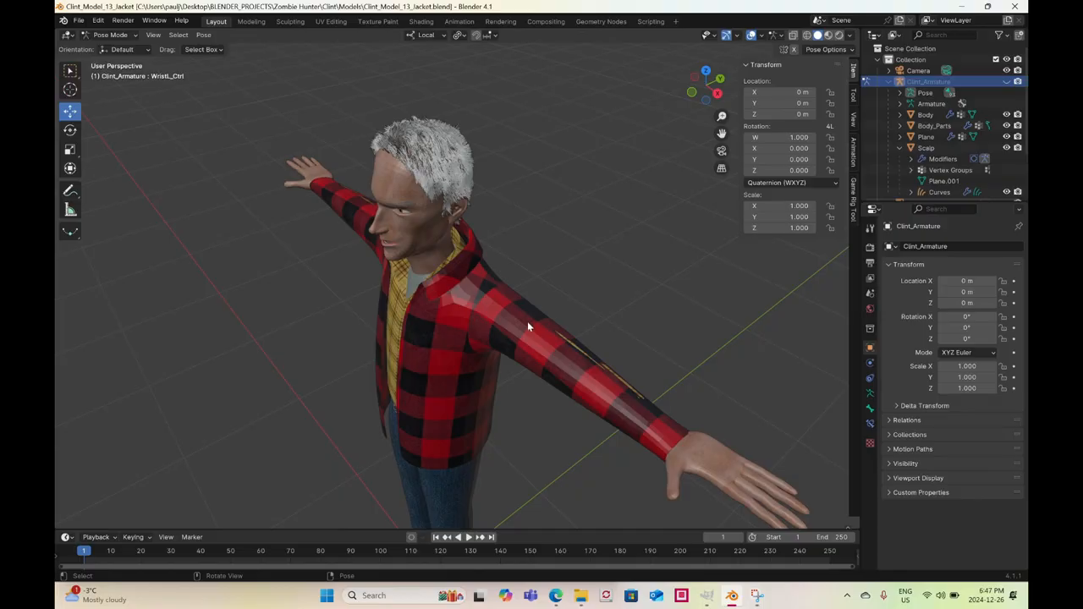
Take Clint_Armature out of pose editing and switch it to Object Mode
middle_click_drag(527, 326, 454, 360)
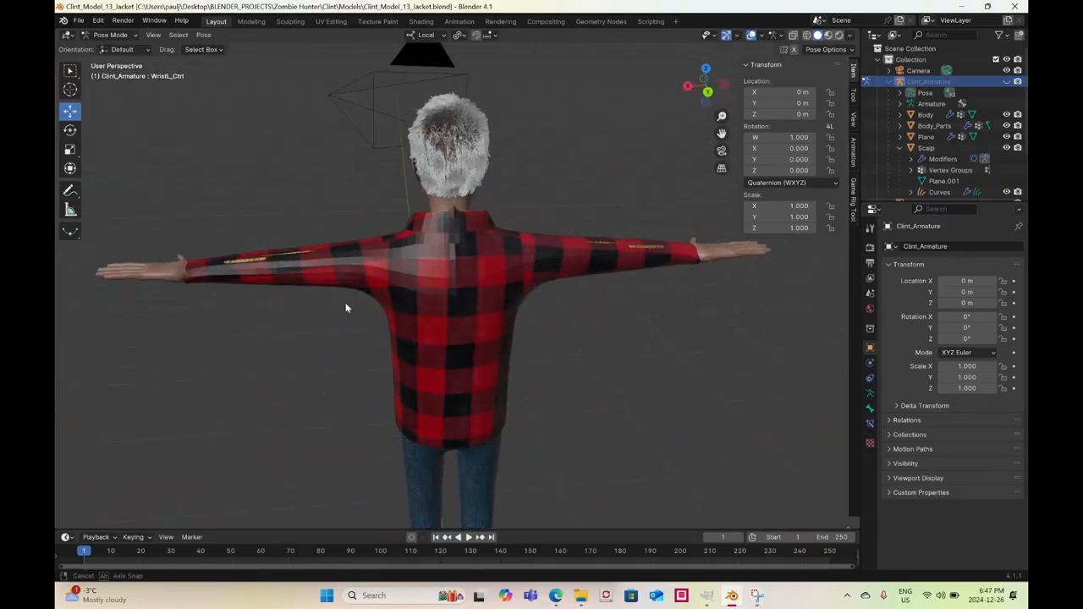
middle_click_drag(346, 307, 525, 299)
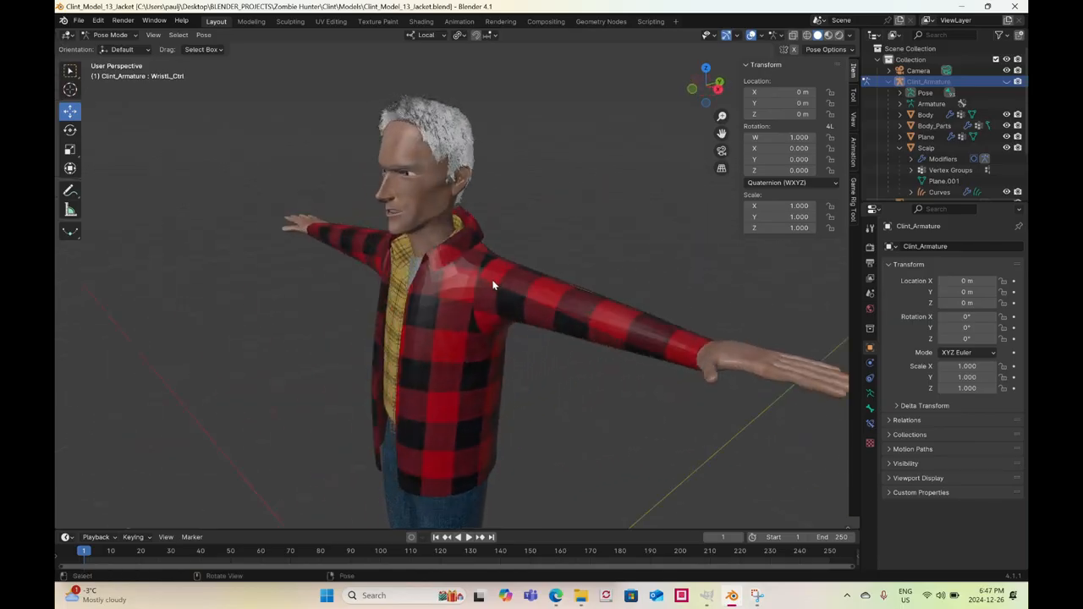
middle_click_drag(493, 285, 528, 296)
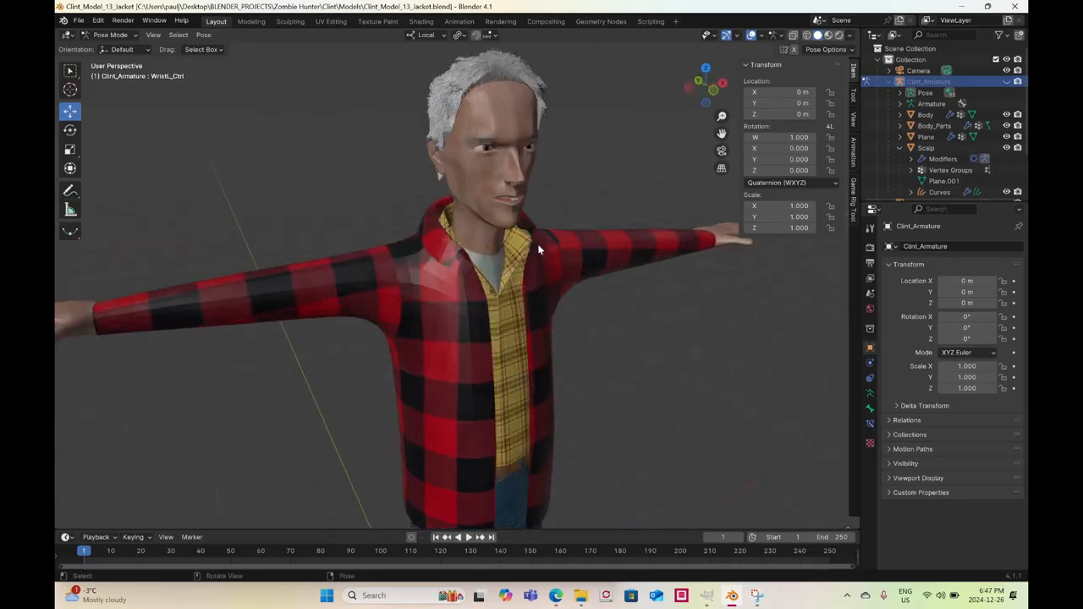
middle_click_drag(546, 249, 483, 210)
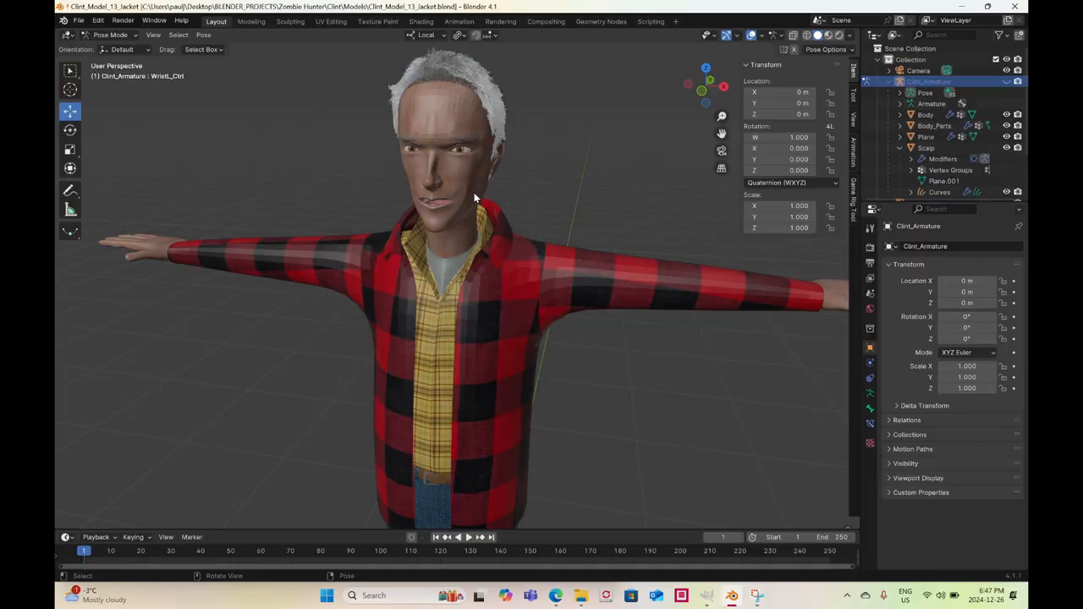
left_click(110, 35)
left_click(105, 47)
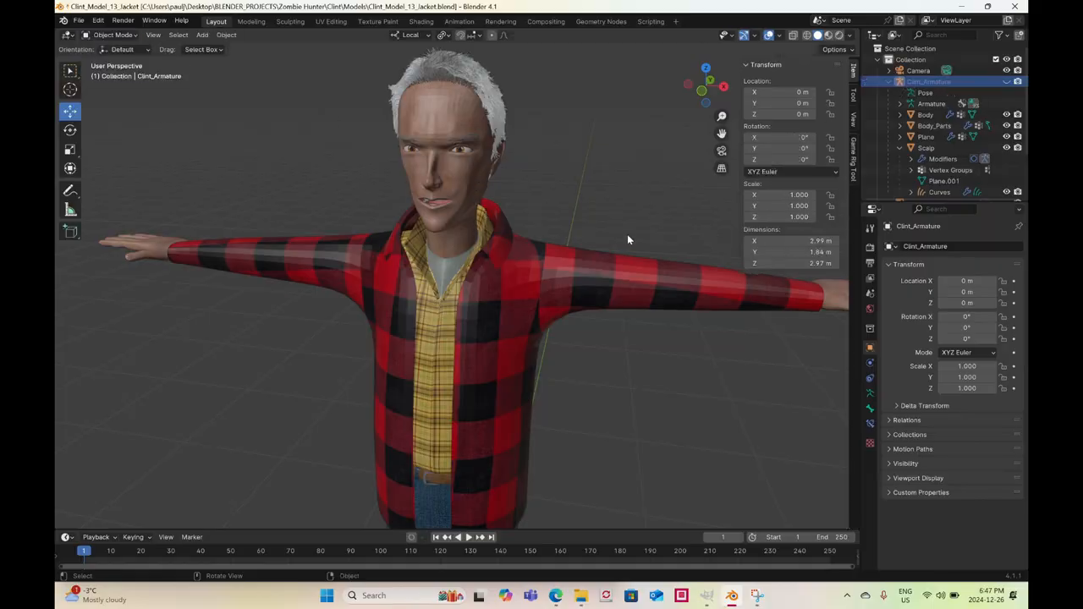
Set the viewport level of the Body mesh's Subdivision modifier to 0
left_click(474, 203)
middle_click_drag(528, 269, 481, 332)
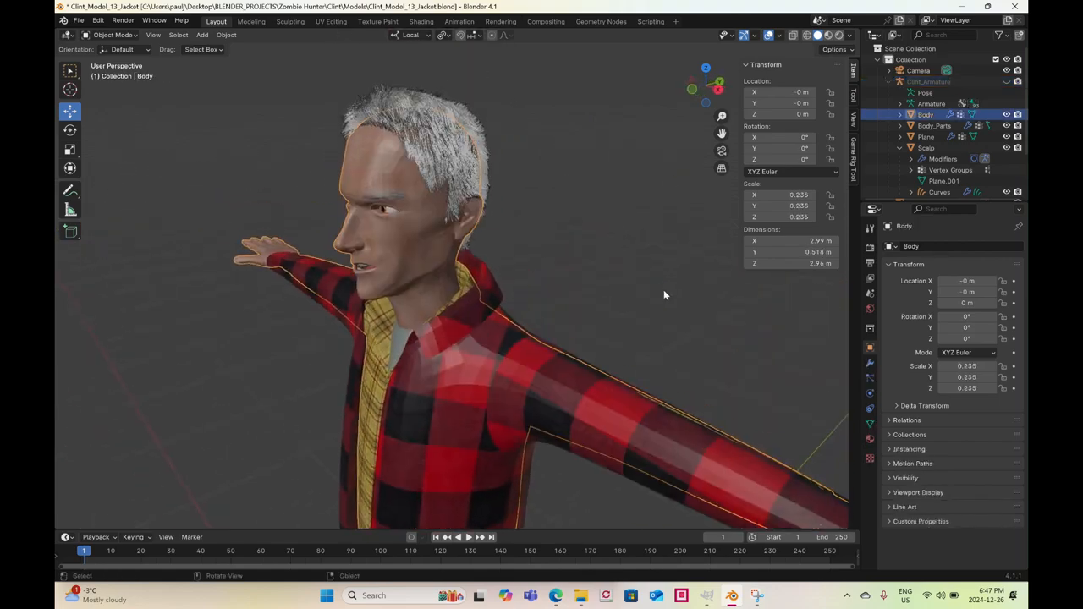
left_click(871, 364)
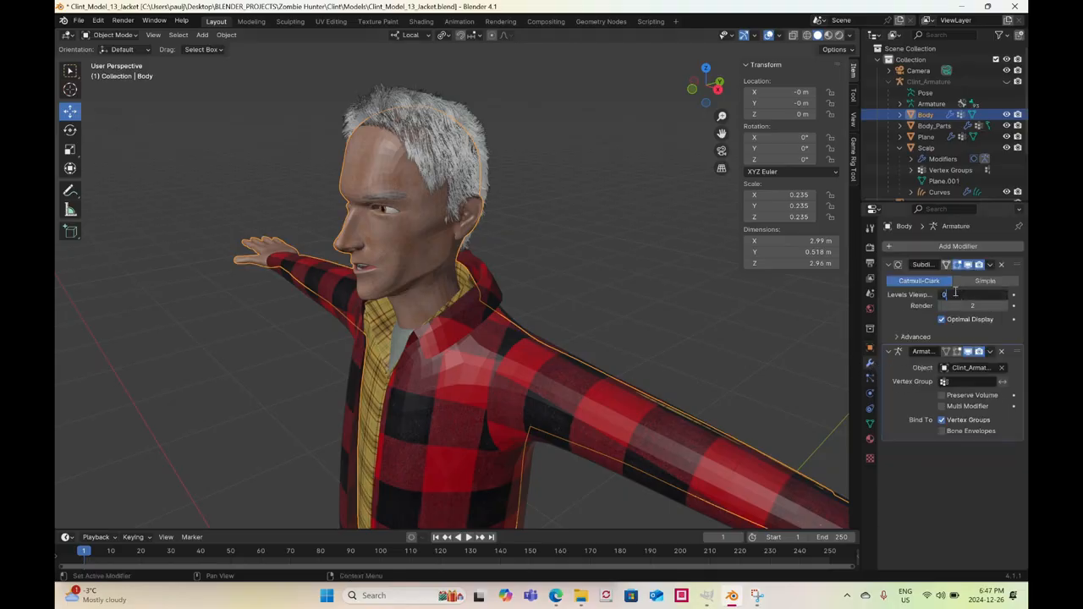
middle_click_drag(594, 288, 520, 275)
scroll(510, 269, "up", 2)
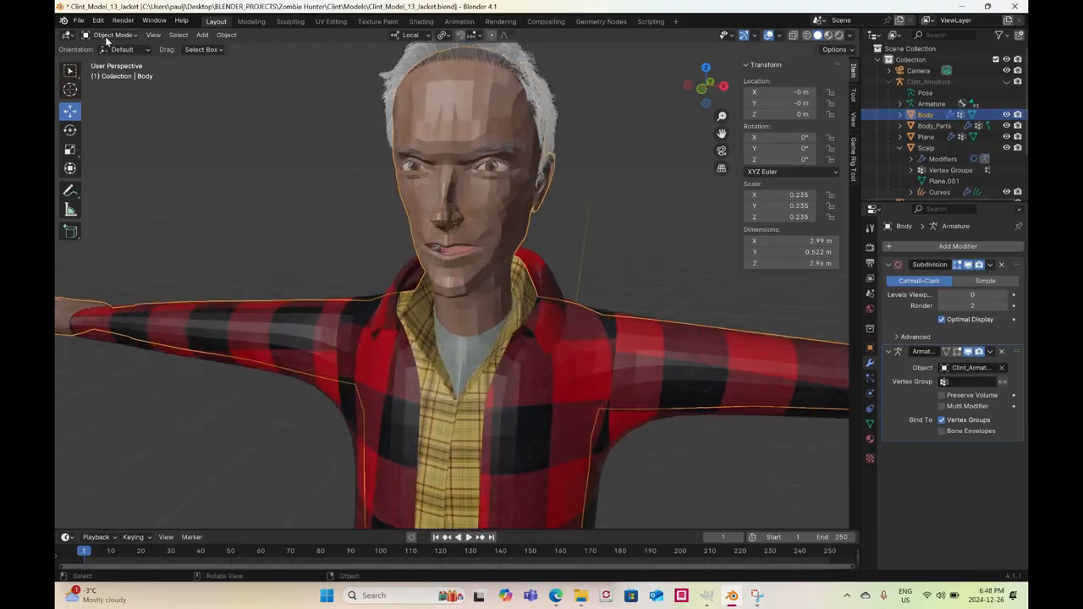
Unhide Clint_Armature, select it and switch it to Edit Mode
middle_click_drag(542, 280, 387, 292)
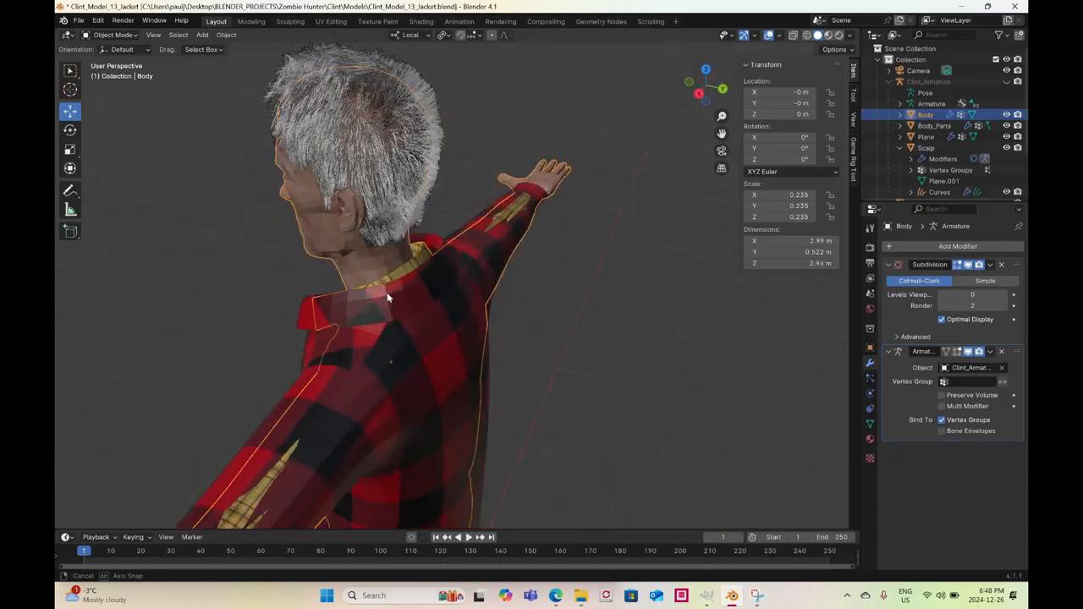
left_click(1006, 81)
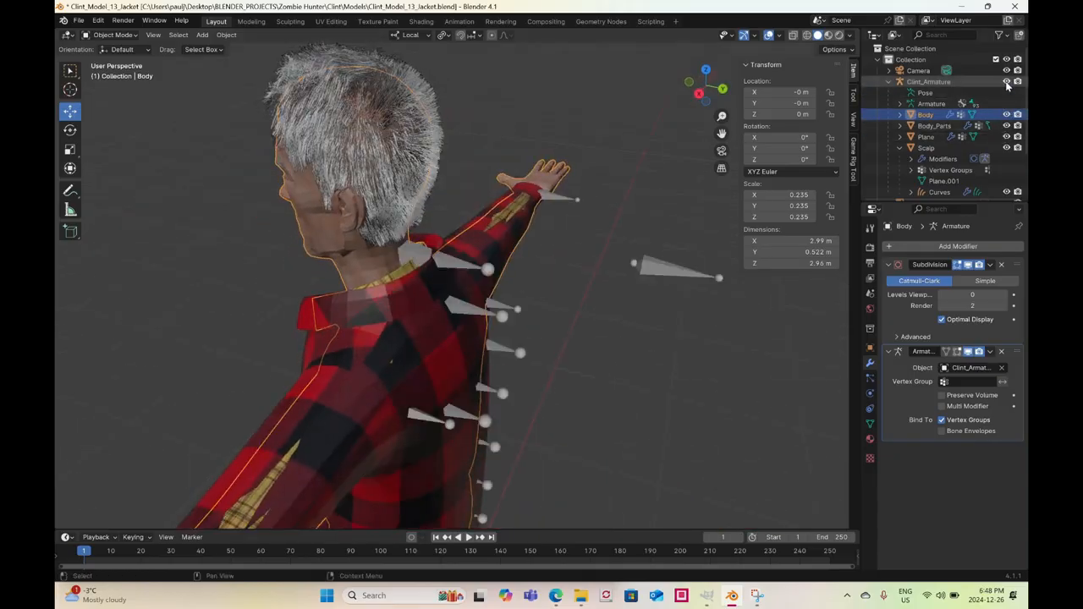
left_click(928, 81)
middle_click_drag(474, 266, 276, 161)
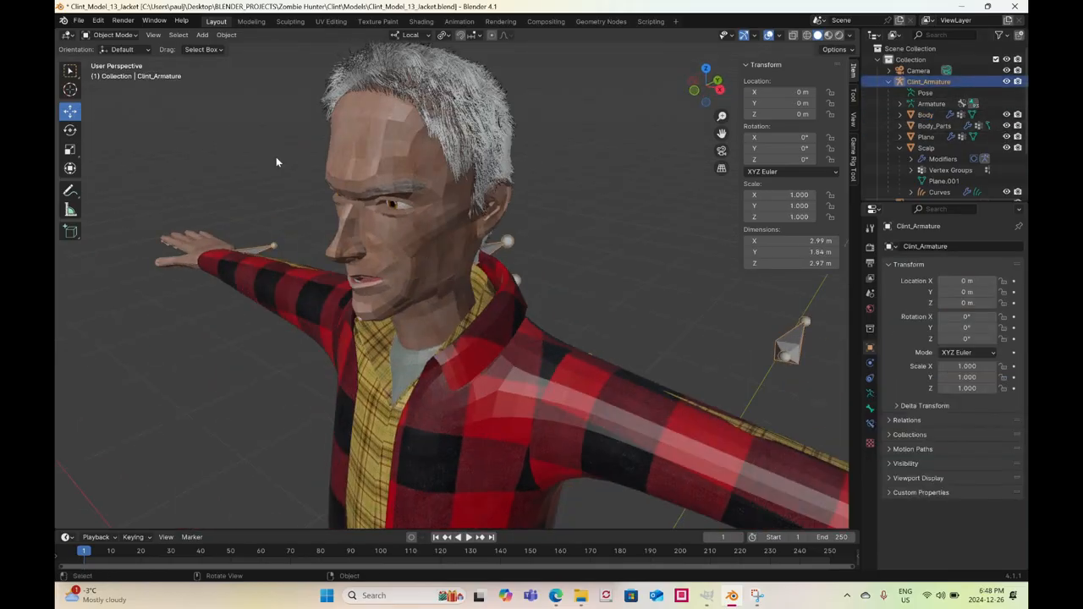
left_click(108, 35)
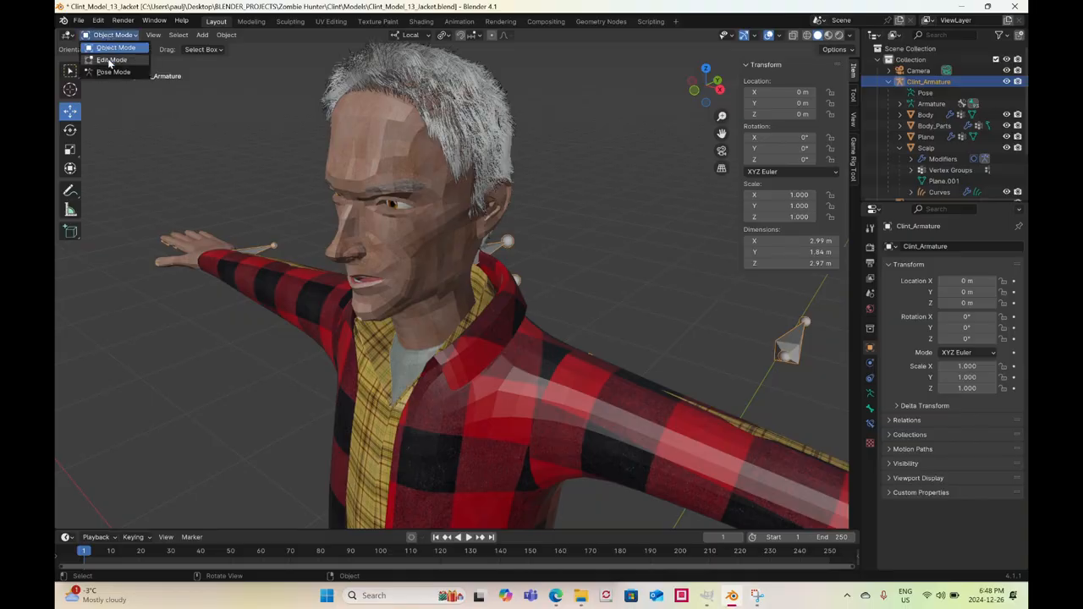
left_click(110, 59)
Add a single new bone to the armature at the 3D cursor
scroll(595, 313, "up", 2)
scroll(592, 313, "down", 4)
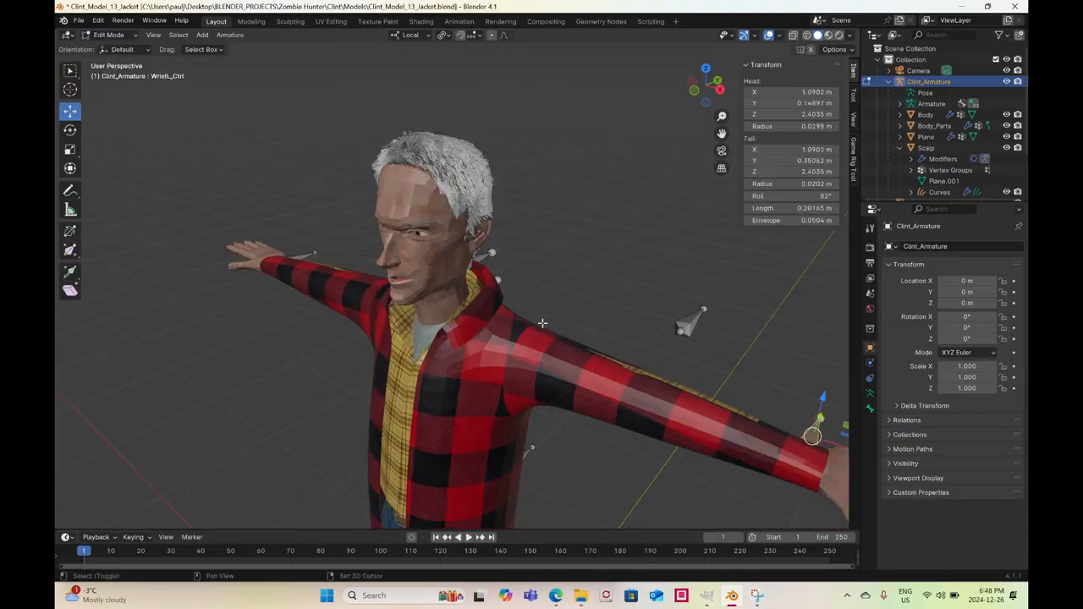
middle_click_drag(572, 323, 475, 268)
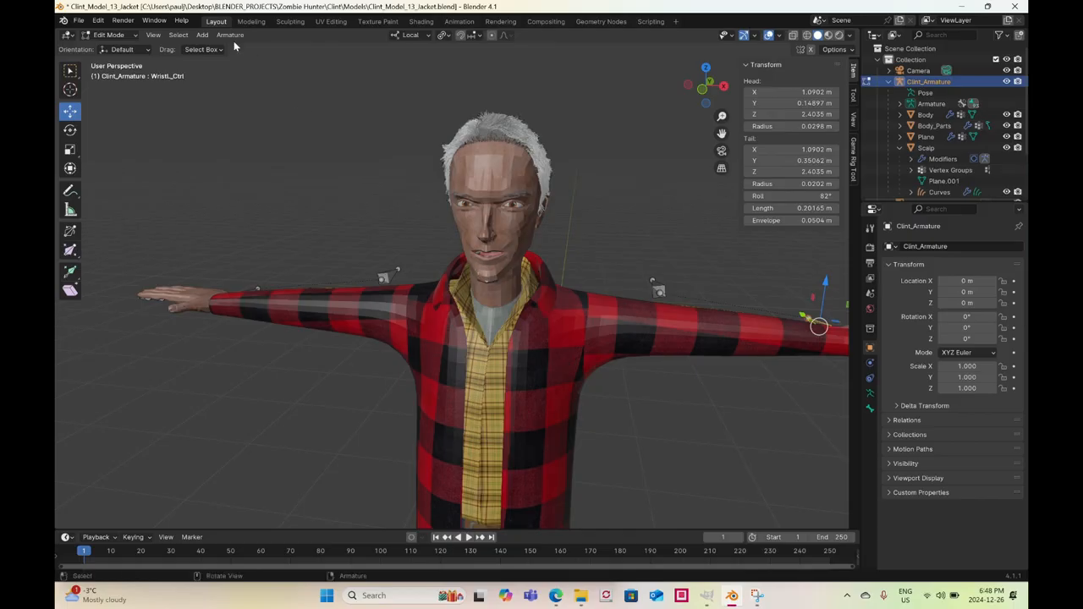
left_click(203, 35)
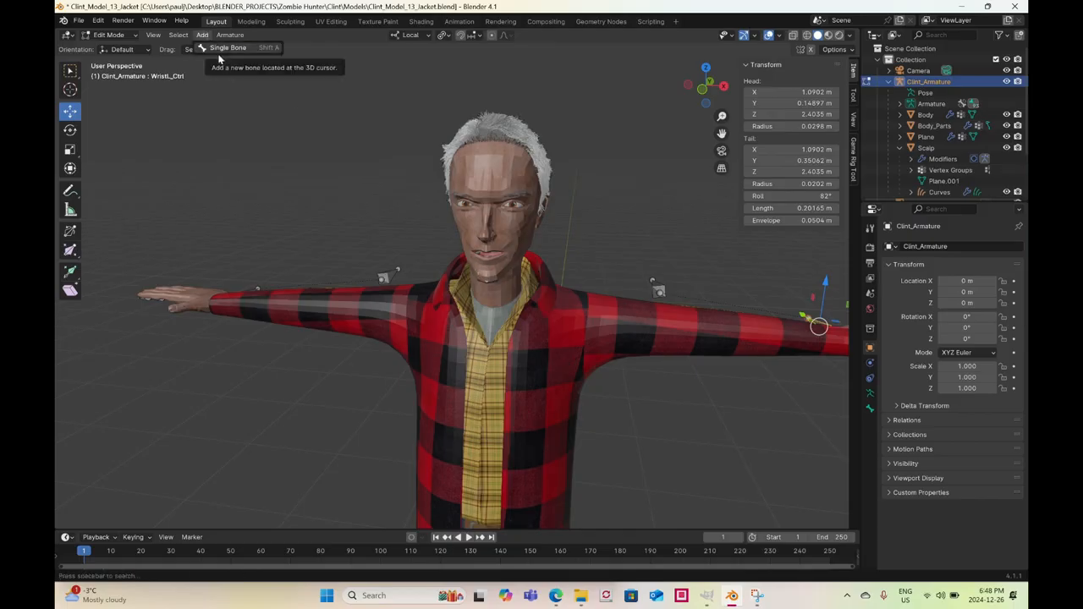
left_click(218, 49)
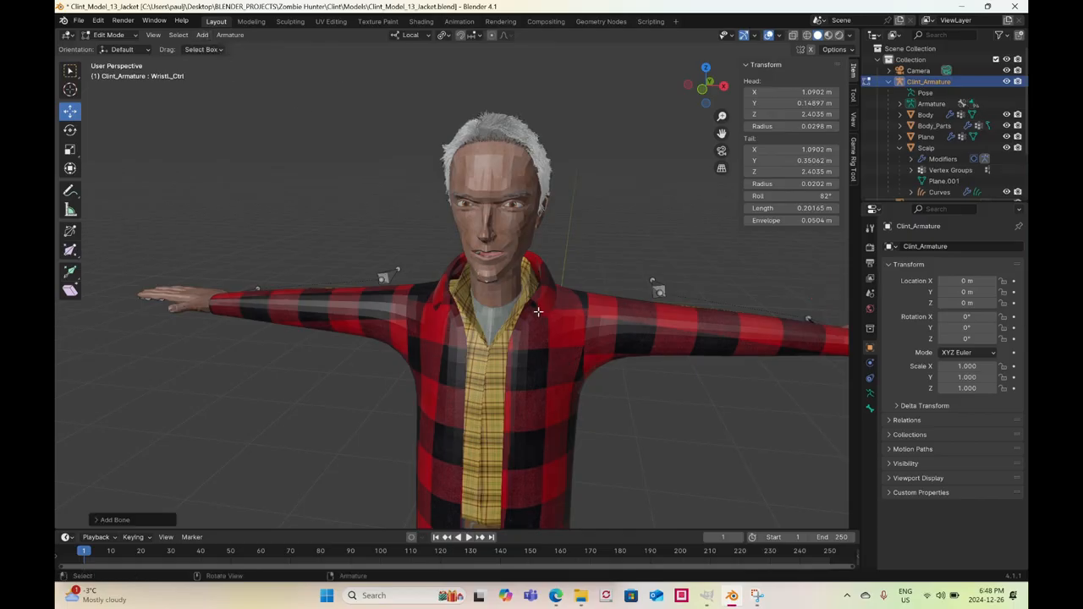
In right orthographic view, bring the new bone's tip down to the feet, shortening the bone to about 0.065 m
scroll(533, 293, "down", 6)
middle_click_drag(532, 294, 453, 295)
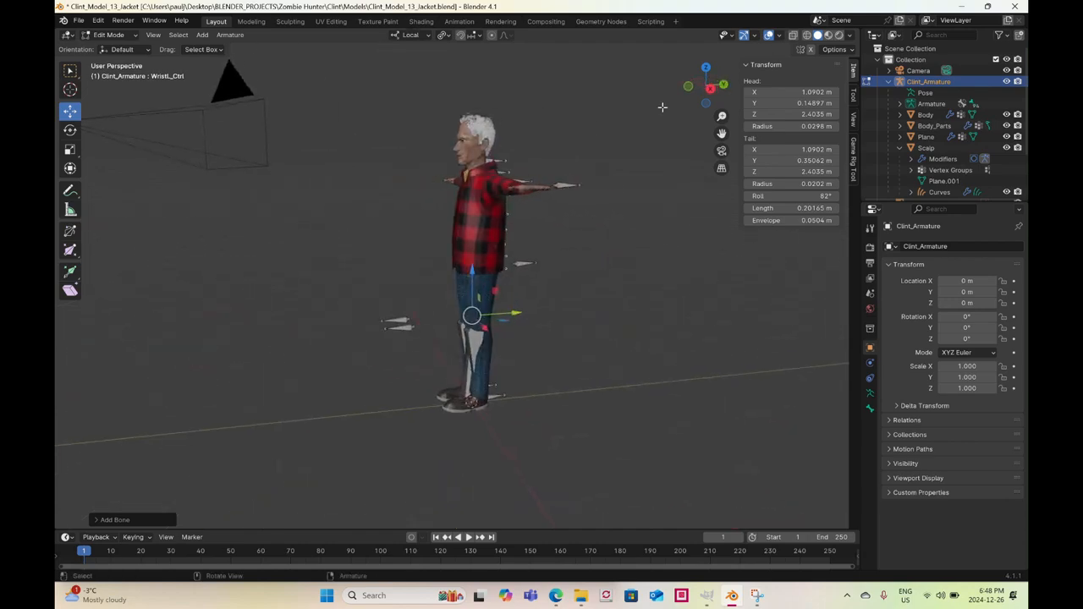
left_click(707, 91)
scroll(488, 343, "up", 4)
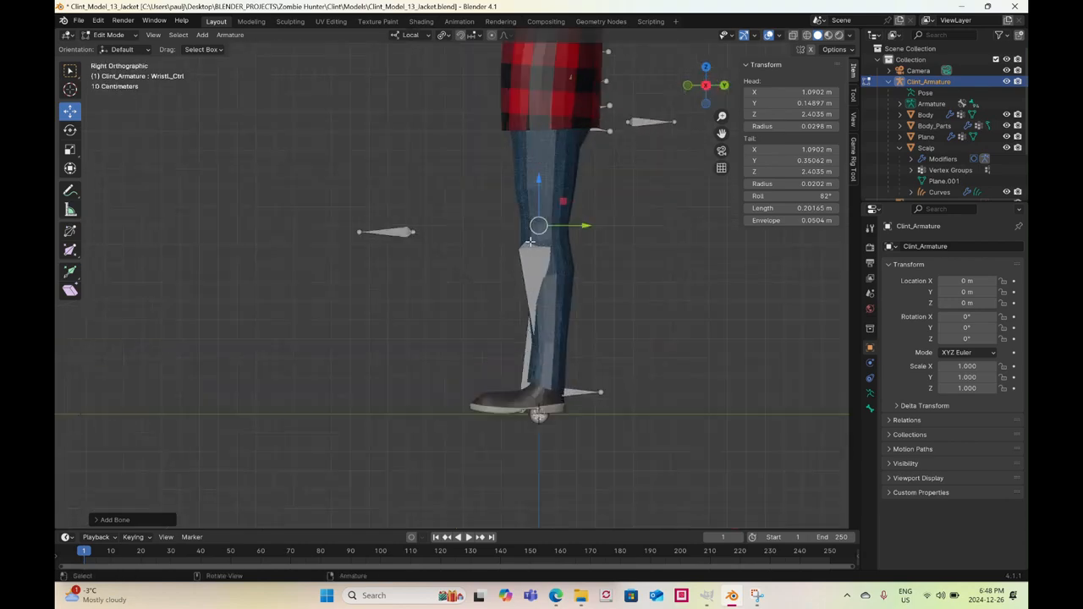
left_click_drag(538, 225, 526, 412)
scroll(575, 363, "up", 5)
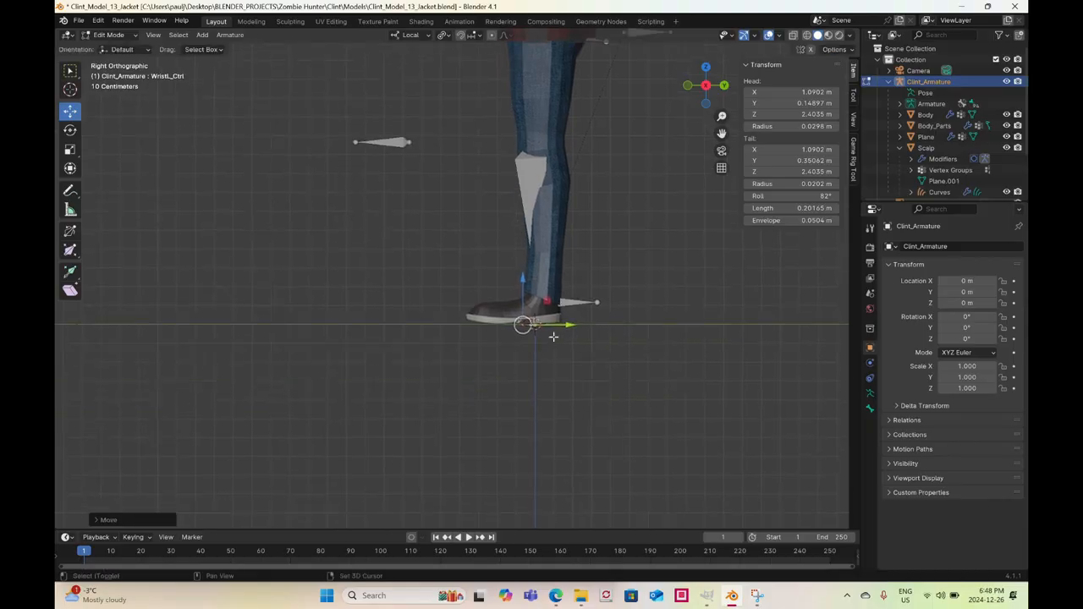
Move the whole new bone up to face height in front of the character, its head at about Y -0.495 m, Z 2.679 m
left_click(674, 417)
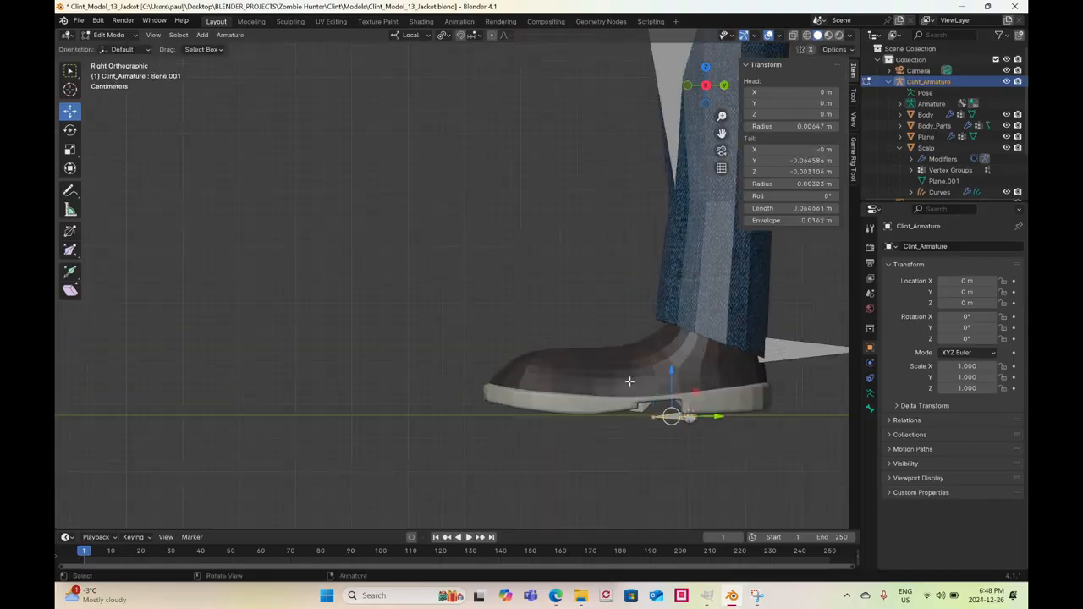
scroll(620, 381, "down", 5)
left_click_drag(543, 333, 496, 163)
scroll(496, 163, "down", 6)
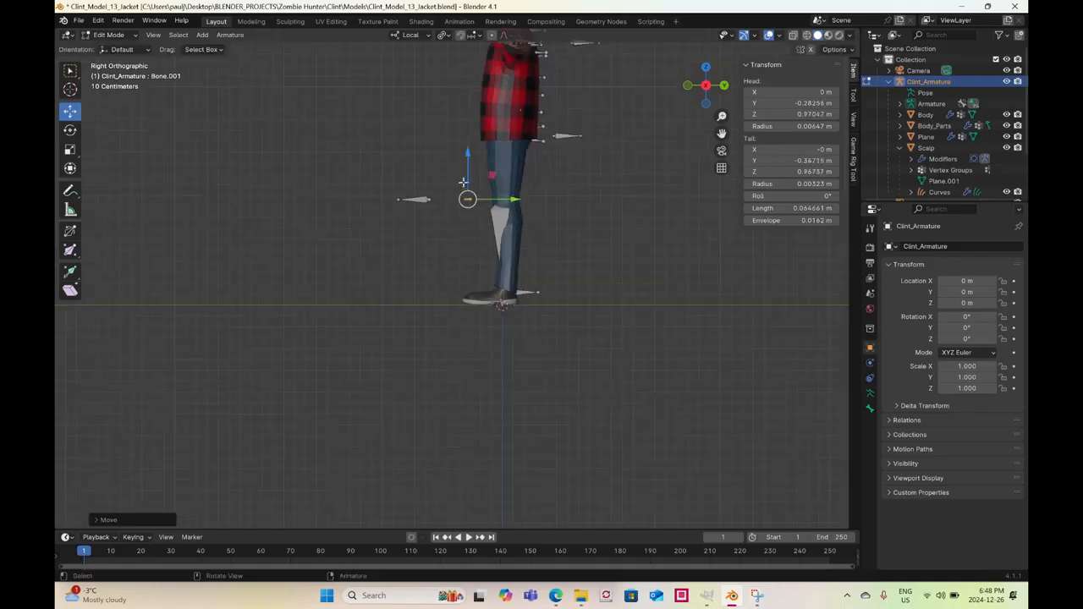
left_click_drag(491, 395, 469, 207)
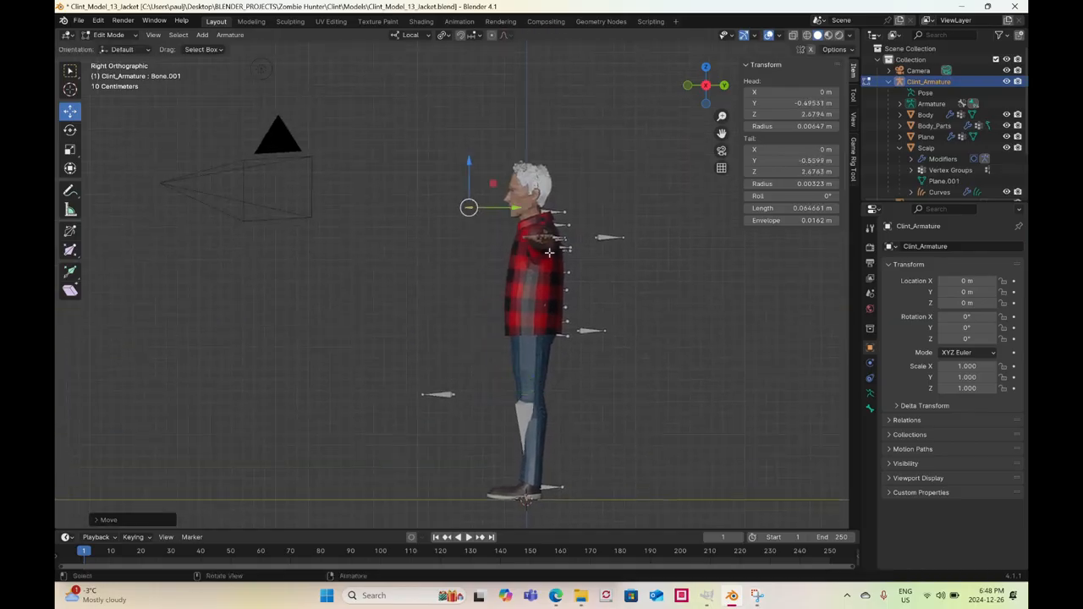
Move the bone closer to the face, just in front of the nose, its head at about Y -0.234 m, Z 2.753 m
middle_click_drag(545, 287, 534, 324)
scroll(575, 263, "up", 4)
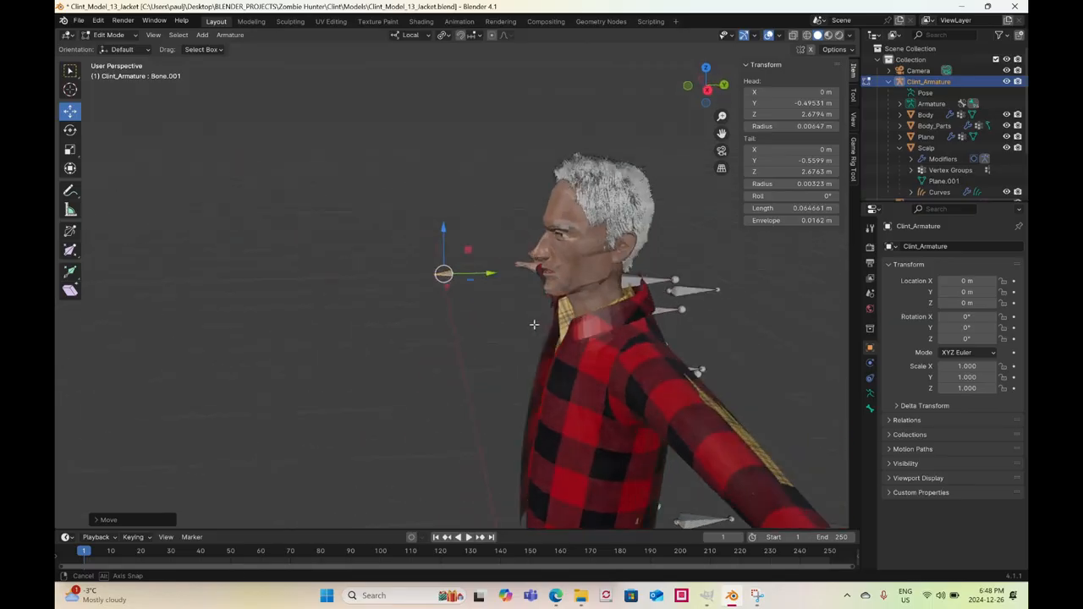
left_click(708, 93)
scroll(606, 190, "up", 4)
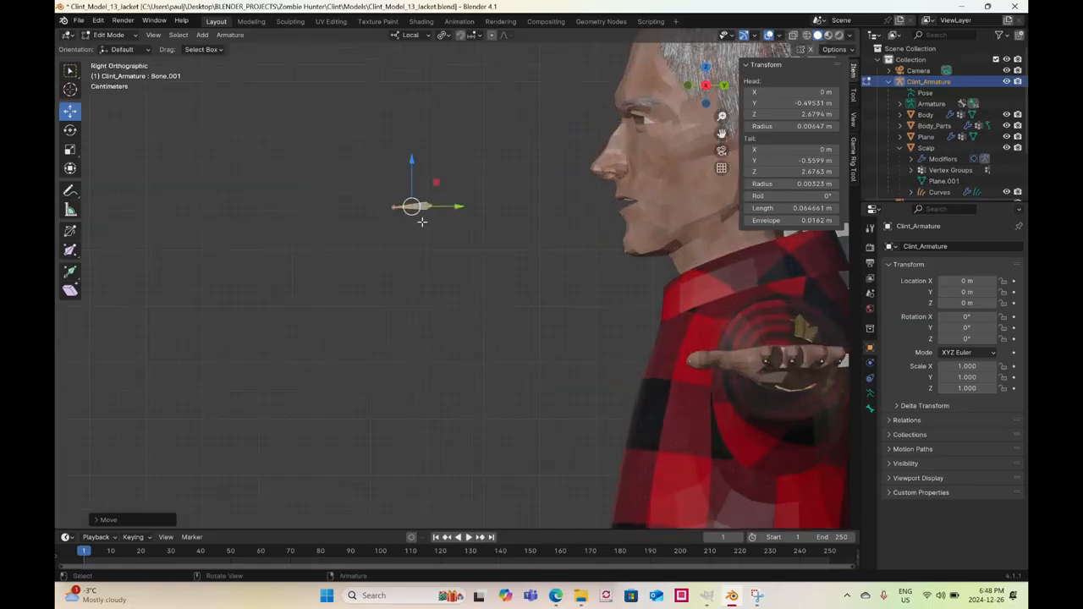
left_click_drag(419, 206, 572, 165)
scroll(556, 242, "up", 3)
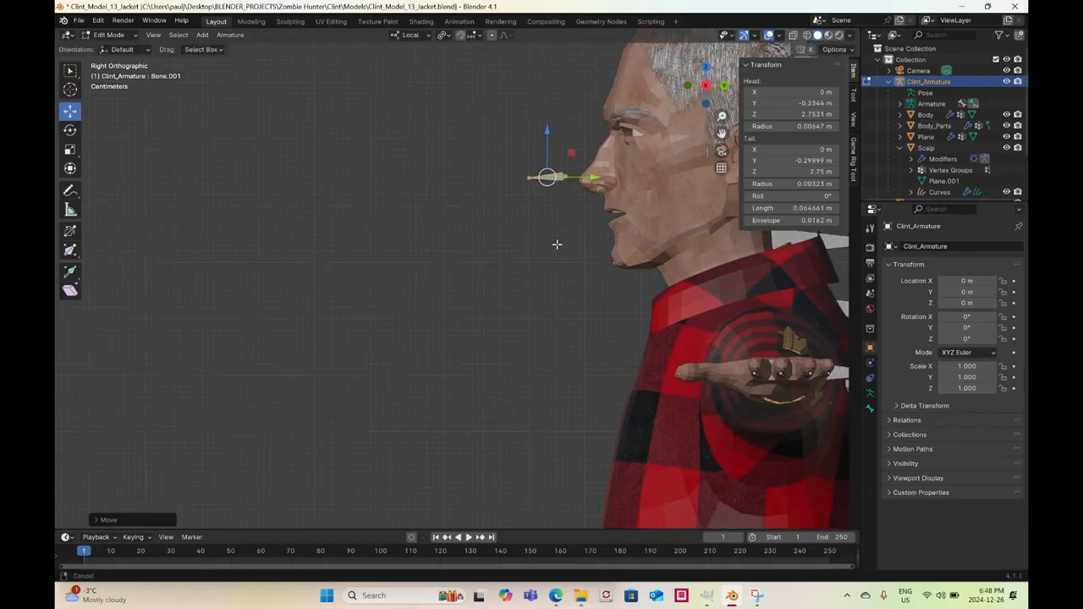
Shorten the nose bone to about 0.038 m by moving its tip toward the face
scroll(506, 247, "up", 1)
left_click(500, 187)
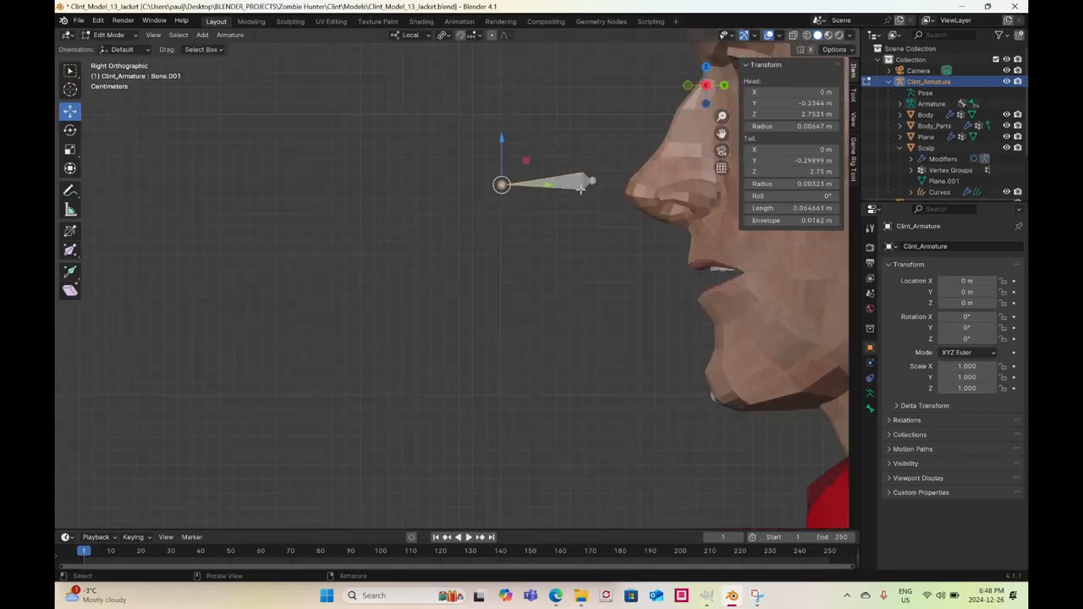
left_click_drag(545, 184, 578, 203)
middle_click_drag(579, 203, 487, 283)
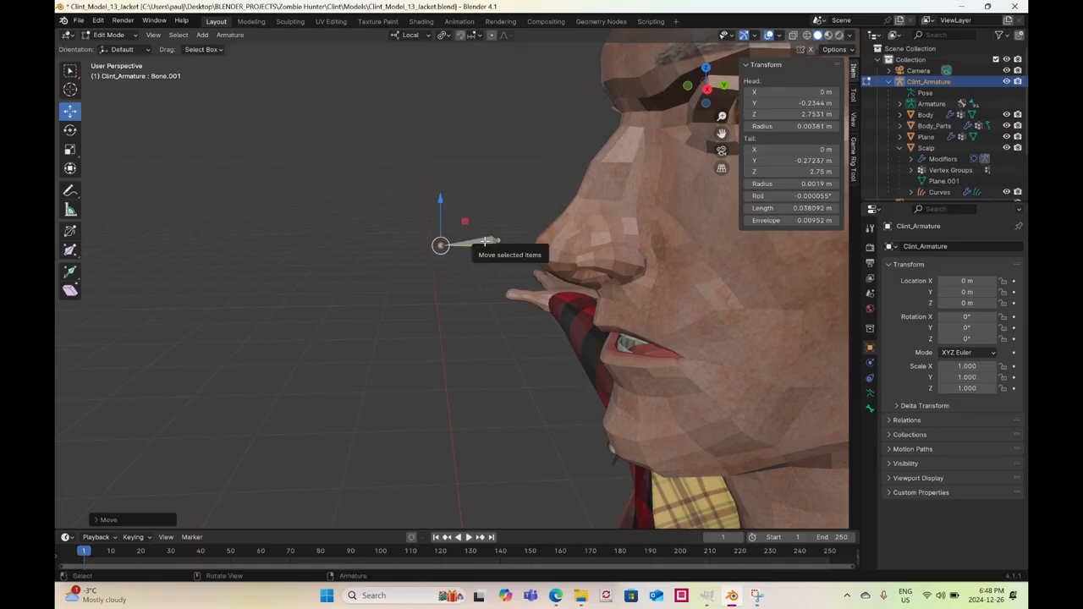
Duplicate the nose bone twice in side view, placing one copy in front of the eyebrow and one in front of the mouth
left_click(484, 242)
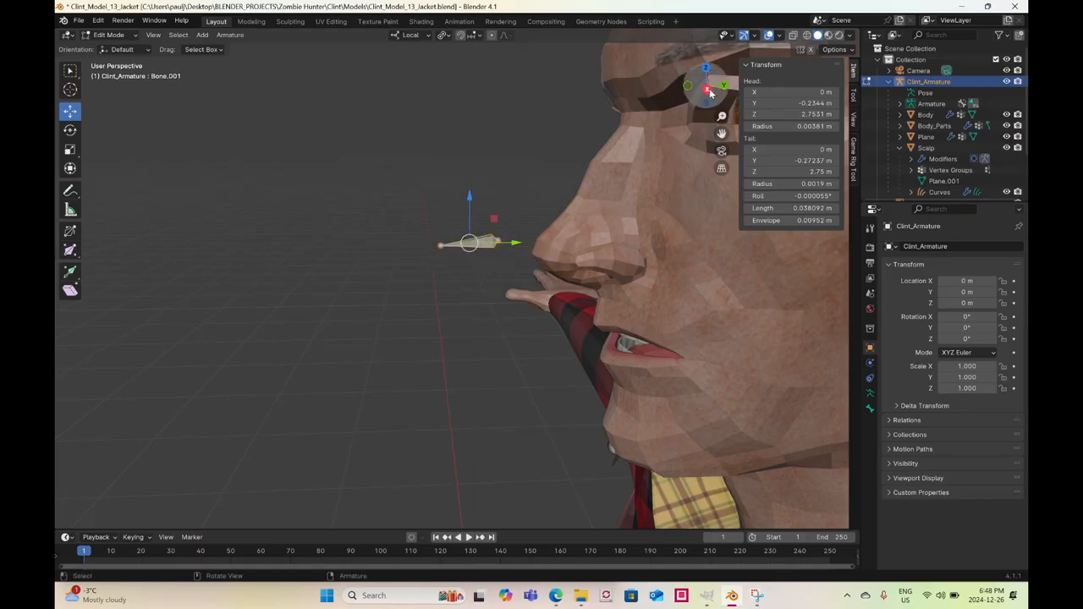
left_click(708, 90)
middle_click_drag(541, 247, 515, 317, "shift")
key("shift+d")
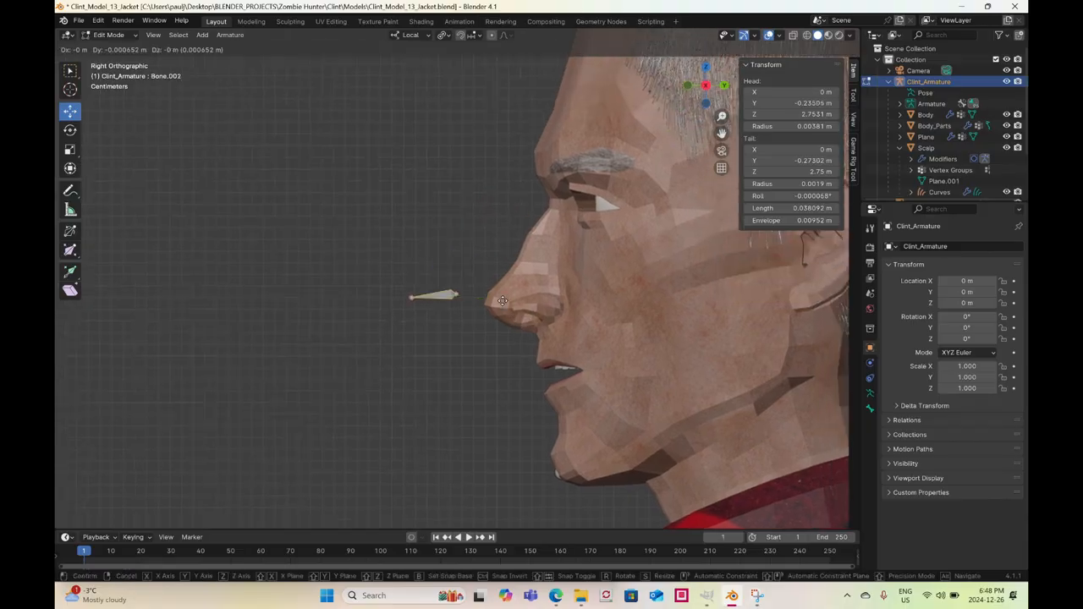
left_click(565, 194)
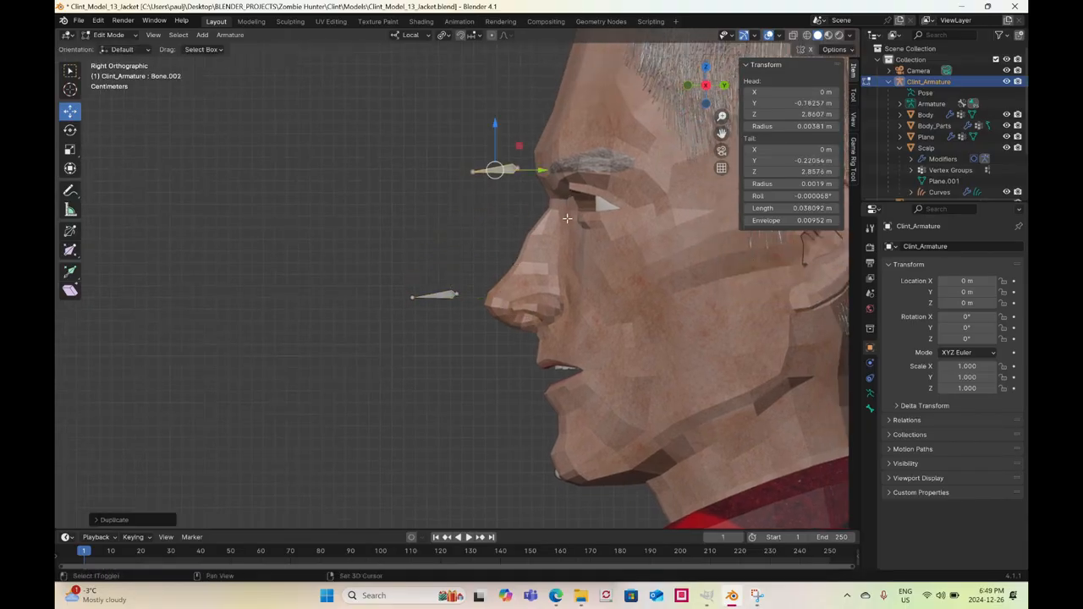
key("shift+d")
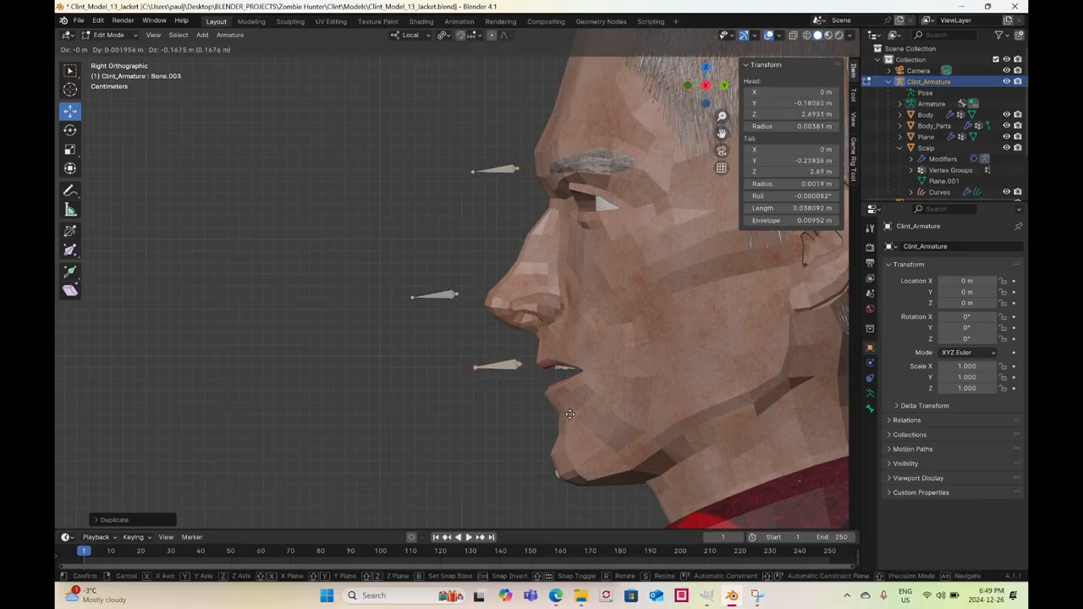
left_click(575, 412)
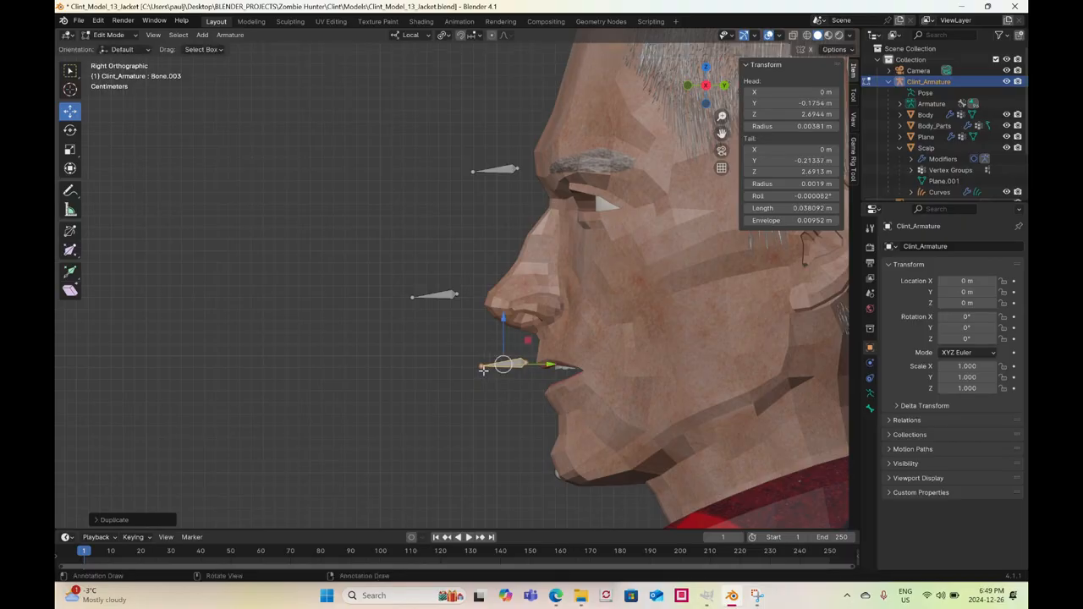
Select the tips of the brow, nose and mouth bones and move them together toward the face, shortening the bones to about 0.019 m
key("ctrl+z")
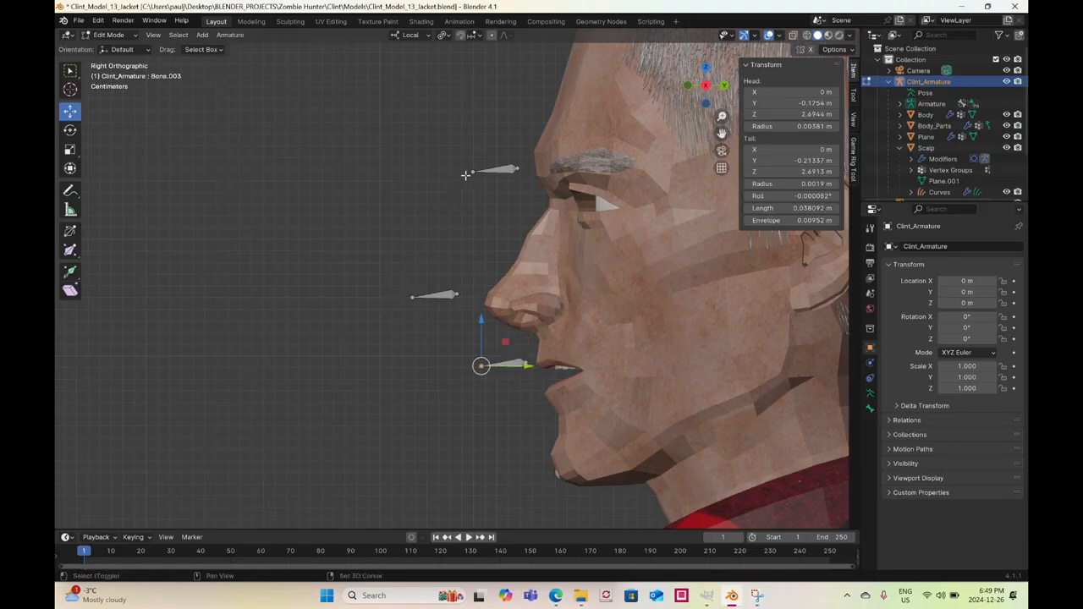
left_click_drag(396, 276, 433, 320, "shift")
left_click_drag(457, 138, 497, 206, "shift")
left_click_drag(504, 283, 519, 277)
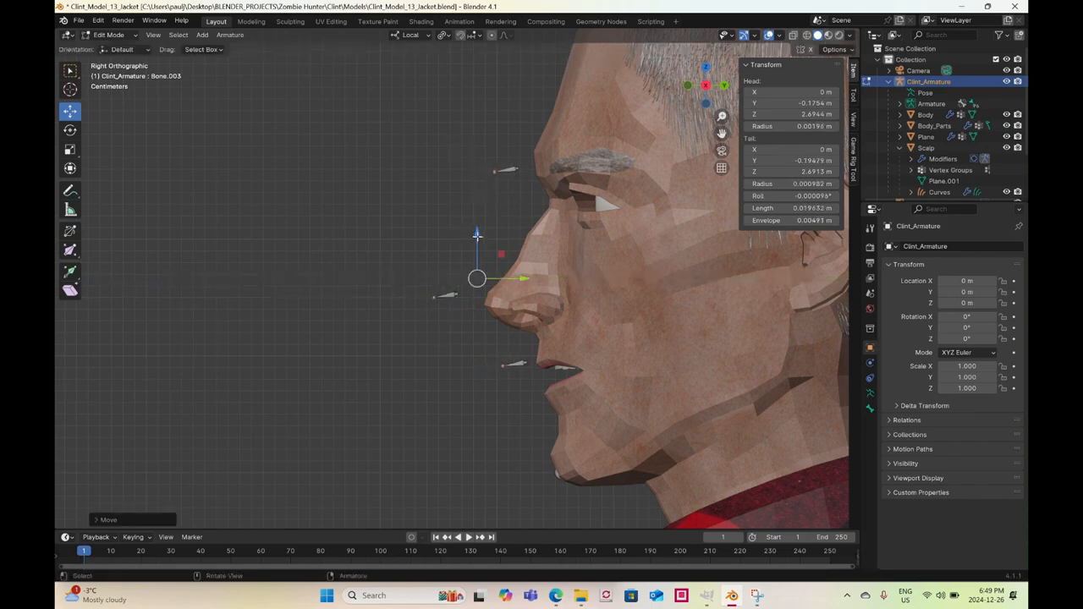
left_click_drag(477, 234, 482, 233)
middle_click_drag(503, 323, 550, 313)
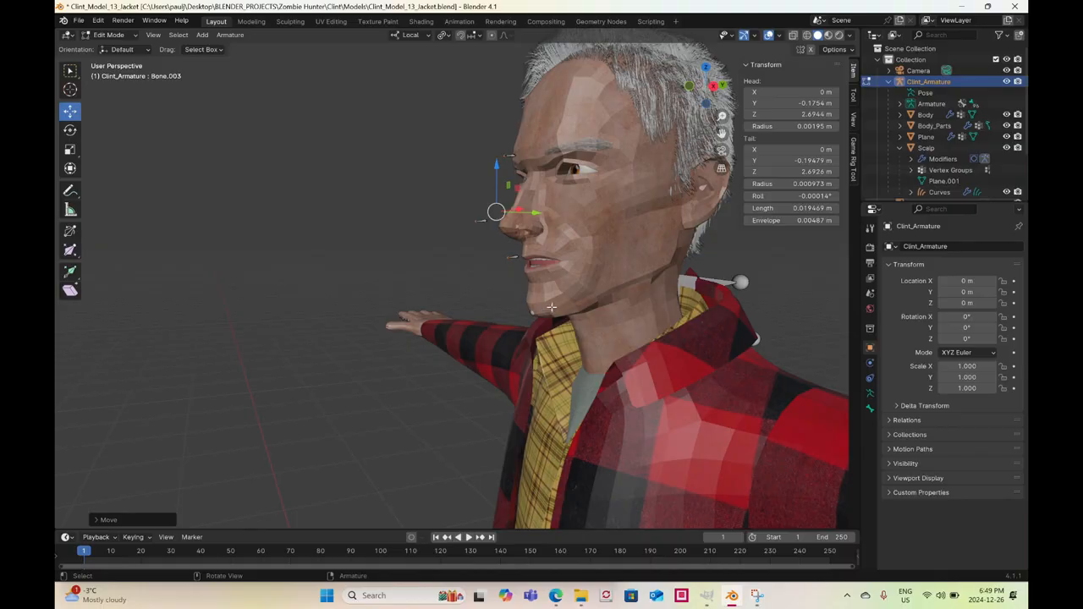
Select the jaw bone, check it in wireframe shading, and switch the armature to Pose Mode with solid shading restored
left_click(551, 306)
key("z")
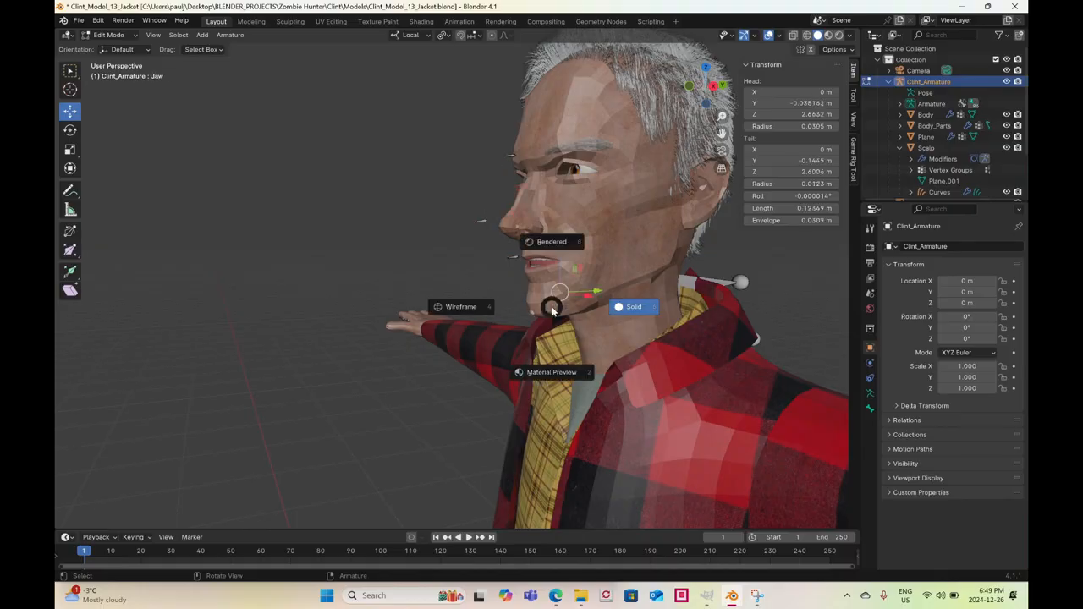
left_click(476, 309)
mouse_move(657, 352)
middle_mouse_down()
mouse_move(604, 349)
mouse_move(614, 345)
mouse_move(601, 322)
middle_mouse_up()
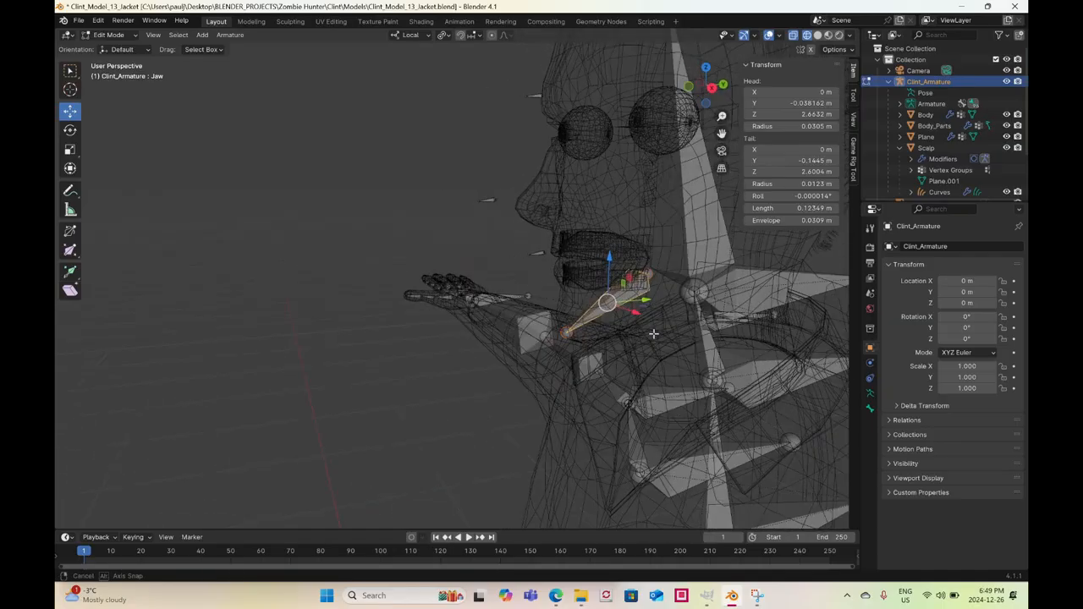
left_click(118, 36)
left_click(113, 72)
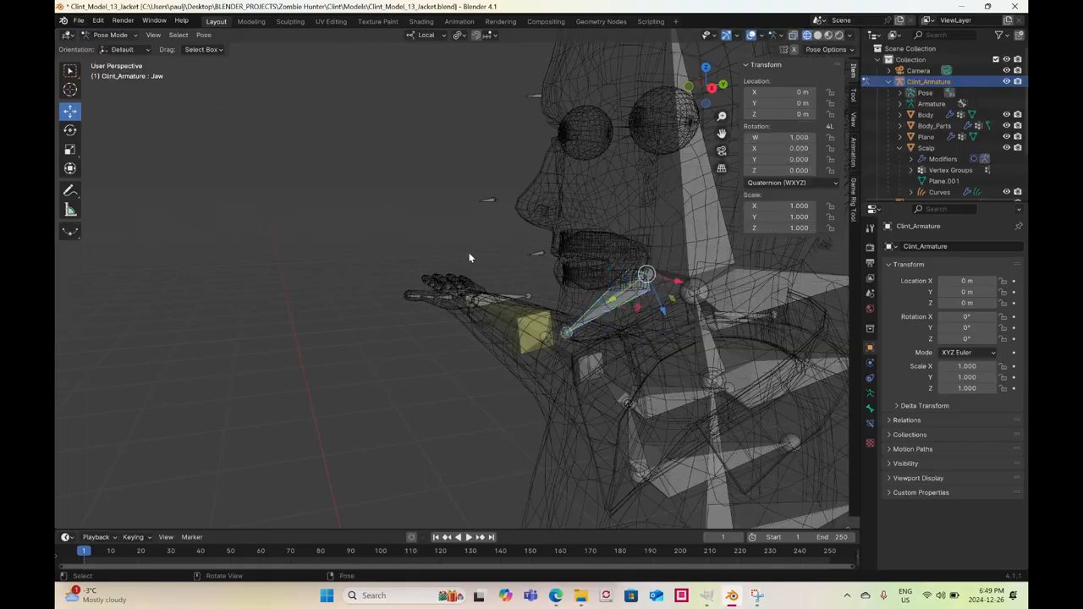
middle_click_drag(440, 279, 526, 265)
key("z")
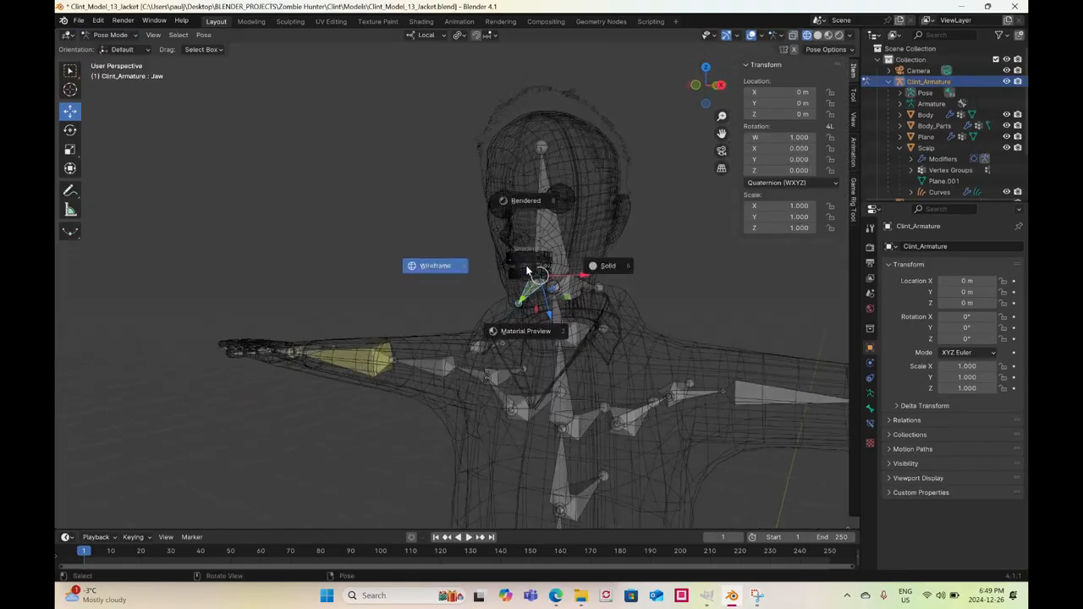
left_click(617, 268)
Try rotating the jaw bone about its local X axis in side view to test how the mouth opens
middle_click_drag(616, 262, 60, 85)
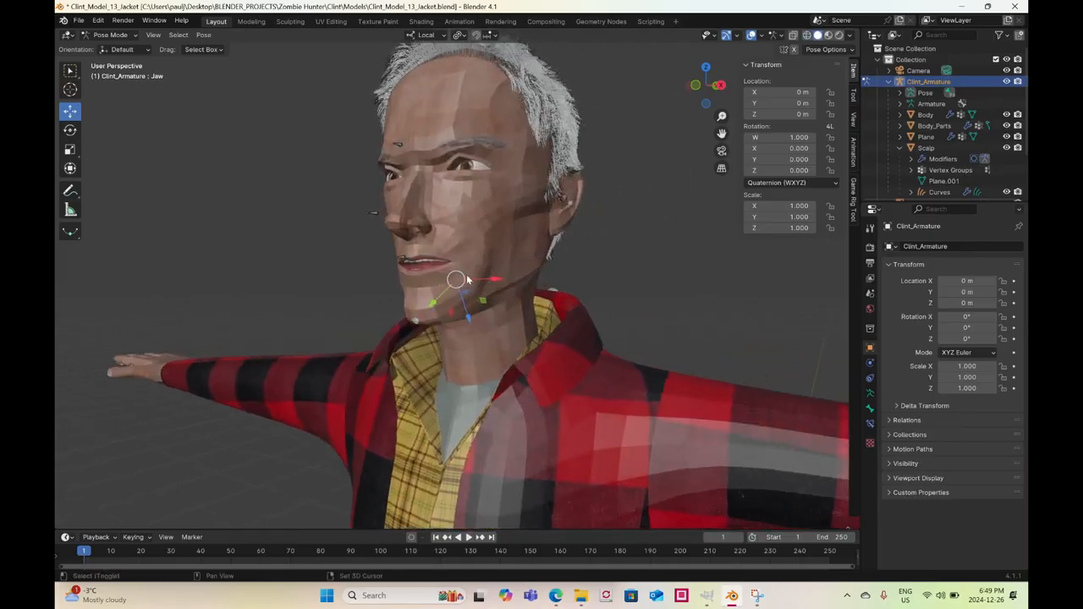
left_click(70, 130)
middle_click_drag(196, 176, 414, 254)
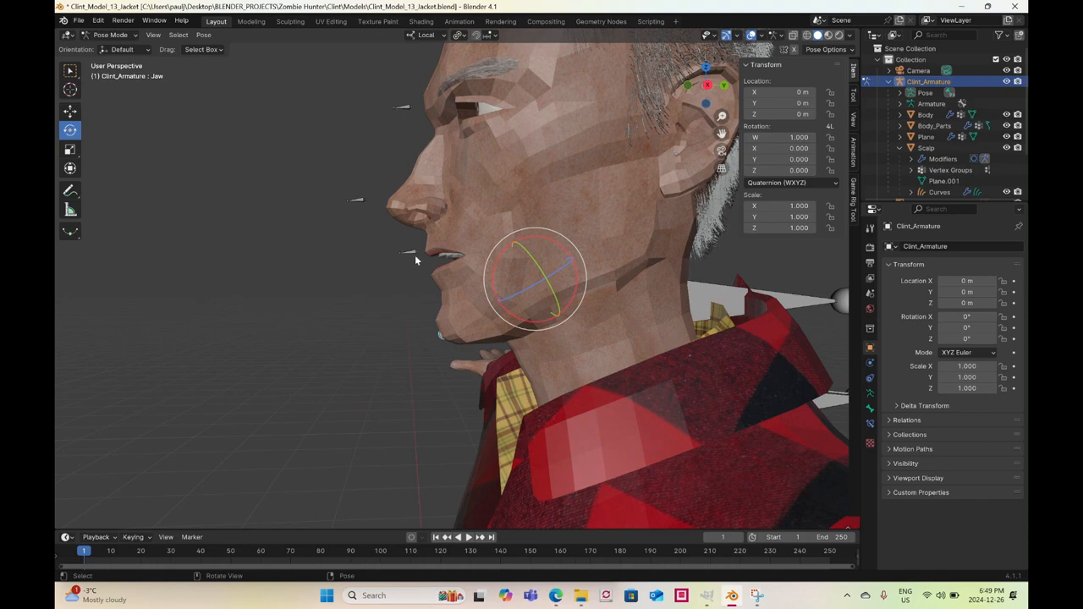
key("r")
key("x")
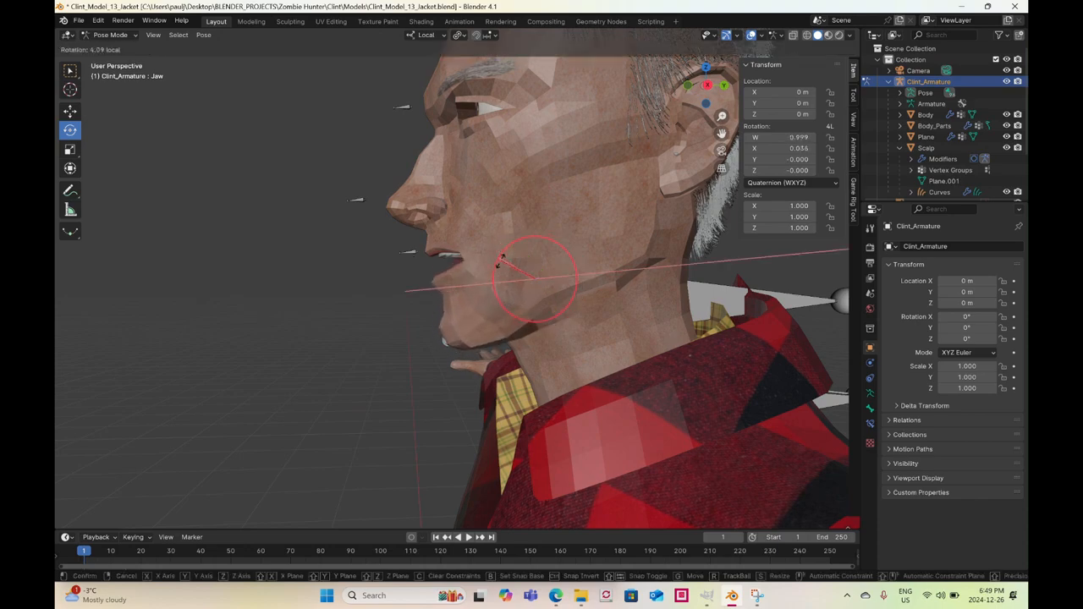
key("Escape")
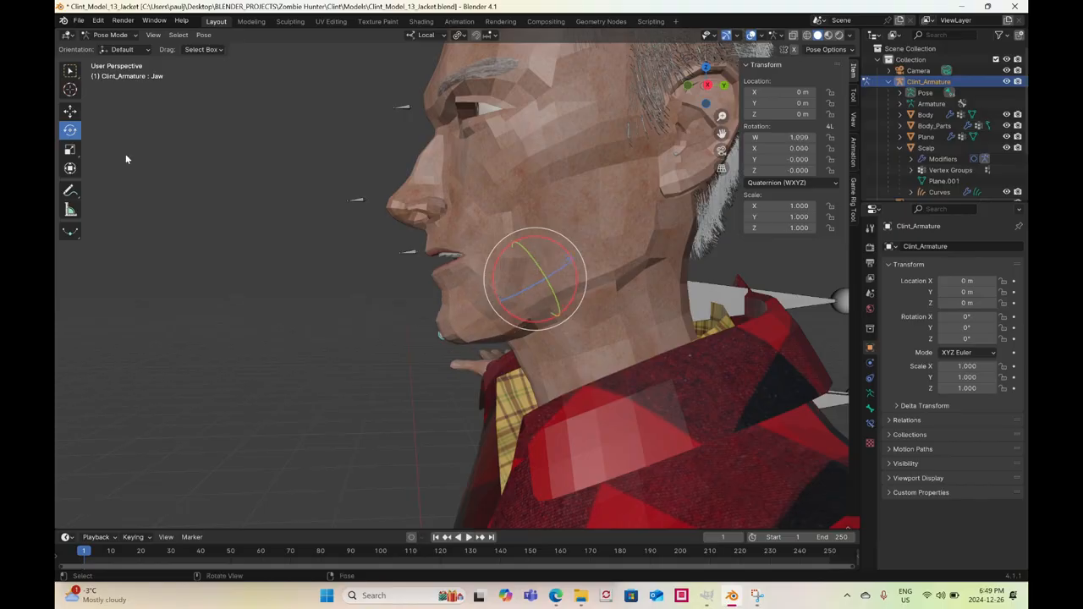
Try moving the jaw bone slightly from a front view, and undo the move
left_click(69, 113)
middle_click_drag(531, 286, 405, 288)
left_click_drag(405, 280, 406, 281)
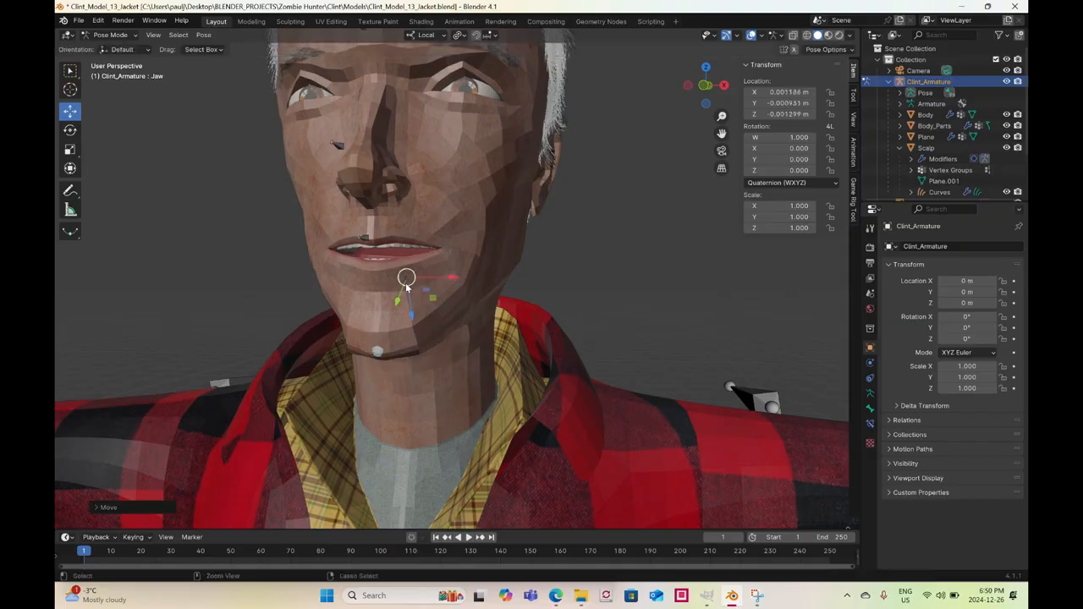
key("ctrl+z")
Try rotating the jaw bone about its X axis while viewing the mouth from the front
left_click(72, 131)
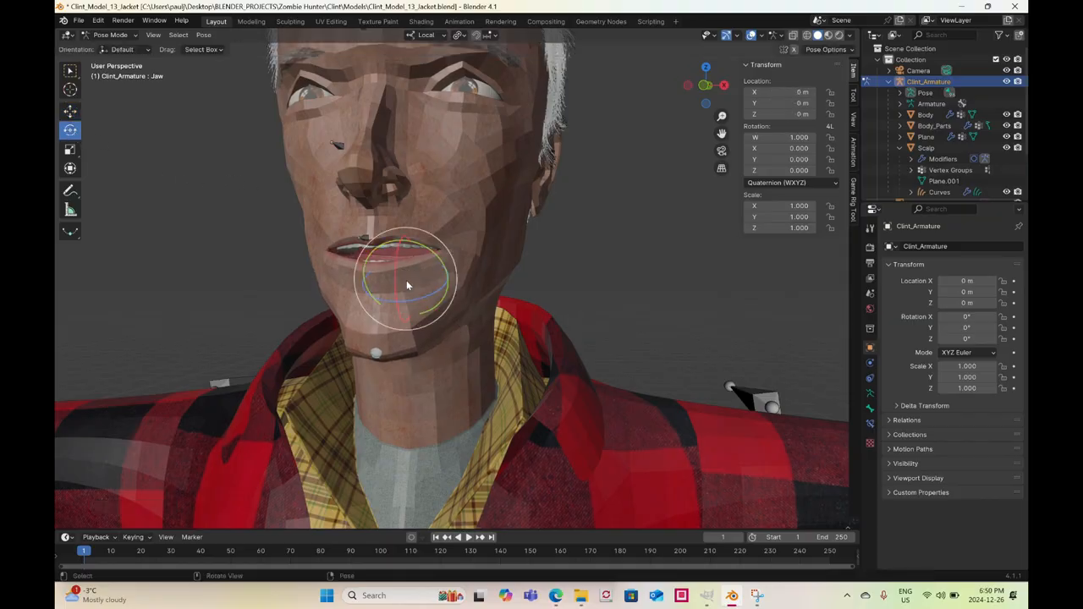
left_click_drag(392, 281, 395, 281)
key("x")
key("Escape")
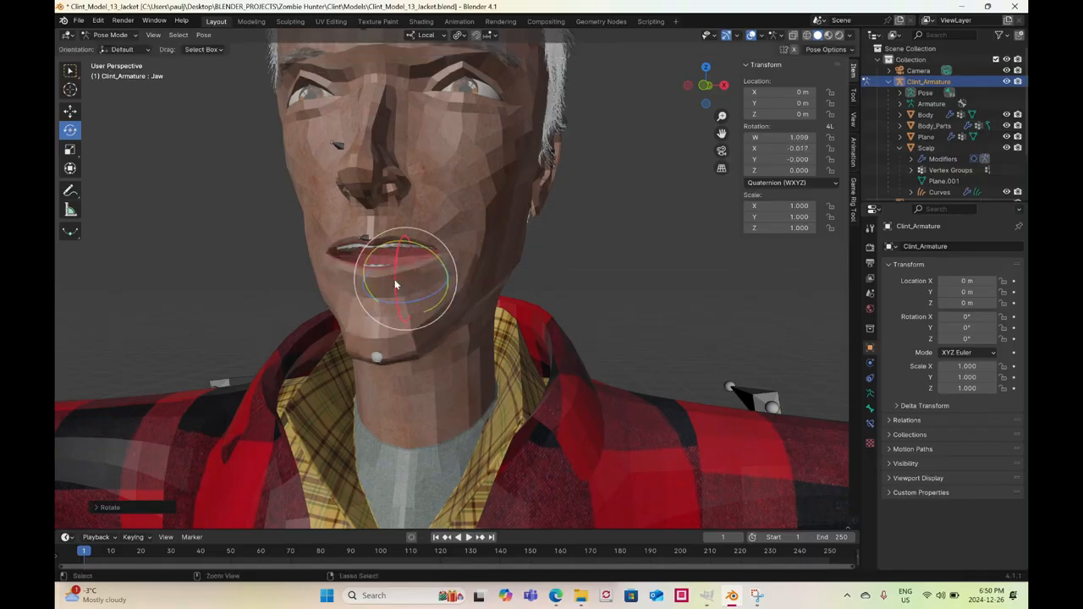
middle_click_drag(514, 285, 533, 297)
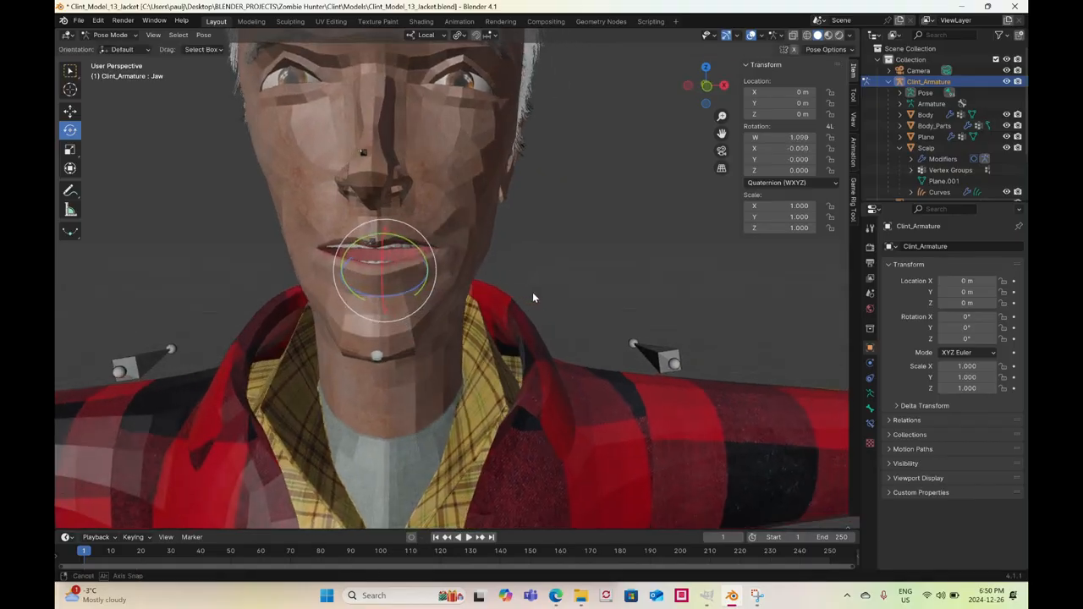
Leave Pose Mode for Object Mode and select the Body mesh
left_click(476, 256)
left_click(112, 35)
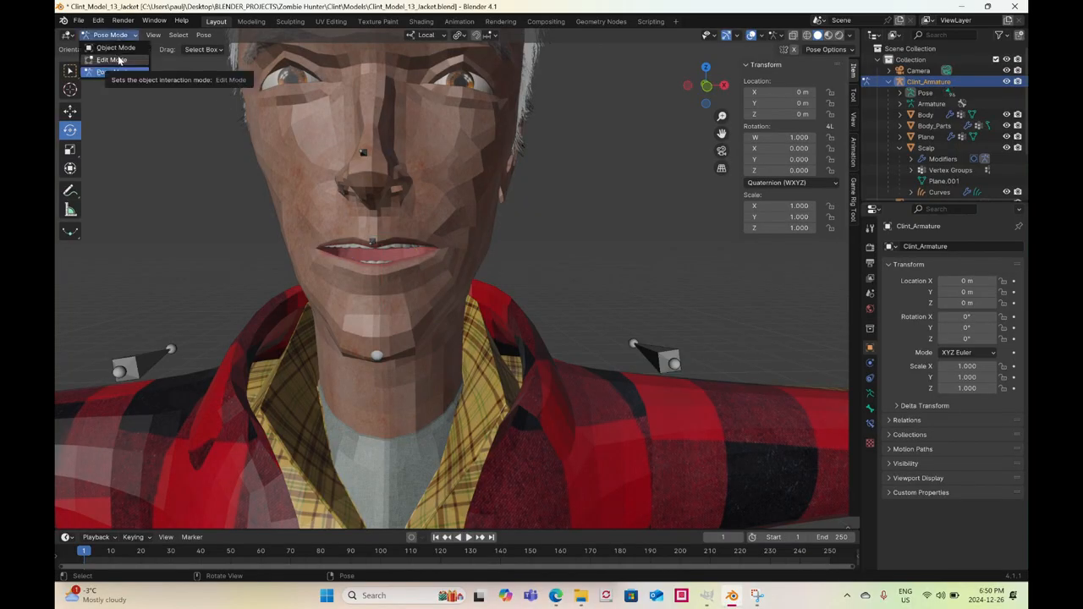
left_click(115, 48)
left_click(476, 241)
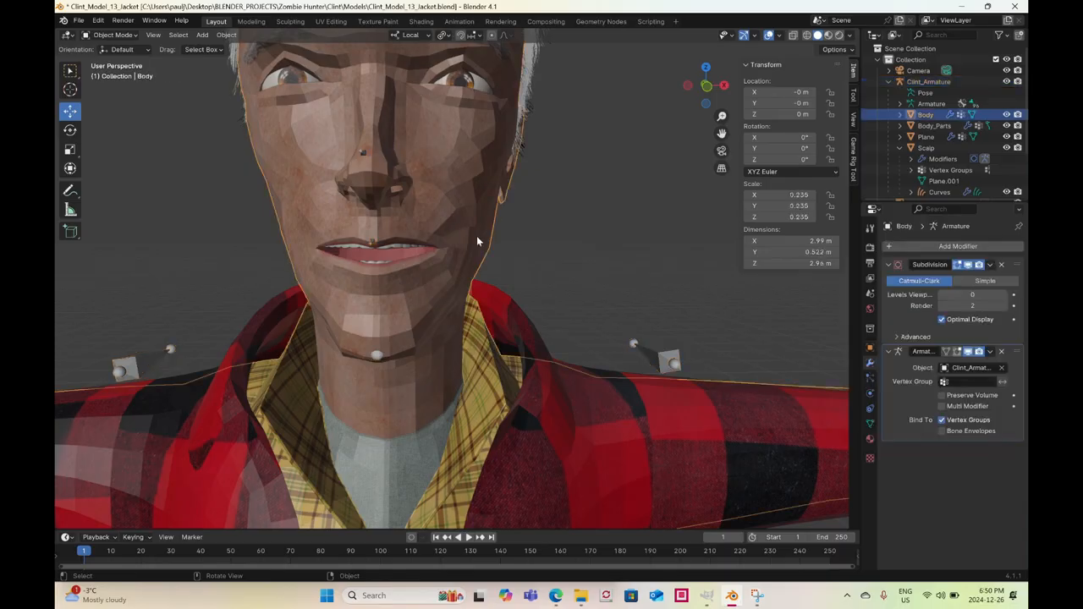
Put the Body mesh in Weight Paint mode with wireframe shading
left_click(116, 40)
left_click(109, 39)
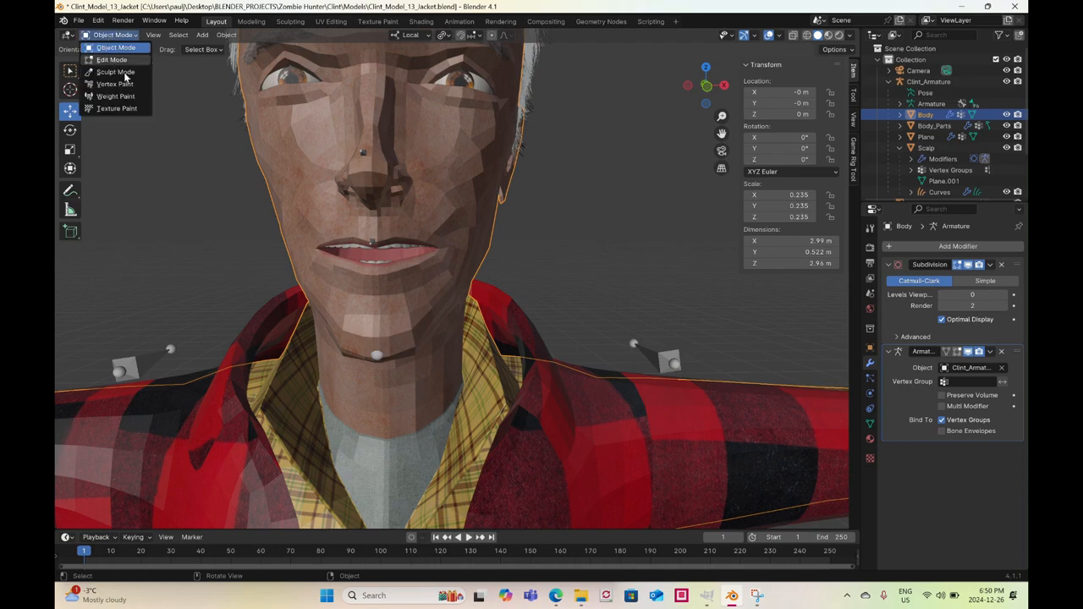
left_click(112, 60)
left_click(112, 38)
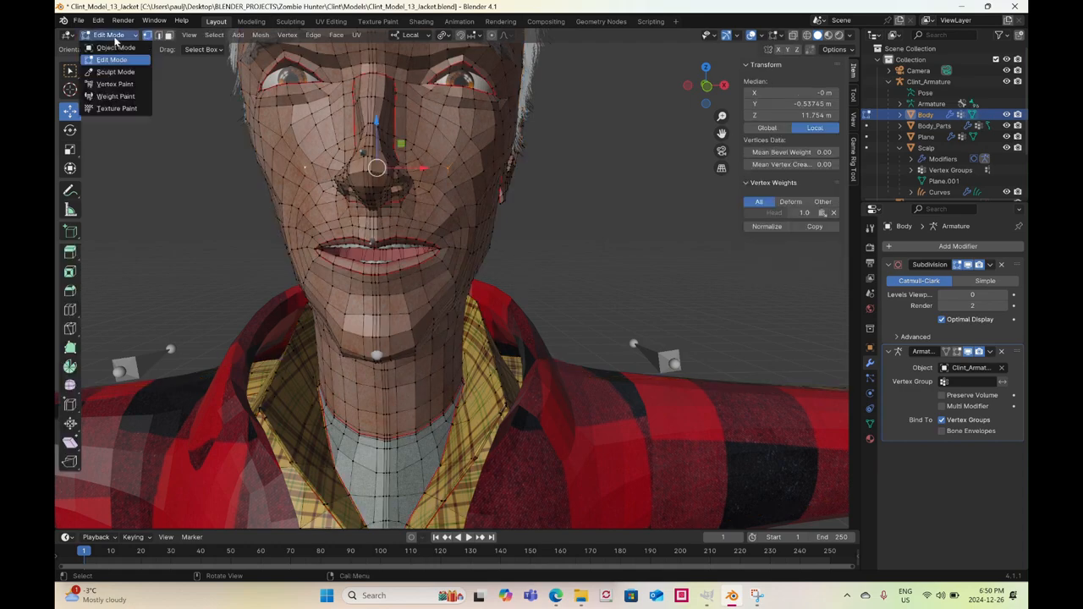
left_click(109, 95)
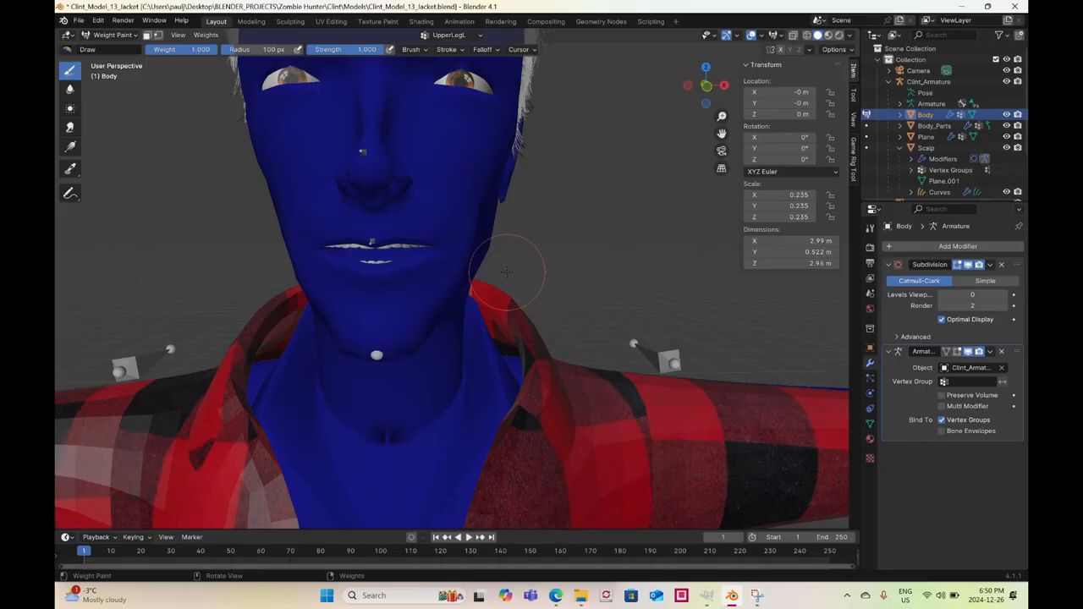
key("z")
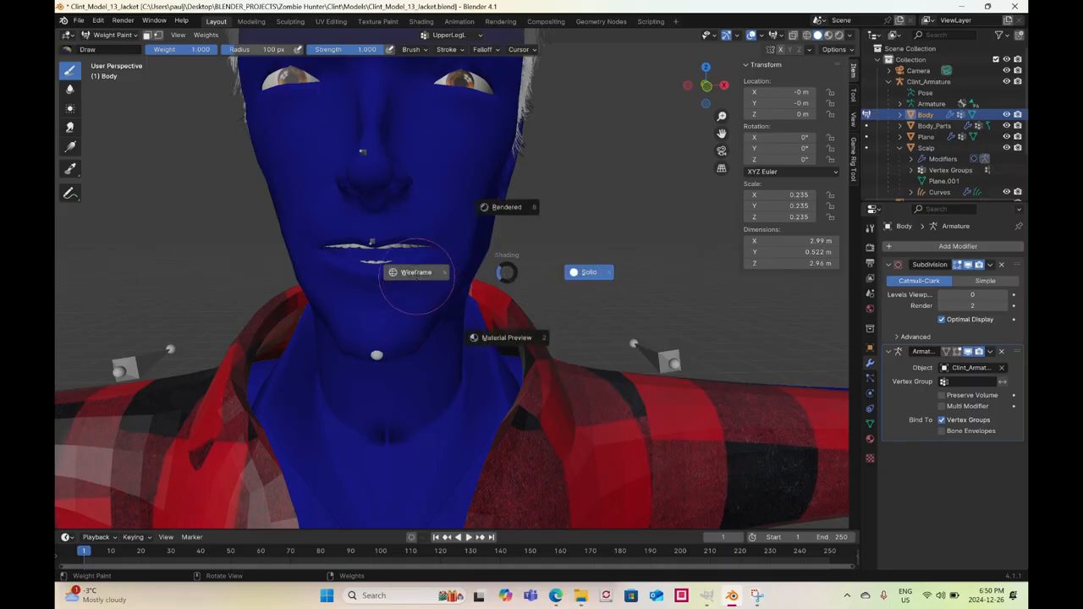
left_click(416, 277)
Make the Head vertex group active and set the Draw brush weight to 0.5
left_click(871, 422)
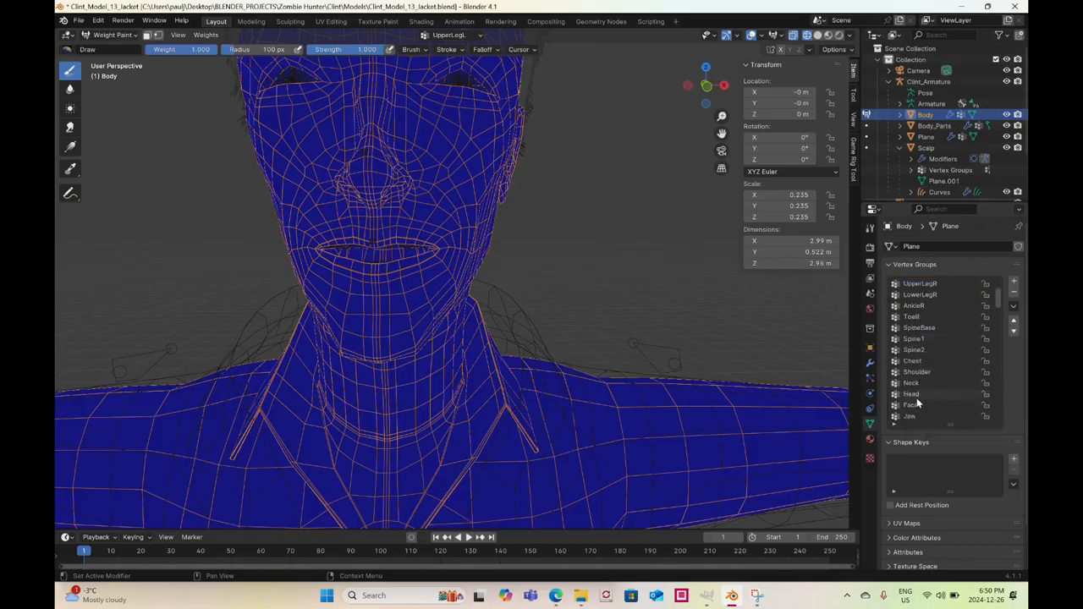
left_click(916, 397)
mouse_move(296, 245)
middle_mouse_down()
mouse_move(444, 249)
mouse_move(577, 332)
mouse_move(457, 306)
mouse_move(552, 318)
mouse_move(531, 319)
middle_mouse_up()
scroll(444, 251, "up", 2)
scroll(431, 297, "up", 2)
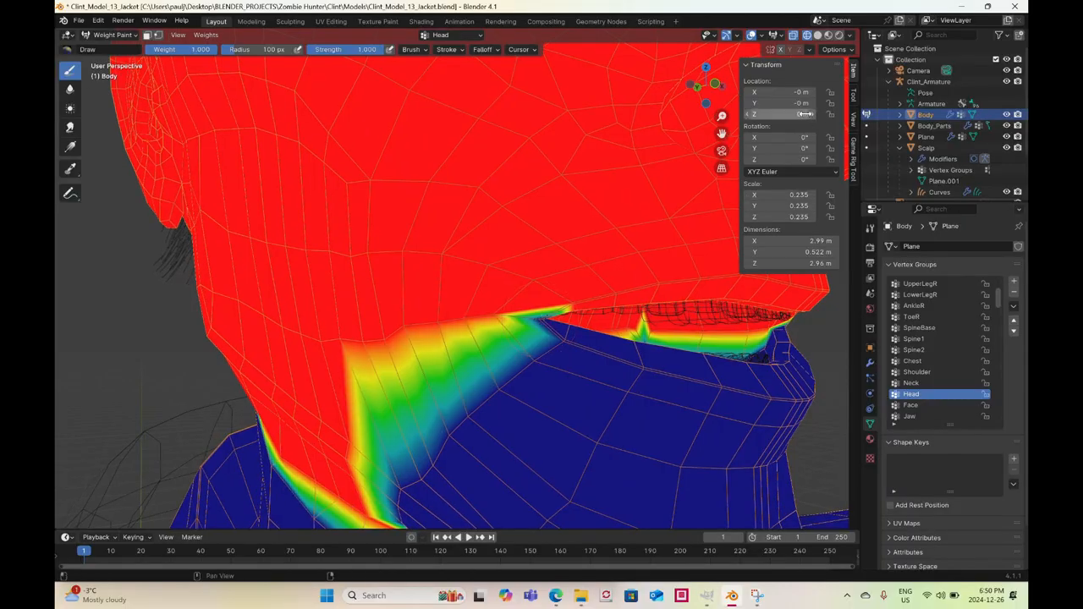
left_click(852, 98)
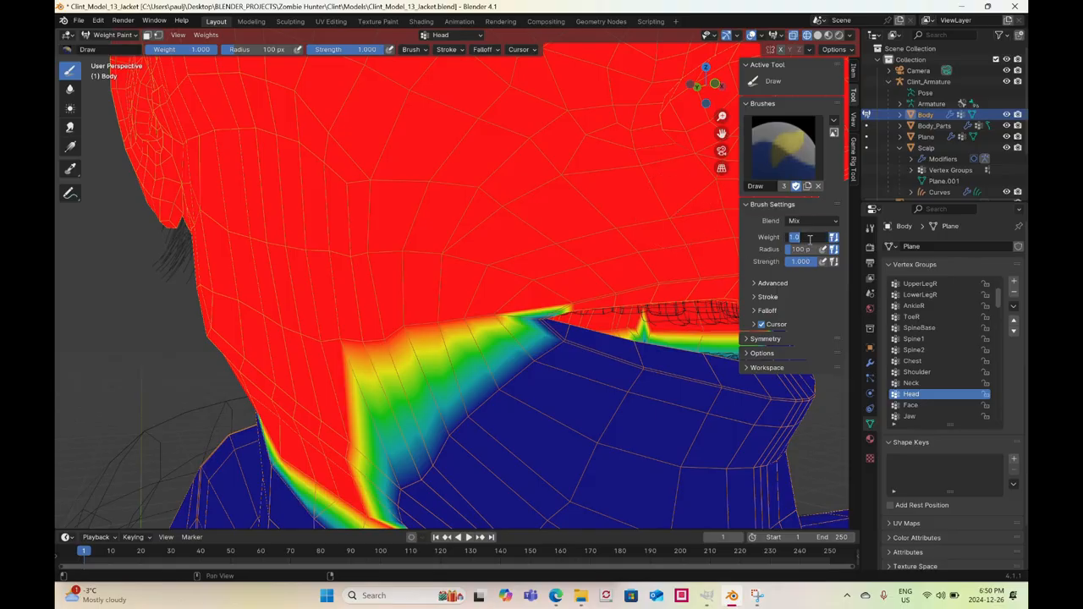
key("Return")
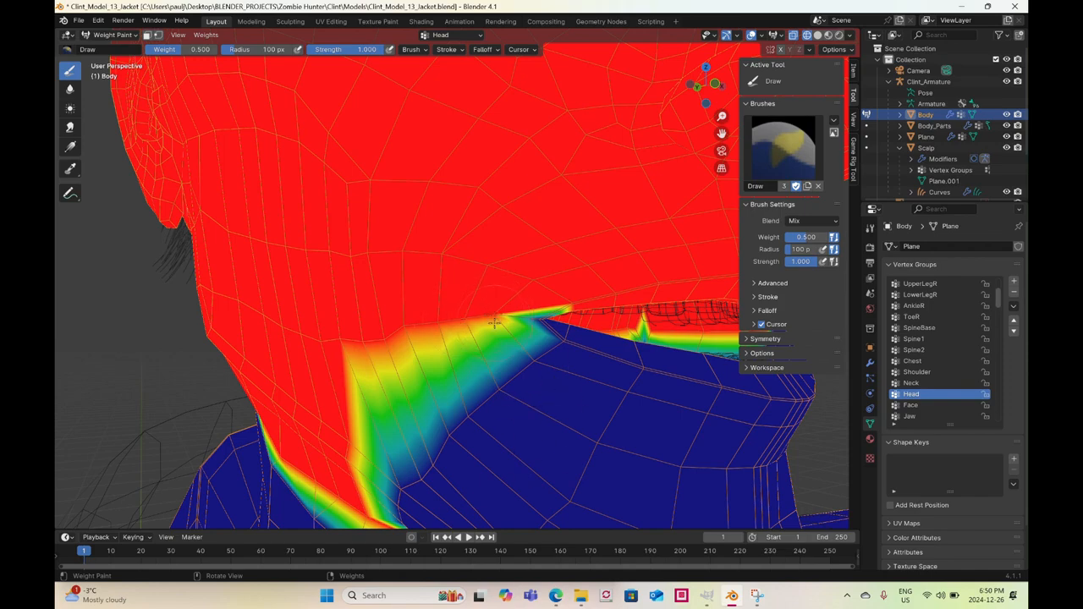
Paint 0.5 Head weight on the vertices above, at and below the character's right mouth corner
mouse_move(503, 322)
middle_mouse_down()
mouse_move(492, 334)
mouse_move(468, 317)
mouse_move(406, 315)
middle_mouse_up()
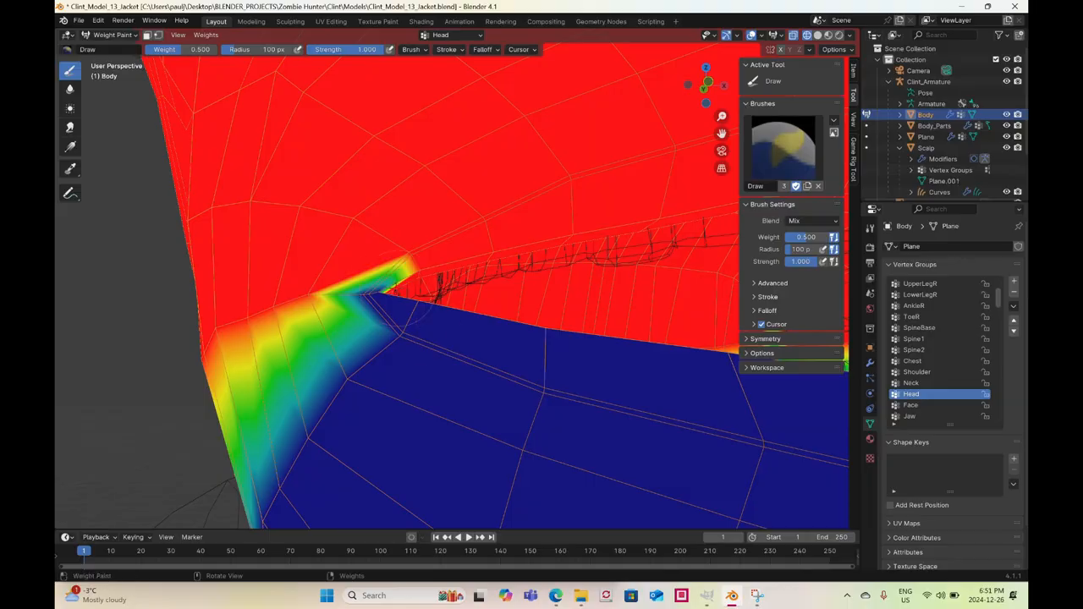
mouse_move(365, 294)
left_mouse_down()
mouse_move(385, 292)
mouse_move(302, 294)
left_mouse_up()
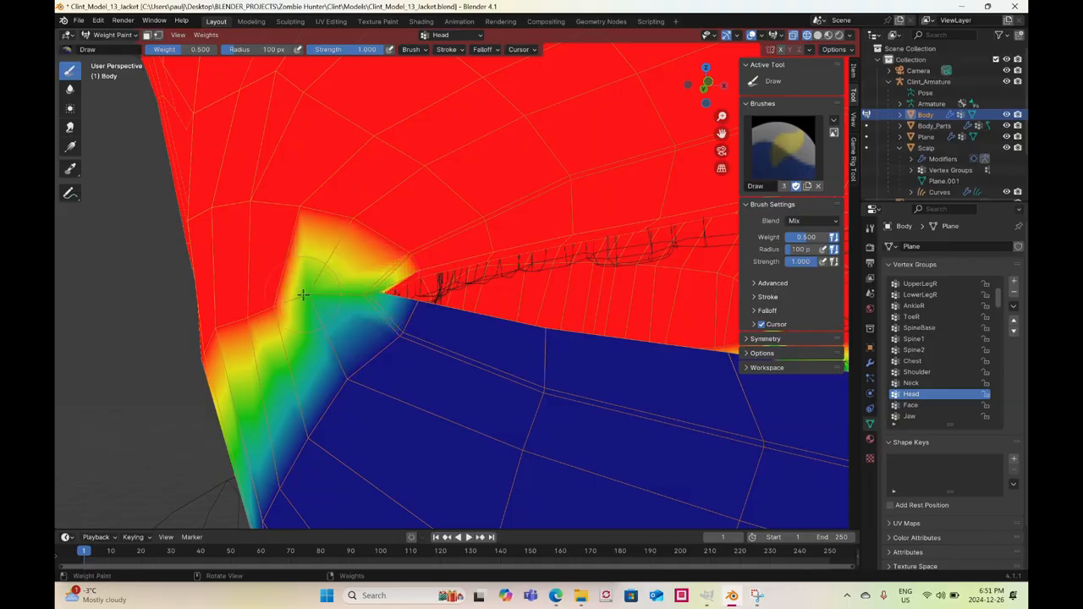
mouse_move(417, 267)
middle_mouse_down()
mouse_move(411, 297)
mouse_move(403, 290)
mouse_move(489, 264)
mouse_move(396, 288)
middle_mouse_up()
left_click_drag(362, 314, 364, 288)
middle_click_drag(364, 288, 396, 283)
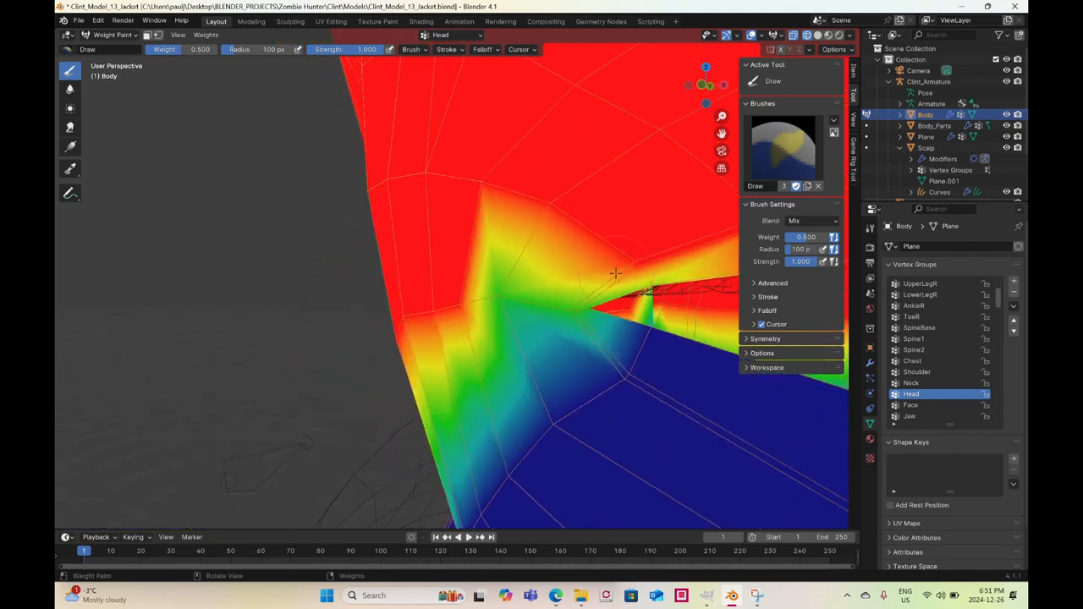
middle_click_drag(614, 272, 494, 252)
left_click_drag(523, 277, 501, 241)
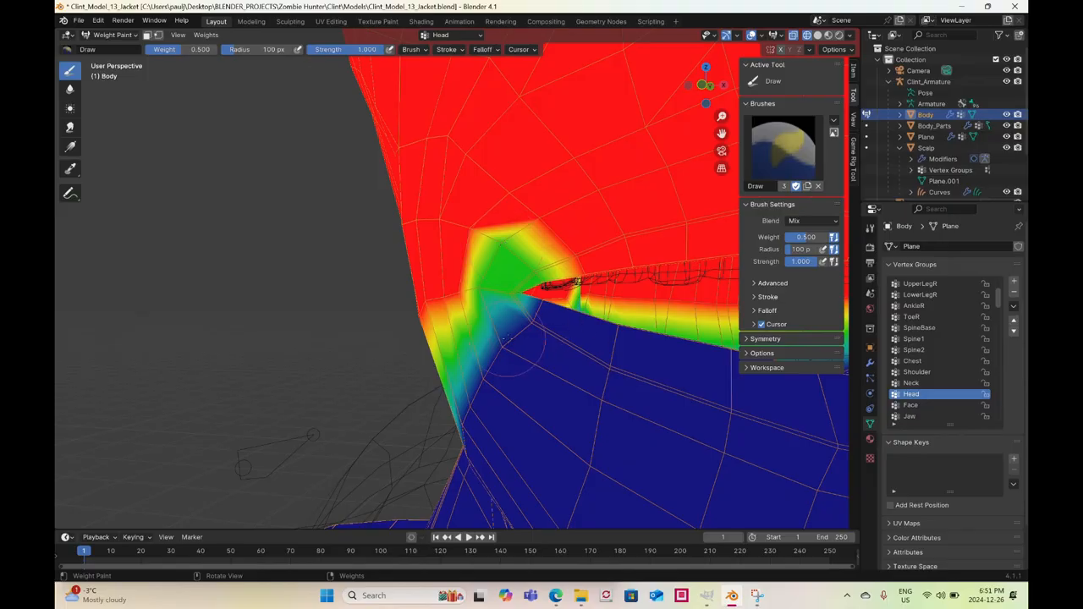
mouse_move(540, 339)
left_mouse_down()
mouse_move(541, 372)
mouse_move(535, 317)
left_mouse_up()
mouse_move(516, 336)
middle_mouse_down()
mouse_move(444, 330)
mouse_move(431, 359)
middle_mouse_up()
left_click_drag(420, 372, 428, 369)
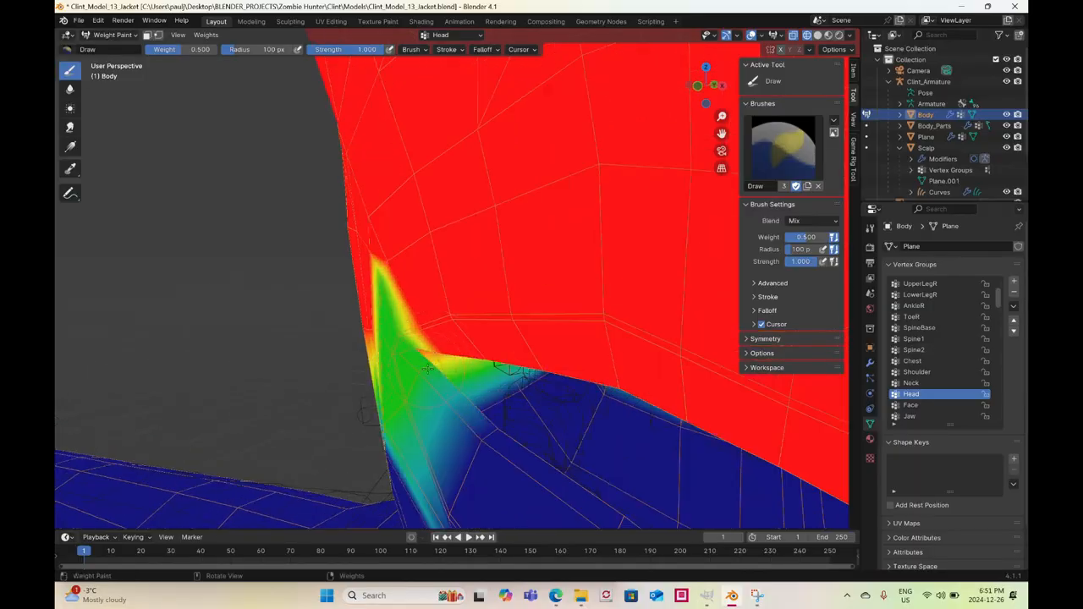
Paint 0.5 Head weight on the vertices above, at and below the character's left mouth corner
middle_click_drag(417, 374, 421, 203)
scroll(422, 203, "up", 4)
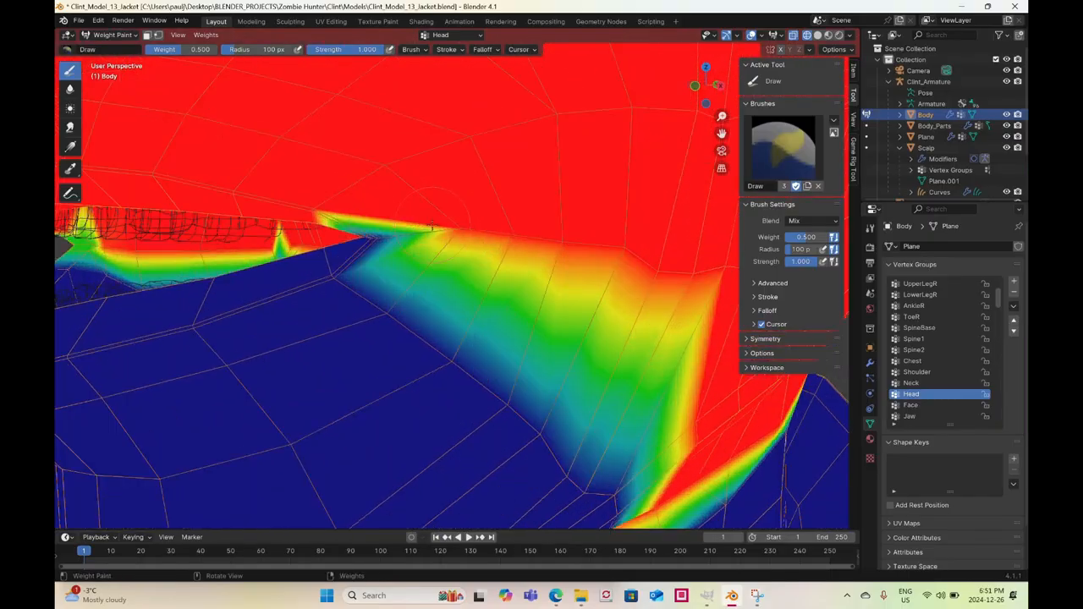
left_click_drag(372, 168, 381, 161)
left_click_drag(438, 215, 454, 231)
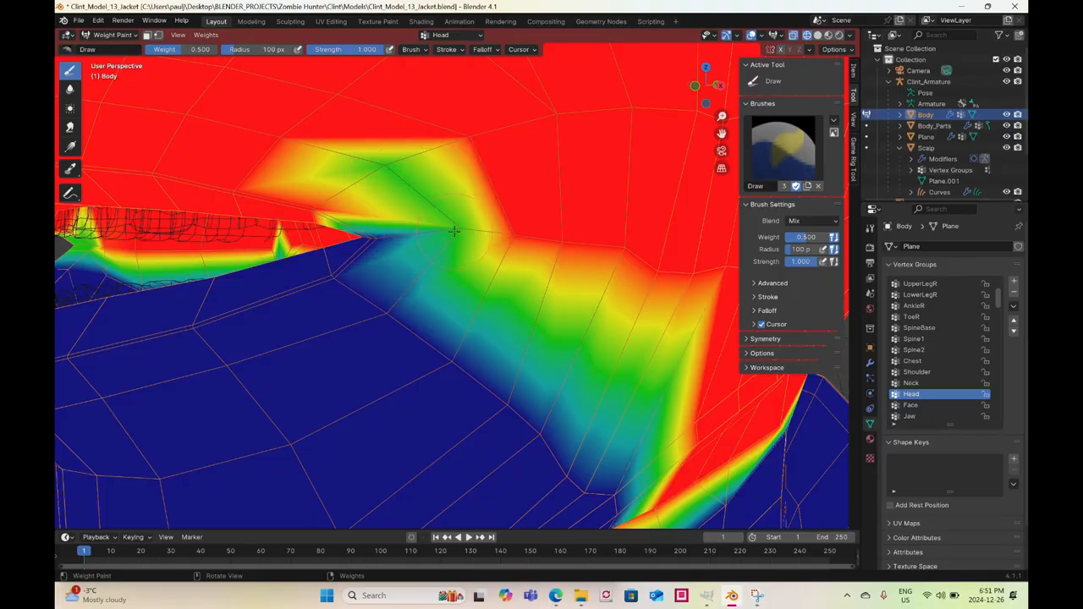
mouse_move(363, 296)
left_mouse_down()
mouse_move(329, 280)
mouse_move(350, 278)
left_mouse_up()
middle_click_drag(384, 313, 420, 281)
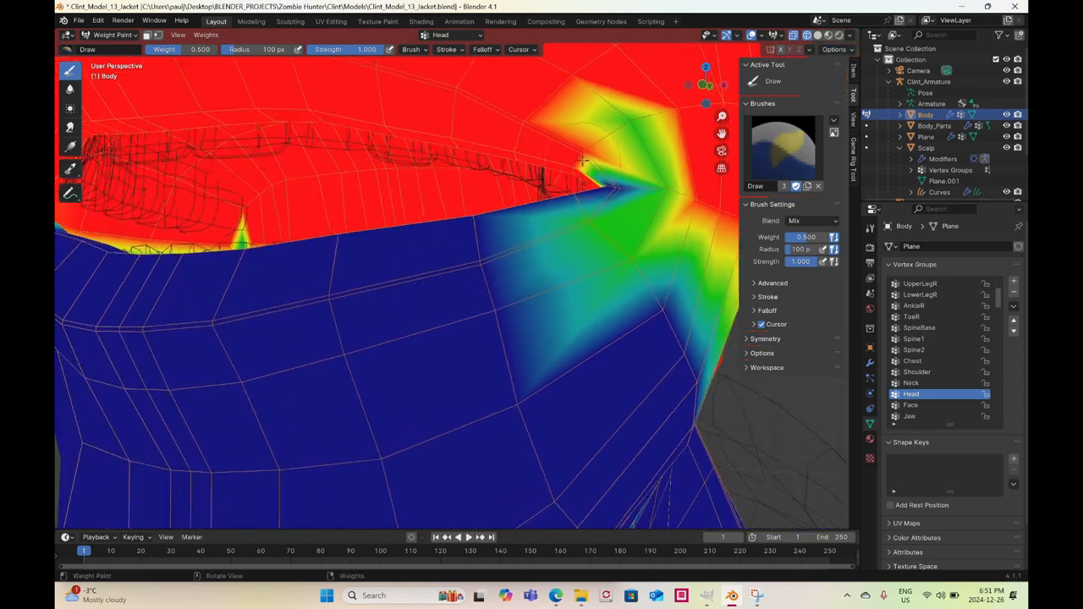
left_click_drag(583, 147, 581, 158)
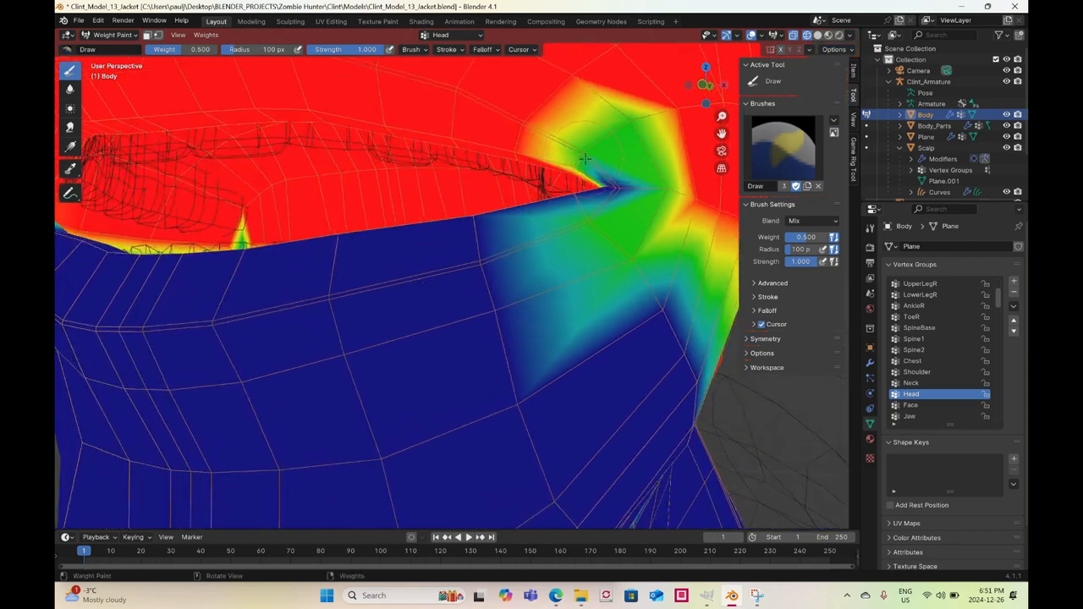
middle_click_drag(585, 158, 597, 136)
mouse_move(585, 118)
left_mouse_down()
mouse_move(580, 127)
mouse_move(596, 108)
left_mouse_up()
key("ctrl+z")
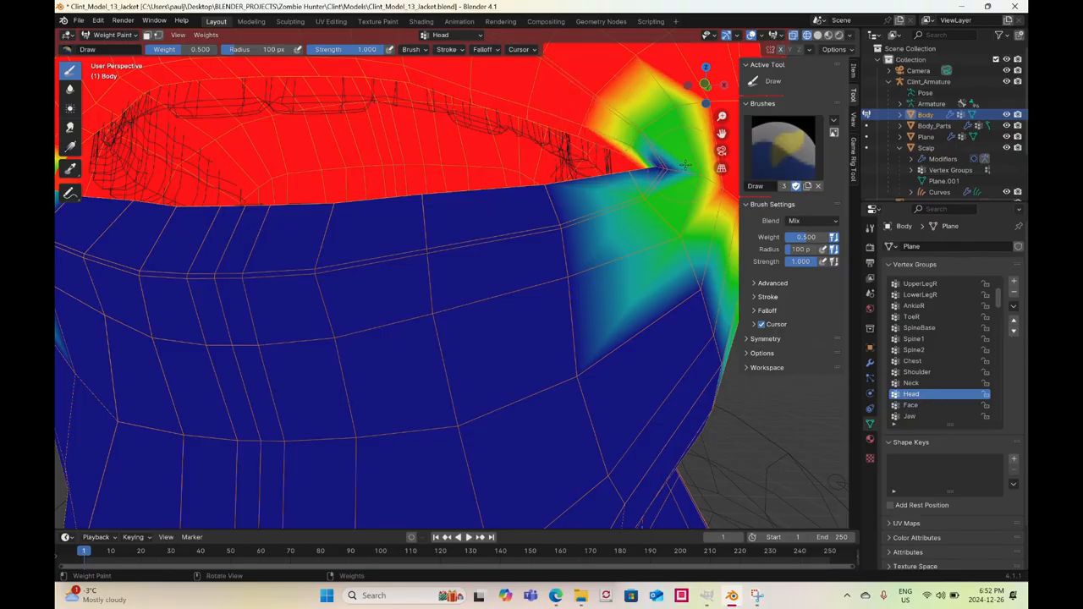
left_click_drag(665, 169, 656, 167)
middle_click_drag(651, 166, 629, 196)
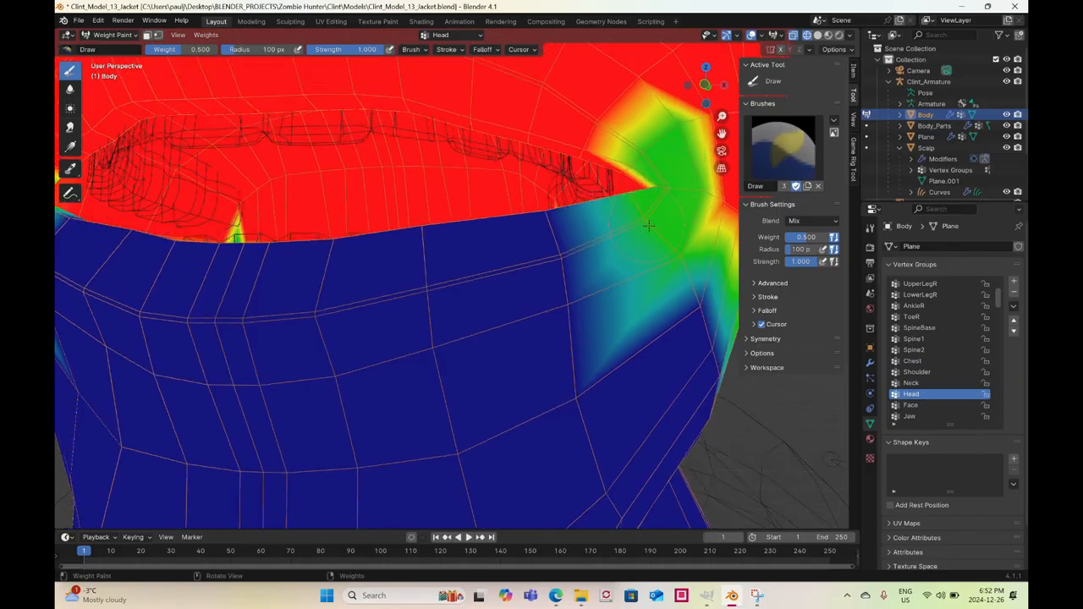
Review the painted Head weights around the mouth and make the Jaw vertex group active
scroll(647, 233, "down", 3)
middle_click_drag(647, 233, 591, 257)
scroll(595, 252, "down", 5)
middle_click_drag(474, 259, 581, 252)
scroll(581, 251, "up", 3)
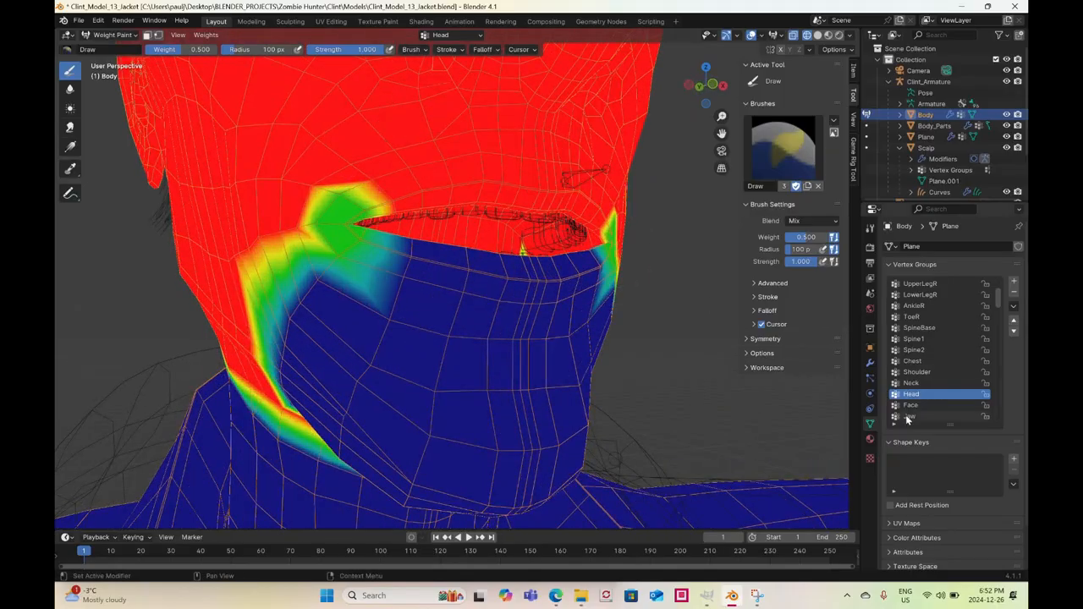
left_click(908, 416)
scroll(474, 258, "up", 2)
mouse_move(473, 258)
middle_mouse_down()
mouse_move(486, 258)
mouse_move(443, 264)
mouse_move(460, 248)
middle_mouse_up()
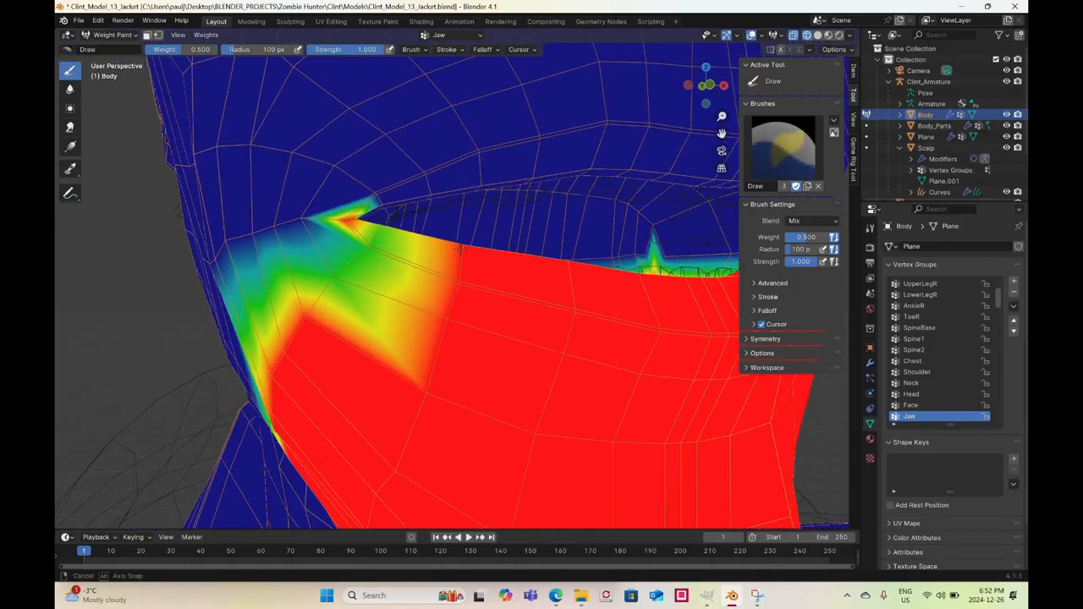
Paint 0.5 Jaw weight on the vertices at, beside and above the character's right mouth corner
left_click(353, 216)
left_click(303, 210)
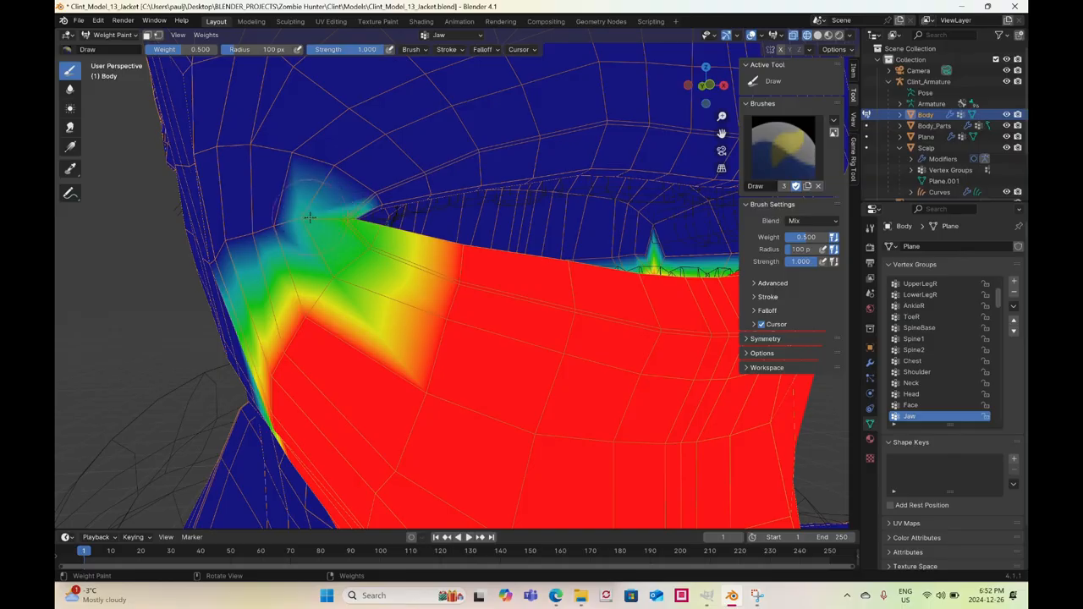
left_click(379, 198)
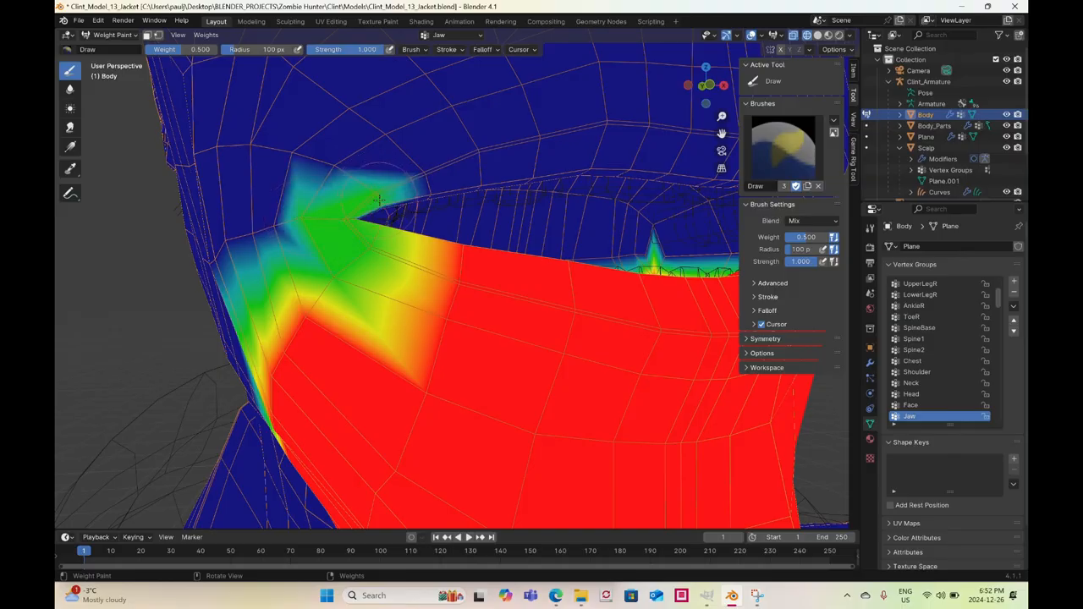
left_click(332, 166)
middle_click_drag(351, 229, 380, 239)
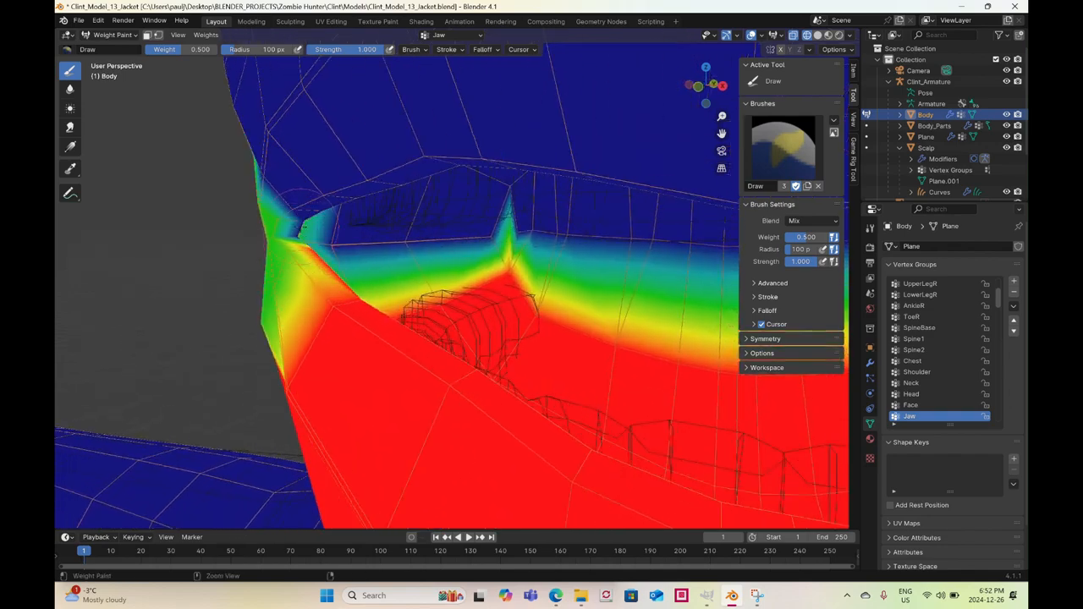
Undo the stray Jaw stroke and paint 0.5 Jaw weight on the inner vertices of the character's right mouth corner
key("ctrl+z")
mouse_move(301, 232)
middle_mouse_down()
mouse_move(275, 275)
mouse_move(310, 217)
mouse_move(339, 220)
mouse_move(375, 254)
middle_mouse_up()
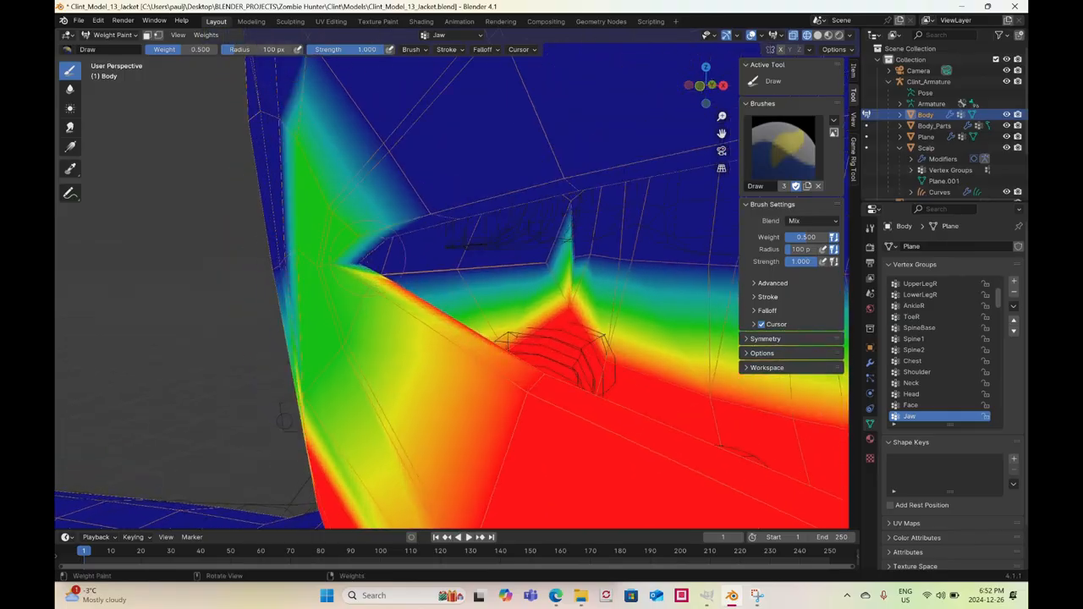
middle_click_drag(325, 216, 309, 258)
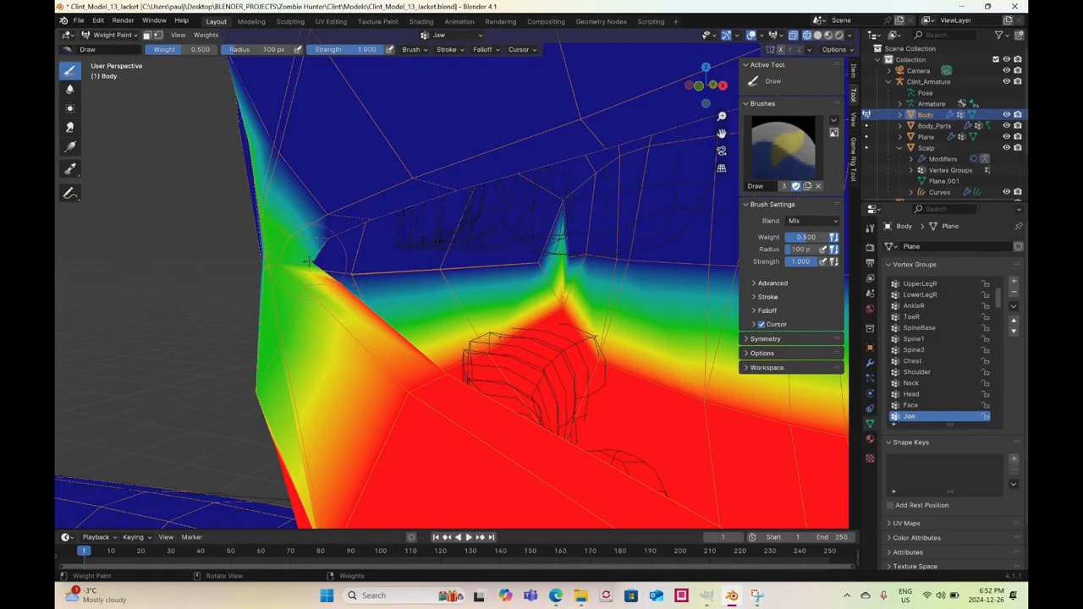
left_click_drag(351, 232, 325, 236)
Paint 0.5 Jaw weight on the vertices below, at, beside and above the character's left mouth corner
middle_click_drag(322, 238, 508, 273)
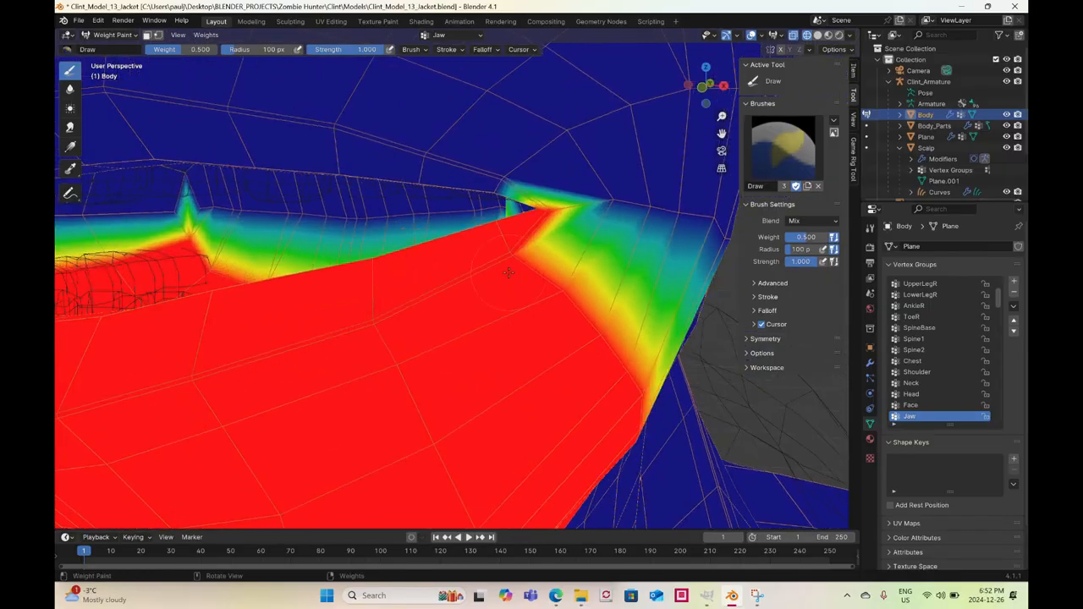
mouse_move(511, 253)
left_mouse_down()
mouse_move(515, 277)
mouse_move(563, 290)
left_mouse_up()
left_click(549, 210)
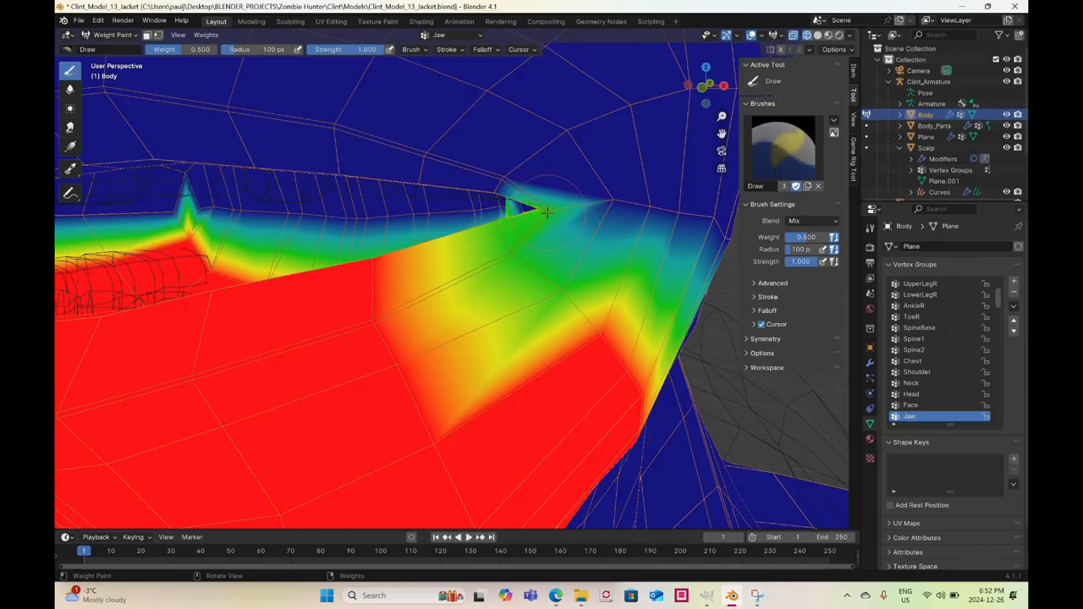
left_click(608, 198)
left_click(562, 128)
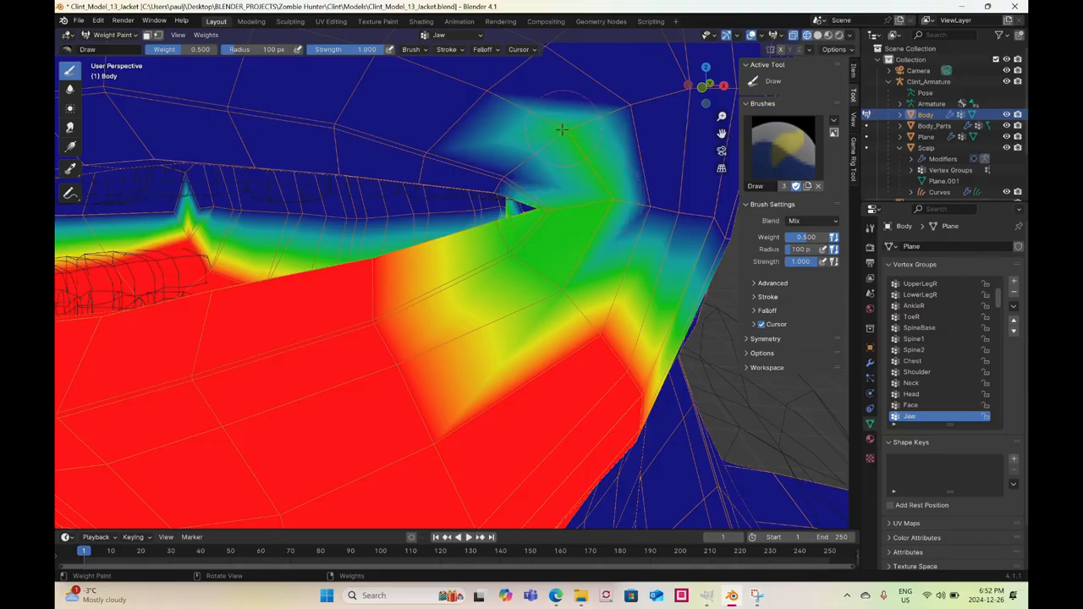
left_click_drag(532, 166, 499, 180)
middle_click_drag(504, 179, 534, 178)
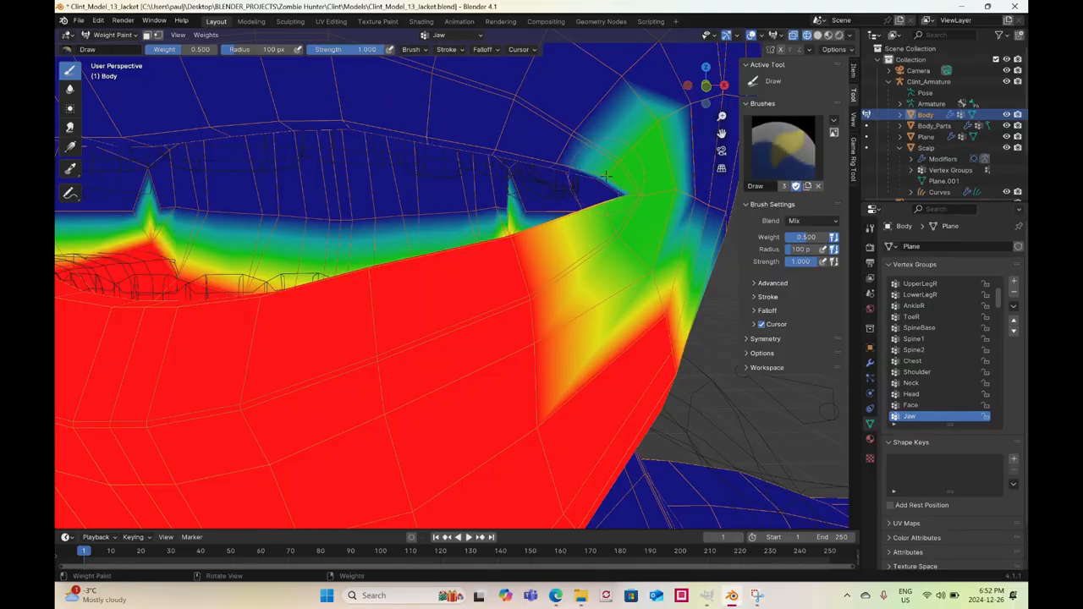
Paint 0.5 Jaw weight on the inner lip vertices of the character's left mouth corner
middle_click_drag(609, 175, 643, 247)
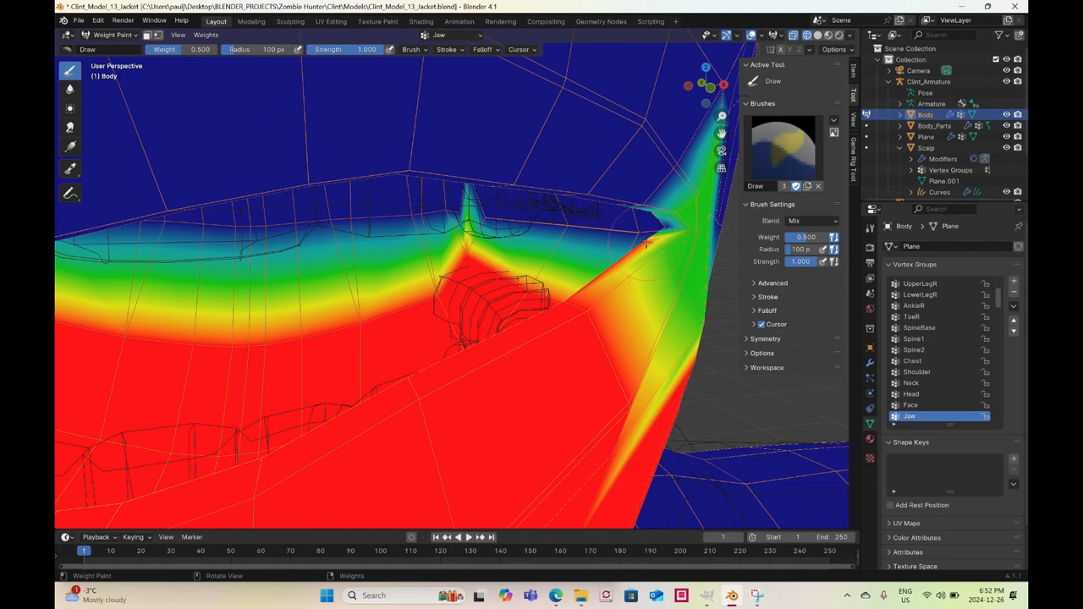
left_click(646, 244)
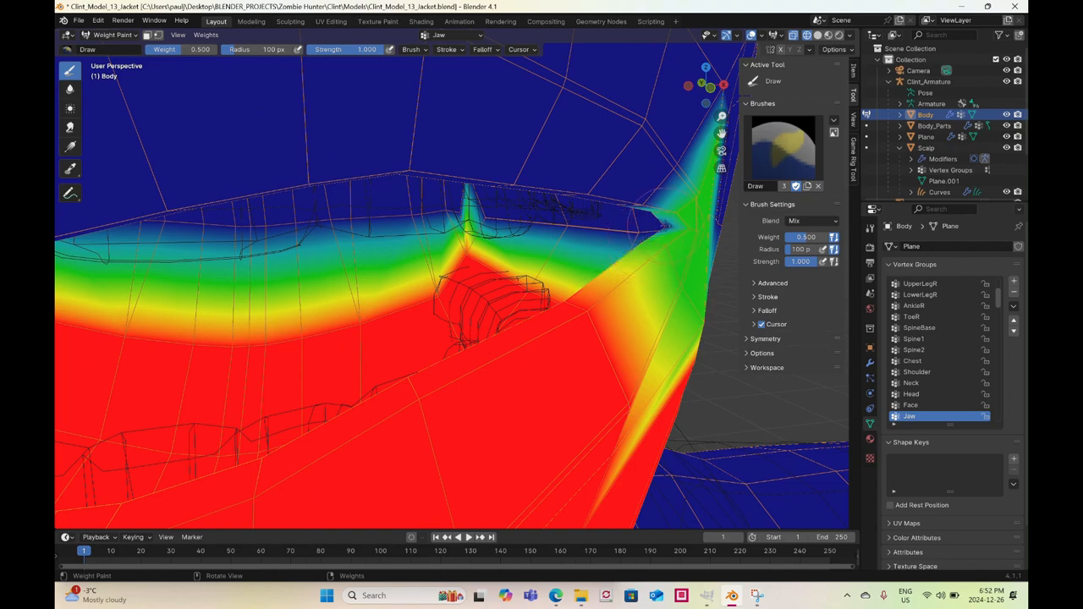
mouse_move(672, 223)
middle_mouse_down()
mouse_move(565, 252)
mouse_move(575, 229)
middle_mouse_up()
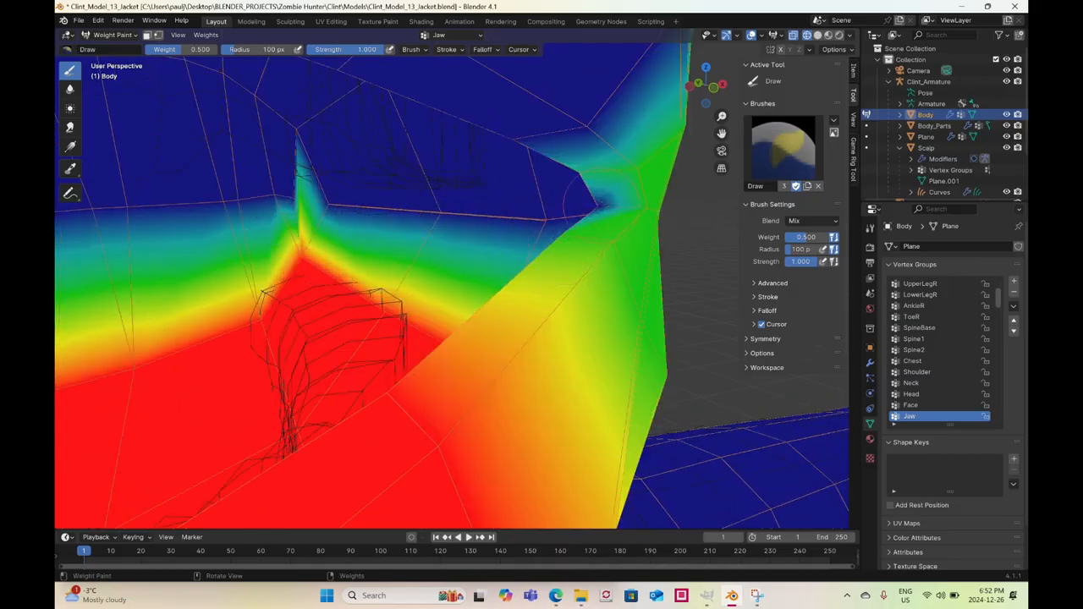
left_click_drag(597, 201, 597, 205)
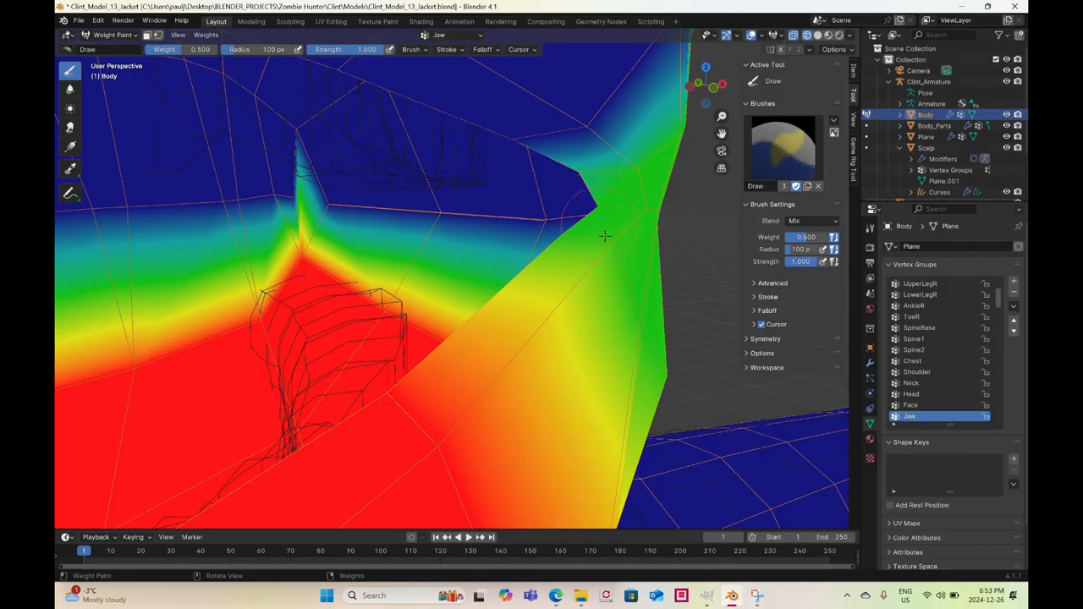
Inspect the Jaw weights at the right mouth corner, and make the Head vertex group active to compare them
scroll(603, 222, "down", 4)
middle_click_drag(602, 223, 565, 228)
scroll(558, 224, "down", 6)
middle_click_drag(309, 281, 356, 195, "shift")
scroll(415, 263, "up", 4)
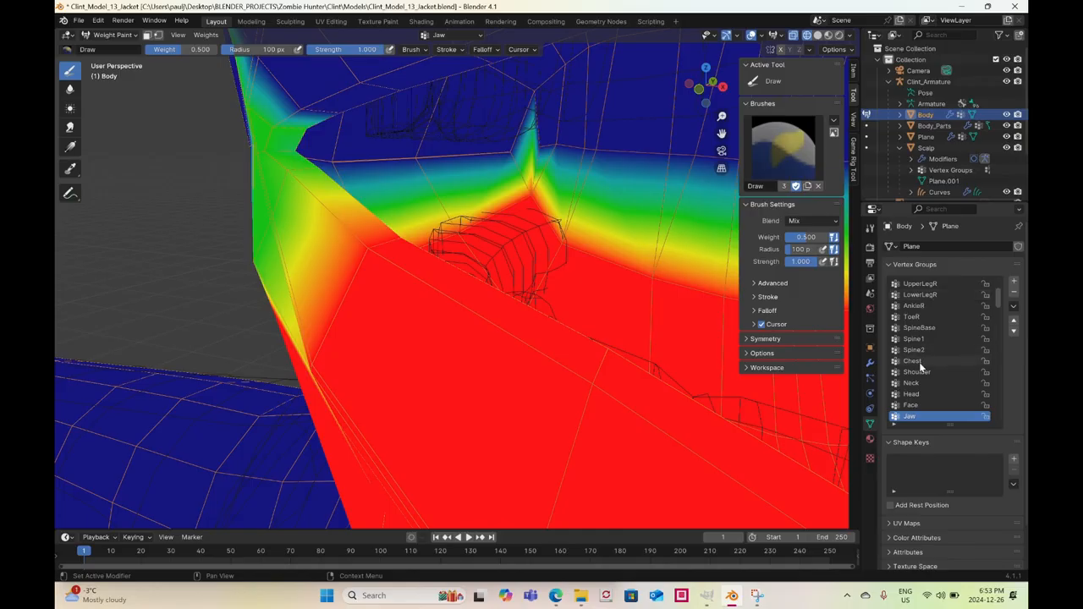
left_click(916, 396)
middle_click_drag(313, 194, 349, 191)
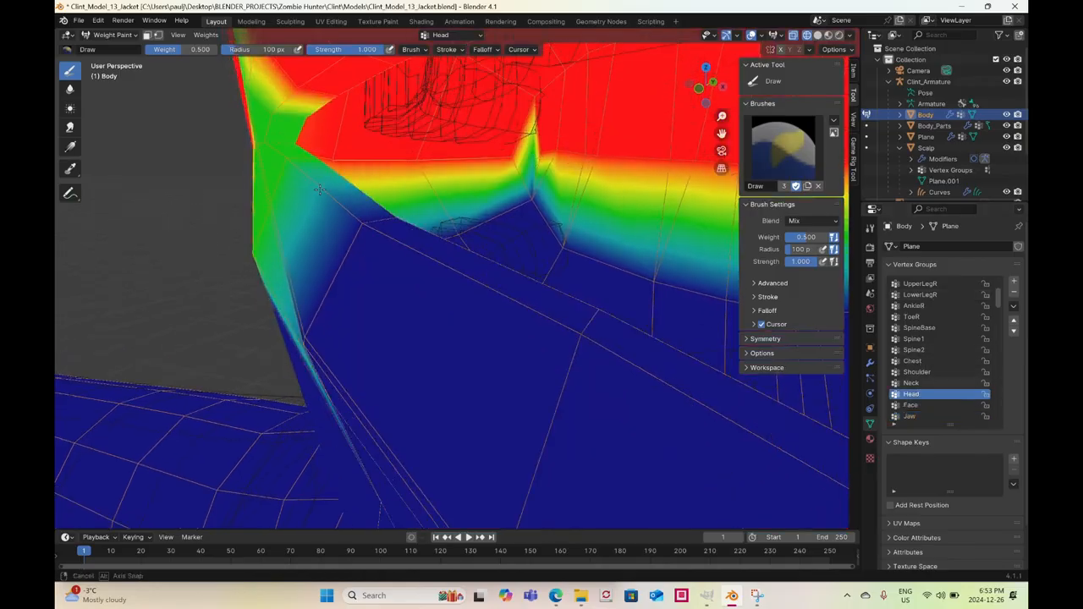
Leave weight painting, switch the viewport to solid shading and put Clint_Armature into Pose Mode
scroll(349, 191, "down", 5)
left_click(110, 34)
left_click(114, 48)
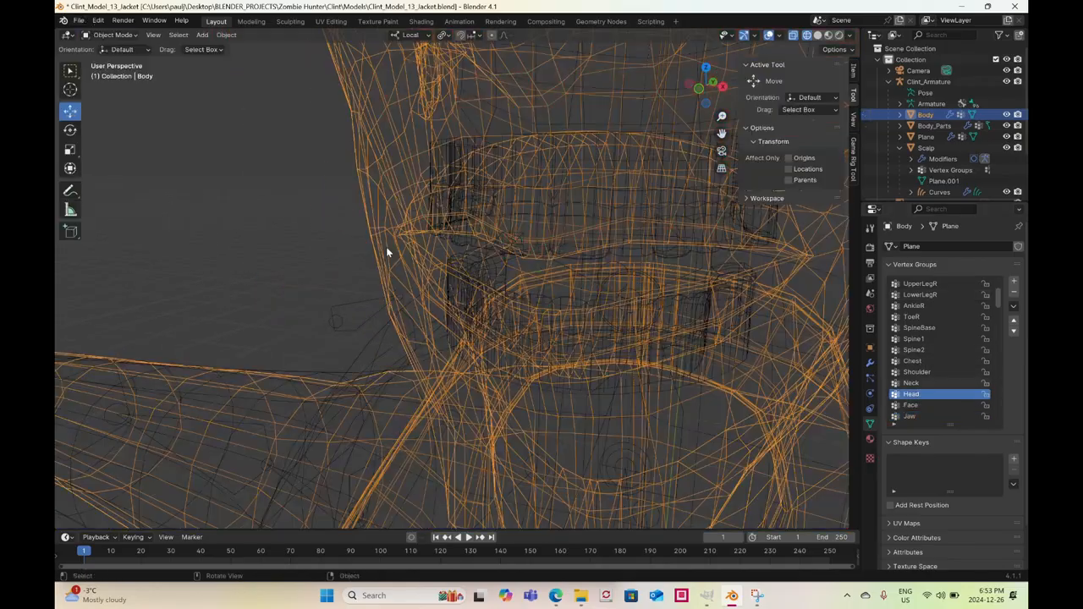
scroll(398, 254, "down", 3)
key("KP_1")
key("z")
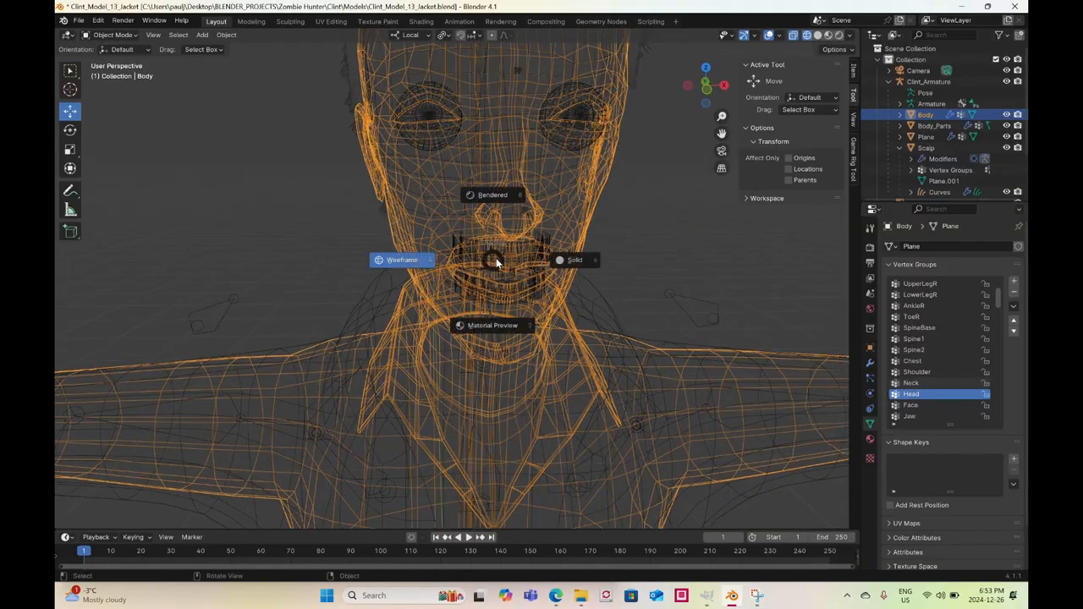
left_click(578, 267)
left_click(715, 311)
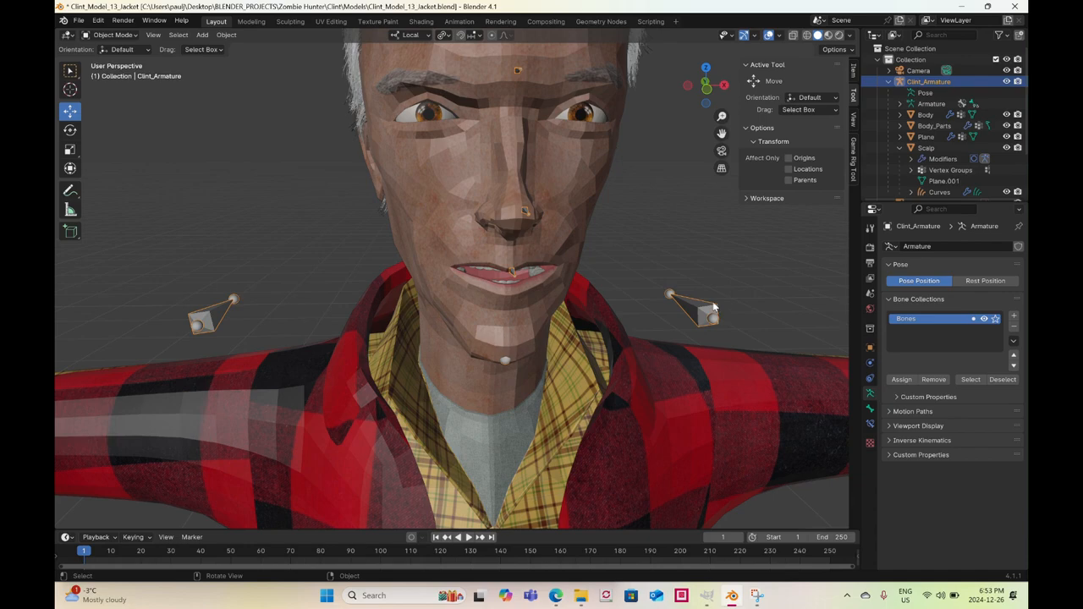
left_click(110, 34)
left_click(98, 75)
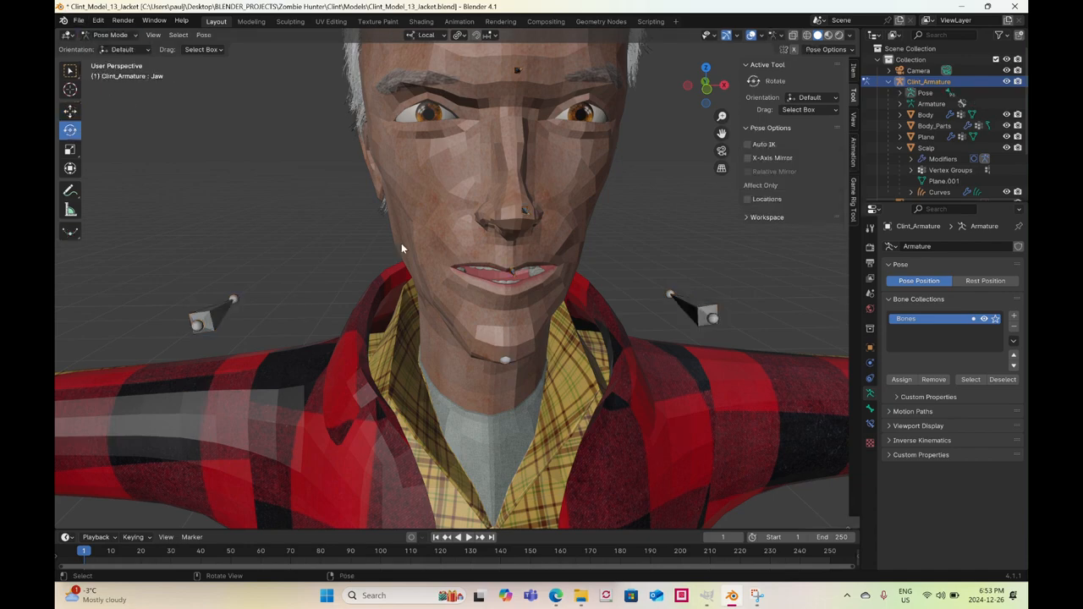
Test the mouth deformation by rotating the Jaw bone, and undo the rotation
scroll(483, 277, "down", 4)
middle_click_drag(483, 279, 391, 315, "shift")
scroll(428, 269, "up", 4)
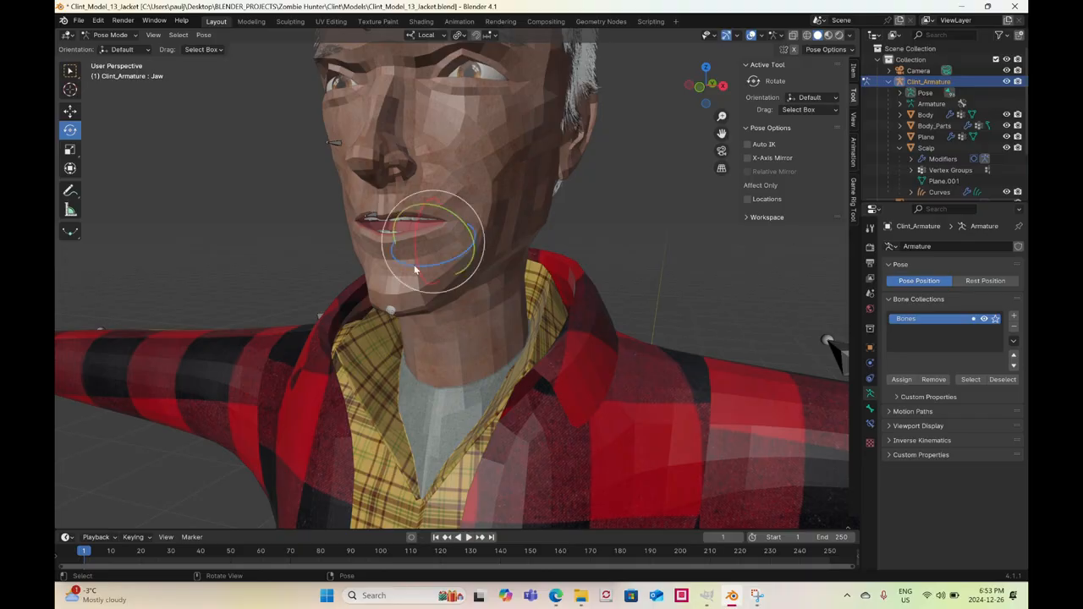
scroll(414, 263, "up", 2)
left_click_drag(405, 211, 427, 255)
key("ctrl+z")
Test the mouth opening and closing by moving the Jaw bone down, undoing that, and moving it slightly up
left_click(71, 111)
scroll(499, 238, "down", 4)
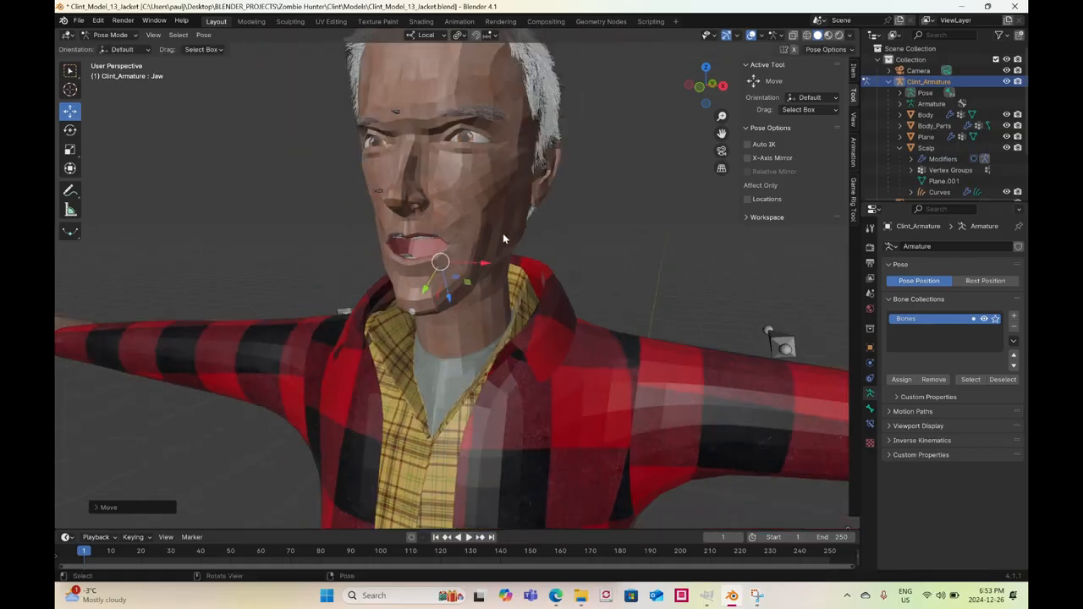
middle_click_drag(503, 236, 552, 240)
key("ctrl+z")
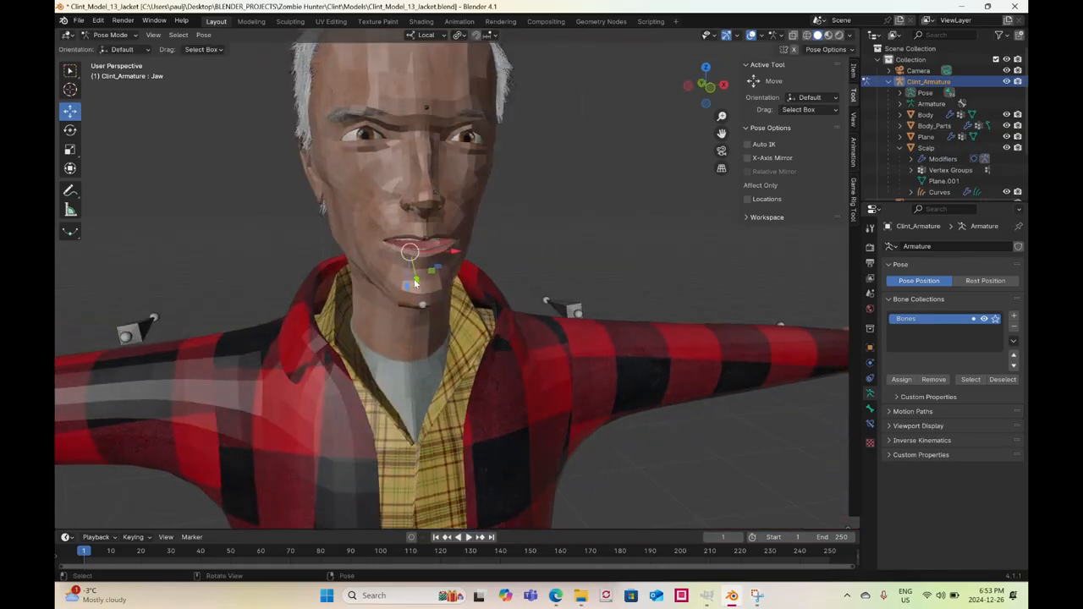
left_click_drag(412, 263, 413, 254)
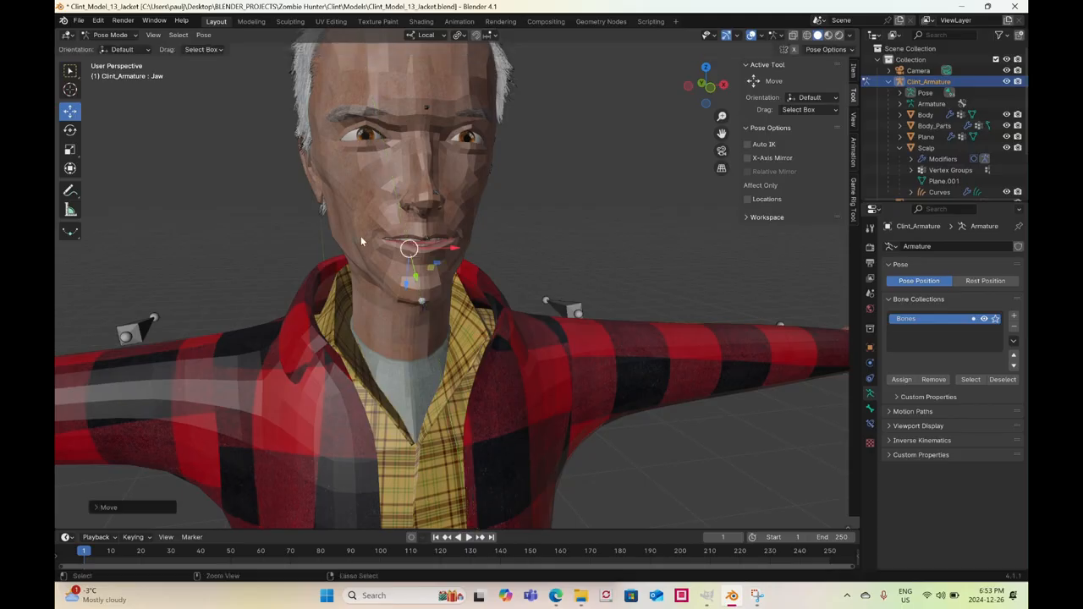
Test-rotate the Jaw bone from the side and from the front to check the mouth corners
left_click(70, 130)
middle_click_drag(508, 258, 365, 230)
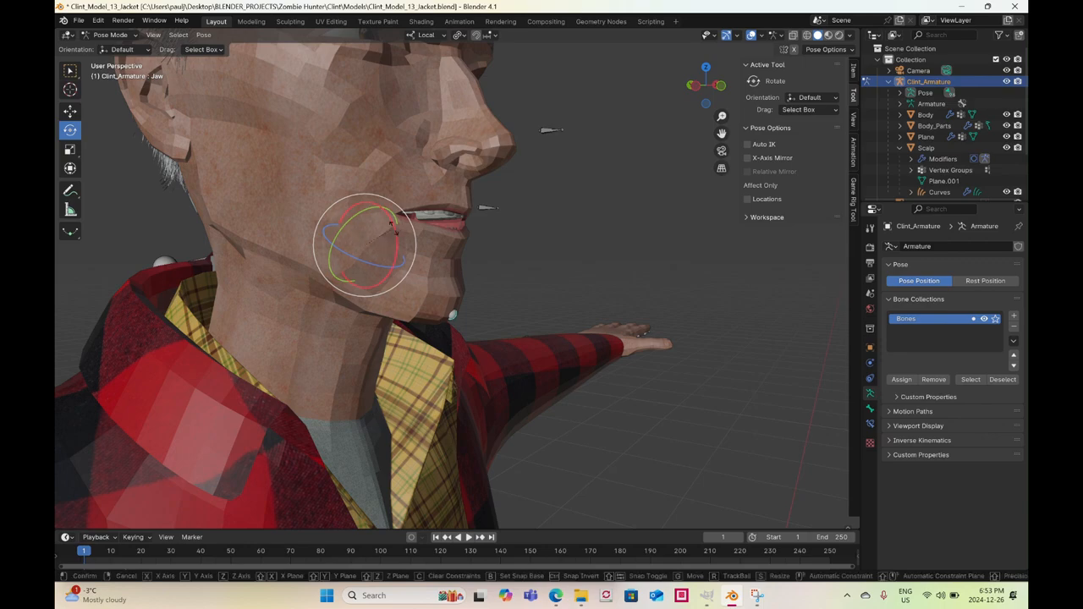
left_click_drag(393, 230, 392, 220)
middle_click_drag(504, 234, 440, 266)
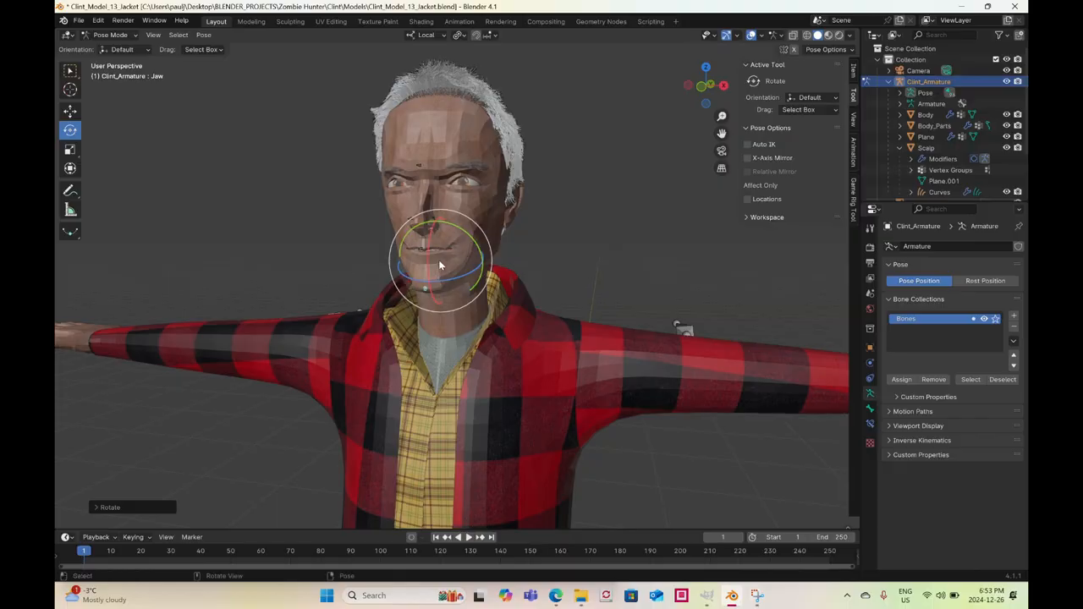
scroll(439, 265, "up", 3)
left_click_drag(439, 266, 470, 244)
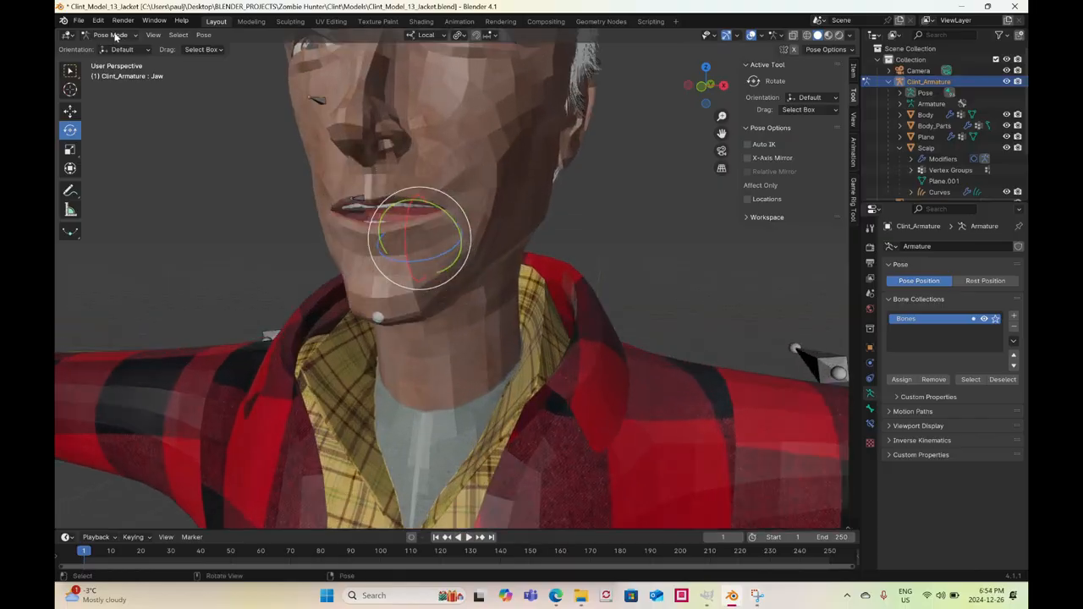
Return to Object Mode, select the Body mesh, and put it into Weight Paint mode with wireframe shading
left_click(115, 37)
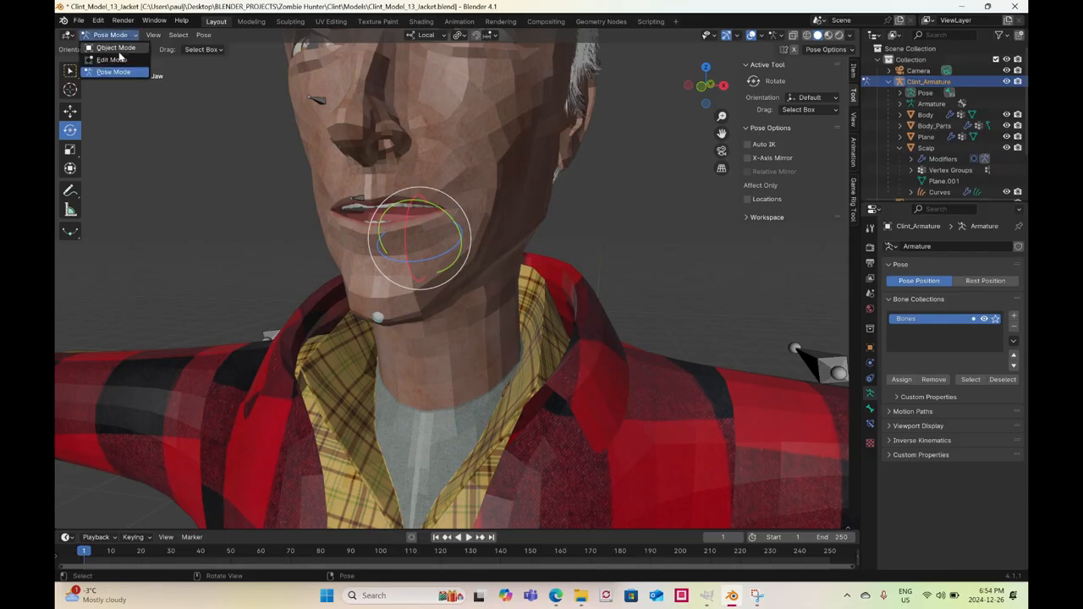
left_click(117, 48)
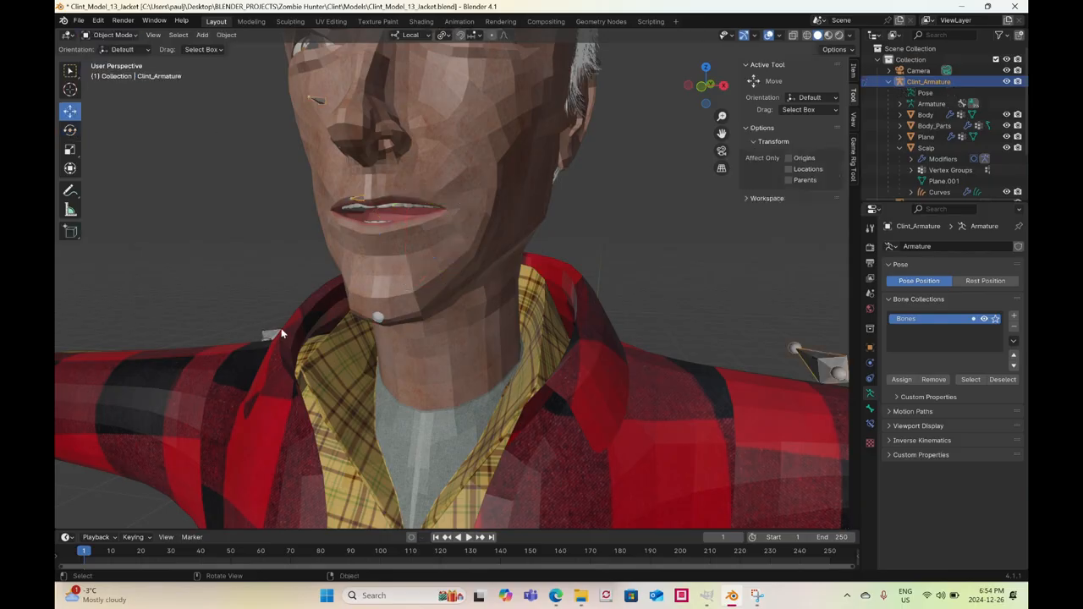
left_click(495, 223)
key("z")
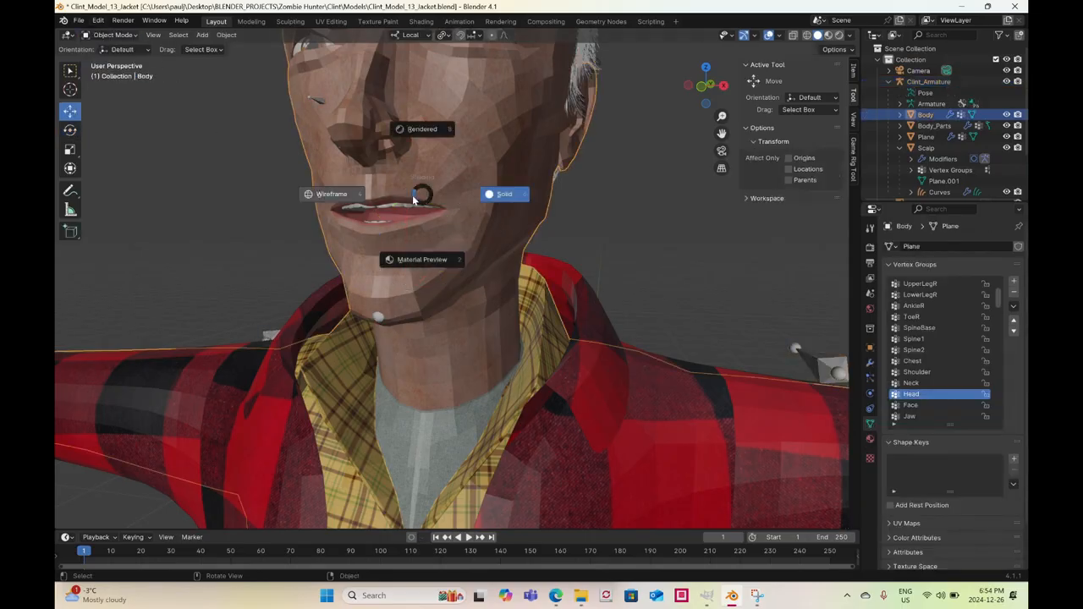
left_click(117, 39)
left_click(114, 35)
left_click(115, 95)
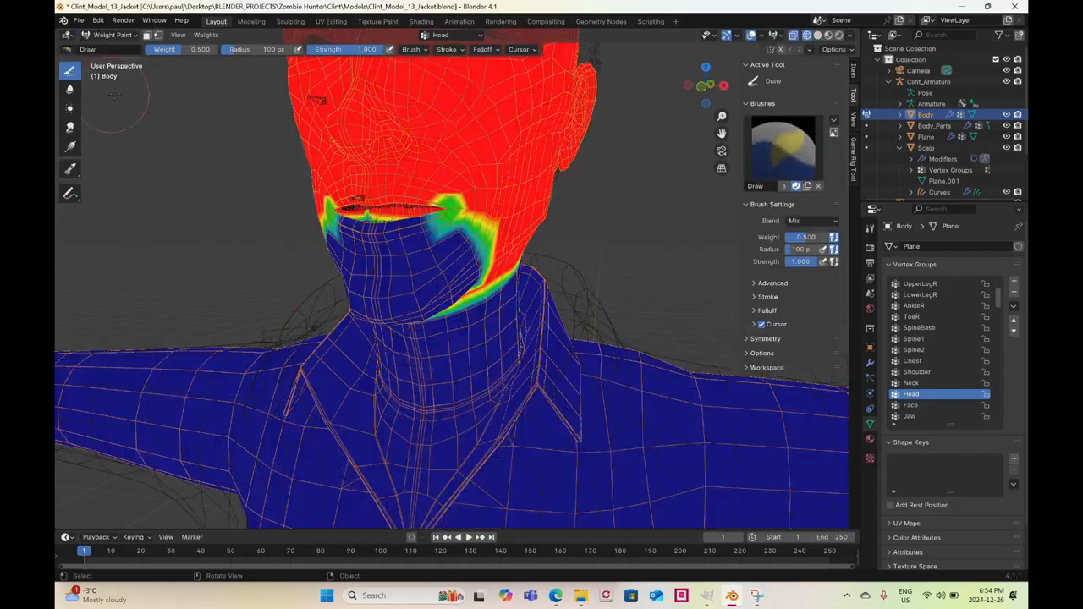
Set the Draw brush weight to 1 and paint Head weight on the vertices above the character's left mouth corner
scroll(449, 279, "up", 3)
mouse_move(448, 280)
middle_mouse_down()
mouse_move(381, 191)
mouse_move(346, 191)
mouse_move(476, 245)
mouse_move(499, 237)
mouse_move(515, 213)
middle_mouse_up()
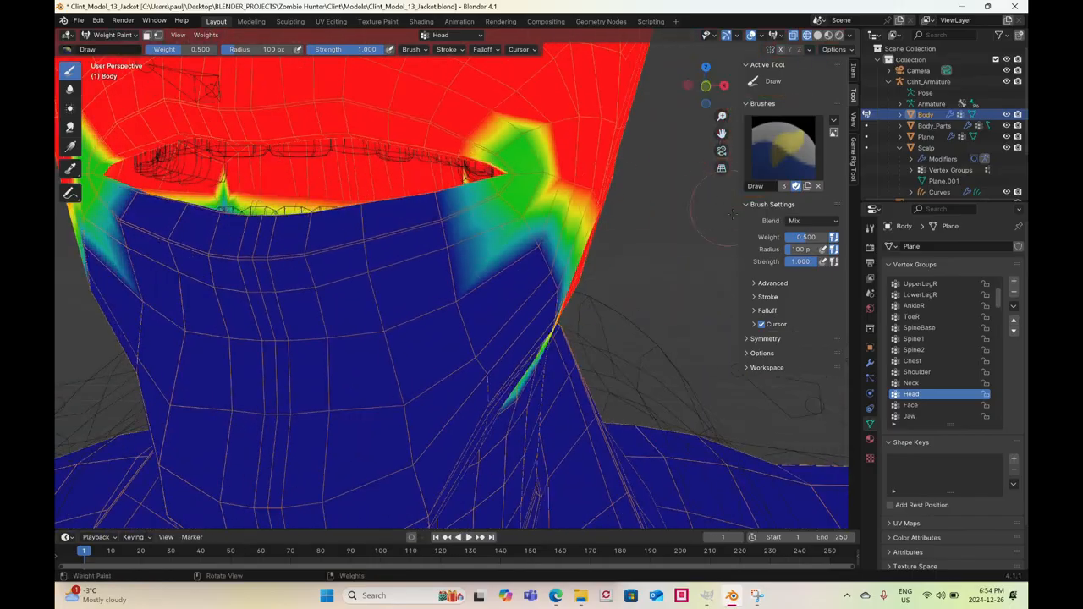
left_click(800, 238)
type("1")
key("Return")
middle_click_drag(631, 224, 628, 195)
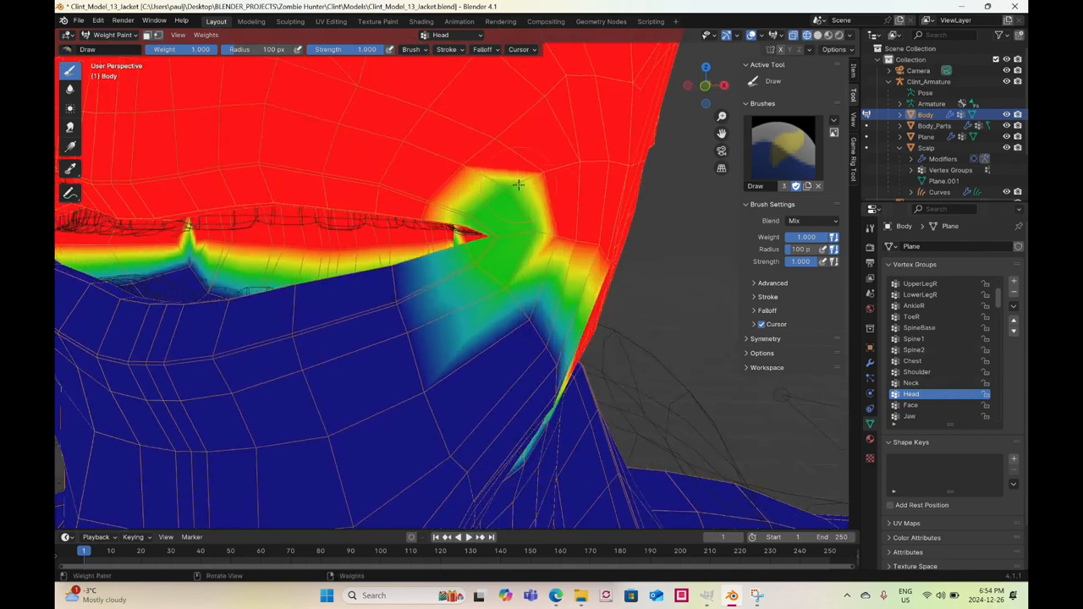
left_click_drag(519, 184, 501, 192)
middle_click_drag(515, 172, 532, 173)
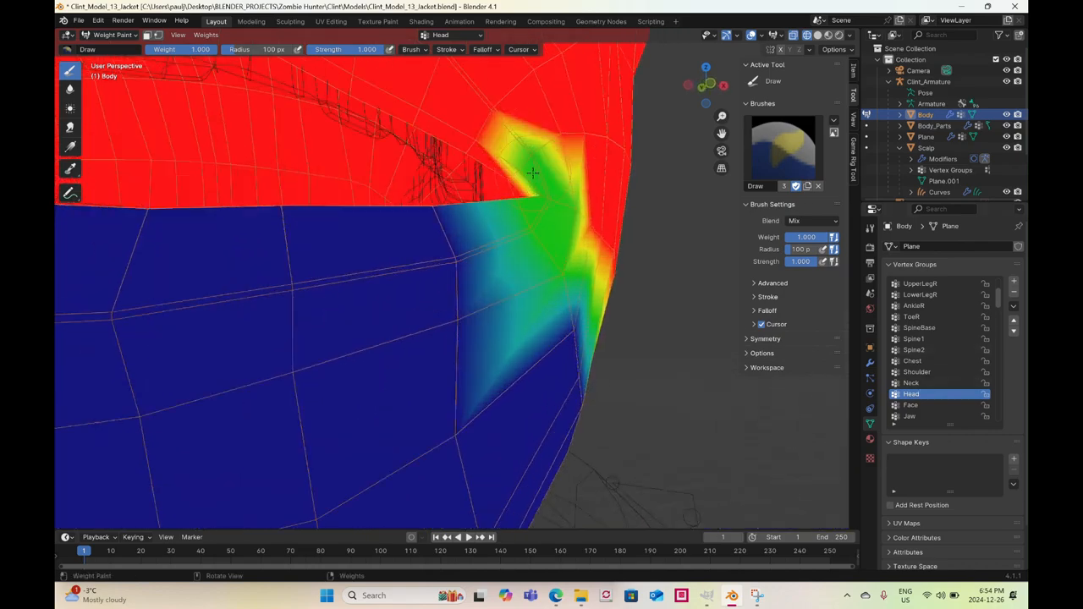
left_click_drag(512, 171, 537, 146)
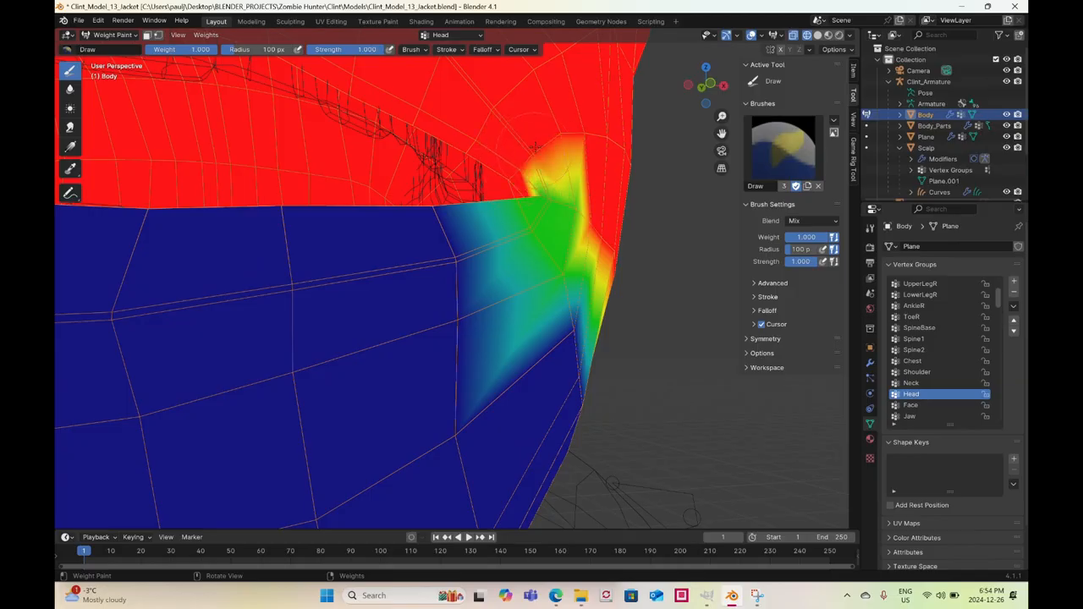
middle_click_drag(535, 147, 338, 197)
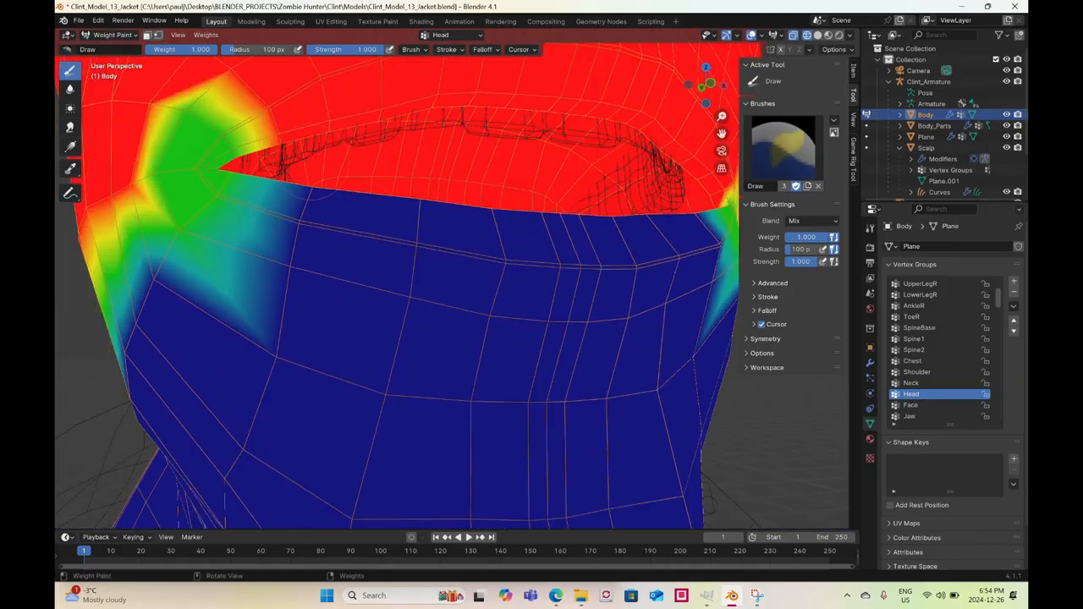
Paint more full Head weight over the cheek vertices just above and beside the mouth corner
left_click_drag(232, 151, 167, 108)
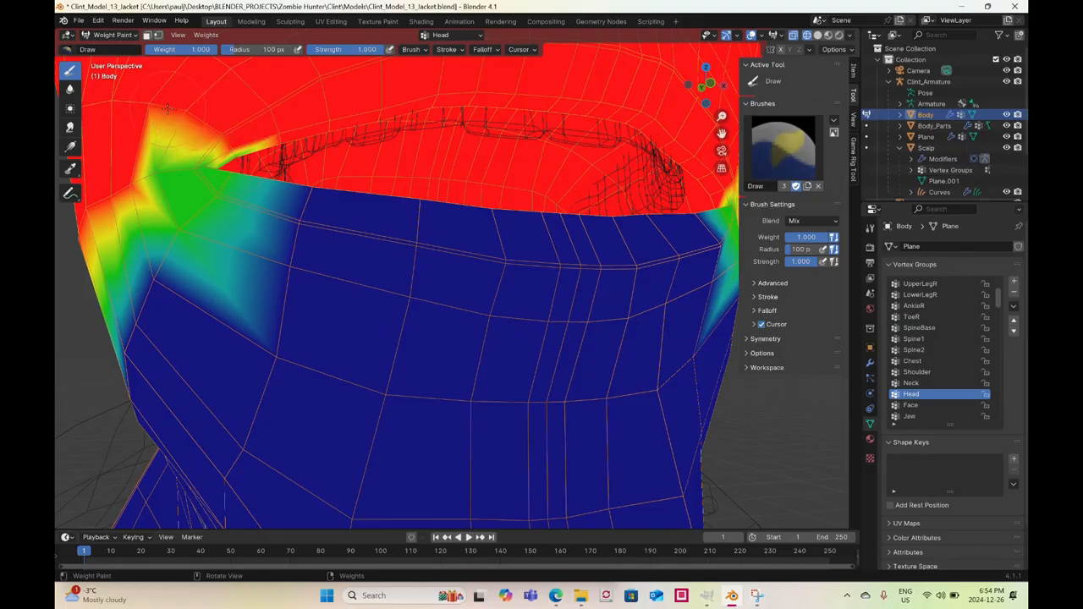
left_click(231, 157)
middle_click_drag(245, 161, 211, 181)
left_click(208, 186)
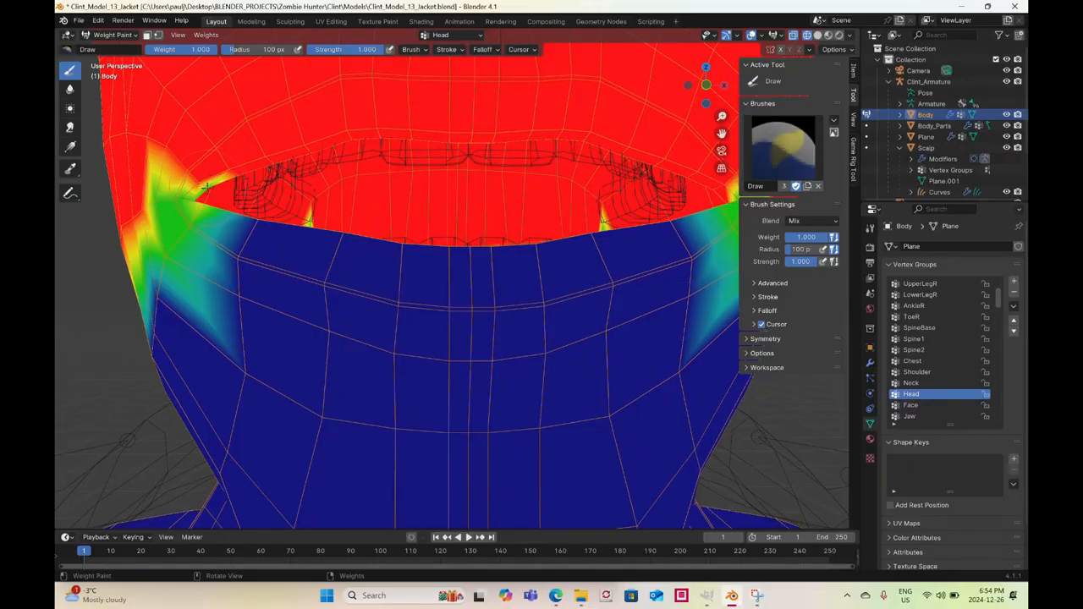
middle_click_drag(205, 185, 339, 171)
scroll(253, 142, "up", 3)
scroll(323, 155, "up", 4)
scroll(320, 155, "down", 4)
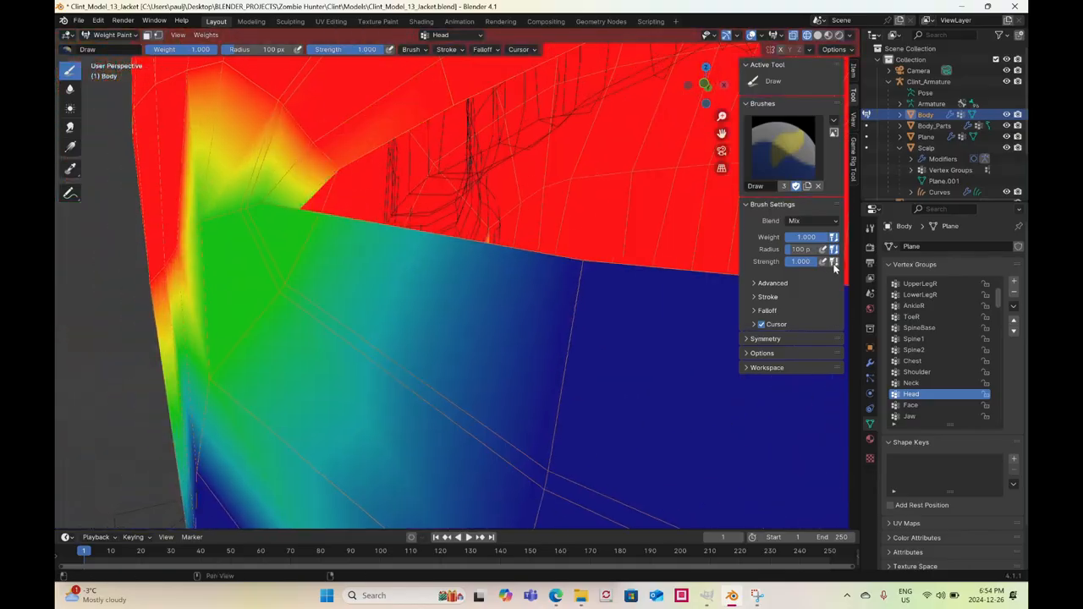
Switch to the Jaw vertex group, set the brush weight to 0, and paint Jaw weight off the vertices above the mouth corner
left_click(908, 417)
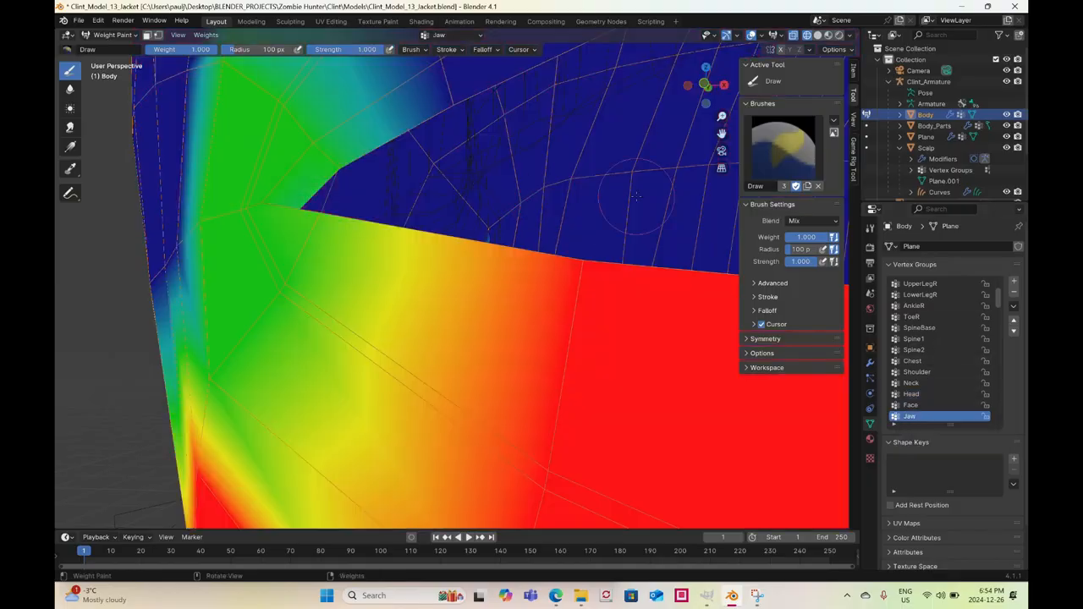
left_click_drag(819, 237, 772, 237)
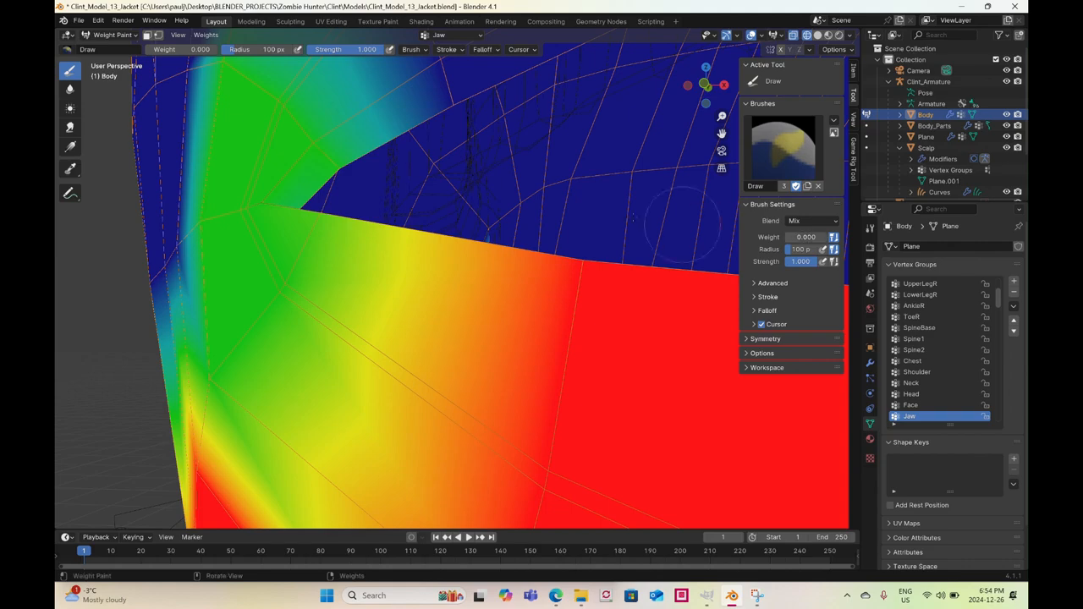
mouse_move(345, 172)
left_mouse_down()
mouse_move(319, 98)
mouse_move(311, 120)
left_mouse_up()
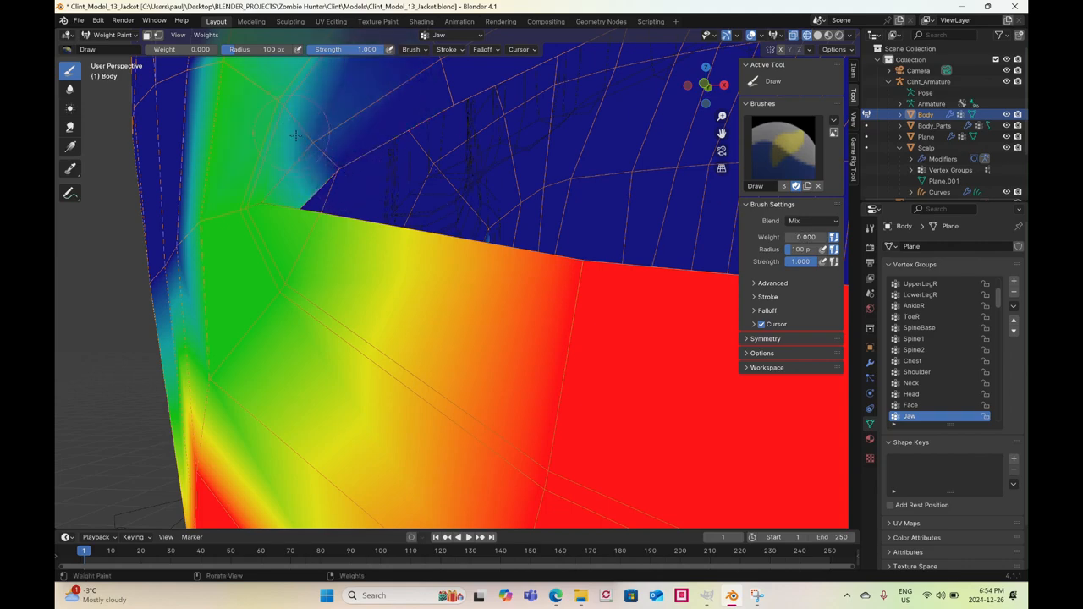
middle_click_drag(306, 127, 355, 188)
mouse_move(422, 218)
left_mouse_down()
mouse_move(330, 140)
mouse_move(397, 178)
mouse_move(431, 222)
left_mouse_up()
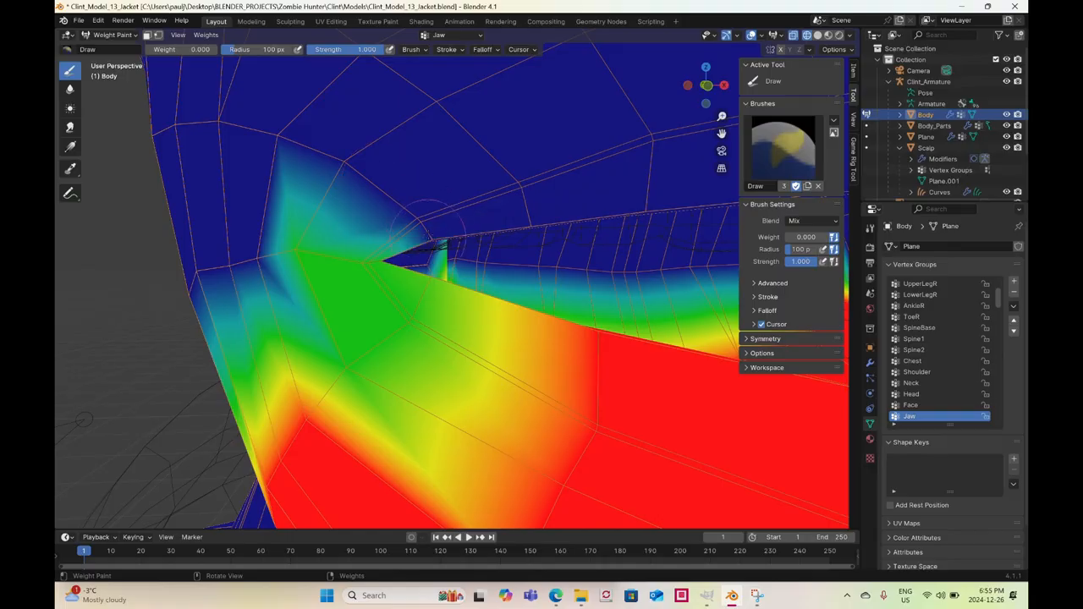
middle_click_drag(428, 211, 450, 187)
left_click_drag(416, 111, 428, 105)
middle_click_drag(428, 115, 437, 187)
mouse_move(437, 187)
left_mouse_down()
mouse_move(410, 169)
mouse_move(461, 106)
mouse_move(440, 182)
left_mouse_up()
scroll(445, 182, "down", 3)
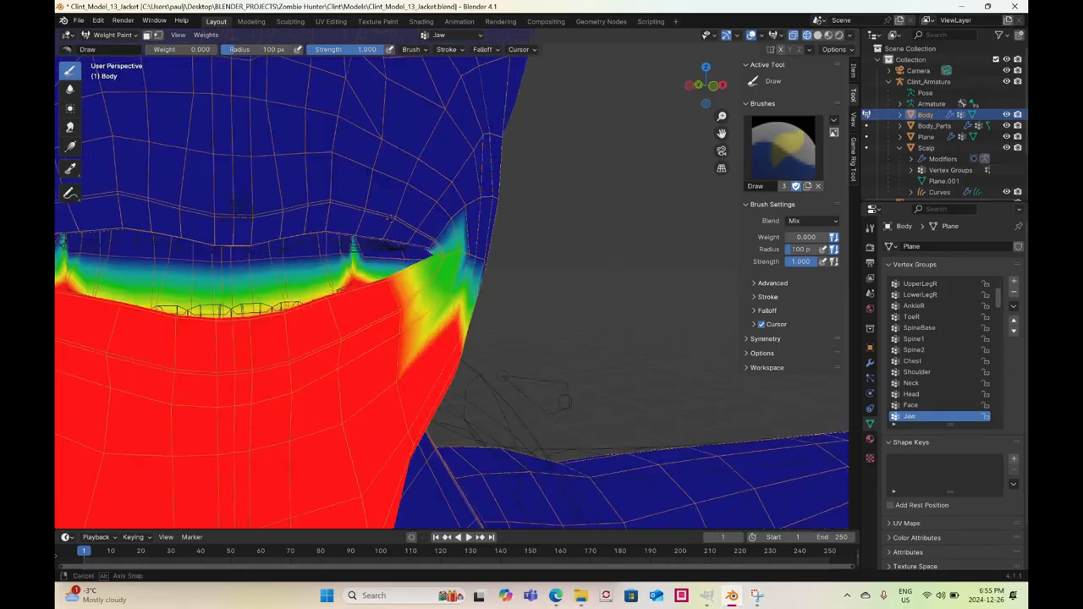
middle_click_drag(445, 182, 423, 181)
middle_click_drag(423, 181, 542, 173, "shift")
Return to Object Mode with solid shading, select Clint_Armature, and put it into Pose Mode
left_click(104, 35)
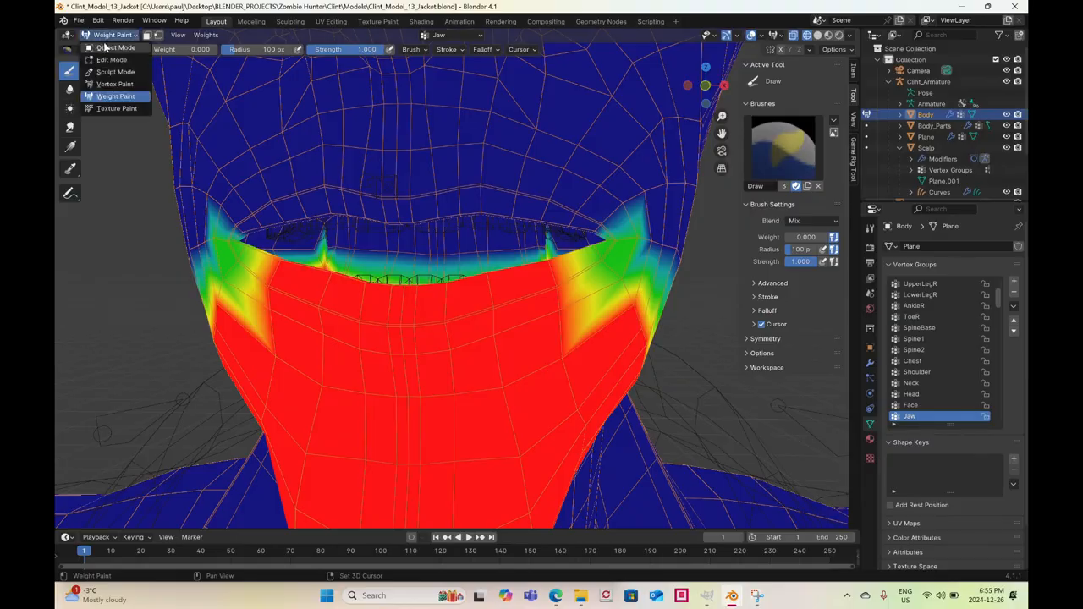
left_click(106, 49)
scroll(389, 186, "down", 3)
key("z")
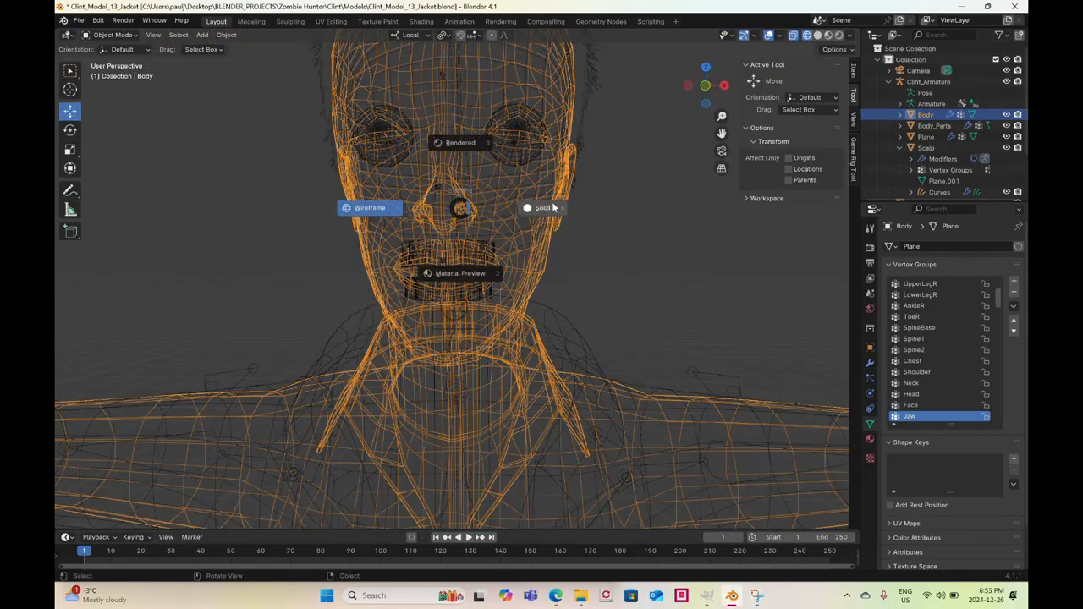
left_click(694, 357)
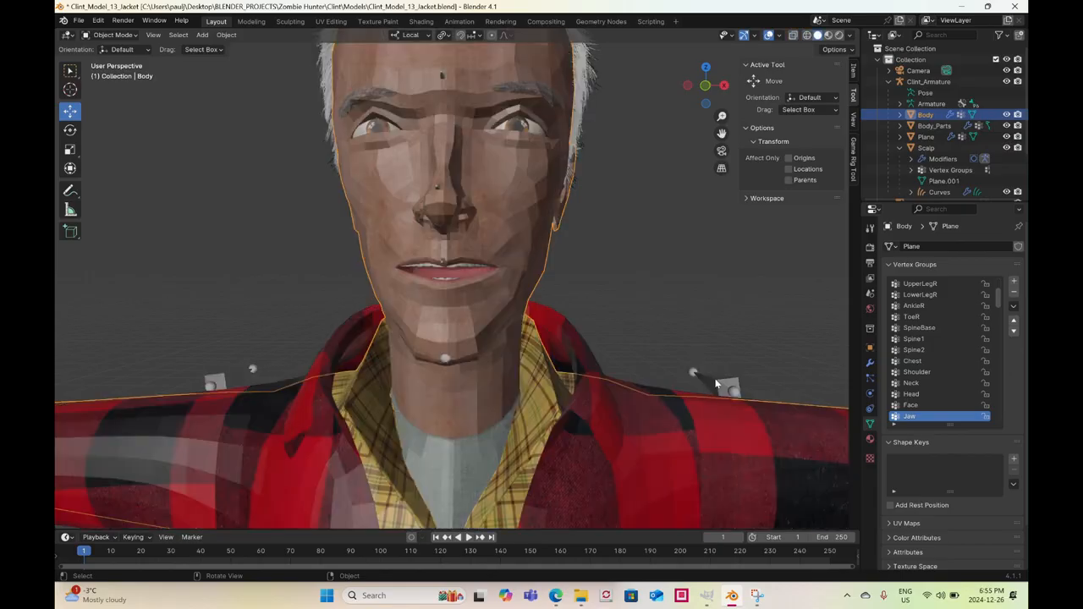
left_click(713, 383)
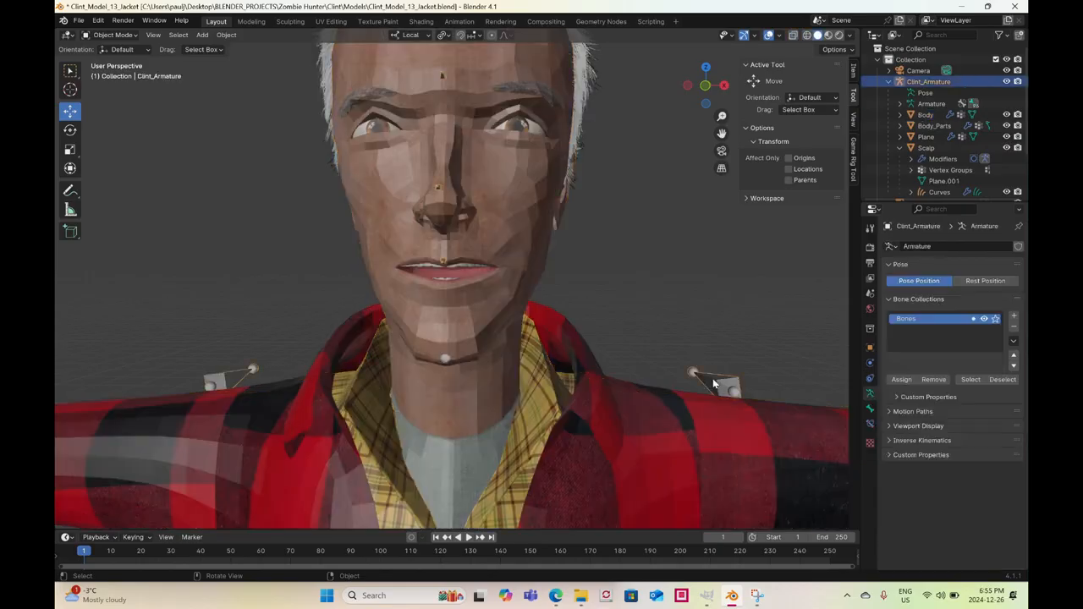
left_click(104, 37)
left_click(100, 73)
Test the mouth corners by rotating and then slightly raising the Jaw bone, undoing each change
middle_click_drag(526, 323, 460, 307)
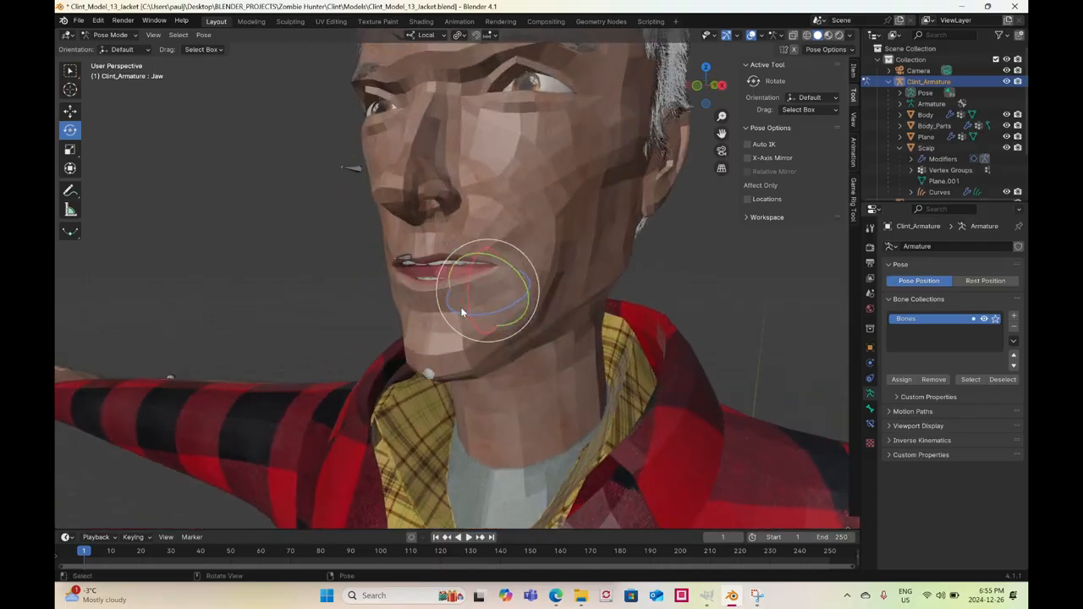
scroll(464, 297, "up", 2)
left_click_drag(477, 290, 475, 282)
scroll(476, 282, "down", 4)
middle_click_drag(476, 282, 583, 300)
key("ctrl+z")
left_click(70, 111)
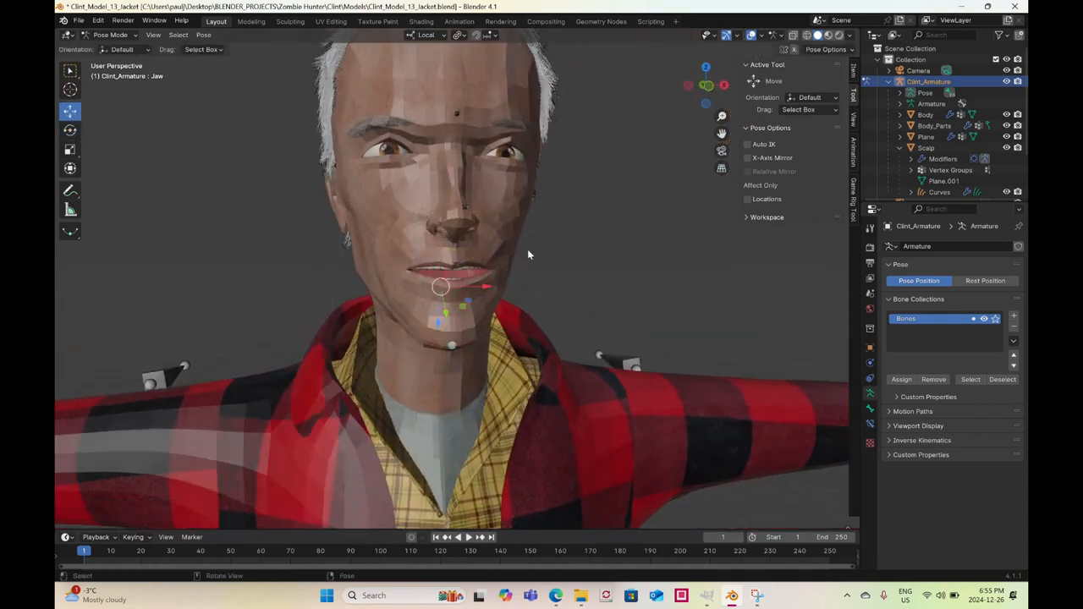
left_click_drag(440, 288, 441, 281)
key("ctrl+z")
Select the bone in front of the brow and rename it Brow_Mid in armature Edit Mode
scroll(514, 290, "down", 3)
middle_click_drag(514, 292, 404, 399)
scroll(518, 319, "up", 5)
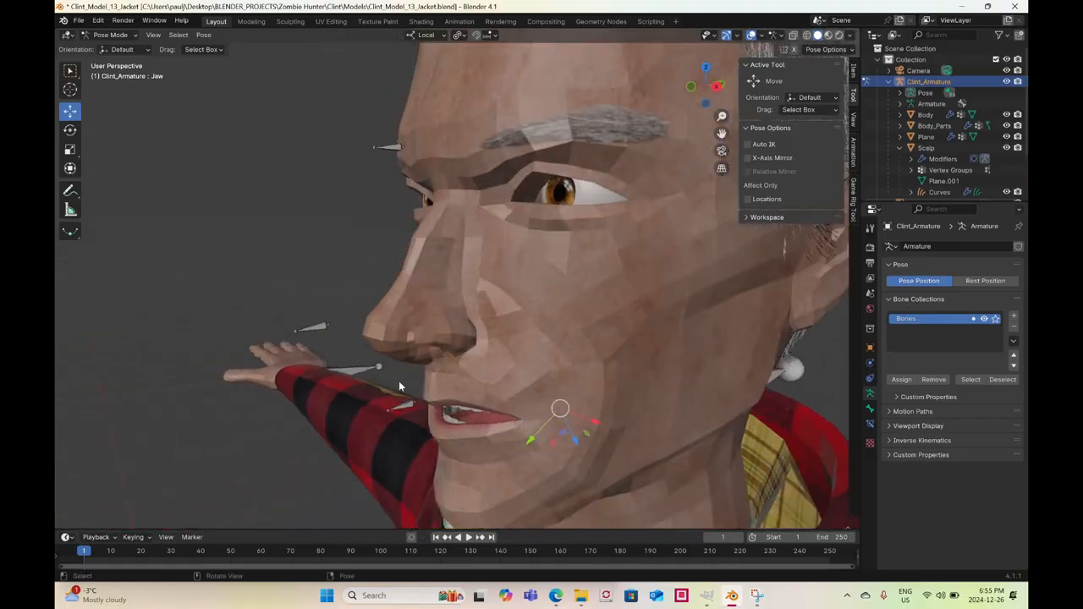
left_click(382, 145)
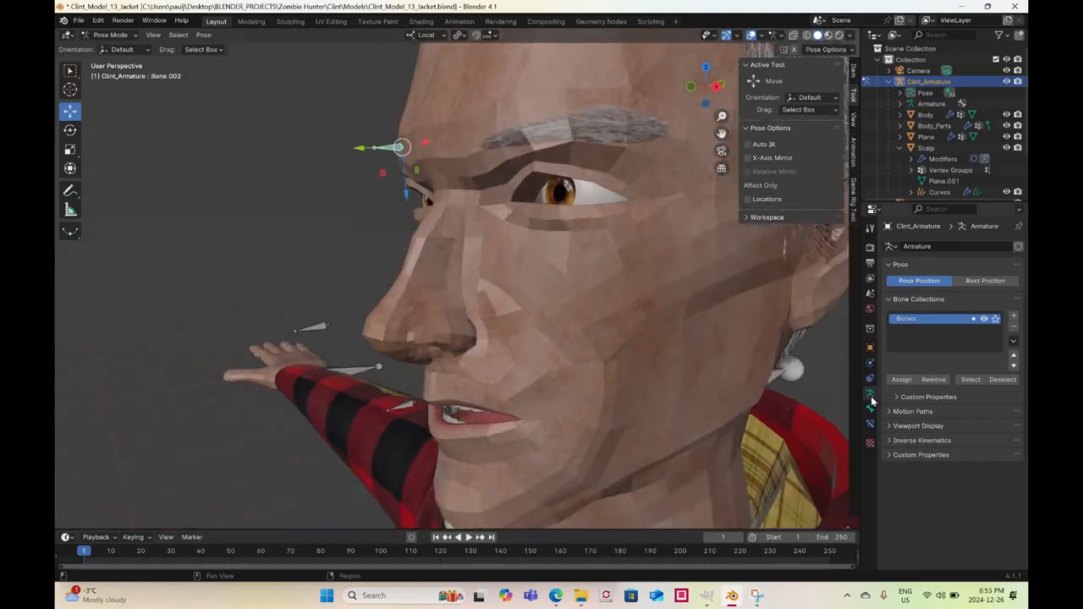
left_click(869, 411)
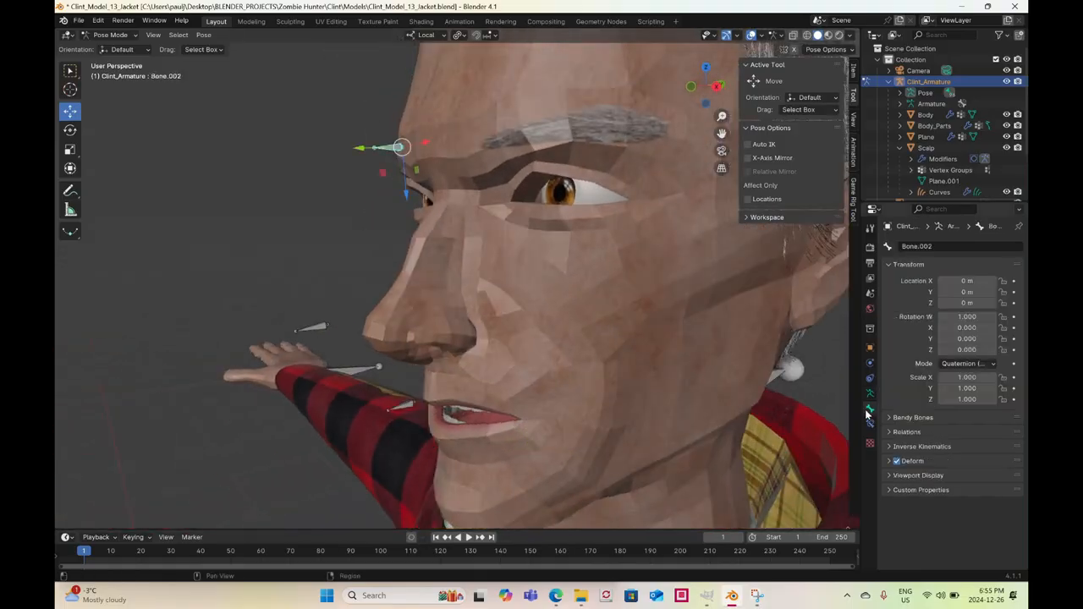
left_click(925, 246)
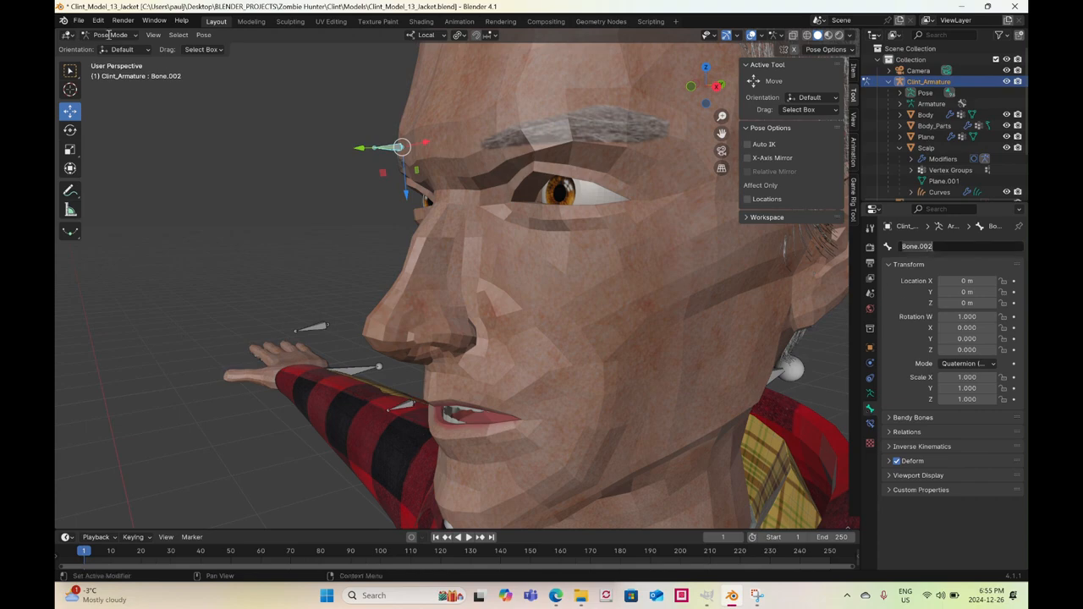
left_click(108, 34)
left_click(110, 58)
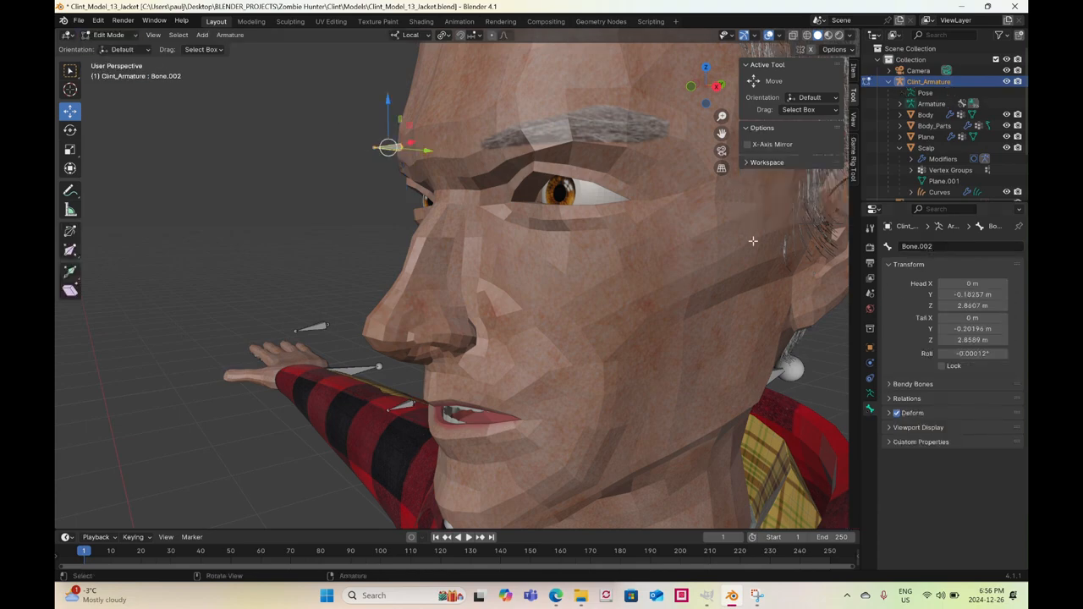
left_click(938, 246)
type("Brow_Mid")
key("Return")
Rename the bone in front of the nose Nose and the one in front of the upper lip Lip_Upper
middle_click_drag(379, 308, 364, 307)
left_click(303, 319)
double_click(932, 246)
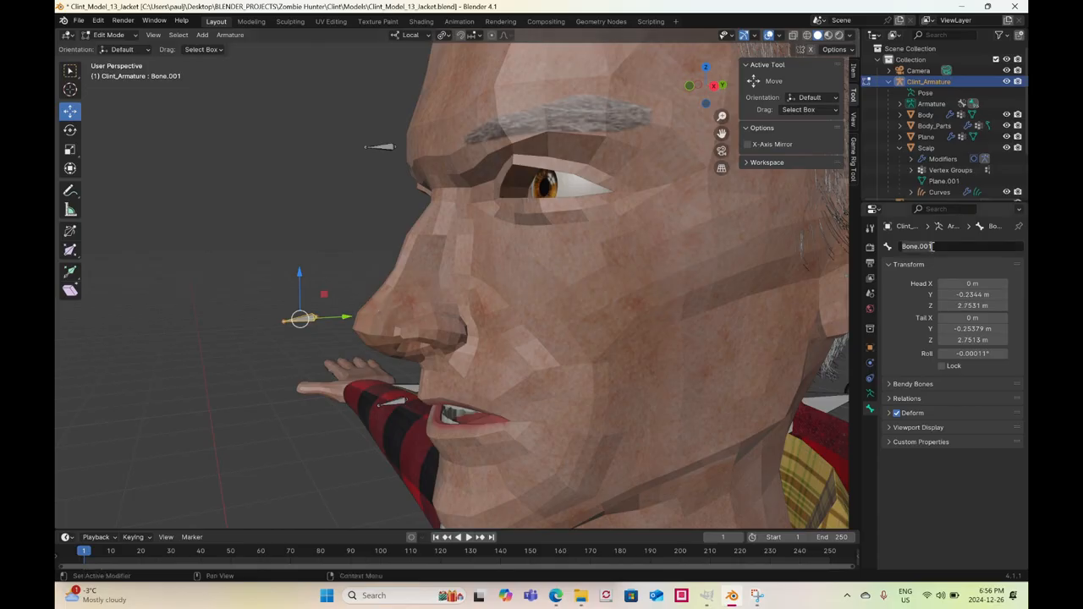
type("Nose")
key("Return")
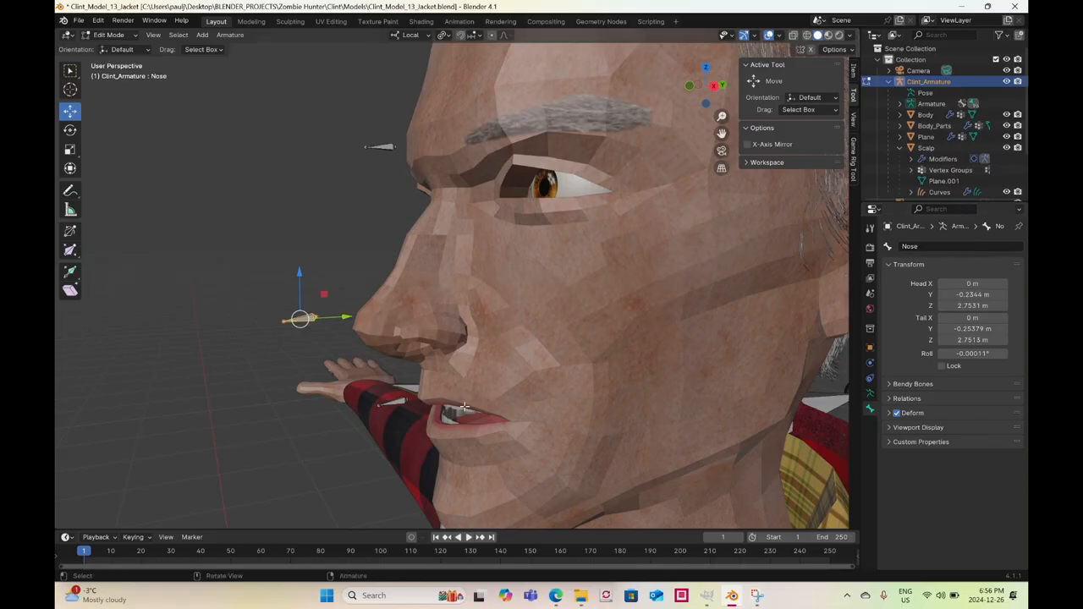
left_click(942, 247)
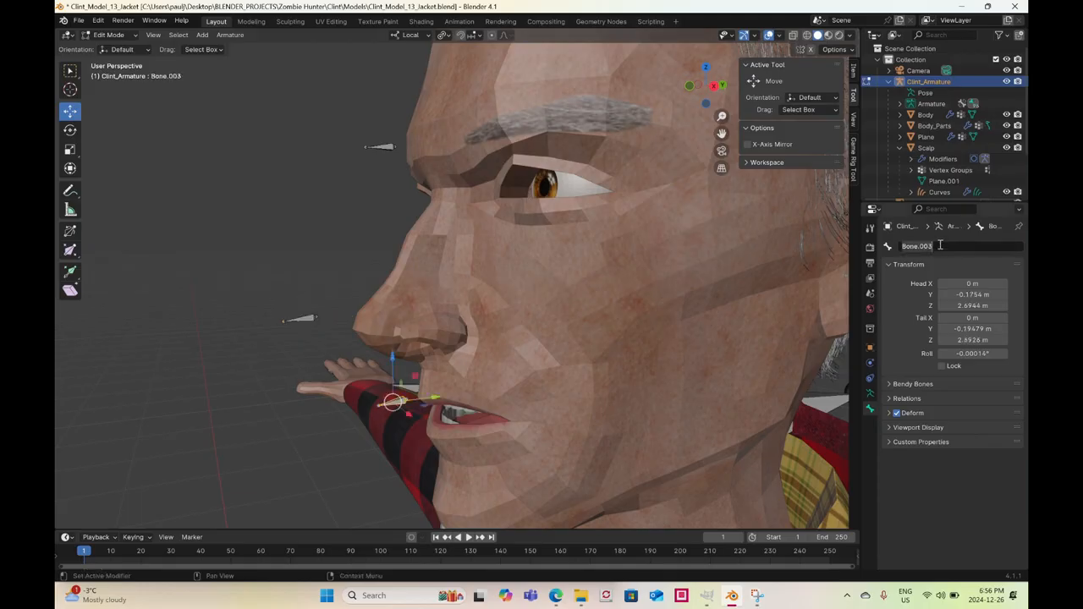
type("Lip_Upper")
Duplicate the Lip_Upper bone and place the copy about 0.03 m lower, in front of the lower lip
middle_click_drag(583, 372, 559, 314)
key("shift+d")
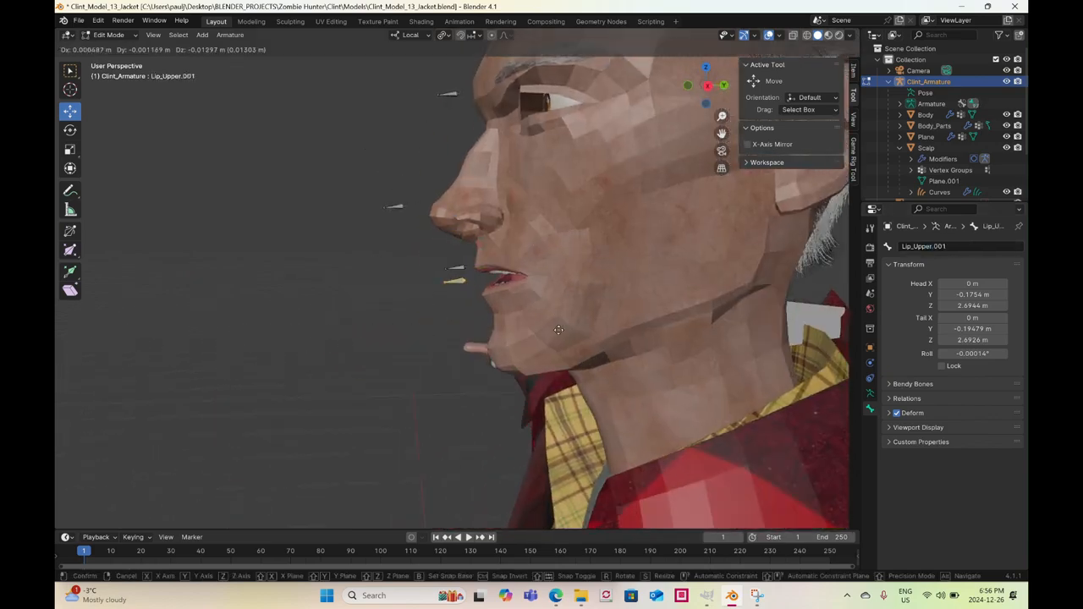
key("Escape")
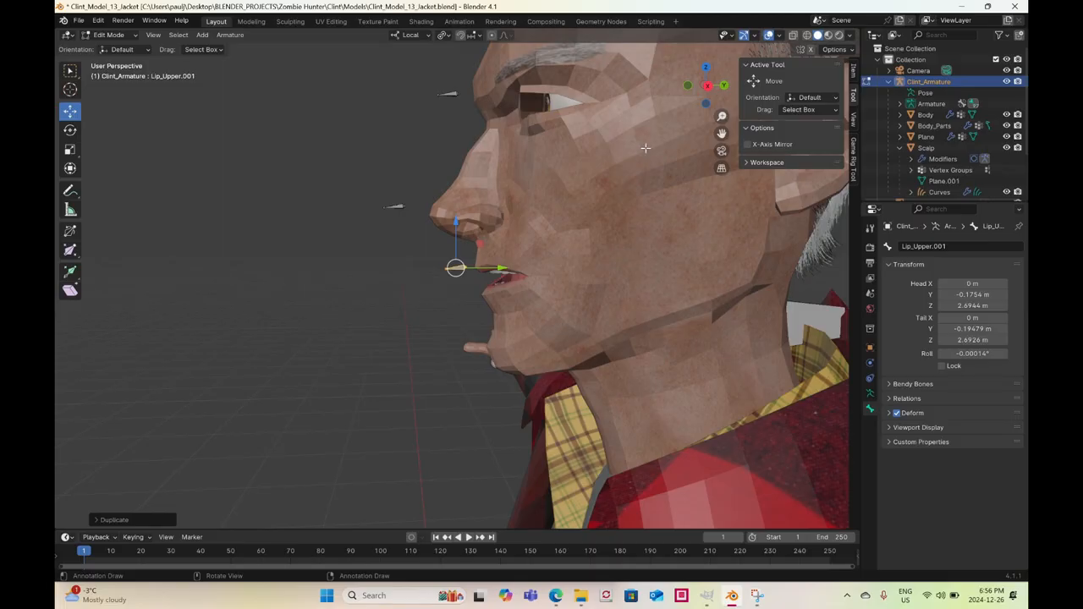
left_click(707, 86)
scroll(457, 279, "up", 3)
key("g")
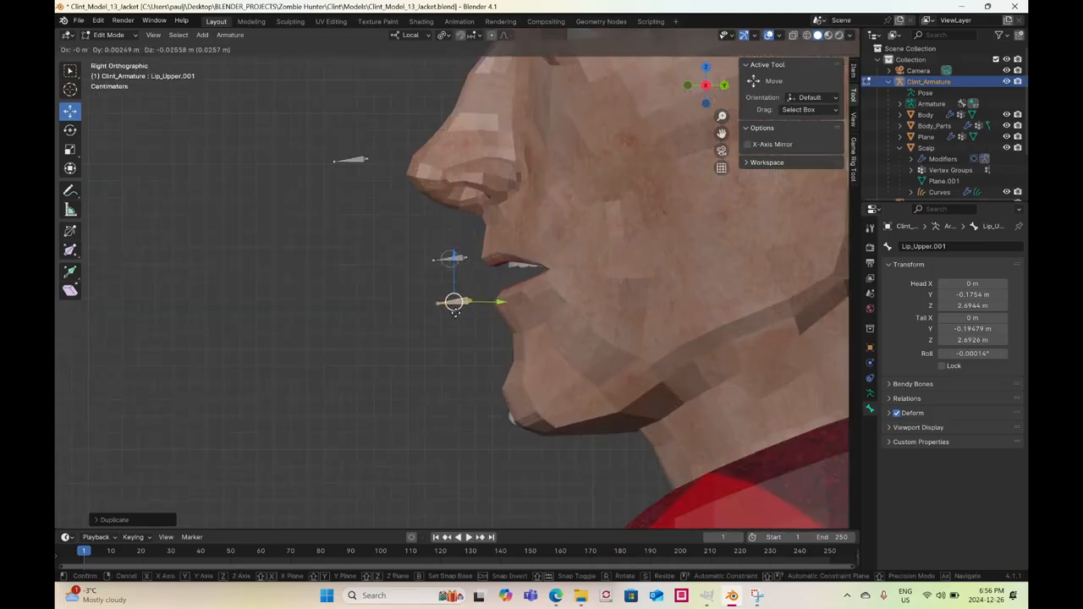
left_click(454, 310)
middle_click_drag(454, 310, 423, 334)
scroll(528, 317, "up", 4)
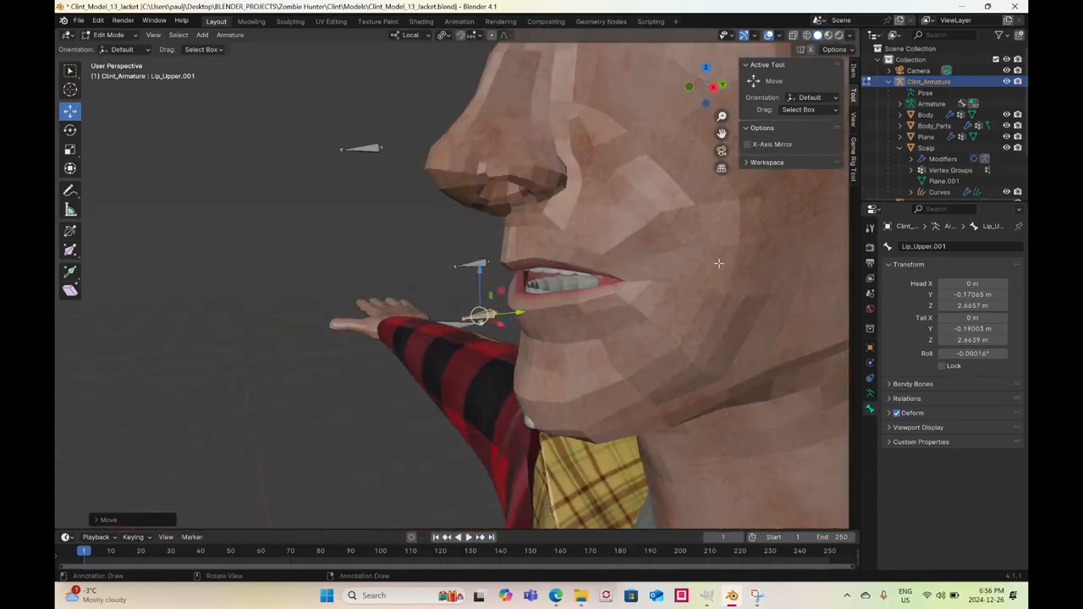
Rename the duplicated lip bone Lip_Lower
left_click(937, 249)
left_click_drag(957, 249, 940, 249)
type("Lower")
key("Return")
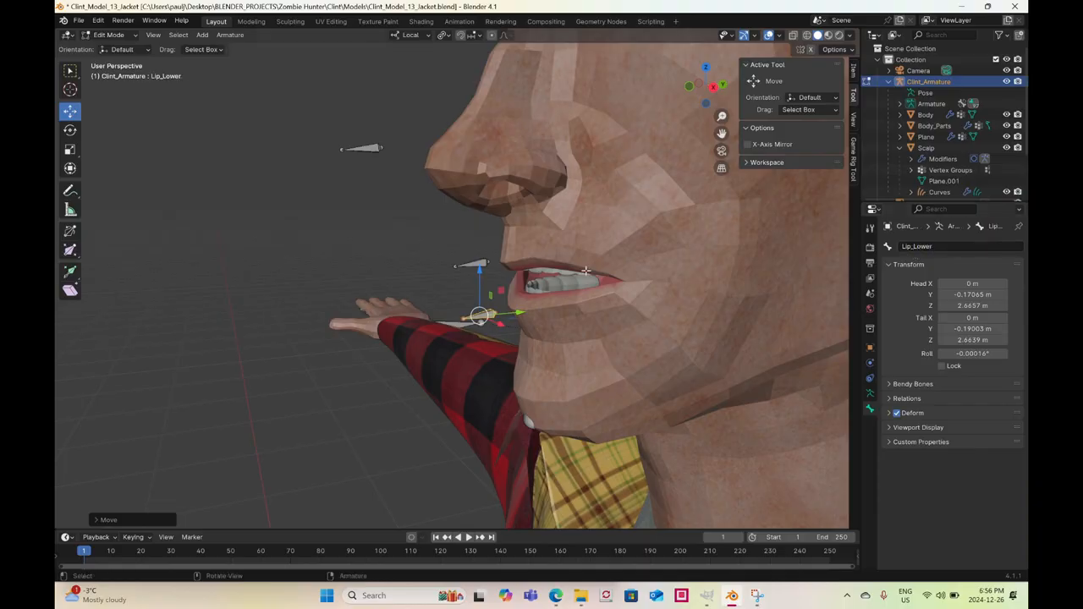
Duplicate the Brow_Mid bone in front view and place the copy at the left eyebrow's inner end, at about X 0.04 m
middle_click_drag(582, 257, 516, 173)
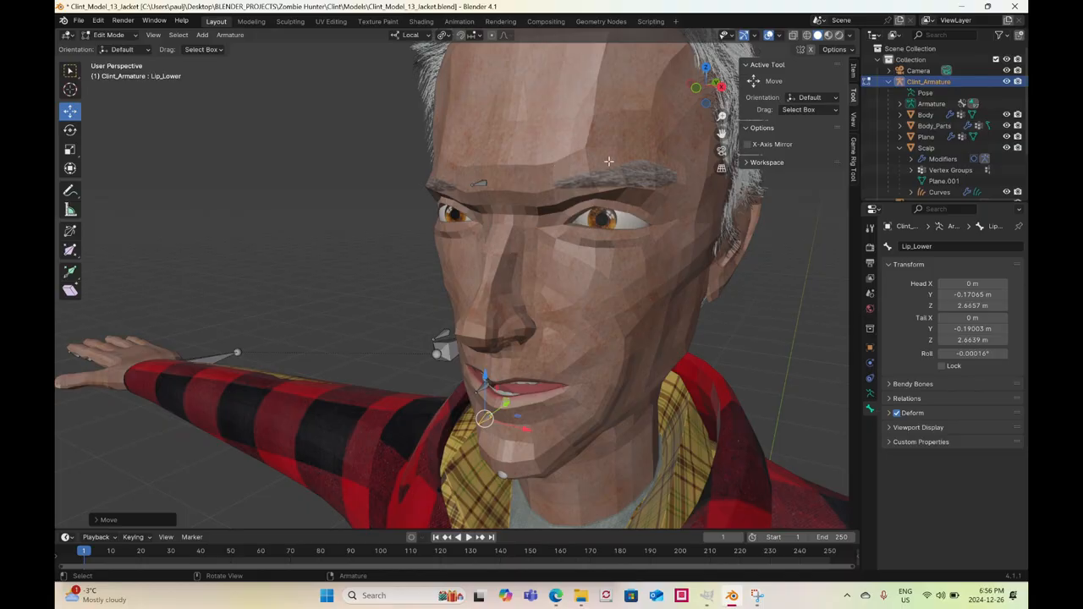
key("ctrl+z")
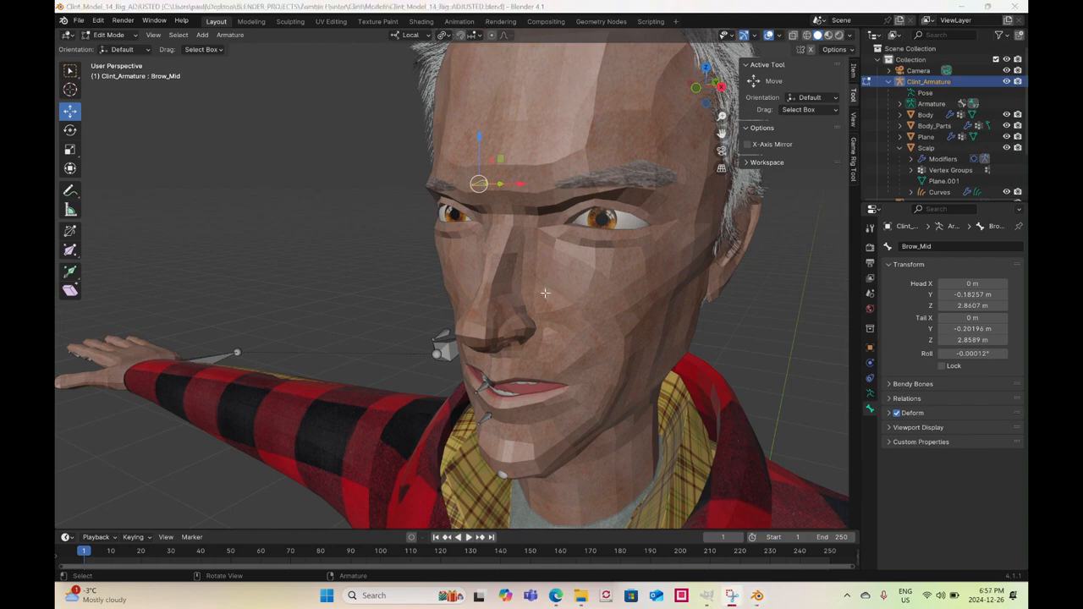
middle_click_drag(545, 293, 578, 308)
left_click(702, 91)
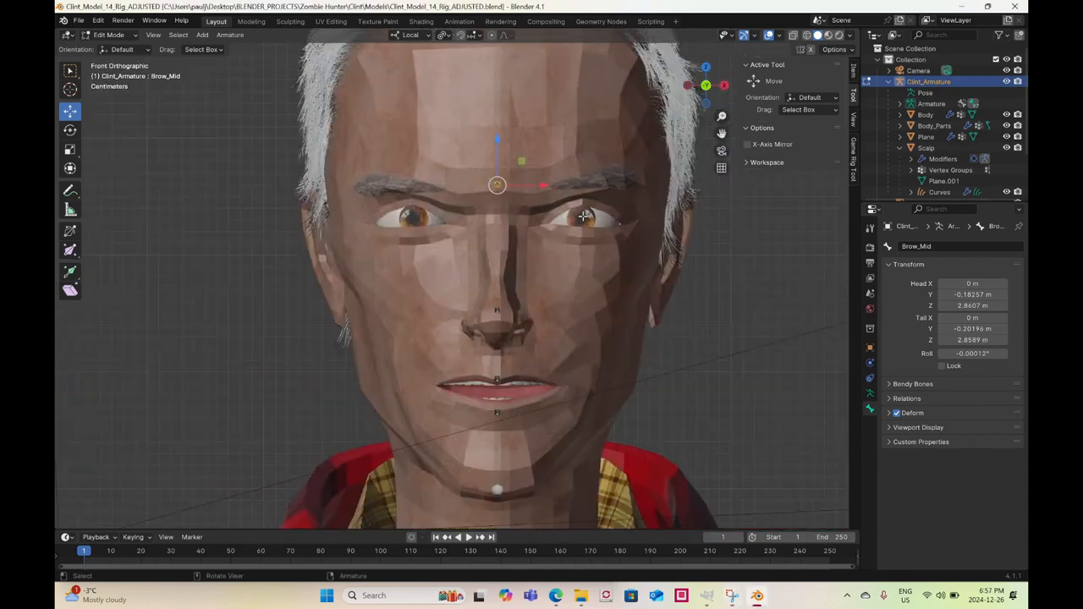
scroll(540, 237, "up", 4)
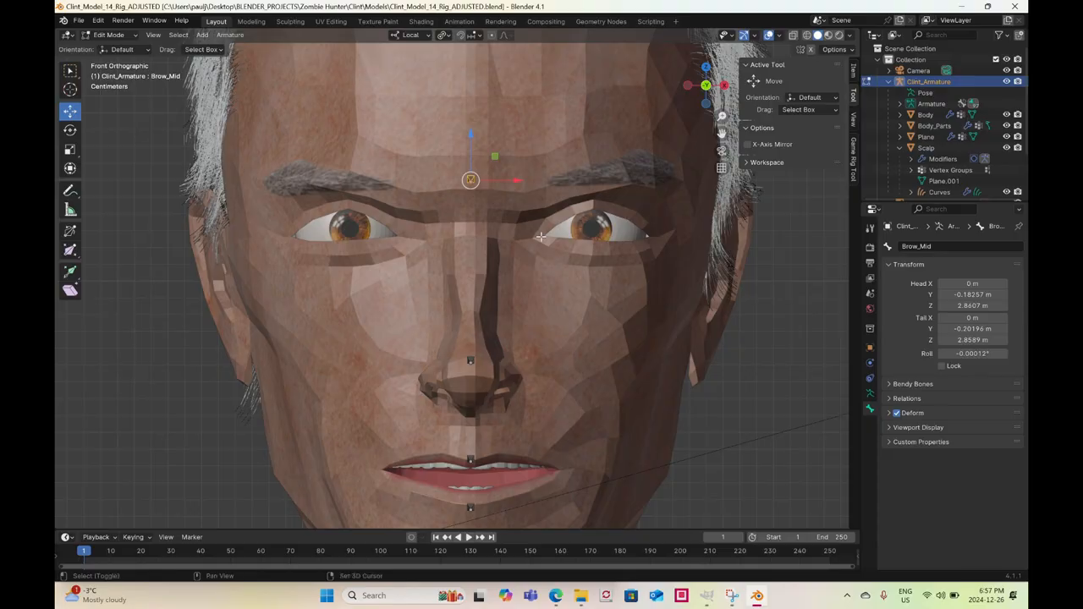
key("shift+d")
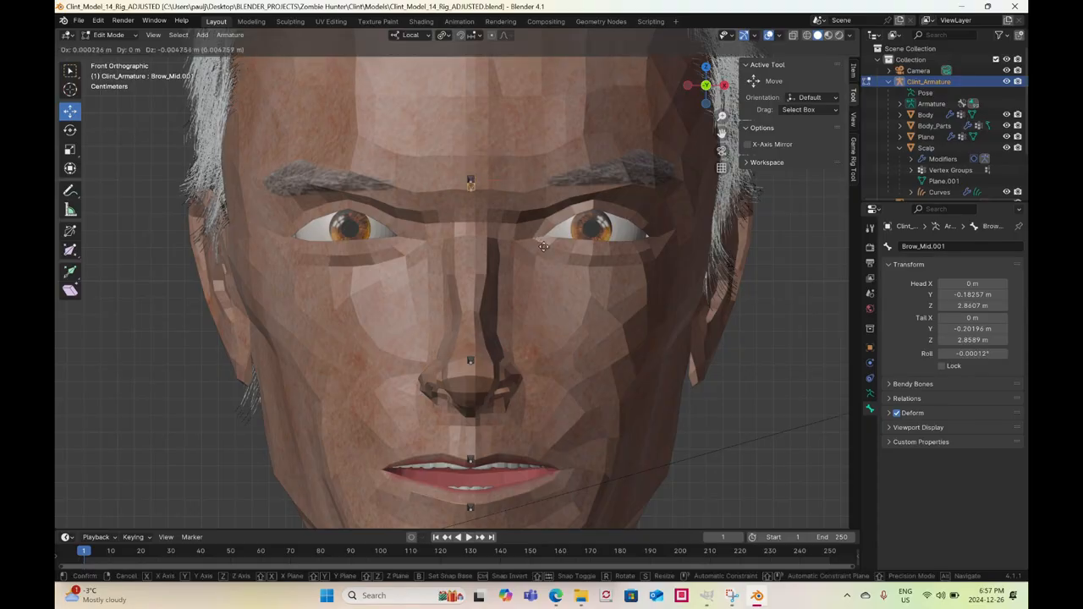
left_click(607, 233)
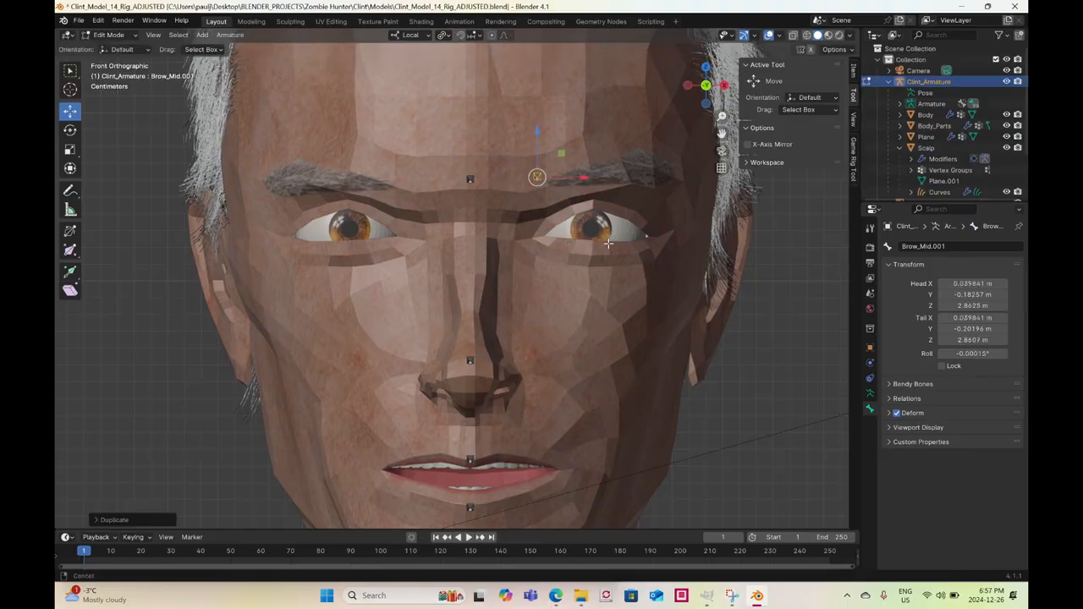
Duplicate the inner brow bone and place the copy above the middle of the left eyebrow, at about X 0.081 m
middle_click_drag(609, 239, 526, 290, "shift")
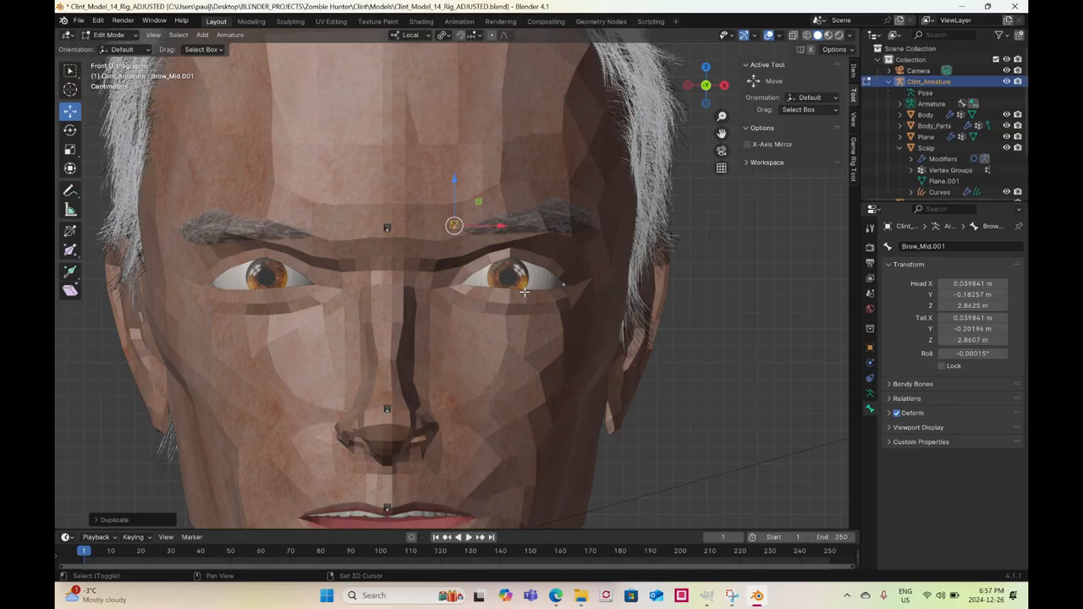
key("shift+d")
left_click(593, 271)
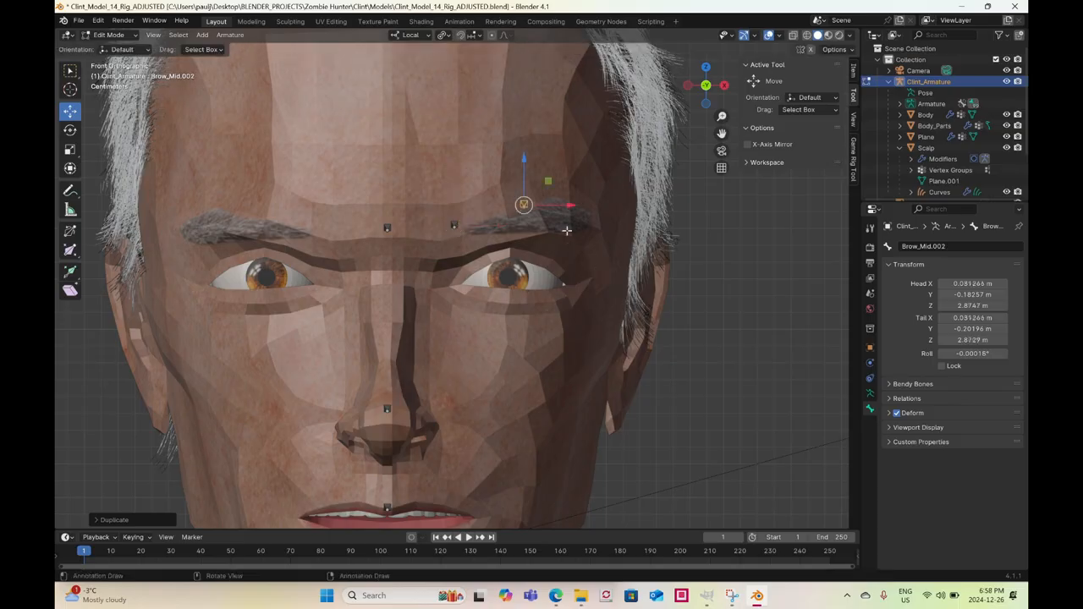
Lower the middle left eyebrow bone slightly, then duplicate it and place the copy at the eyebrow's outer end, at about X 0.122 m
left_click_drag(524, 205, 523, 210)
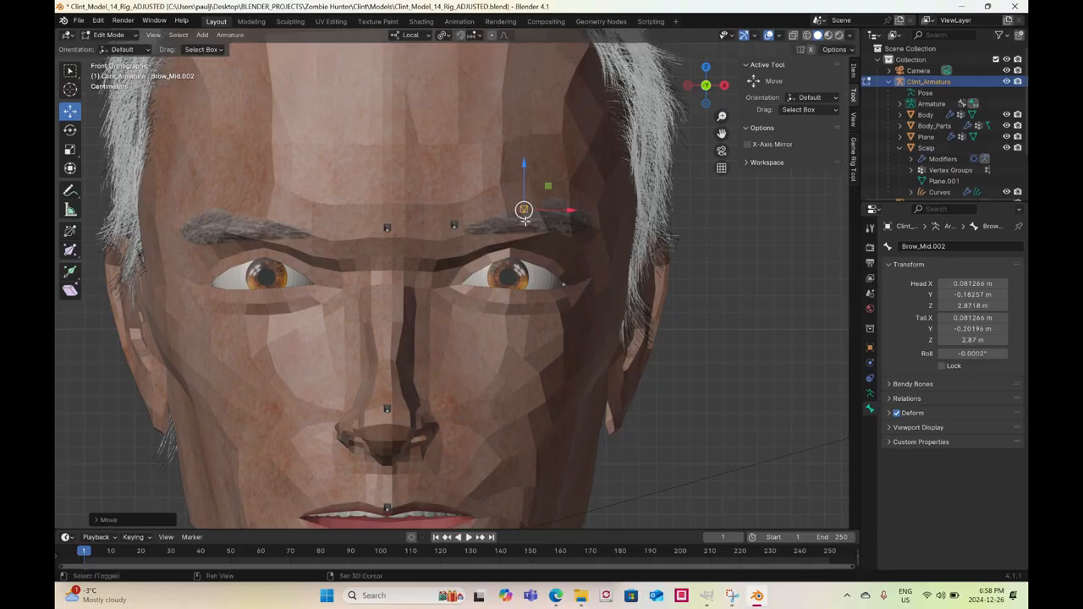
key("shift+d")
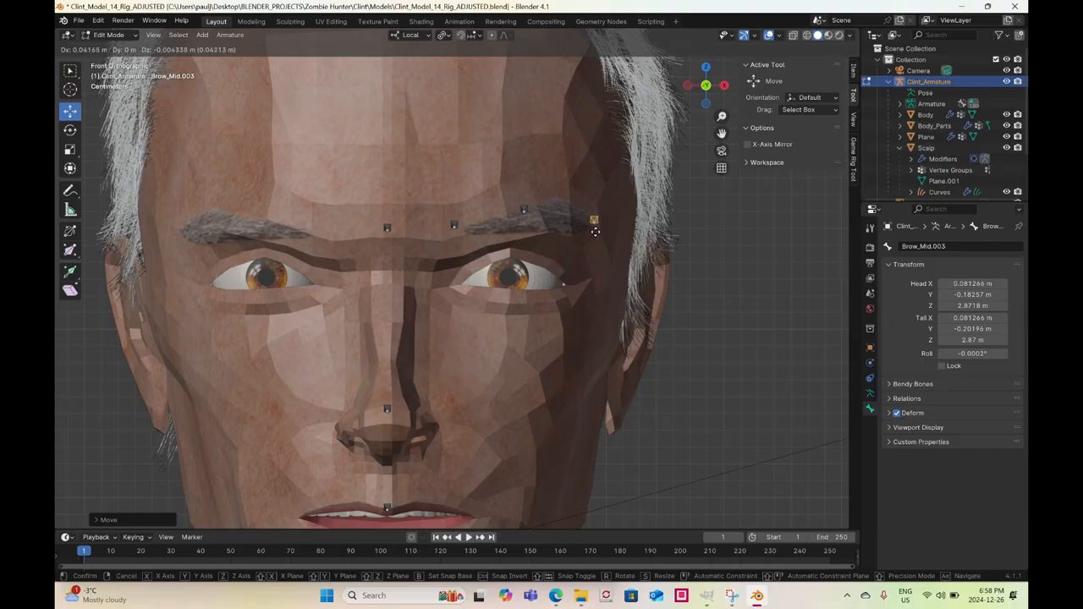
left_click(594, 231)
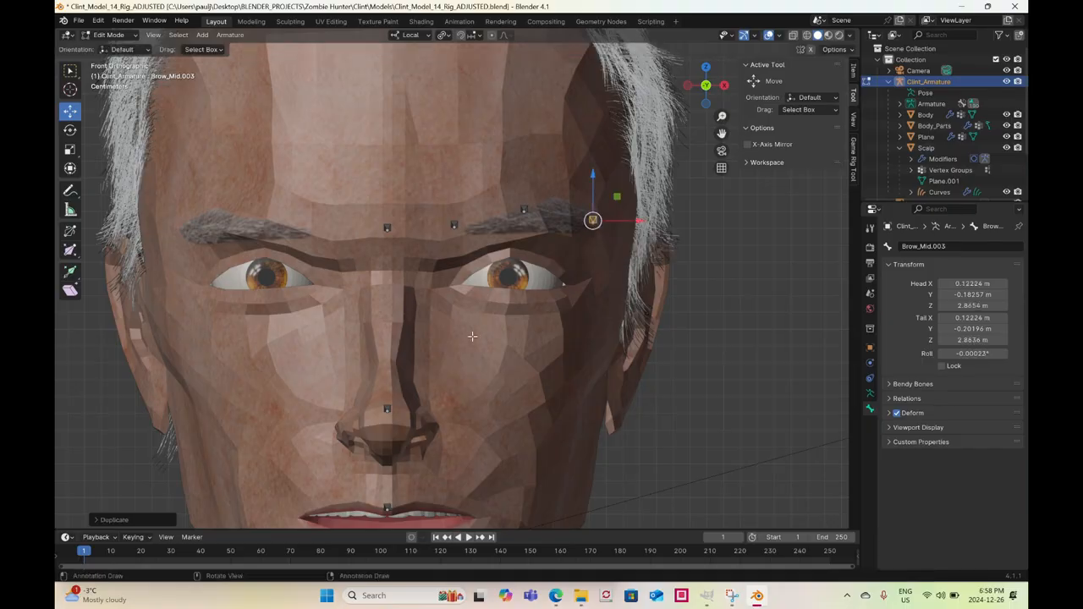
Duplicate the Nose bone and place the copy above the left nostril, at about X 0.022 m and Z 2.762 m
left_click(387, 406)
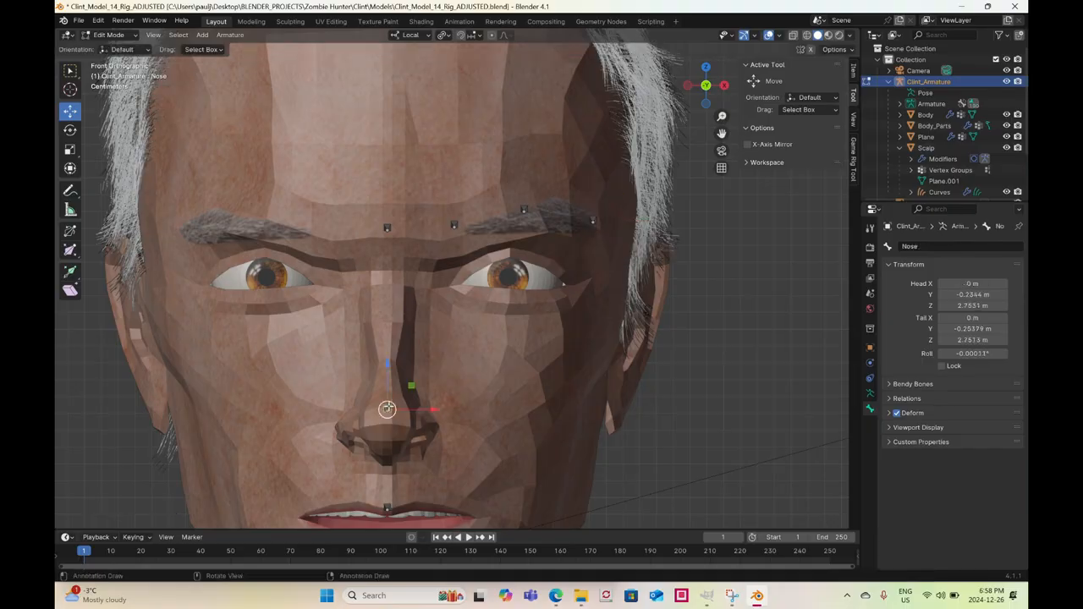
key("g")
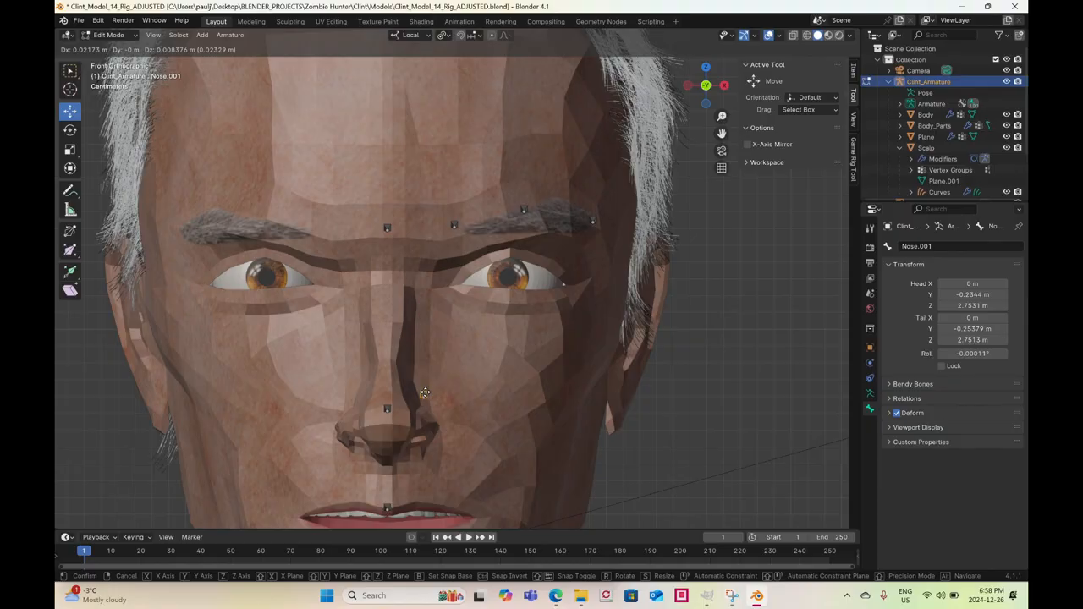
left_click(425, 393)
Duplicate Lip_Upper in three successive copies along the left upper lip to the mouth corner, at about X 0.019, 0.037 and 0.054 m
scroll(480, 378, "down", 2)
middle_click_drag(446, 445, 481, 301, "shift")
scroll(481, 301, "up", 2)
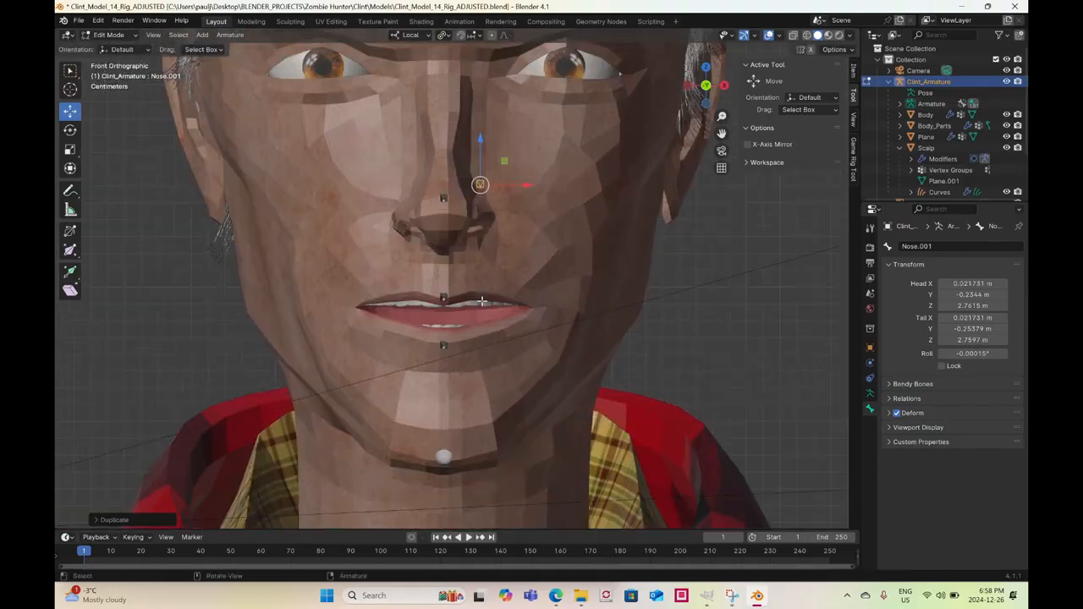
scroll(481, 301, "up", 1)
left_click(441, 300)
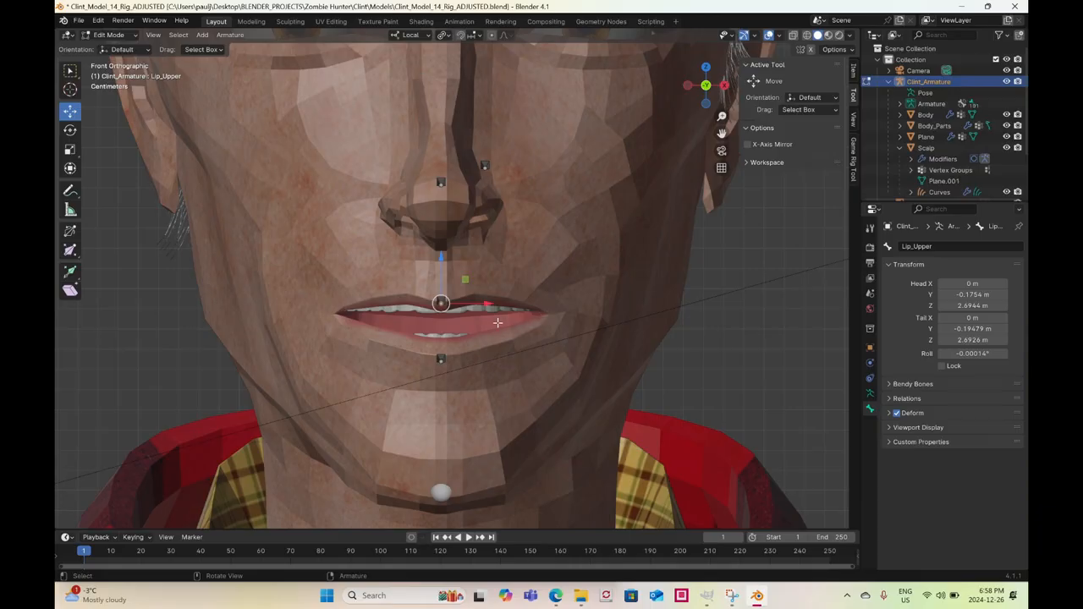
scroll(497, 322, "up", 4)
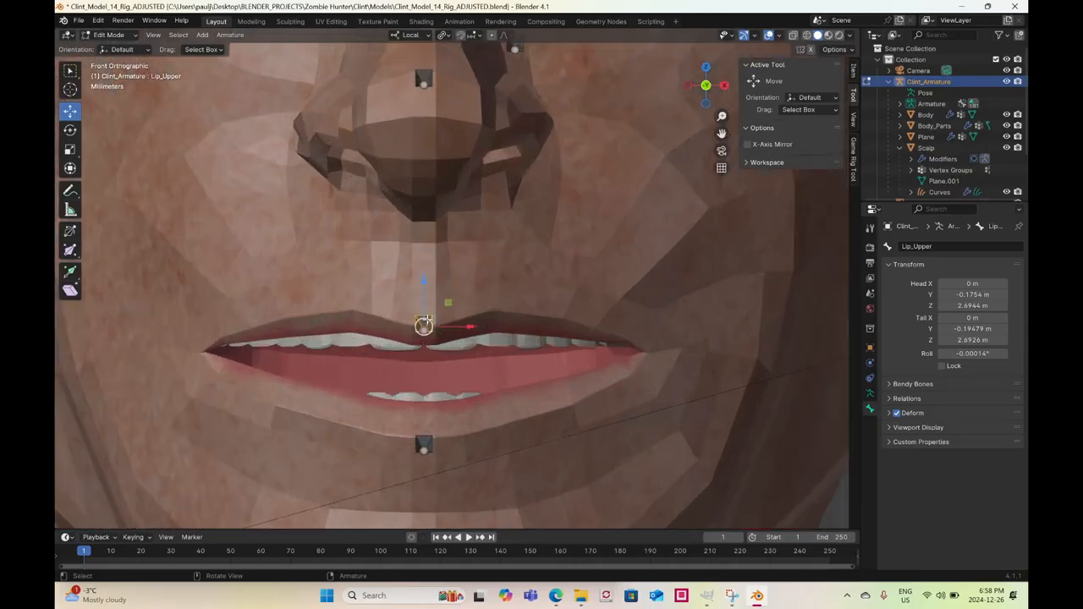
key("shift+d")
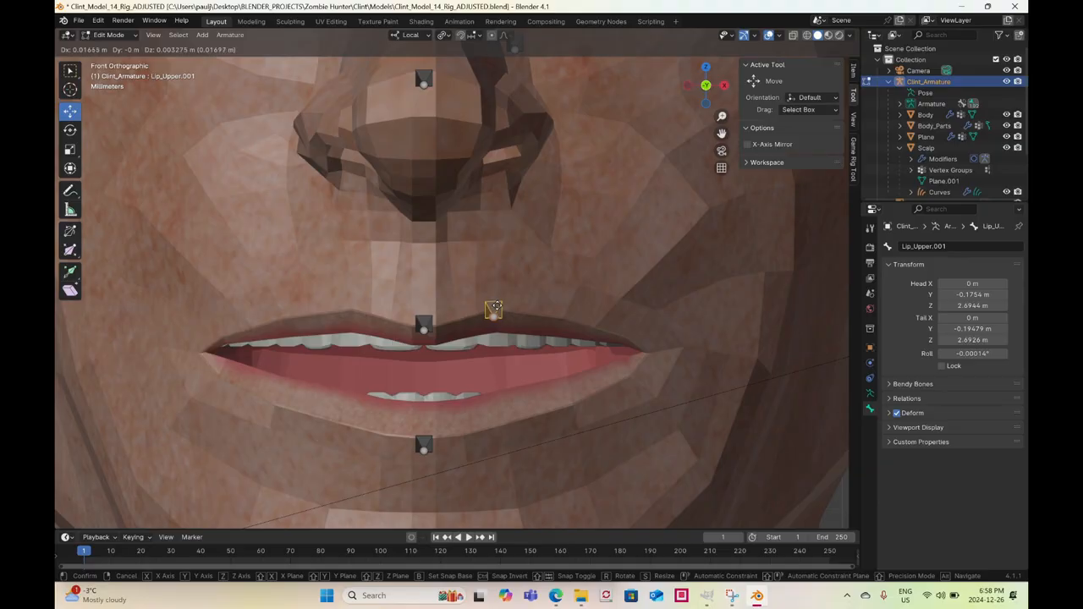
left_click(500, 305)
key("shift+d")
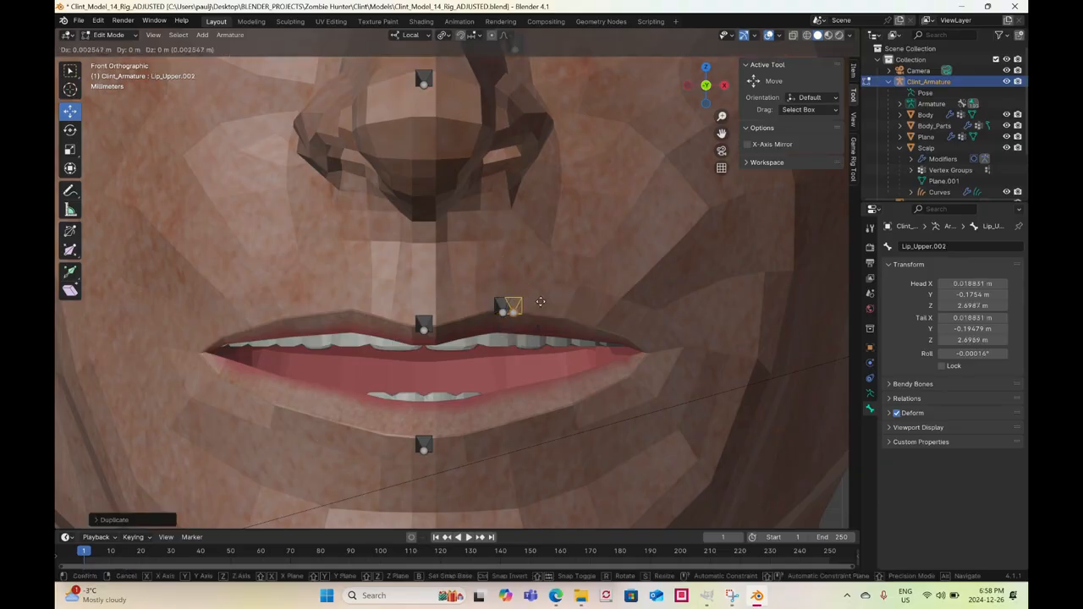
left_click(602, 312)
key("shift+d")
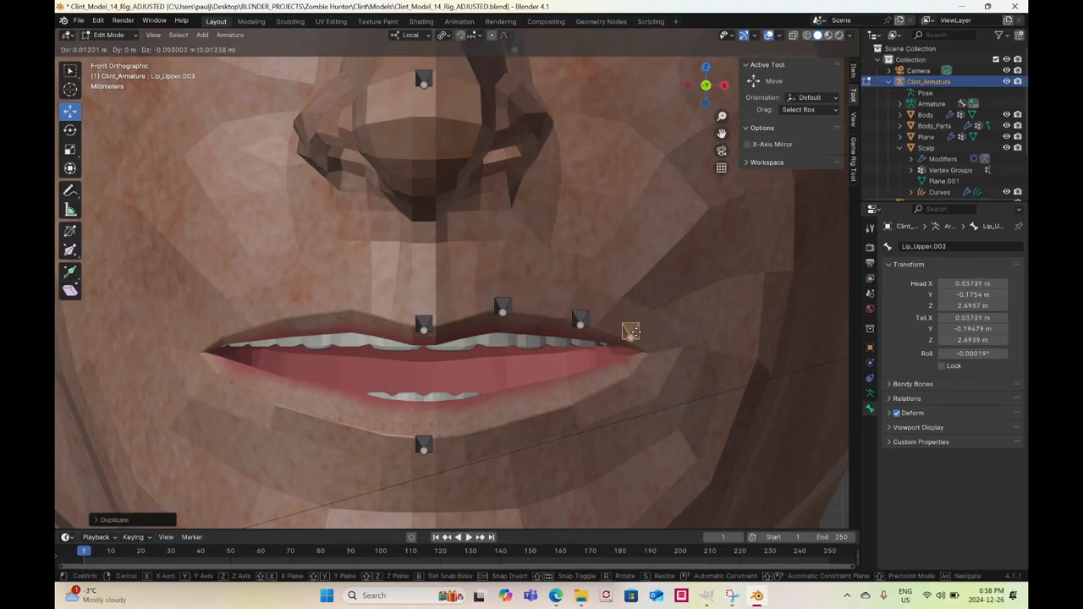
left_click(650, 356)
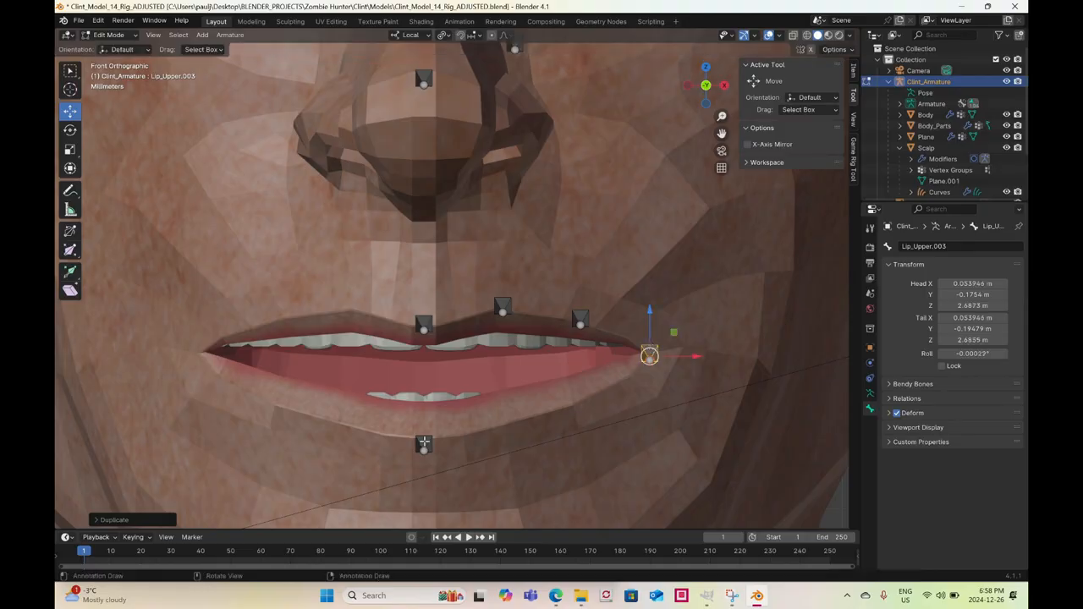
Duplicate Lip_Lower in two successive copies along the left lower lip, at about X 0.018 and 0.037 m
left_click(424, 442)
key("shift+d")
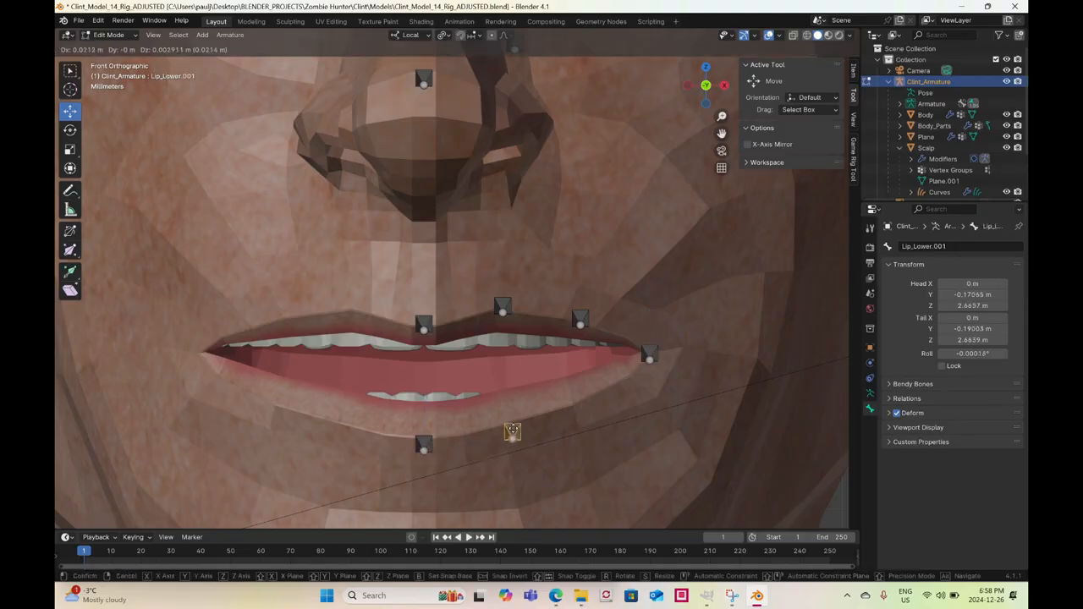
left_click(500, 431)
key("shift+d")
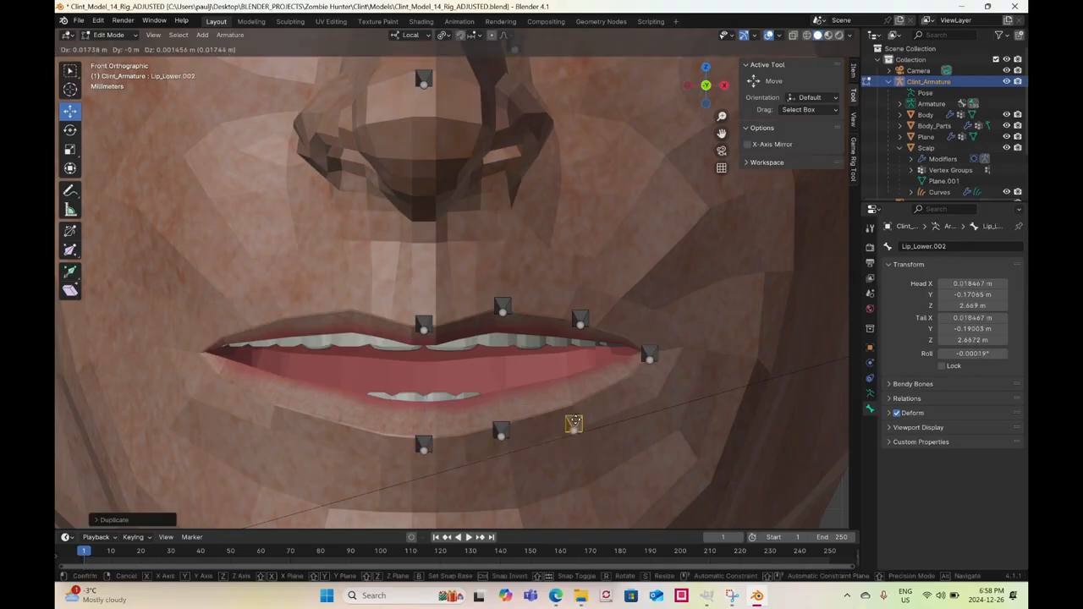
left_click(578, 407)
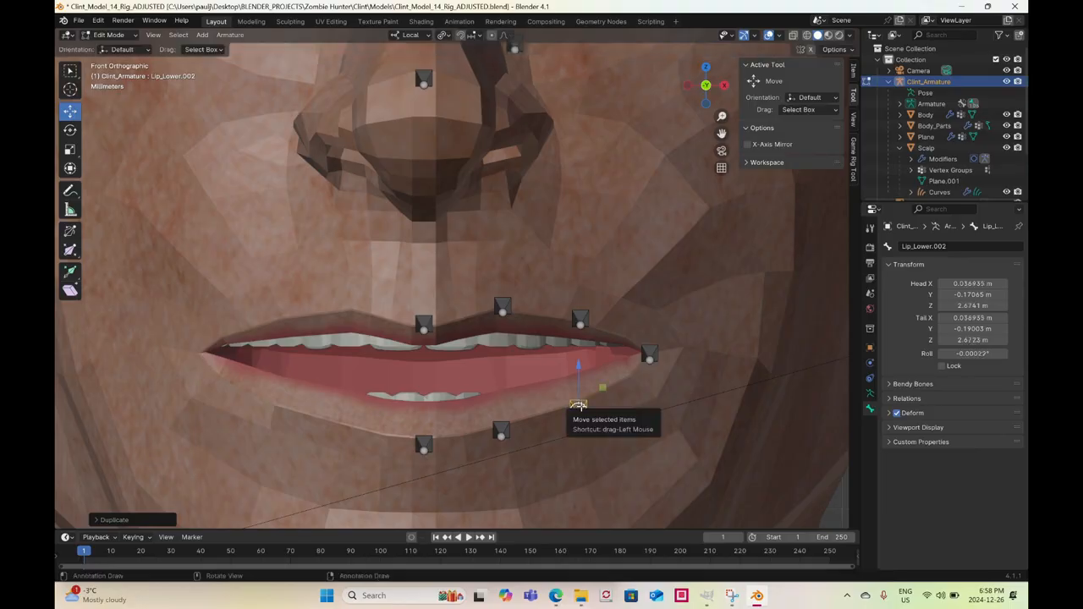
Rename the bone at the left eyebrow's inner end Brow_1_L
scroll(578, 406, "down", 6)
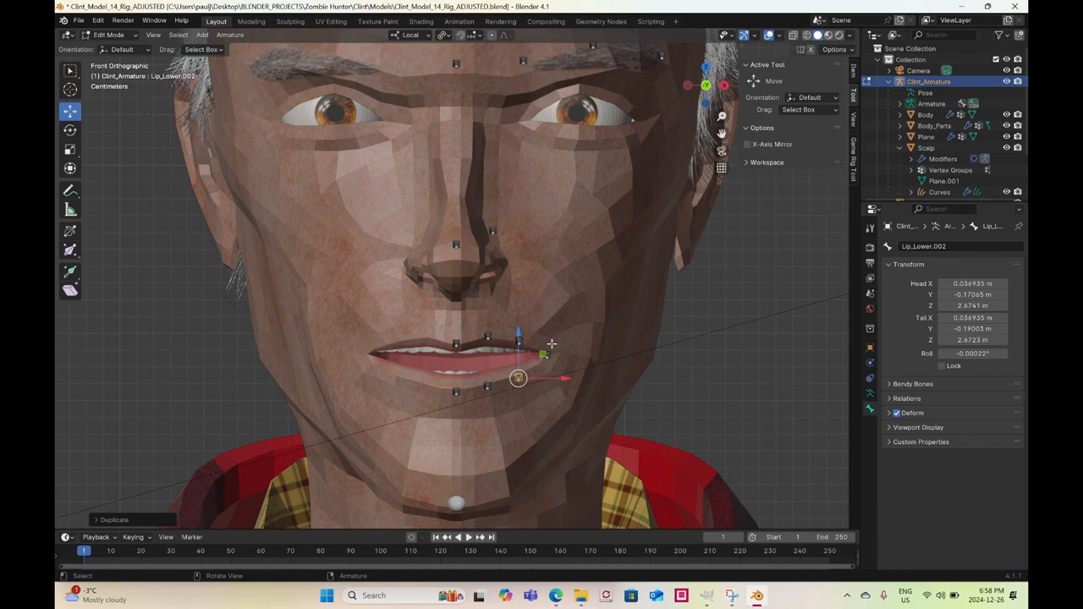
middle_click_drag(511, 104, 495, 231, "shift")
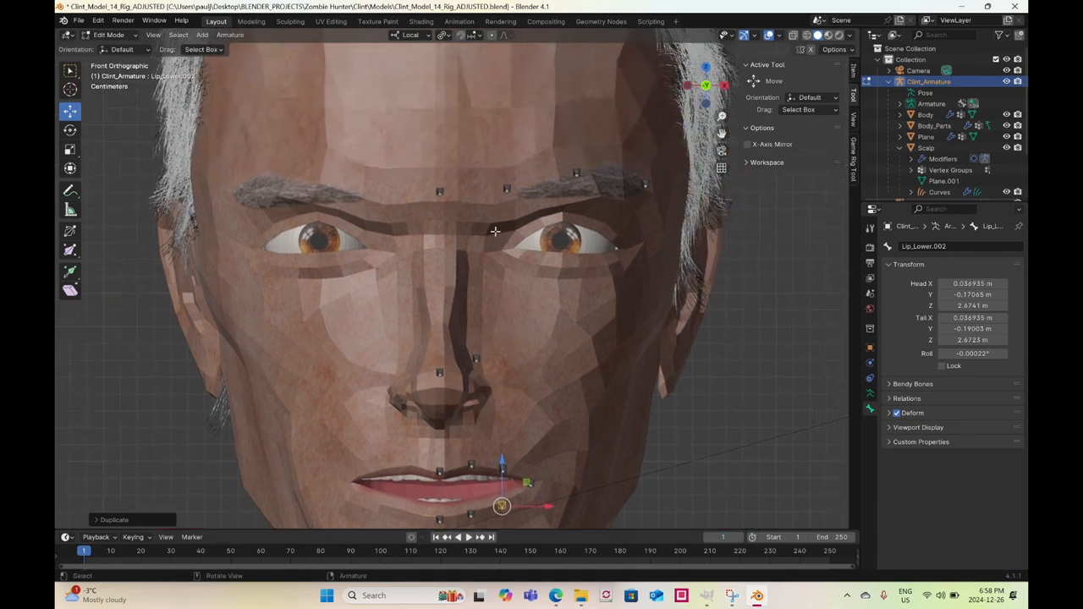
left_click(507, 187)
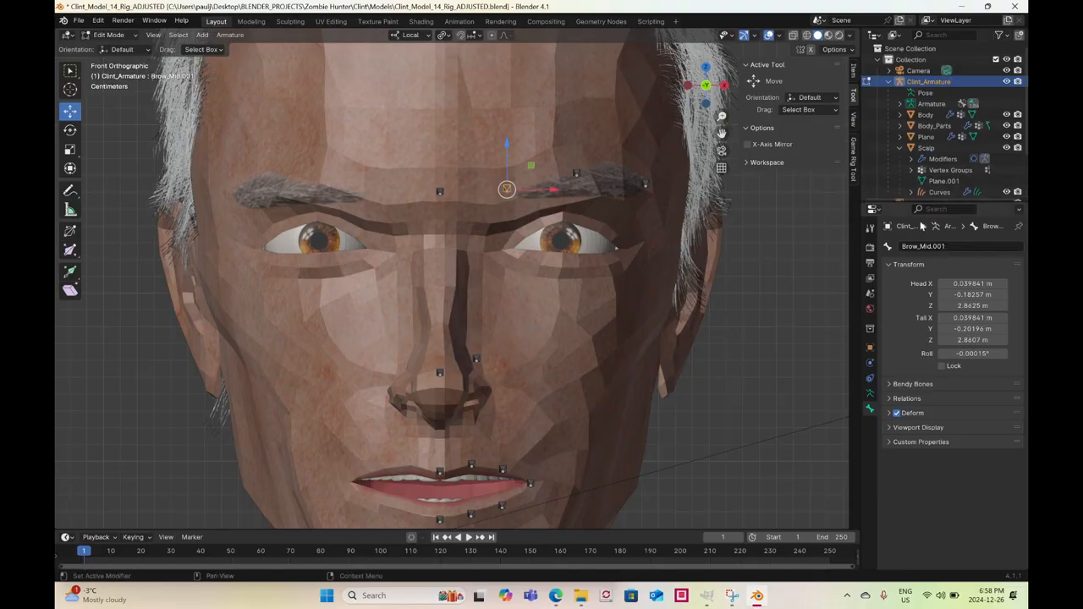
left_click(950, 246)
left_click(923, 246)
key("BackSpace")
type("1_L")
key("Return")
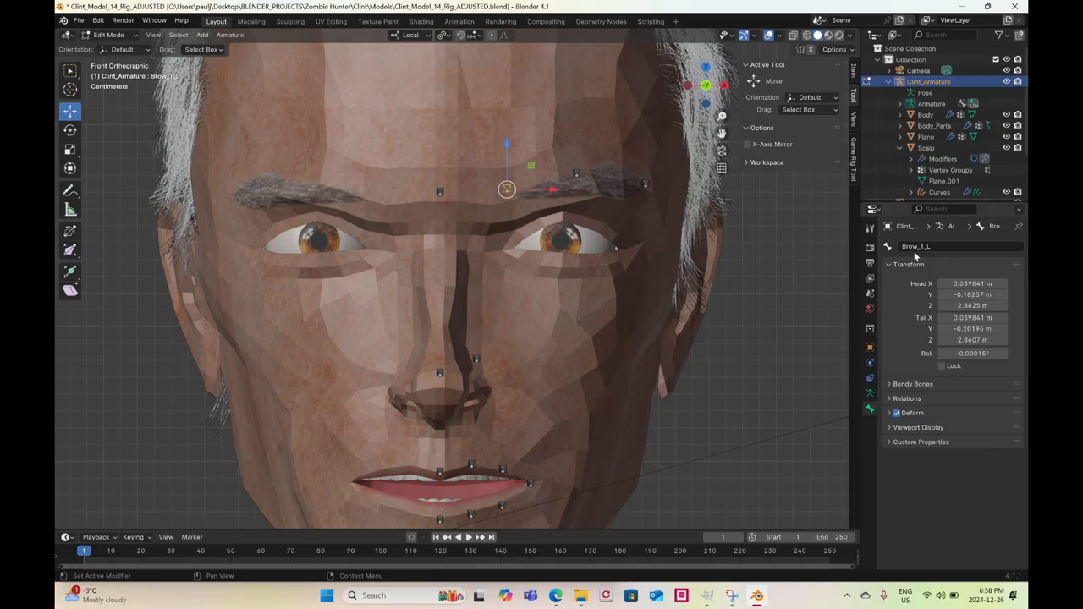
Rename the bone above the middle of the left eyebrow Brow_2_L
left_click(574, 170)
left_click(954, 246)
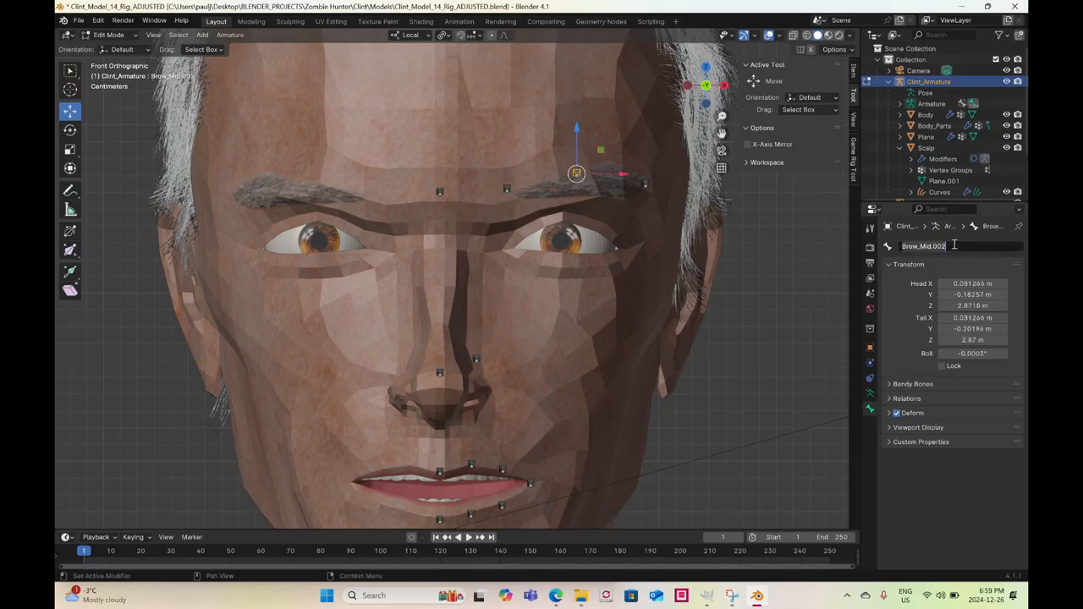
left_click(954, 245)
type("2_L")
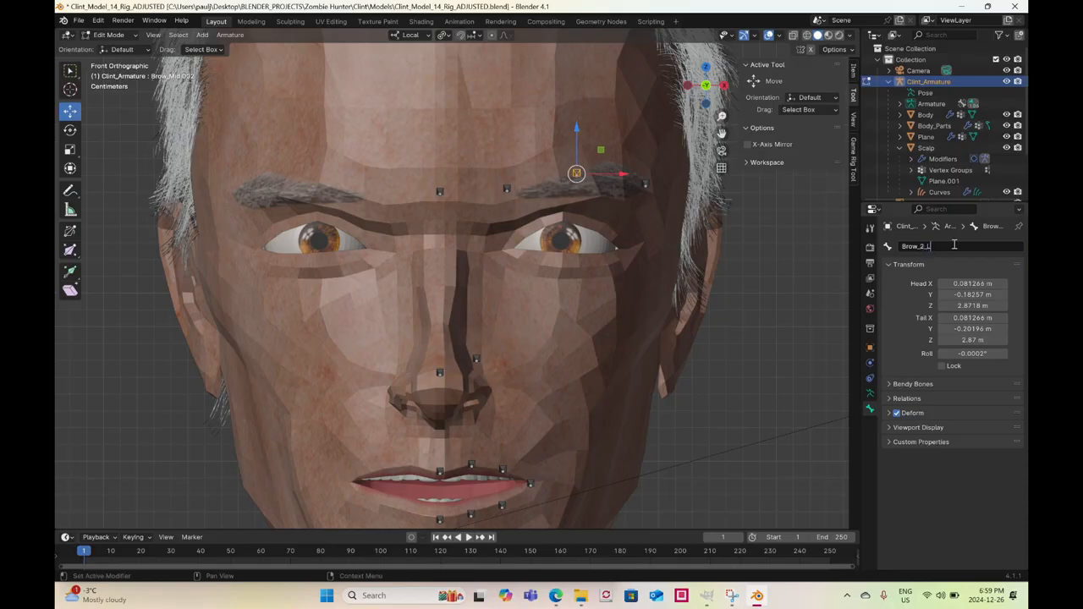
key("Return")
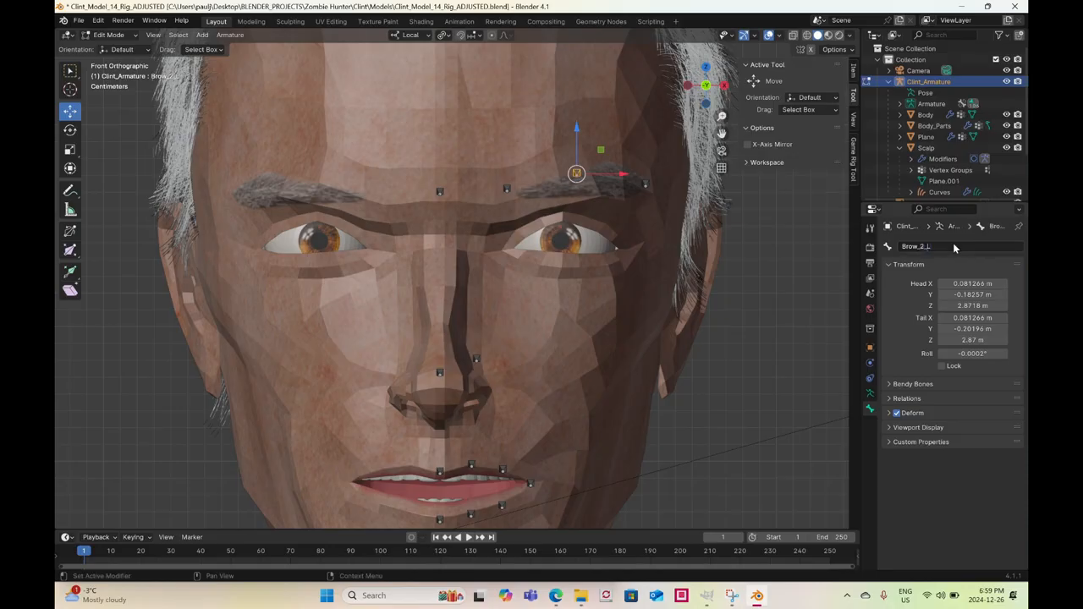
Rename the bone at the left eyebrow's outer end Brow_3_L
left_click(644, 181)
double_click(946, 245)
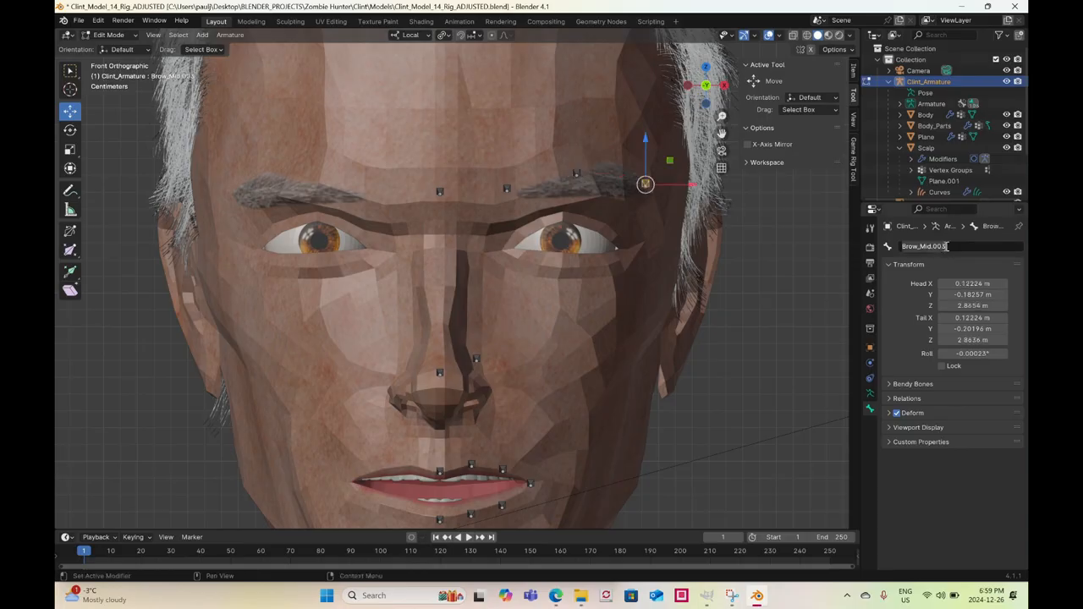
left_click(946, 245)
type("3_L")
key("Return")
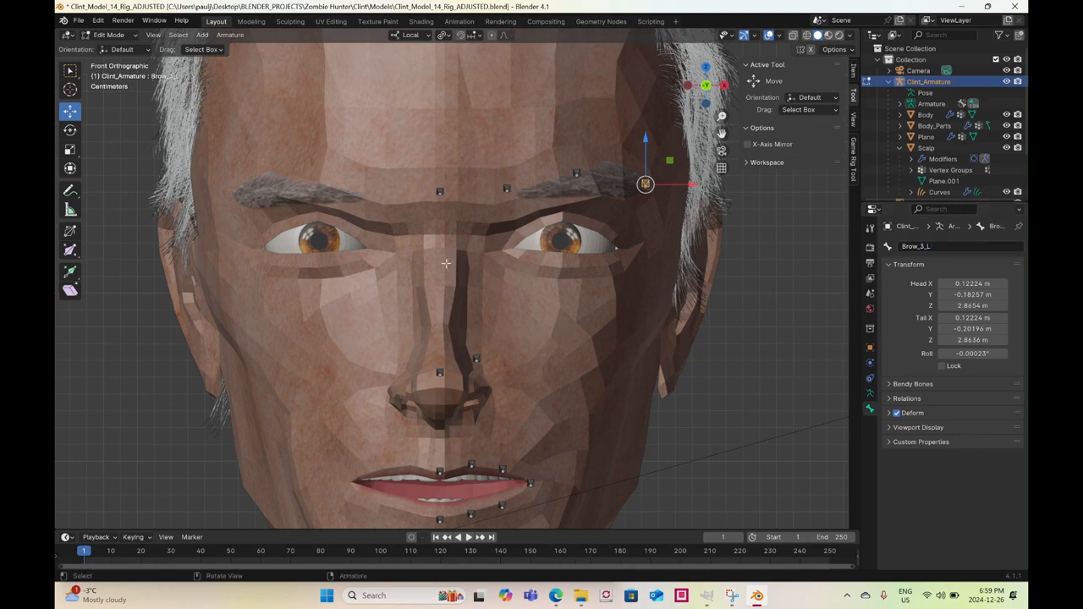
Duplicate Brow_1_L to the left eye's inner corner at about X 0.05 m, Z 2.833 m, and move the copy back to about Y -0.148 m
left_click(507, 187)
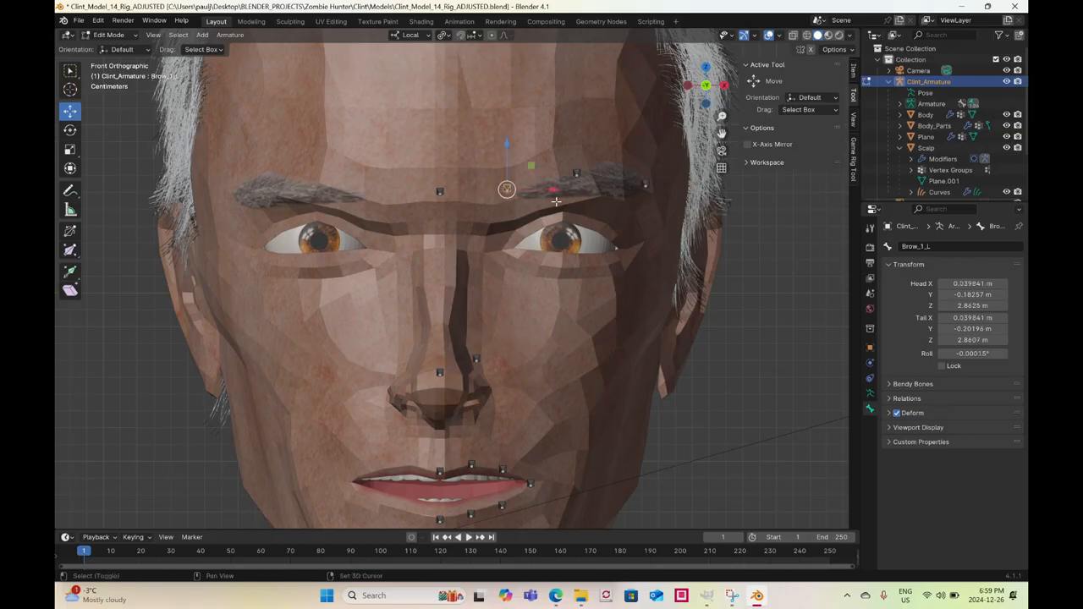
key("shift+d")
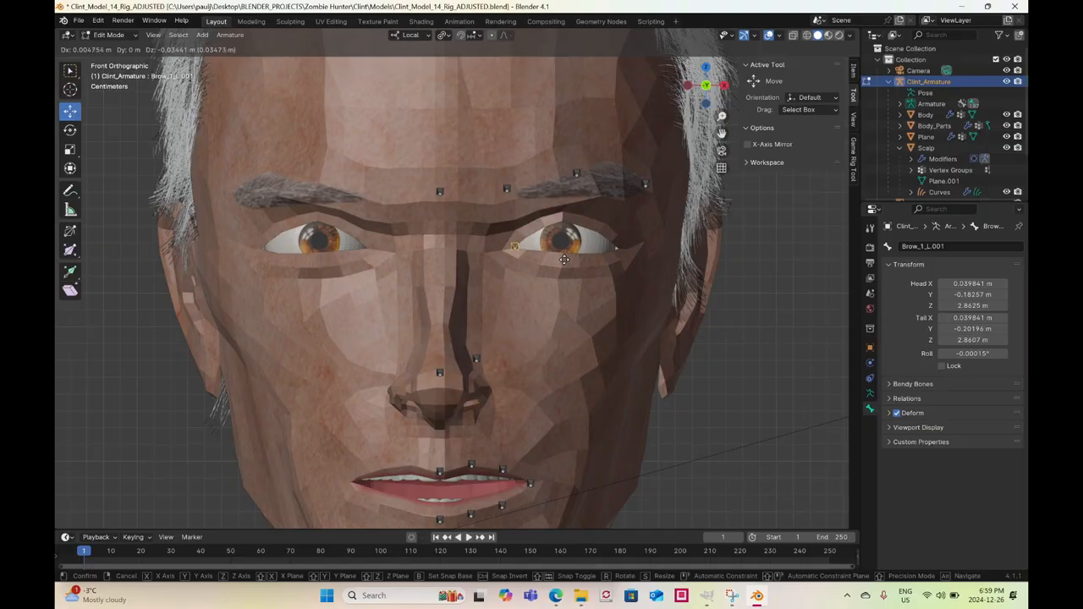
left_click(569, 253)
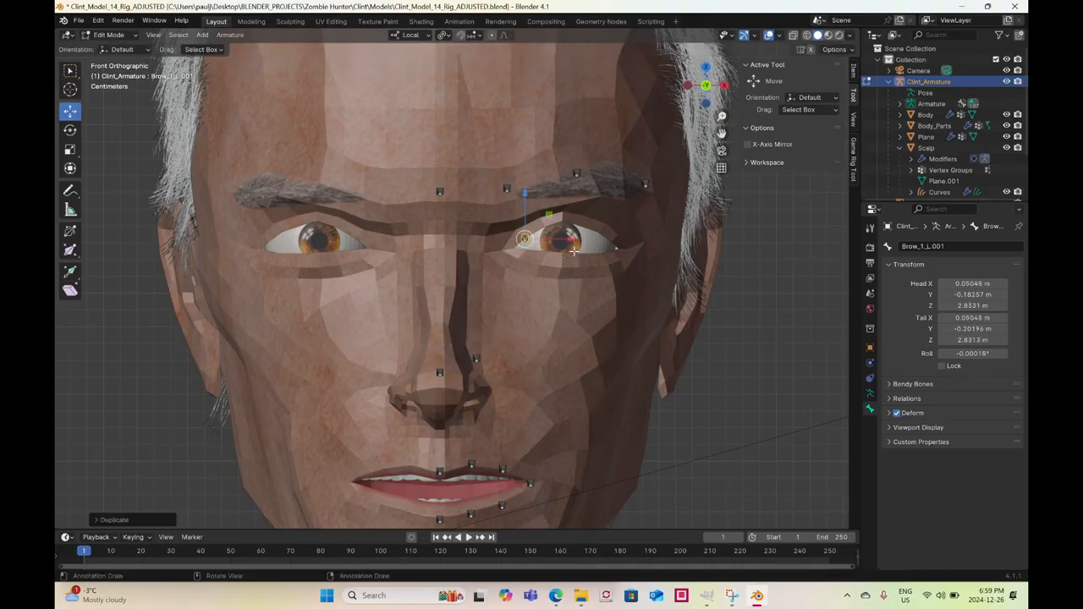
middle_click_drag(565, 278, 454, 279)
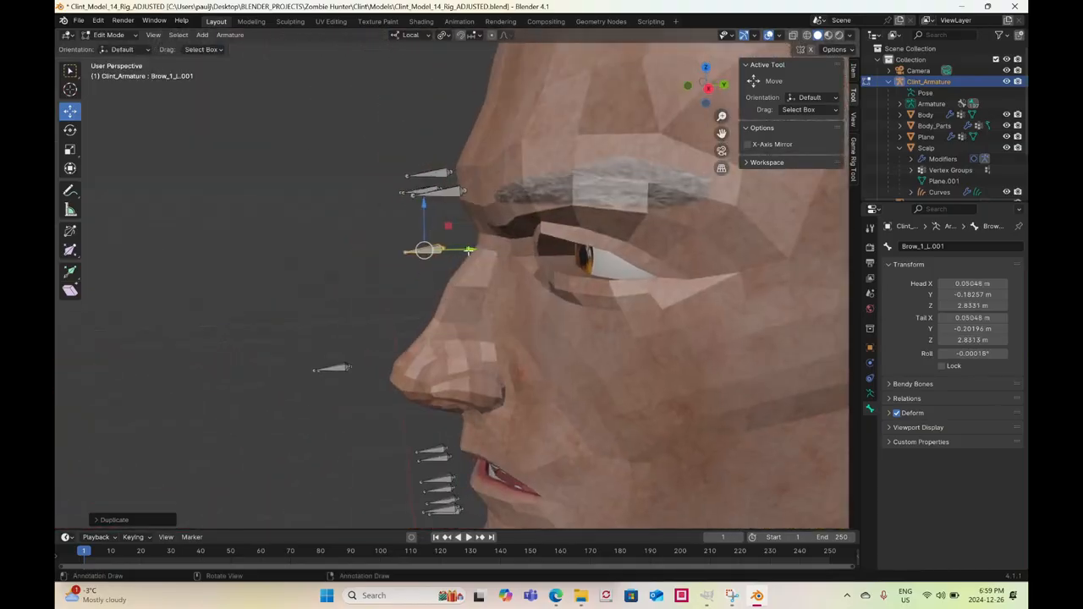
left_click_drag(468, 251, 515, 252)
Move Brow_2_L and Brow_1_L back along Y, closer to the surface of the left brow
middle_click_drag(514, 251, 528, 294)
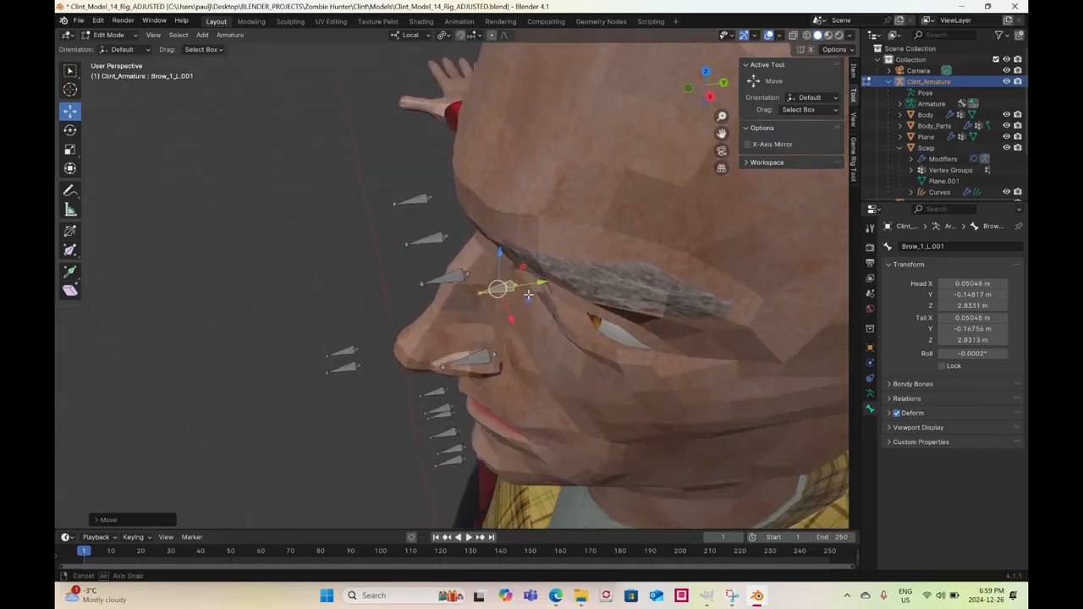
left_click(456, 275)
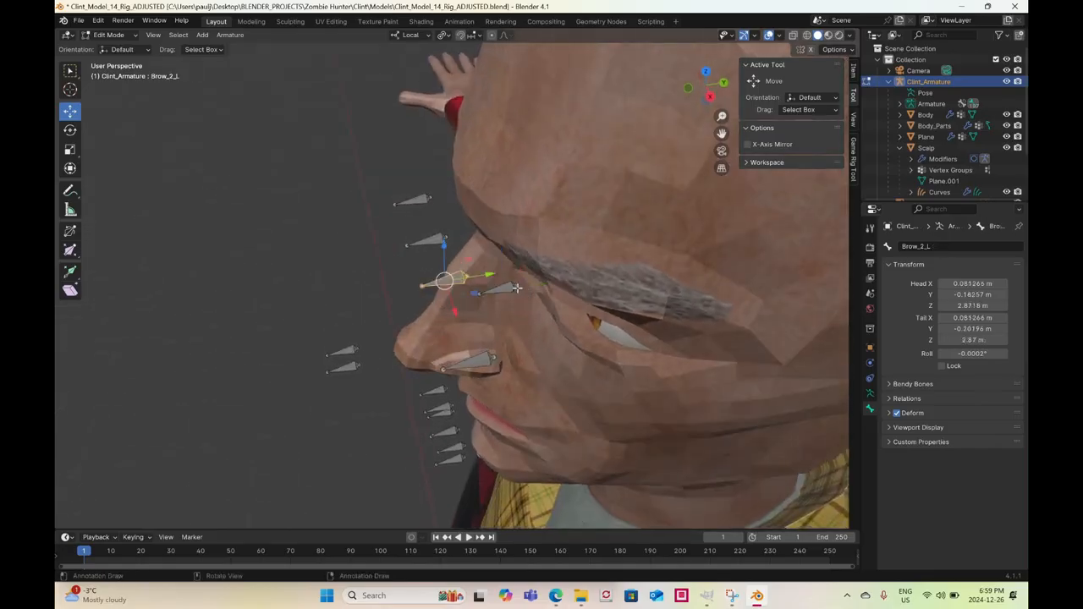
left_click_drag(480, 278, 514, 272)
left_click(430, 241)
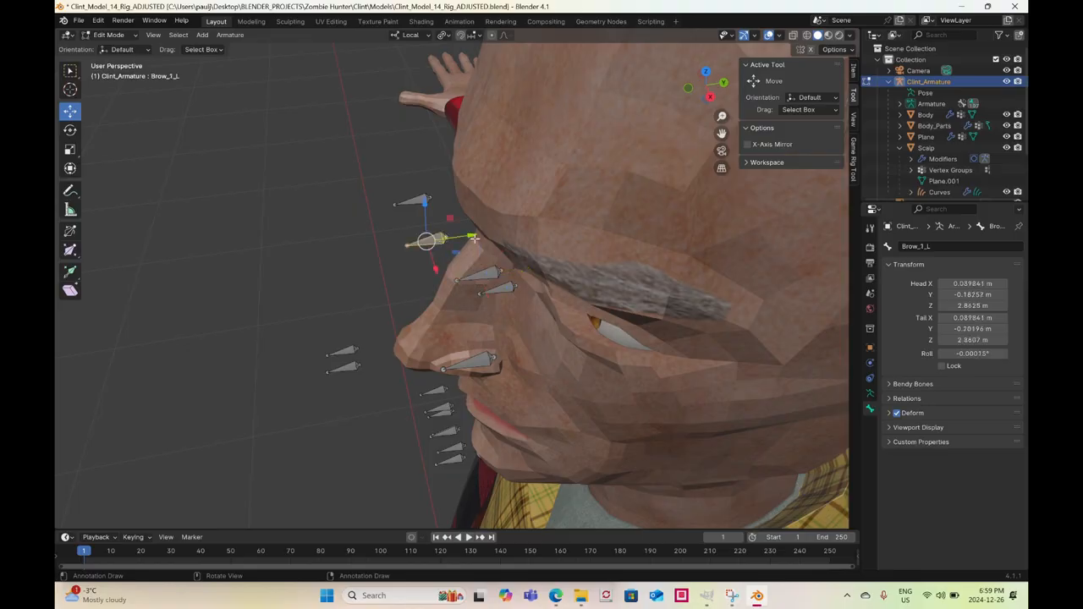
left_click_drag(474, 240, 592, 334)
Adjust the depth of the outer left brow bones, moving Brow_3_L back to about Y -0.123 m to follow the head's curve
left_click(479, 356)
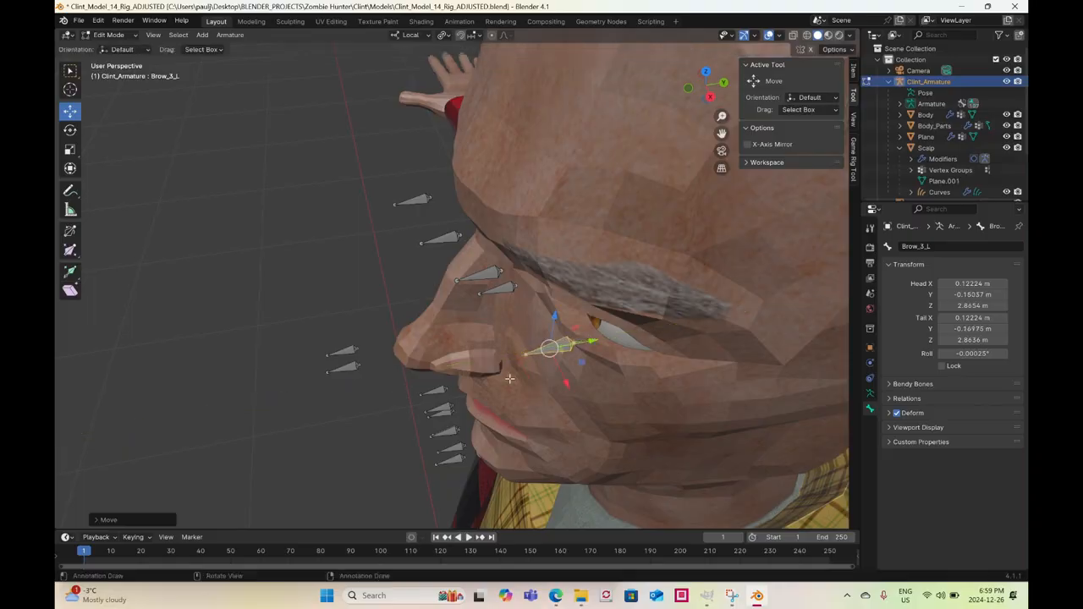
middle_click_drag(592, 334, 530, 401)
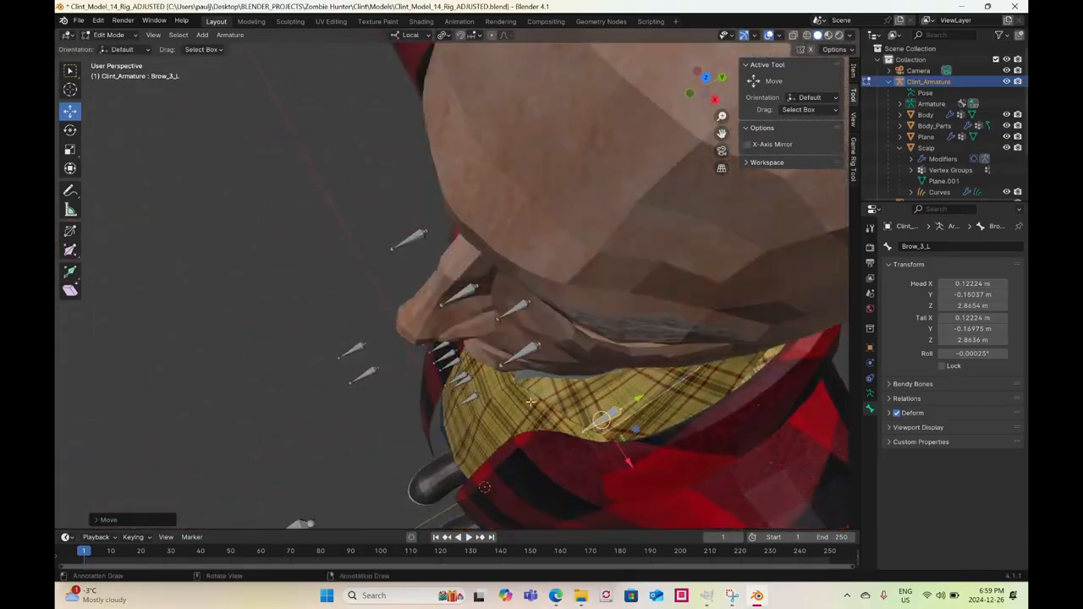
left_click(524, 351)
left_click_drag(565, 338, 688, 370)
left_click(606, 416)
Rename the bone at the left eye's inner corner Eyelid_1_L
middle_click_drag(629, 389, 577, 333)
left_click(713, 88)
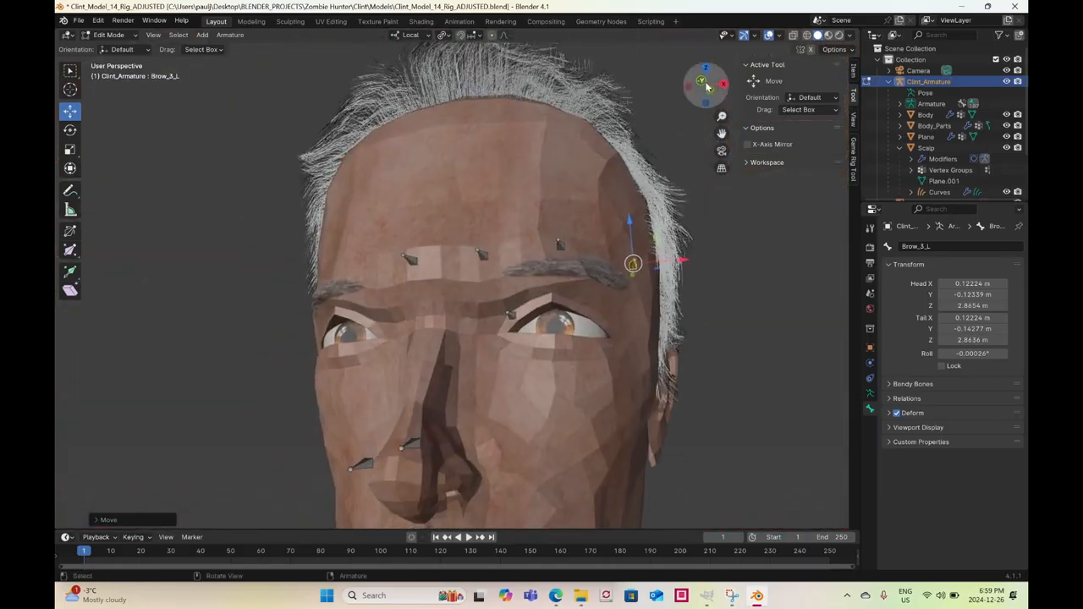
scroll(449, 291, "up", 6)
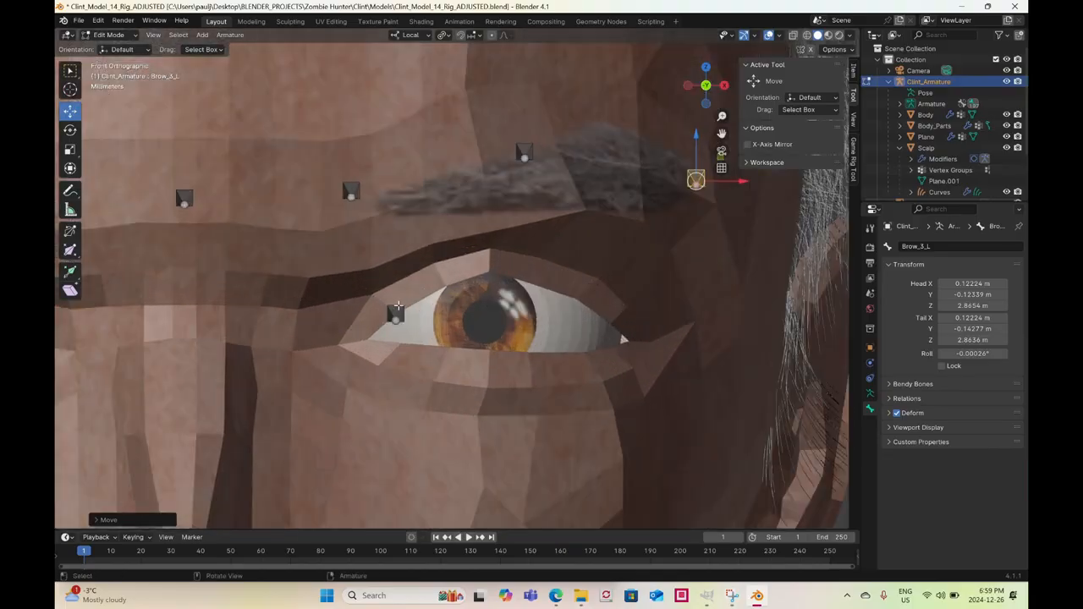
left_click(397, 310)
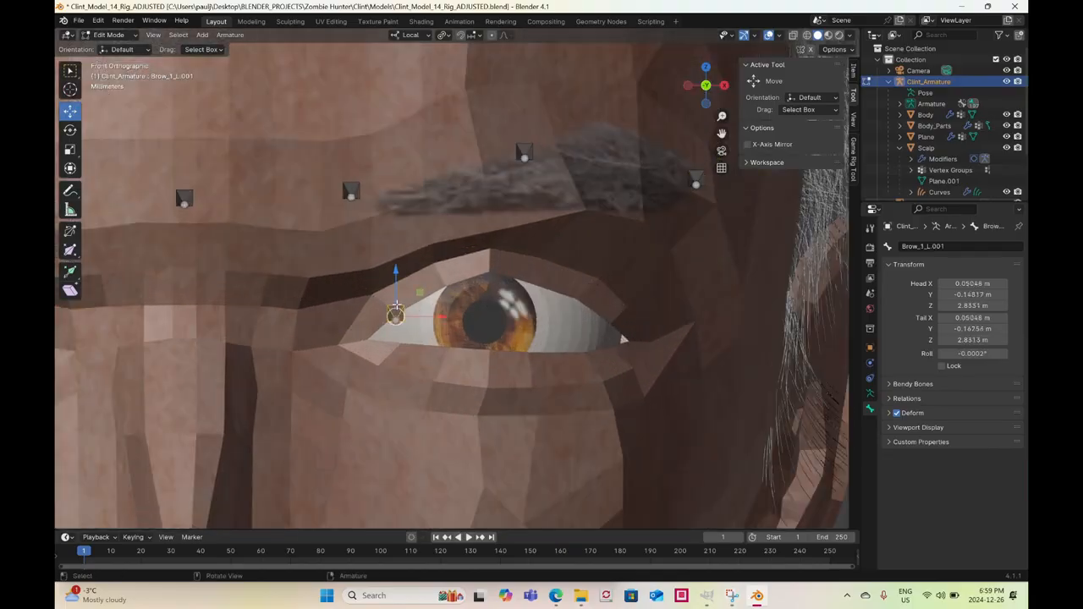
left_click(924, 246)
type("Eyelid_1_L")
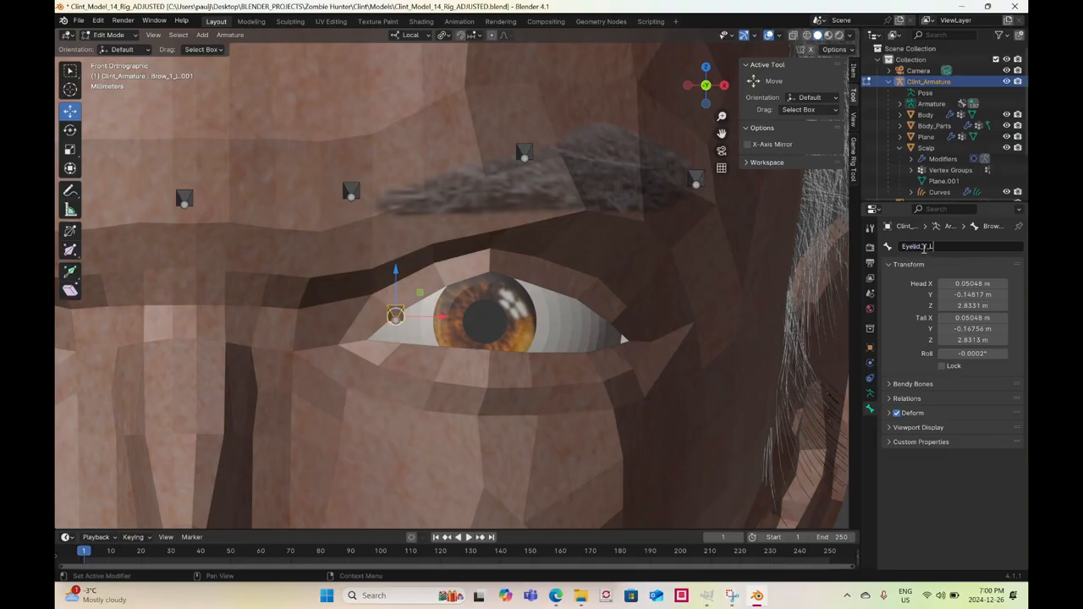
key("Return")
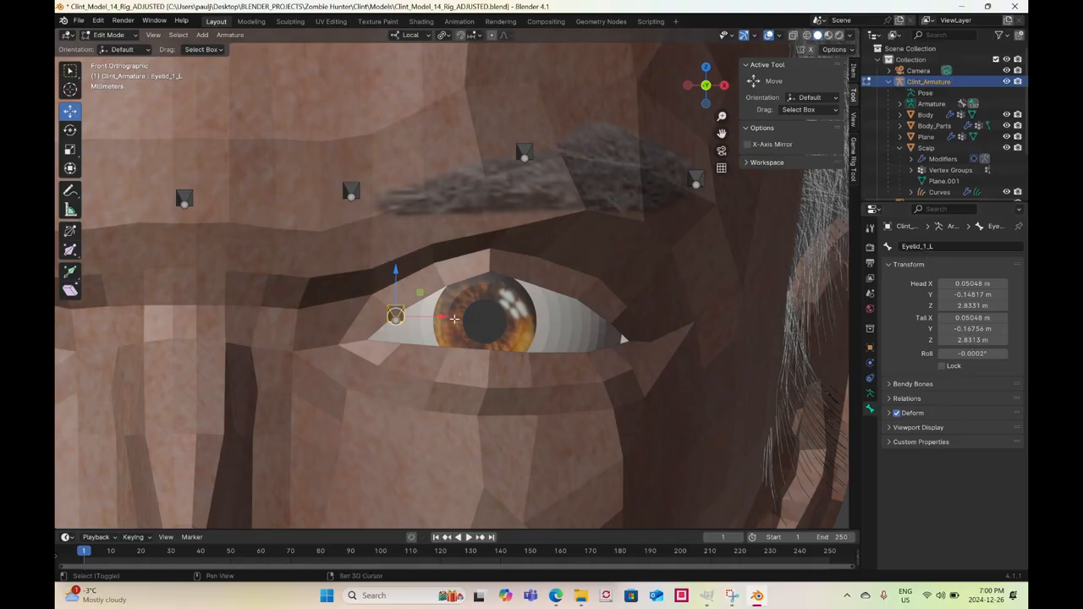
Duplicate Eyelid_1_L to the middle of the left upper eyelid at about X 0.073 m, Z 2.843 m, and again to the outer corner
key("shift+d")
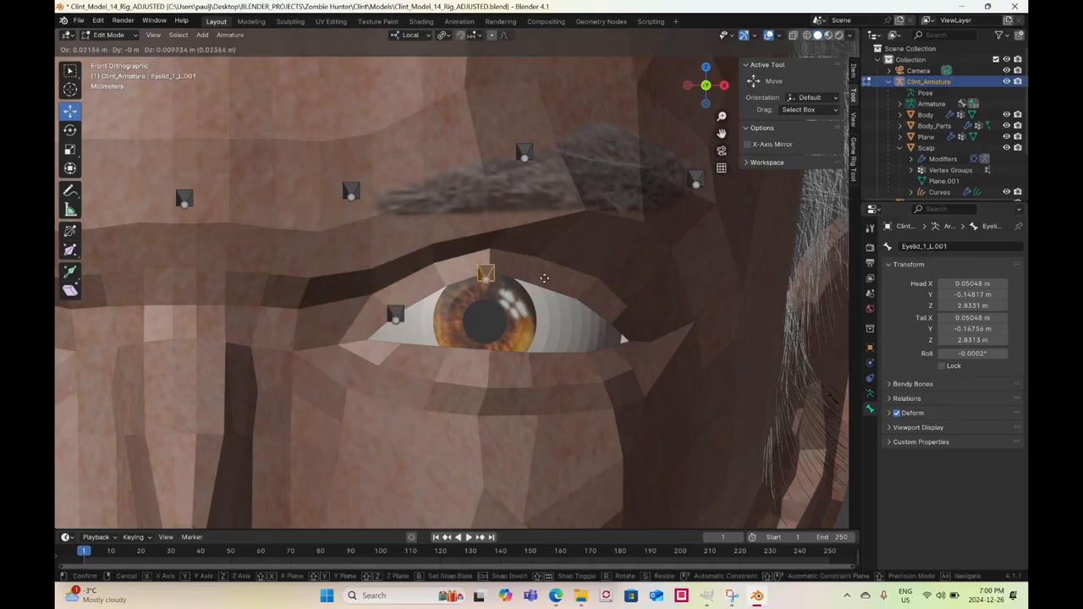
left_click(545, 278)
key("shift+d")
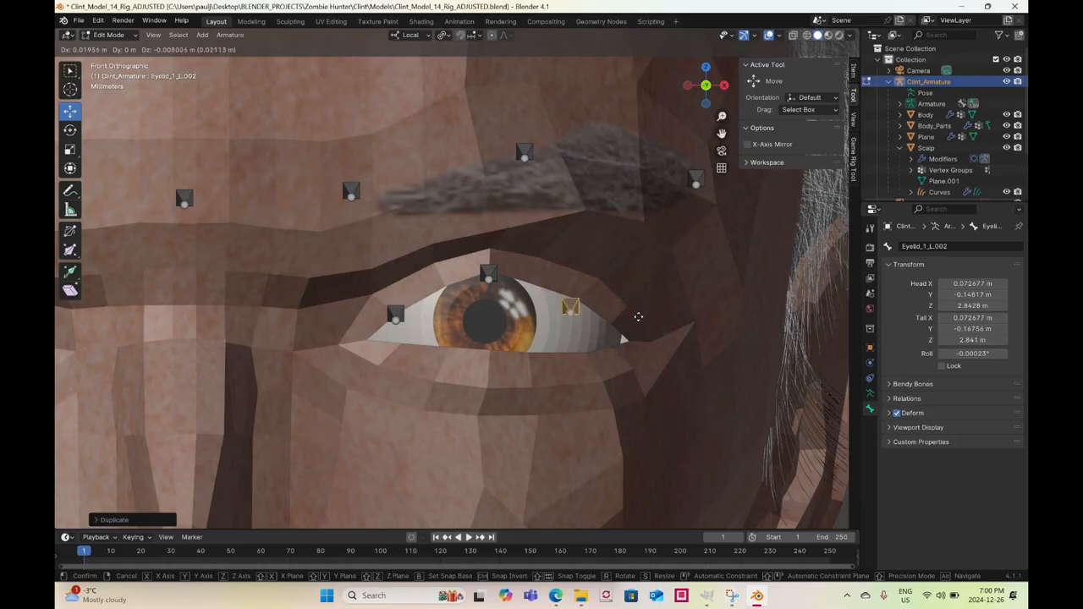
left_click(626, 328)
Move the outer eye-corner bone back to about Y -0.121 m and the upper-eyelid copy back to about Y -0.139 m
middle_click_drag(648, 316, 516, 352)
scroll(513, 350, "up", 2)
left_click_drag(543, 327, 575, 298)
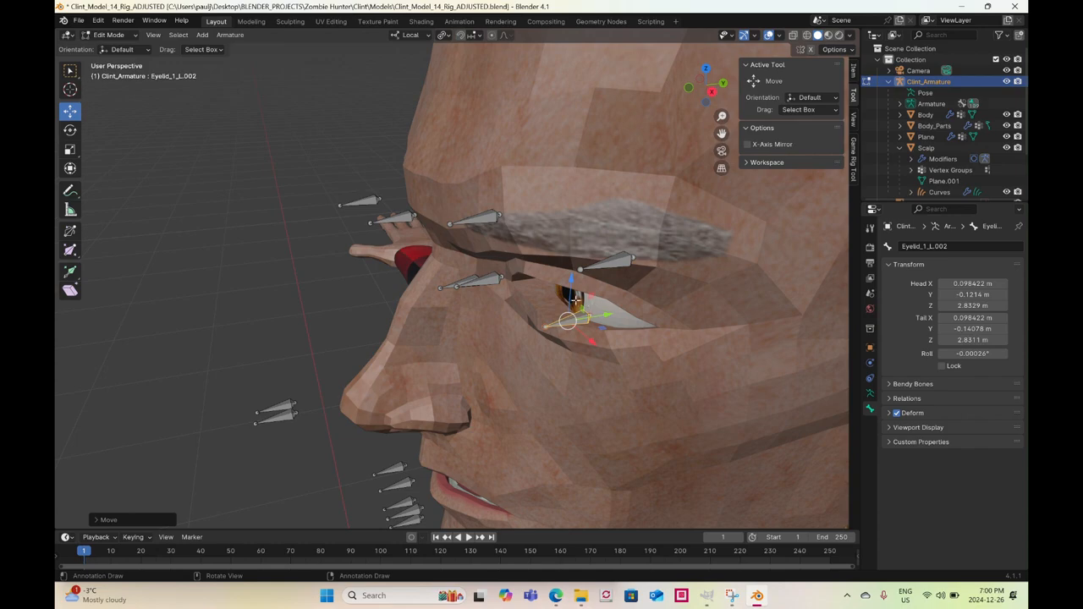
left_click(490, 281)
left_click_drag(522, 276, 542, 273)
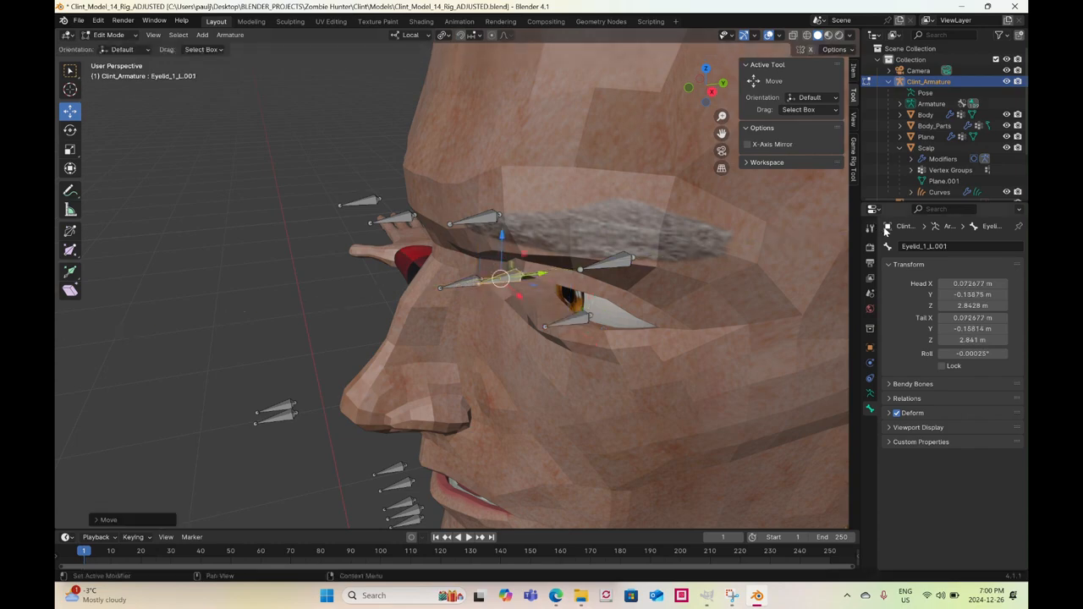
Rename the bone at the middle of the left upper eyelid Eyelid_2_L
left_click(948, 244)
left_click_drag(953, 248, 934, 257)
key("BackSpace")
key("Return")
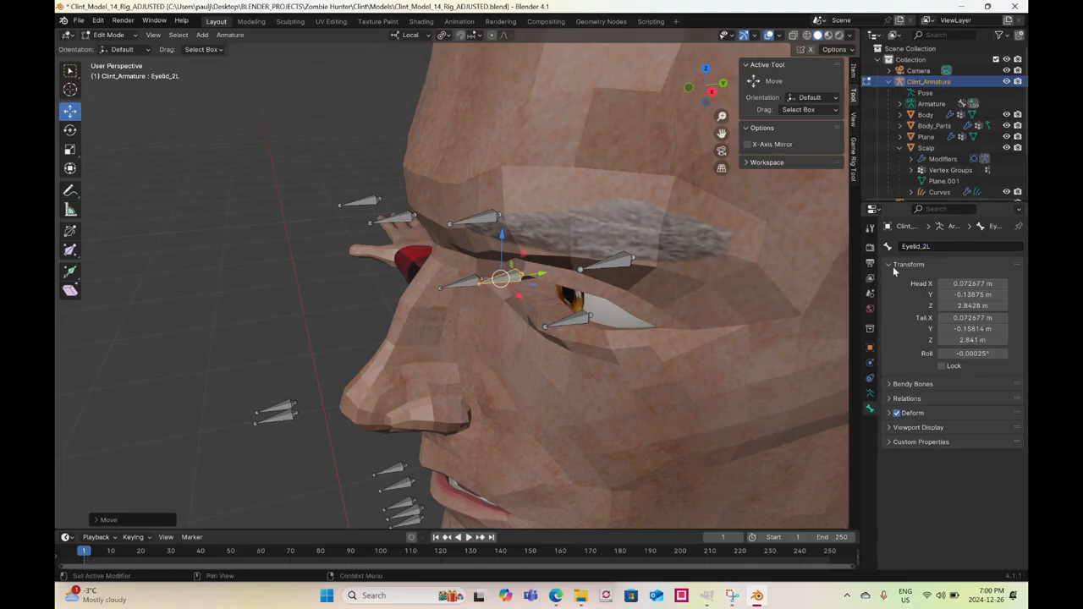
left_click(926, 248)
left_click(925, 247)
key("Return")
Rename the bone at the left eye's outer corner Eyelid_3_L
left_click(575, 319)
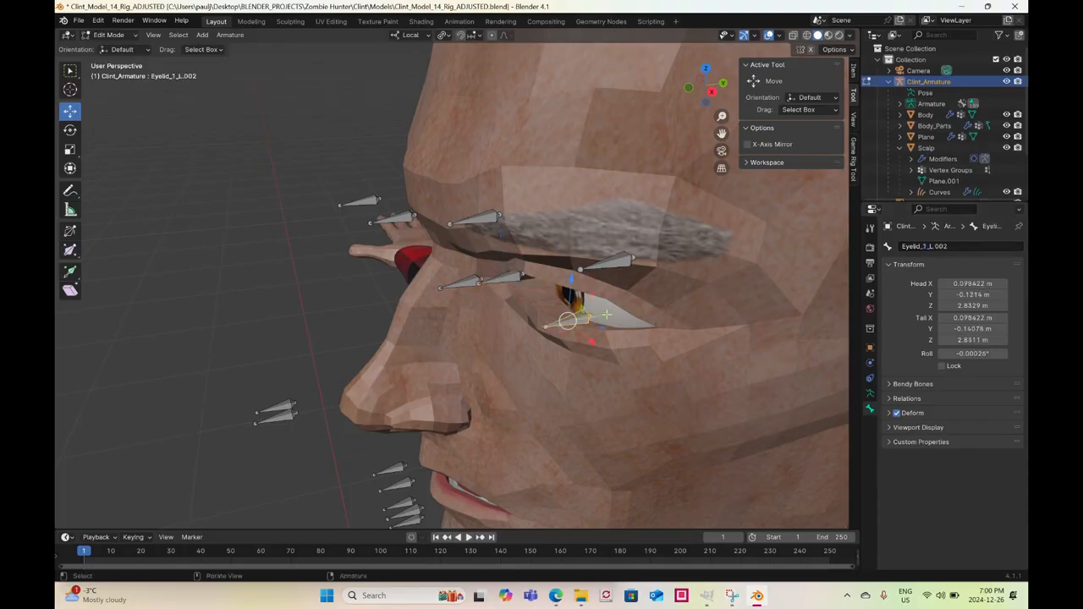
left_click(925, 246)
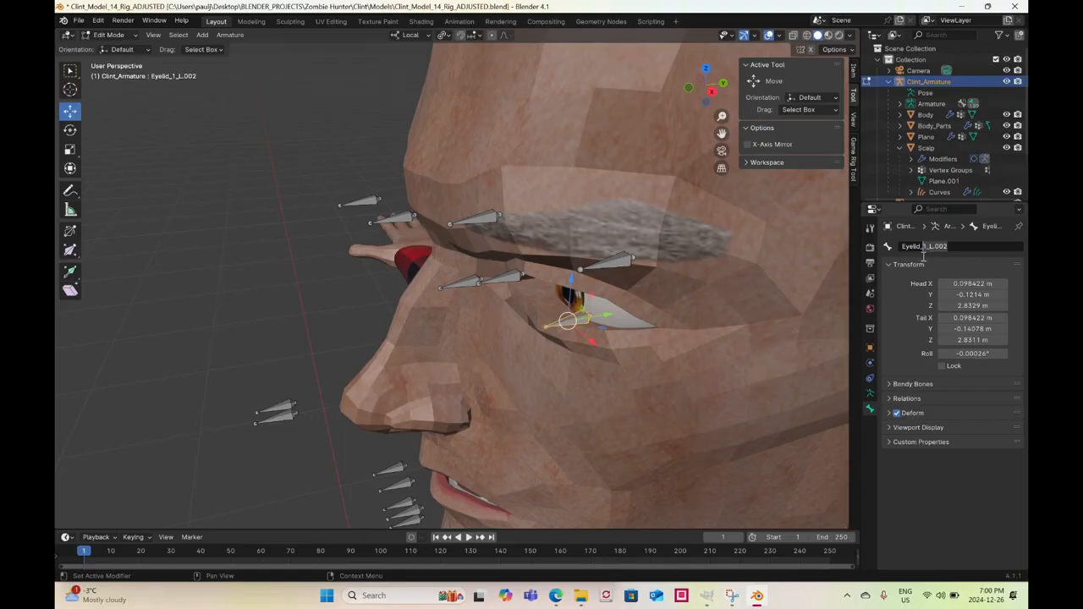
type("3_L")
key("Return")
Move the duplicated nose bone Nose.001 to the top of the left nostril, at about X 0.029 m, Y -0.159 m
scroll(476, 255, "down", 3)
middle_click_drag(477, 255, 615, 280)
scroll(546, 310, "up", 3)
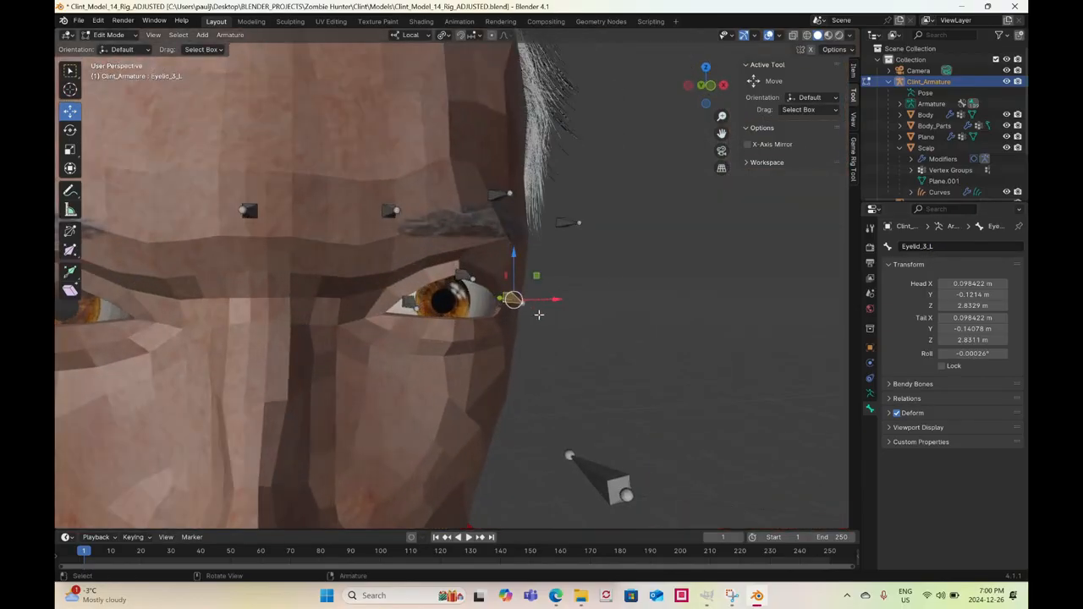
middle_click_drag(539, 315, 441, 296)
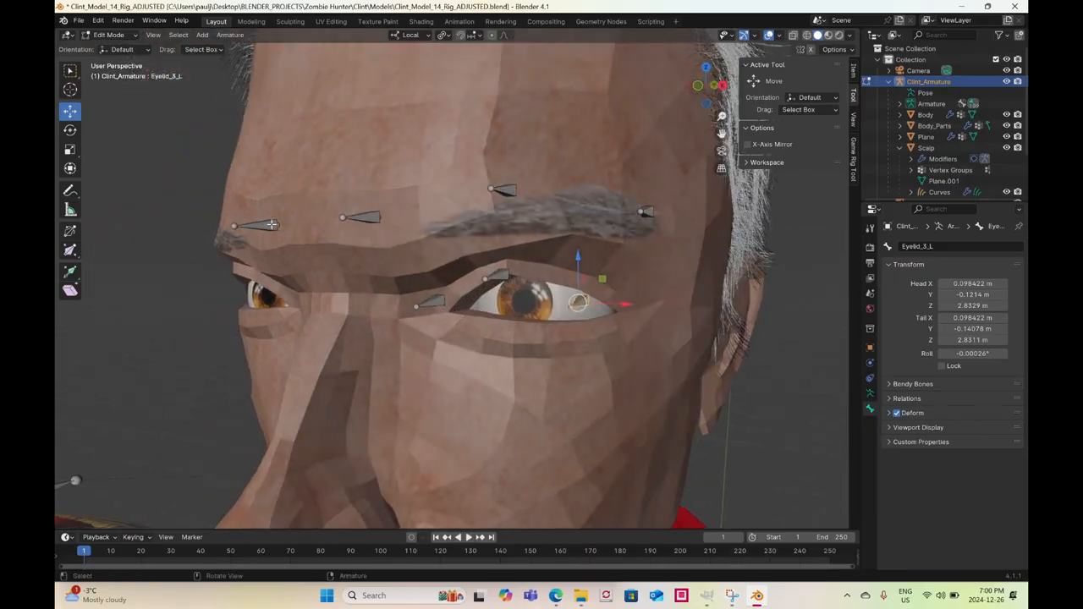
left_click(272, 224)
scroll(376, 242, "down", 3)
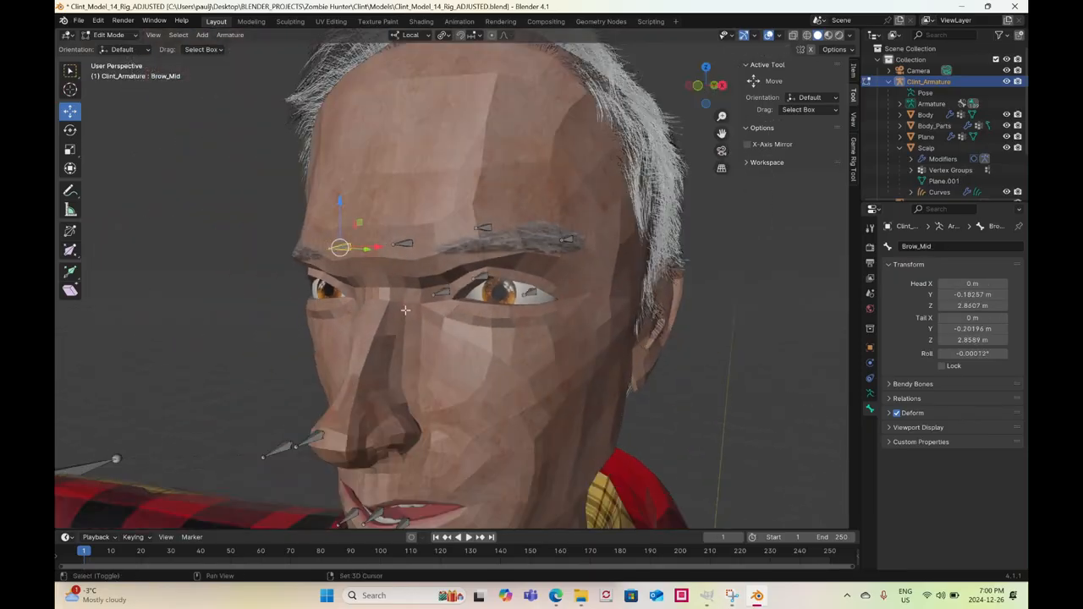
middle_click_drag(376, 242, 383, 300)
left_click(378, 338)
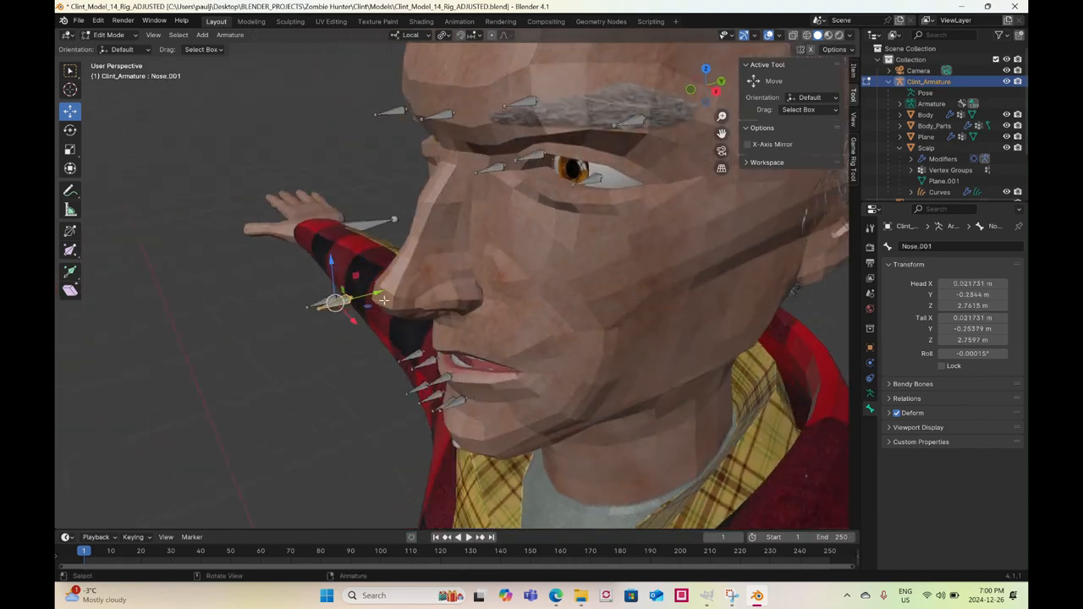
left_click_drag(378, 292, 492, 272)
middle_click_drag(492, 273, 547, 275)
left_click_drag(453, 290, 473, 288)
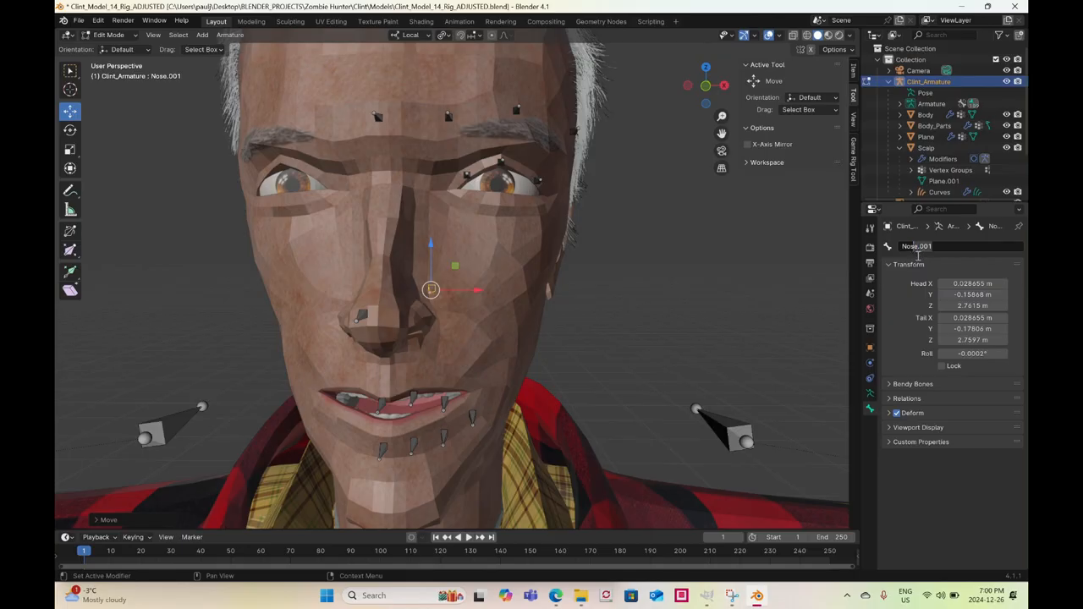
Rename the bone above the left nostril UpperNostril_L
type("Nost")
key("BackSpace")
key("BackSpace")
key("BackSpace")
key("BackSpace")
key("BackSpace")
key("BackSpace")
type("UpperNostril_L")
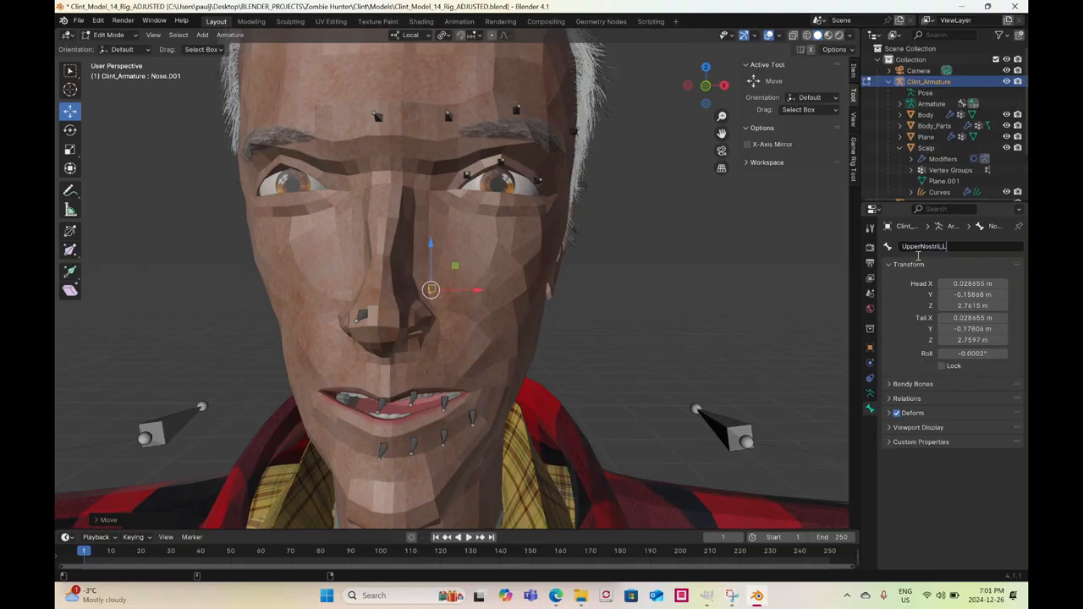
key("Return")
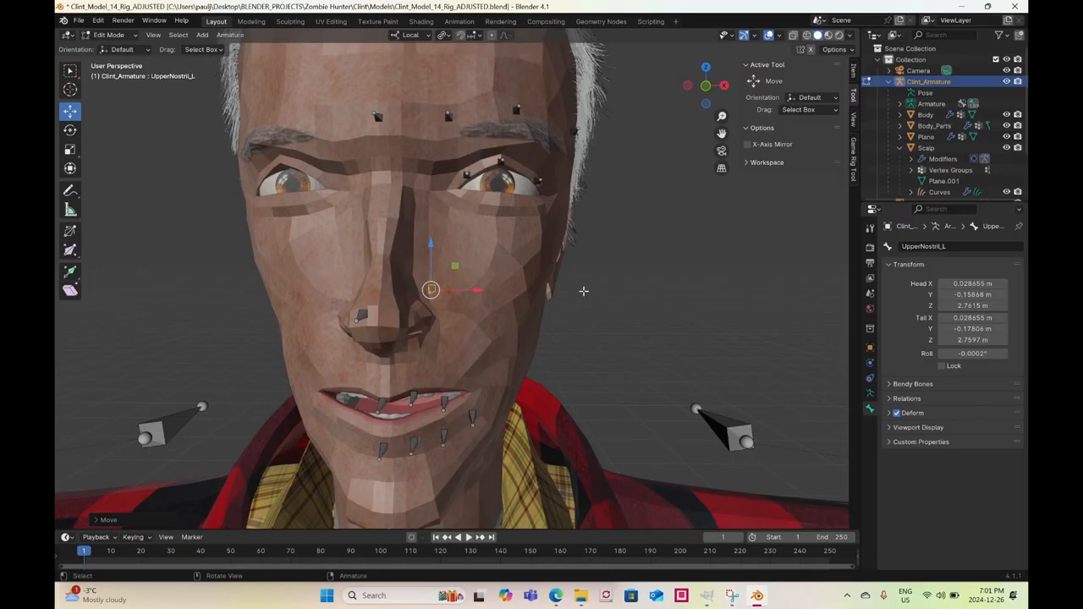
Duplicate Eyelid_2_L twice below the left eye, at about X 0.061 m, Z 2.820 m and X 0.084 m, Z 2.818 m
middle_click_drag(583, 291, 527, 312)
scroll(513, 233, "up", 2)
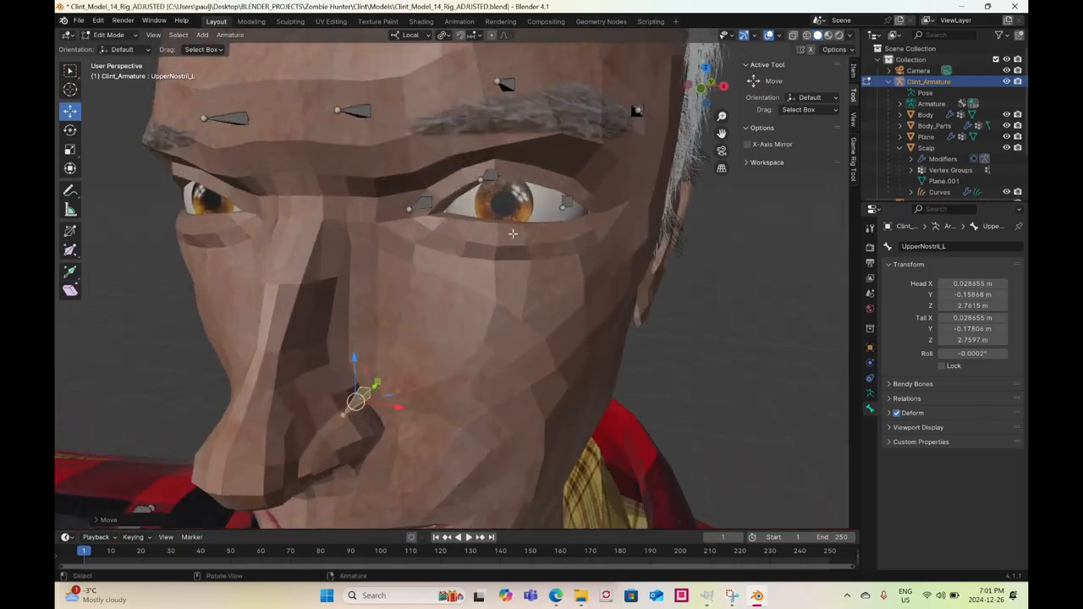
left_click(489, 175)
middle_click_drag(475, 256, 499, 248)
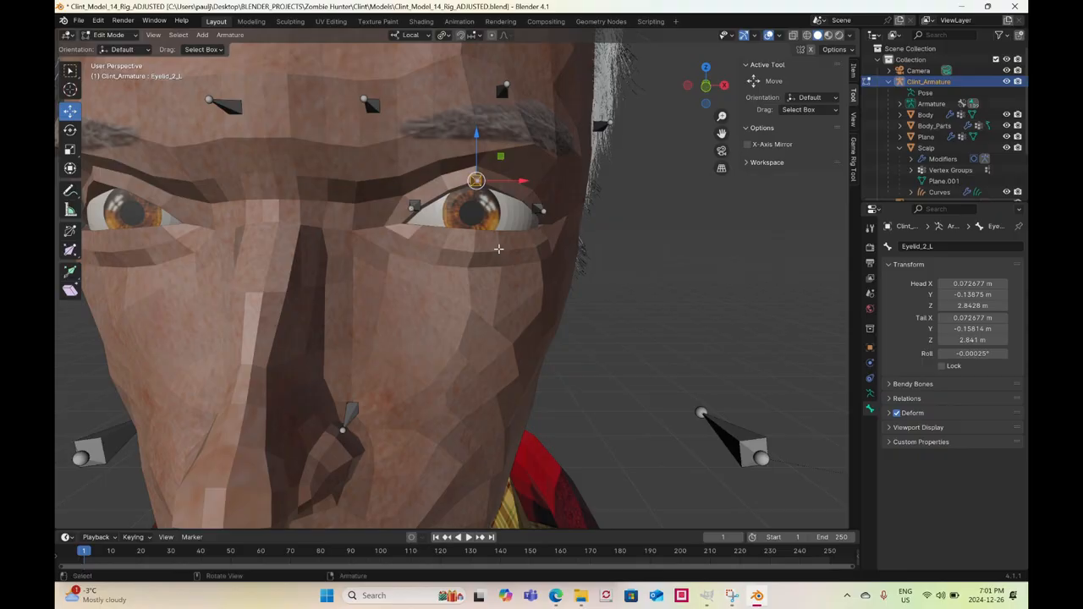
key("shift")
key("shift+d")
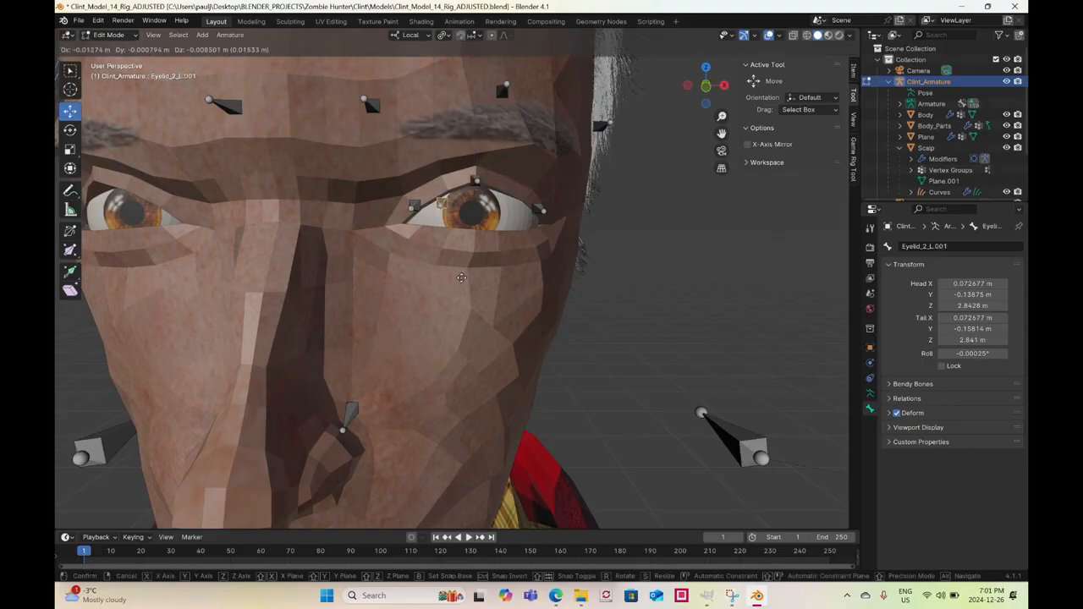
left_click(468, 310)
key("shift+d")
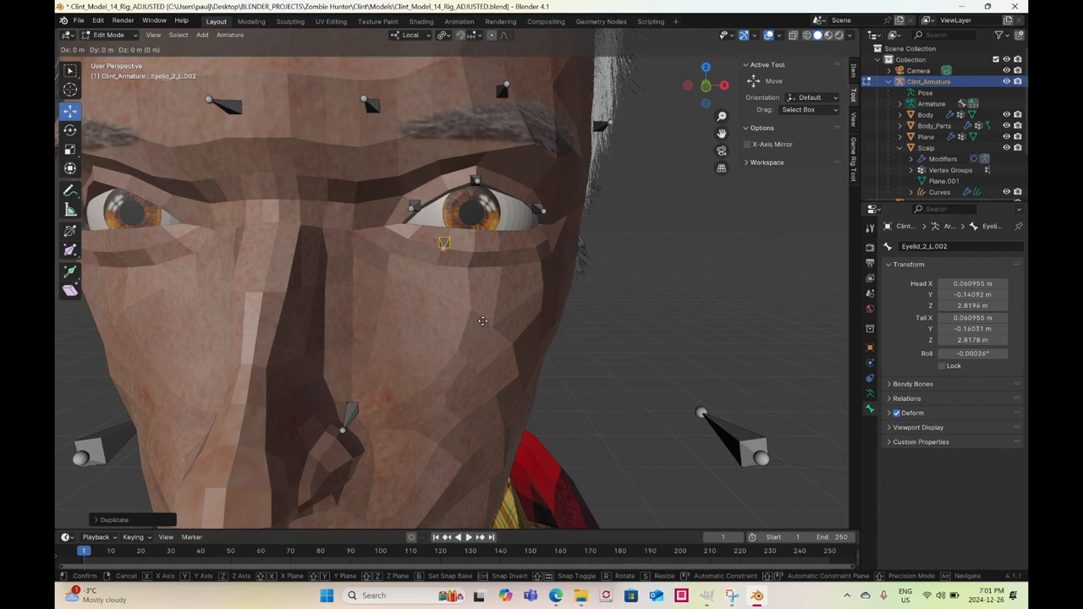
left_click(528, 314)
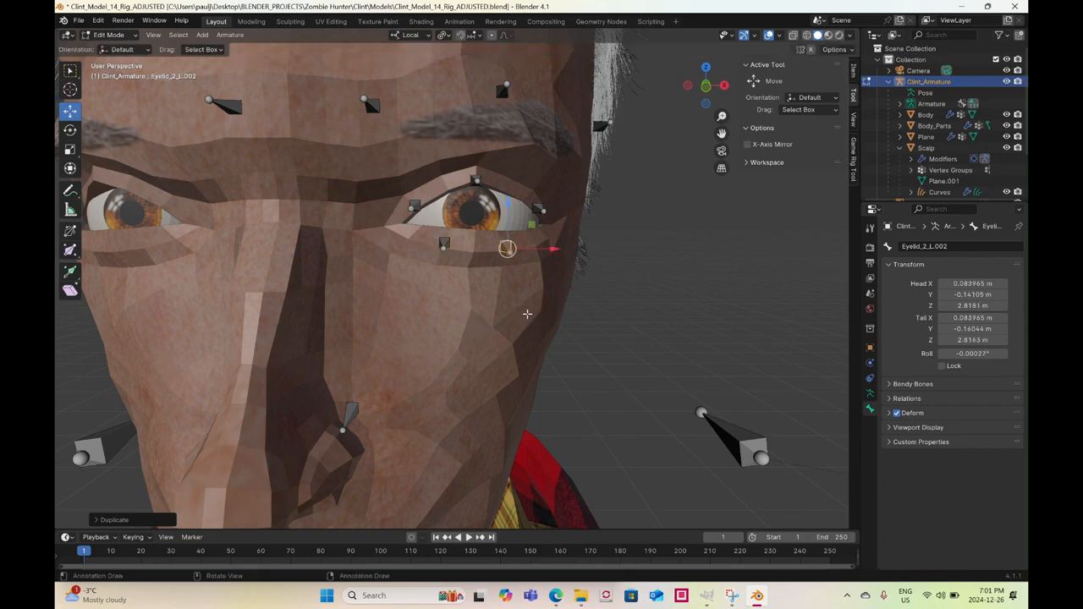
Move the inner lower-eyelid bone back to about Y -0.135 m and the outer one to about Y -0.133 m
middle_click_drag(522, 309, 465, 241)
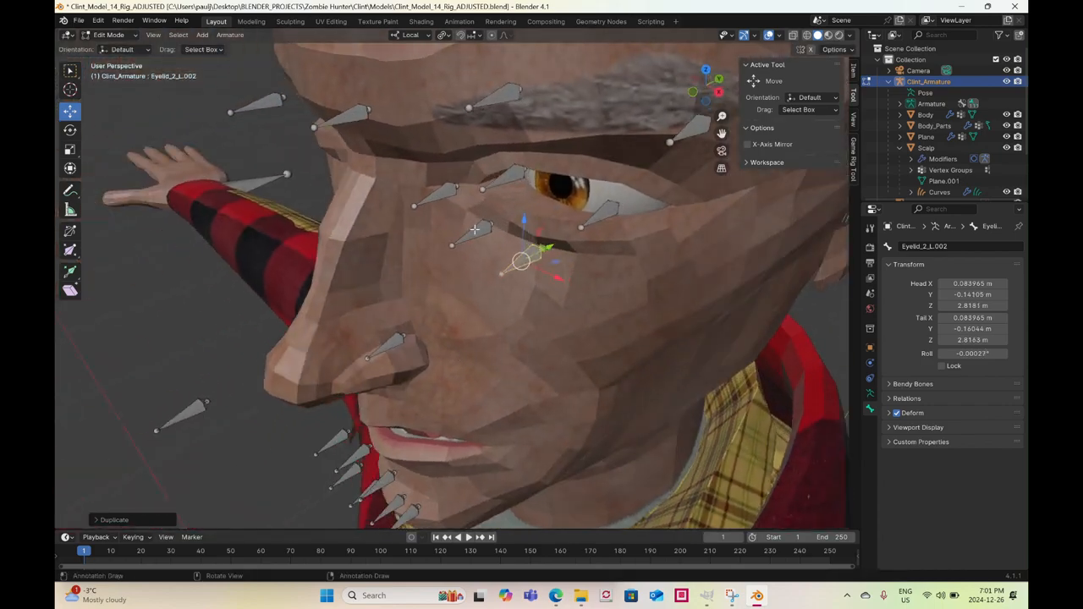
left_click(475, 229)
key("g")
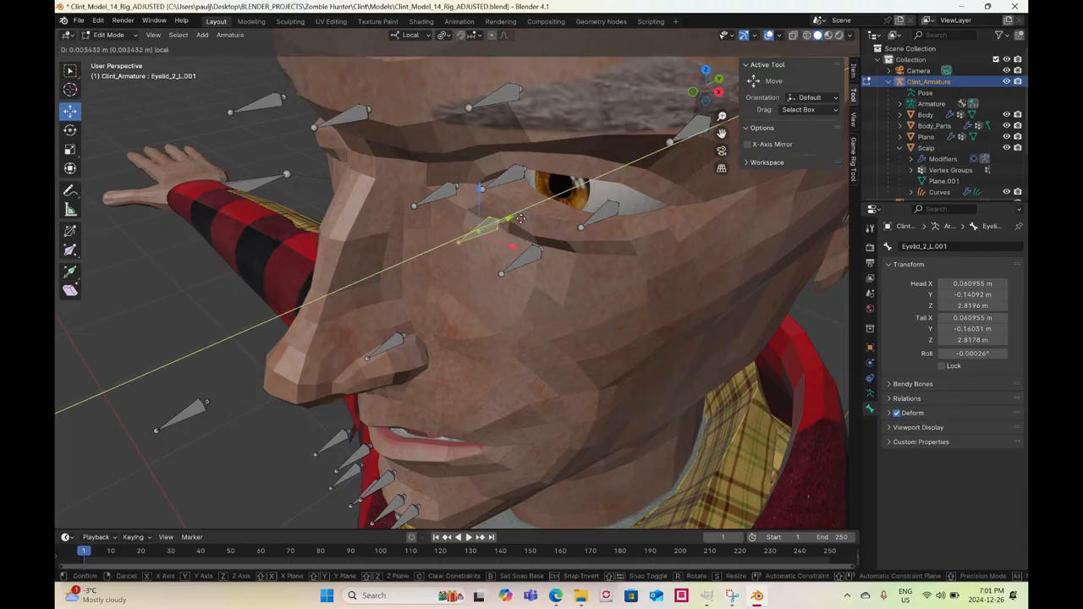
left_click(540, 255)
left_click(537, 257)
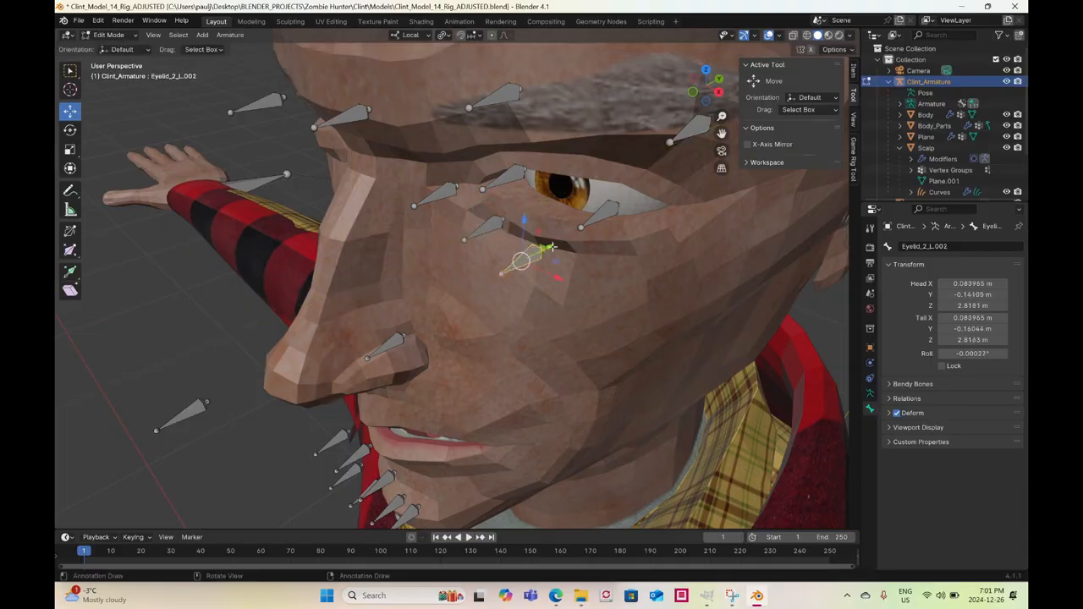
key("g")
key("y")
left_click(493, 230)
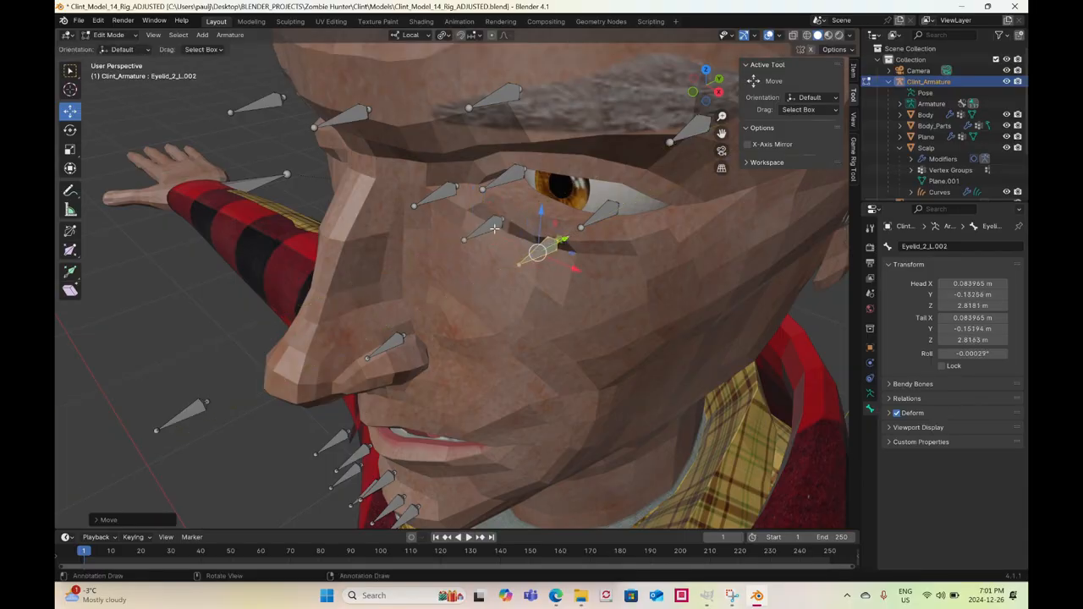
Rename the inner lower-eyelid bone LowerEyelid_1_L and the outer one LowerEyelid_2_L
left_click(494, 229)
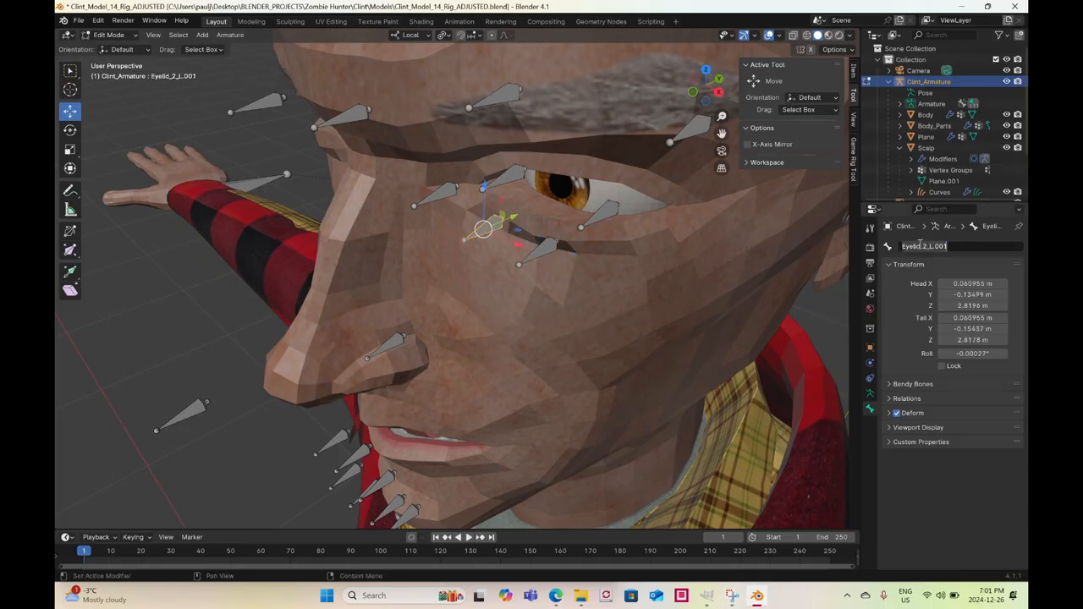
type("Lowe")
type("L")
key("Return")
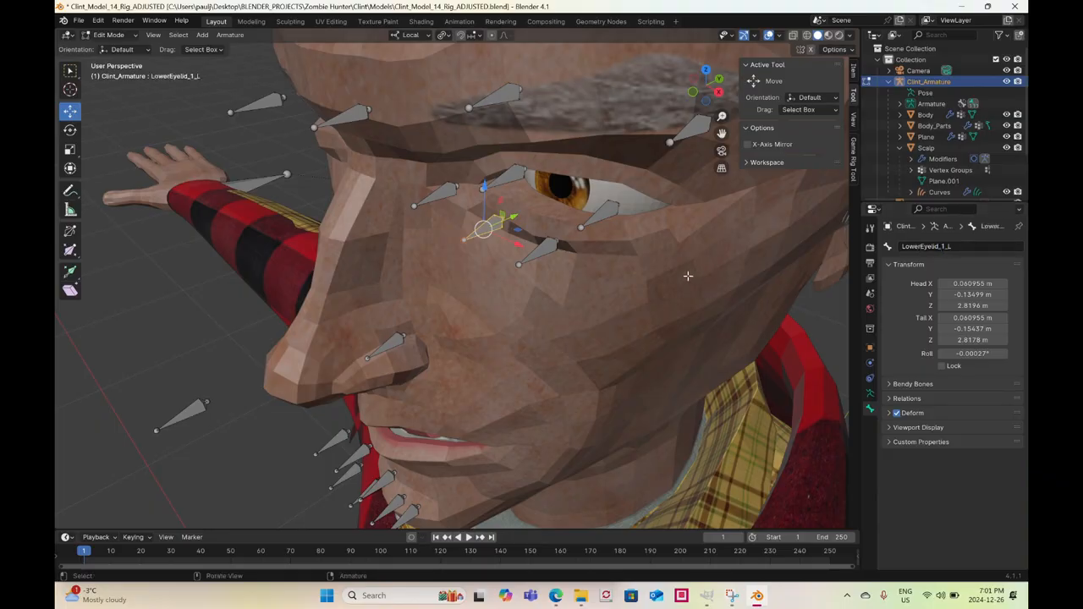
left_click(549, 249)
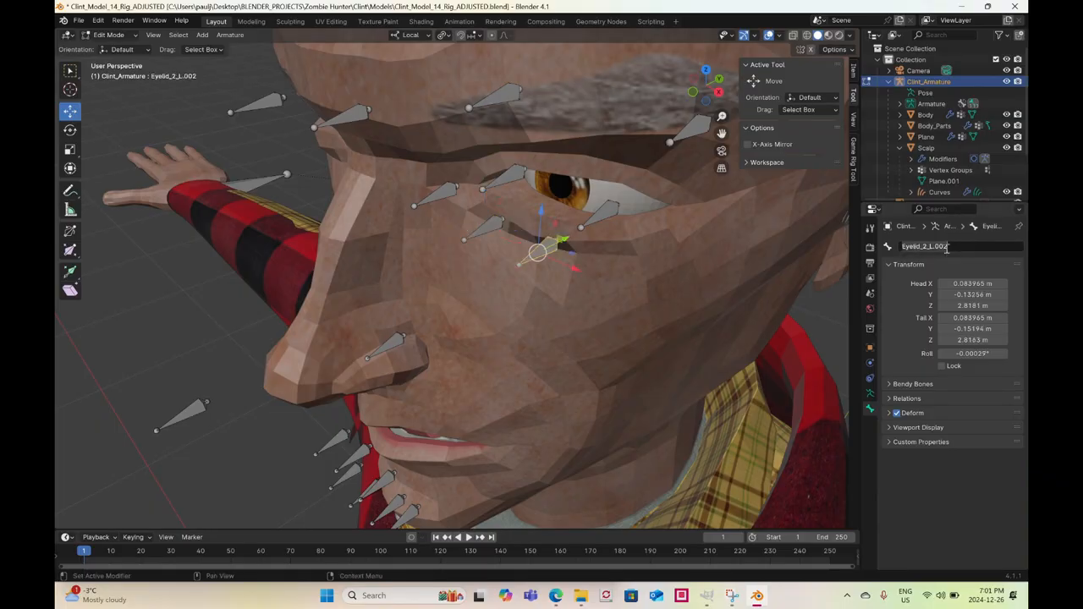
type("LowerEyelid_2_L")
key("Return")
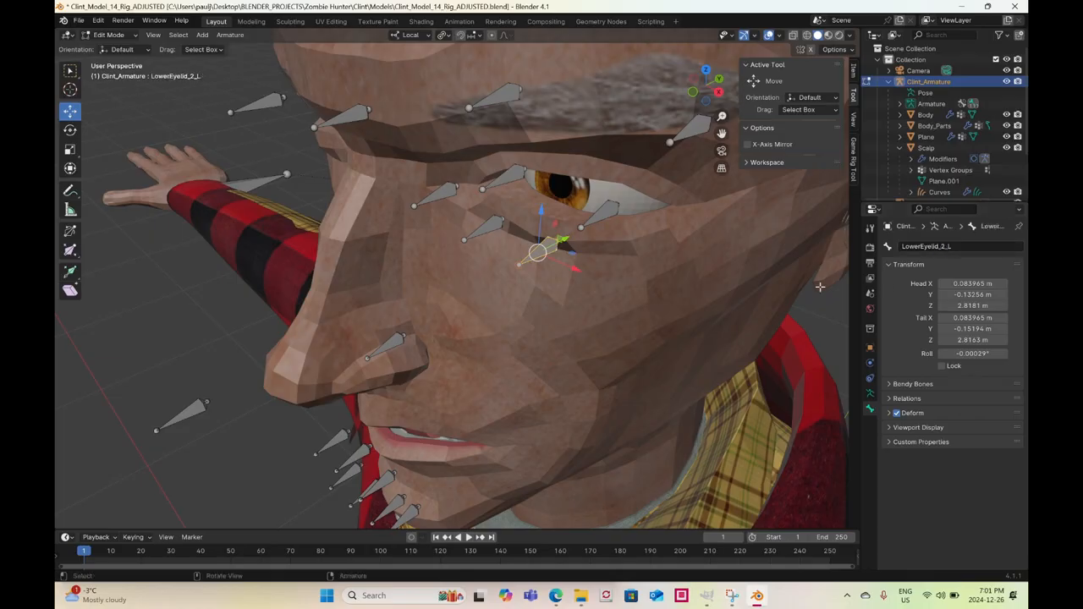
Move the first upper and lower lip bones beside the mouth's centre on the left side back along Y, closer to the lips
scroll(642, 348, "down", 4)
middle_click_drag(474, 404, 514, 331)
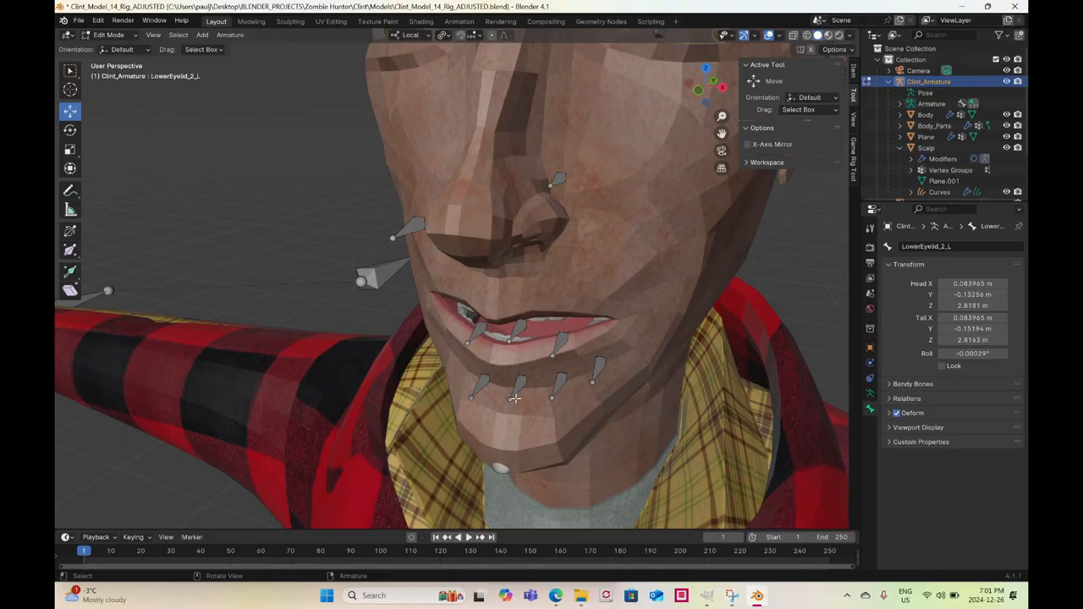
left_click(517, 329)
left_click(520, 388, "shift")
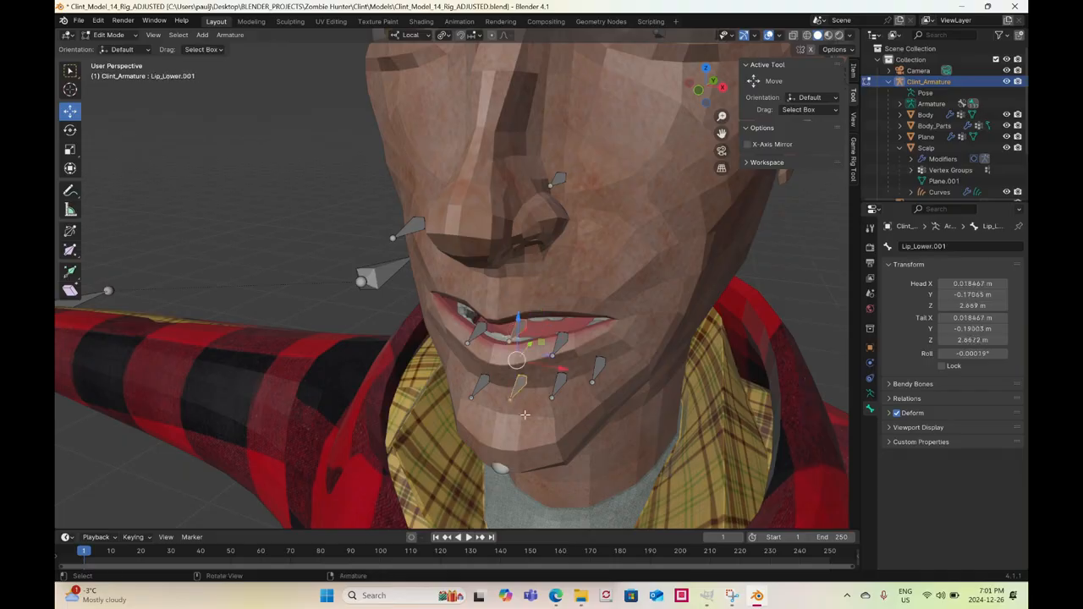
middle_click_drag(522, 392, 499, 404)
left_click_drag(508, 360, 558, 360)
left_click(522, 372)
key("ctrl+z")
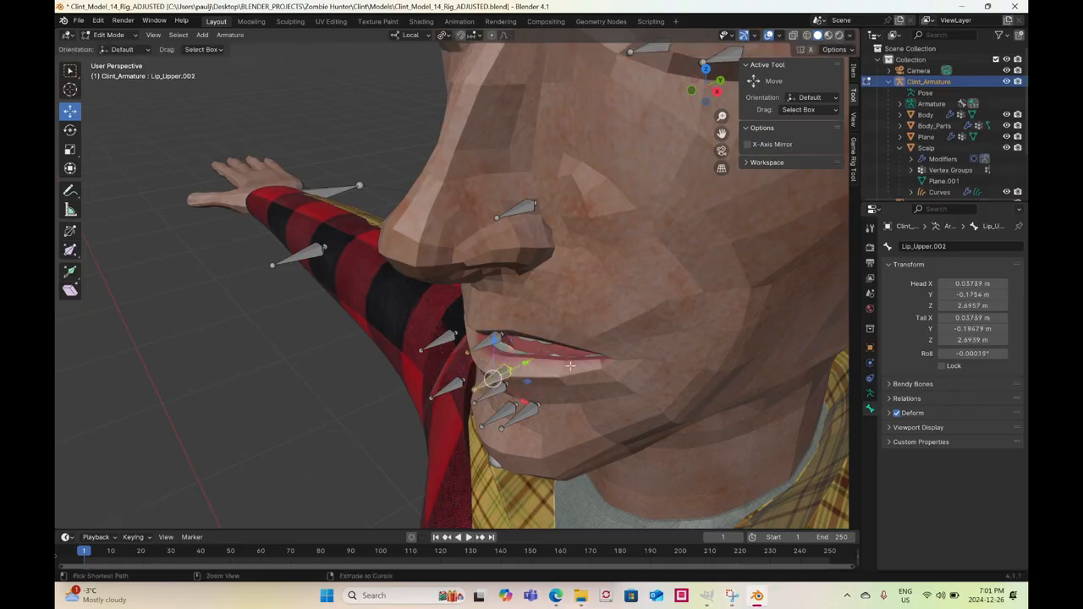
Move the second upper and lower lip bones back to about Y -0.154 m and -0.149 m, and the mouth-corner bone to about -0.135 m
middle_click_drag(570, 365, 520, 412)
left_click(577, 394, "shift")
left_click_drag(504, 390, 602, 393)
left_click(488, 423)
middle_click_drag(602, 392, 473, 357)
scroll(473, 357, "up", 5)
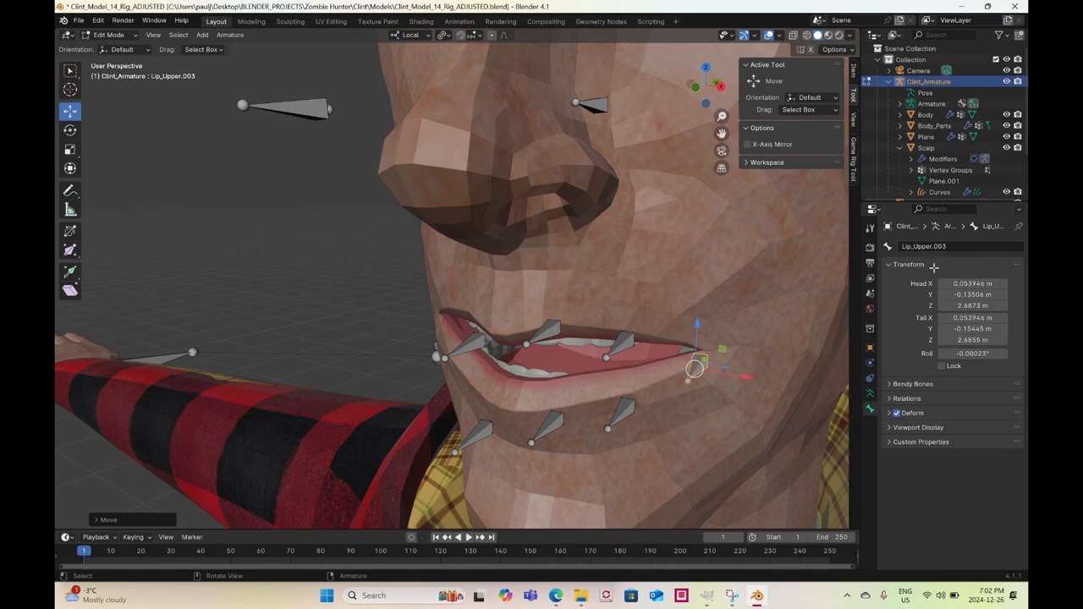
Rename the first upper-lip bone left of centre Lip_Upper_1_L and the second one Lip_Upper_2_L
left_click(957, 251)
left_click(955, 250)
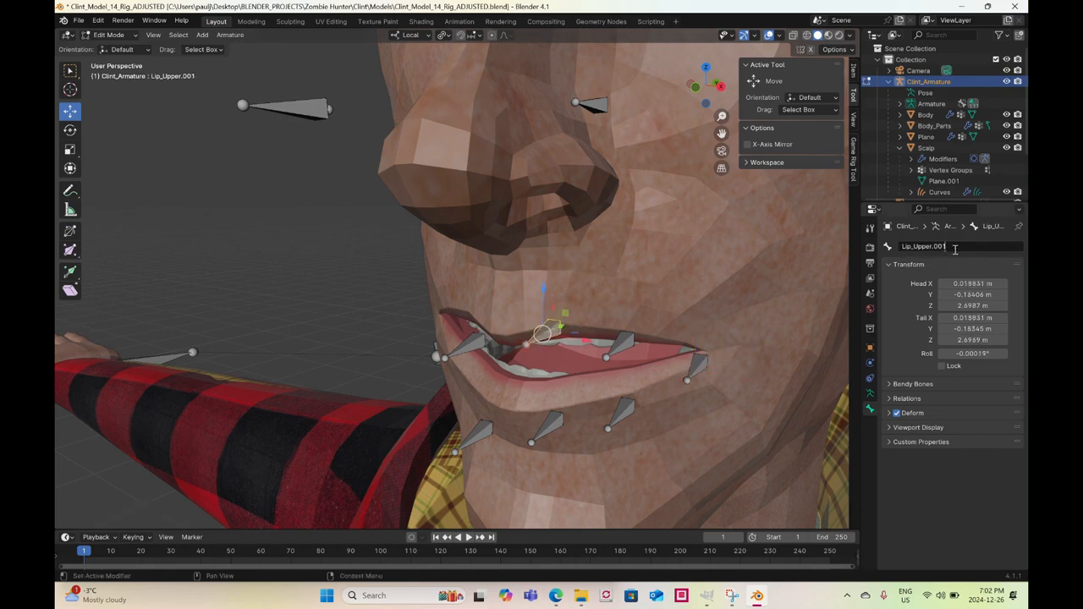
left_click_drag(955, 250, 931, 260)
type("_1_L")
key("Return")
left_click(626, 345)
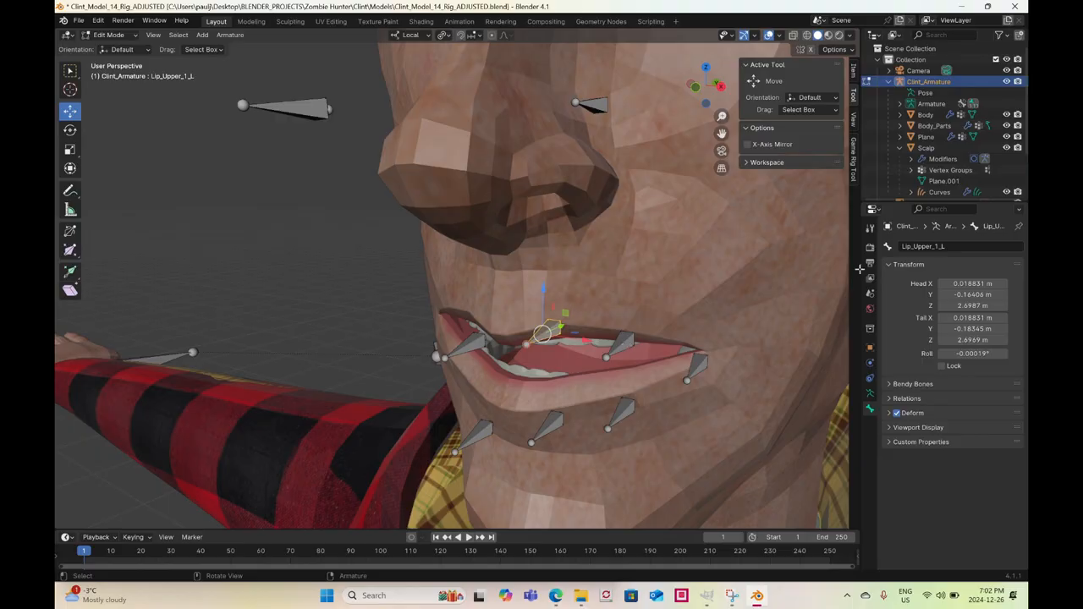
left_click_drag(950, 249, 931, 259)
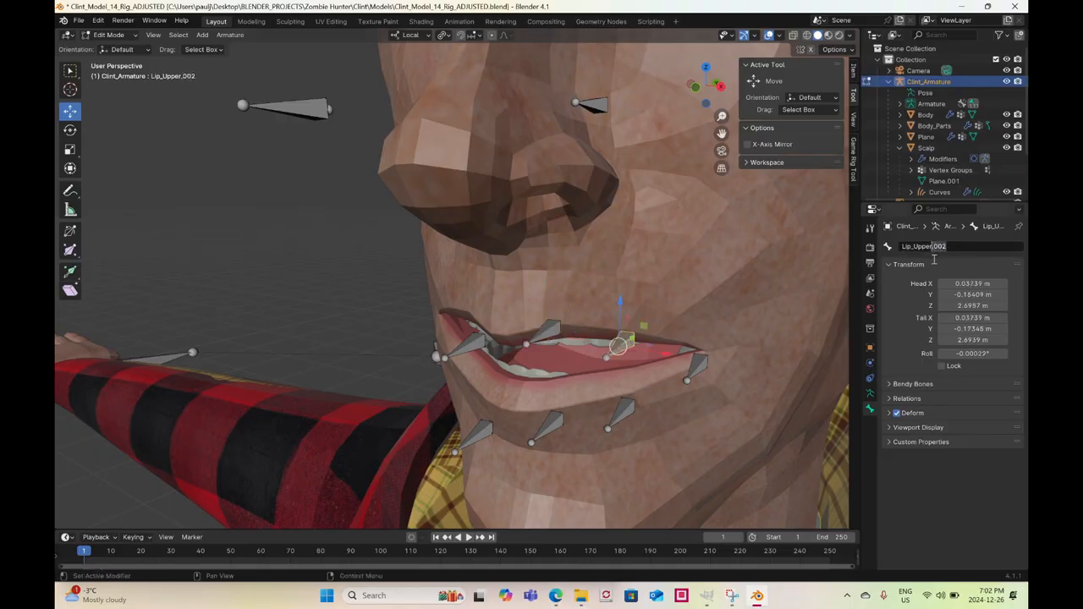
type("_2_L")
key("Return")
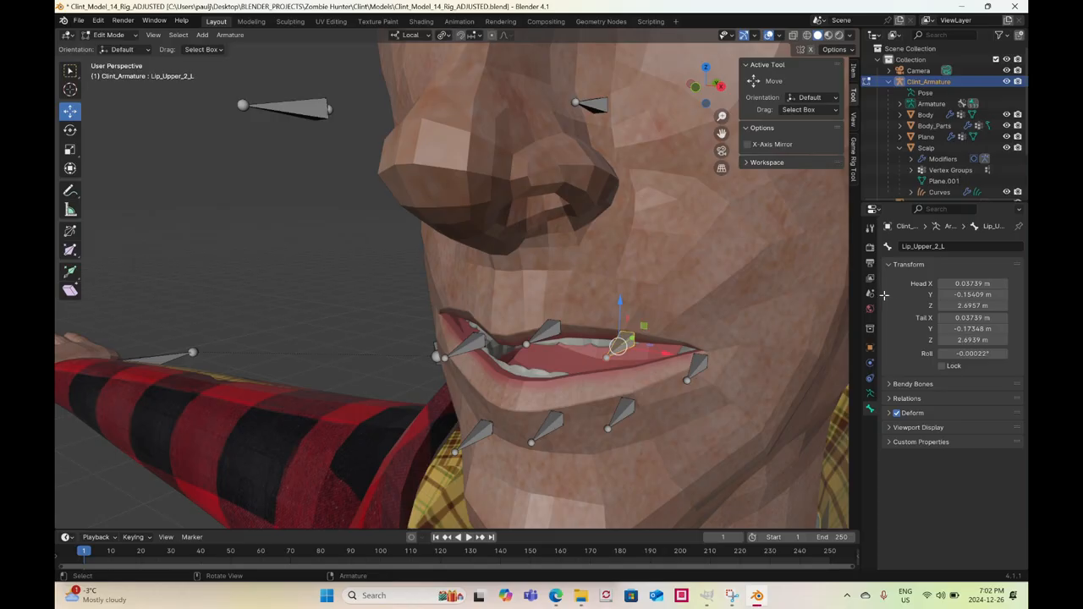
Rename the first lower-lip bone left of centre Lip_Lower_1_L and the second one Lip_Lower_2_L
double_click(952, 247)
left_click_drag(952, 246, 937, 253)
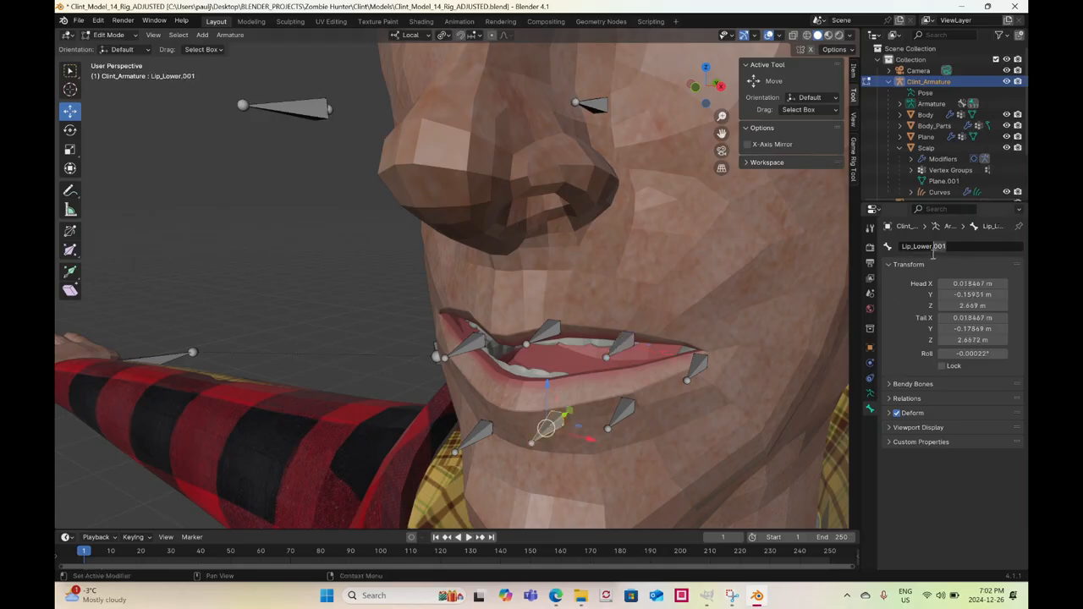
key("BackSpace")
key("BackSpace")
type("_1_L")
key("Return")
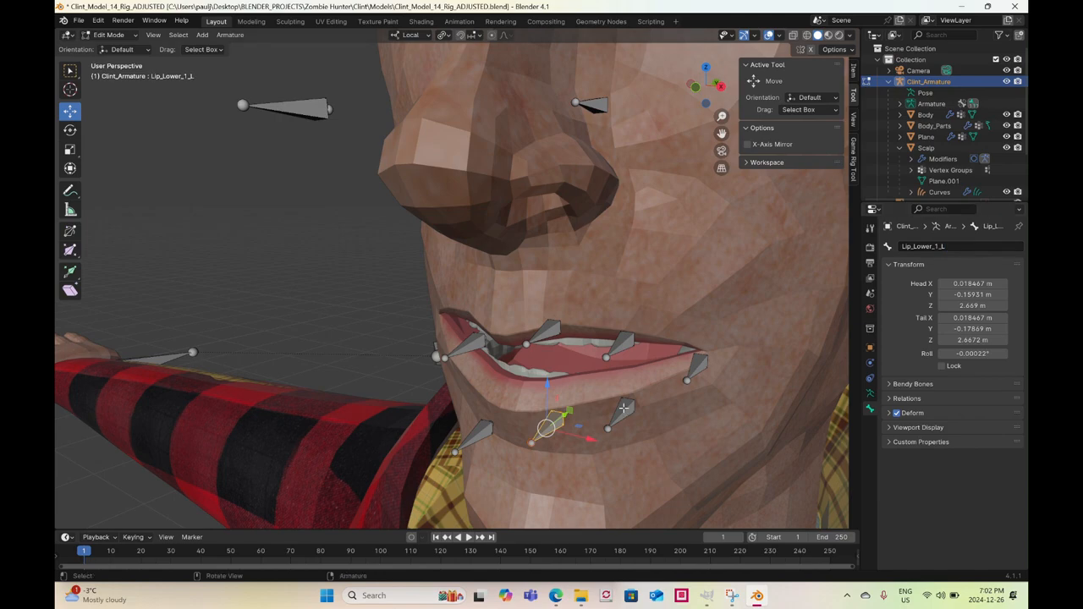
left_click(624, 408)
left_click(960, 246)
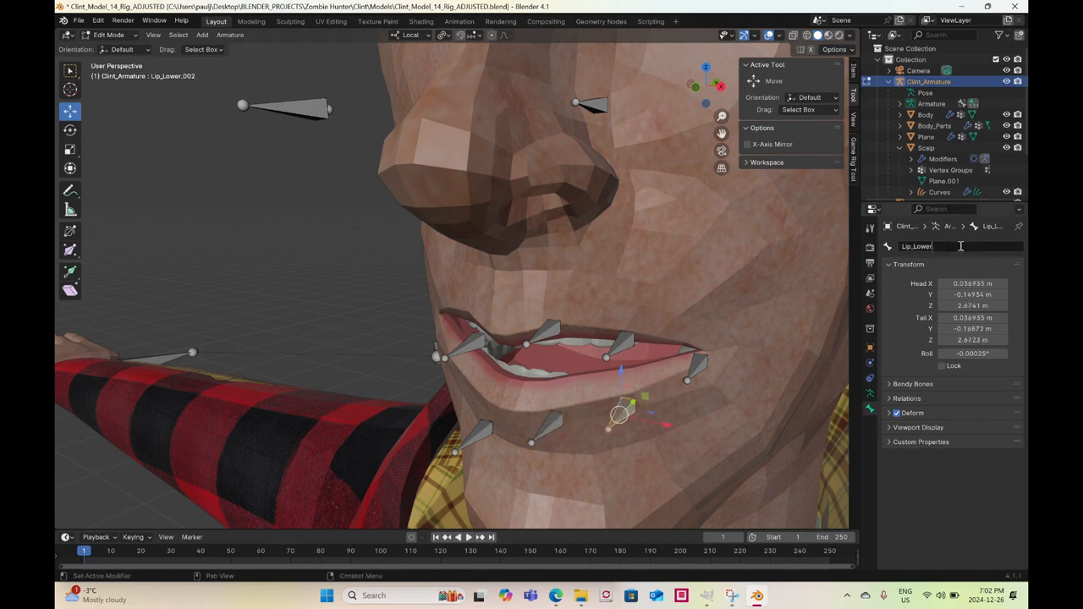
type("_2_L")
key("Return")
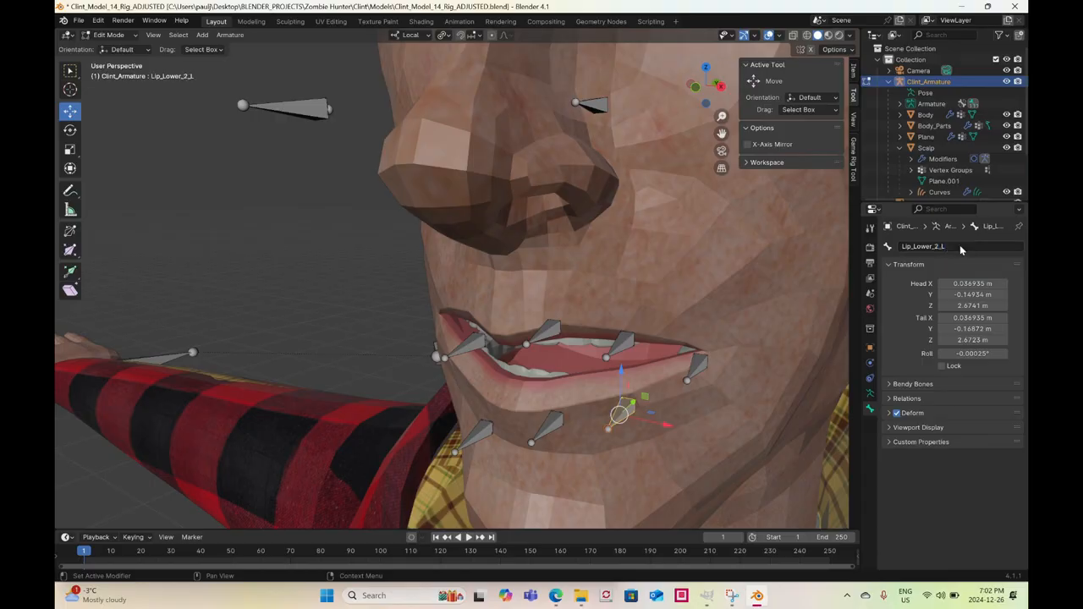
Rename the bone at the left corner of the mouth Lip_Edge_L
left_click(705, 362)
left_click(954, 245)
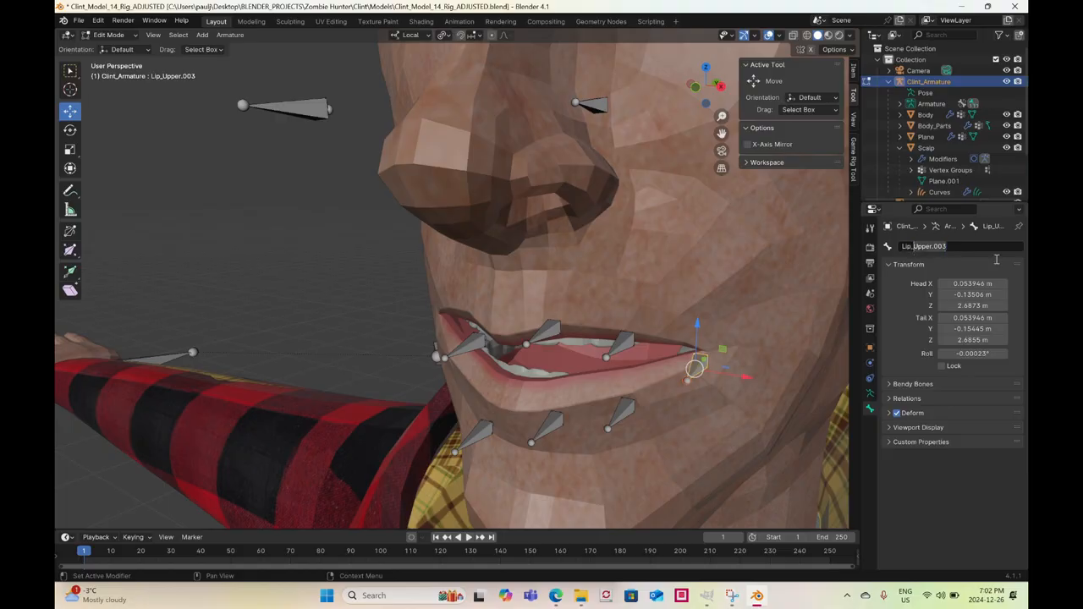
type("Edge_L")
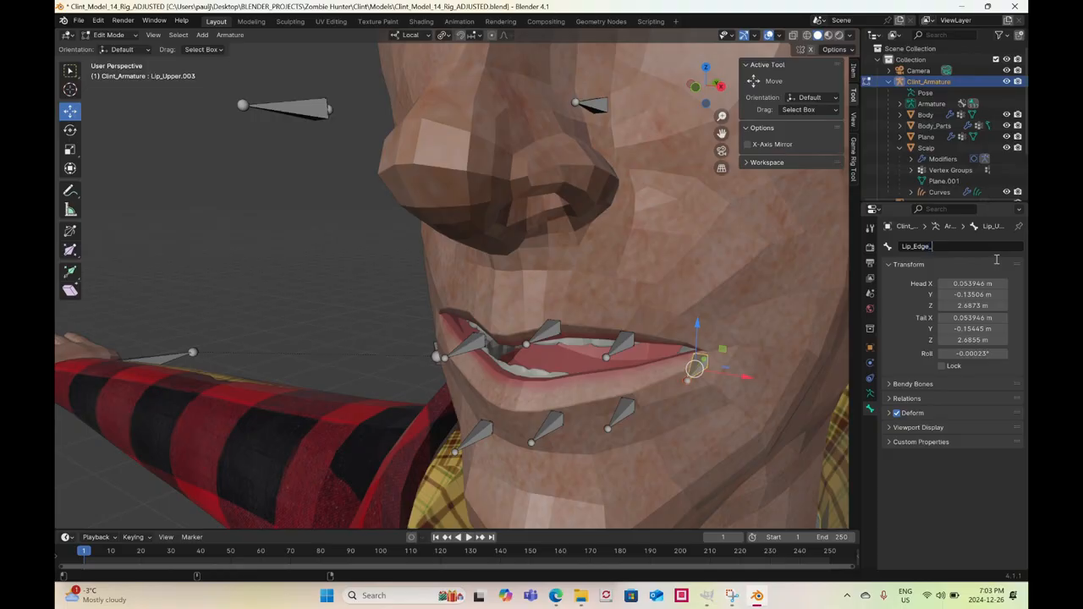
key("Return")
Select the upper and lower lip bones on the left side together with Lip_Edge_L and UpperNostril_L, leaving out the centre bones
scroll(488, 332, "down", 6)
mouse_move(488, 332)
middle_mouse_down()
mouse_move(536, 336)
mouse_move(506, 334)
middle_mouse_up()
scroll(525, 349, "up", 3)
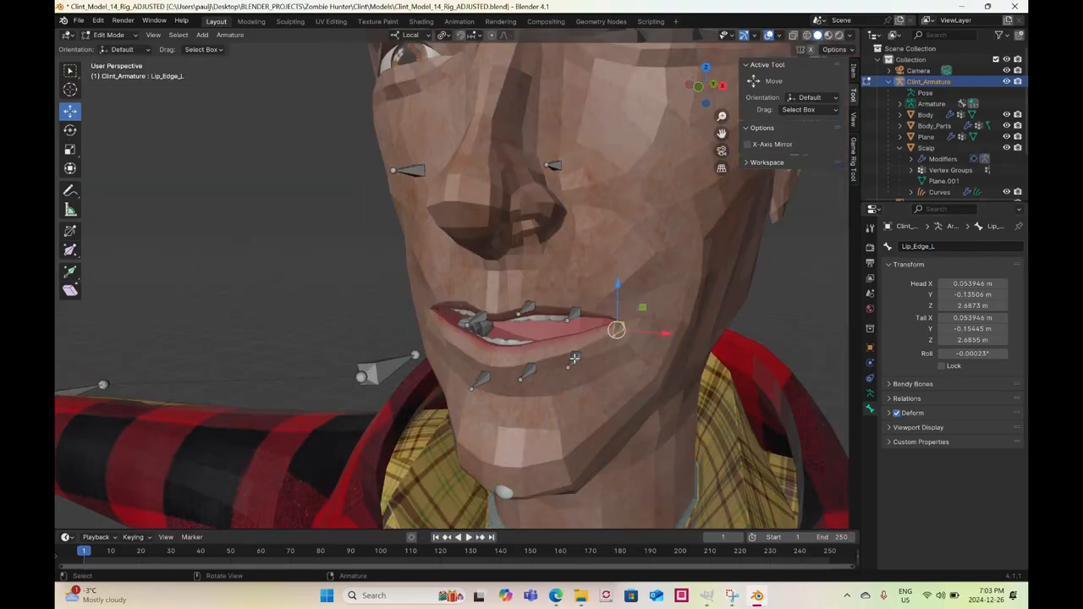
left_click(574, 358)
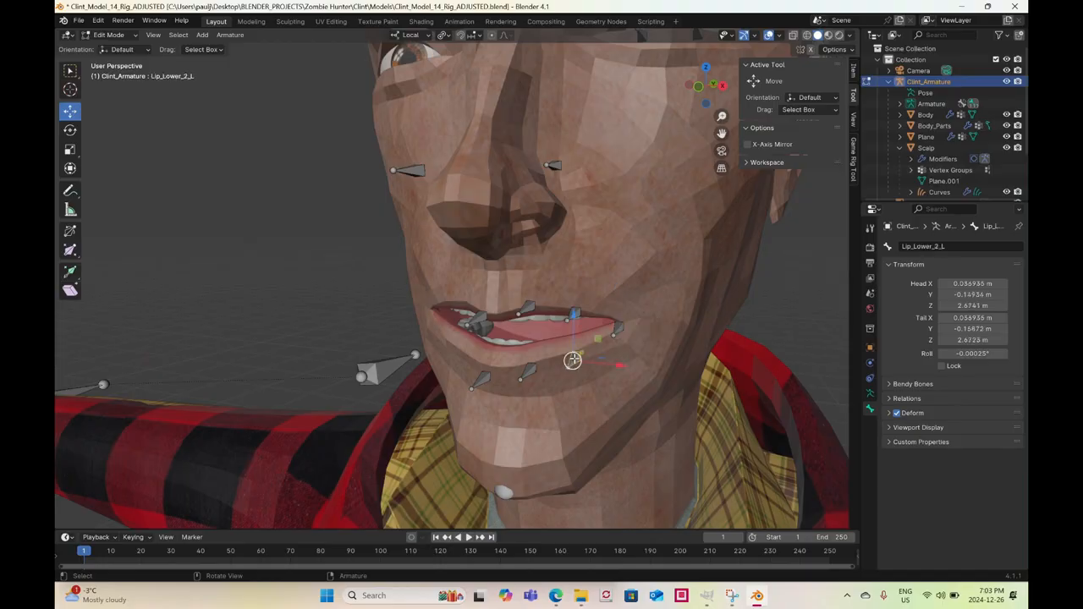
left_click(485, 378)
scroll(499, 365, "down", 3)
mouse_move(507, 355)
middle_mouse_down()
mouse_move(524, 357)
mouse_move(506, 342)
middle_mouse_up()
scroll(505, 339, "up", 3)
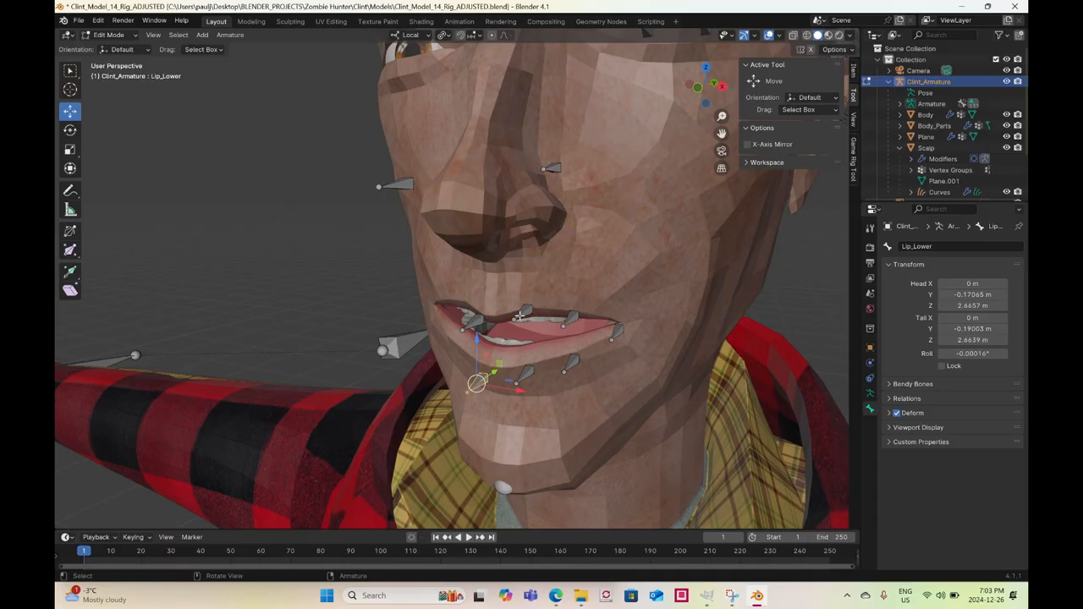
left_click(524, 315)
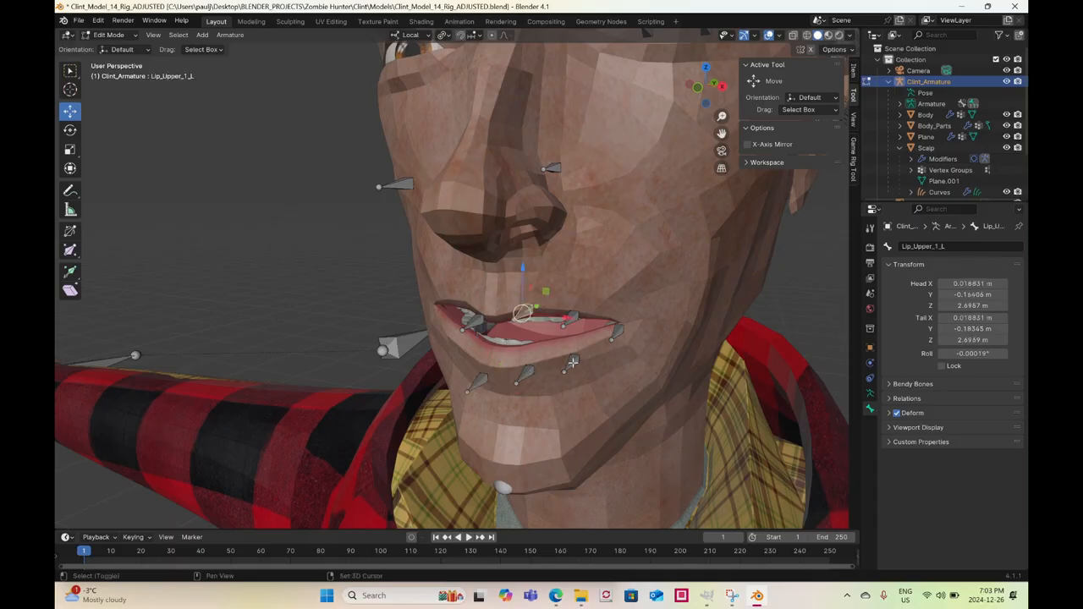
left_click(525, 373, "shift")
left_click(572, 362, "shift")
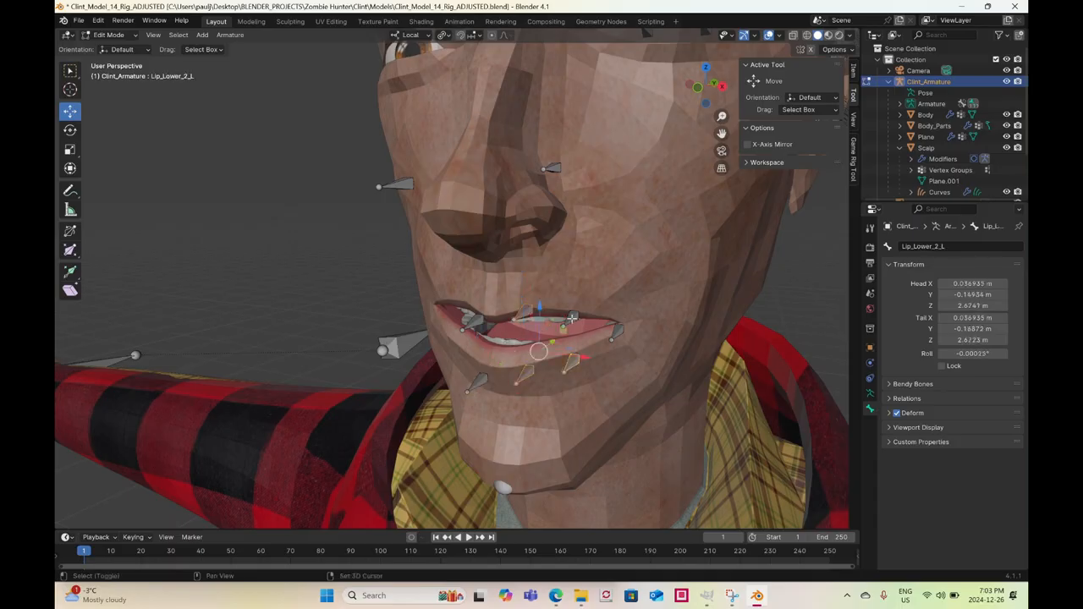
left_click(617, 330, "shift")
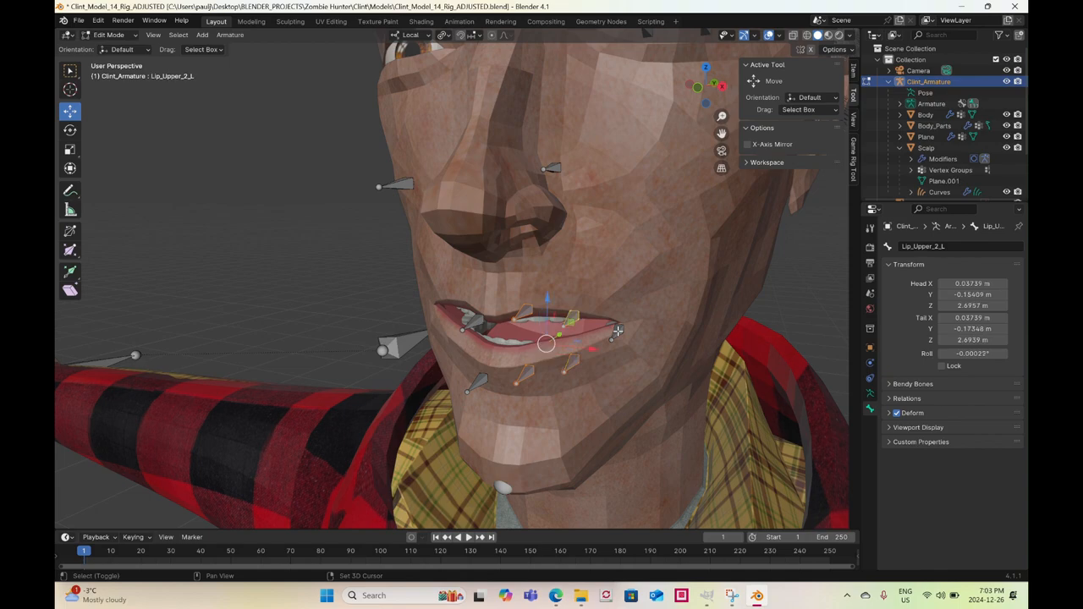
left_click(554, 168, "shift")
Add the three left brow bones, the three upper-eyelid bones and the two lower-eyelid bones to the selection
middle_click_drag(621, 205, 499, 414, "shift")
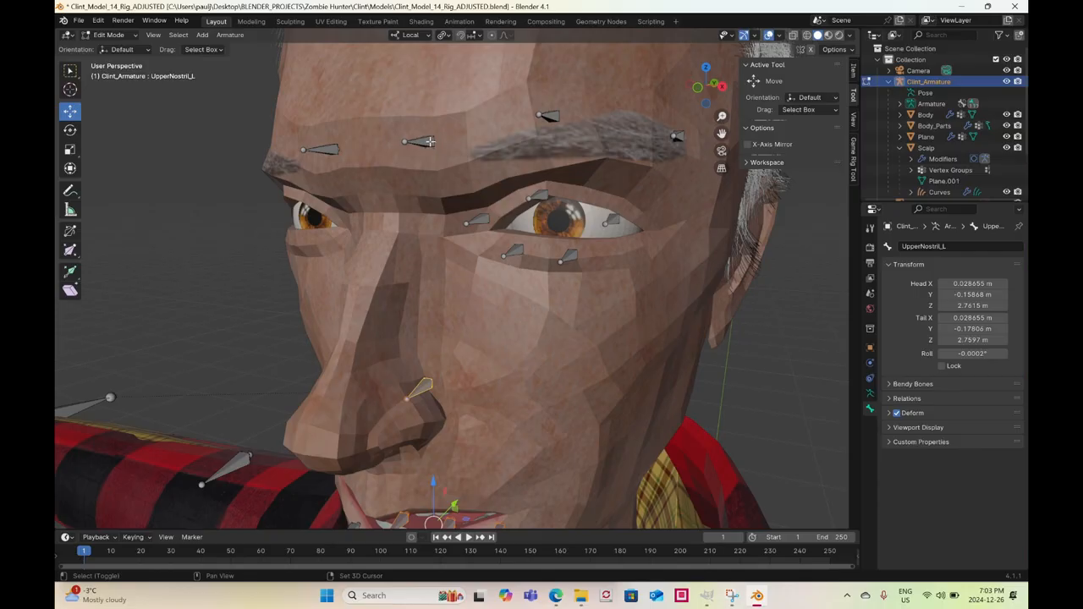
scroll(433, 198, "down", 5)
mouse_move(440, 205)
middle_mouse_down()
mouse_move(458, 224)
mouse_move(440, 225)
middle_mouse_up()
scroll(440, 225, "up", 3)
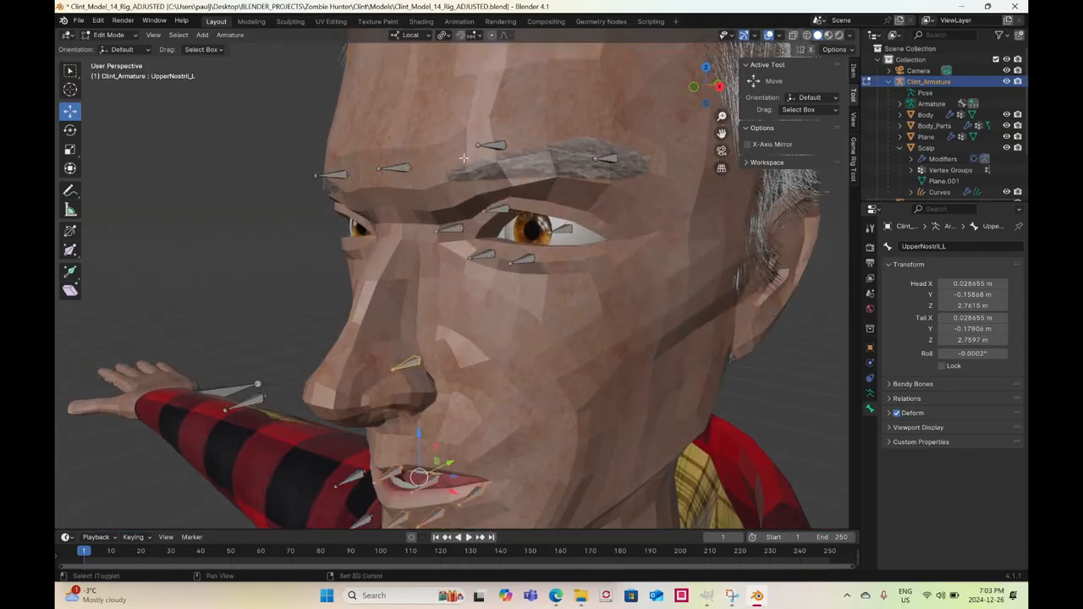
left_click(394, 167)
left_click(492, 145, "shift")
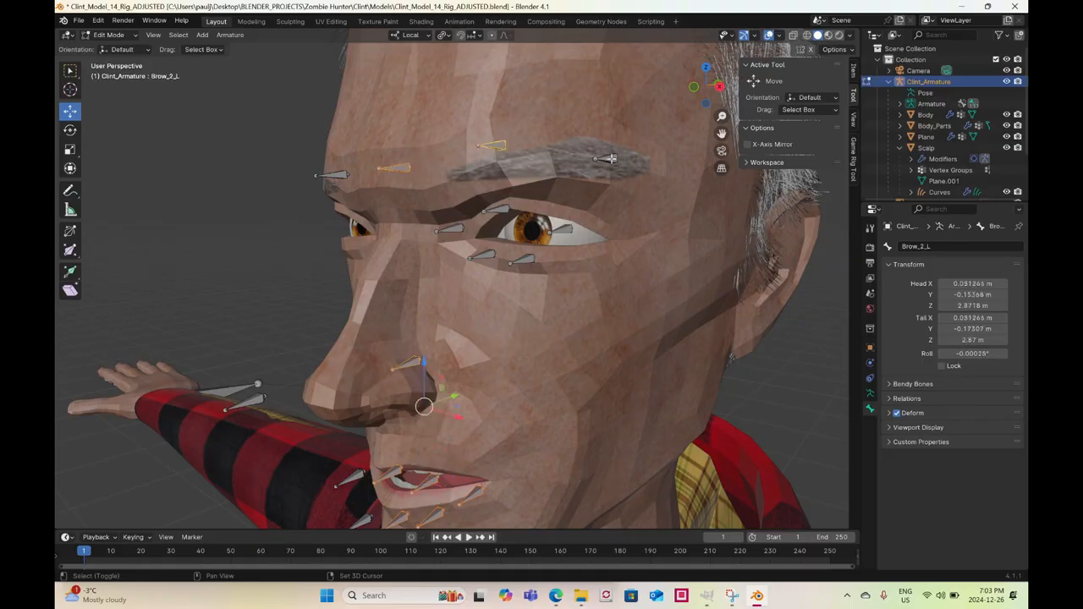
left_click(605, 158, "shift")
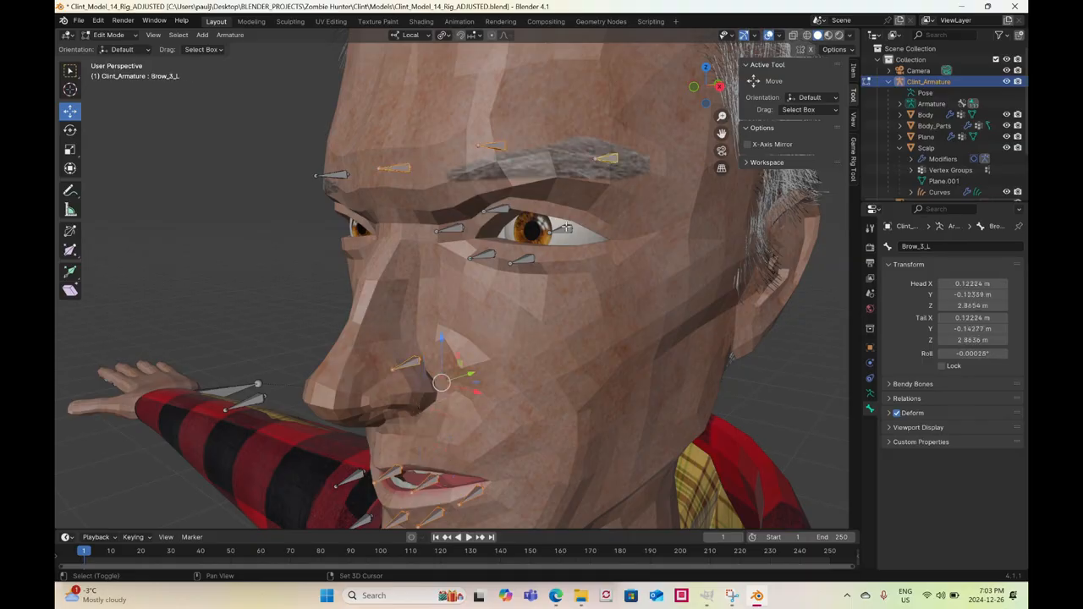
left_click(528, 261, "shift")
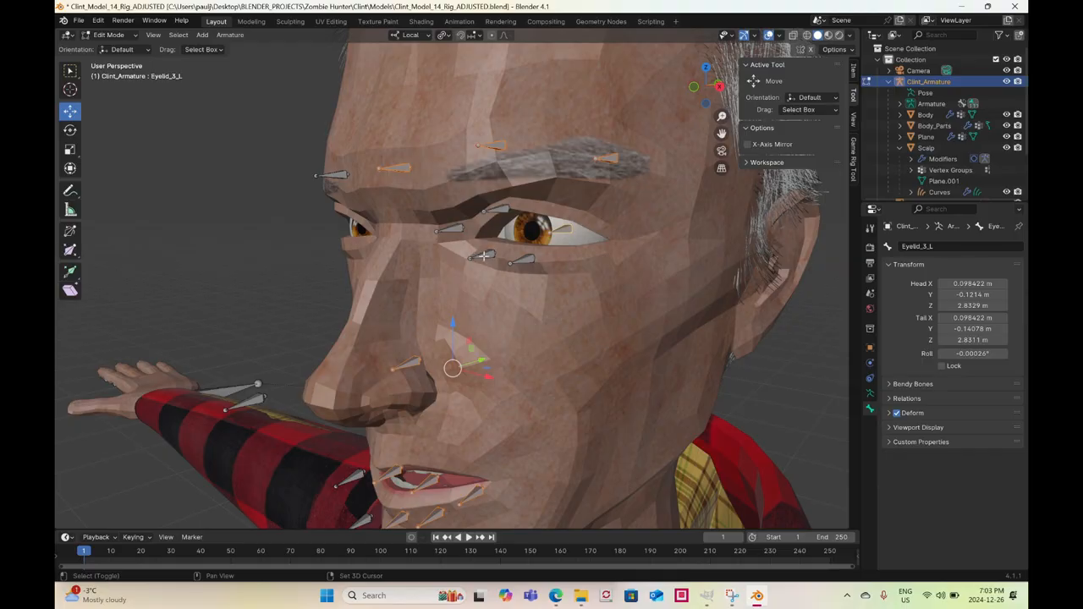
left_click(483, 254, "shift")
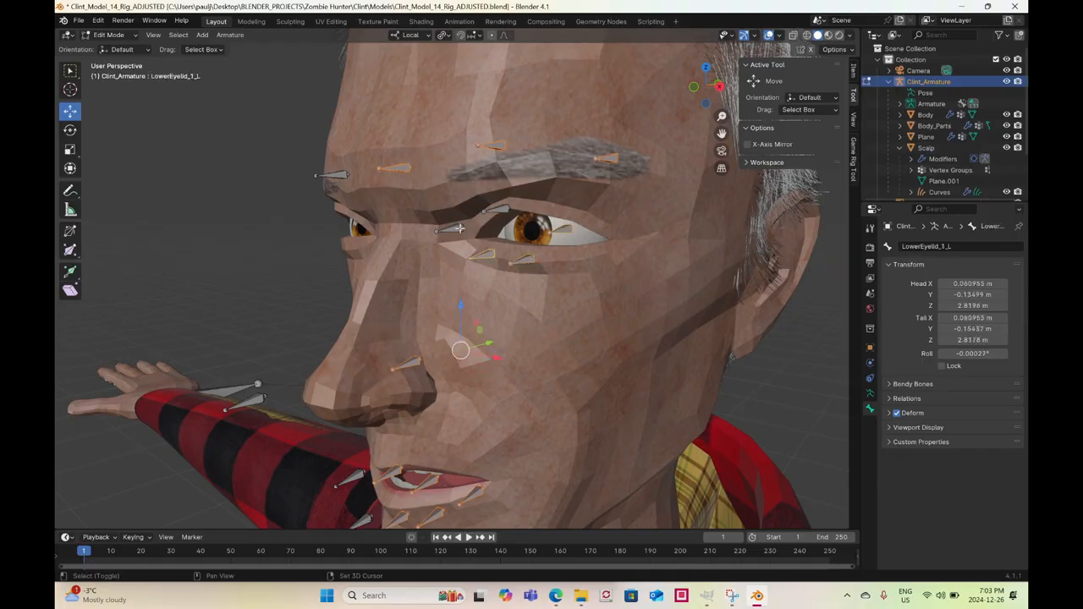
left_click(501, 209, "shift")
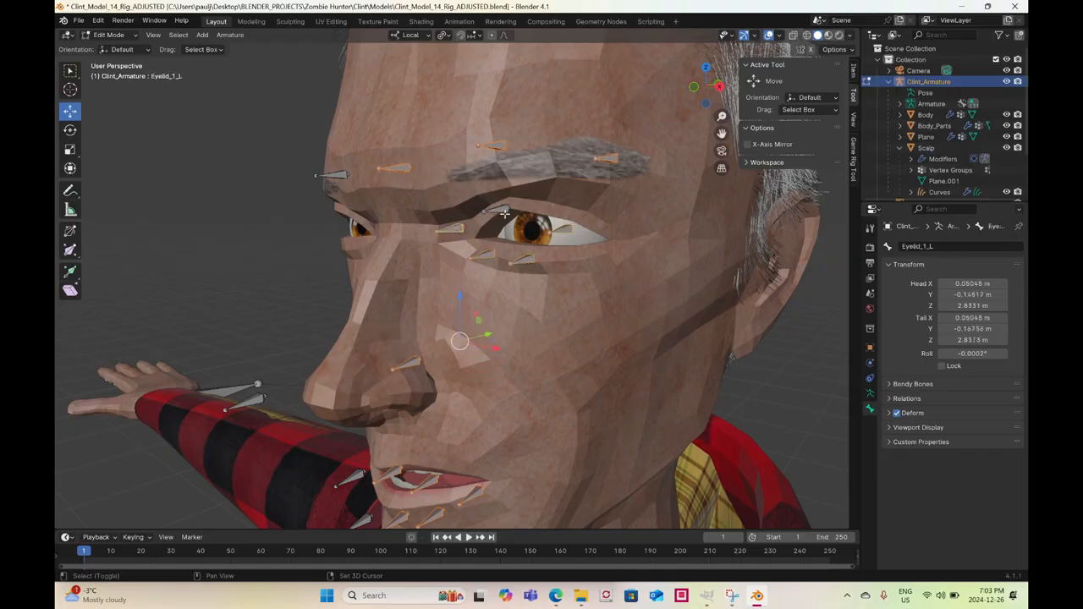
left_click(505, 213, "shift")
Set the transform pivot point to the 3D Cursor
mouse_move(504, 213)
middle_mouse_down()
mouse_move(501, 227)
mouse_move(492, 209)
middle_mouse_up()
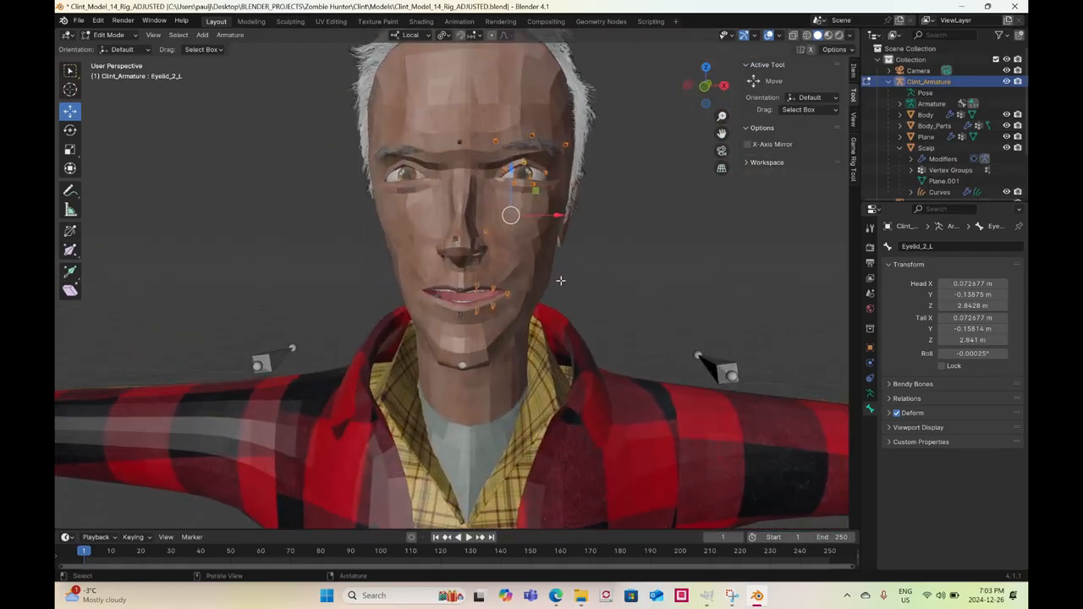
key("period")
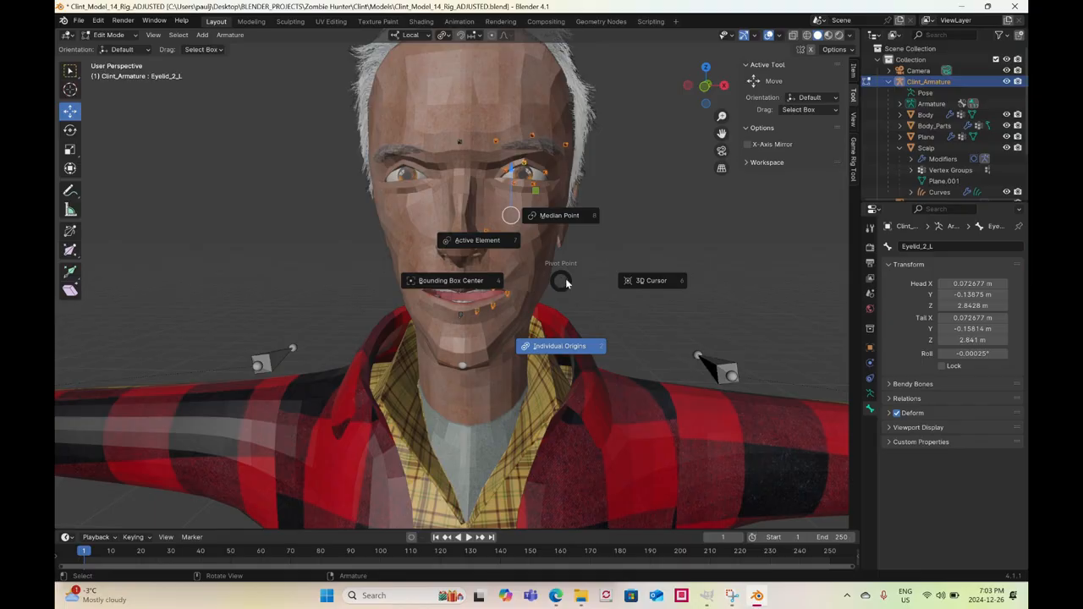
left_click(662, 282)
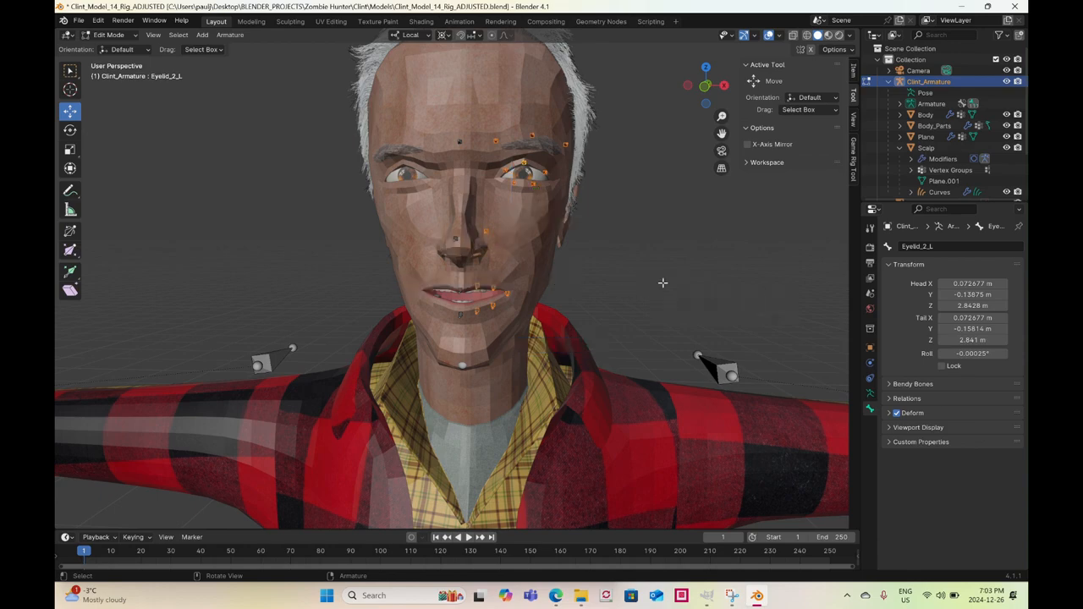
Duplicate the selected left-side facial bones in place, without any offset
scroll(613, 294, "down", 10)
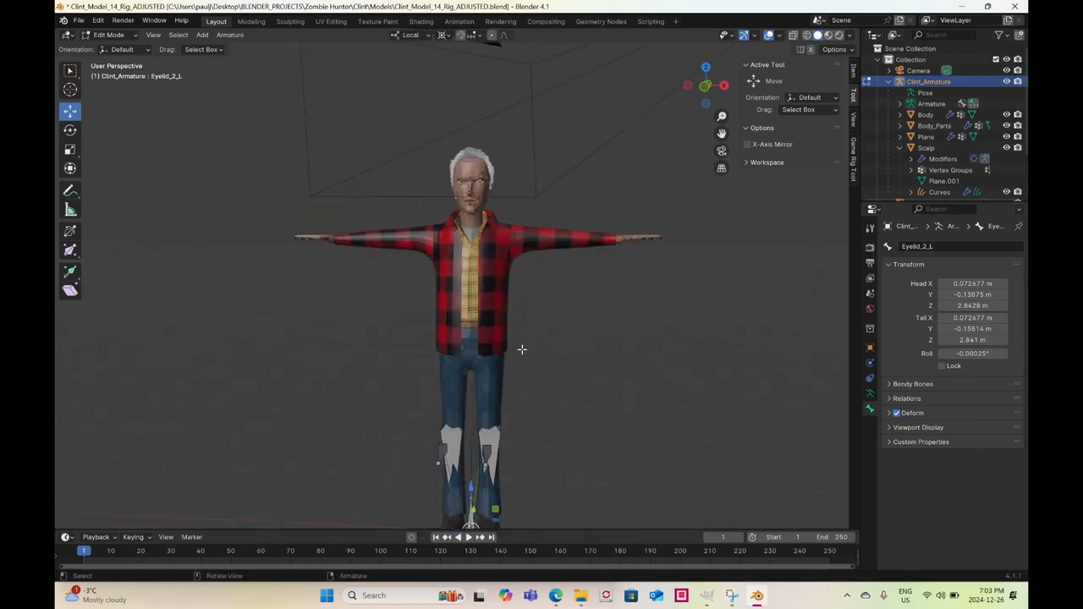
scroll(521, 350, "down", 3)
middle_click_drag(522, 349, 517, 401)
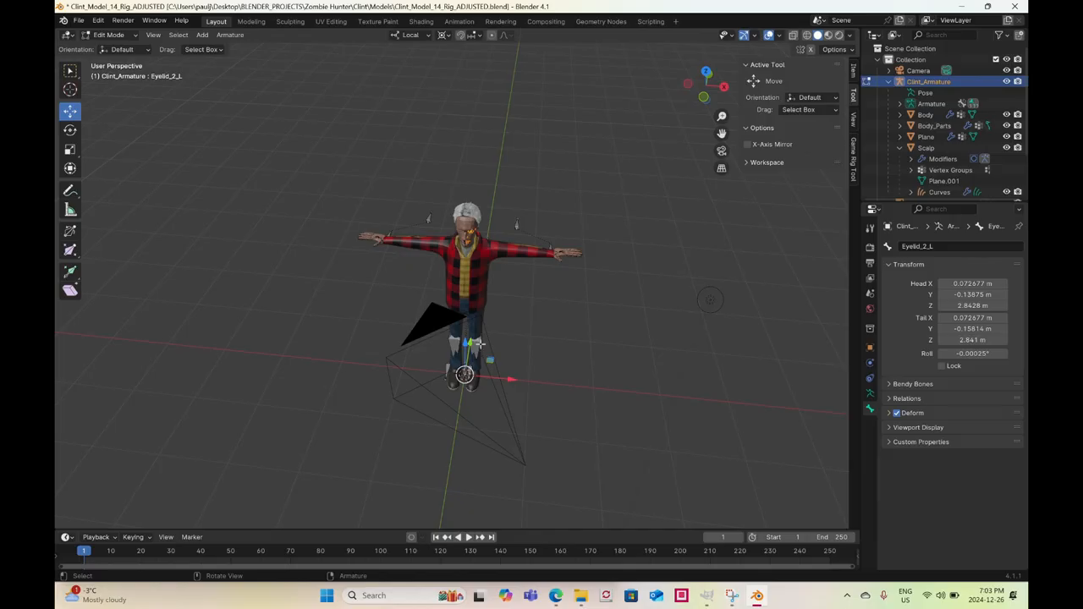
scroll(480, 344, "up", 5)
key("shift")
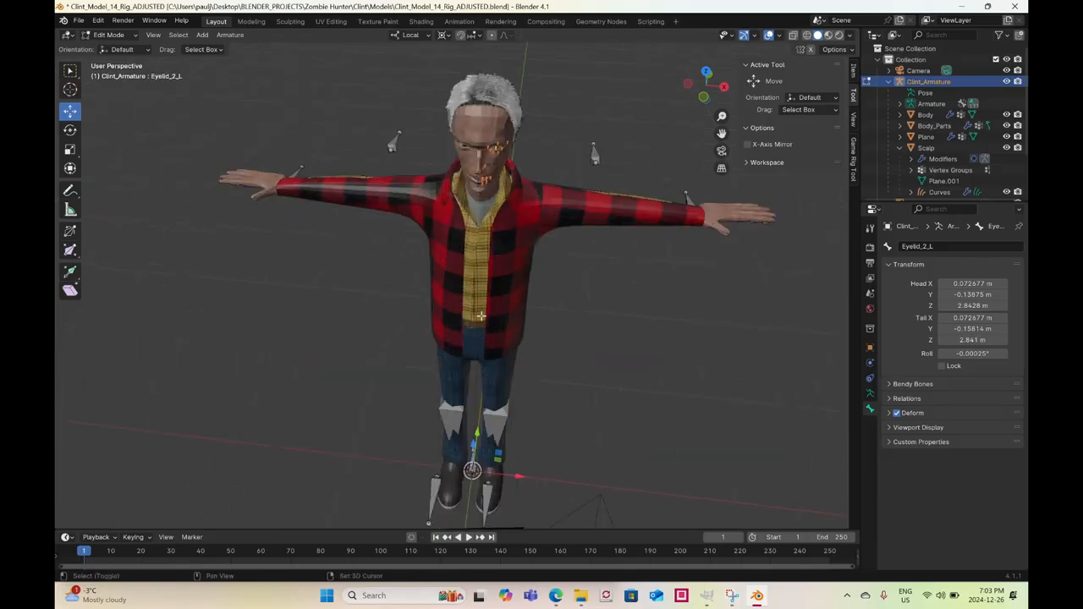
key("shift+d")
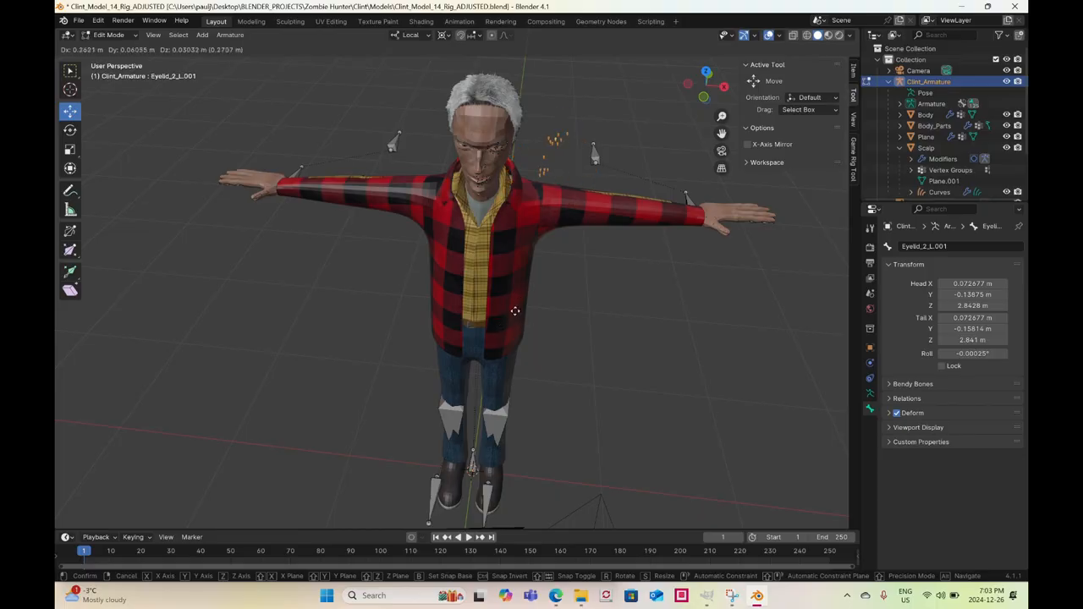
right_click(515, 310)
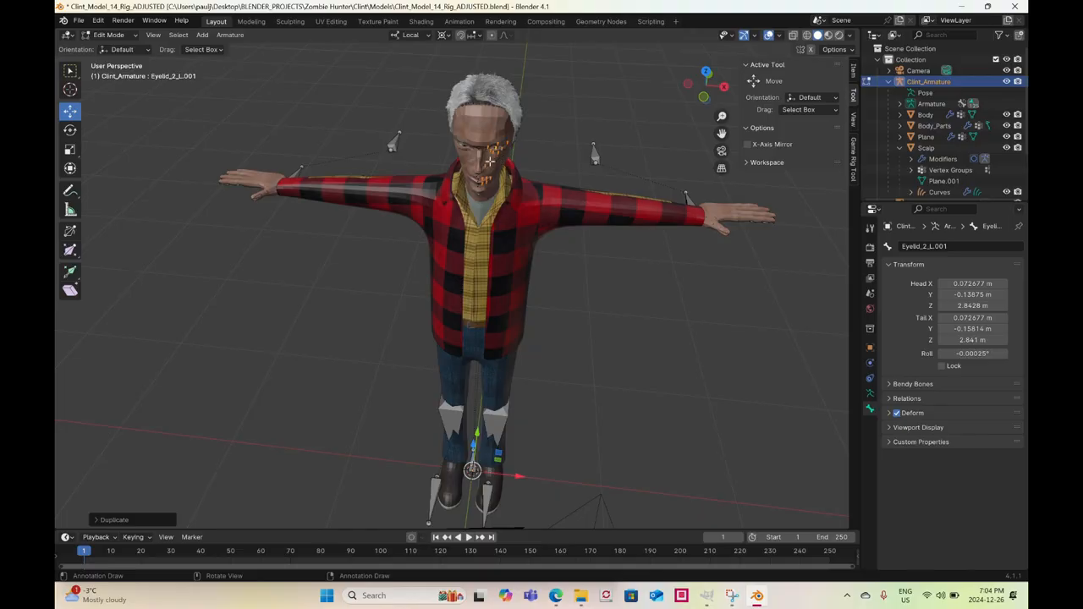
Mirror the duplicated facial bones along the X axis onto the right side of the face
scroll(489, 161, "up", 6)
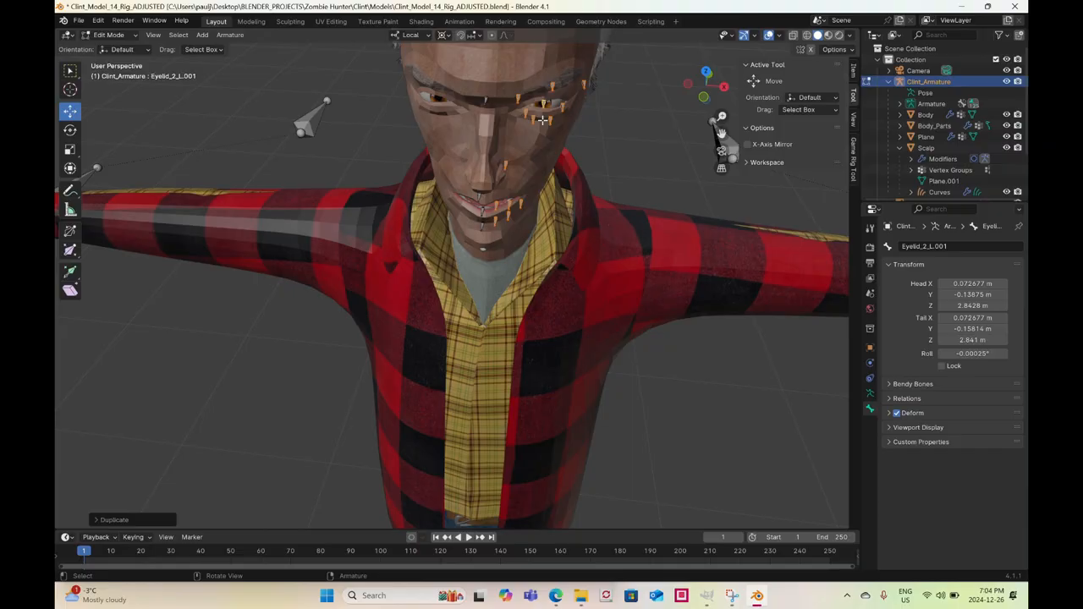
key("ctrl+m")
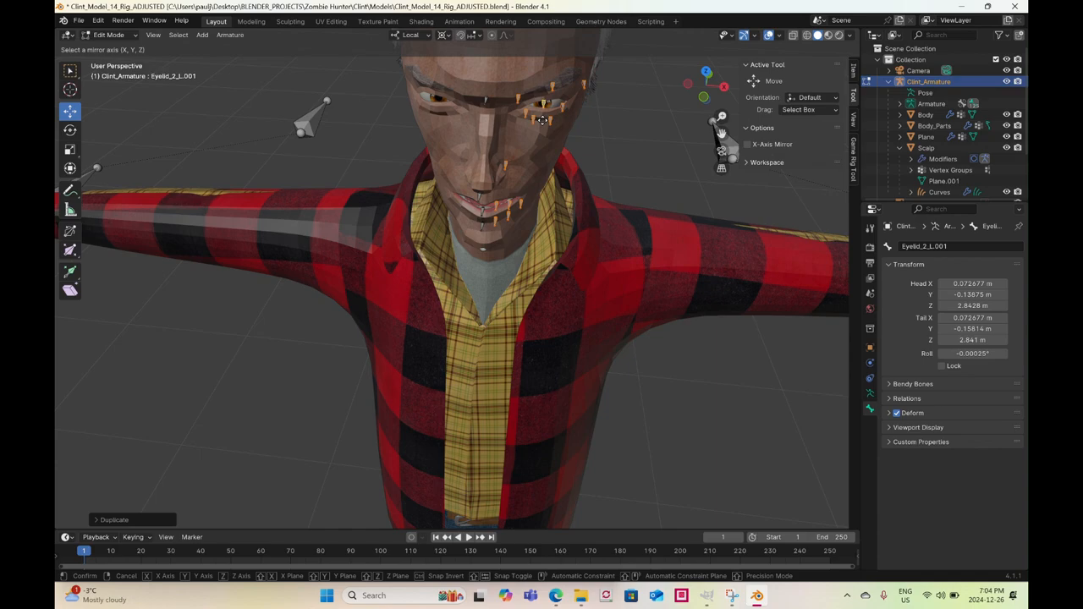
key("x")
key("Return")
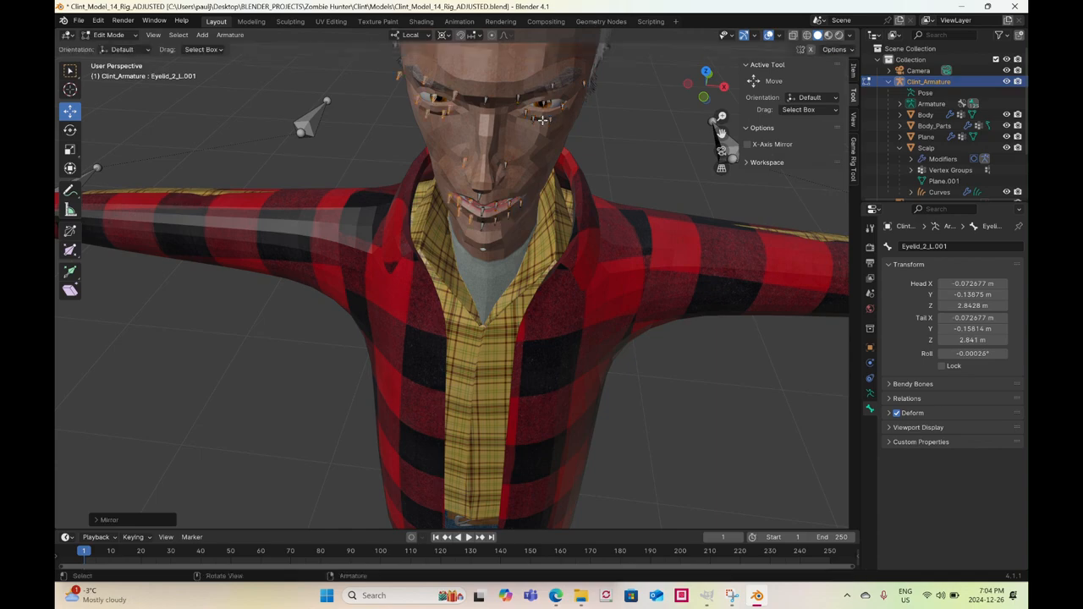
Rename the mirrored inner brow bone on the right side of the face as Brow_1_R
scroll(534, 171, "down", 4)
middle_click_drag(510, 222, 542, 279)
scroll(496, 190, "up", 4)
scroll(459, 238, "up", 4)
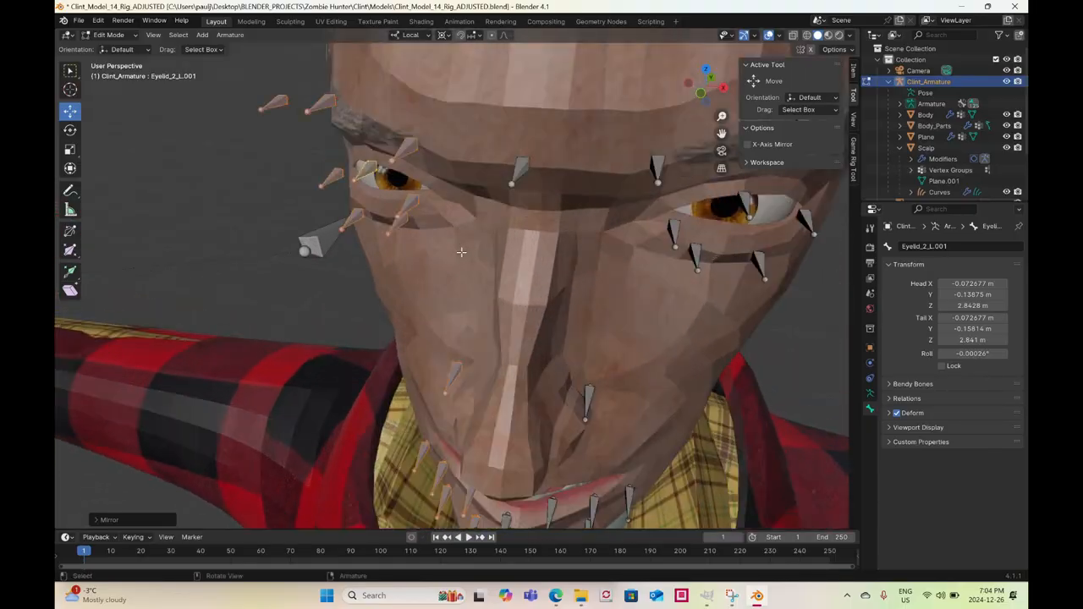
left_click(409, 148)
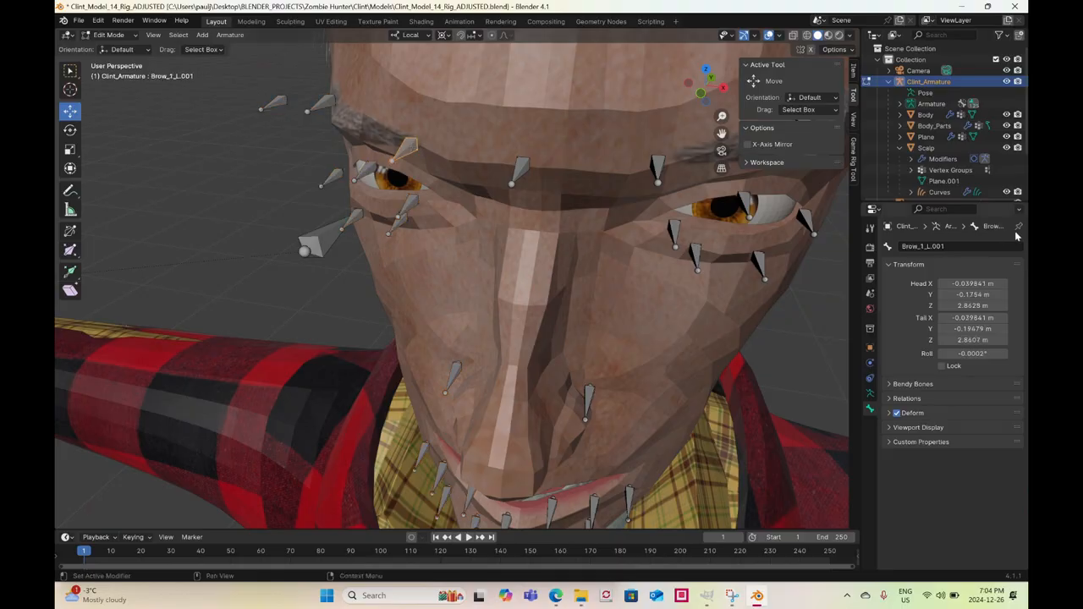
left_click(955, 245)
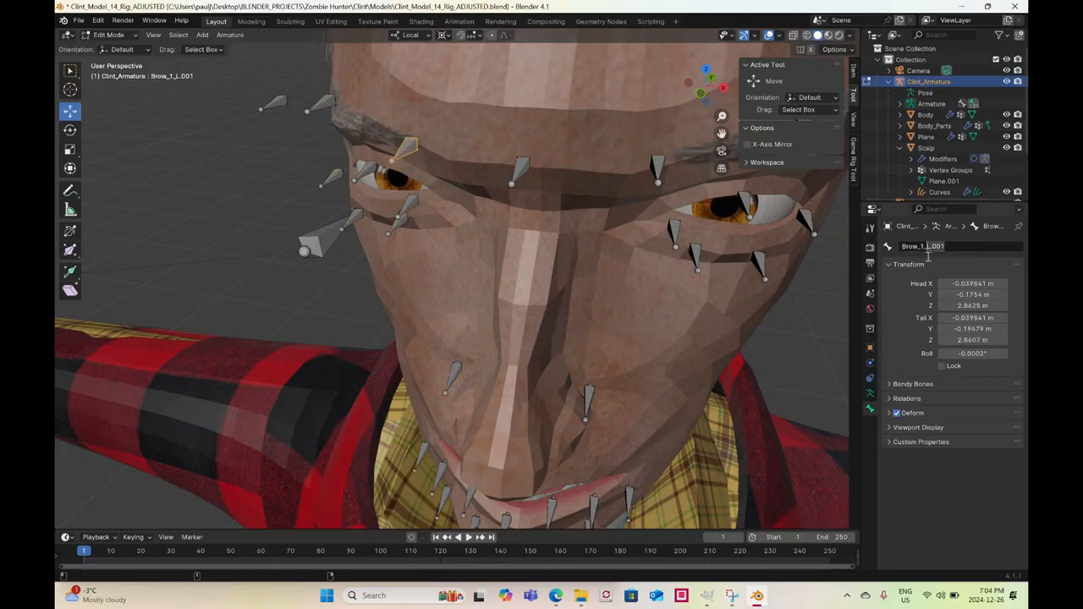
key("BackSpace")
key("BackSpace")
key("BackSpace")
key("BackSpace")
key("BackSpace")
type("R")
key("Return")
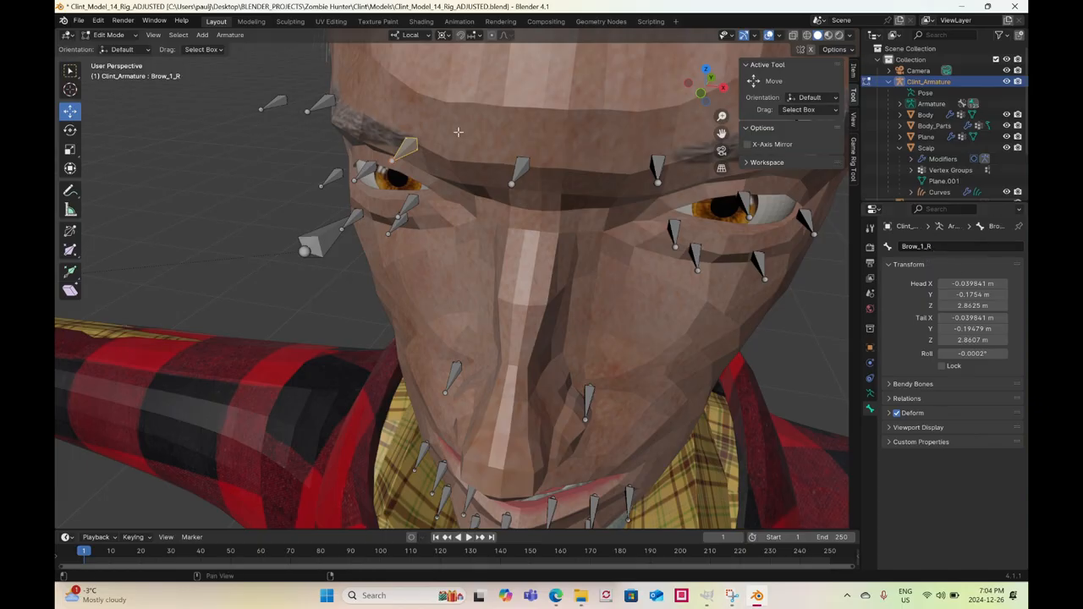
Rename the mirrored middle brow bone as Brow_2_R
left_click(324, 104)
left_click(941, 245)
key("BackSpace")
key("BackSpace")
key("BackSpace")
key("BackSpace")
key("BackSpace")
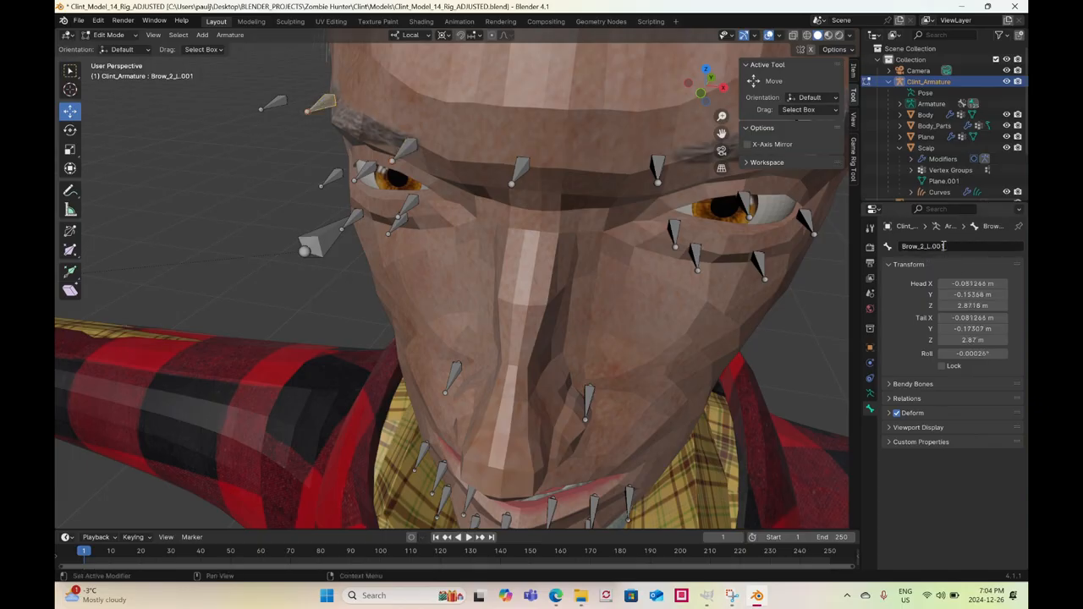
type("R")
key("Return")
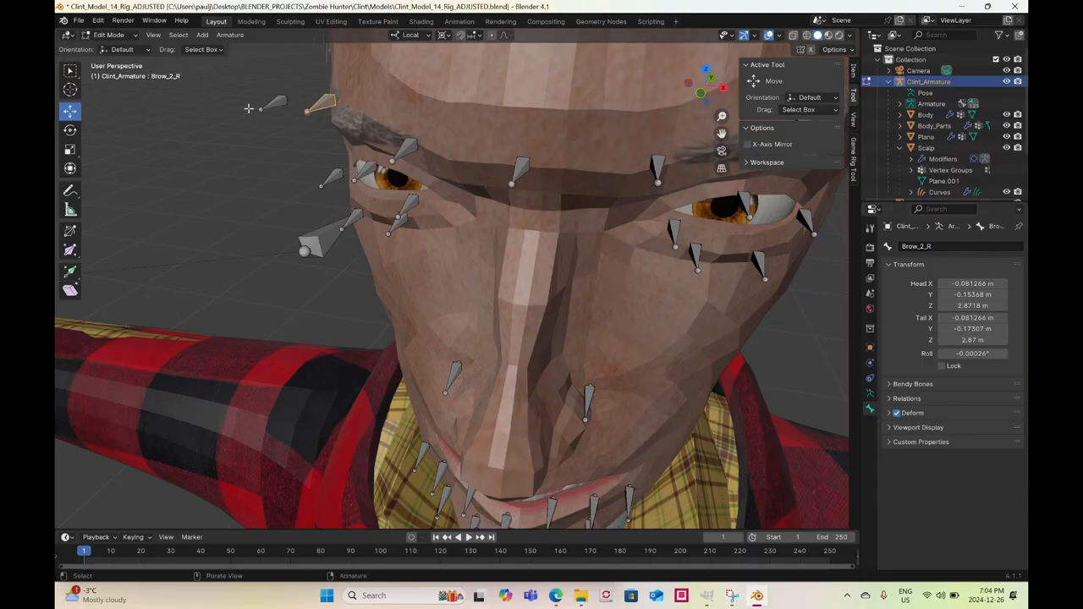
Rename the mirrored outer brow bone as Brow_3_R
left_click(274, 104)
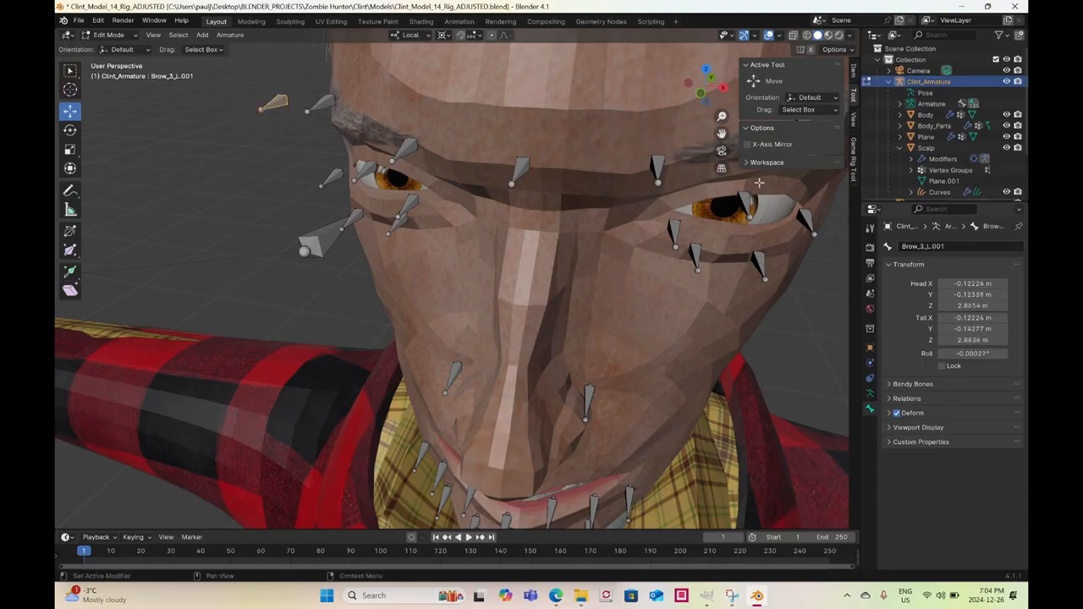
left_click(963, 247)
left_click_drag(961, 248, 937, 256)
key("BackSpace")
key("BackSpace")
type("R")
key("Return")
Rename the mirrored upper-eyelid bone at the inner corner of the right eye as Eyelid_R
mouse_move(506, 203)
middle_mouse_down()
mouse_move(485, 206)
mouse_move(493, 198)
middle_mouse_up()
left_click(493, 144)
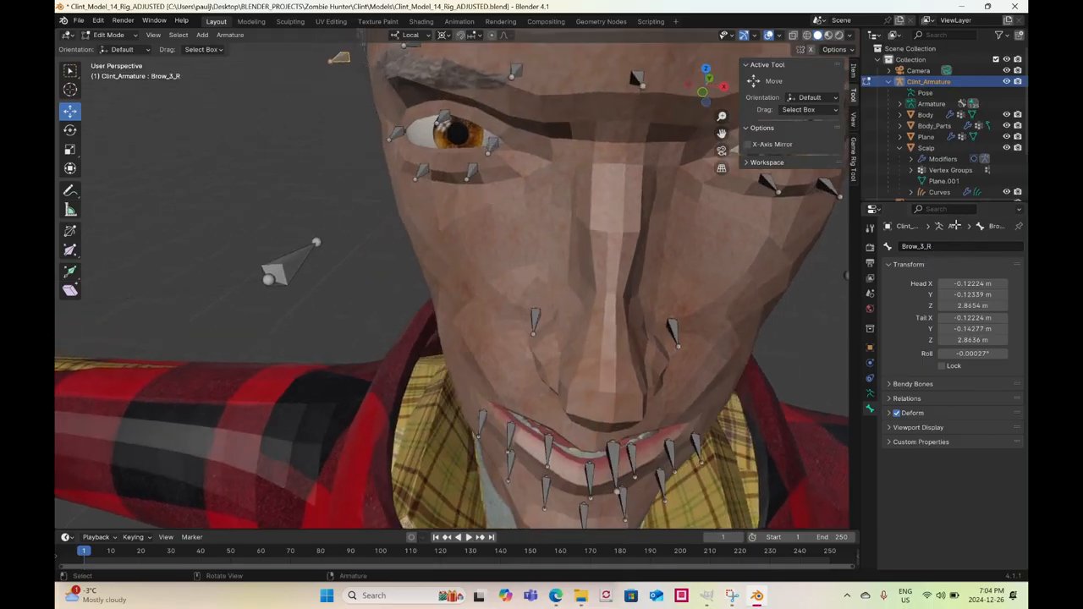
left_click(957, 246)
left_click_drag(957, 246, 922, 248)
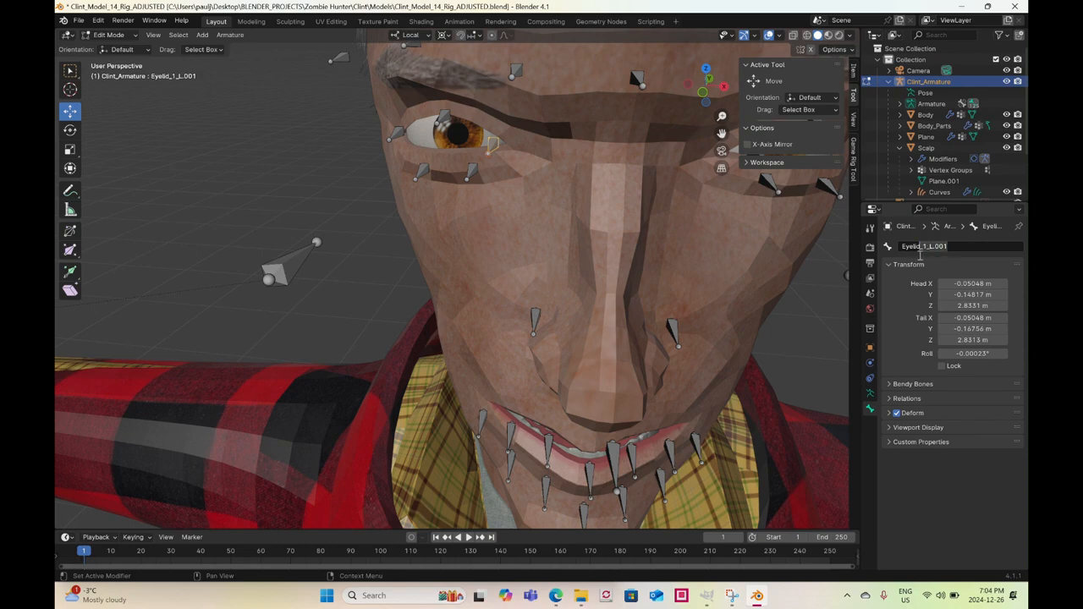
type("R")
key("Return")
Rename the mirrored bone at the middle of the right upper eyelid as Eyelid_2_R
left_click(443, 116)
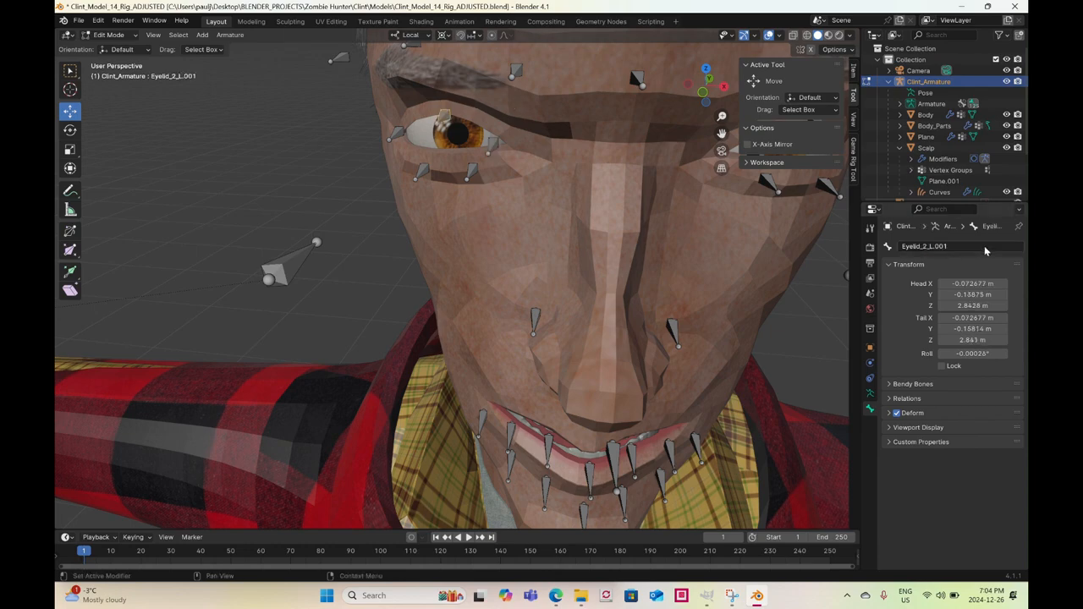
left_click(948, 247)
key("BackSpace")
key("BackSpace")
key("BackSpace")
key("BackSpace")
key("BackSpace")
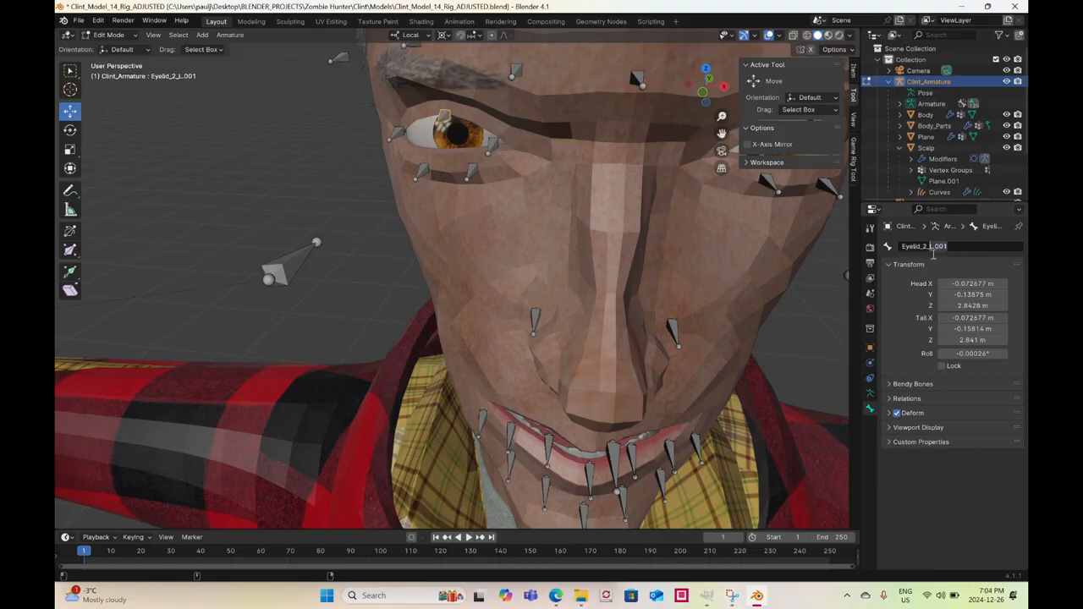
type("R")
key("Return")
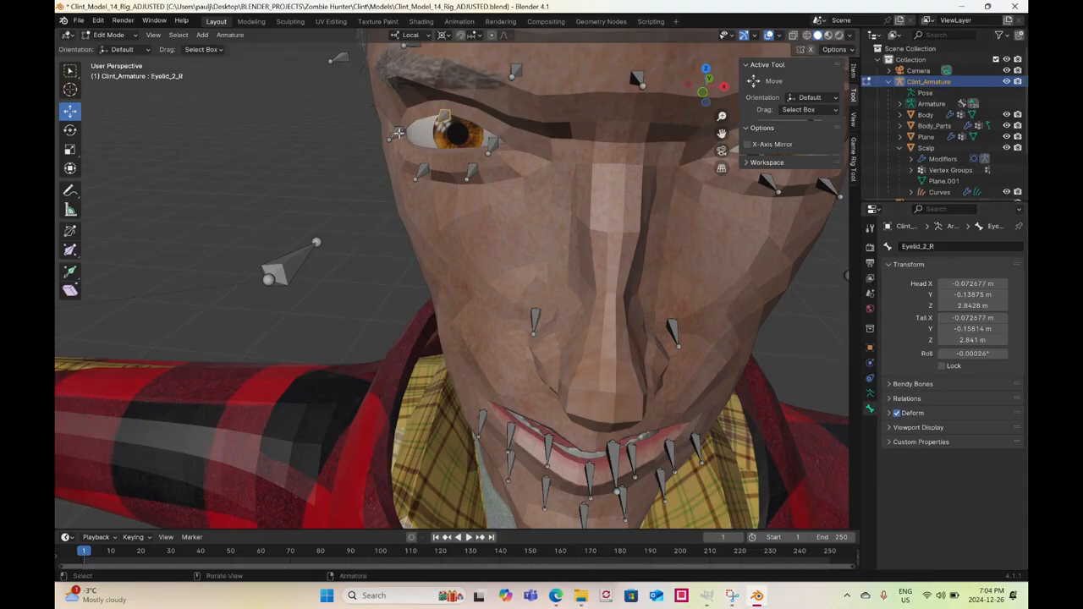
Rename the mirrored upper-eyelid bone at the outer corner of the right eye as Eyelid_3_R
left_click(953, 248)
left_click_drag(955, 248, 935, 255)
type("R")
key("Return")
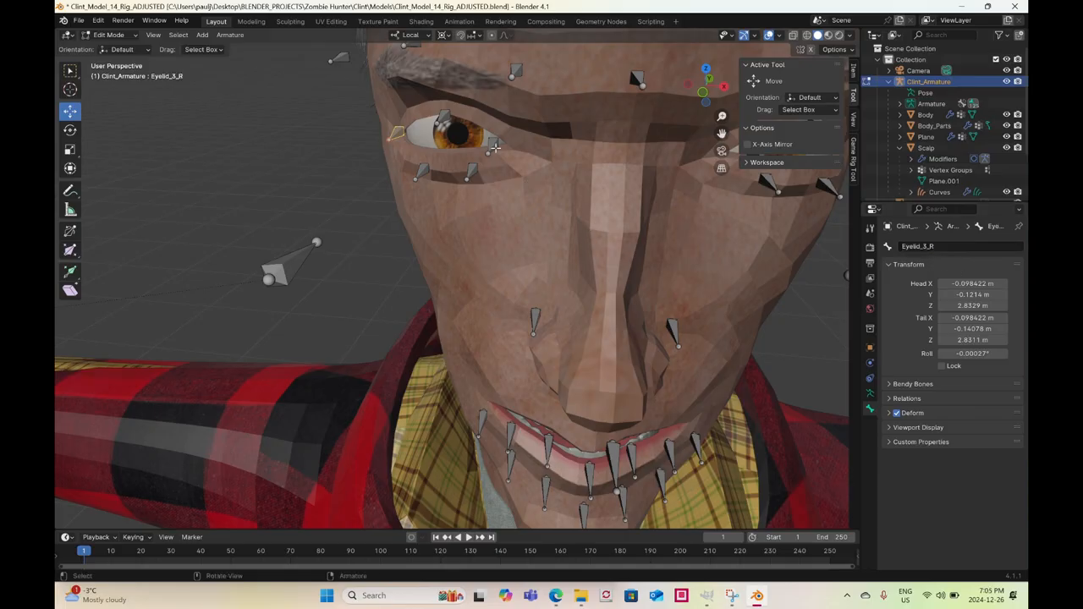
Rename the mirrored inner and outer lower-eyelid bones of the right eye as LowerEyelid_1_R and LowerEyelid_2_R
left_click(471, 173)
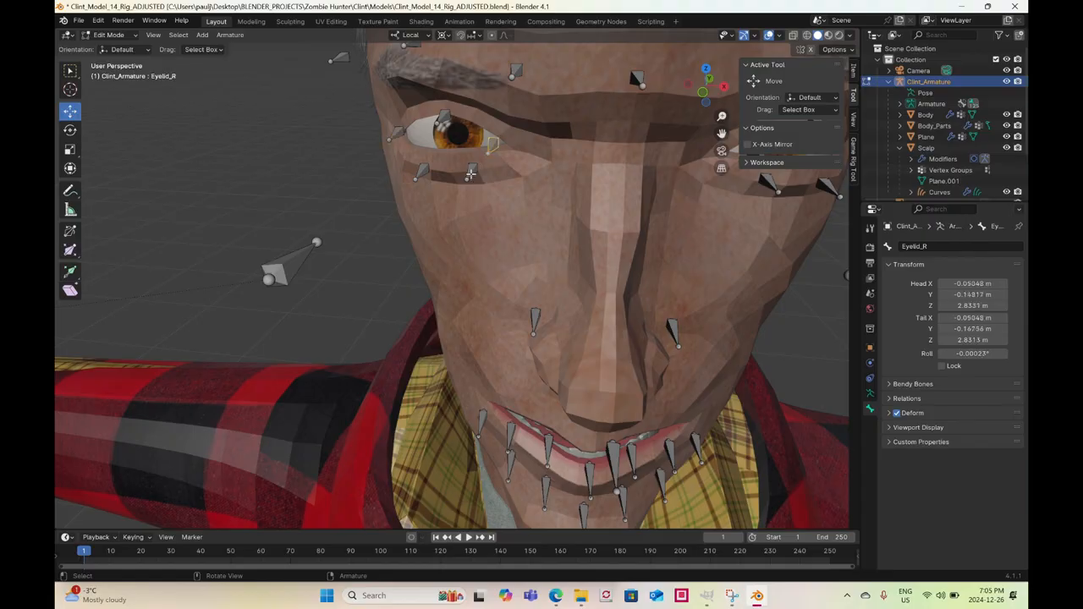
left_click(471, 173)
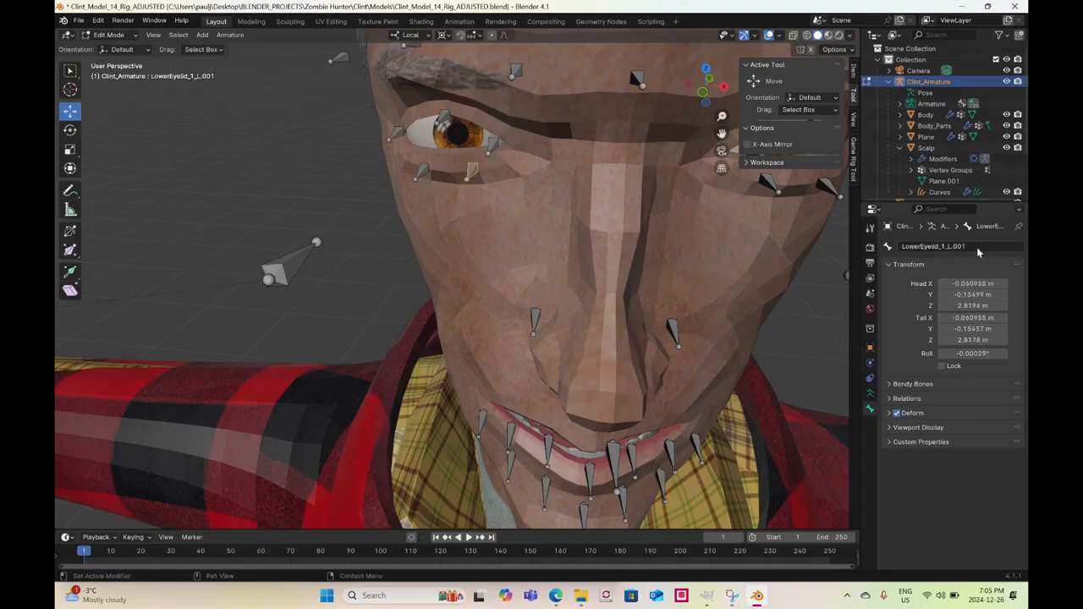
left_click_drag(944, 261, 949, 260)
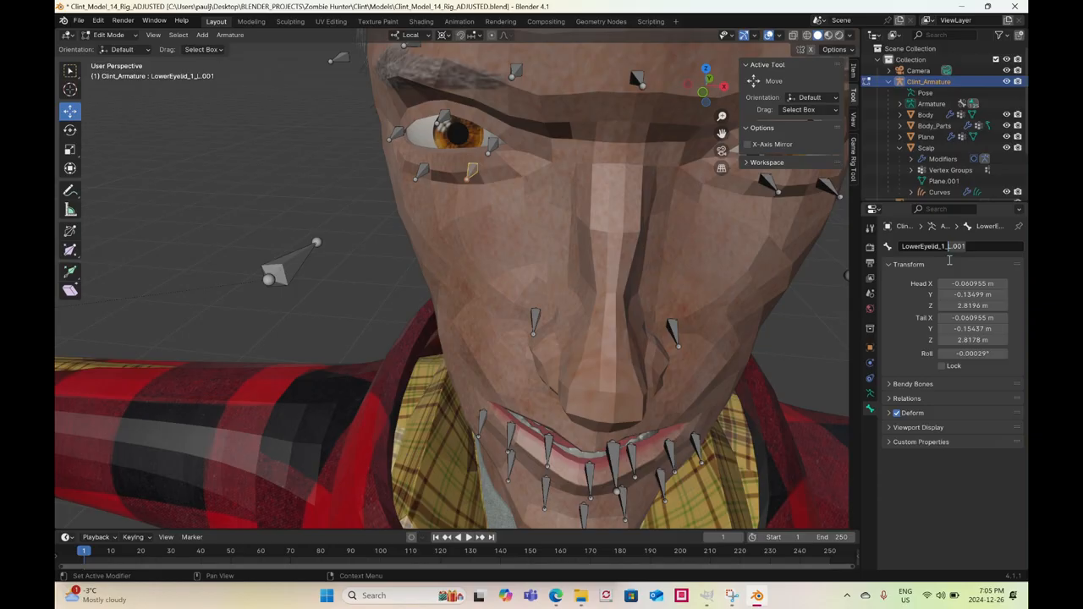
type("R")
key("Return")
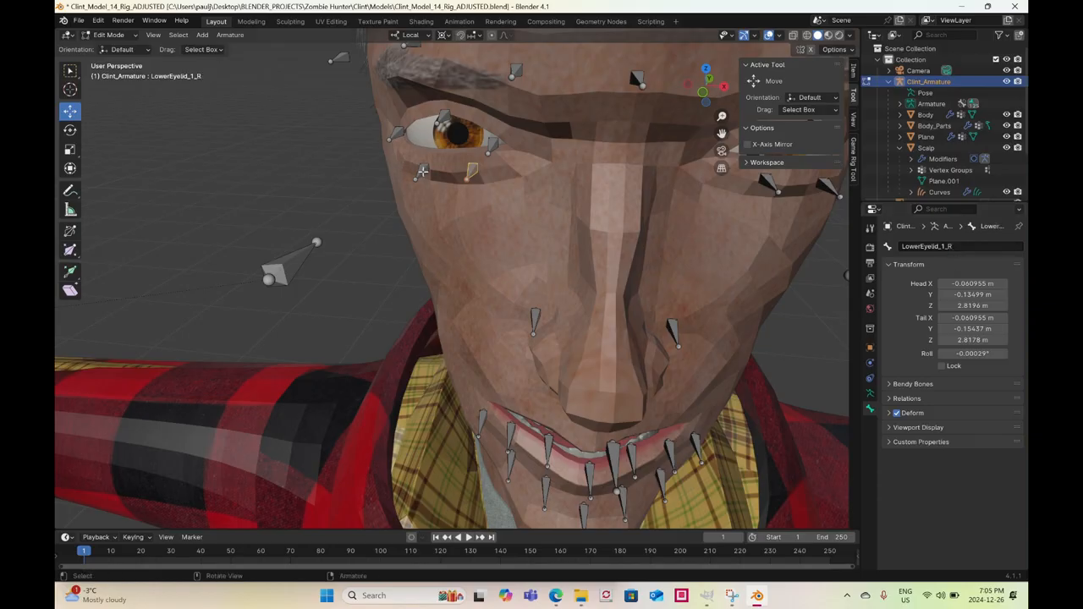
left_click(971, 247)
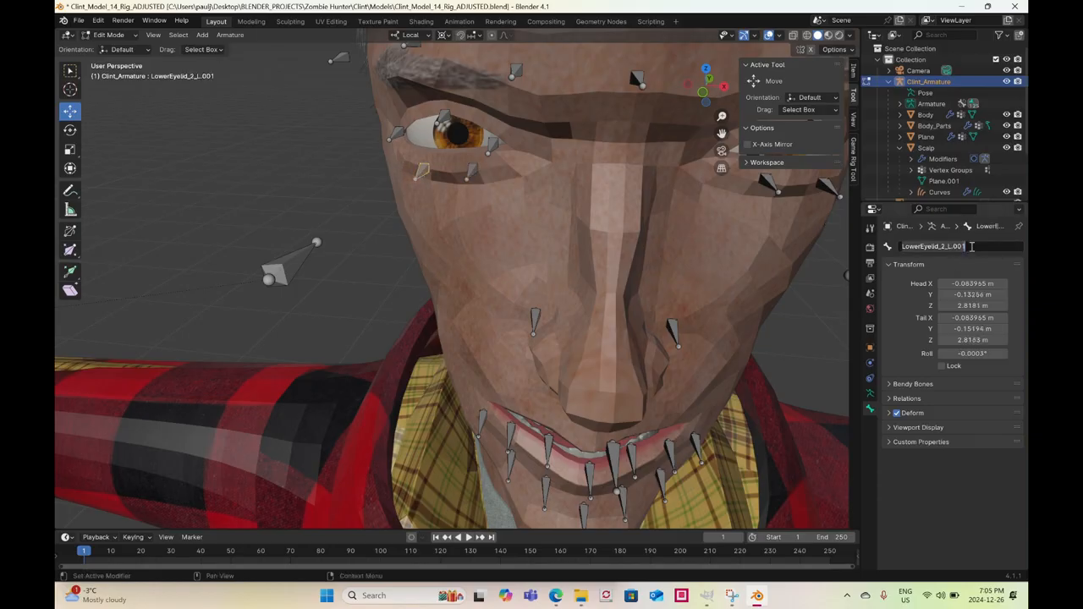
left_click_drag(968, 247, 949, 258)
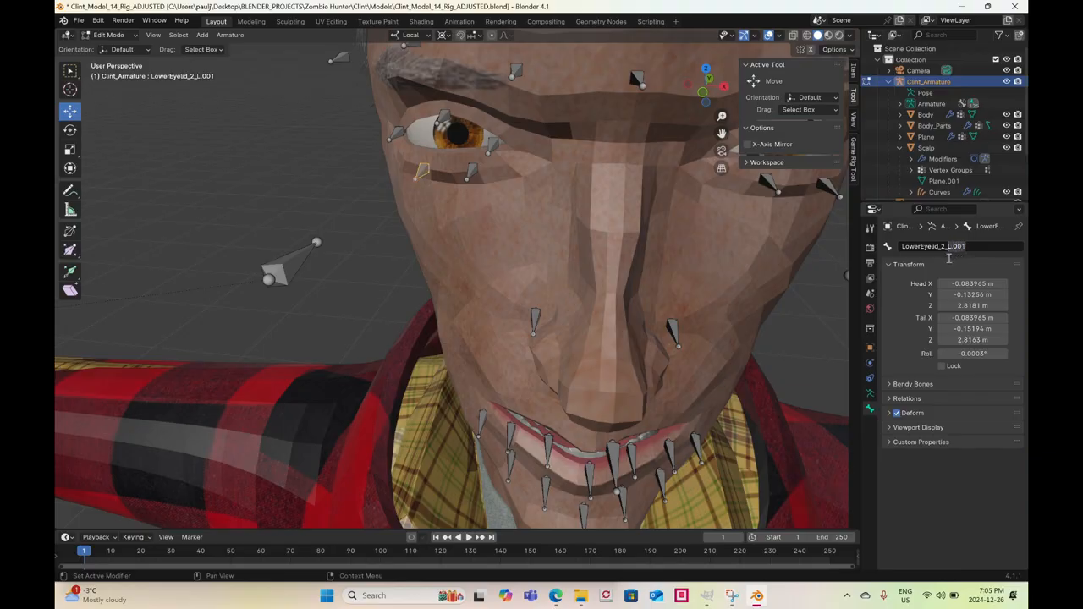
type("R")
Rename the mirrored nostril bone on the right side of the nose as UpperNostril_R
left_click(534, 314)
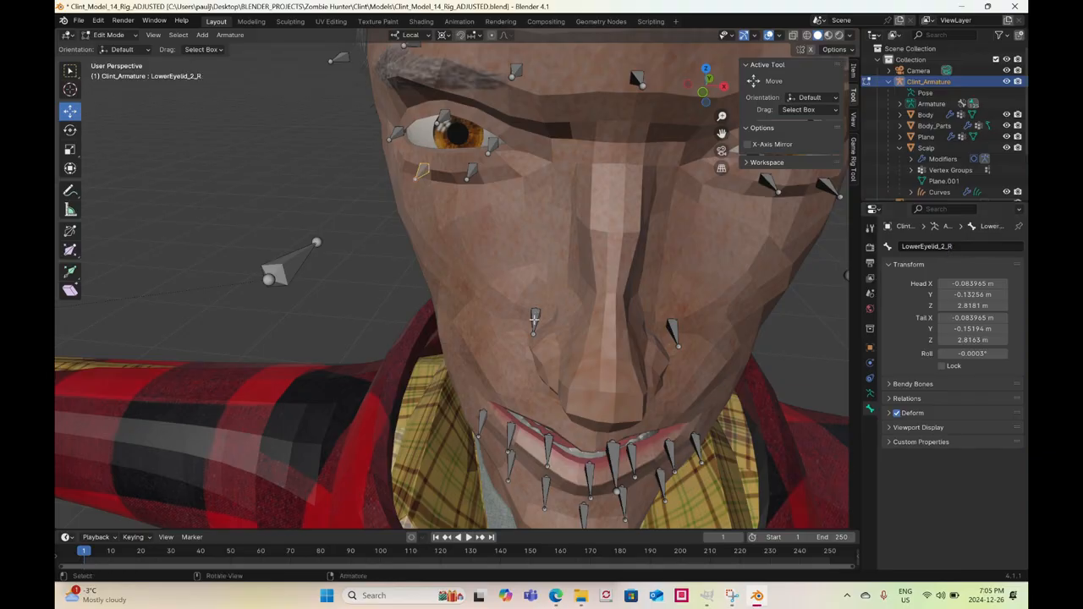
double_click(965, 250)
left_click_drag(967, 248, 943, 254)
type("R")
key("Return")
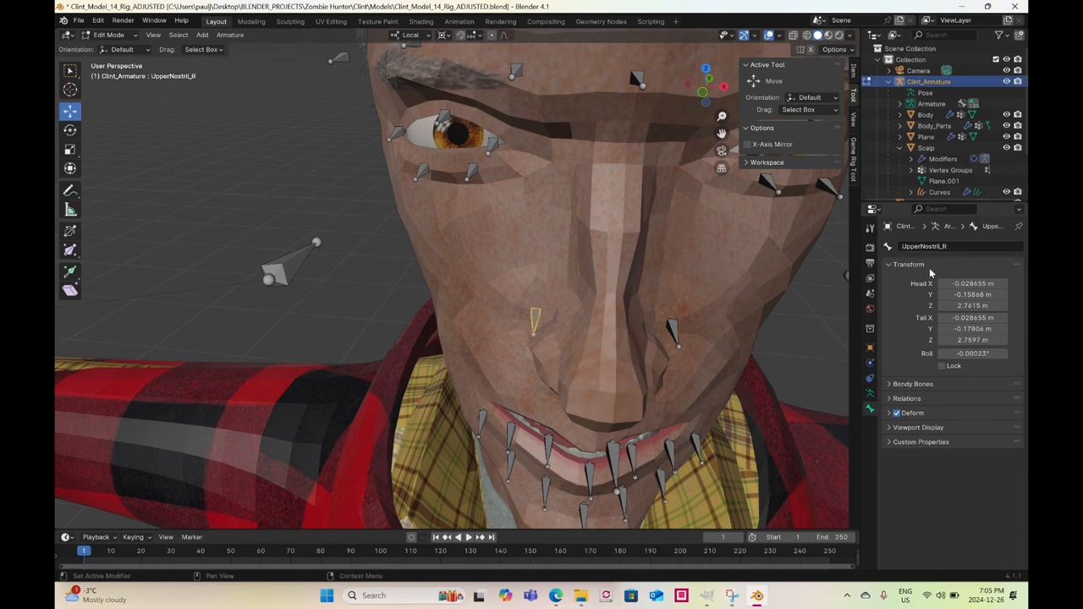
Rename the mirrored upper-lip bone nearest the mouth's centre as Lip_Upper_1_R
middle_click_drag(558, 456, 569, 253, "shift")
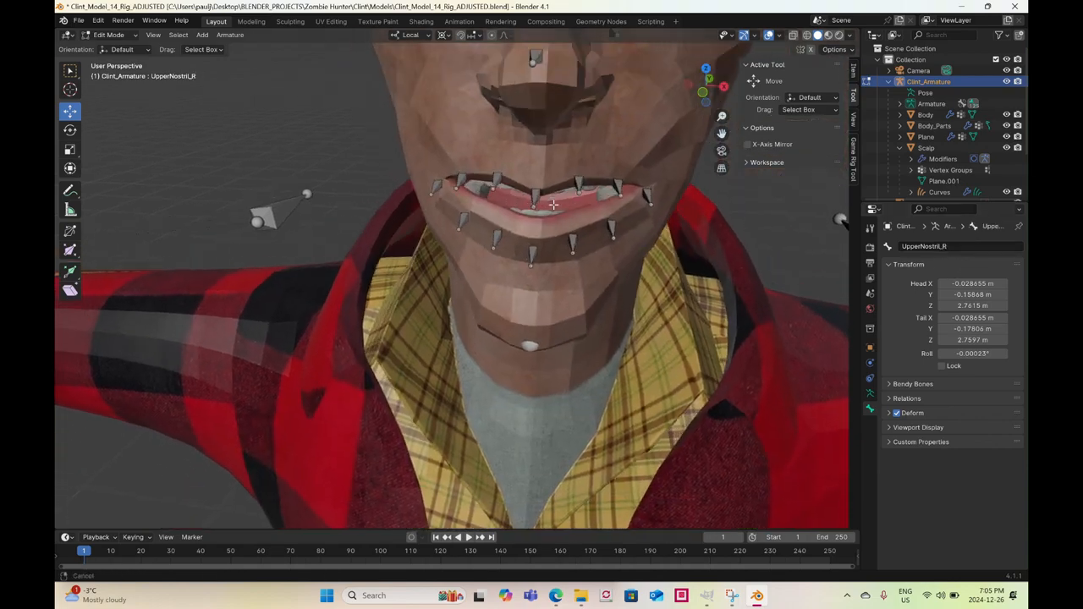
left_click(498, 179)
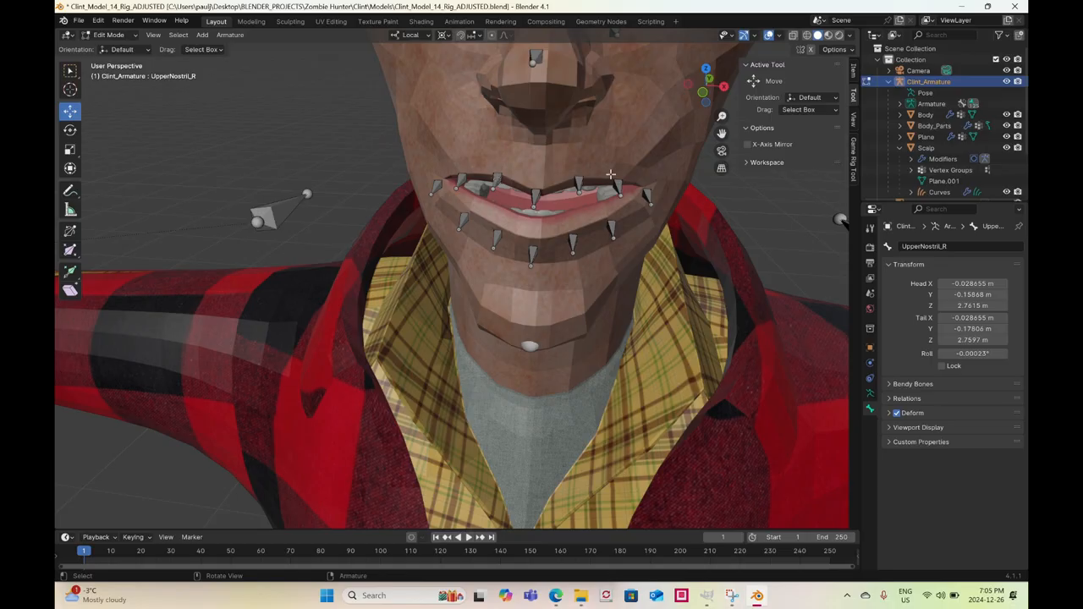
double_click(954, 247)
key("BackSpace")
key("BackSpace")
key("BackSpace")
key("BackSpace")
key("BackSpace")
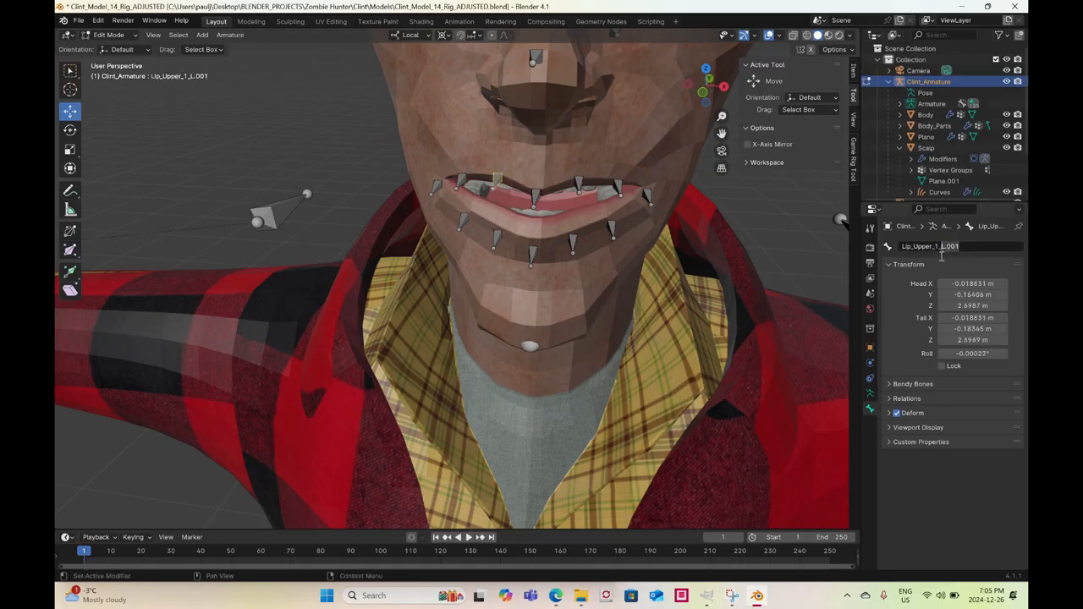
type("R")
key("Return")
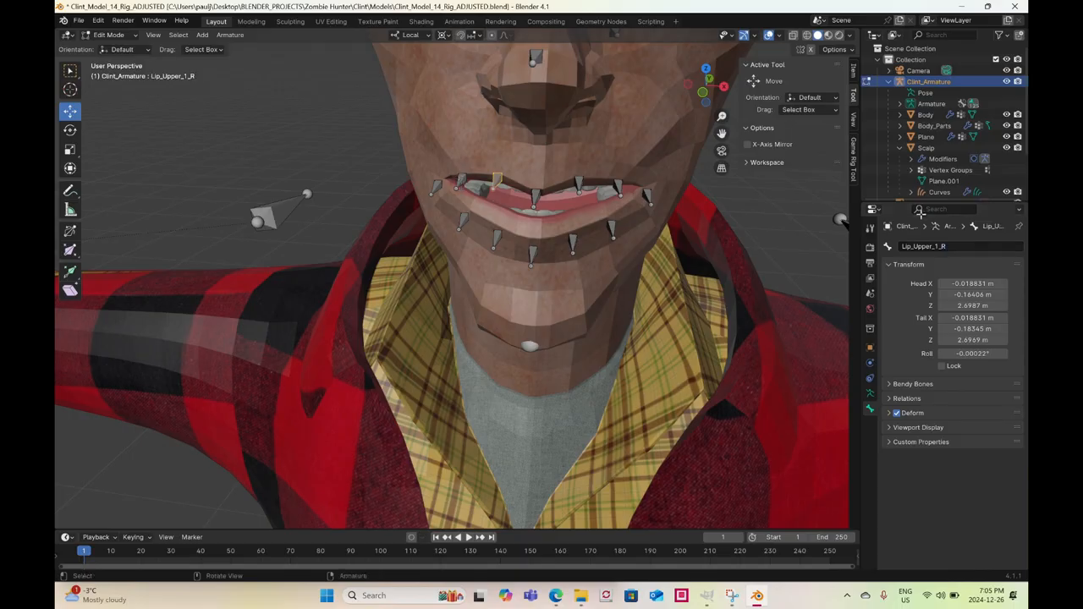
Rename the mirrored outer upper-lip bone as Lip_Upper_2_R
double_click(960, 246)
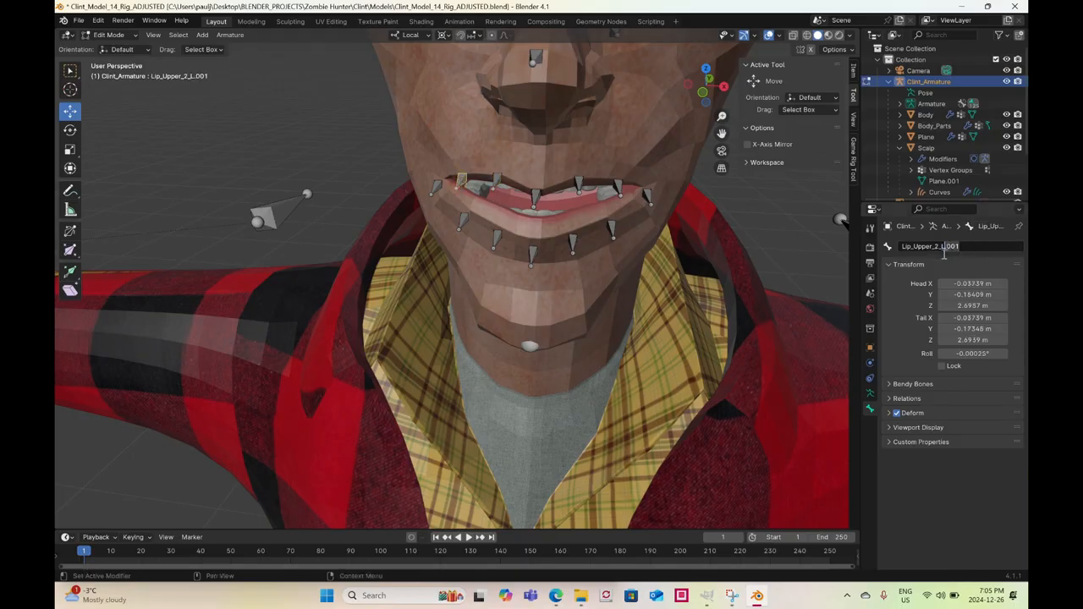
key("BackSpace")
key("BackSpace")
key("BackSpace")
key("BackSpace")
key("BackSpace")
type("R")
key("Return")
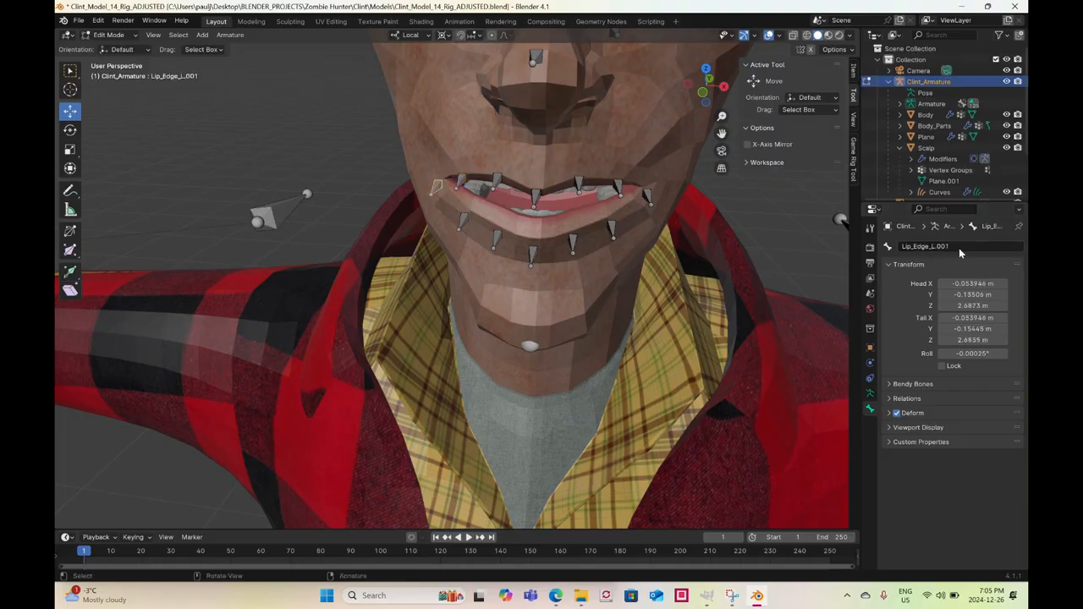
Rename the mirrored bone at the right corner of the mouth as Lip_Edge_R
left_click(960, 250)
left_click_drag(961, 248, 932, 256)
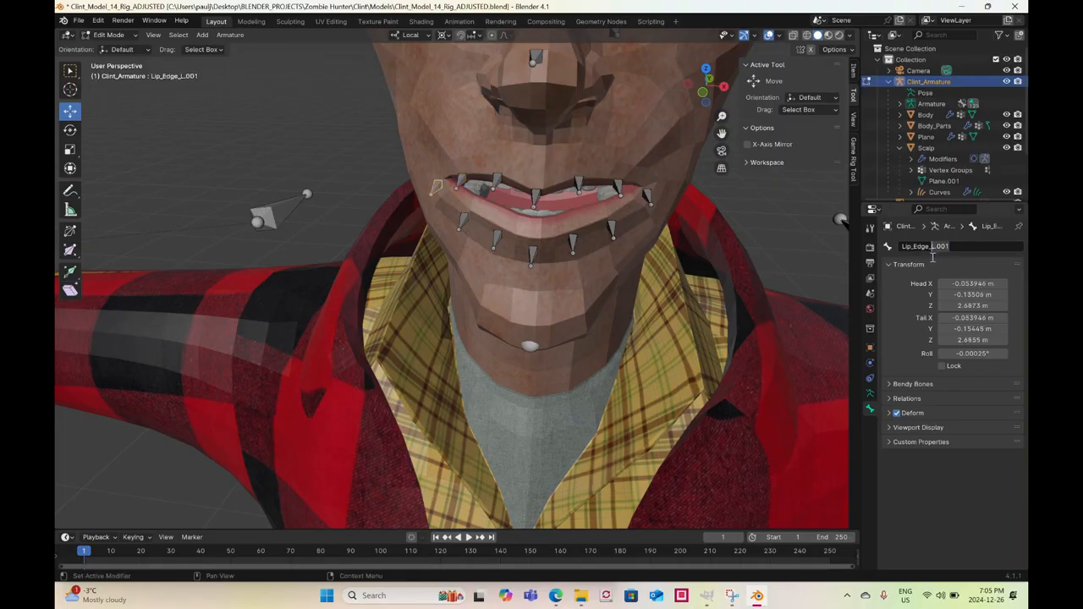
type("R")
key("Return")
Rename the mirrored lower-lip bone nearest the mouth's centre as Lip_Lower_1_R
left_click(496, 240)
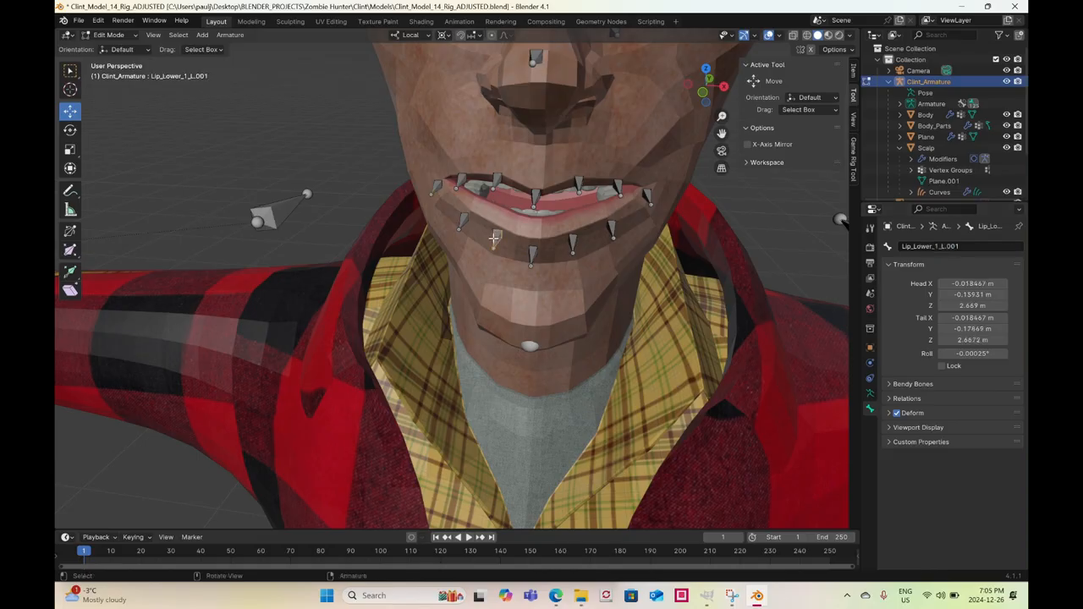
left_click(958, 247)
left_click_drag(959, 248, 950, 250)
type("R")
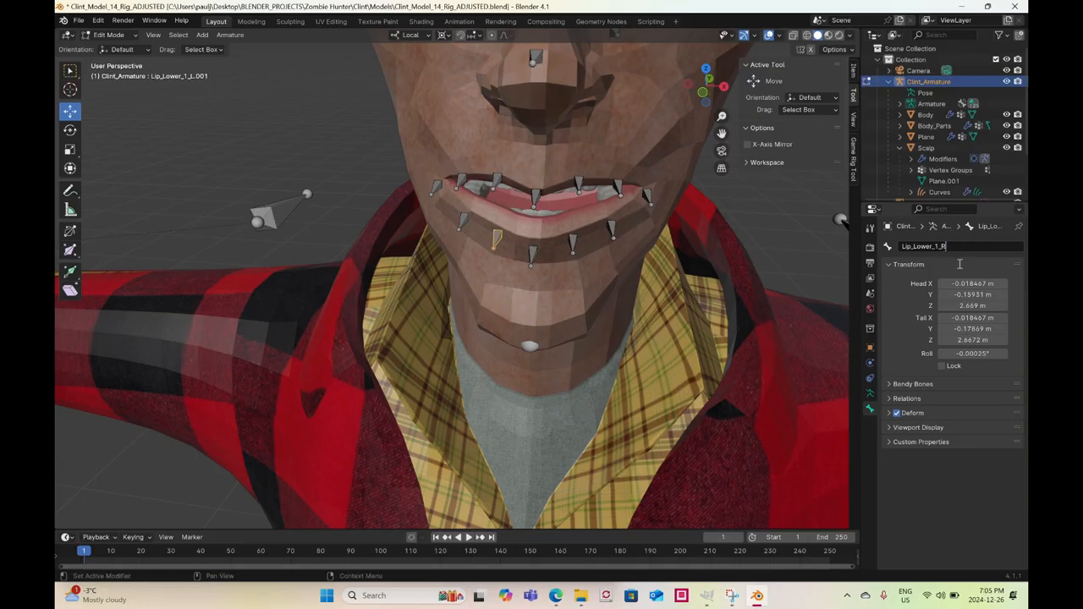
key("Return")
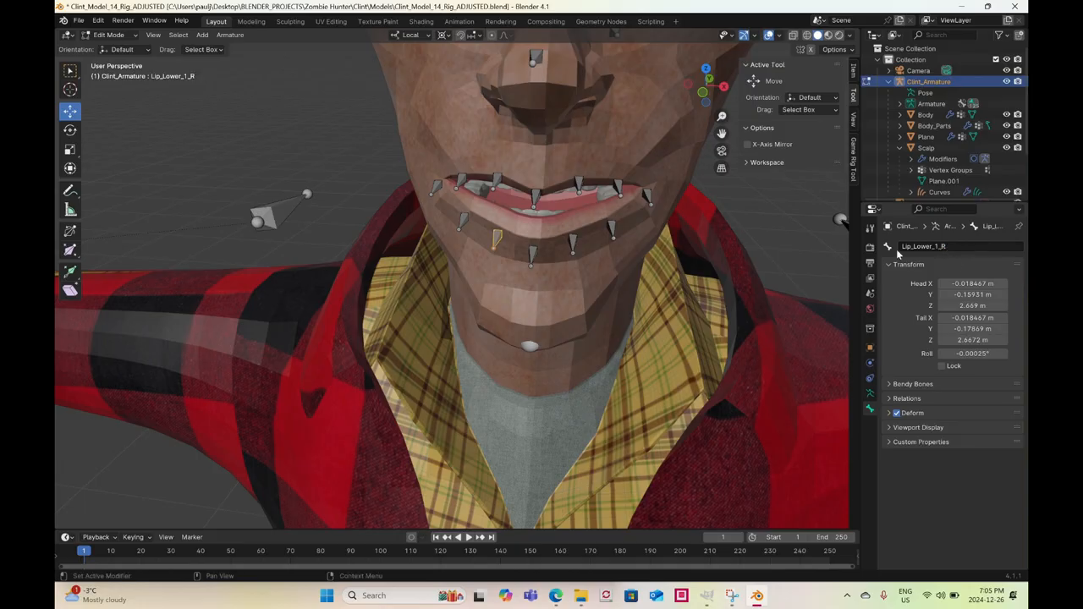
Rename the mirrored outer lower-lip bone as Lip_Lower_2_R
left_click(463, 222)
left_click(962, 249)
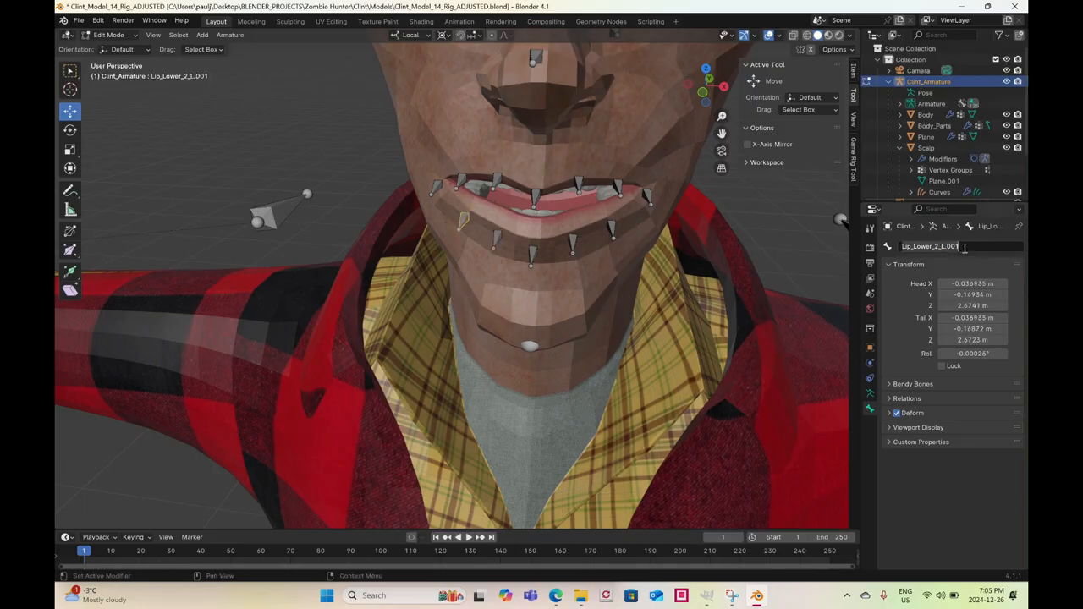
left_click_drag(964, 250, 944, 257)
type("R")
key("Return")
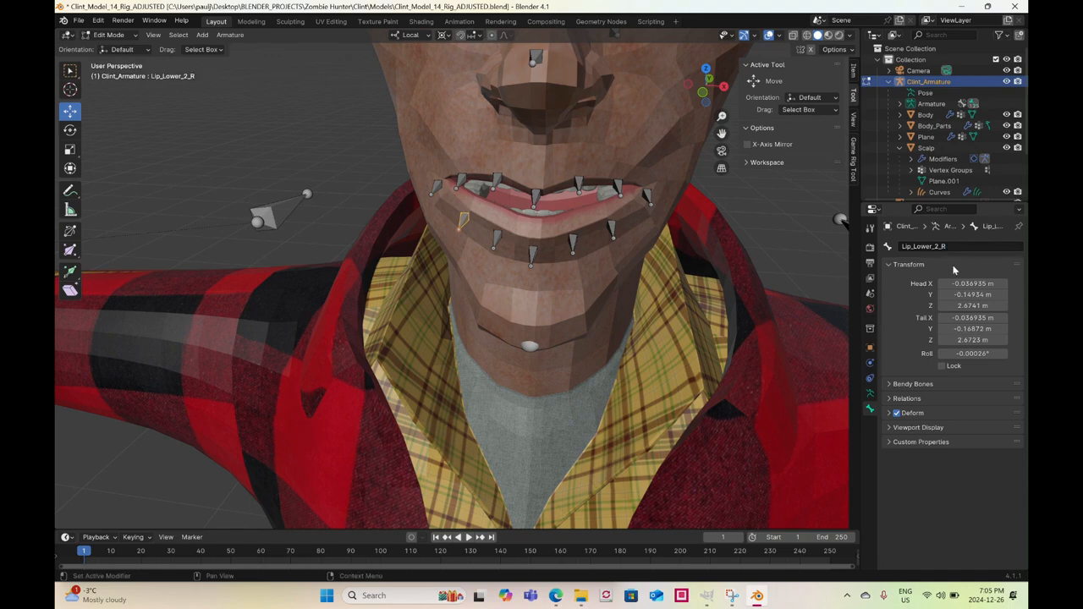
Hide the Body mesh in the viewport to expose the head bones
scroll(501, 268, "down", 7)
middle_click_drag(501, 268, 449, 281)
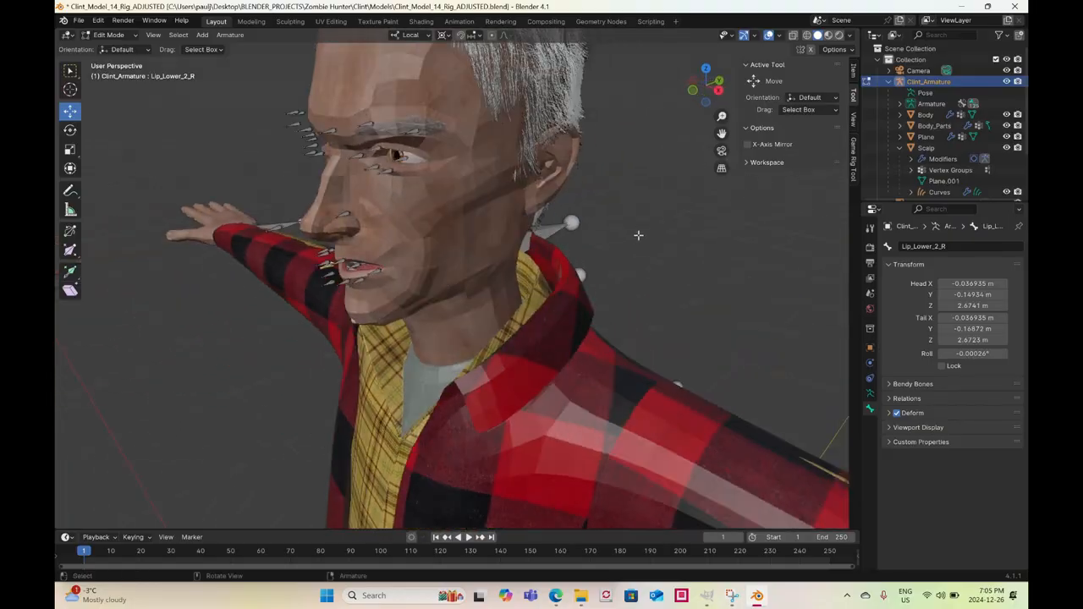
left_click(1006, 114)
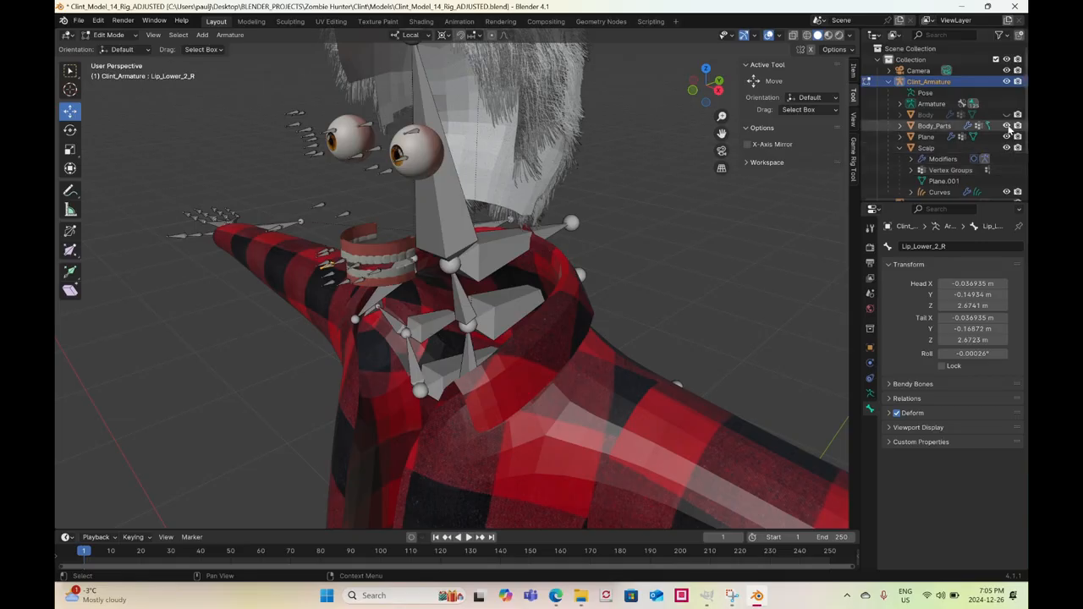
Hide the Body_Parts mesh, select the lower-lip bones and parent them to the Jaw bone with Keep Offset
left_click(1005, 126)
middle_click_drag(642, 304, 567, 292)
scroll(461, 273, "up", 2)
left_click_drag(370, 203, 514, 245)
scroll(512, 262, "down", 3)
middle_click_drag(508, 289, 497, 281)
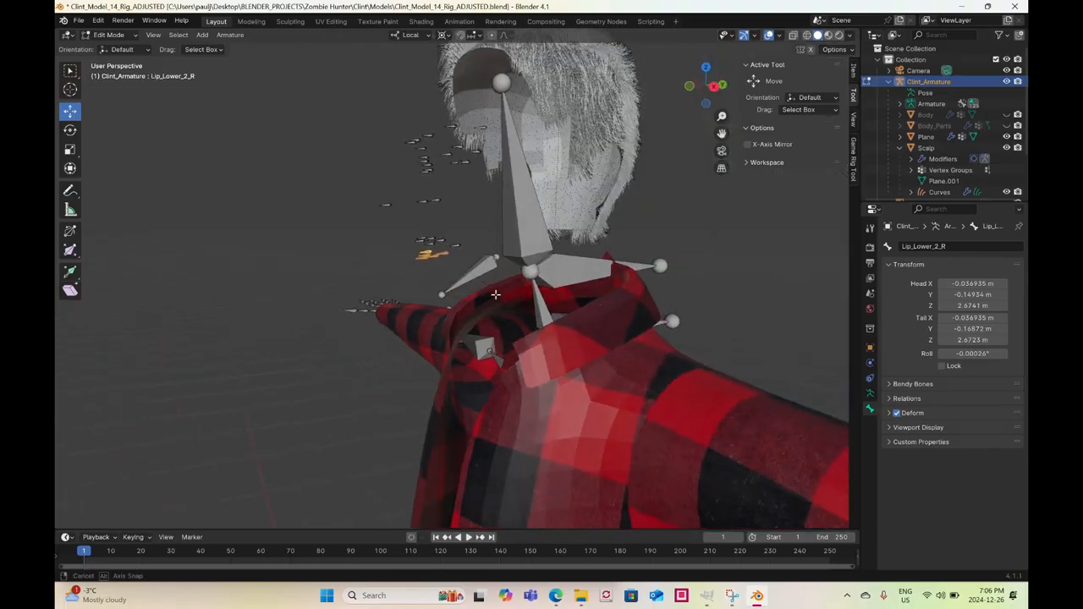
scroll(493, 277, "up", 2)
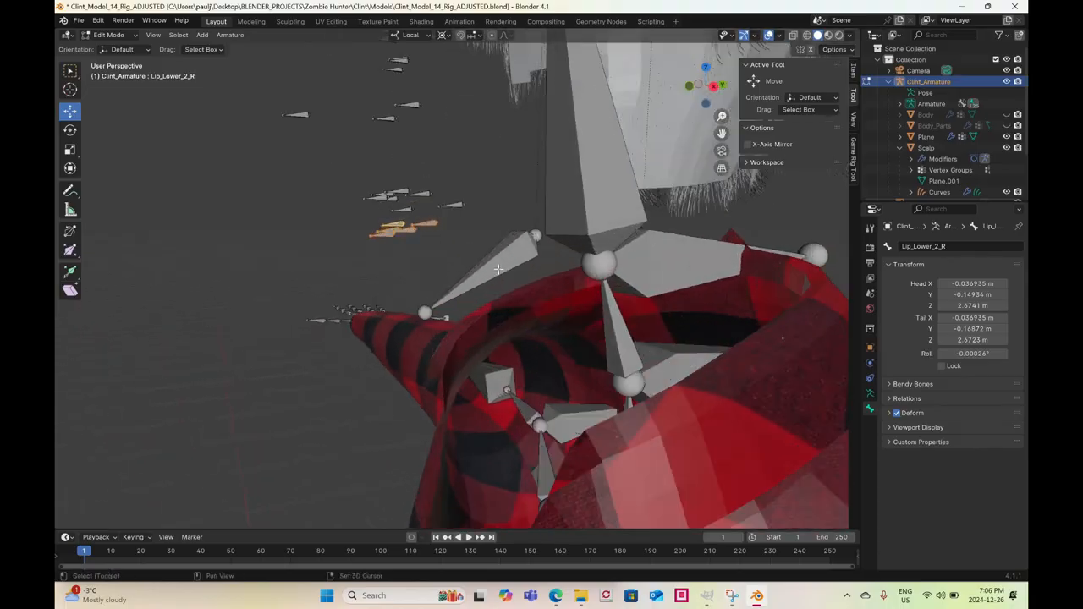
left_click(498, 269, "shift")
key("ctrl+p")
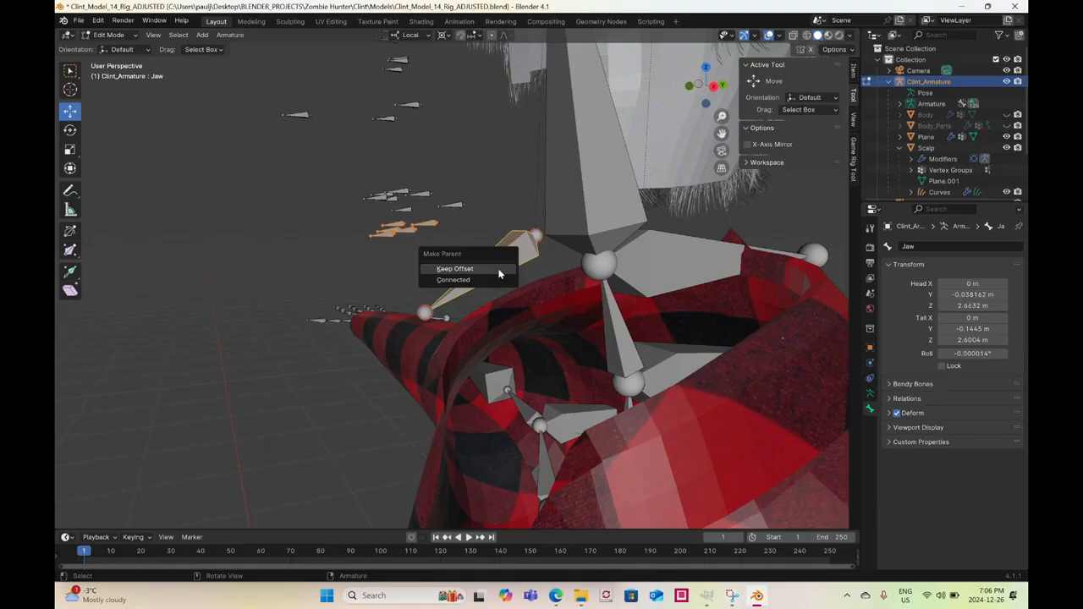
left_click(498, 271)
Select the brow, eyelid, nose and upper-lip bones and parent them to the Head bone with Keep Offset
left_click_drag(306, 163, 474, 213)
middle_click_drag(493, 232, 484, 264)
middle_click_drag(430, 225, 329, 200)
left_click_drag(198, 165, 429, 273)
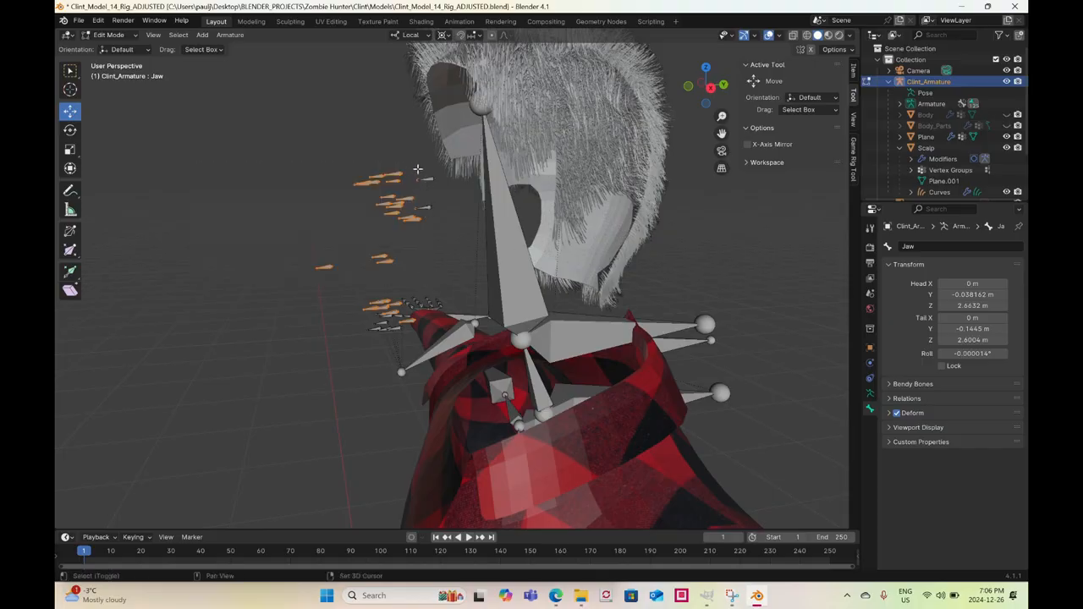
left_click_drag(417, 170, 434, 212, "shift")
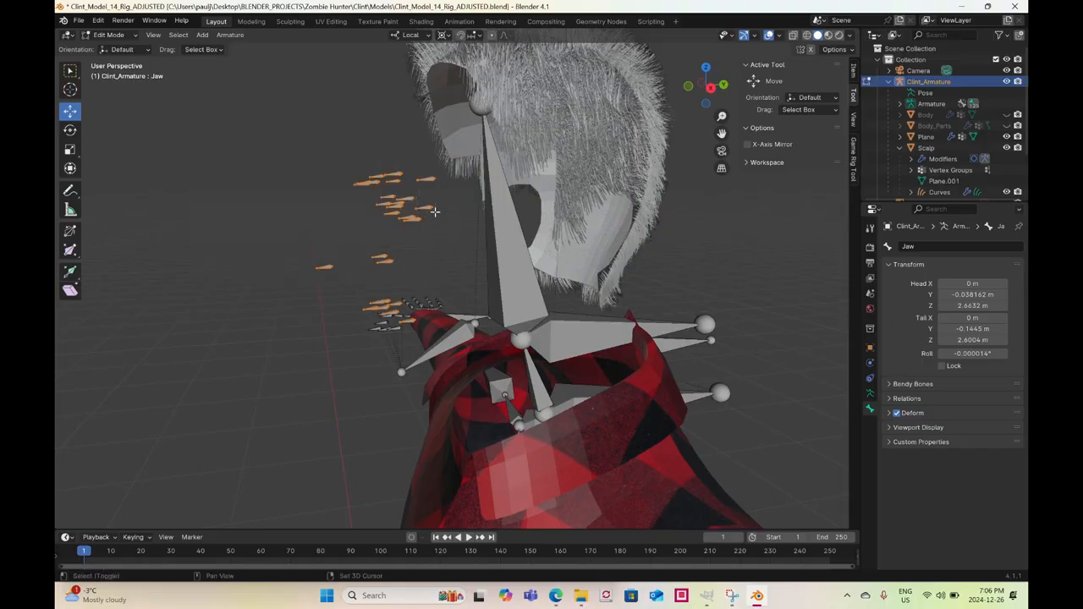
left_click(504, 237, "shift")
key("ctrl+p")
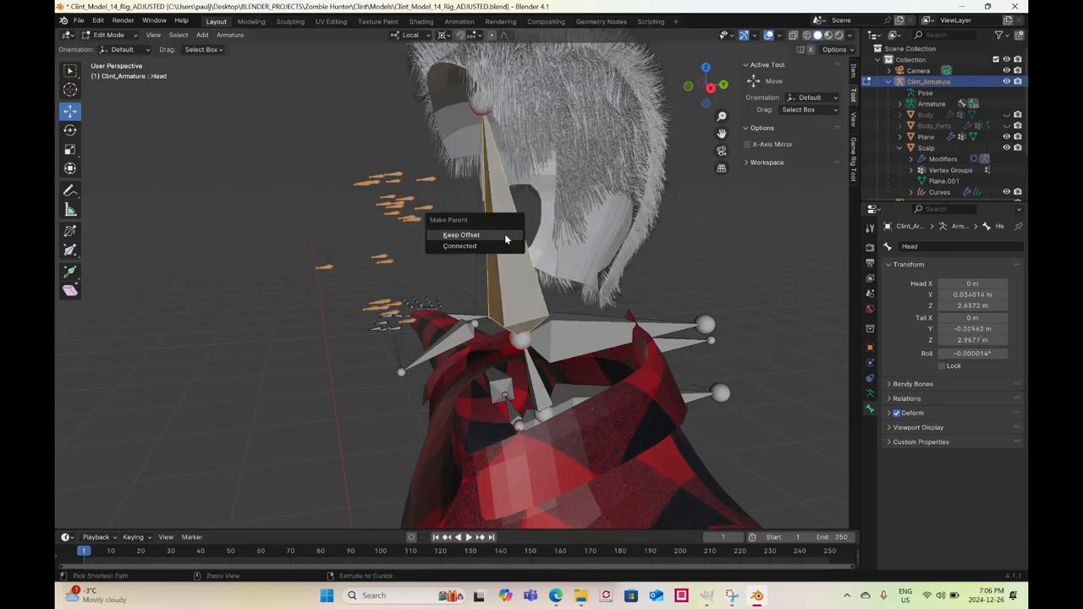
left_click(505, 237)
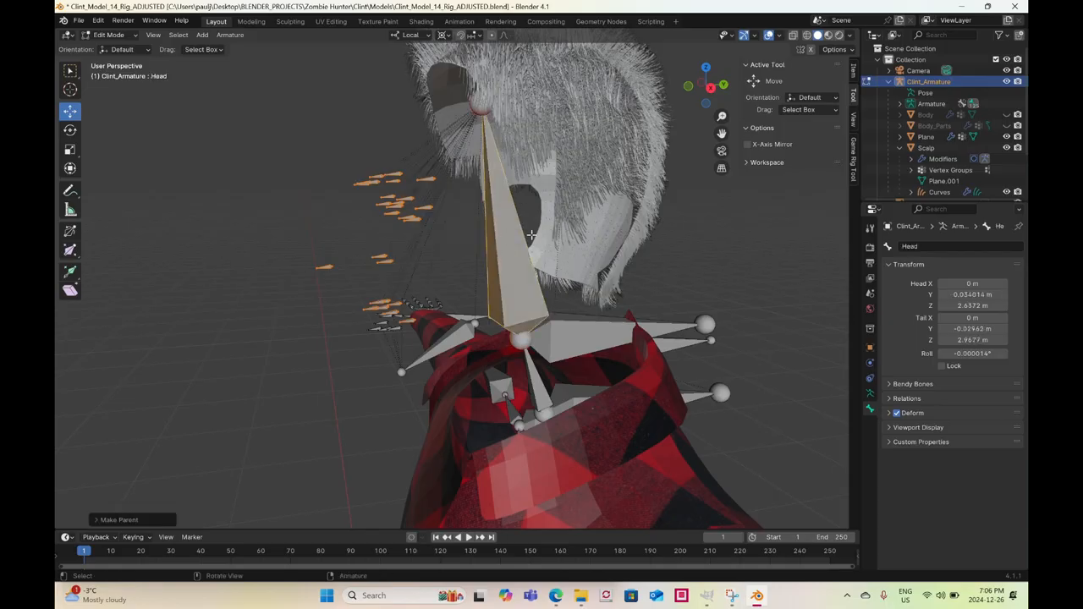
Show the Body_Parts and Body meshes again and switch the armature to Pose Mode
left_click(1006, 126)
left_click(1005, 114)
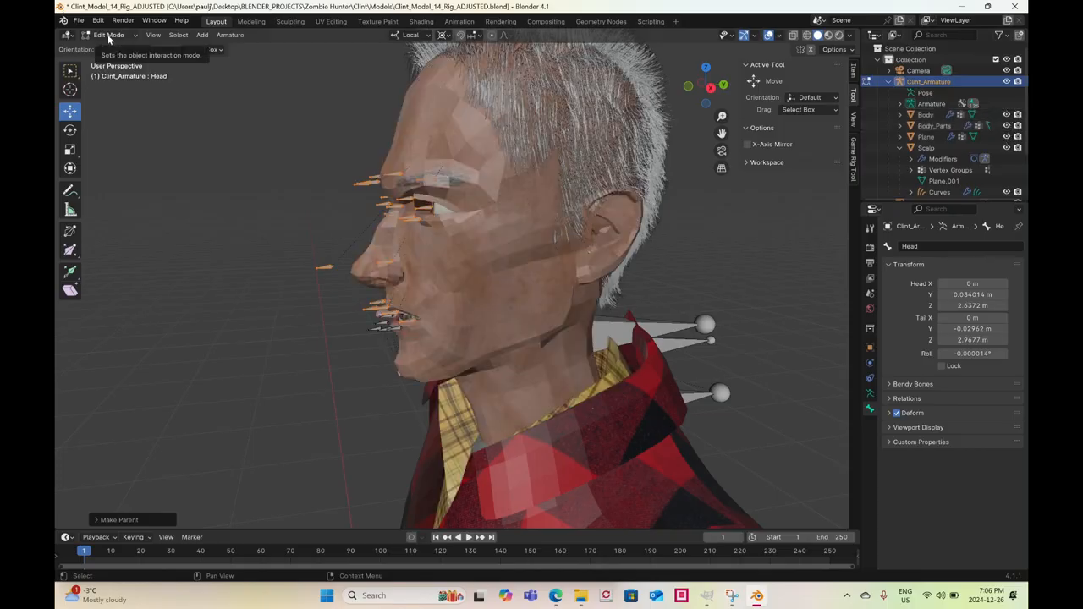
left_click(108, 37)
left_click(111, 74)
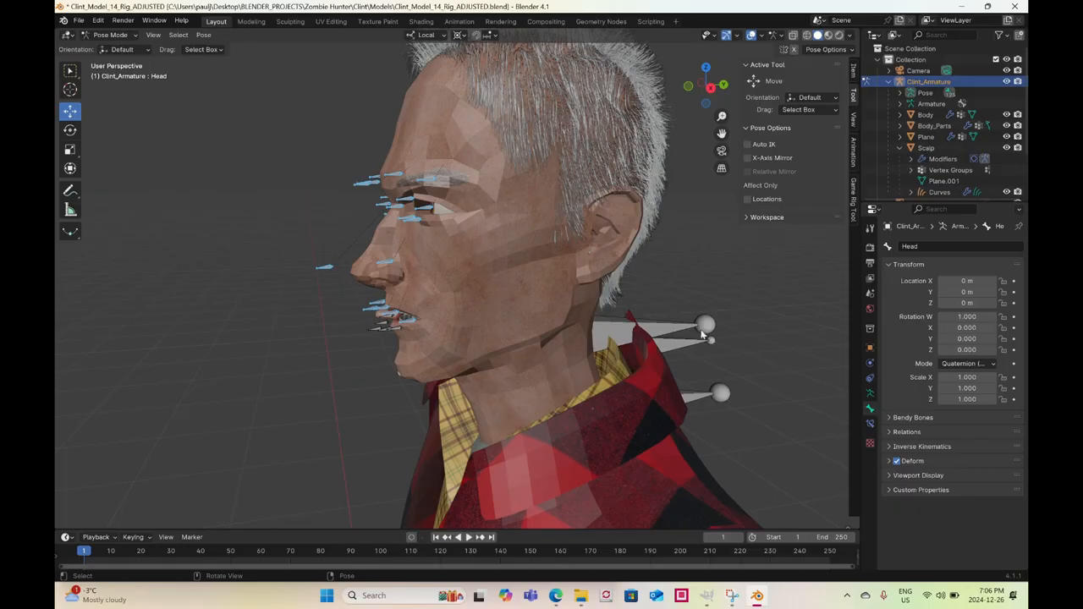
Activate the Rotate tool and change the pivot point so its handles sit at the base of the Head bone
middle_click_drag(705, 358, 501, 324)
left_click(65, 131)
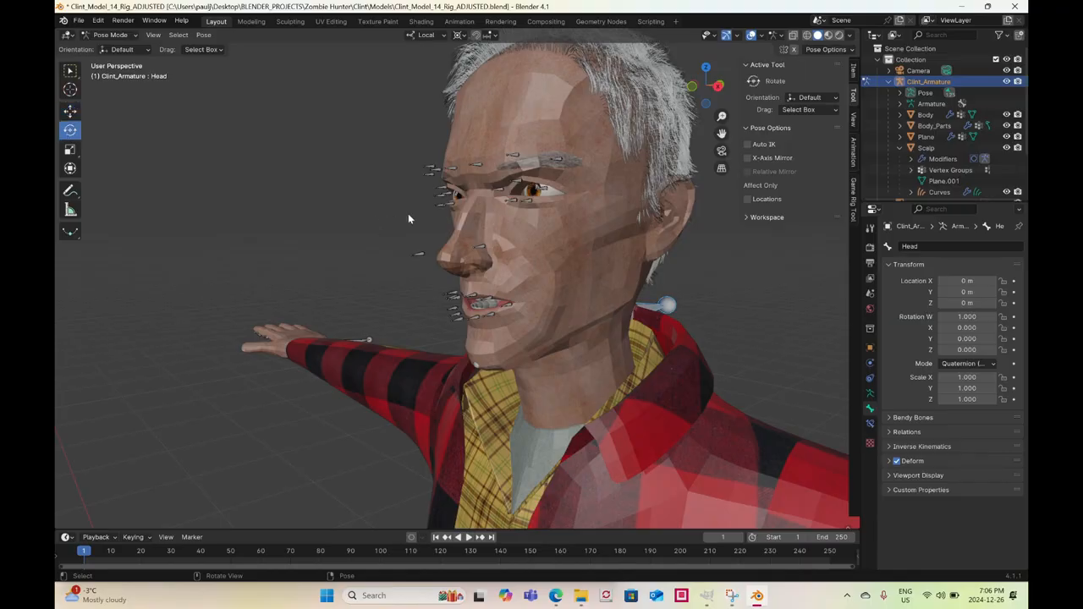
scroll(487, 304, "down", 3)
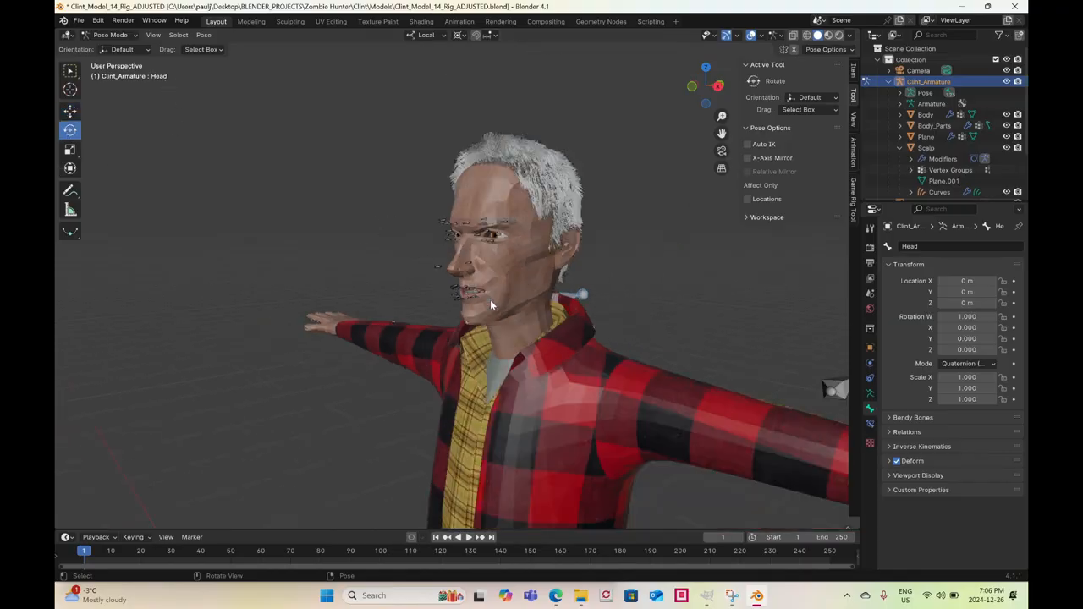
scroll(515, 300, "down", 7)
middle_click_drag(496, 329, 526, 372)
middle_click_drag(474, 482, 463, 405, "shift")
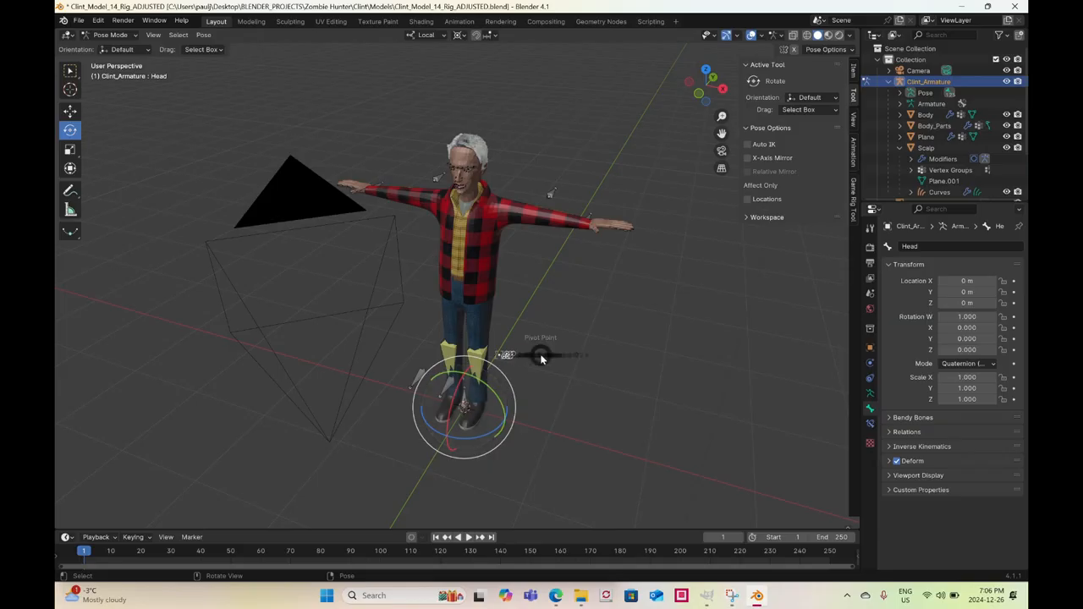
key("period")
left_click(548, 293)
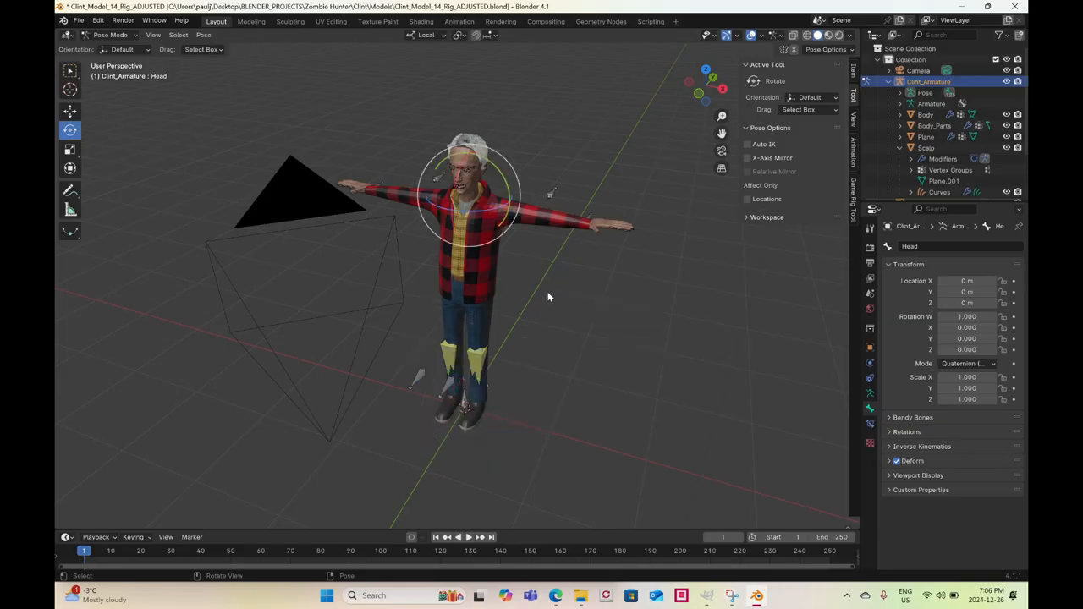
Try rotating the Head bone freely in Pose Mode to test the parented facial bones
scroll(585, 310, "up", 5)
middle_click_drag(586, 311, 524, 259)
scroll(515, 274, "up", 4)
middle_click_drag(613, 270, 674, 260)
left_click_drag(525, 228, 500, 123)
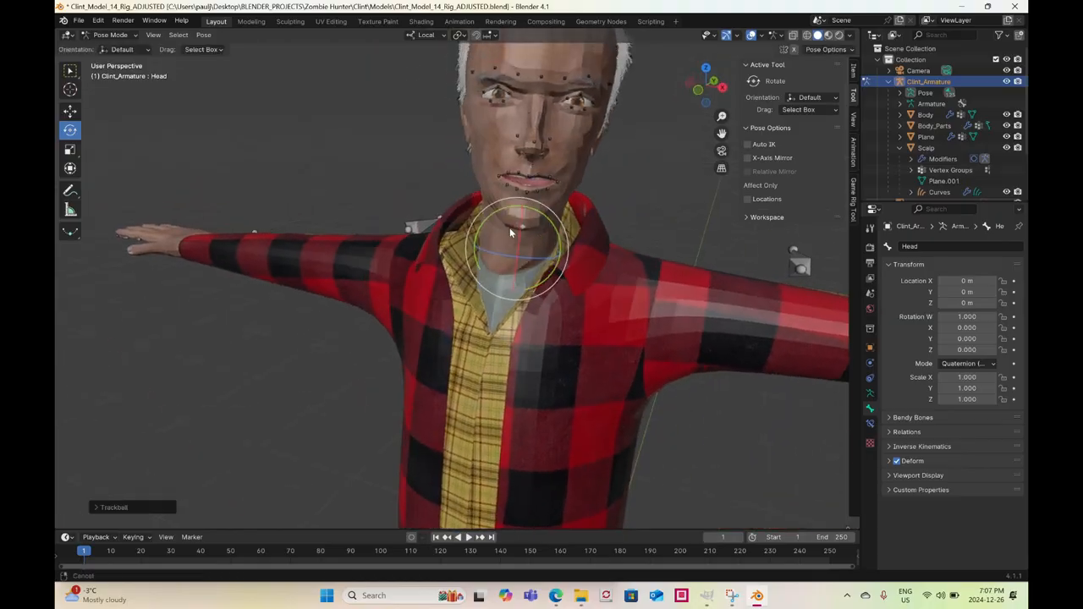
middle_click_drag(509, 228, 396, 251)
scroll(396, 250, "up", 3)
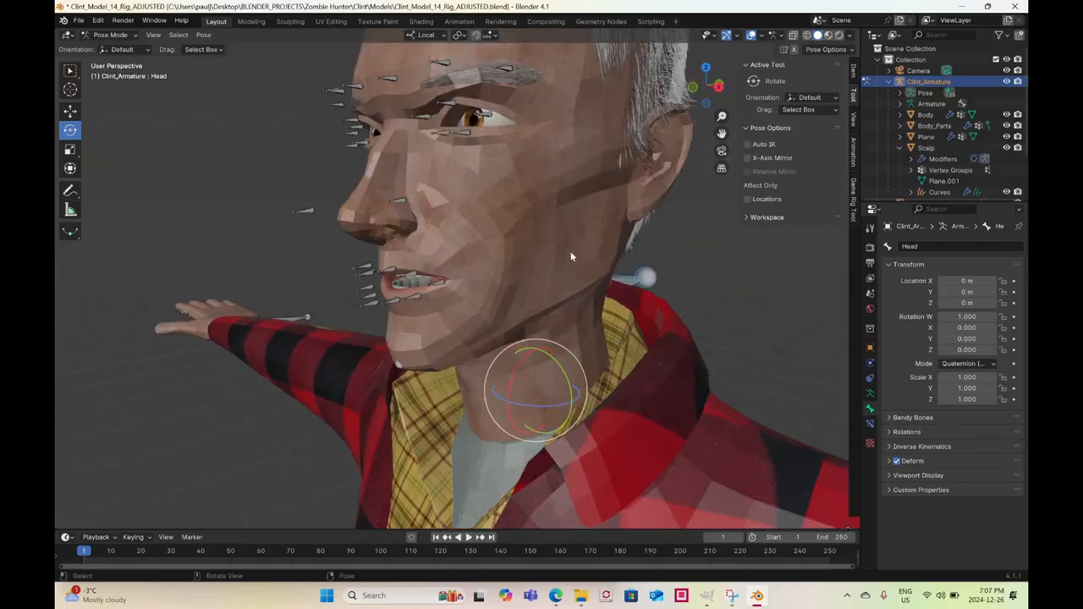
Put the Body mesh into Weight Paint mode and look through its vertex groups to the end of the list
left_click(123, 35)
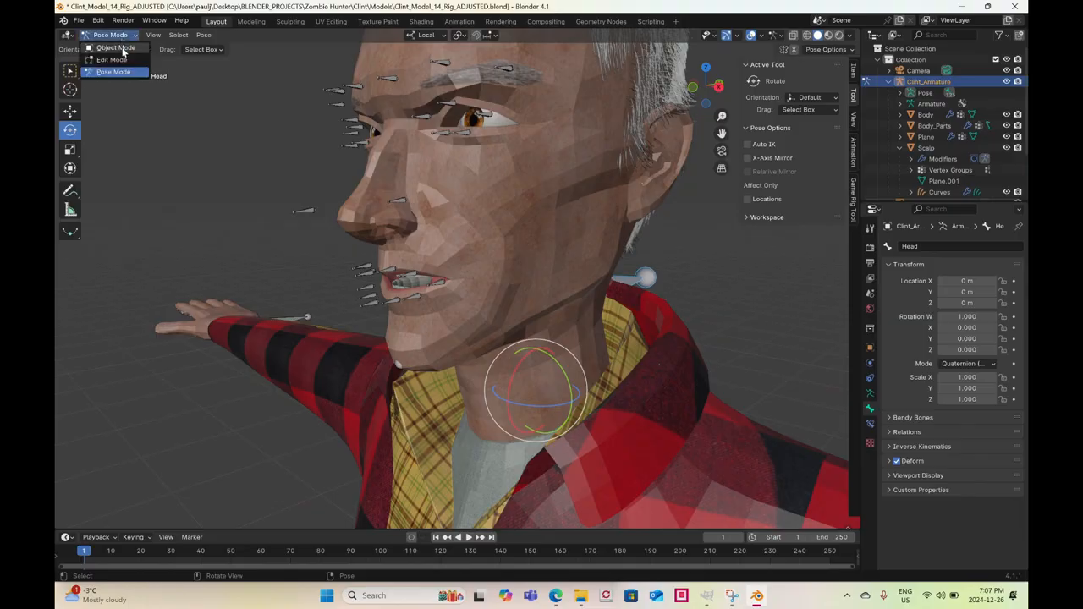
left_click(115, 49)
left_click(531, 237)
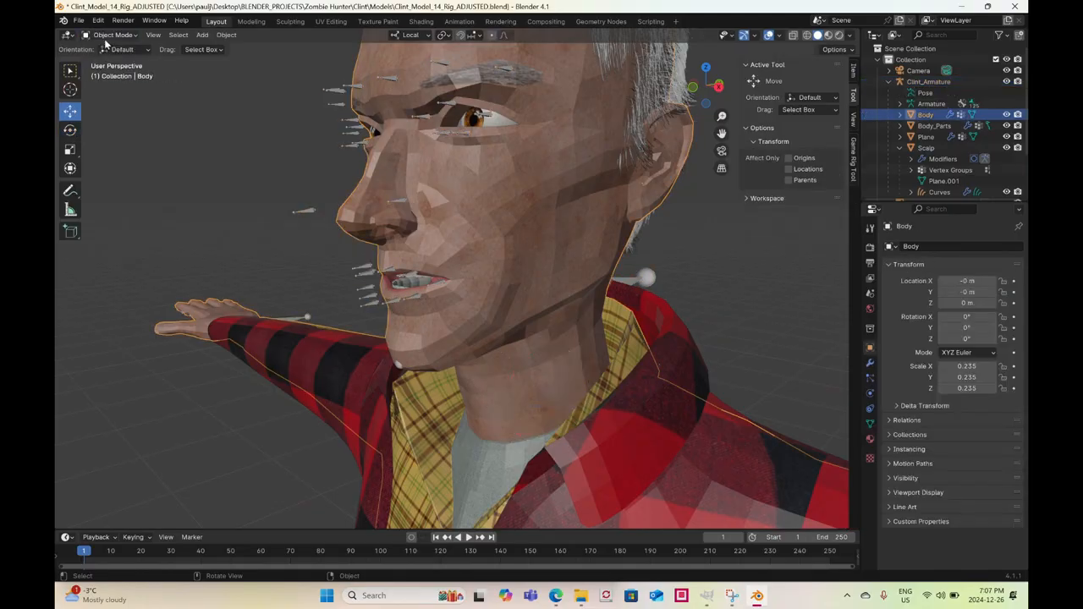
scroll(479, 258, "down", 2)
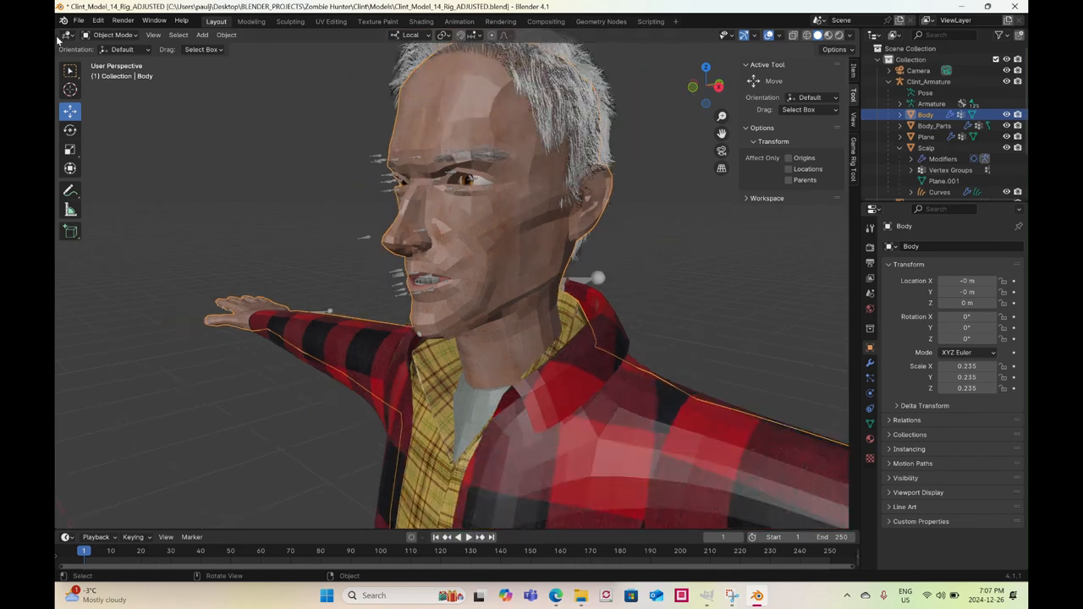
left_click(100, 36)
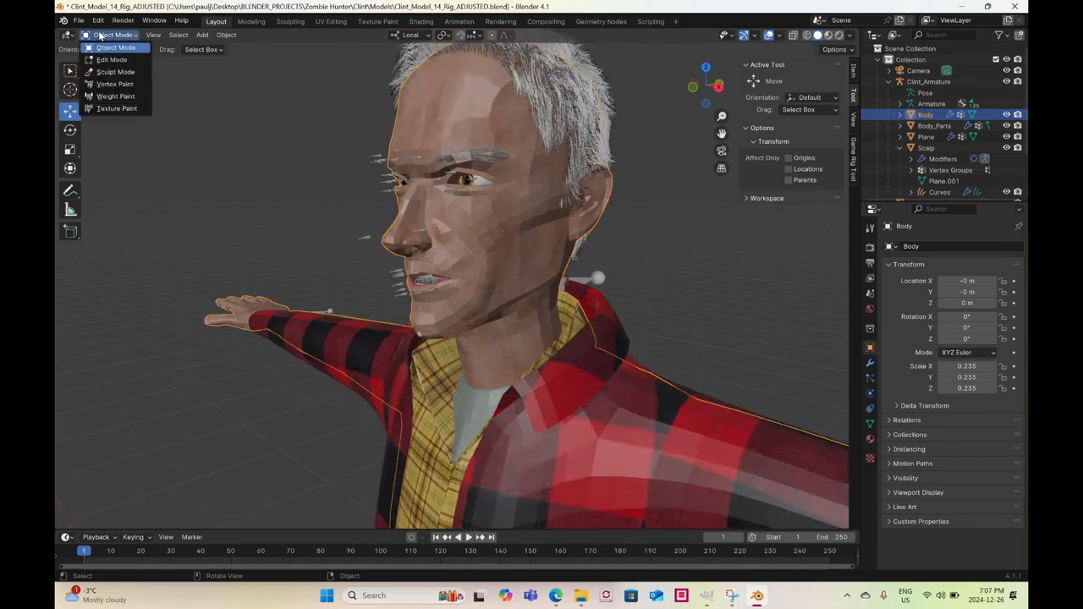
left_click(115, 96)
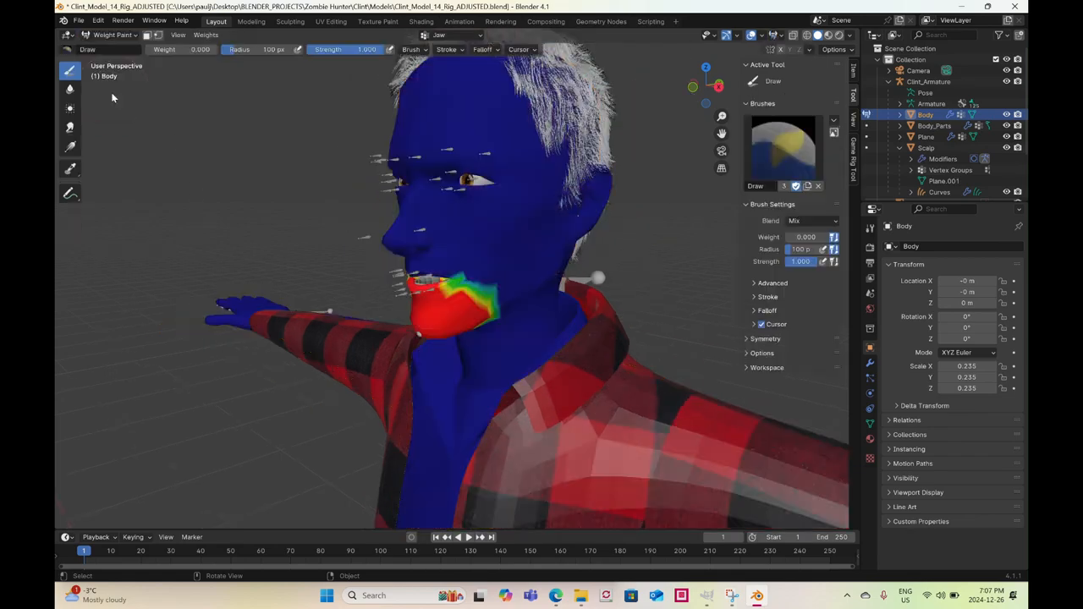
left_click(871, 424)
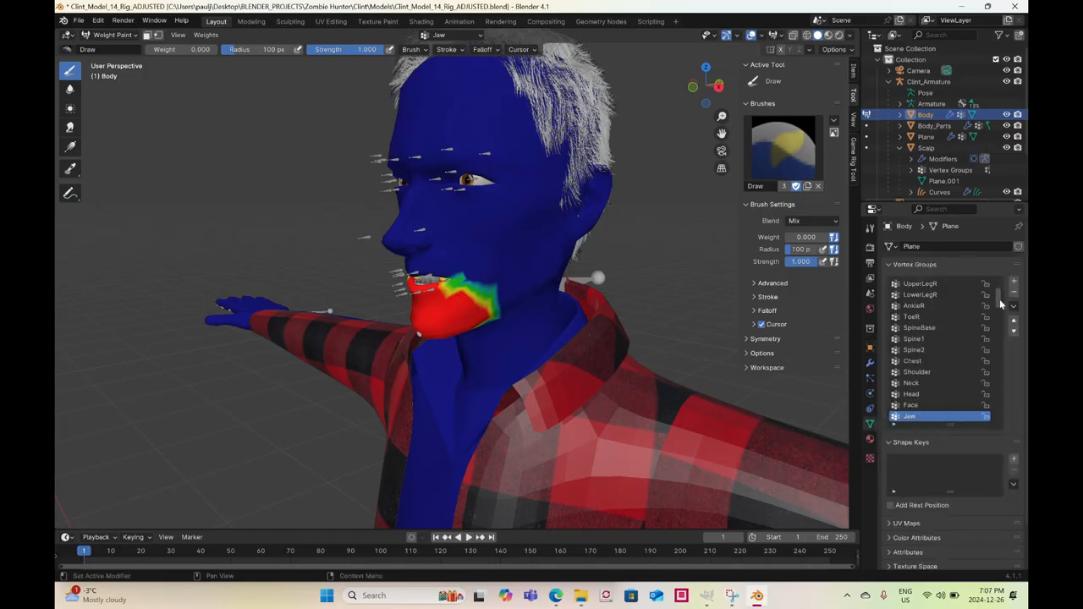
left_click_drag(999, 299, 986, 414)
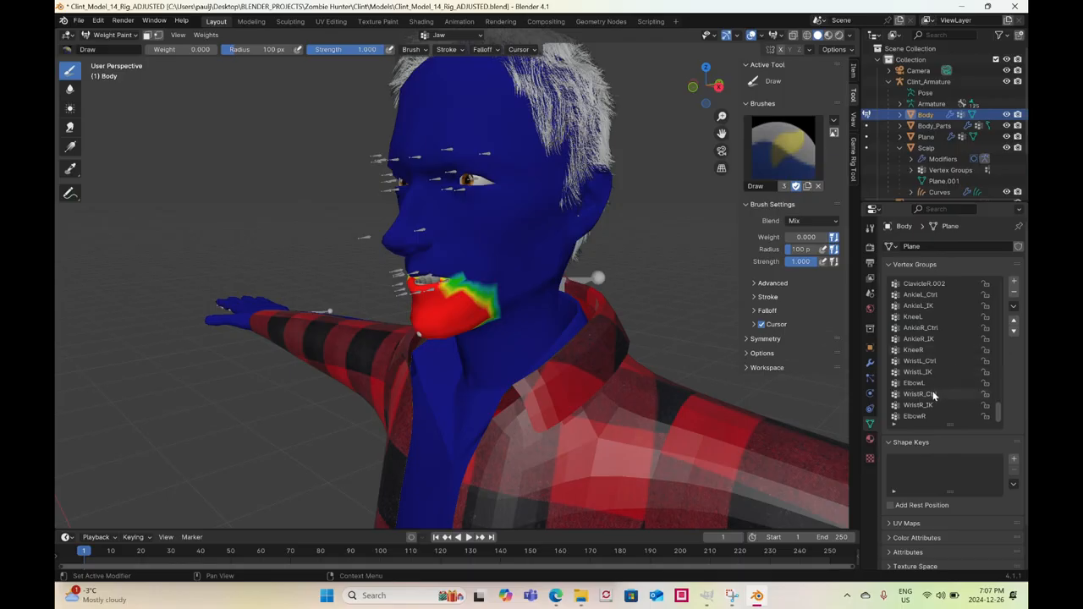
Return the Body mesh to Object Mode and select Clint_Armature
left_click(117, 36)
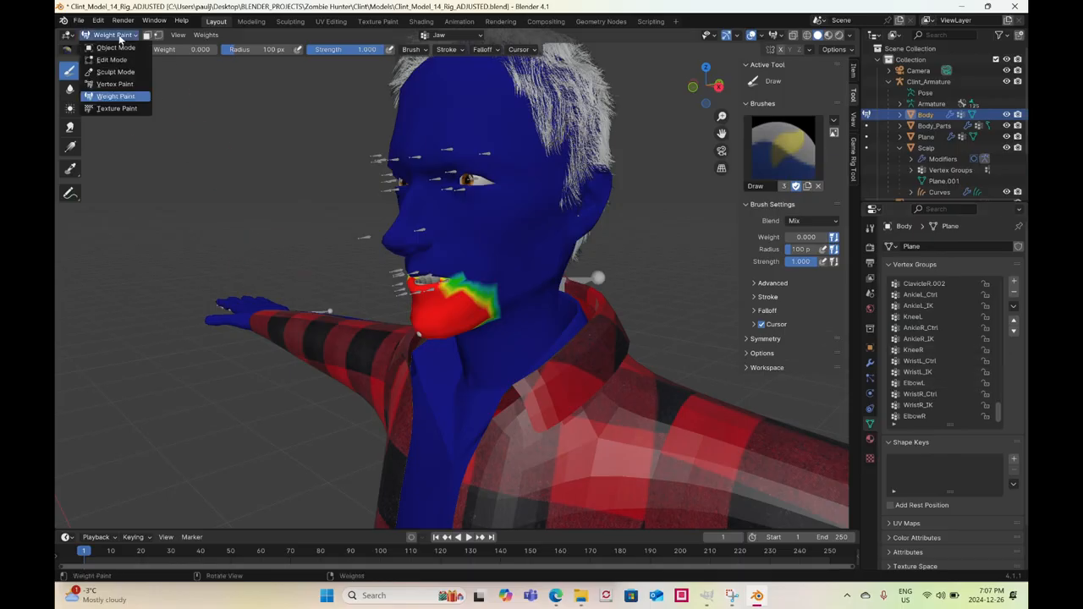
left_click(119, 47)
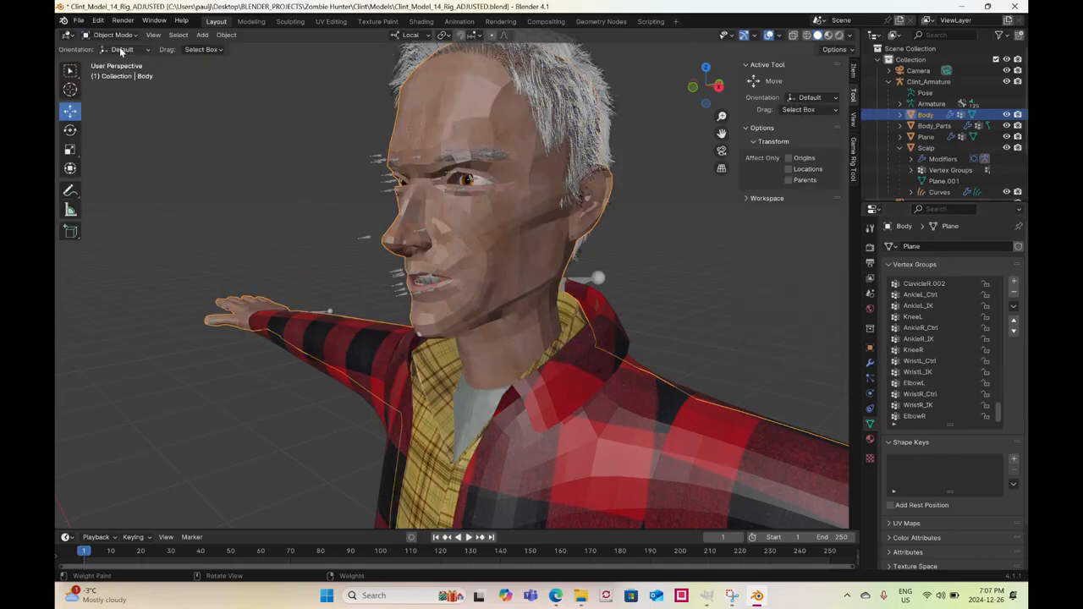
left_click(585, 274)
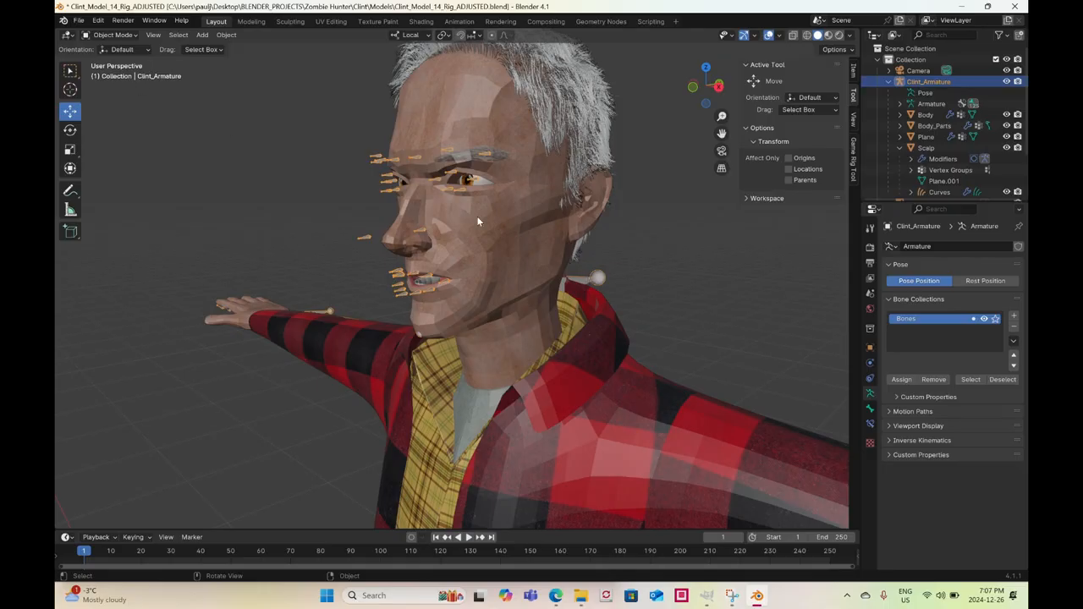
middle_click_drag(268, 164, 452, 57)
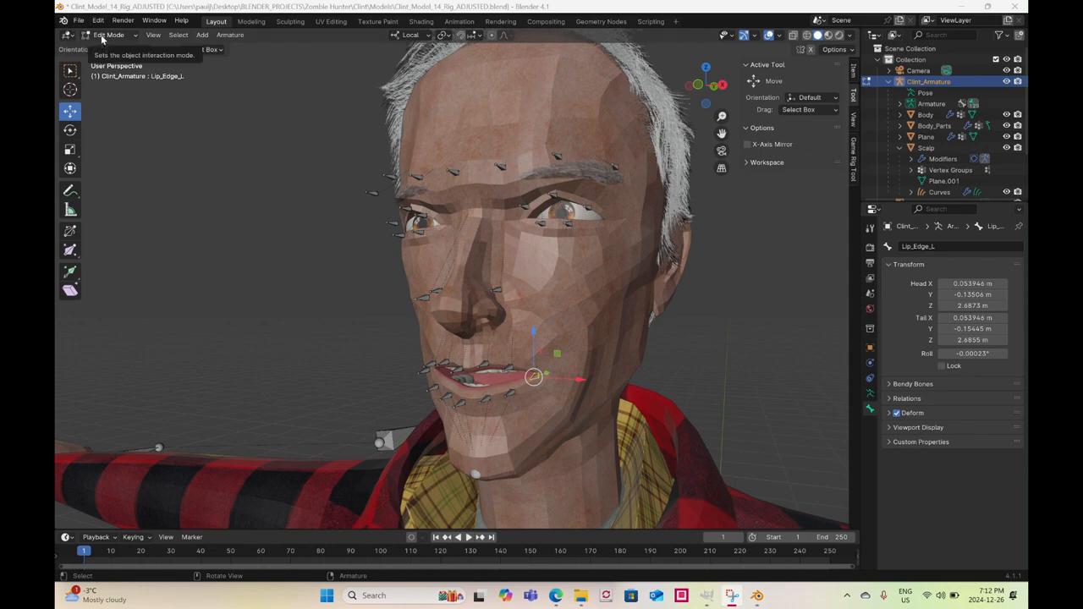
Leave the armature's Edit Mode, put the Body mesh into Weight Paint mode and display its vertex groups
left_click(106, 38)
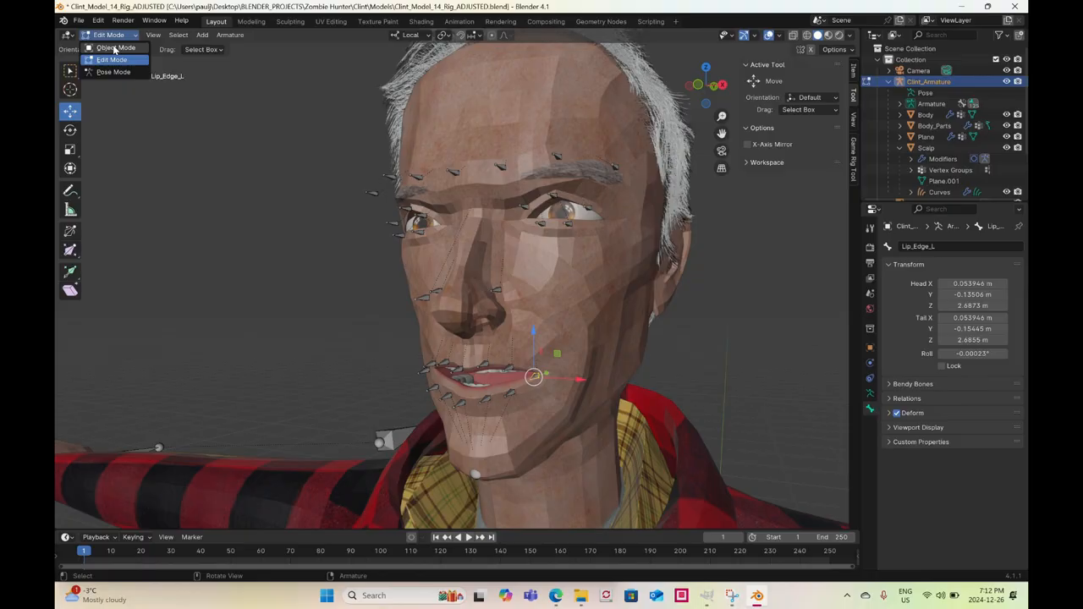
left_click(103, 41)
left_click(625, 312)
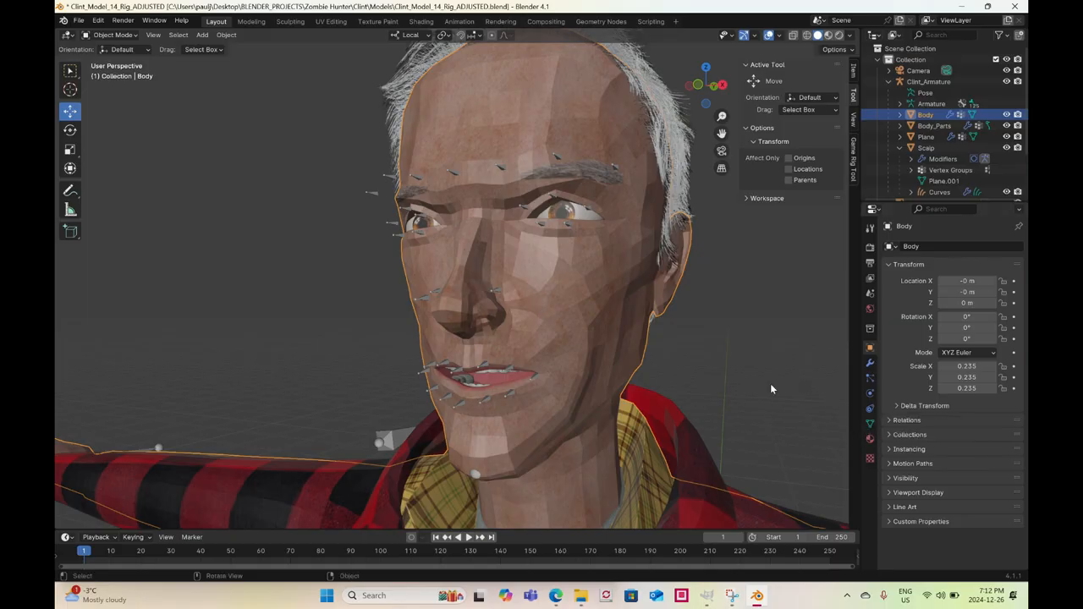
left_click(110, 35)
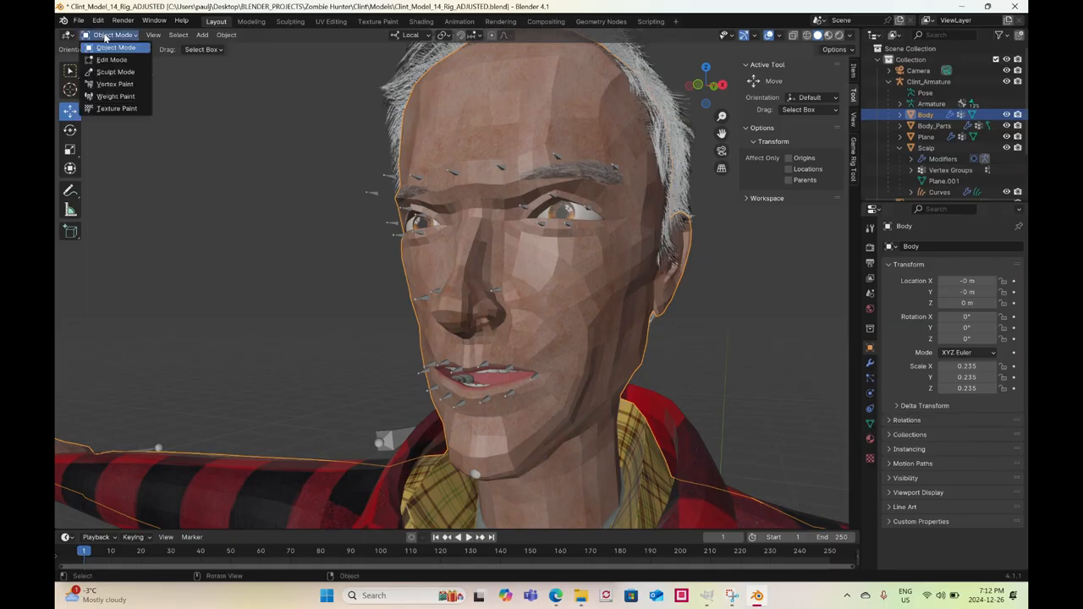
left_click(114, 96)
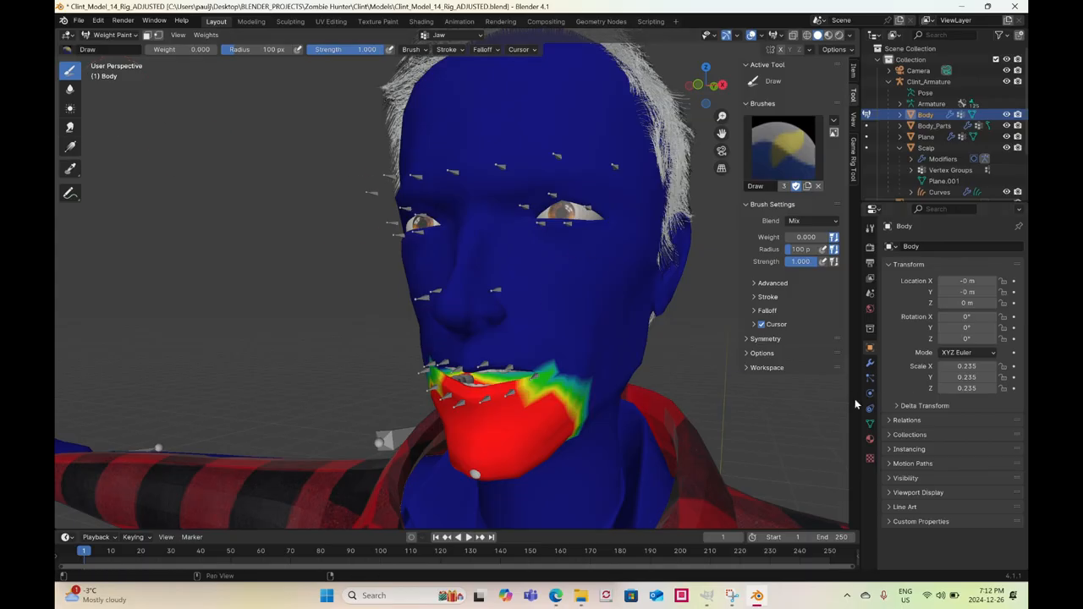
left_click(870, 426)
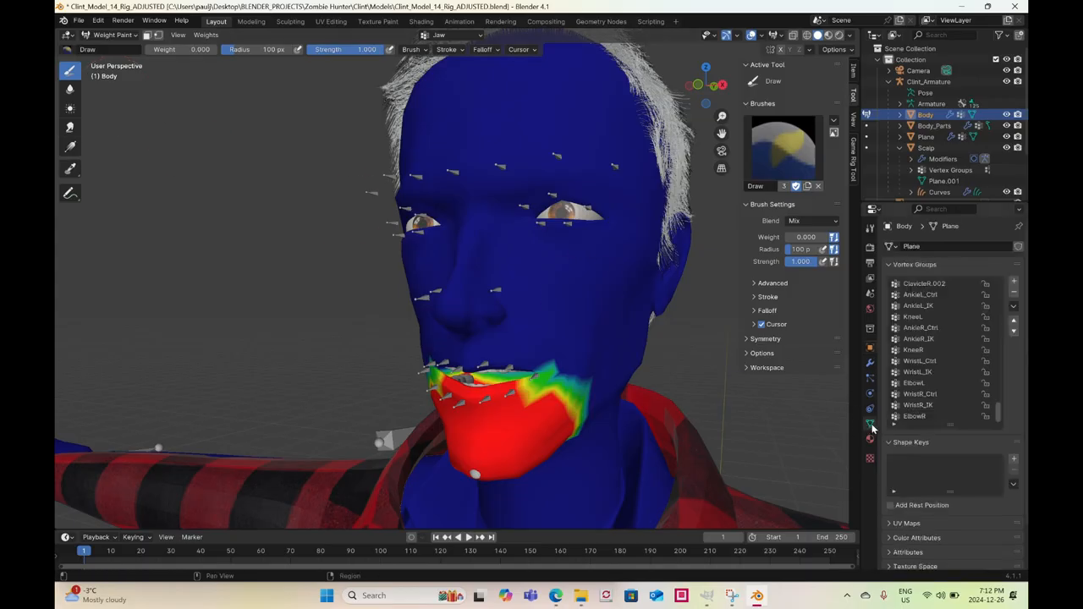
Add 32 new vertex groups to the Body mesh and bring the first of them into view
left_click(1014, 284)
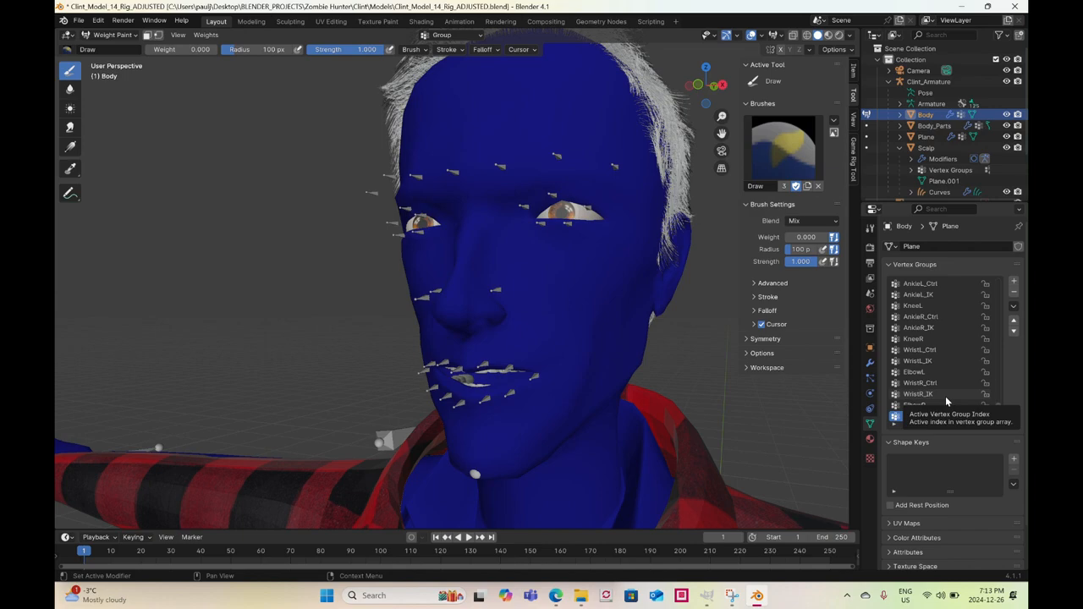
left_click(1013, 281)
left_click(1013, 282)
left_click(1013, 281)
left_click(1013, 282)
left_click(1014, 282)
double_click(1013, 281)
left_click(1014, 281)
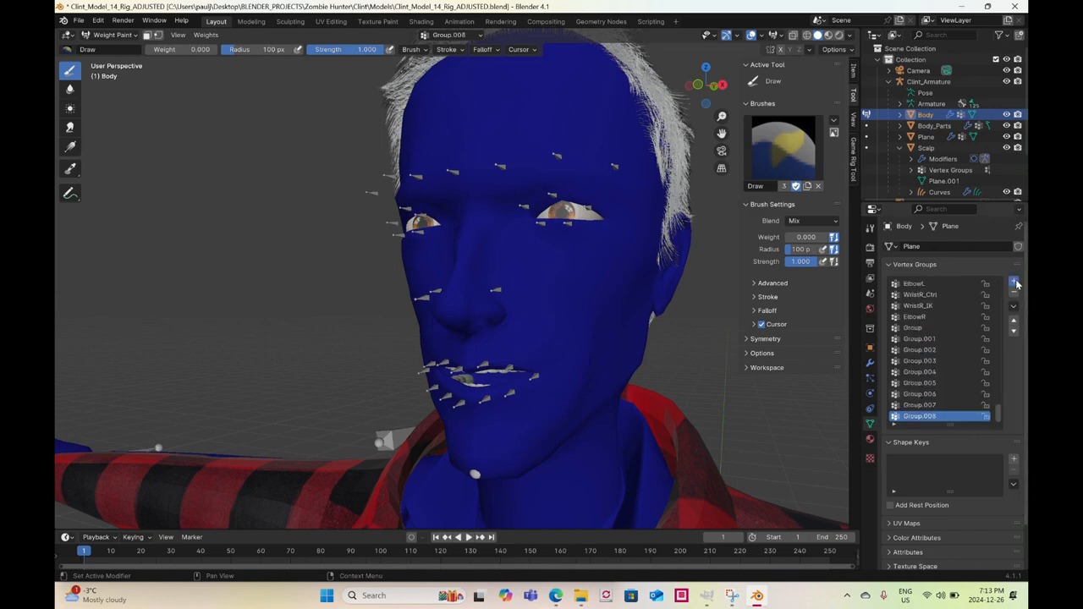
double_click(1013, 282)
left_click(1014, 281)
double_click(1014, 282)
left_click(1014, 282)
double_click(1013, 281)
double_click(1014, 281)
left_click(1013, 281)
double_click(1013, 281)
double_click(1013, 282)
left_click(1014, 282)
double_click(1013, 282)
scroll(956, 340, "up", 10)
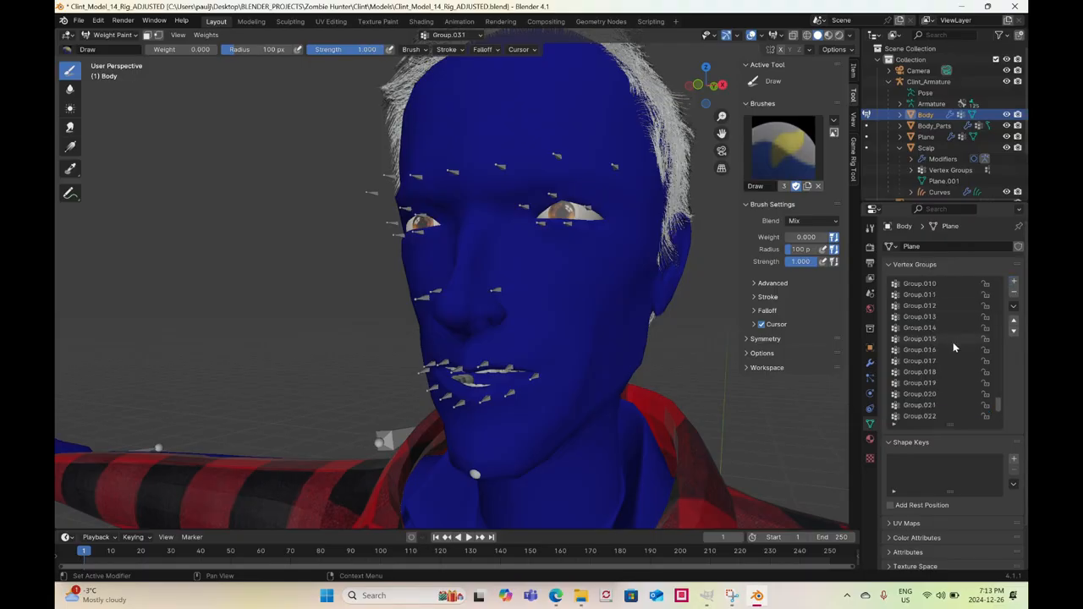
scroll(956, 343, "up", 3)
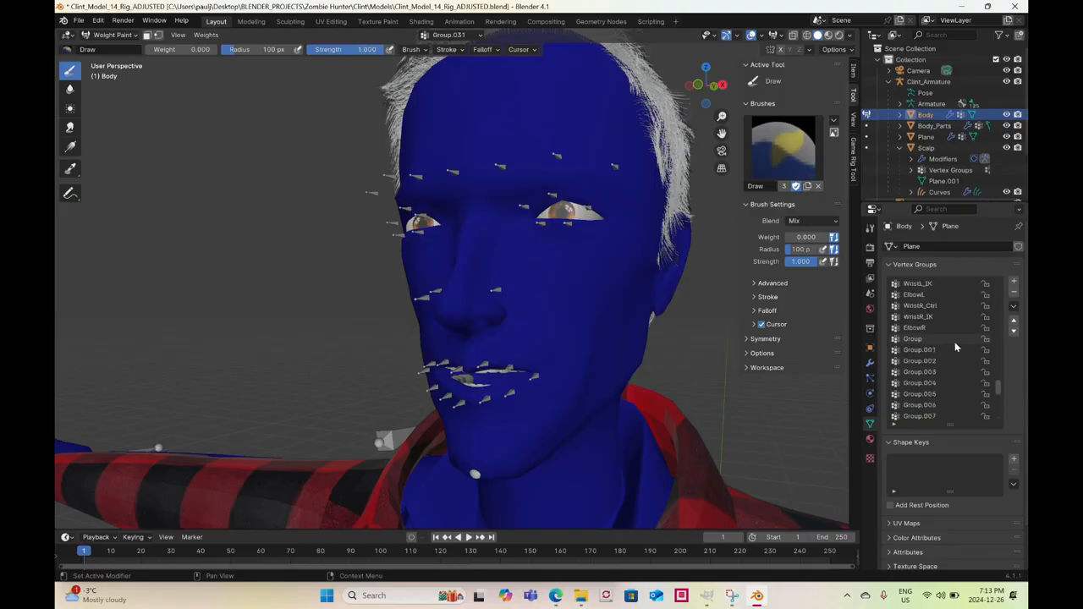
Rename the Body mesh's first new vertex group, Group, as Brow_Mid
left_click(909, 339)
double_click(909, 340)
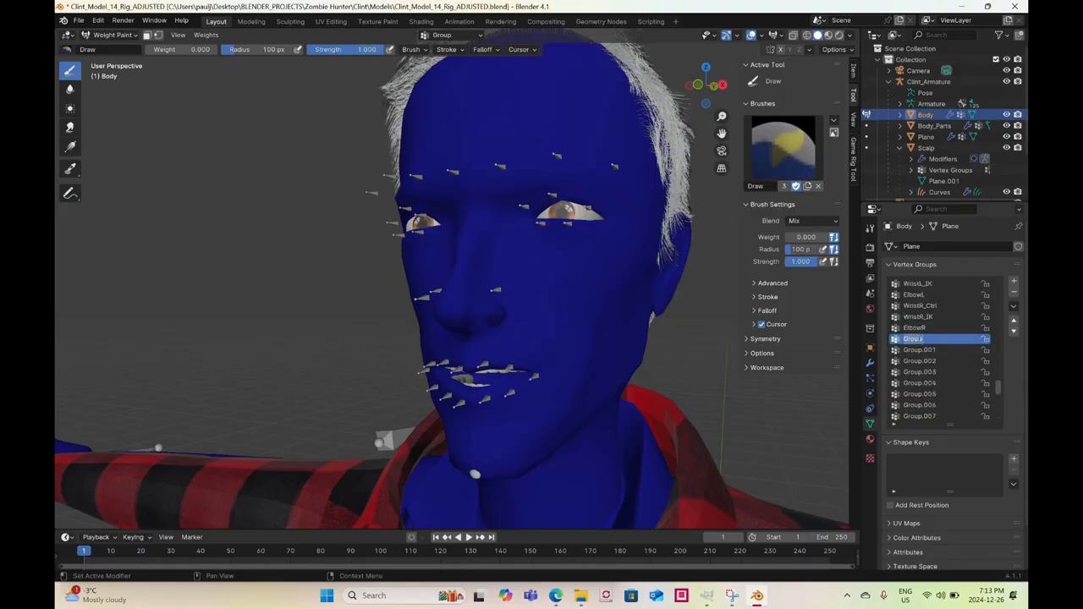
type("Brow")
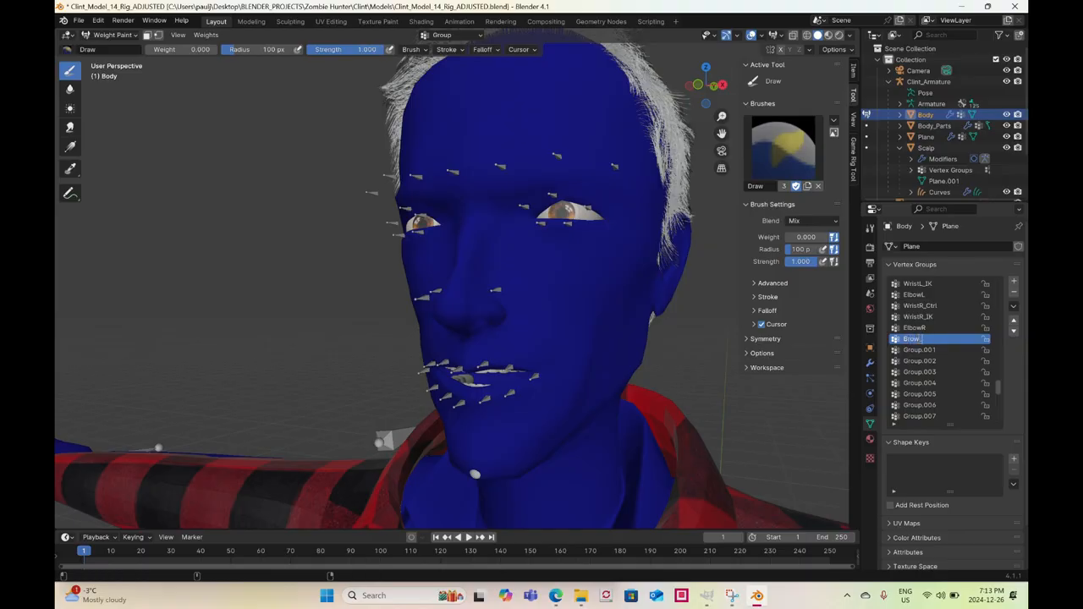
type("_Mid")
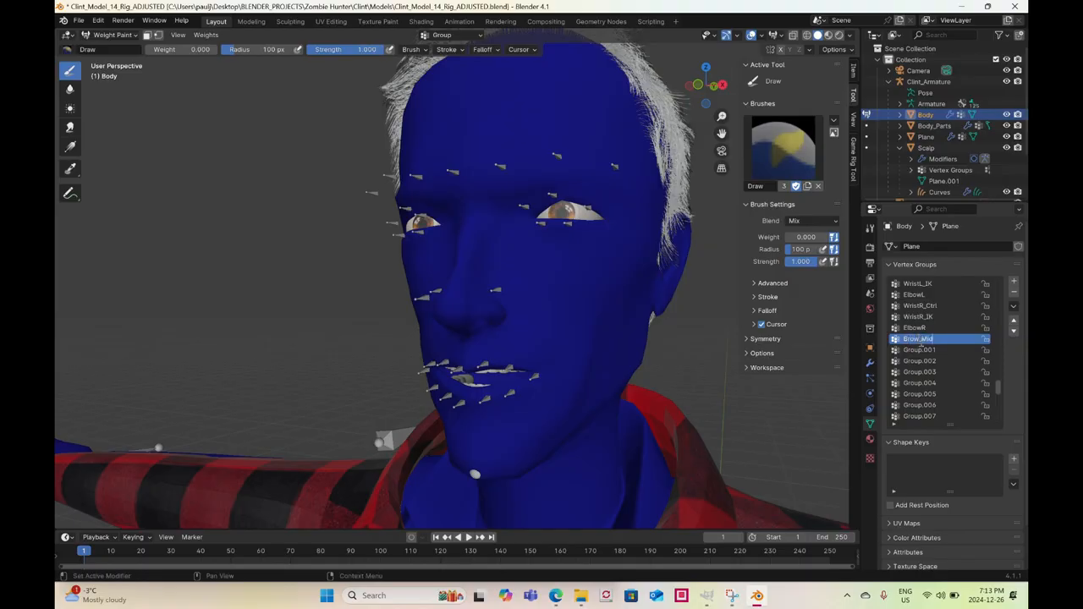
key("Return")
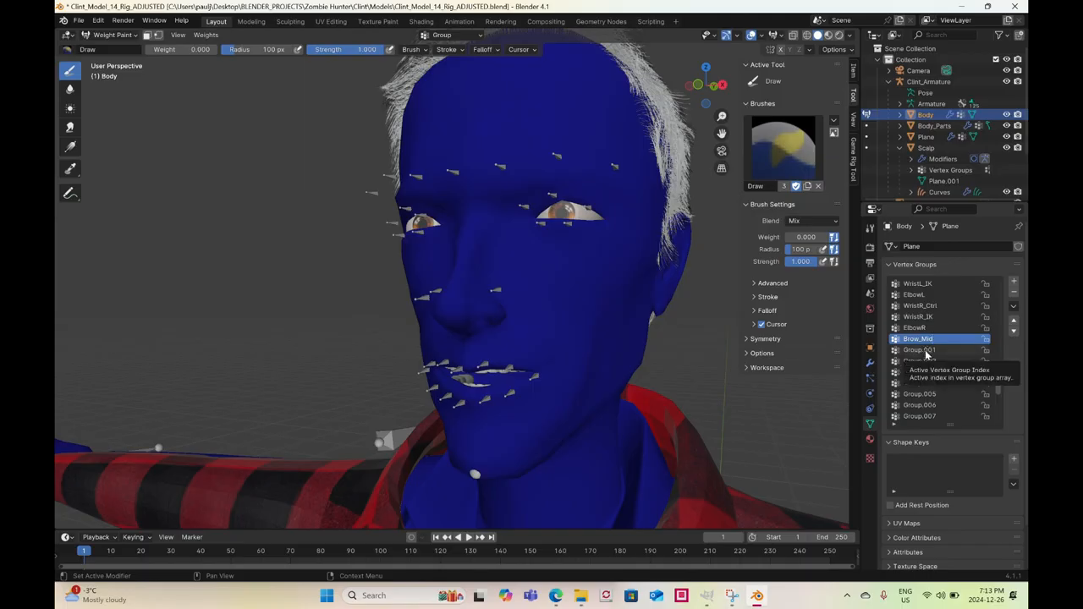
Rename vertex groups Group.001 and Group.002 as Brow_1_L and Brow_2_L
double_click(921, 349)
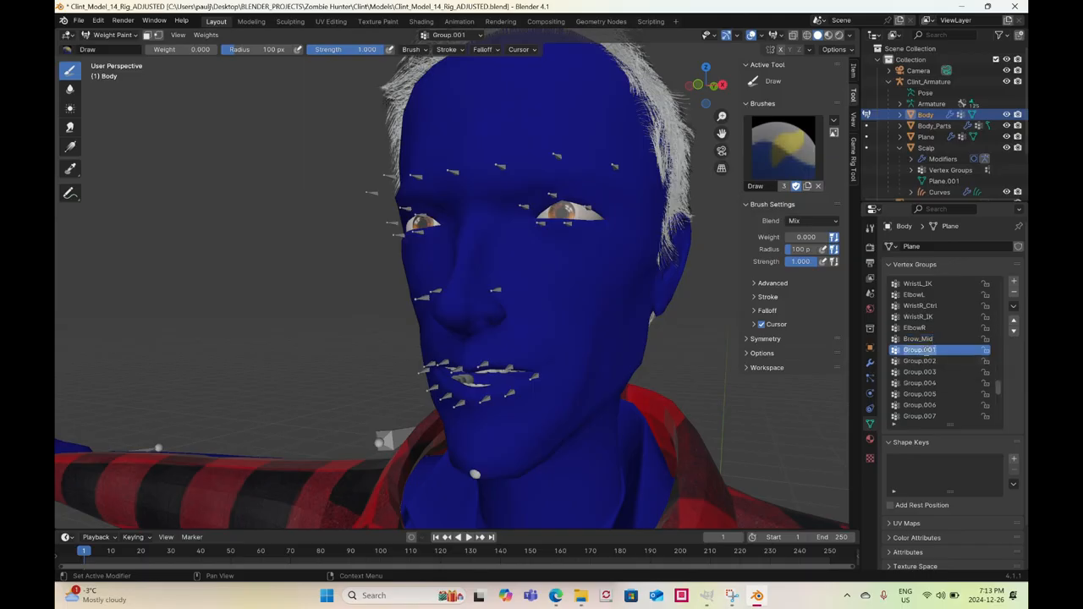
type("Brow_")
type("1_L")
double_click(918, 361)
type("Brow_2_L")
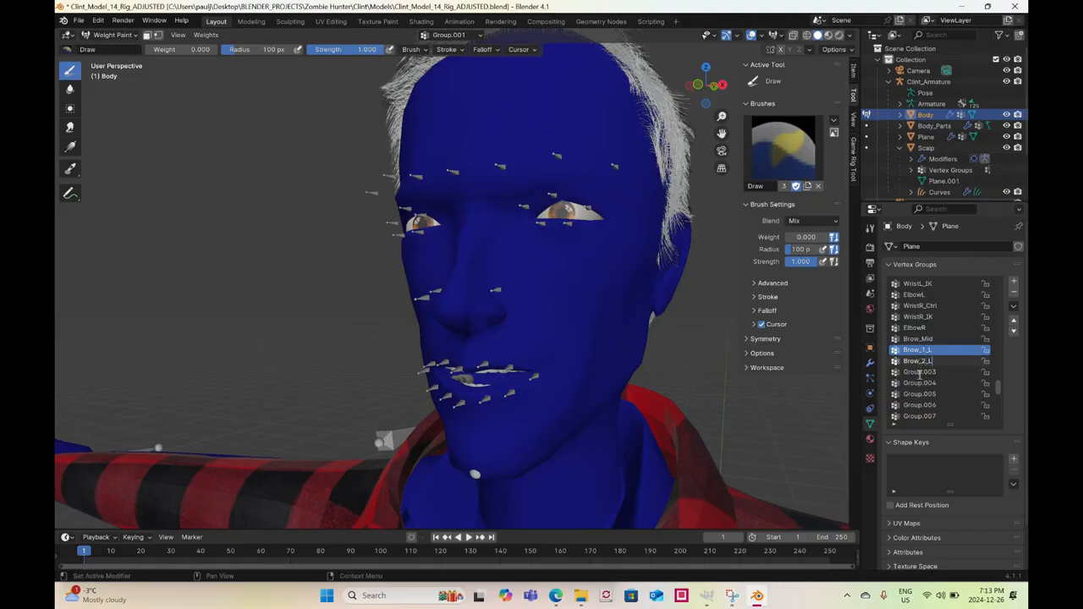
Rename vertex group Group.003 as Brow_3_L
double_click(920, 372)
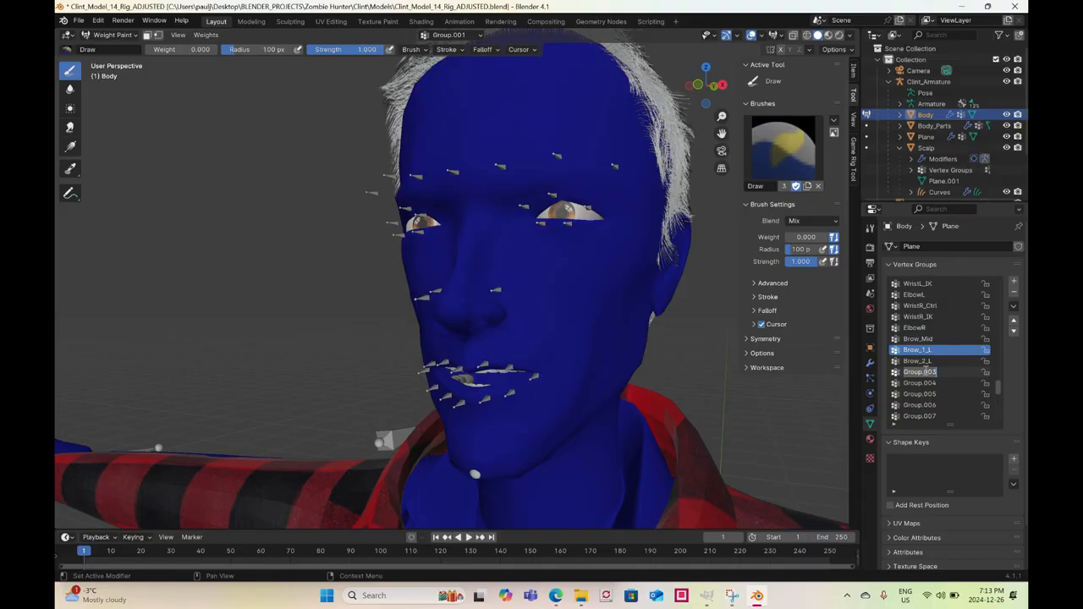
type("Brow_2_L")
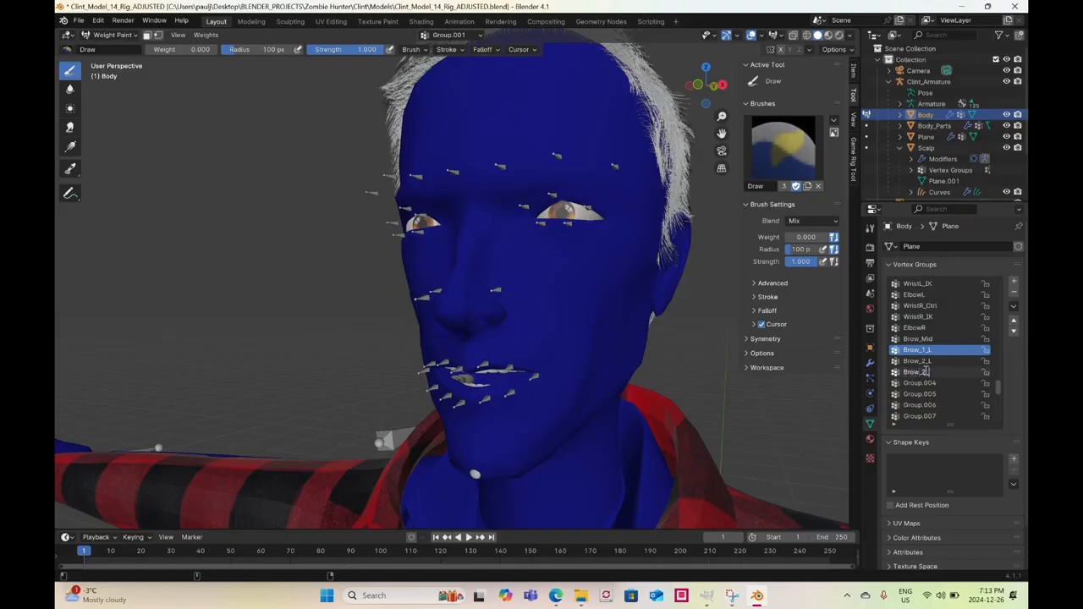
key("Return")
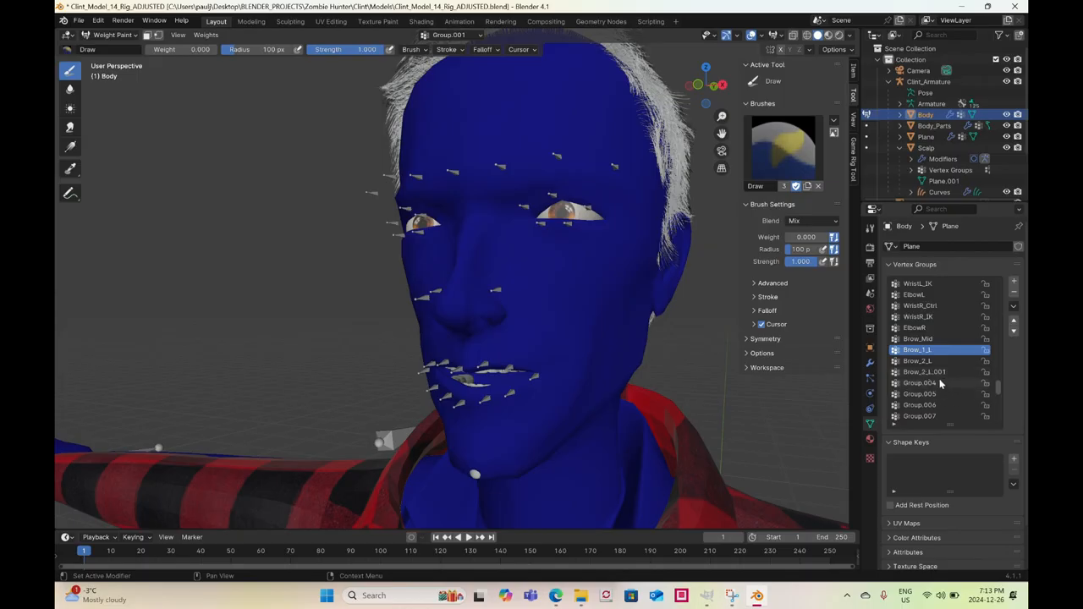
left_click(939, 372)
double_click(926, 372)
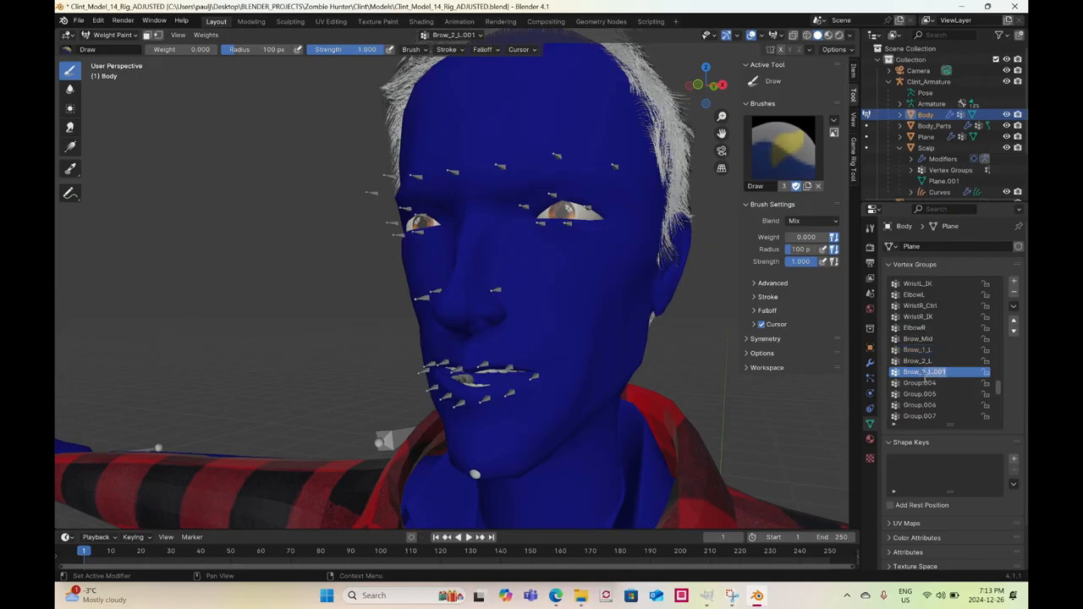
type("3_L")
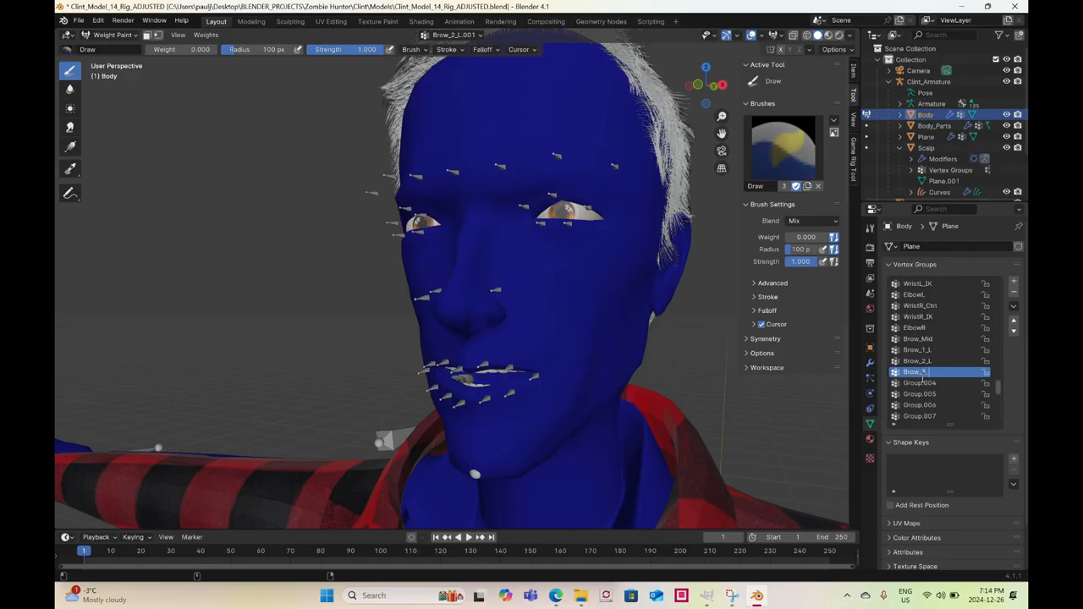
key("Return")
Rename vertex groups Group.004, Group.005 and Group.006 as Brow_1_R, Brow_2_R and Brow_3_R
double_click(930, 384)
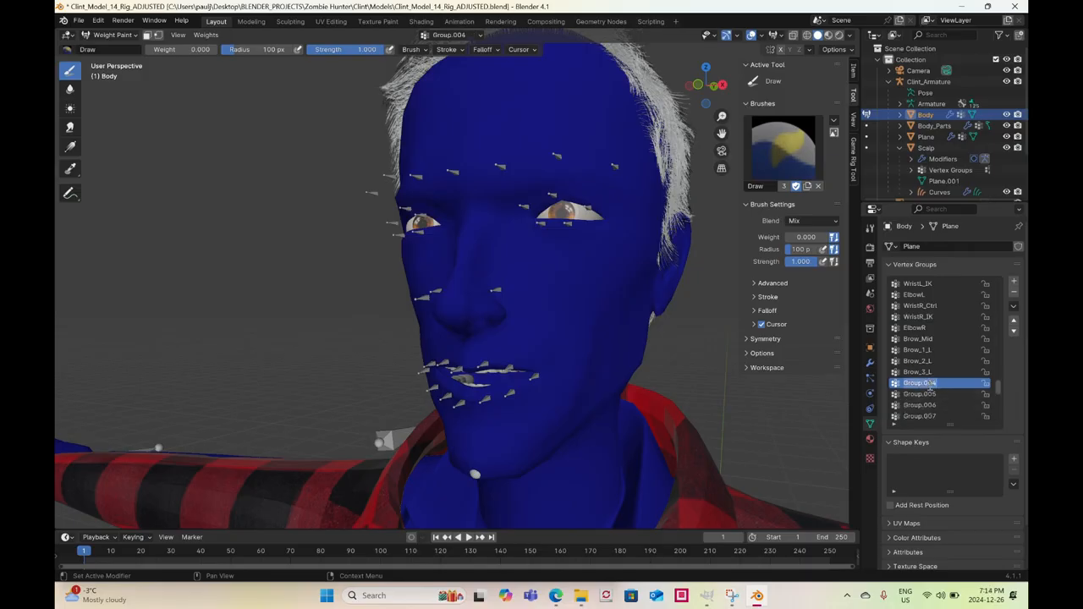
type("Brow_1_")
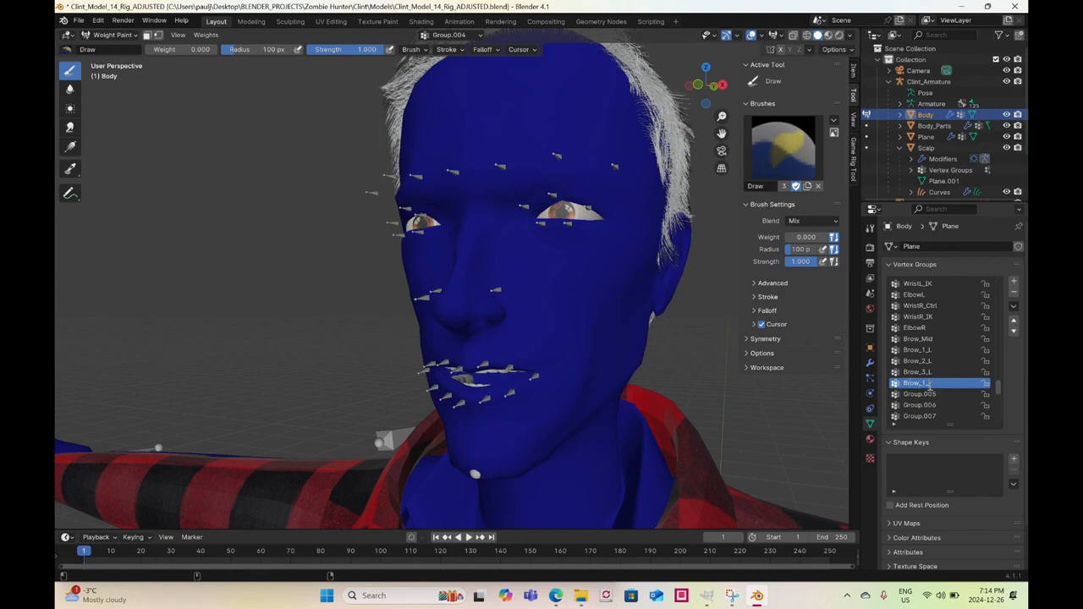
type("R")
key("Return")
double_click(928, 394)
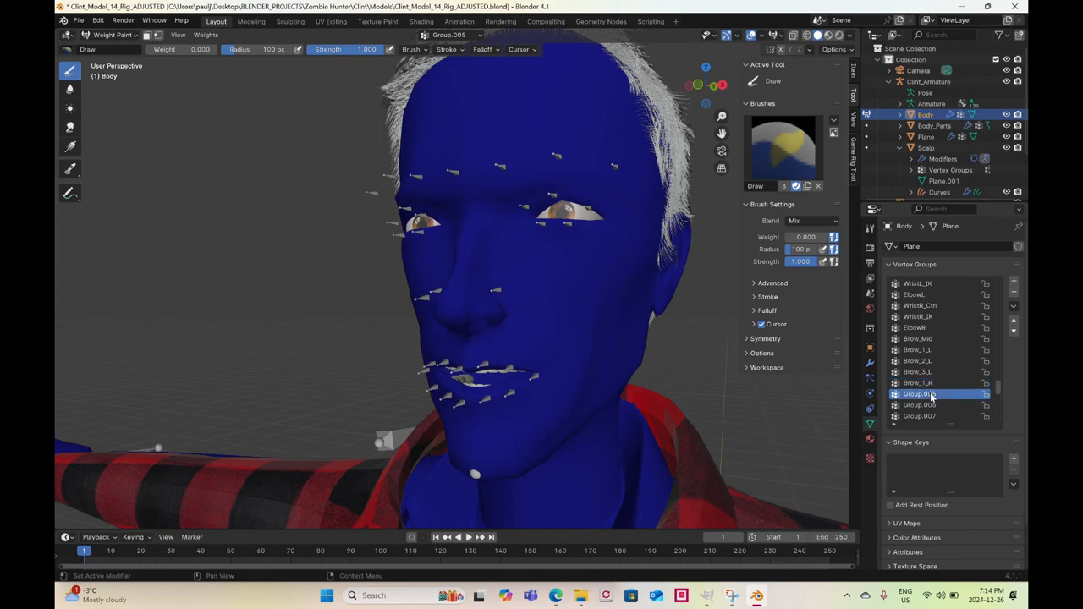
type("Brow_2_R")
double_click(927, 405)
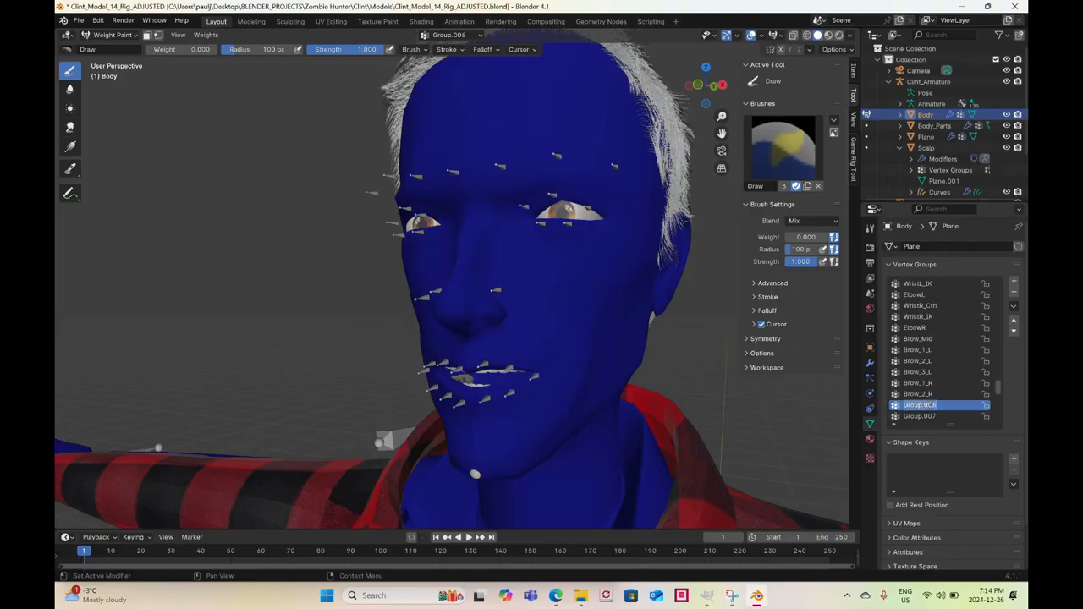
type("Brow_3_R")
key("Return")
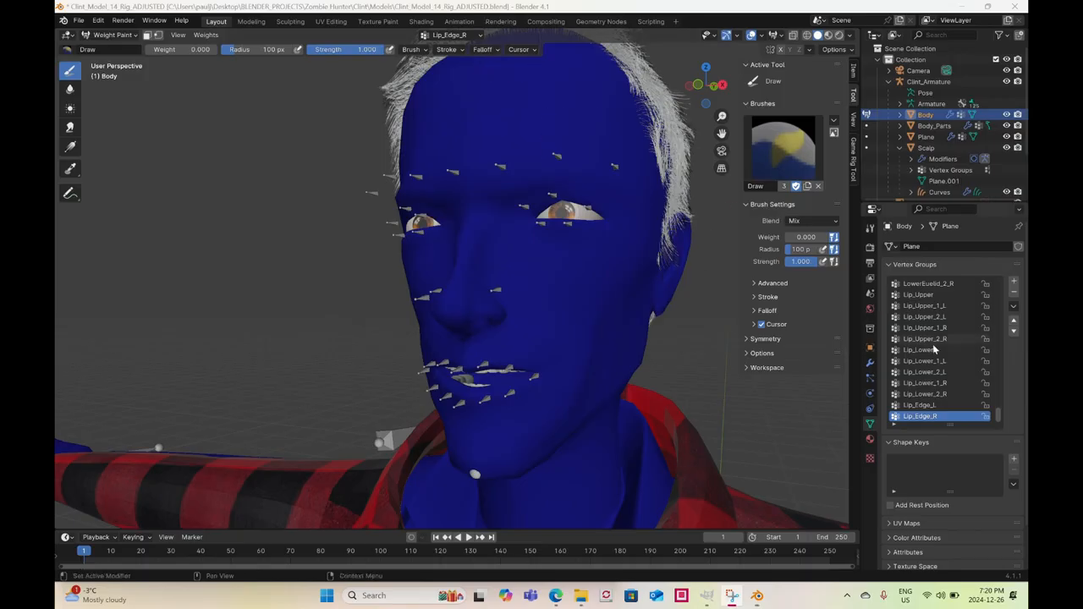
Check the end of the vertex group list and switch the viewport to Wireframe shading
left_click(1000, 421)
left_click_drag(998, 414, 998, 417)
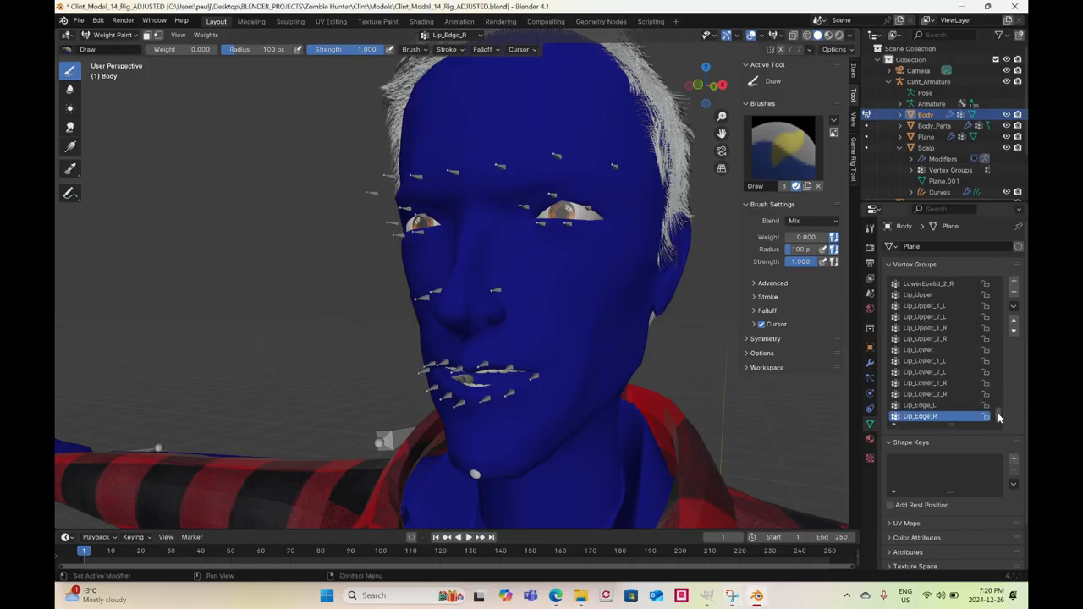
scroll(469, 308, "down", 6)
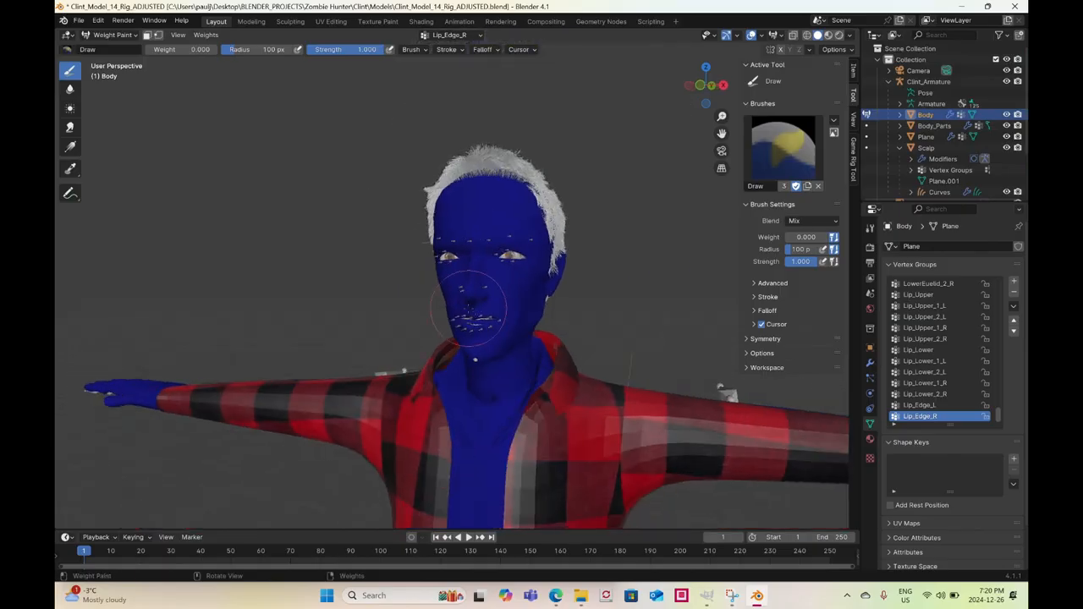
key("z")
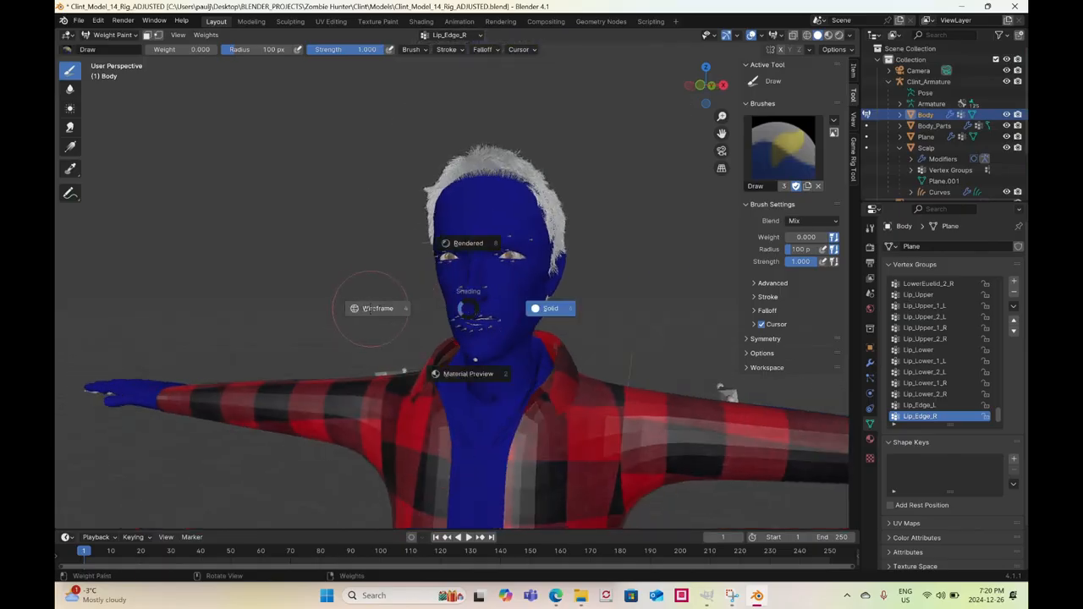
left_click(370, 308)
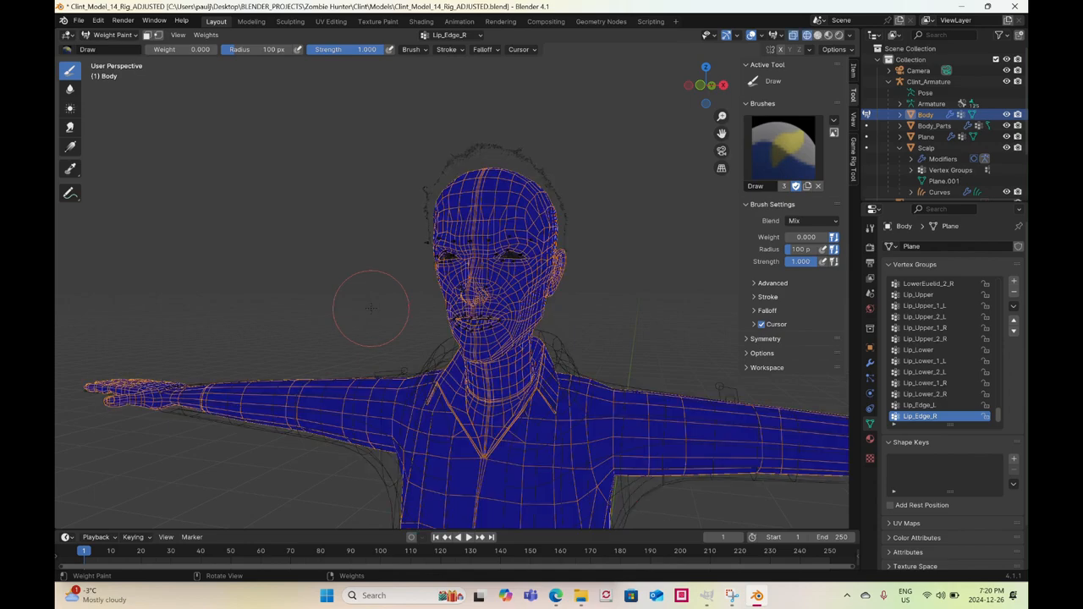
Make Brow_Mid the active vertex group and set the Draw brush's weight to 1.000
left_click_drag(1003, 415, 1000, 383)
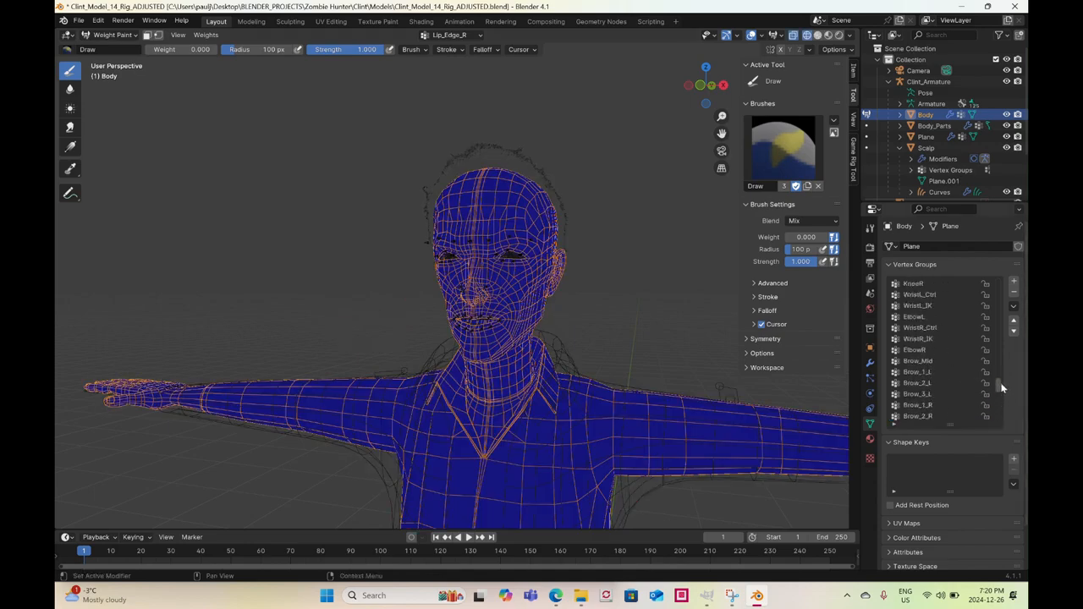
left_click(930, 361)
scroll(452, 284, "up", 4)
middle_click_drag(560, 272, 544, 288)
middle_click_drag(609, 260, 585, 264)
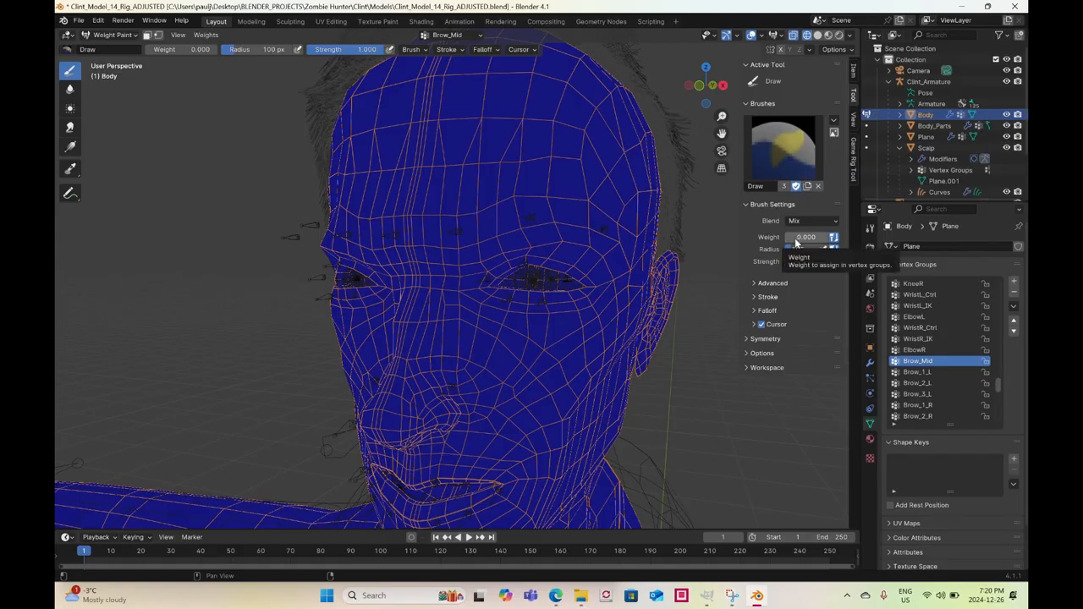
left_click_drag(795, 243, 842, 243)
middle_click_drag(440, 260, 479, 250)
scroll(479, 250, "up", 2)
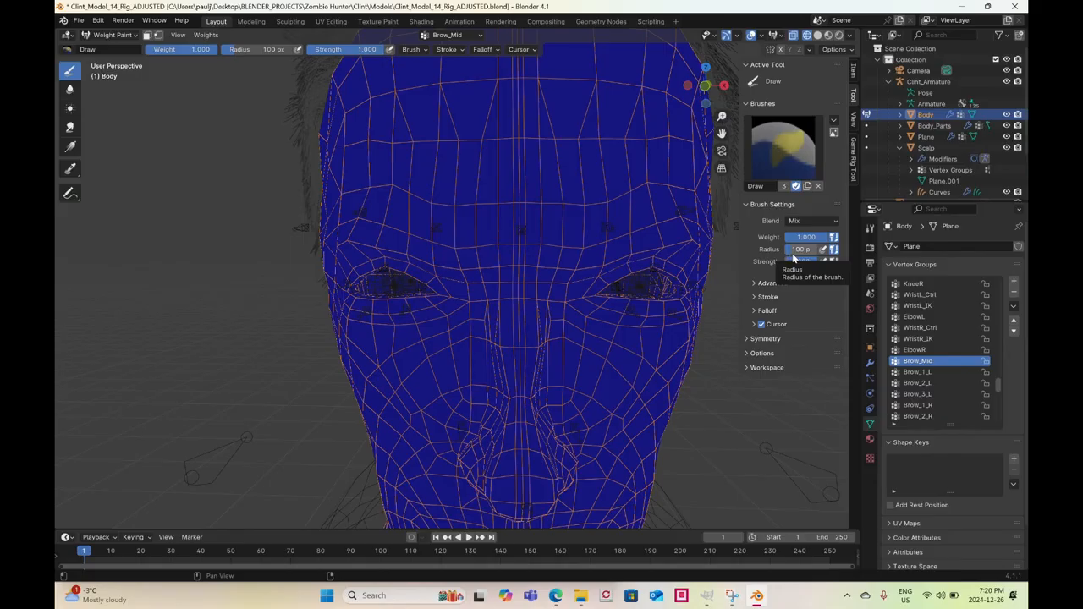
Set the brush radius to 50 px and paint the Brow_Mid weights across the area between the eyebrows
left_click(797, 250)
type("50")
key("Return")
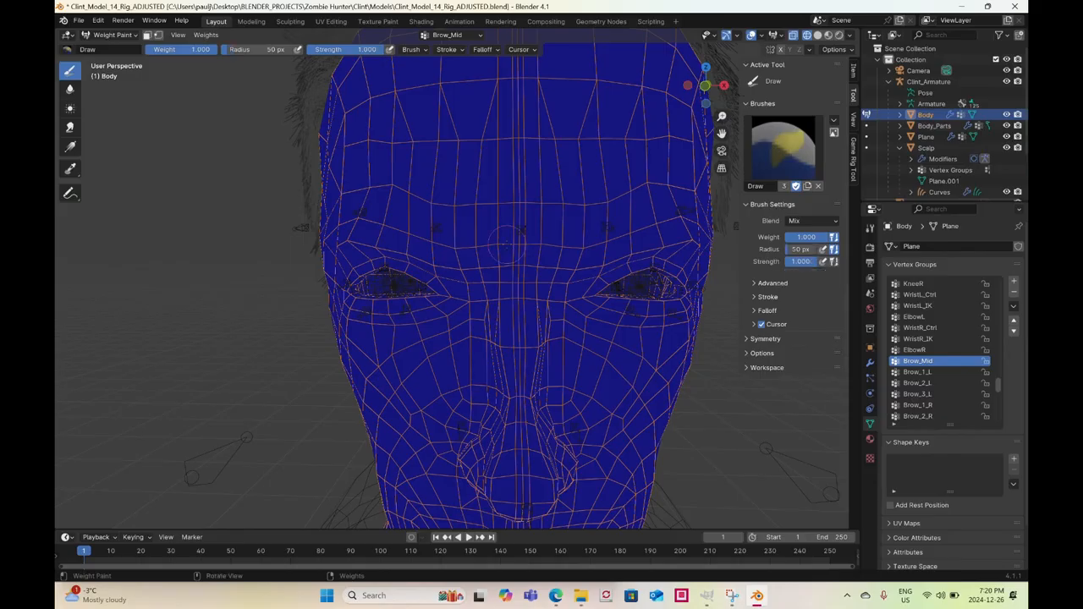
middle_click_drag(529, 269, 519, 267)
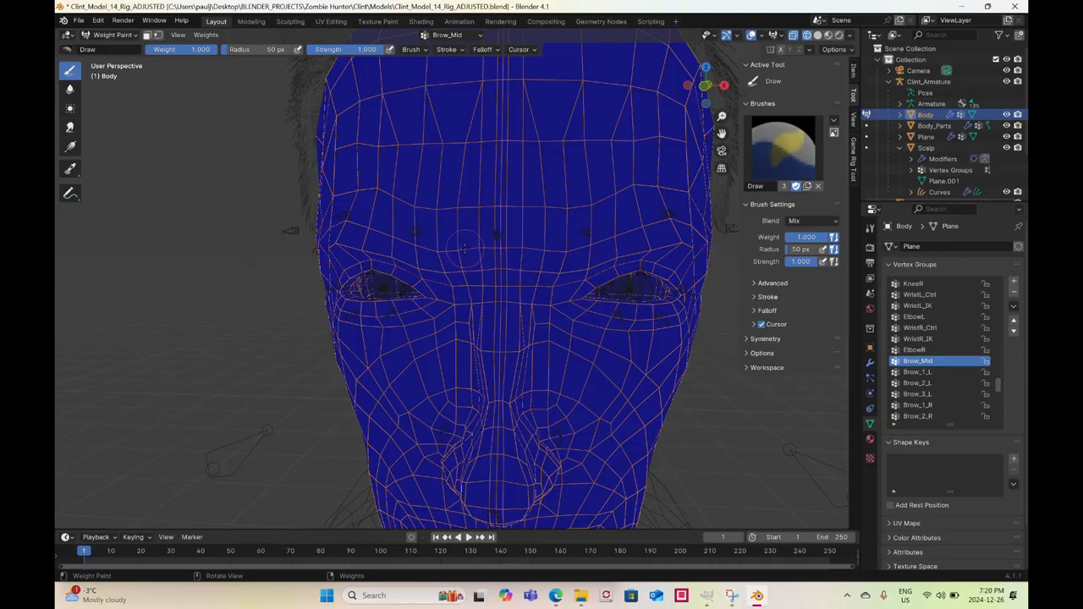
mouse_move(464, 248)
left_mouse_down()
mouse_move(550, 241)
mouse_move(537, 266)
mouse_move(499, 235)
mouse_move(474, 269)
mouse_move(456, 258)
mouse_move(492, 248)
left_mouse_up()
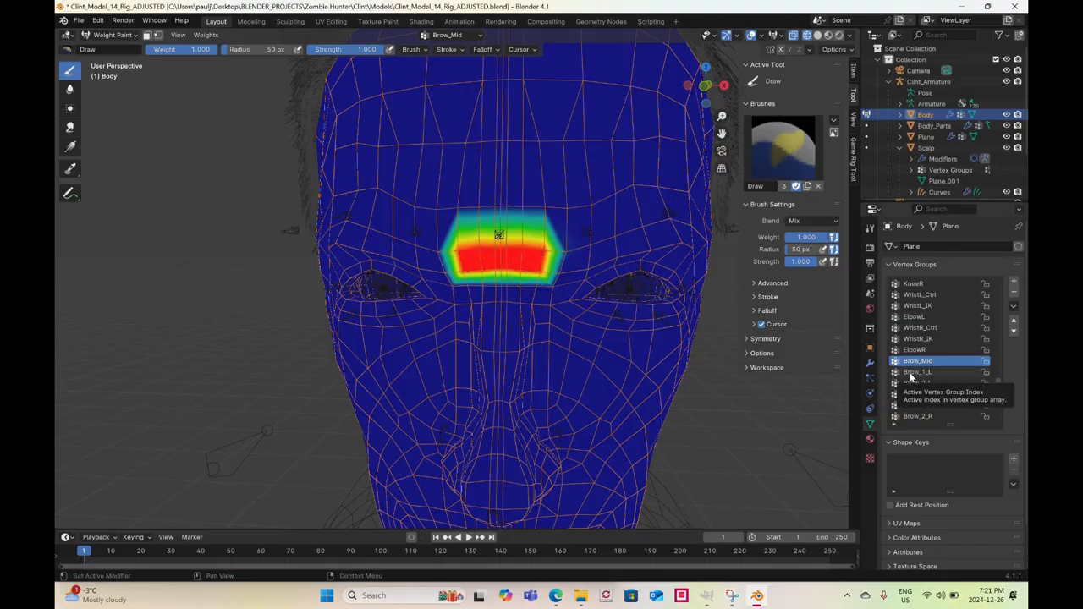
Paint full weight for the Brow_1_L vertex group over the inner part of the character's left brow
middle_click_drag(581, 322, 566, 322)
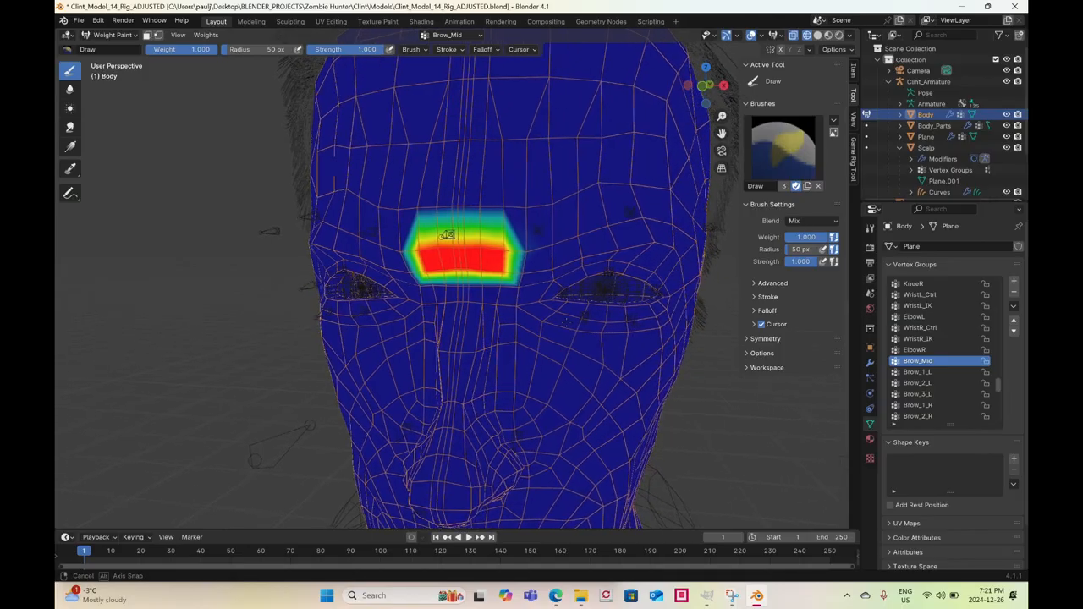
left_click(908, 372)
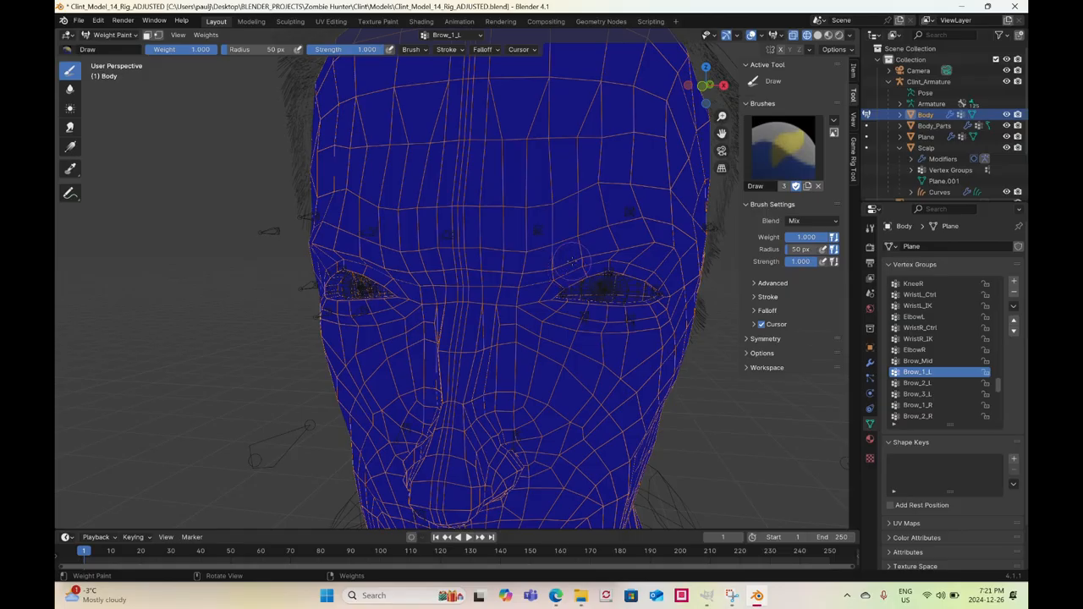
mouse_move(580, 254)
left_mouse_down()
mouse_move(582, 230)
mouse_move(541, 247)
mouse_move(517, 285)
mouse_move(552, 266)
left_mouse_up()
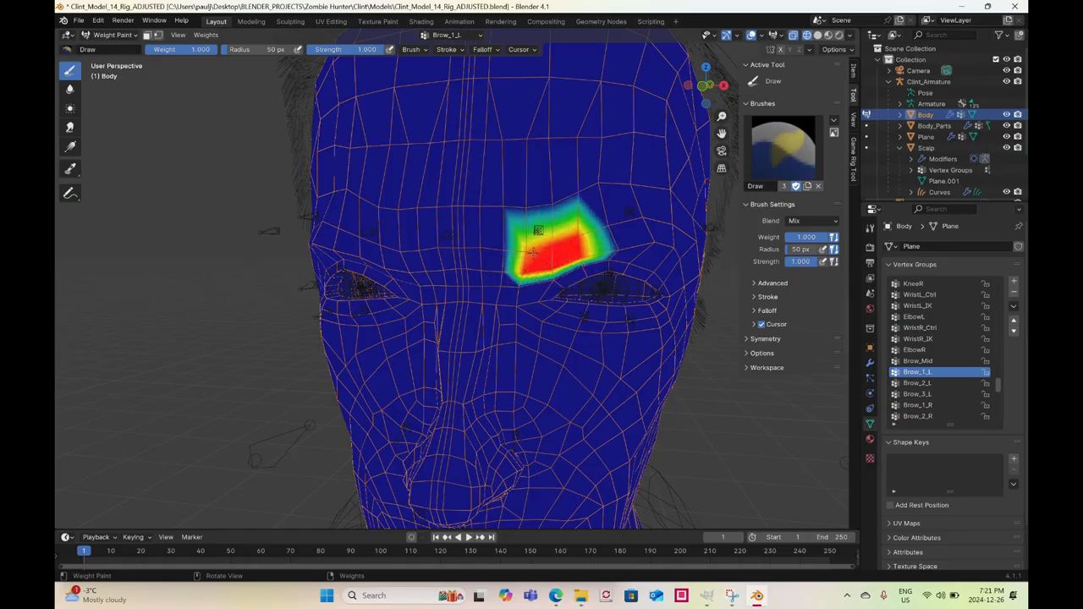
Paint full weight for the Brow_2_L vertex group over the middle of the character's left brow
left_click(927, 384)
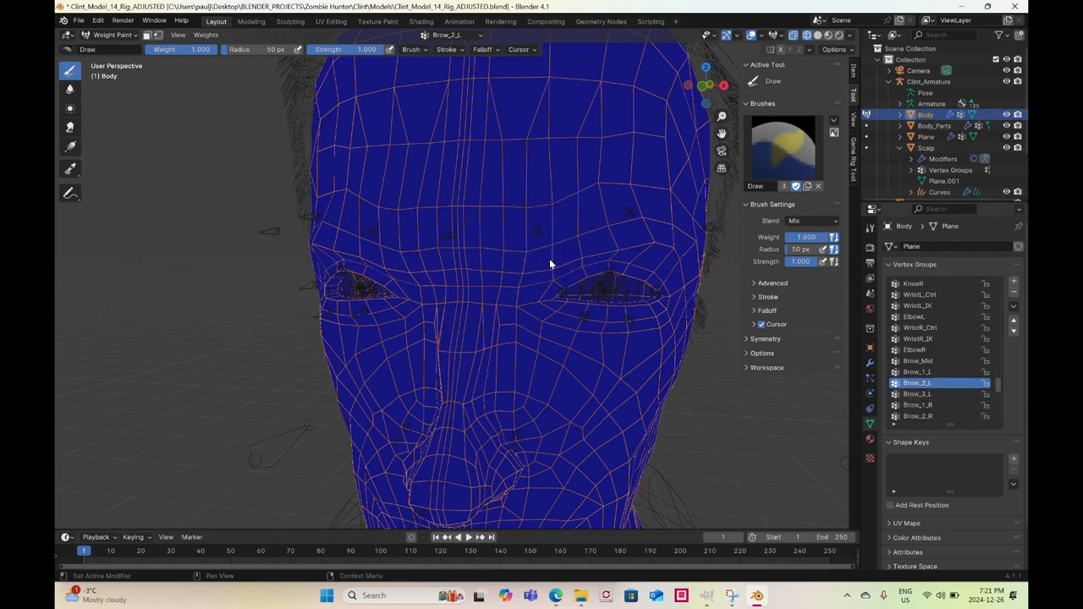
middle_click_drag(550, 261, 592, 246)
middle_click_drag(533, 252, 537, 249)
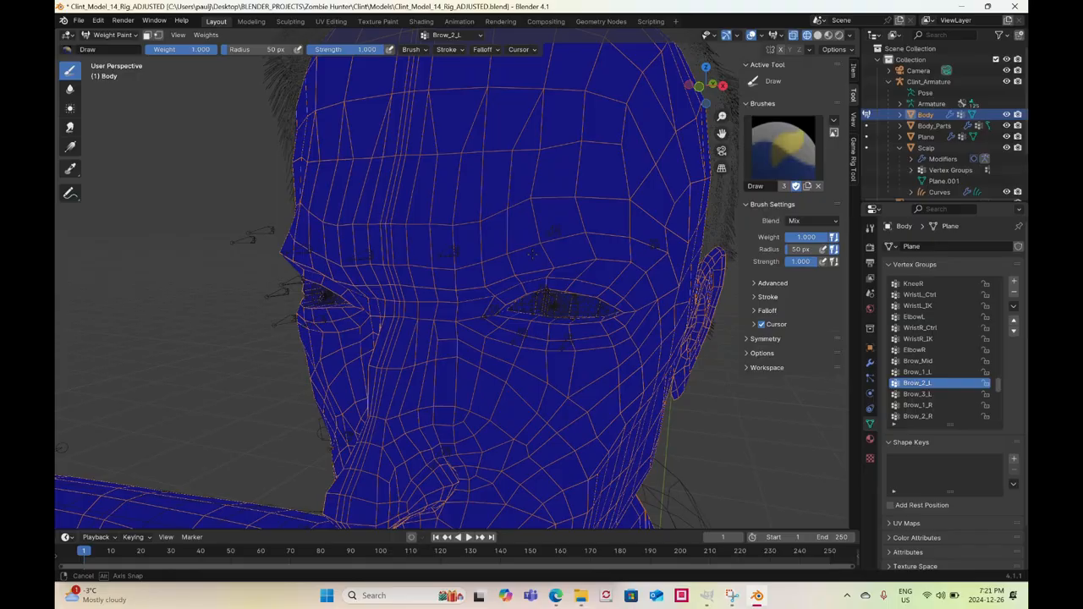
mouse_move(537, 243)
left_mouse_down()
mouse_move(552, 264)
mouse_move(583, 252)
mouse_move(553, 234)
left_mouse_up()
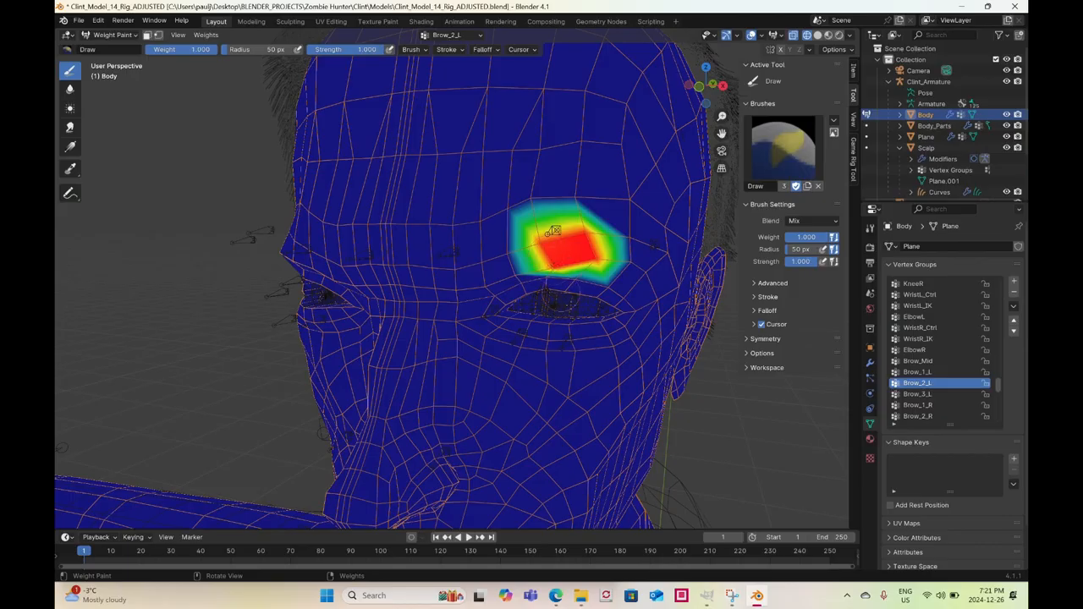
Make Brow_3_L the active vertex group for weight painting the outer end of the character's left brow
middle_click_drag(554, 230, 546, 309)
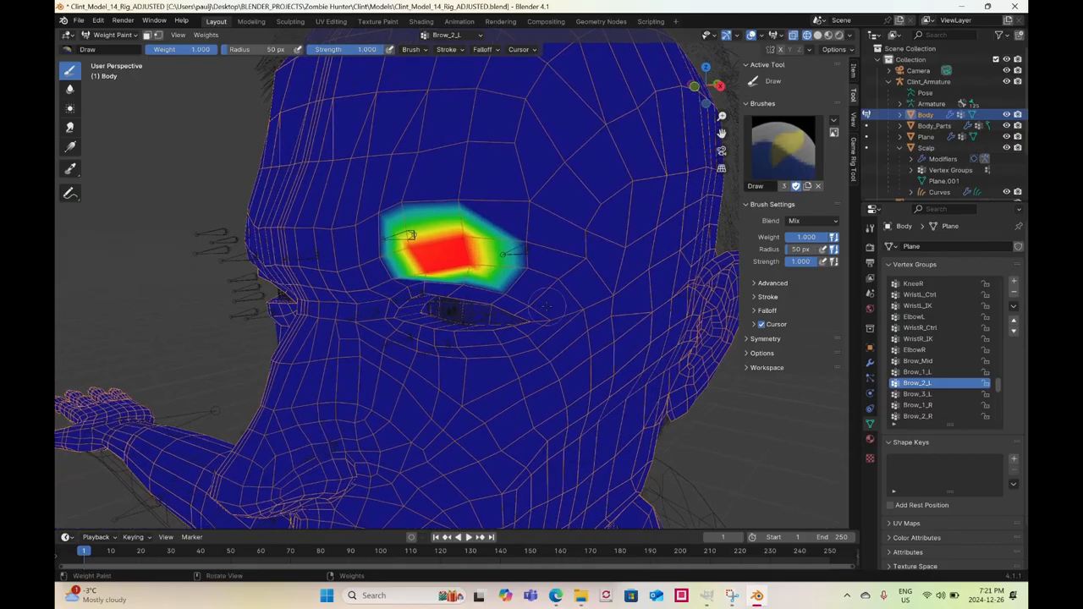
left_click(916, 394)
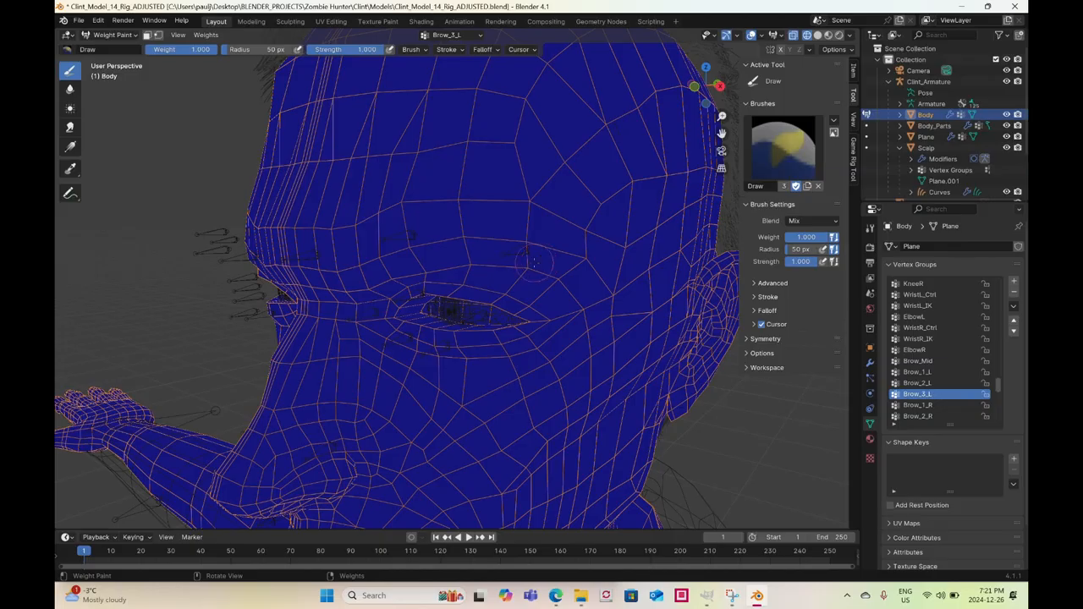
Paint full weight for the Brow_3_L vertex group over the outer end of the left eyebrow
mouse_move(534, 261)
left_mouse_down()
mouse_move(533, 270)
mouse_move(558, 275)
mouse_move(577, 258)
mouse_move(519, 244)
left_mouse_up()
scroll(518, 253, "down", 2)
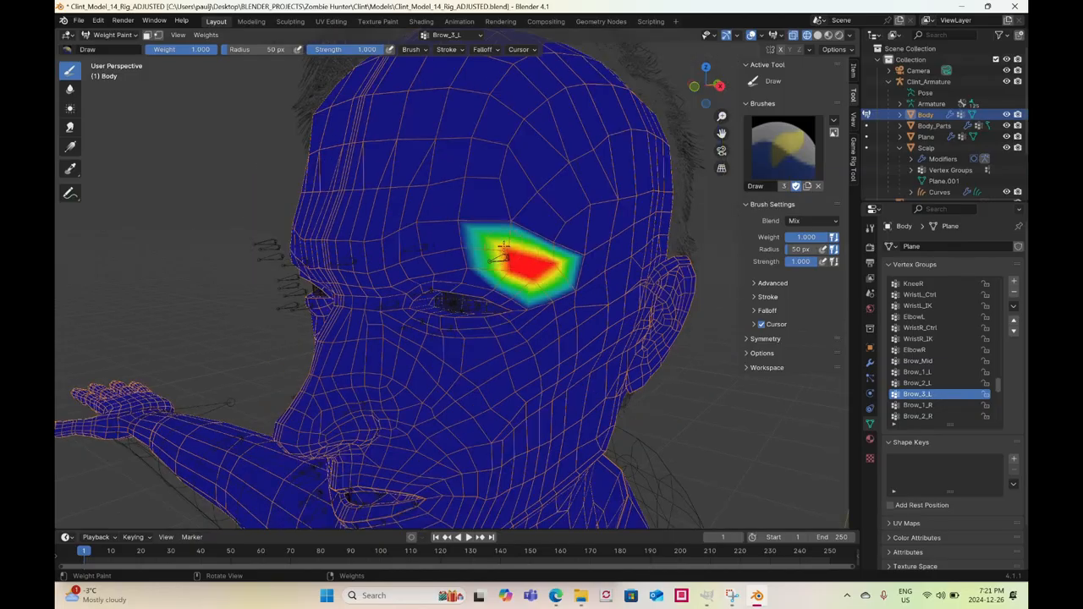
middle_click_drag(508, 249, 643, 258)
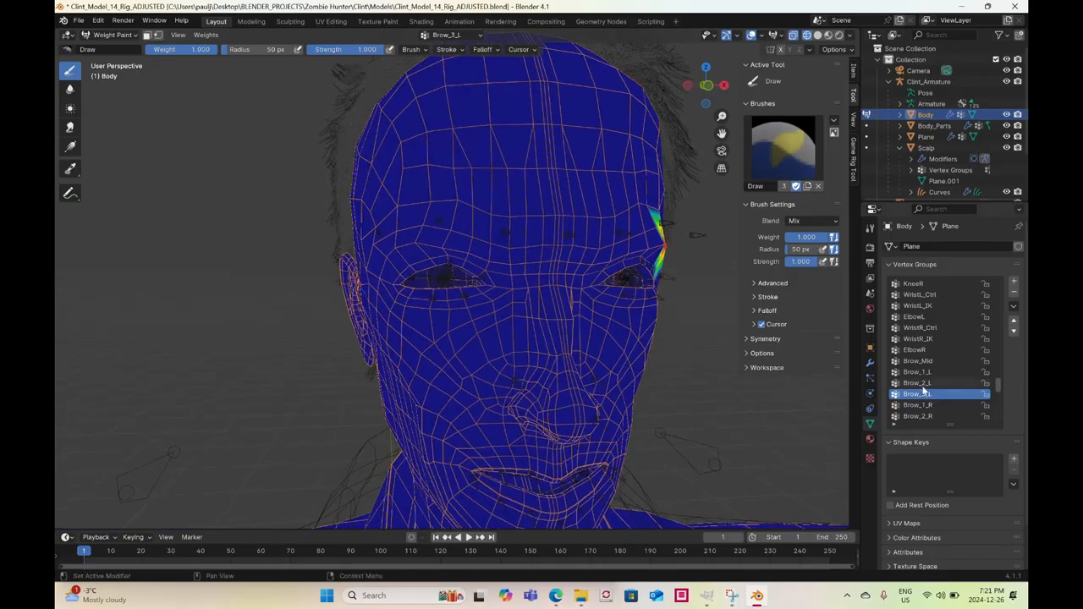
Paint full weight for the Brow_1_R vertex group across the inner right eyebrow, using the Brow_Mid area as reference
scroll(913, 382, "down", 1)
scroll(913, 383, "down", 4)
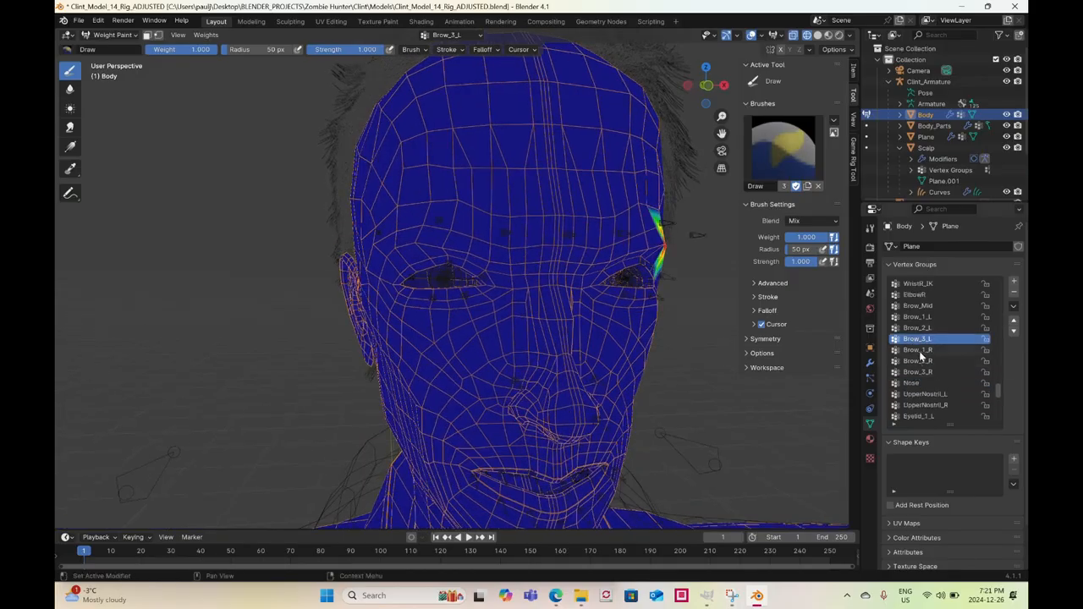
left_click(917, 349)
scroll(452, 285, "up", 3)
middle_click_drag(618, 272, 597, 270)
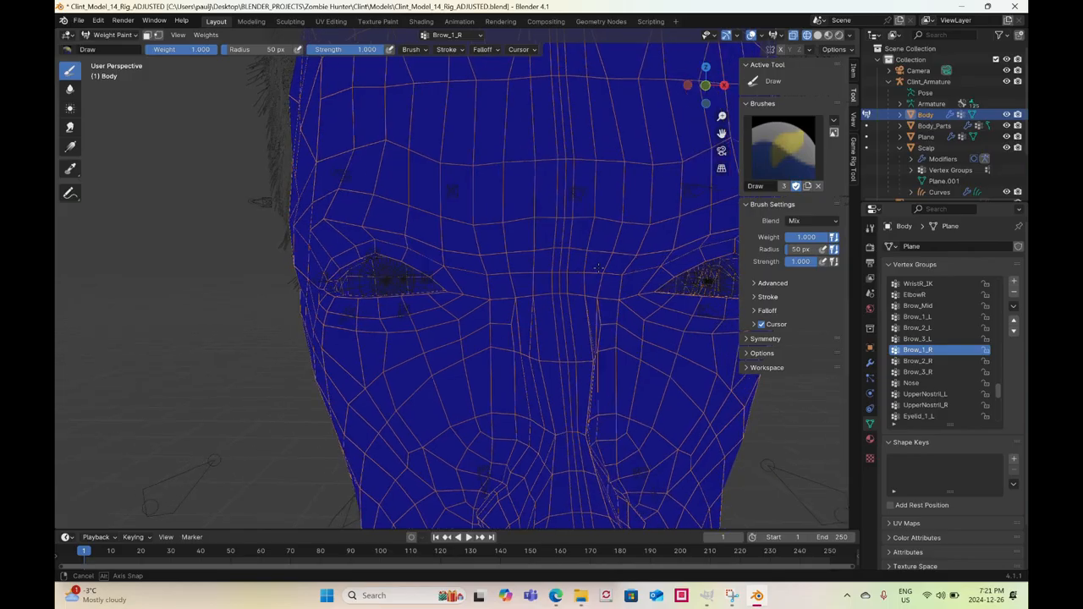
left_click(936, 309)
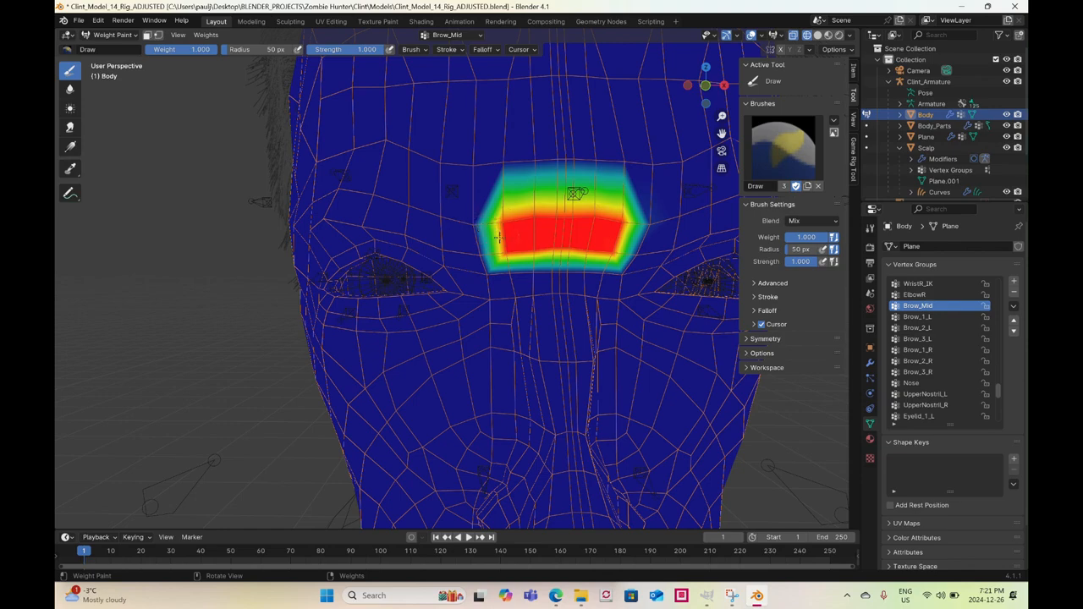
left_click(912, 350)
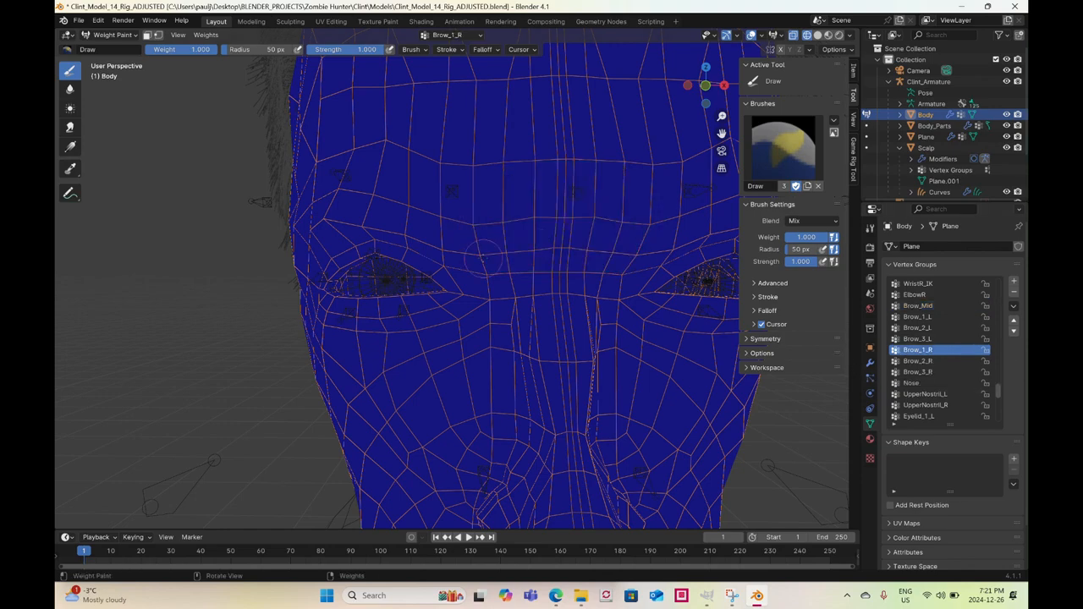
mouse_move(481, 256)
left_mouse_down()
mouse_move(469, 223)
mouse_move(444, 220)
left_mouse_up()
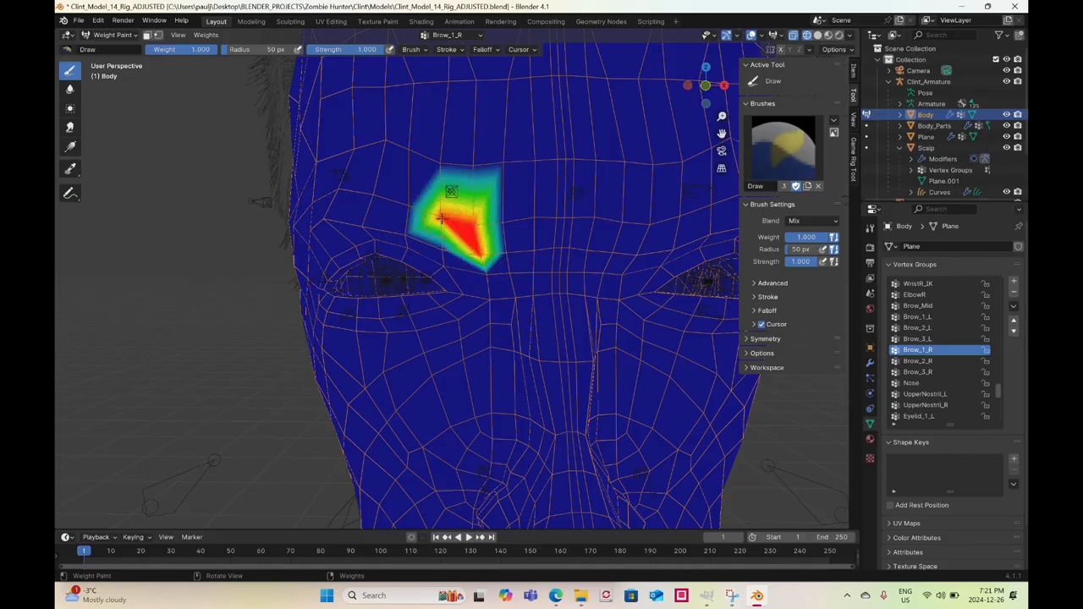
middle_click_drag(443, 220, 463, 233)
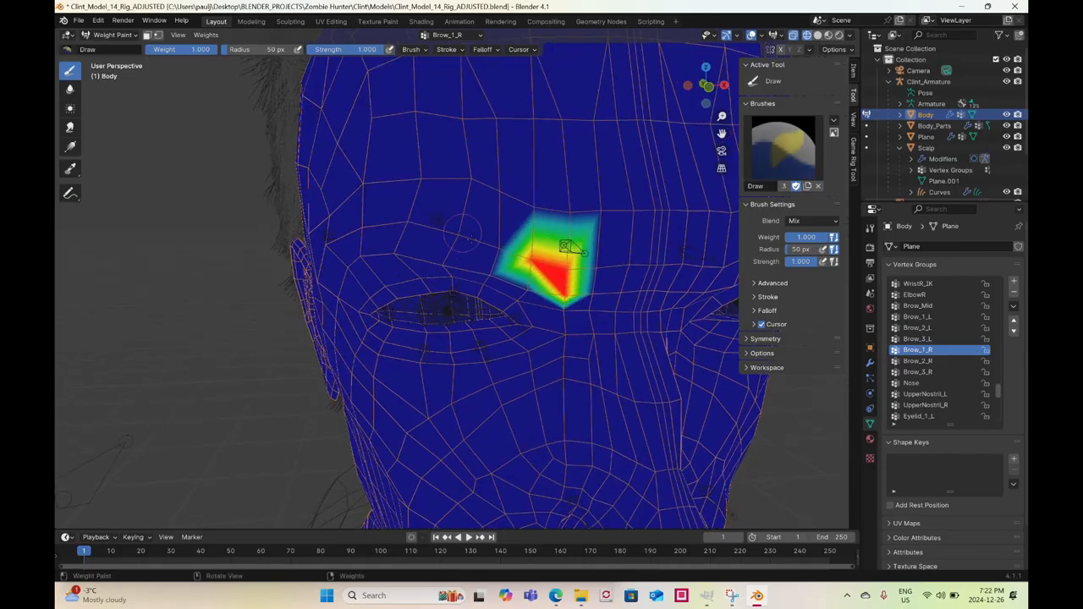
left_click(528, 287)
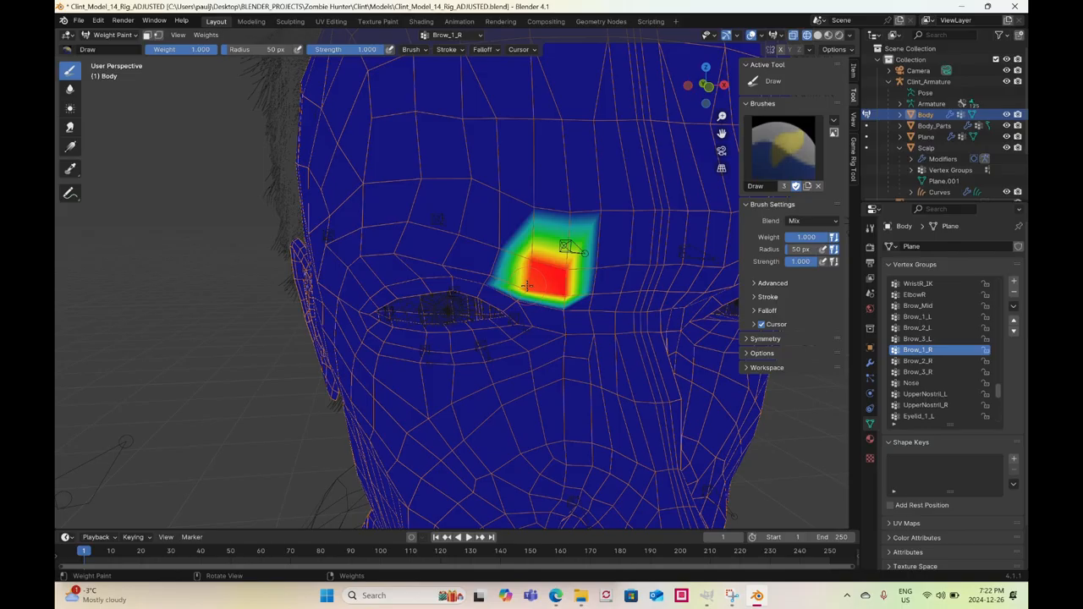
mouse_move(524, 251)
left_mouse_down()
mouse_move(496, 250)
mouse_move(486, 273)
left_mouse_up()
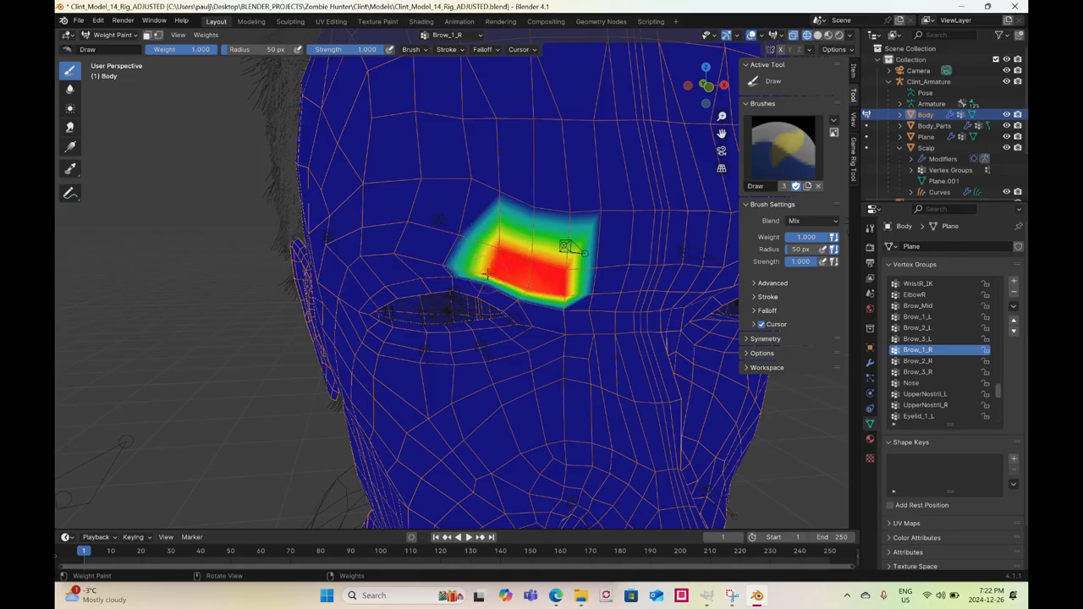
Compare Brow_1_R with Brow_1_L, and paint full weight for the Brow_2_R vertex group over the middle of the right eyebrow
left_click(915, 317)
scroll(597, 267, "down", 4)
middle_click_drag(597, 267, 643, 250)
scroll(579, 267, "up", 3)
left_click(917, 350)
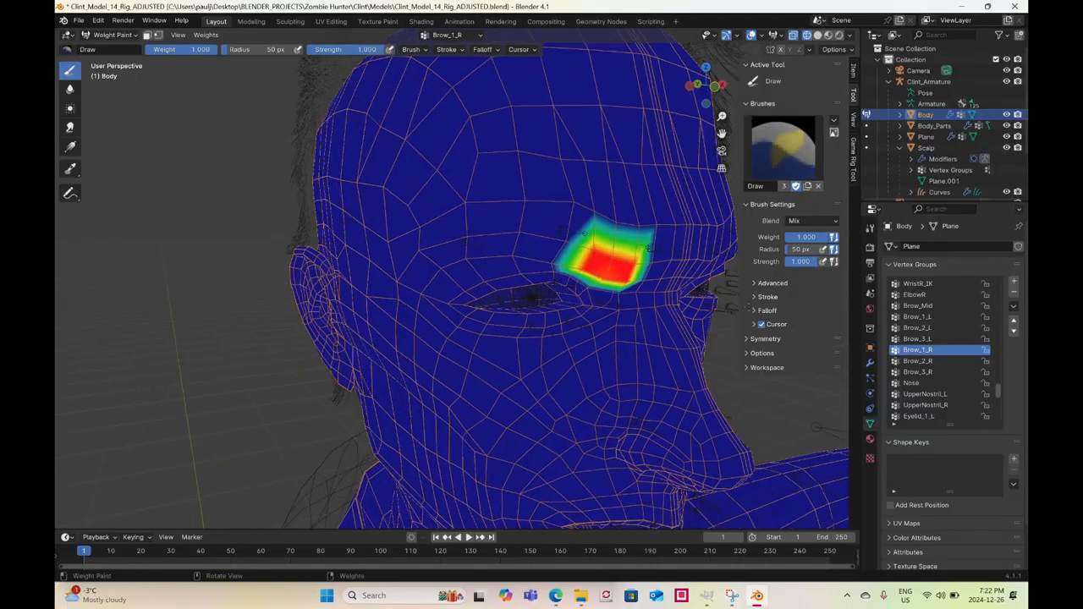
left_click(927, 361)
mouse_move(568, 245)
left_mouse_down()
mouse_move(548, 259)
mouse_move(516, 254)
mouse_move(559, 233)
mouse_move(529, 245)
mouse_move(522, 229)
left_mouse_up()
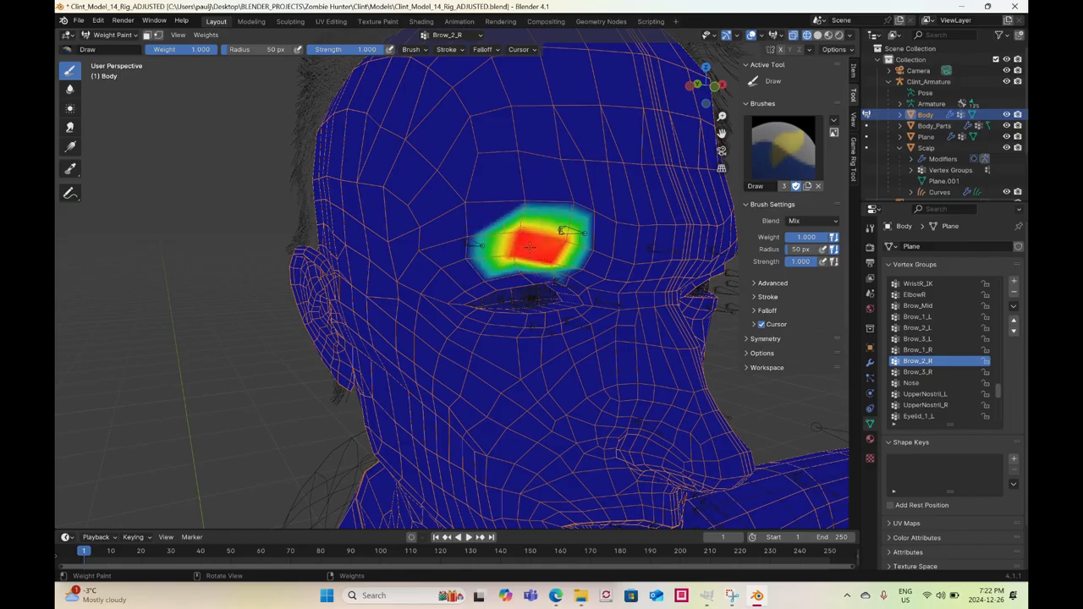
middle_click_drag(530, 246, 552, 242)
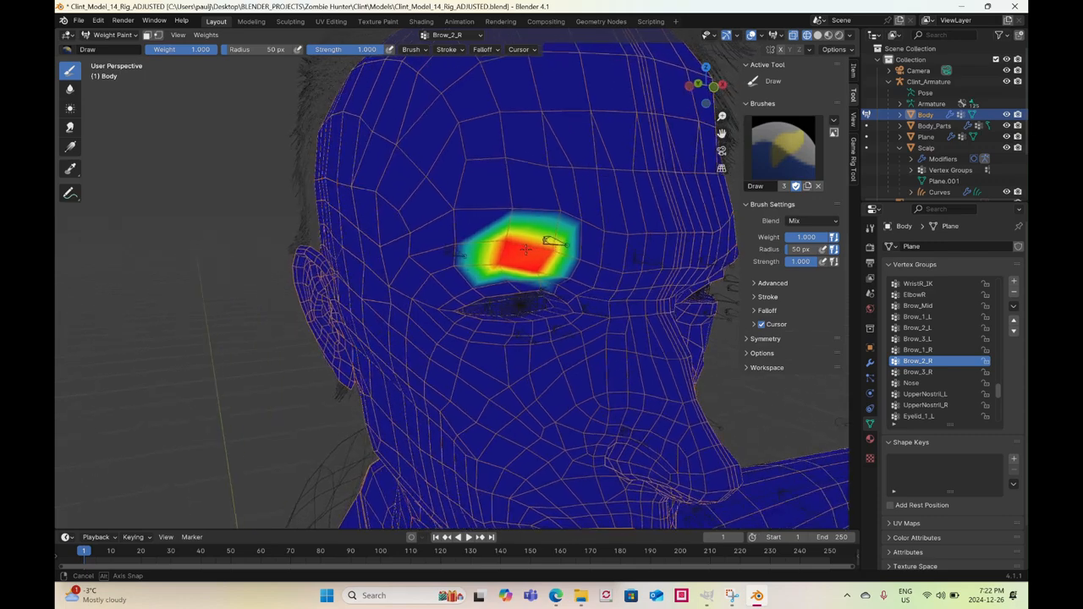
Check Brow_2_R against Brow_2_L, and paint full weight for the Brow_3_R vertex group over the outer end of the right eyebrow
left_click(928, 329)
scroll(626, 275, "down", 4)
middle_click_drag(626, 274, 571, 272)
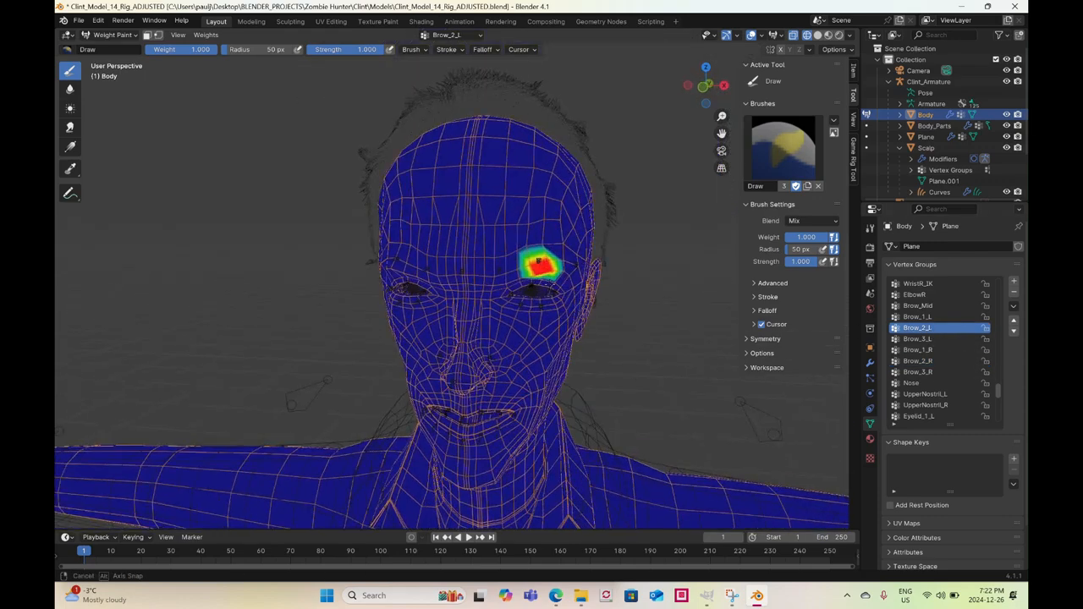
left_click(916, 370)
middle_click_drag(622, 303, 689, 307)
left_click(918, 360)
scroll(525, 254, "up", 4)
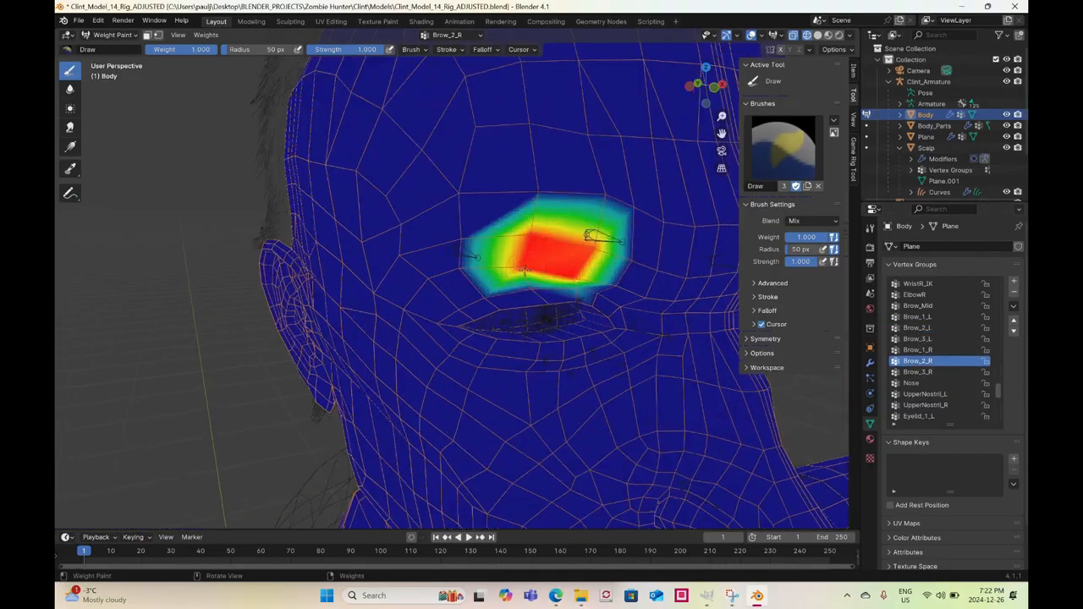
left_click(922, 372)
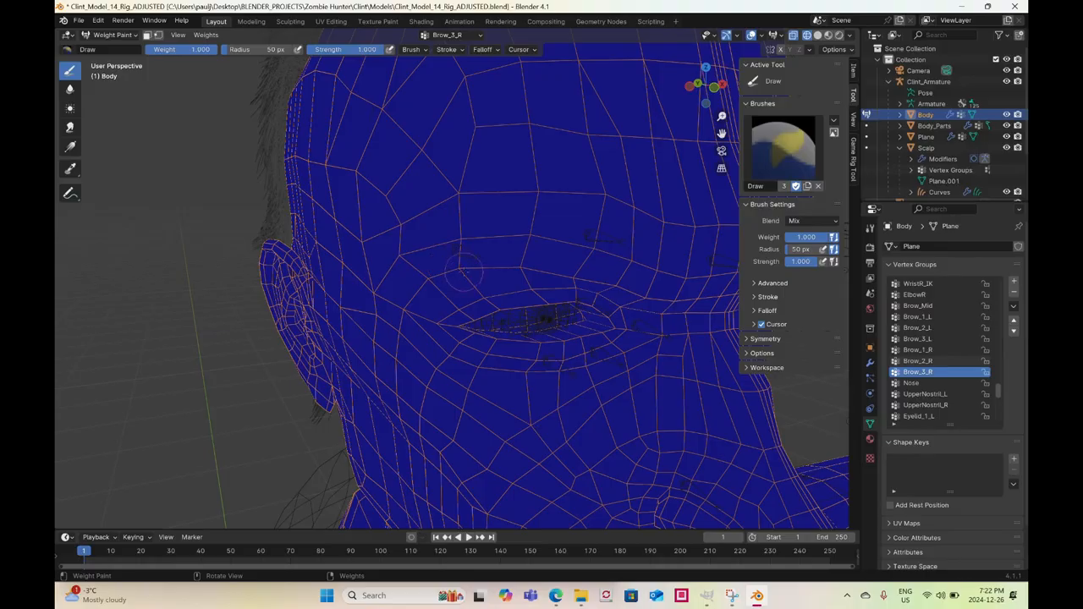
mouse_move(464, 271)
left_mouse_down()
mouse_move(457, 247)
mouse_move(394, 255)
mouse_move(417, 273)
left_mouse_up()
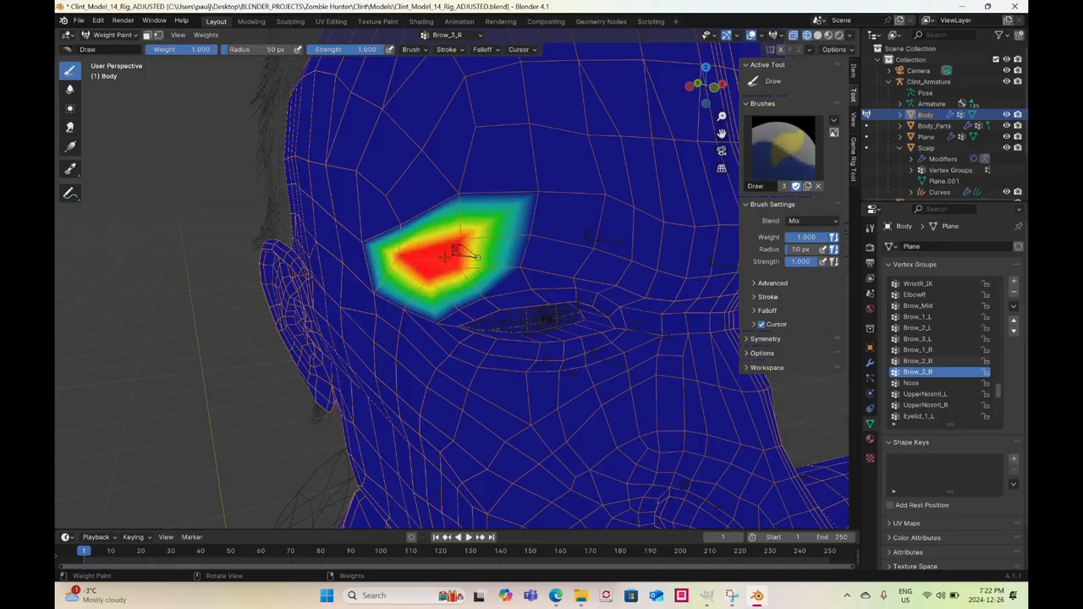
scroll(486, 253, "down", 6)
middle_click_drag(494, 258, 443, 284)
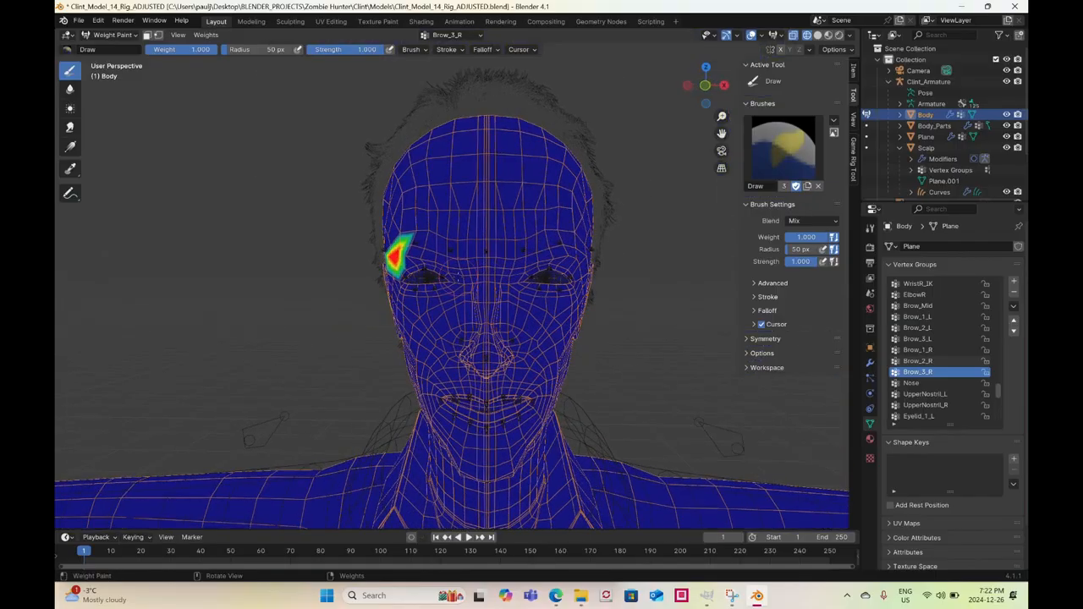
Make Nose the active vertex group and paint full weight along the crease behind the left nostril
mouse_move(527, 297)
middle_mouse_down()
mouse_move(455, 284)
mouse_move(529, 296)
middle_mouse_up()
scroll(455, 284, "up", 4)
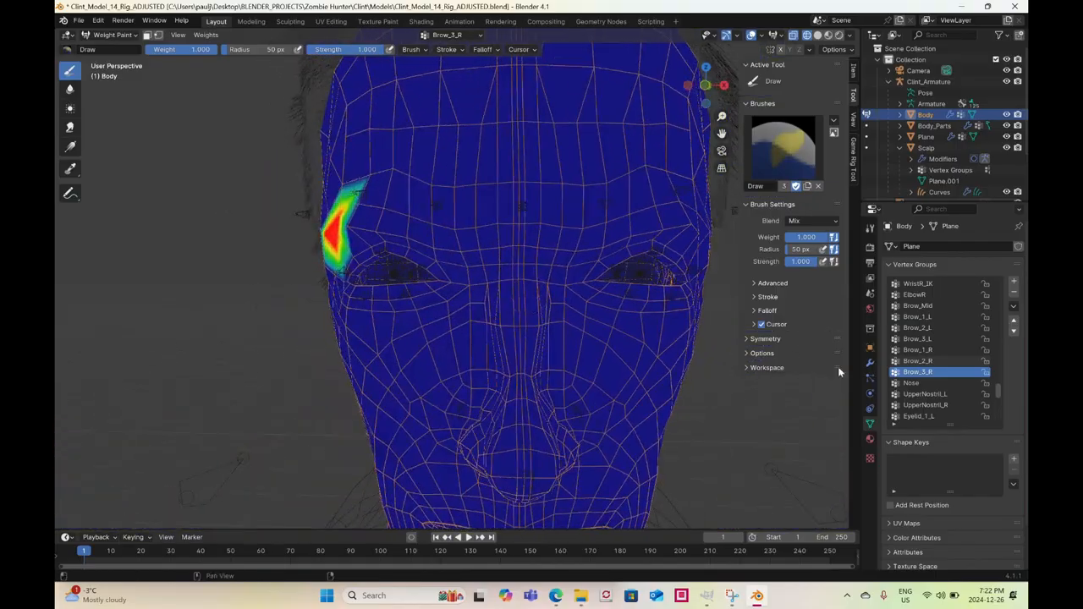
left_click(911, 383)
middle_click_drag(542, 355, 488, 312)
scroll(478, 311, "up", 4)
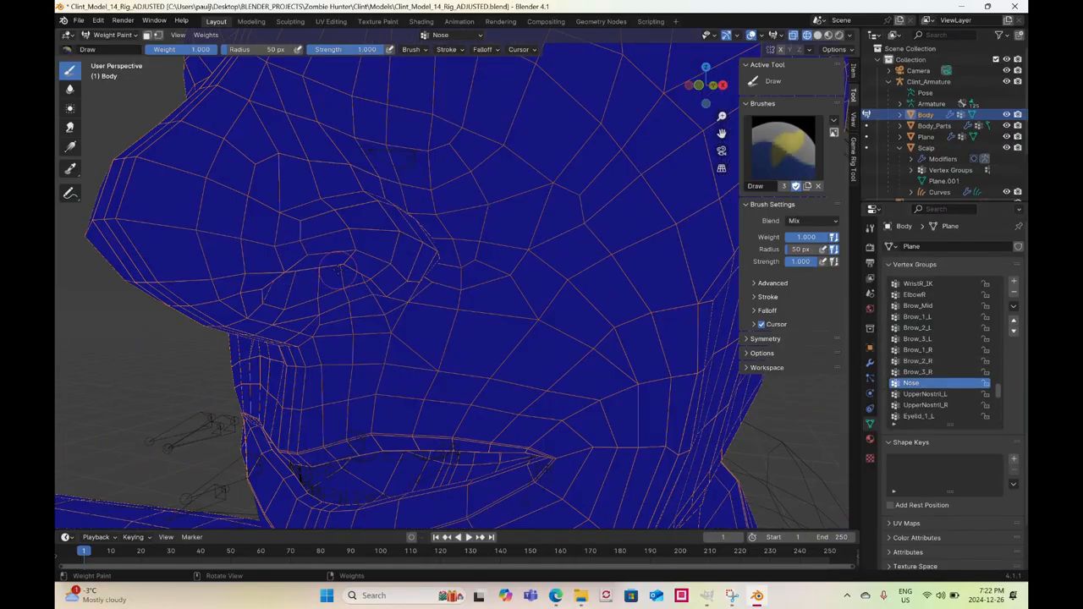
middle_click_drag(301, 267, 403, 273, "shift")
scroll(417, 276, "down", 2)
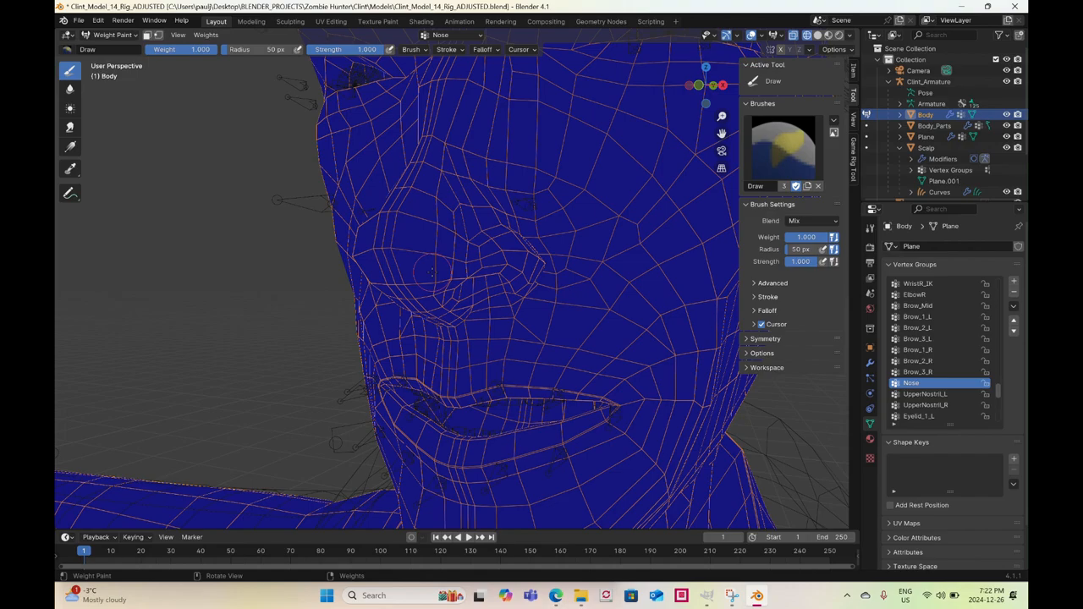
scroll(431, 270, "down", 4)
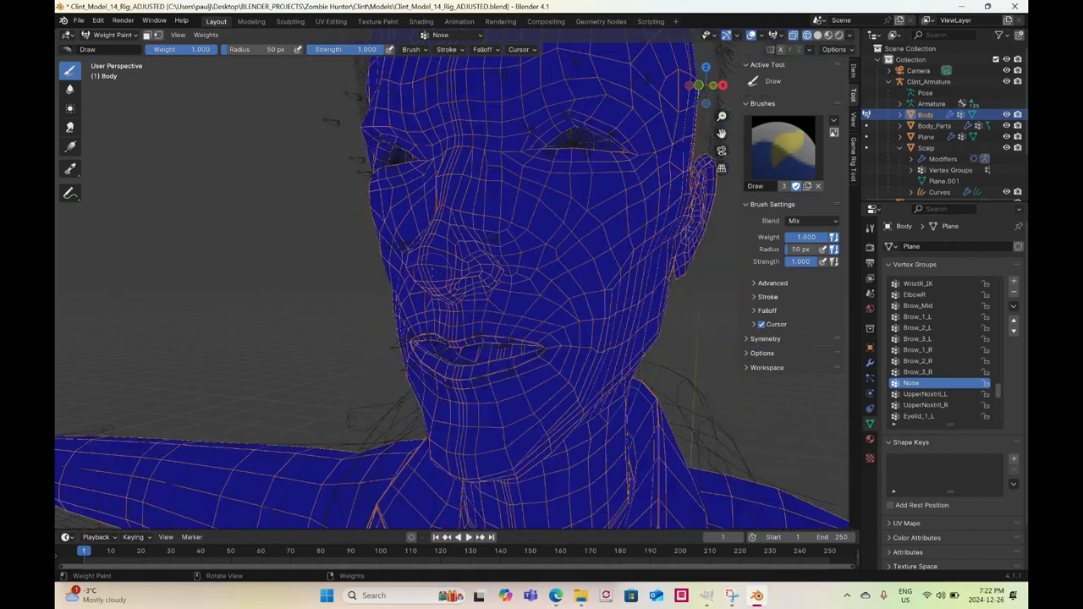
mouse_move(432, 271)
middle_mouse_down()
mouse_move(457, 273)
mouse_move(394, 264)
mouse_move(448, 292)
mouse_move(436, 282)
middle_mouse_up()
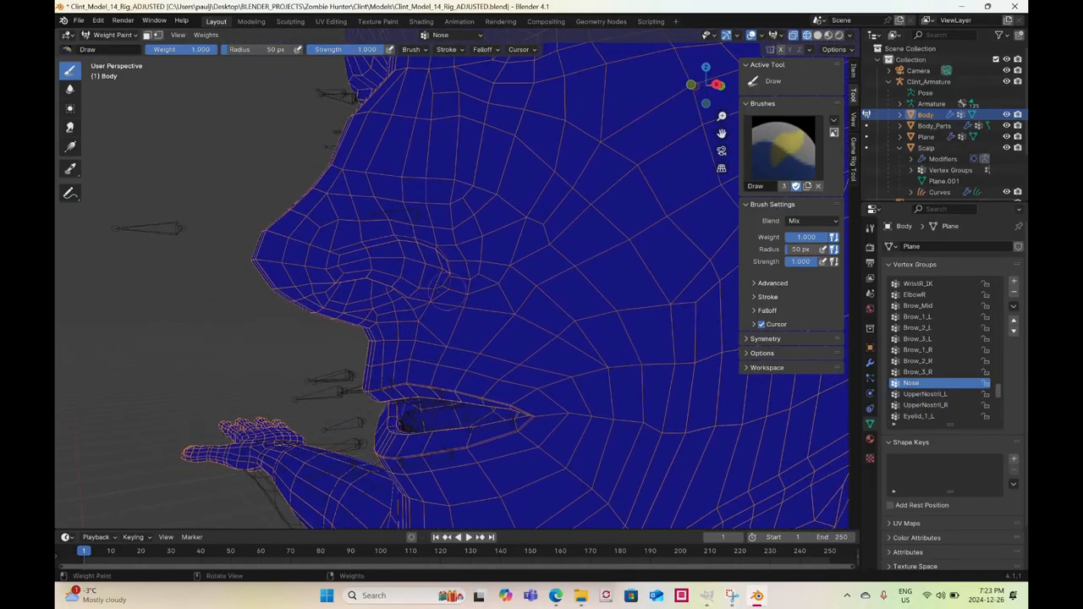
left_click_drag(438, 292, 444, 269)
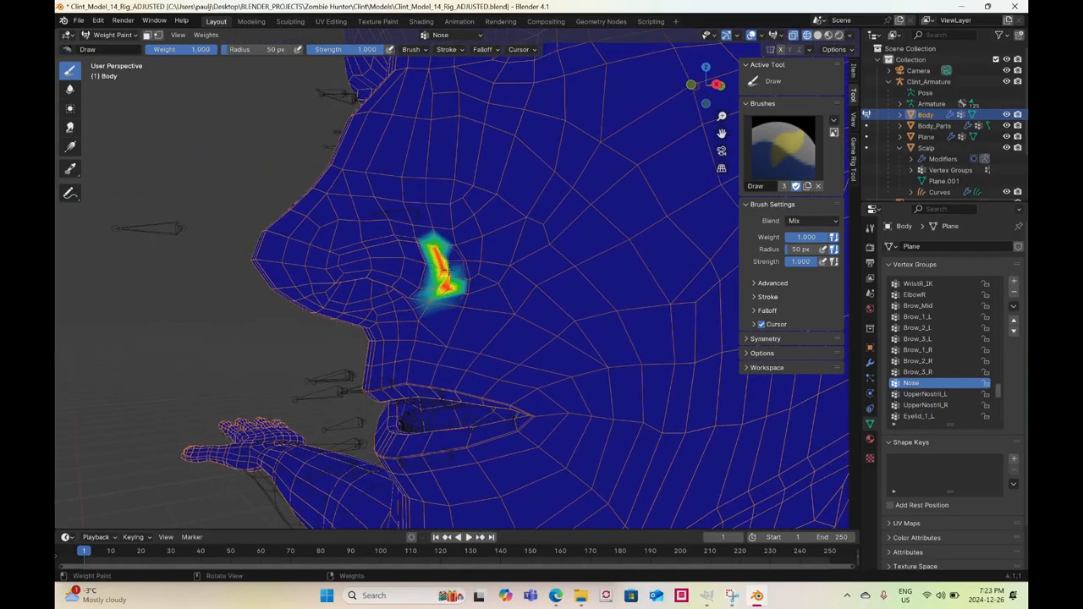
Extend the Nose weight over the left nostril and up the left side of the nose toward the bridge
middle_click_drag(409, 269, 418, 283)
mouse_move(415, 286)
left_mouse_down()
mouse_move(396, 269)
mouse_move(443, 281)
mouse_move(440, 221)
mouse_move(425, 222)
mouse_move(420, 236)
left_mouse_up()
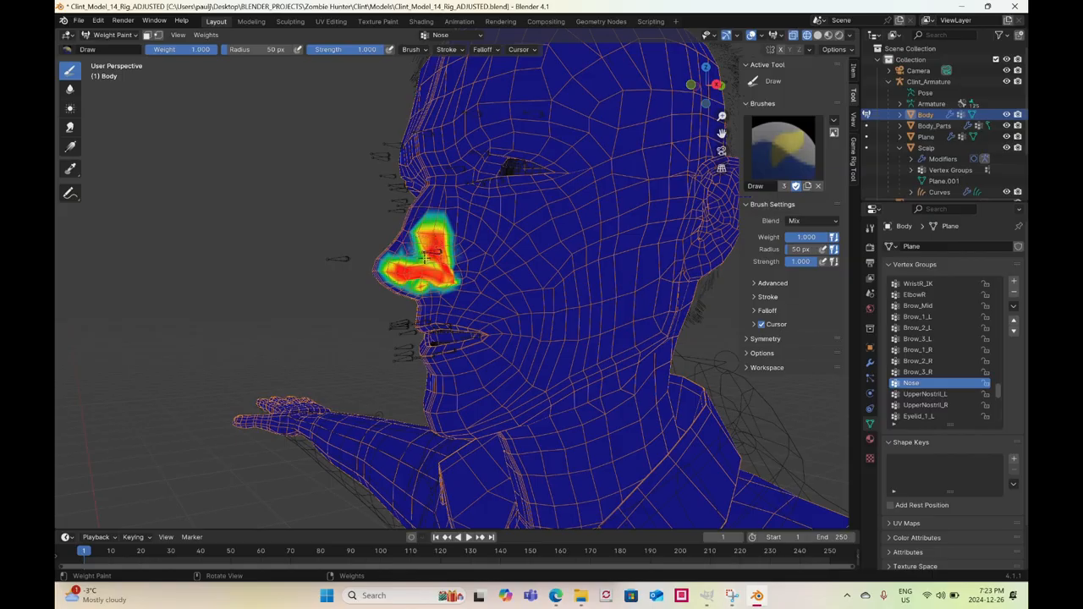
left_click_drag(430, 250, 416, 241)
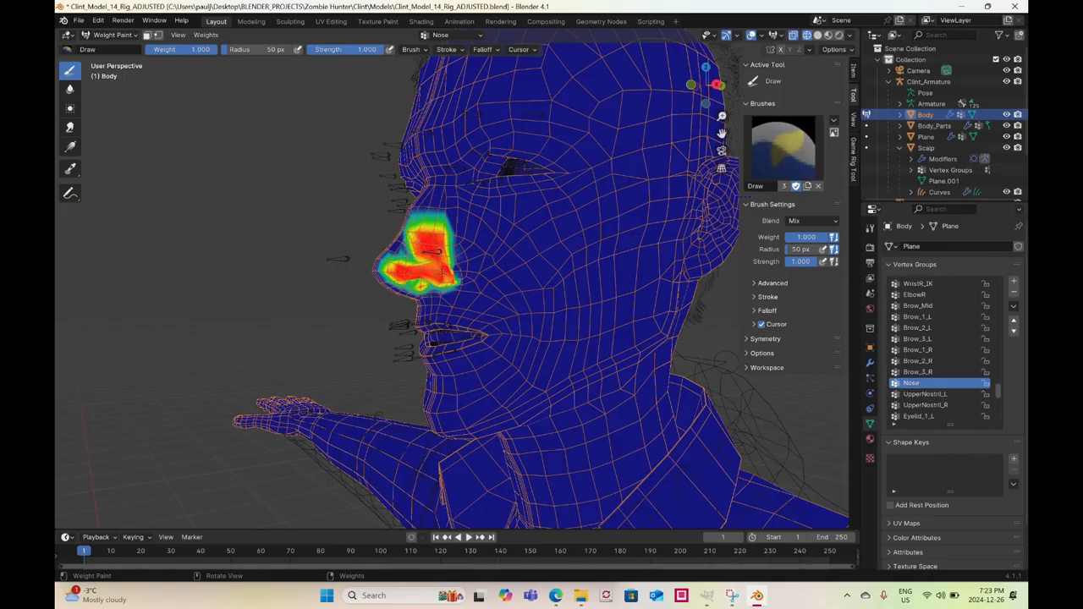
scroll(436, 275, "up", 6)
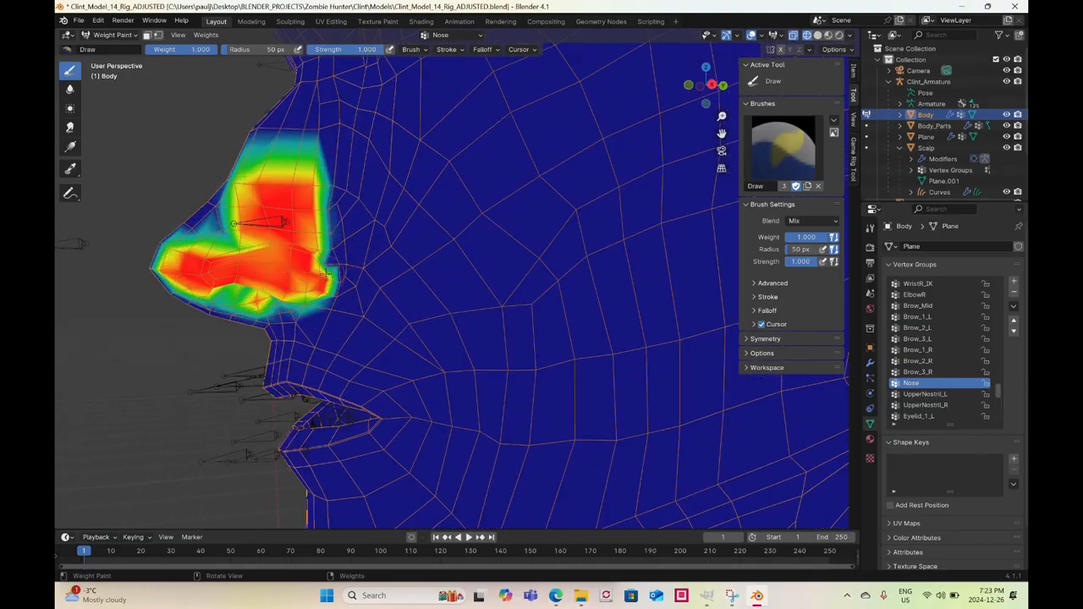
mouse_move(319, 248)
left_mouse_down()
mouse_move(323, 272)
mouse_move(302, 284)
left_mouse_up()
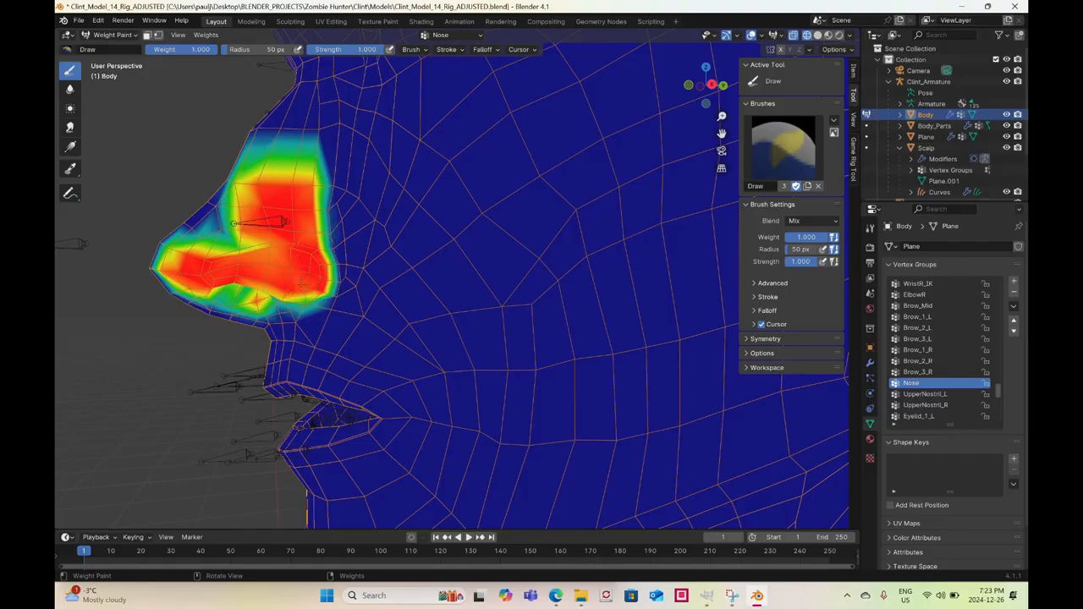
middle_click_drag(286, 197, 390, 286)
mouse_move(389, 286)
left_mouse_down()
mouse_move(360, 260)
mouse_move(332, 269)
mouse_move(343, 250)
mouse_move(329, 196)
left_mouse_up()
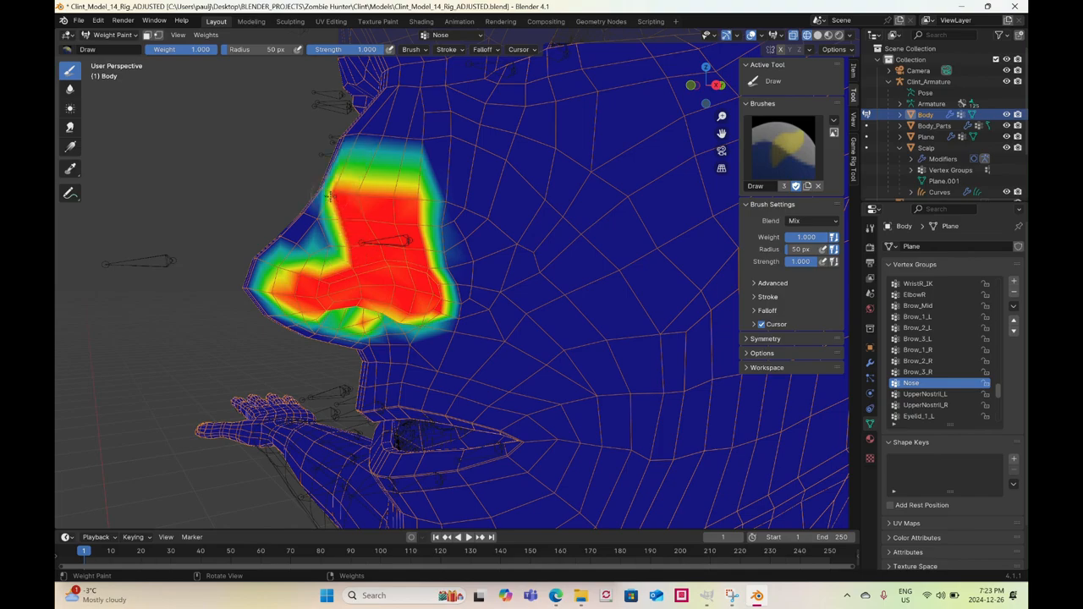
Paint the Nose weight along the right nostril crease, up the right side of the nose and across the bridge
middle_click_drag(329, 197, 516, 211)
middle_click_drag(524, 258, 545, 283)
mouse_move(560, 289)
left_mouse_down()
mouse_move(539, 285)
mouse_move(544, 305)
mouse_move(557, 211)
left_mouse_up()
mouse_move(557, 211)
middle_mouse_down()
mouse_move(582, 273)
mouse_move(339, 288)
middle_mouse_up()
middle_click_drag(412, 303, 521, 256)
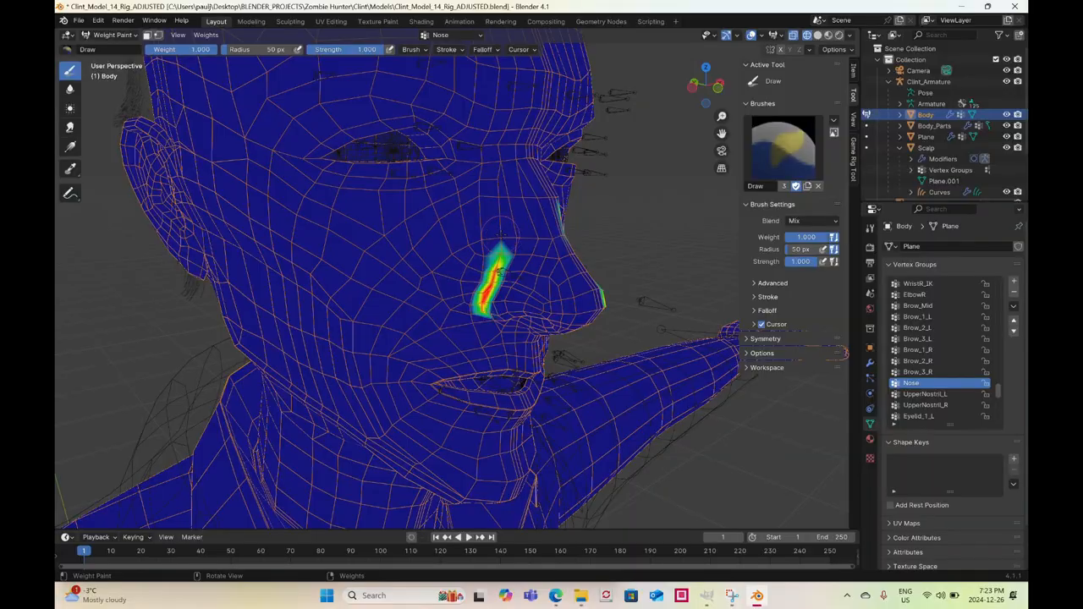
left_click_drag(500, 269, 503, 236)
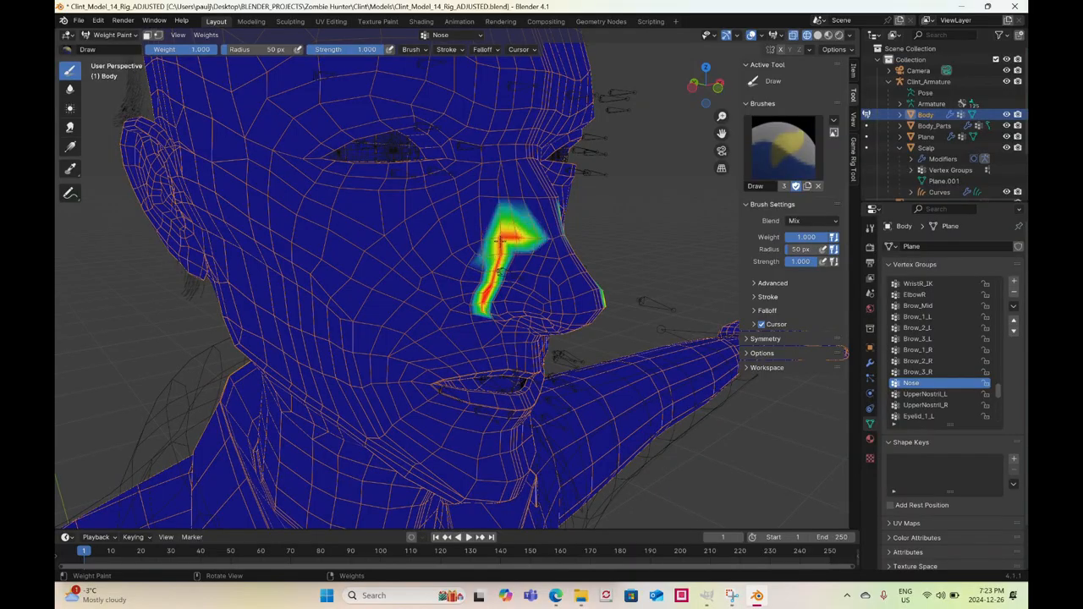
middle_click_drag(501, 246, 520, 267, "ctrl")
left_click_drag(523, 251, 519, 196)
middle_click_drag(521, 212, 488, 269)
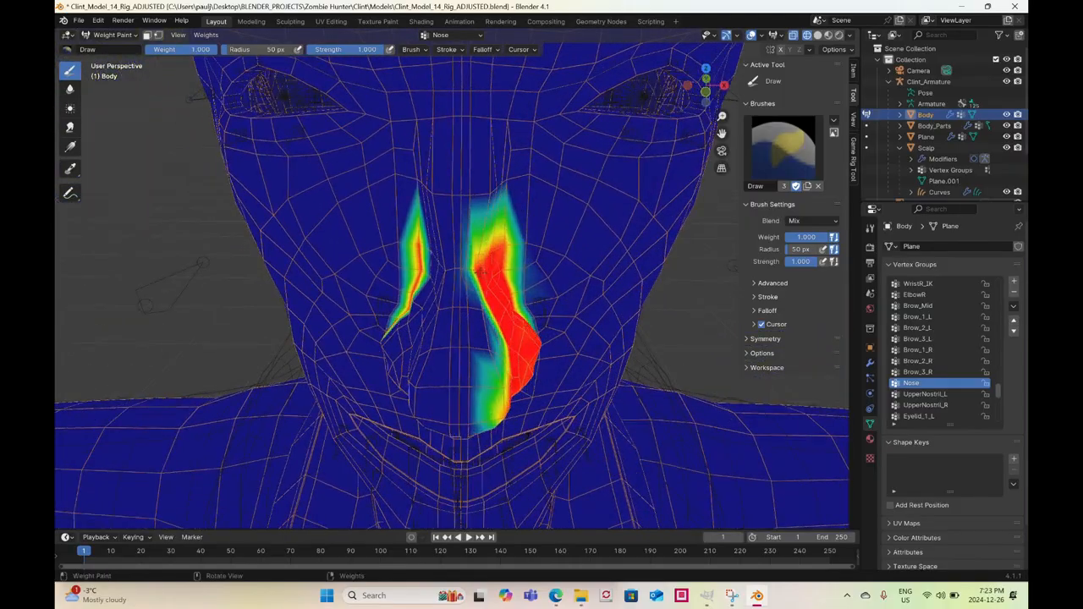
mouse_move(478, 254)
left_mouse_down()
mouse_move(427, 247)
mouse_move(447, 266)
left_mouse_up()
Extend the full Nose weight across the base of the nose beneath both nostrils
mouse_move(447, 266)
middle_mouse_down()
mouse_move(491, 257)
mouse_move(480, 217)
middle_mouse_up()
mouse_move(511, 229)
left_mouse_down()
mouse_move(464, 227)
mouse_move(505, 245)
mouse_move(456, 234)
mouse_move(393, 238)
mouse_move(461, 216)
mouse_move(424, 226)
mouse_move(484, 194)
mouse_move(482, 179)
left_mouse_up()
scroll(474, 189, "up", 1)
mouse_move(474, 190)
middle_mouse_down()
mouse_move(477, 171)
mouse_move(476, 197)
middle_mouse_up()
mouse_move(497, 199)
left_mouse_down()
mouse_move(516, 212)
mouse_move(509, 172)
mouse_move(484, 137)
mouse_move(496, 187)
left_mouse_up()
middle_click_drag(496, 185, 518, 185)
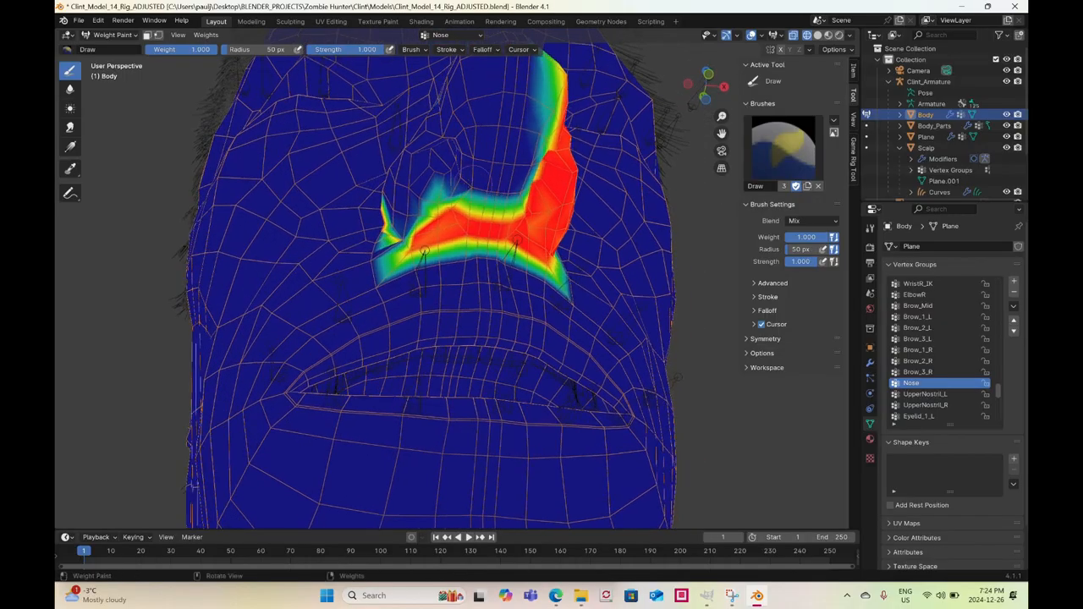
Fill the right nostril and the underside between the nostrils with full Nose weight
mouse_move(463, 179)
left_mouse_down()
mouse_move(461, 159)
mouse_move(425, 168)
mouse_move(433, 195)
mouse_move(403, 169)
mouse_move(410, 220)
left_mouse_up()
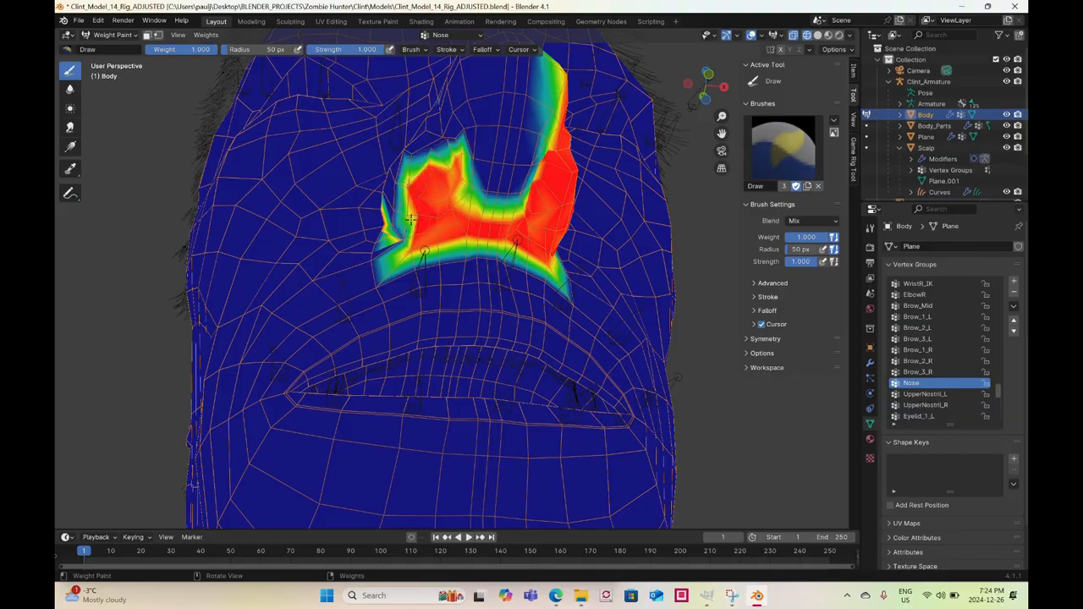
middle_click_drag(410, 219, 464, 226)
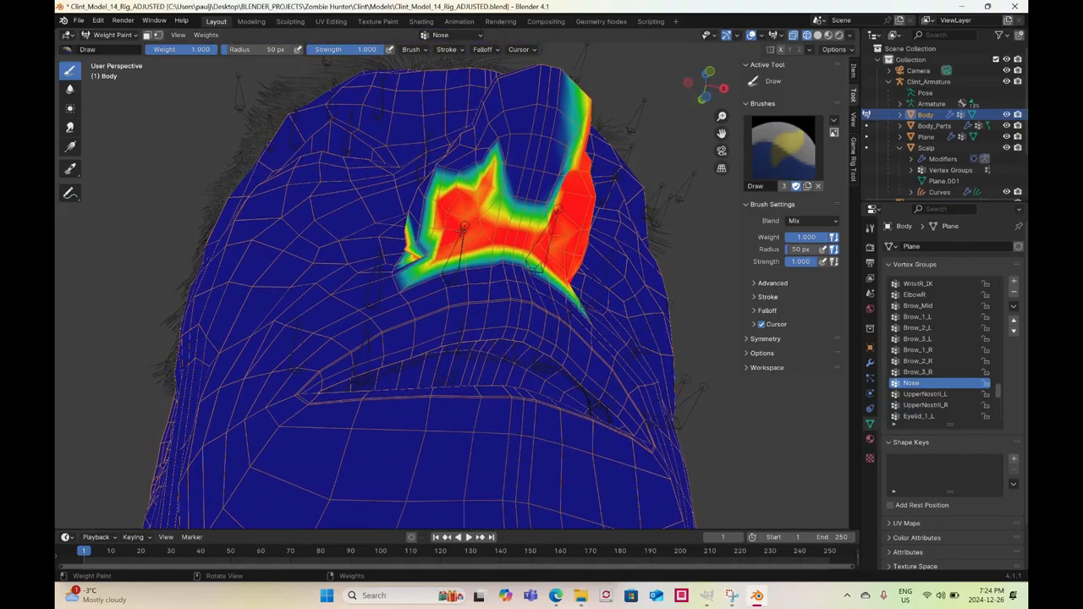
left_click_drag(488, 202, 557, 206)
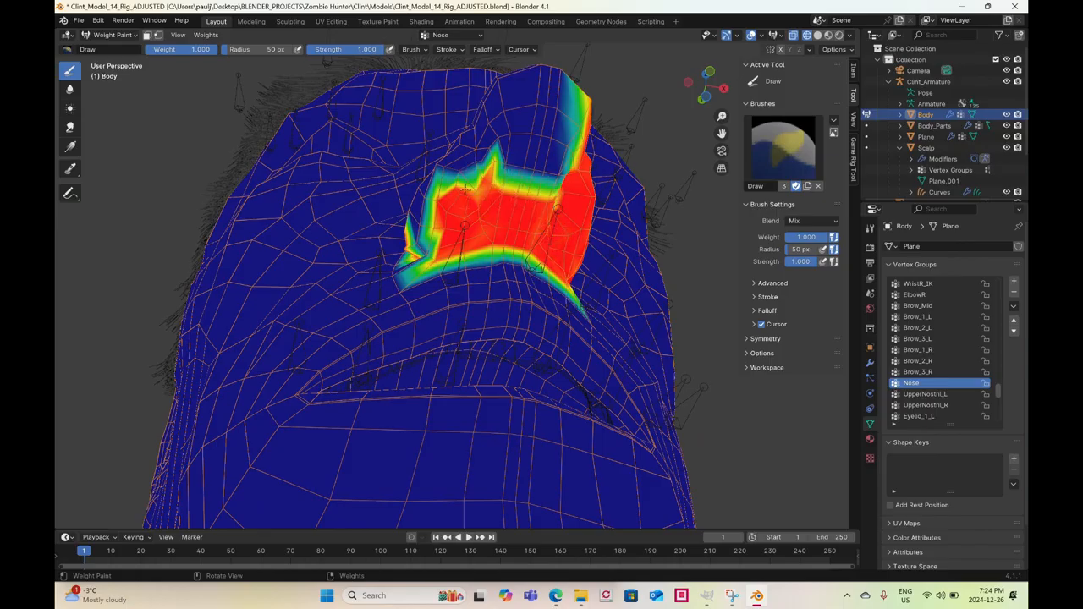
middle_click_drag(467, 184, 463, 147)
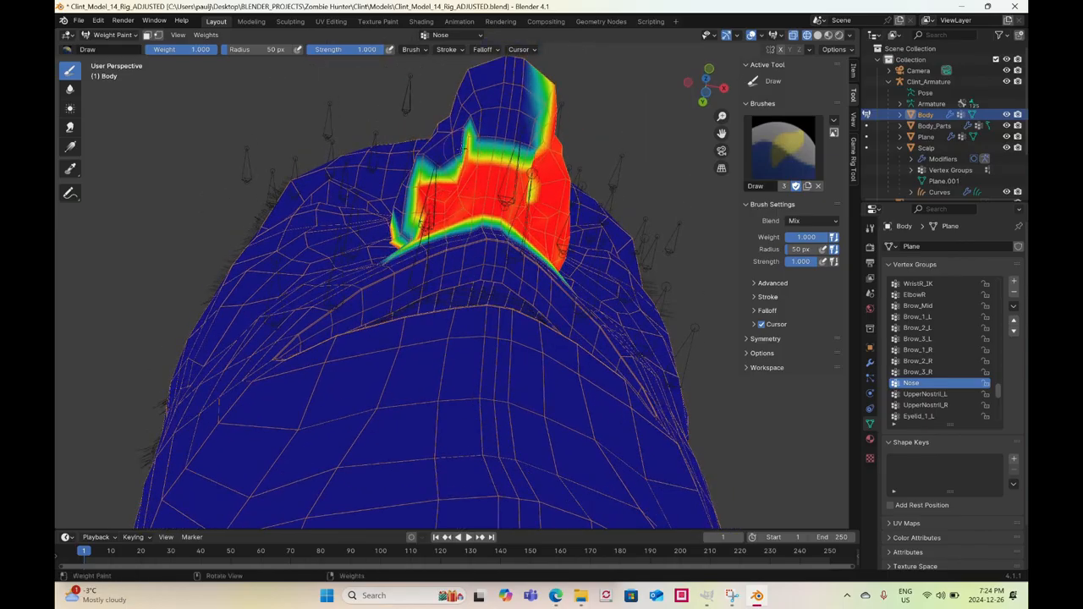
mouse_move(464, 148)
left_mouse_down()
mouse_move(435, 175)
mouse_move(463, 135)
mouse_move(450, 117)
mouse_move(424, 156)
left_mouse_up()
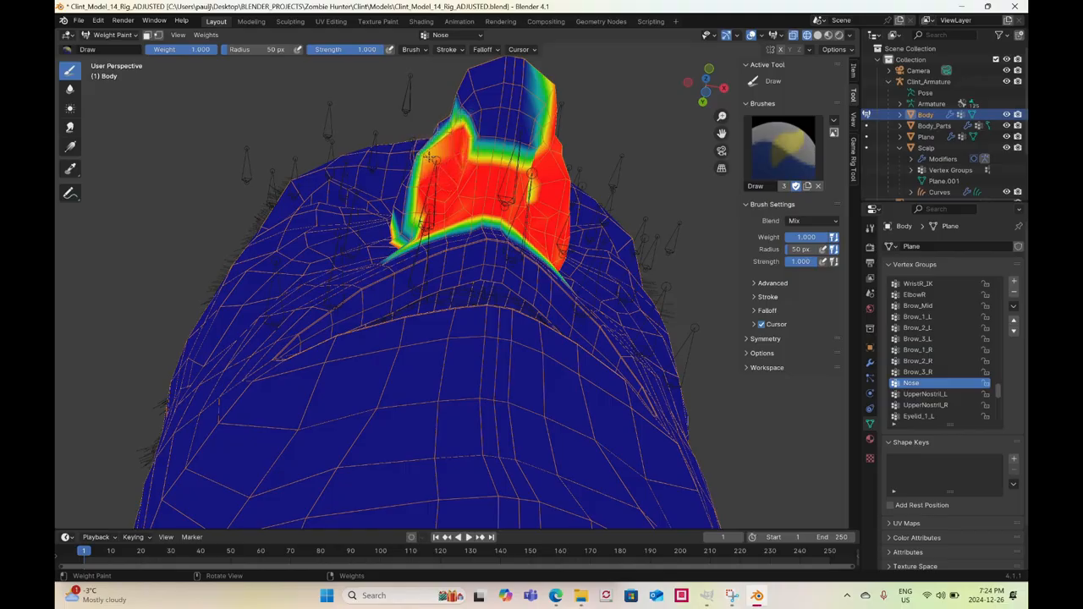
Paint full Nose weight over the left nostril and the underside of the nose tip
mouse_move(435, 160)
middle_mouse_down()
mouse_move(464, 187)
mouse_move(444, 193)
middle_mouse_up()
mouse_move(444, 193)
left_mouse_down()
mouse_move(379, 148)
mouse_move(397, 176)
left_mouse_up()
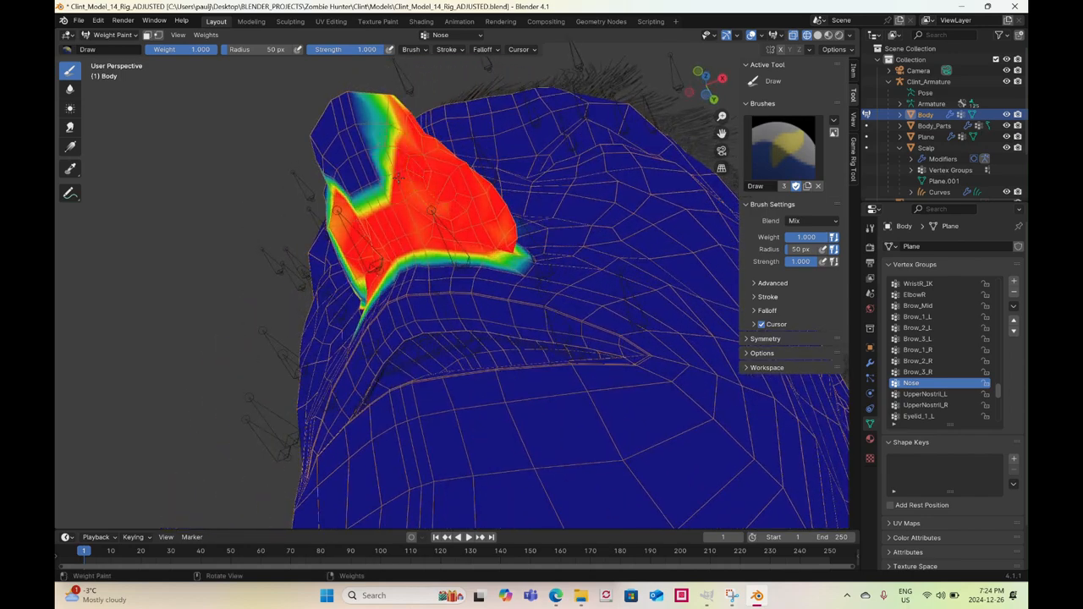
mouse_move(410, 183)
middle_mouse_down()
mouse_move(440, 184)
mouse_move(476, 214)
middle_mouse_up()
mouse_move(471, 203)
left_mouse_down()
mouse_move(568, 226)
mouse_move(566, 195)
mouse_move(525, 191)
mouse_move(574, 154)
mouse_move(585, 173)
mouse_move(553, 166)
mouse_move(506, 177)
left_mouse_up()
middle_click_drag(533, 207, 465, 203)
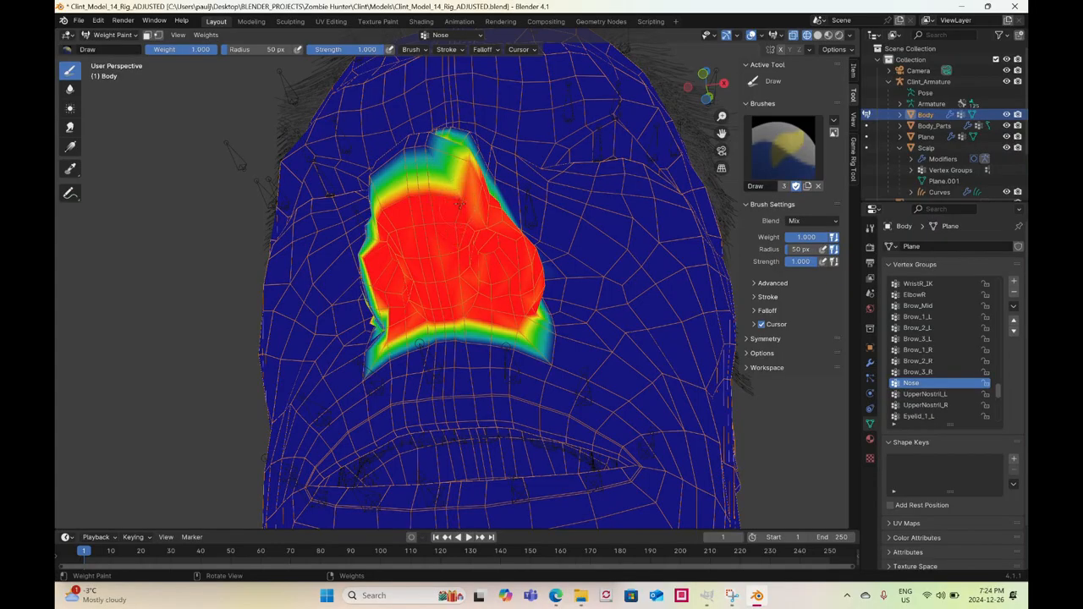
Fill the front of the nose between tip and bridge with full Nose weight
middle_click_drag(471, 204, 489, 259)
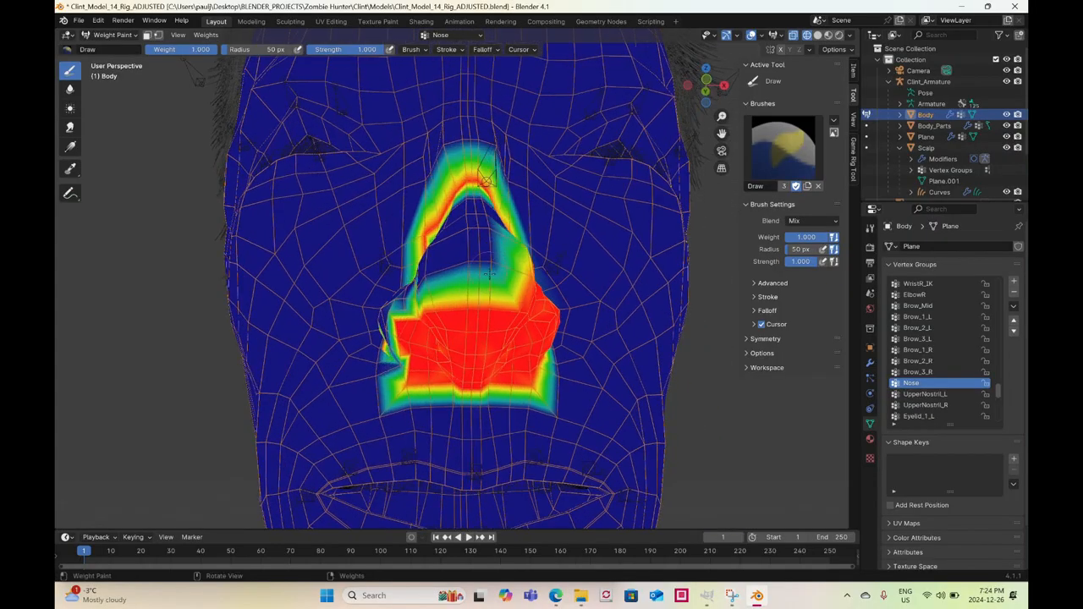
left_click(489, 260)
mouse_move(489, 259)
left_mouse_down()
mouse_move(461, 264)
mouse_move(483, 244)
mouse_move(456, 254)
mouse_move(468, 253)
left_mouse_up()
middle_click_drag(468, 252, 460, 352)
mouse_move(472, 317)
left_mouse_down()
mouse_move(473, 287)
mouse_move(444, 300)
mouse_move(461, 254)
mouse_move(449, 269)
left_mouse_up()
middle_click_drag(449, 269, 510, 355)
Fill the remaining Nose weight gaps on the right side near the tip and even out the left side
mouse_move(503, 357)
left_mouse_down()
mouse_move(512, 337)
mouse_move(607, 317)
mouse_move(588, 350)
mouse_move(534, 350)
mouse_move(516, 263)
mouse_move(513, 292)
mouse_move(522, 260)
mouse_move(548, 269)
mouse_move(563, 252)
mouse_move(583, 252)
mouse_move(574, 313)
left_mouse_up()
left_click_drag(598, 268, 598, 254)
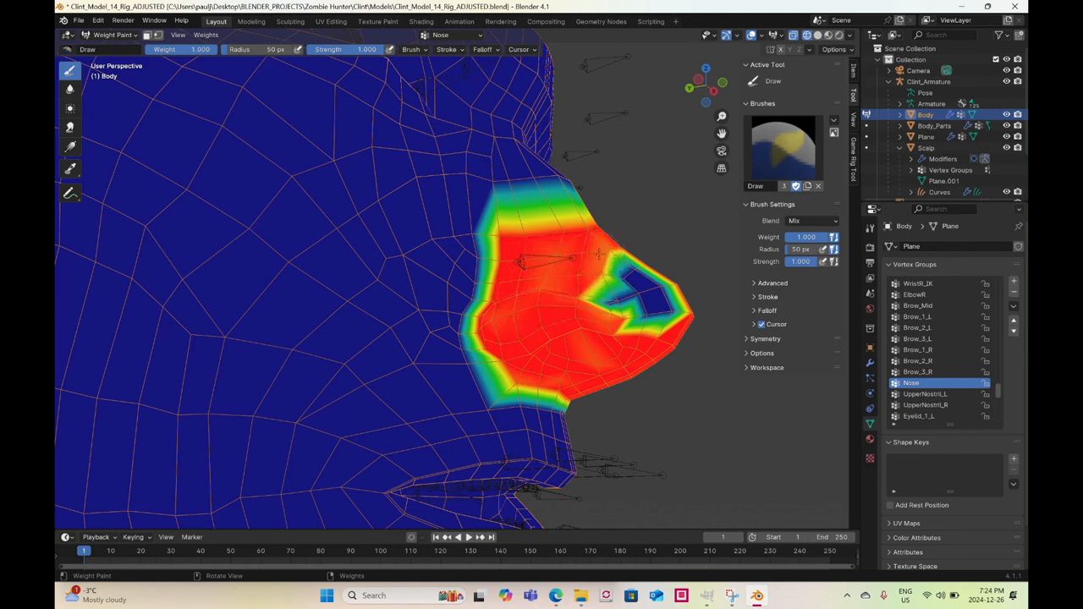
mouse_move(603, 309)
left_mouse_down()
mouse_move(630, 286)
mouse_move(616, 298)
mouse_move(655, 313)
mouse_move(651, 283)
mouse_move(626, 300)
mouse_move(634, 263)
mouse_move(622, 281)
left_mouse_up()
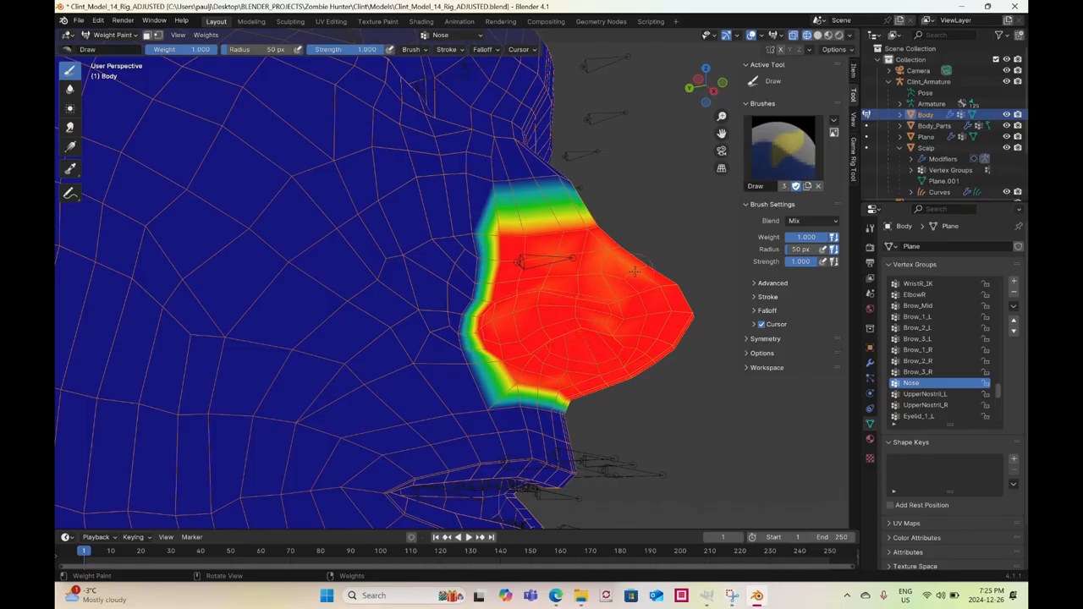
middle_click_drag(592, 318, 355, 330)
mouse_move(334, 330)
left_mouse_down()
mouse_move(356, 294)
mouse_move(384, 288)
mouse_move(369, 261)
mouse_move(342, 308)
mouse_move(348, 291)
mouse_move(386, 300)
mouse_move(361, 308)
left_mouse_up()
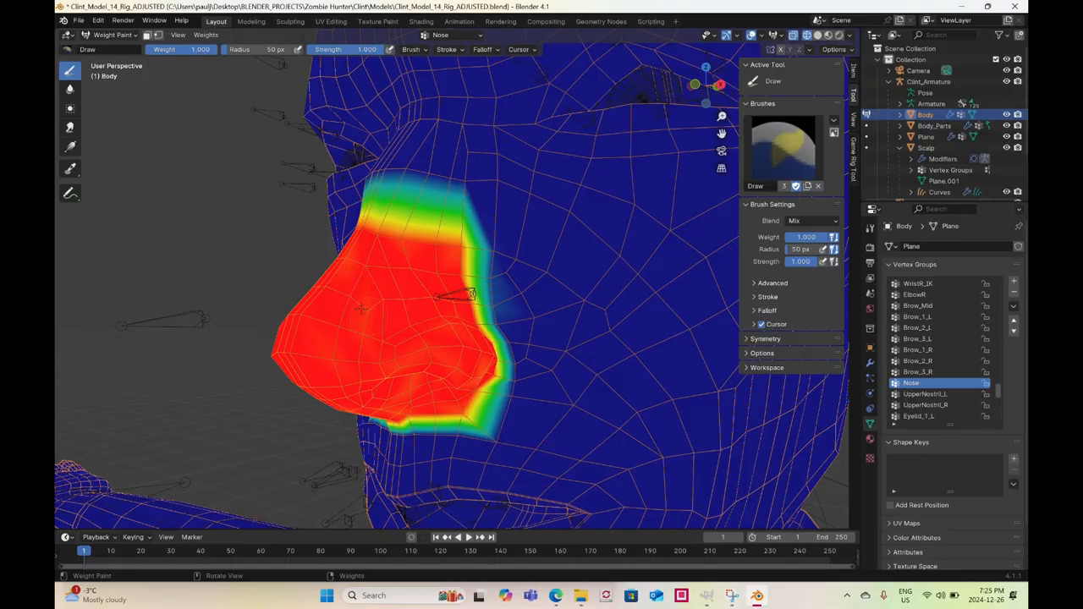
middle_click_drag(386, 322, 380, 343)
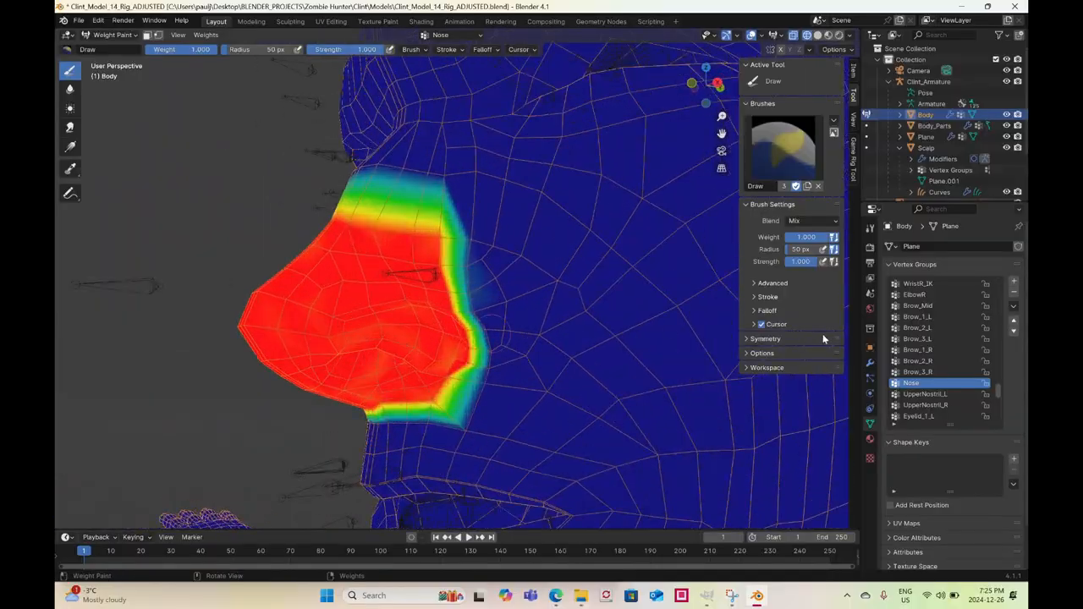
Make UpperNostril_L the active vertex group and paint full weight over the outer wing of the left nostril
left_click(941, 395)
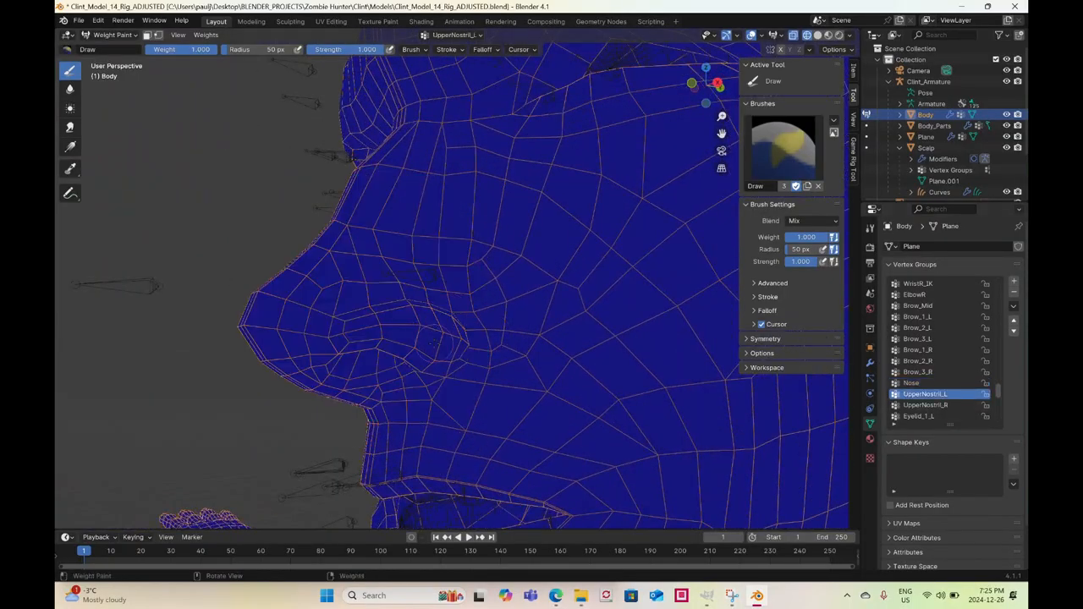
mouse_move(434, 345)
middle_mouse_down()
mouse_move(423, 343)
mouse_move(412, 365)
middle_mouse_up()
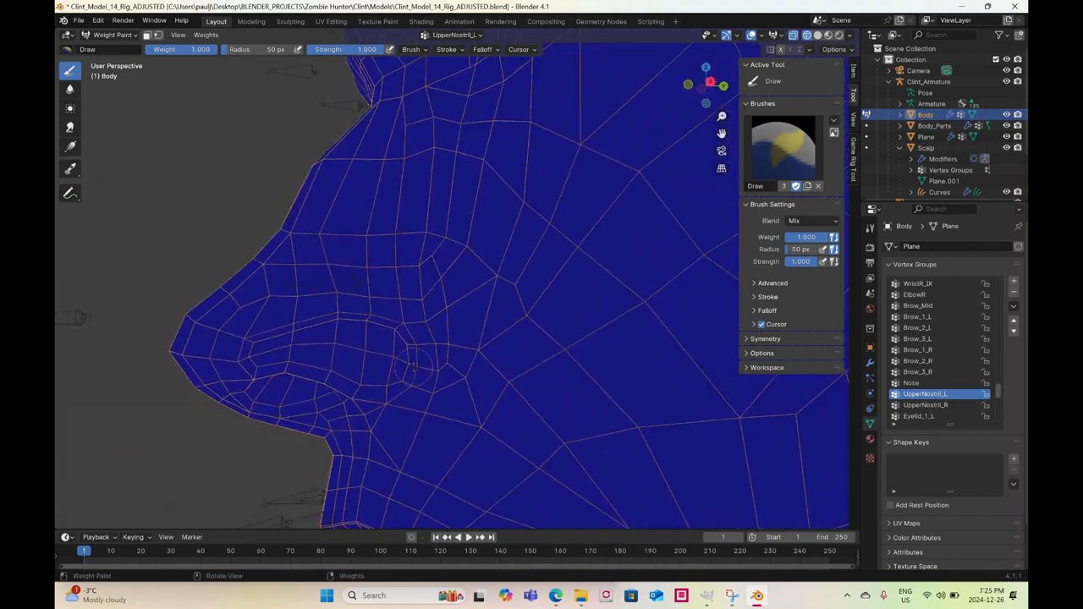
mouse_move(416, 362)
left_mouse_down()
mouse_move(394, 321)
mouse_move(404, 387)
mouse_move(376, 390)
mouse_move(359, 374)
mouse_move(401, 325)
mouse_move(411, 380)
left_mouse_up()
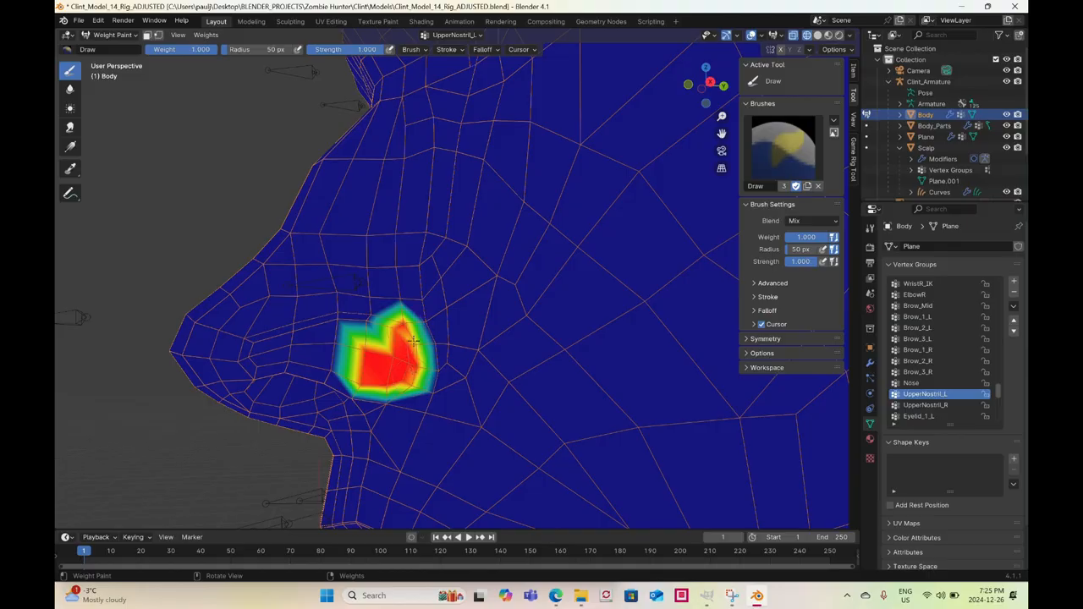
mouse_move(414, 341)
left_mouse_down()
mouse_move(406, 355)
mouse_move(372, 313)
mouse_move(372, 339)
mouse_move(337, 320)
mouse_move(342, 308)
mouse_move(262, 335)
mouse_move(294, 319)
mouse_move(328, 360)
mouse_move(322, 373)
mouse_move(291, 353)
left_mouse_up()
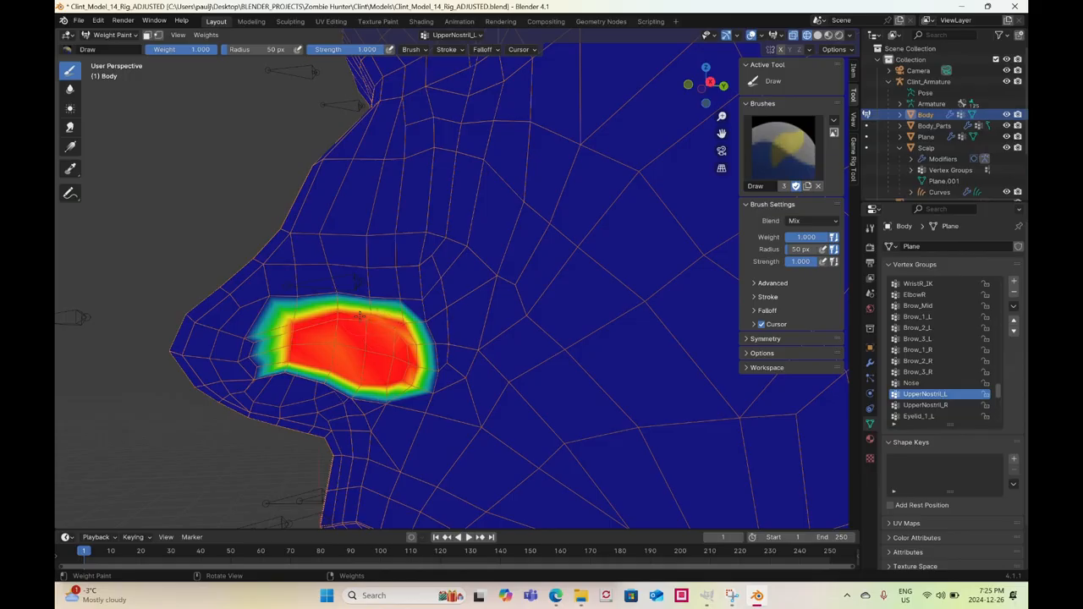
mouse_move(333, 341)
left_mouse_down()
mouse_move(399, 335)
mouse_move(416, 356)
mouse_move(409, 385)
left_mouse_up()
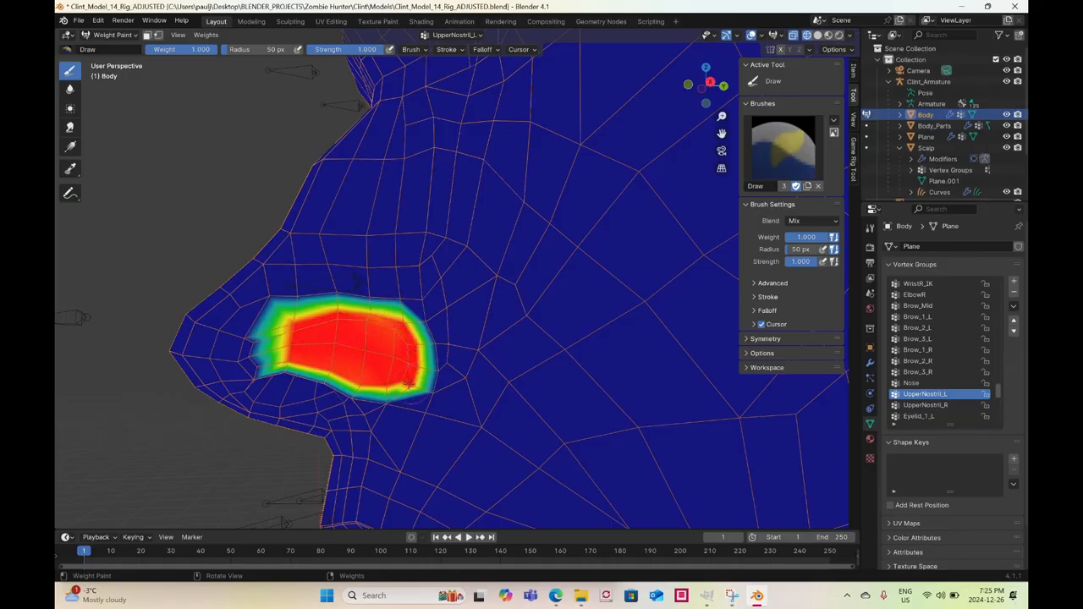
Extend the UpperNostril_L weight along the lower rim of the left nostril
middle_click_drag(392, 389, 489, 359)
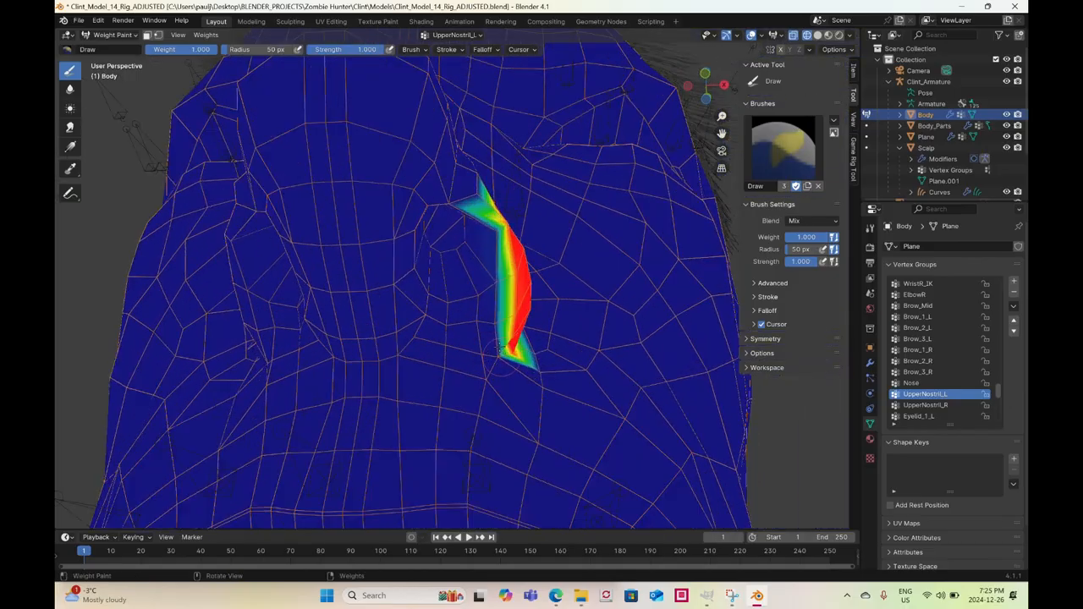
left_click_drag(500, 353, 496, 227)
mouse_move(500, 291)
left_mouse_down()
mouse_move(498, 318)
mouse_move(505, 300)
mouse_move(511, 315)
left_mouse_up()
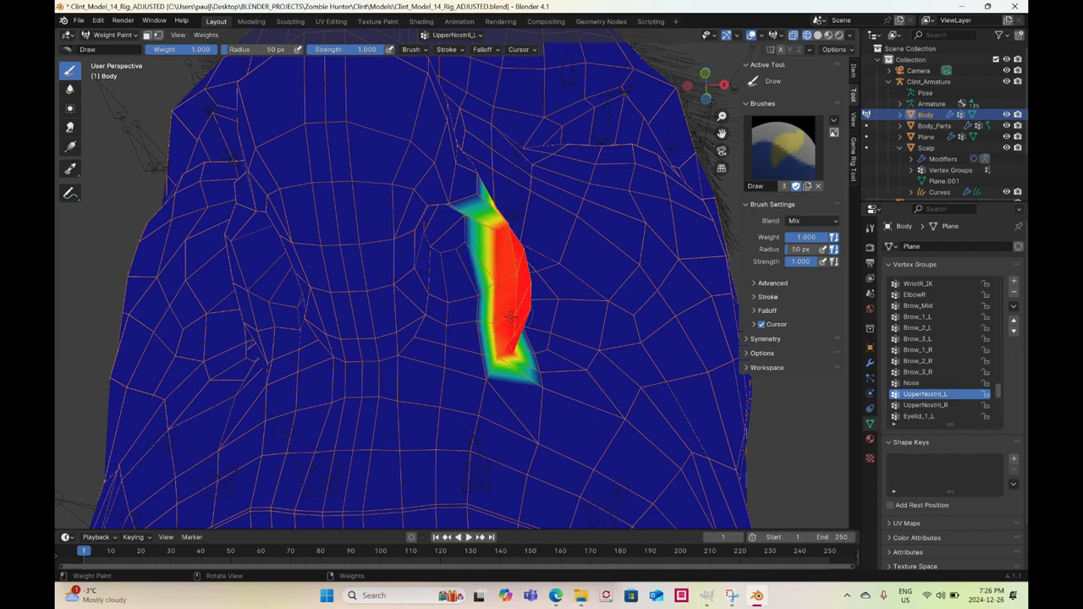
mouse_move(502, 345)
middle_mouse_down()
mouse_move(404, 386)
mouse_move(481, 391)
mouse_move(411, 373)
middle_mouse_up()
scroll(405, 371, "up", 4)
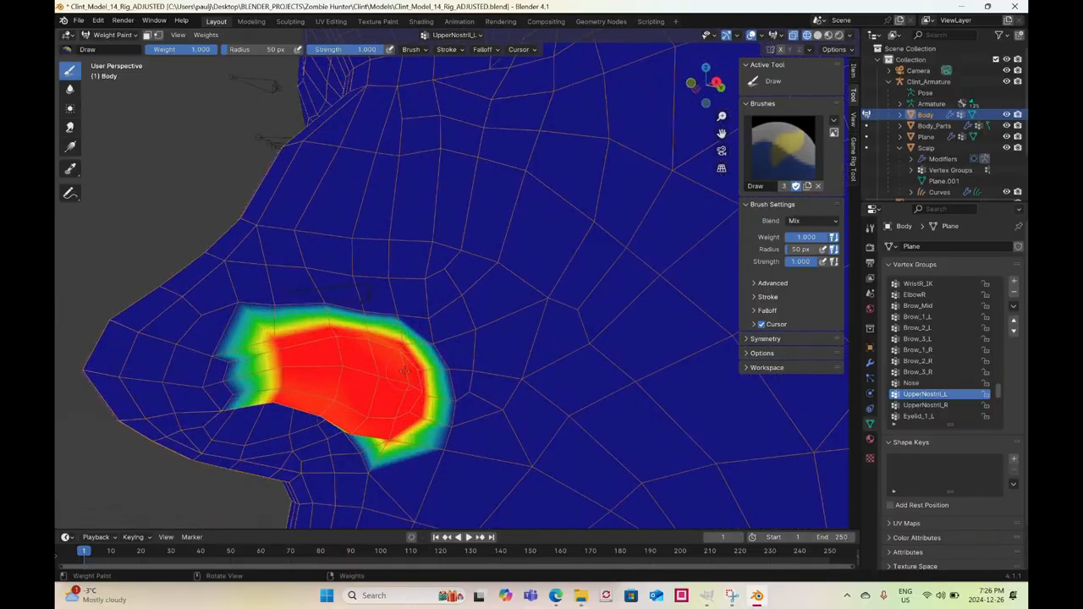
Compare UpperNostril_R with UpperNostril_L, and paint full UpperNostril_R weight over the outer wing of the right nostril
left_click(910, 406)
middle_click_drag(423, 330, 478, 319)
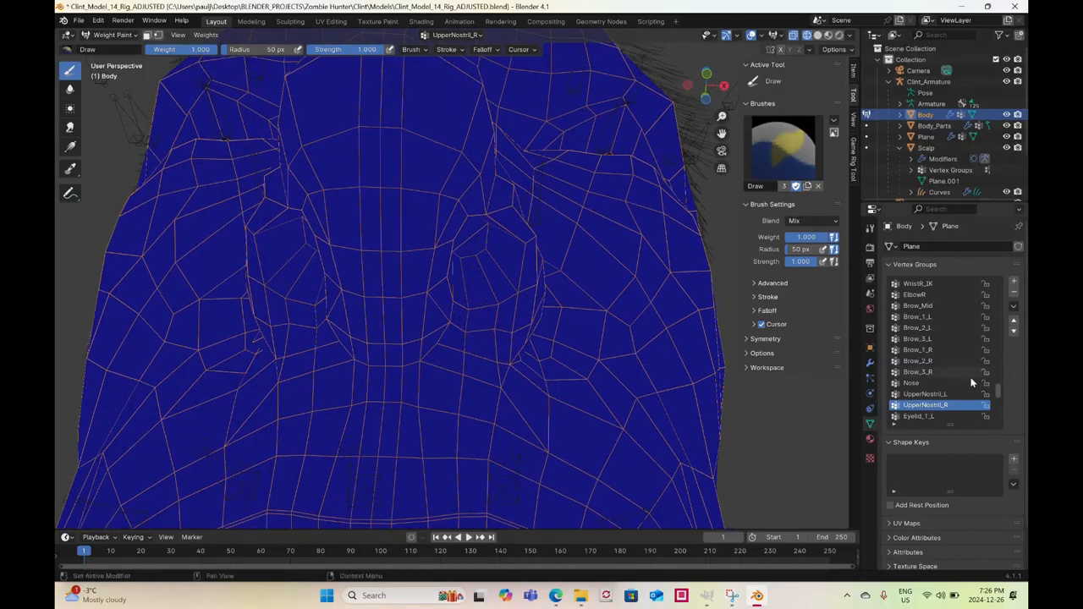
left_click(923, 394)
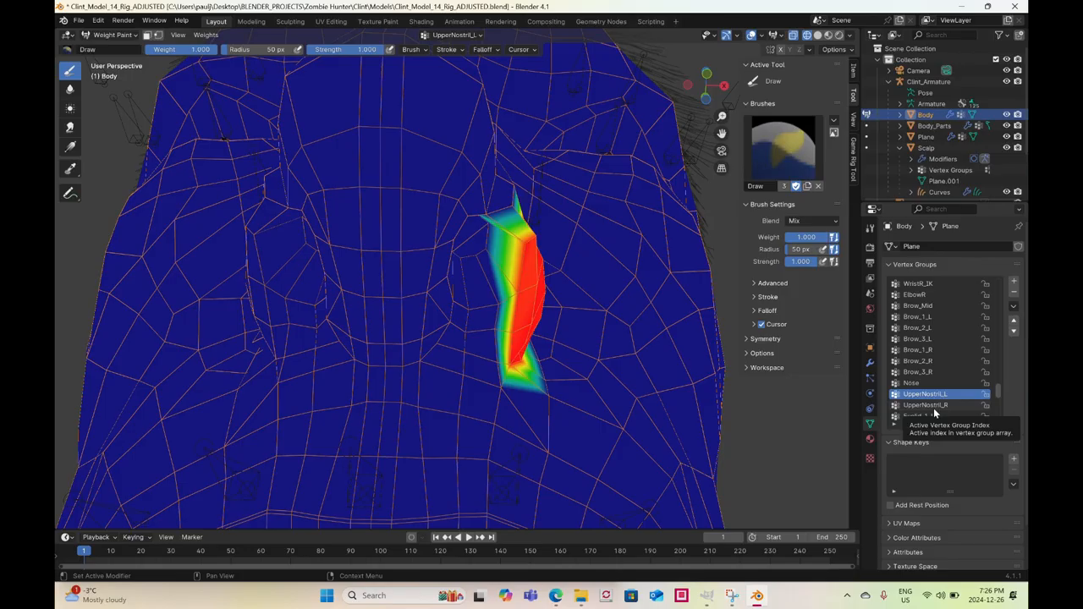
left_click(925, 405)
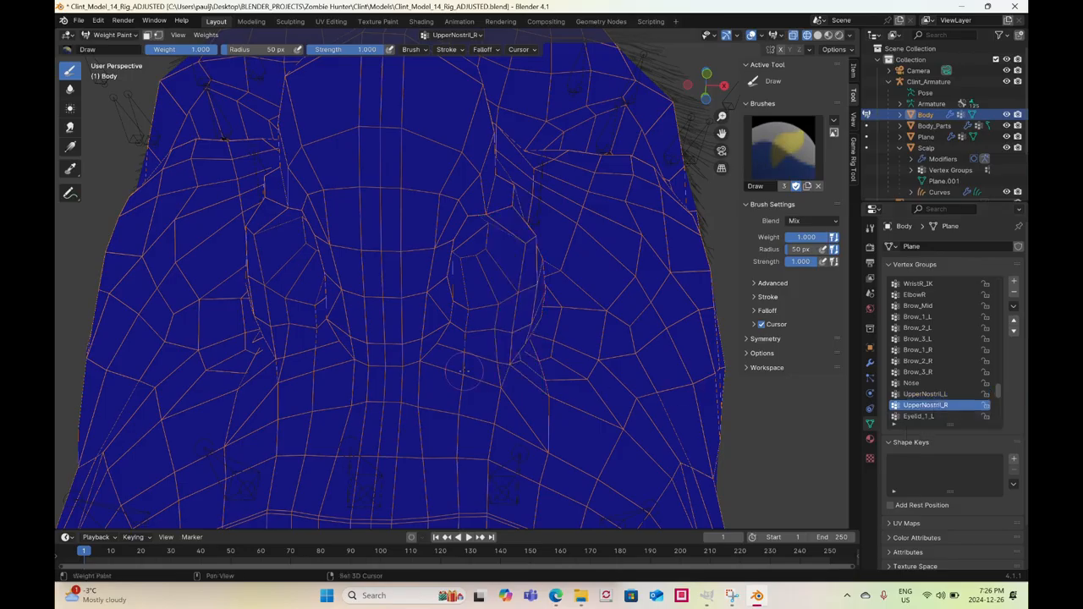
mouse_move(463, 376)
middle_mouse_down()
mouse_move(488, 362)
mouse_move(471, 342)
middle_mouse_up()
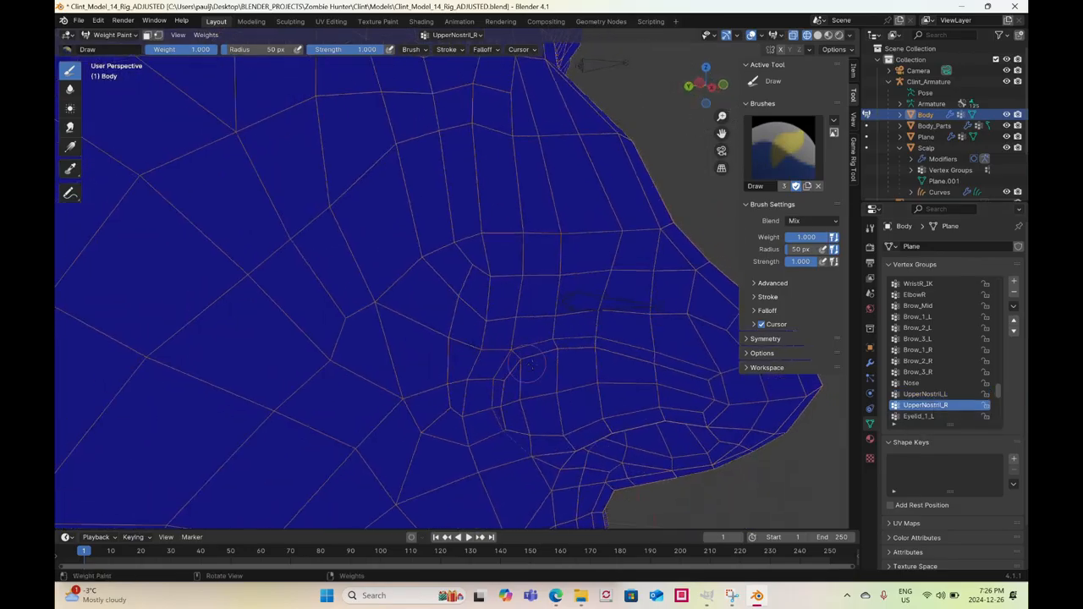
mouse_move(531, 366)
left_mouse_down()
mouse_move(509, 356)
mouse_move(582, 337)
mouse_move(702, 372)
mouse_move(607, 345)
mouse_move(651, 351)
left_mouse_up()
mouse_move(587, 345)
left_mouse_down()
mouse_move(496, 372)
mouse_move(479, 390)
mouse_move(484, 414)
mouse_move(544, 391)
mouse_move(676, 384)
mouse_move(595, 386)
left_mouse_up()
mouse_move(595, 386)
middle_mouse_down()
mouse_move(492, 352)
mouse_move(499, 343)
middle_mouse_up()
mouse_move(508, 345)
left_mouse_down()
mouse_move(506, 361)
mouse_move(536, 361)
mouse_move(540, 389)
mouse_move(512, 367)
mouse_move(522, 352)
mouse_move(675, 314)
left_mouse_up()
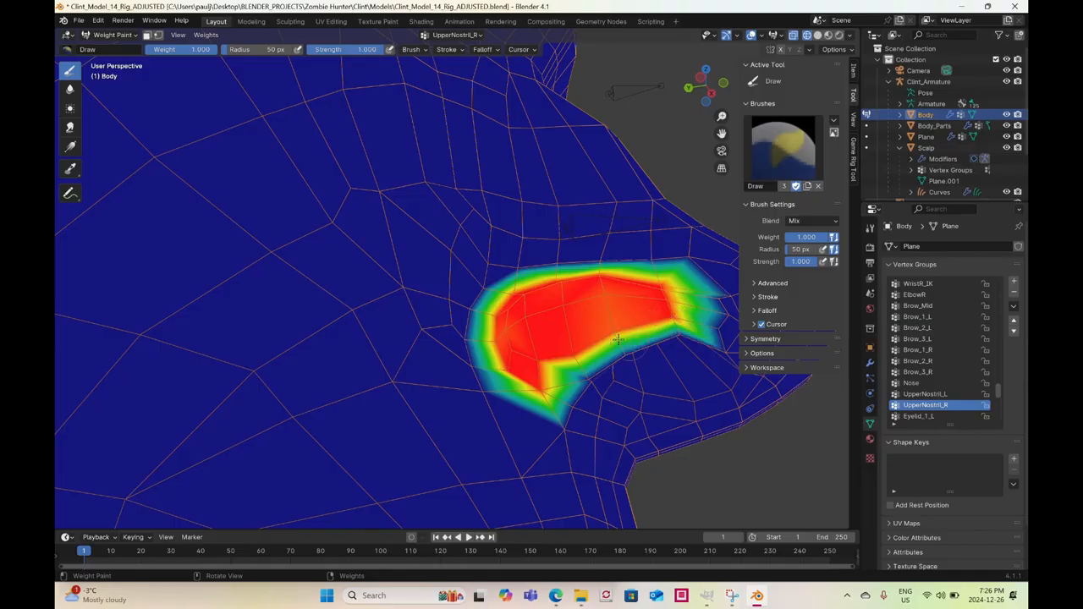
Extend the UpperNostril_R weight along the lower rim of the right nostril
middle_click_drag(617, 338, 360, 216)
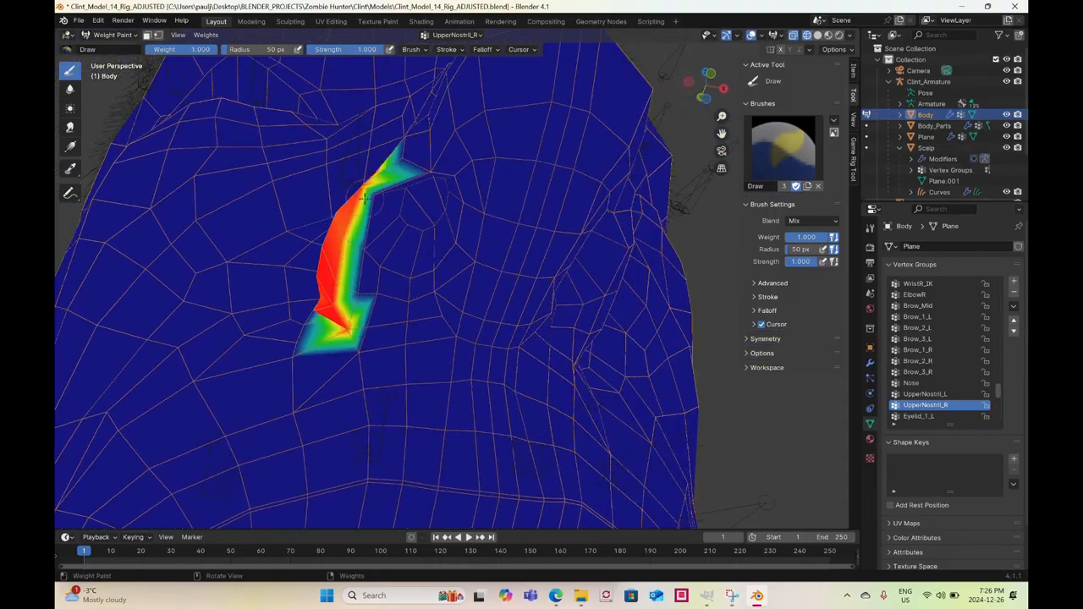
left_click_drag(374, 194, 355, 296)
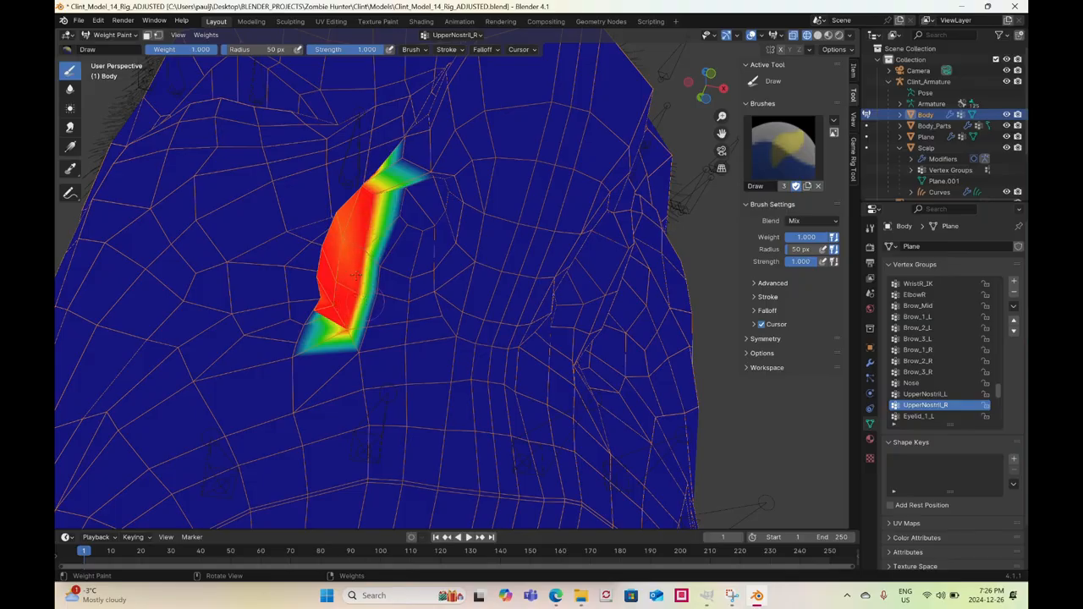
left_click_drag(344, 230, 345, 251)
scroll(345, 252, "down", 4)
mouse_move(345, 254)
middle_mouse_down()
mouse_move(464, 313)
mouse_move(478, 365)
mouse_move(508, 353)
mouse_move(503, 338)
mouse_move(383, 340)
middle_mouse_up()
scroll(907, 372, "down", 3)
Make Eyelid_1_L the active vertex group and paint full weight at the inner end of the left upper eyelid
left_click(917, 384)
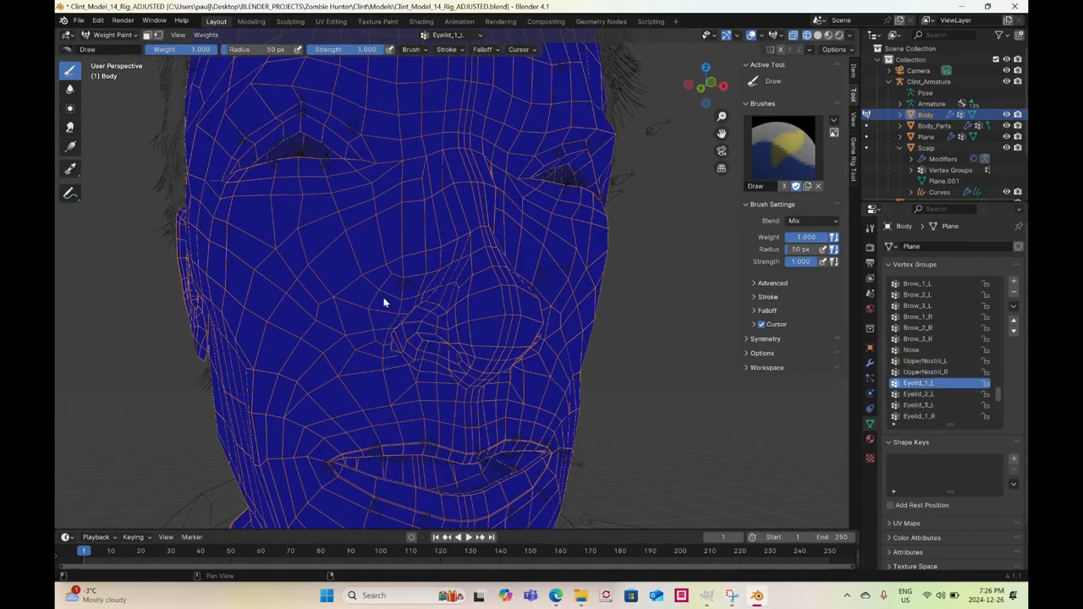
mouse_move(387, 302)
middle_mouse_down()
mouse_move(342, 306)
mouse_move(548, 287)
mouse_move(528, 290)
middle_mouse_up()
scroll(514, 284, "up", 2)
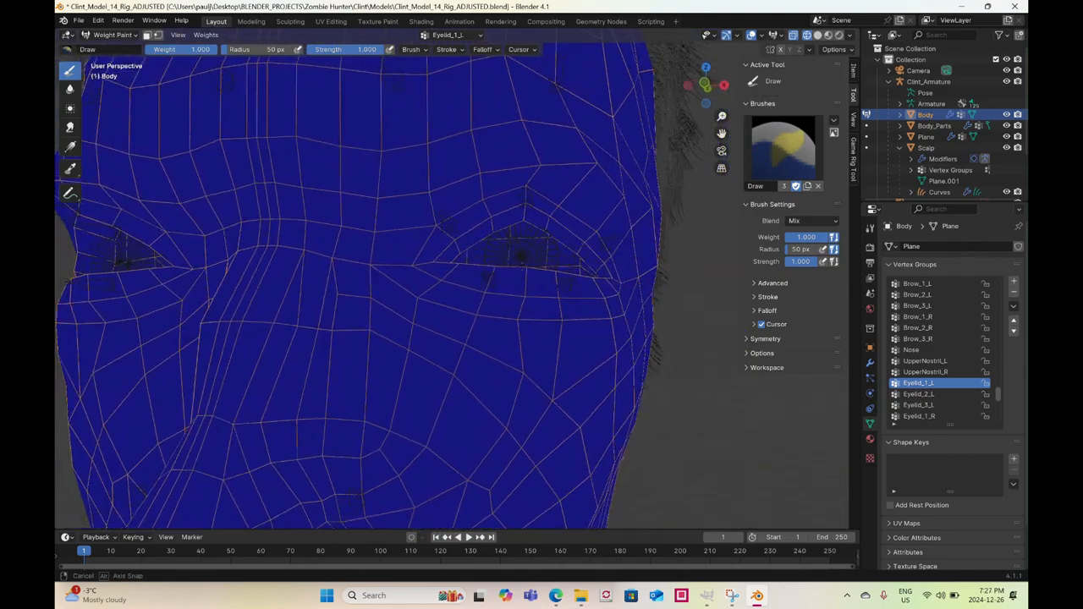
scroll(516, 291, "up", 4)
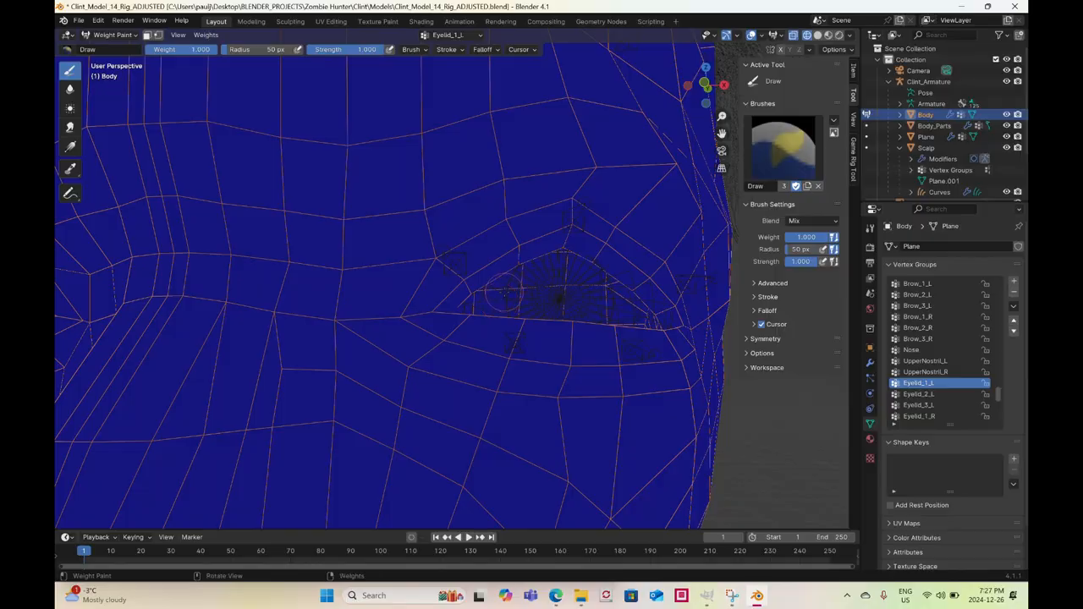
mouse_move(472, 319)
middle_mouse_down()
mouse_move(458, 321)
mouse_move(472, 315)
mouse_move(473, 292)
middle_mouse_up()
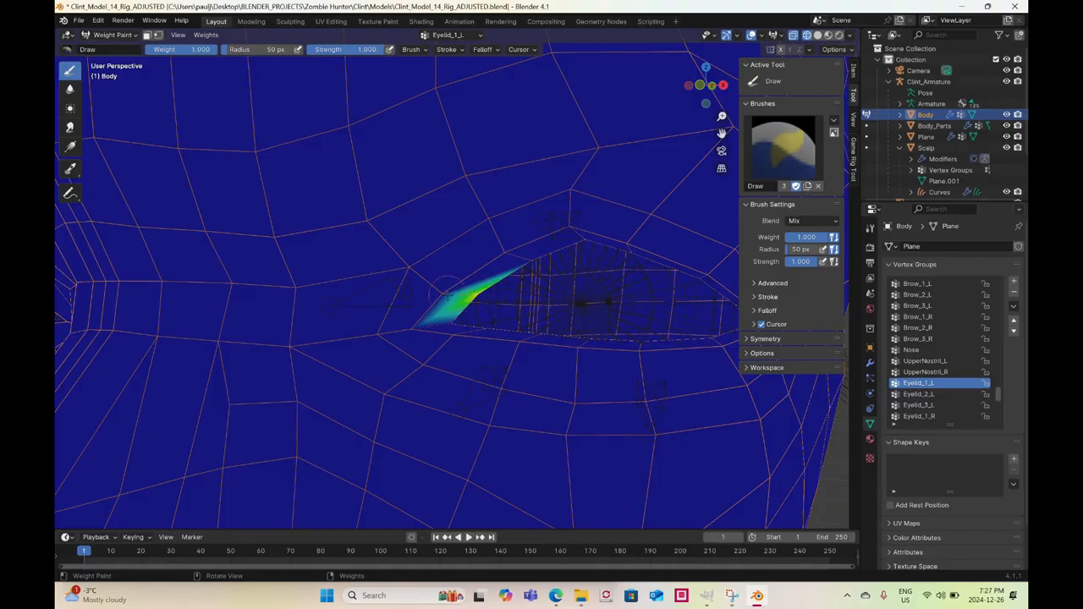
left_click_drag(447, 288, 437, 293)
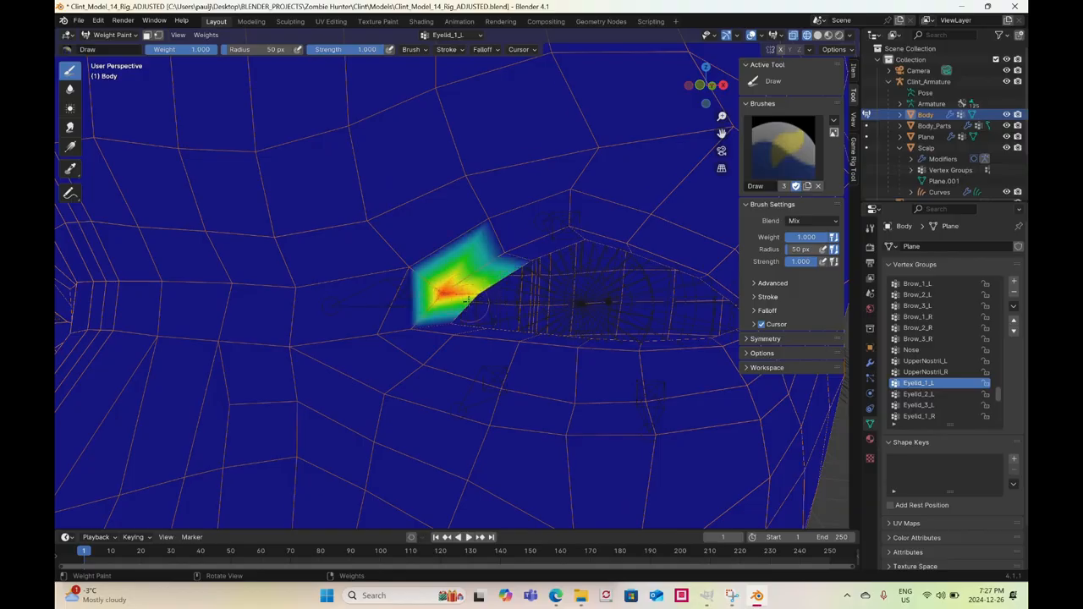
middle_click_drag(466, 301, 472, 293)
left_click_drag(479, 292, 487, 299)
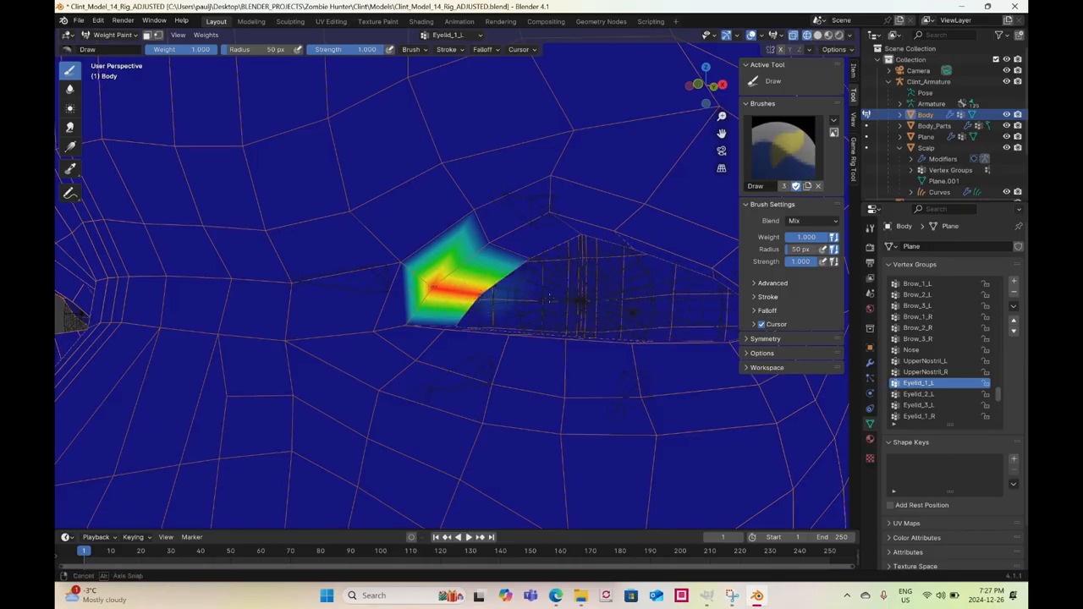
middle_click_drag(497, 297, 806, 345)
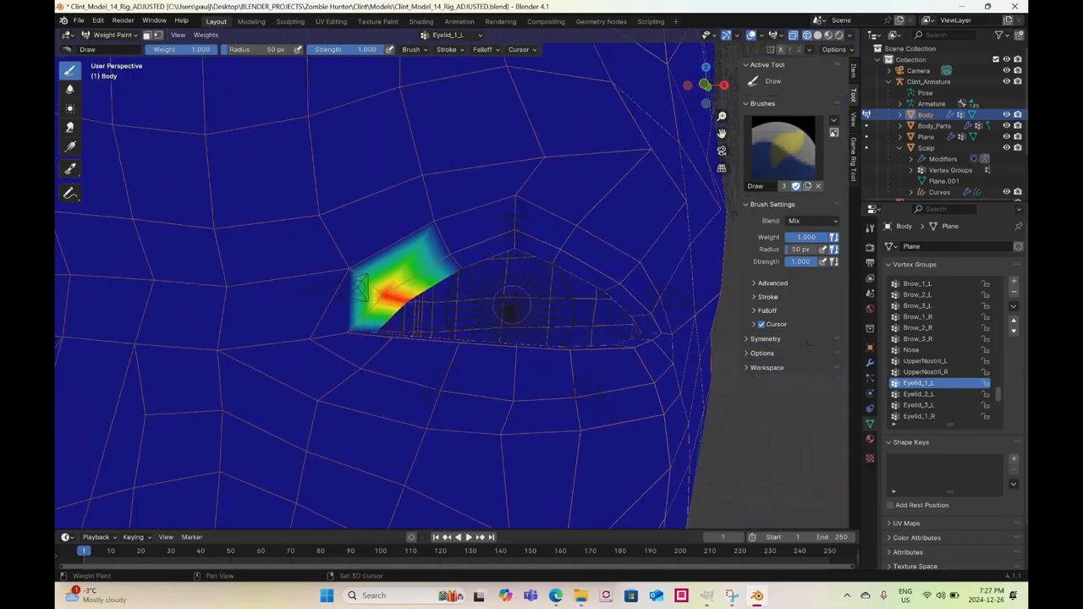
Make Eyelid_2_L the active vertex group and paint full weight along the middle of the left upper eyelid
left_click(915, 394)
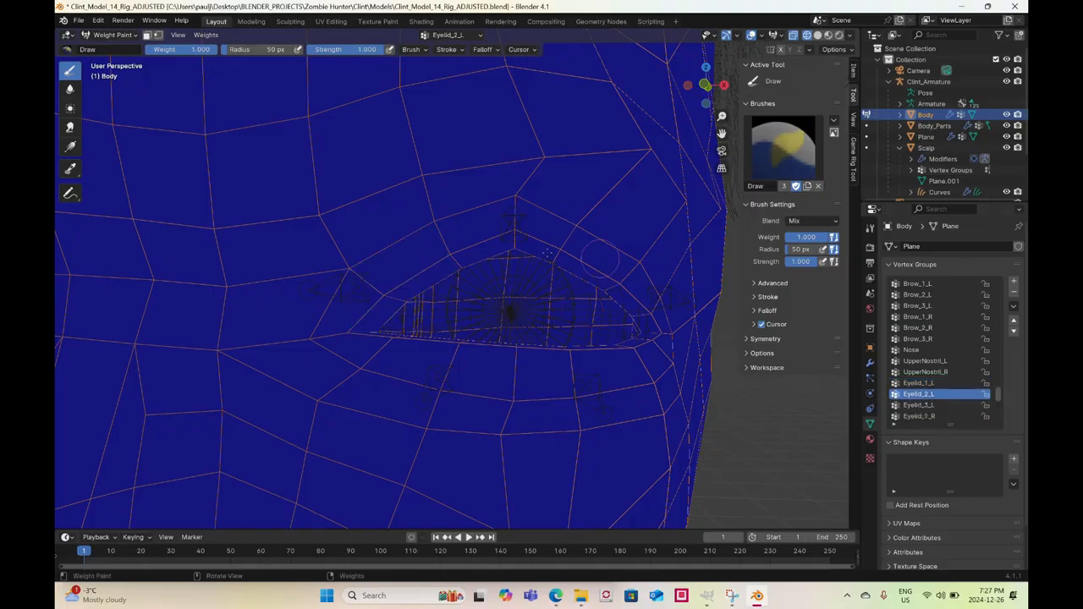
mouse_move(556, 249)
left_mouse_down()
mouse_move(592, 258)
mouse_move(512, 227)
mouse_move(407, 279)
mouse_move(440, 254)
left_mouse_up()
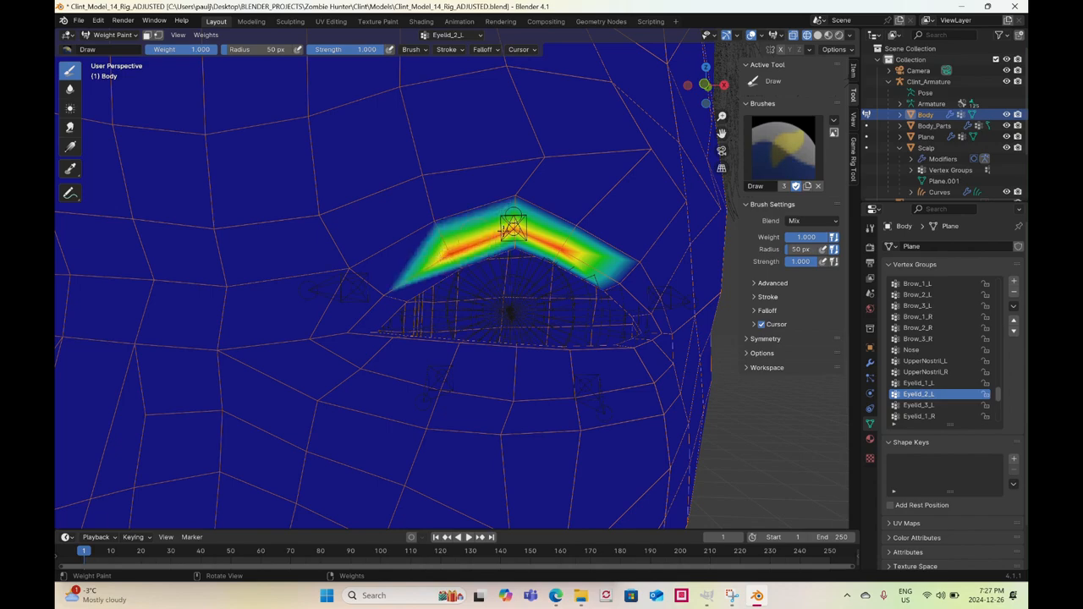
left_click_drag(502, 230, 520, 233)
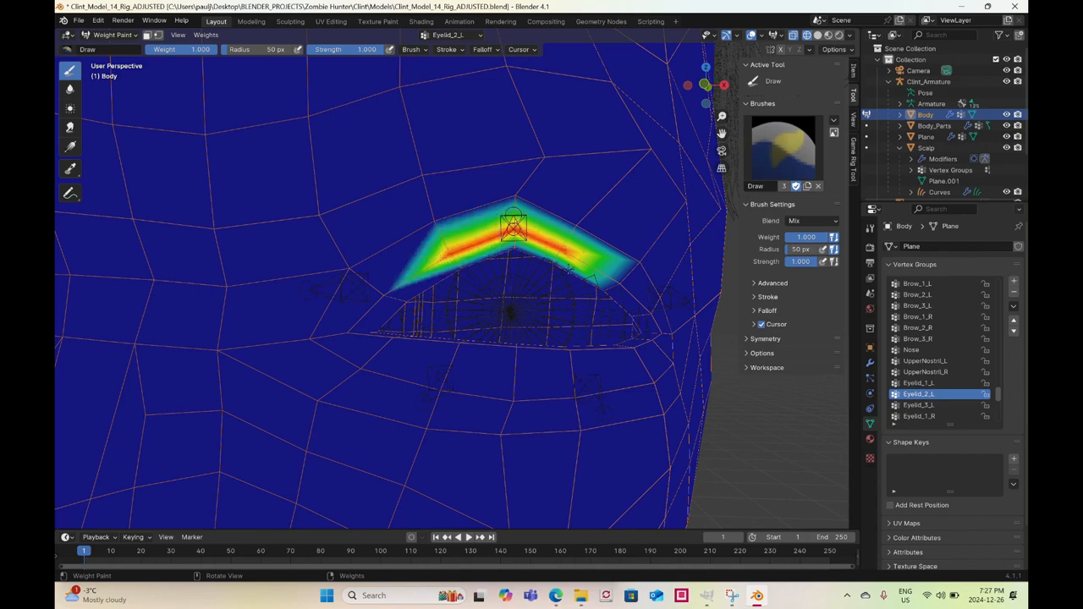
Extend the Eyelid_2_L weight down to the rim of the left upper eyelid
middle_click_drag(569, 269, 557, 254)
left_click_drag(553, 263, 544, 265)
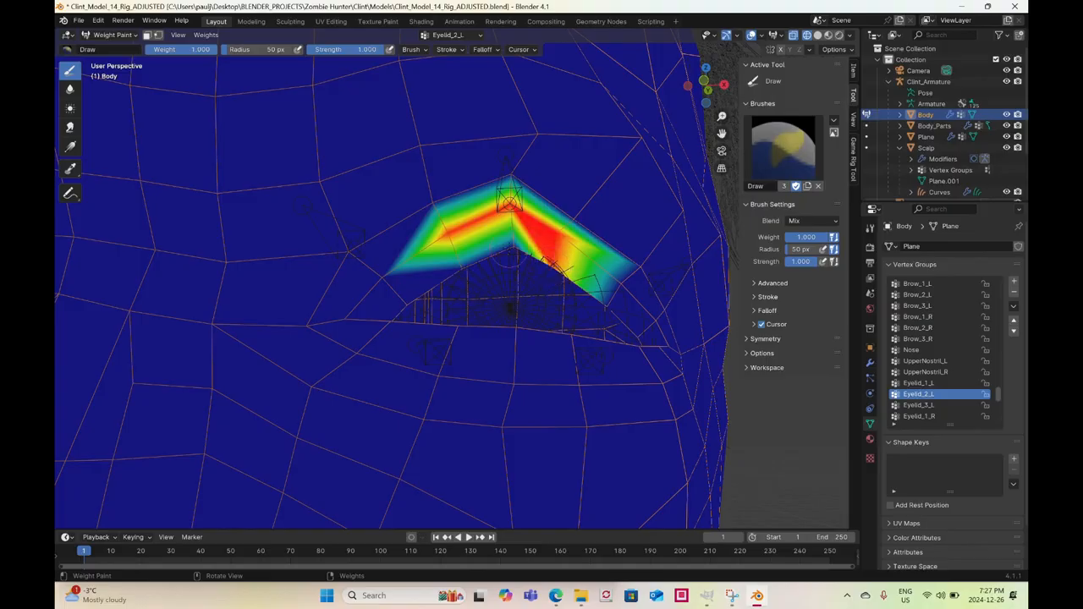
middle_click_drag(502, 264, 494, 254)
left_click_drag(513, 246, 516, 247)
left_click_drag(461, 270, 459, 267)
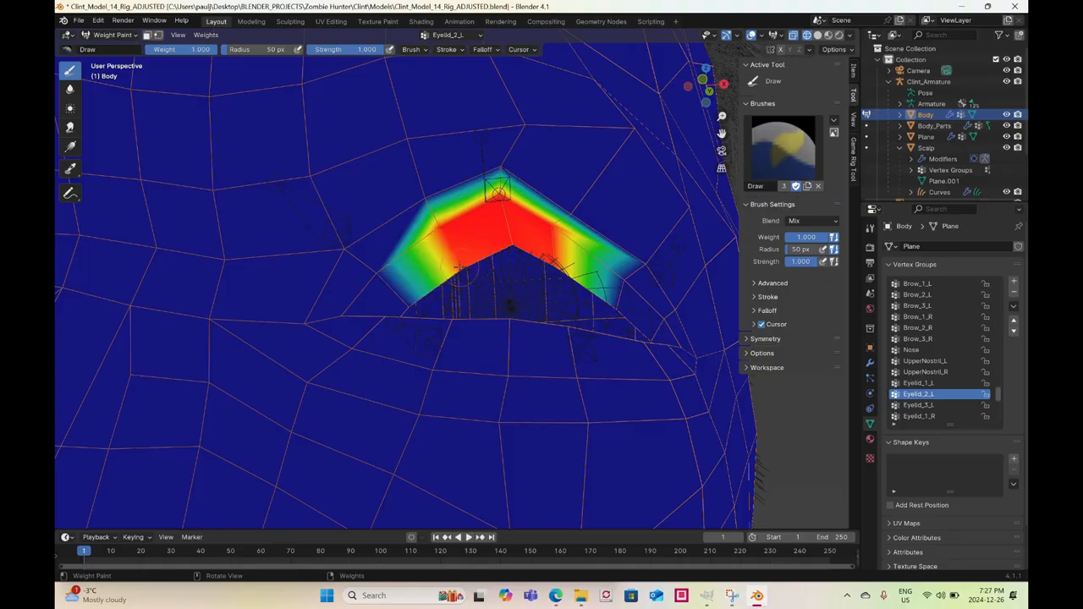
Make Eyelid_3_L the active vertex group and paint full weight over the outer end of the left upper eyelid
left_click(922, 406)
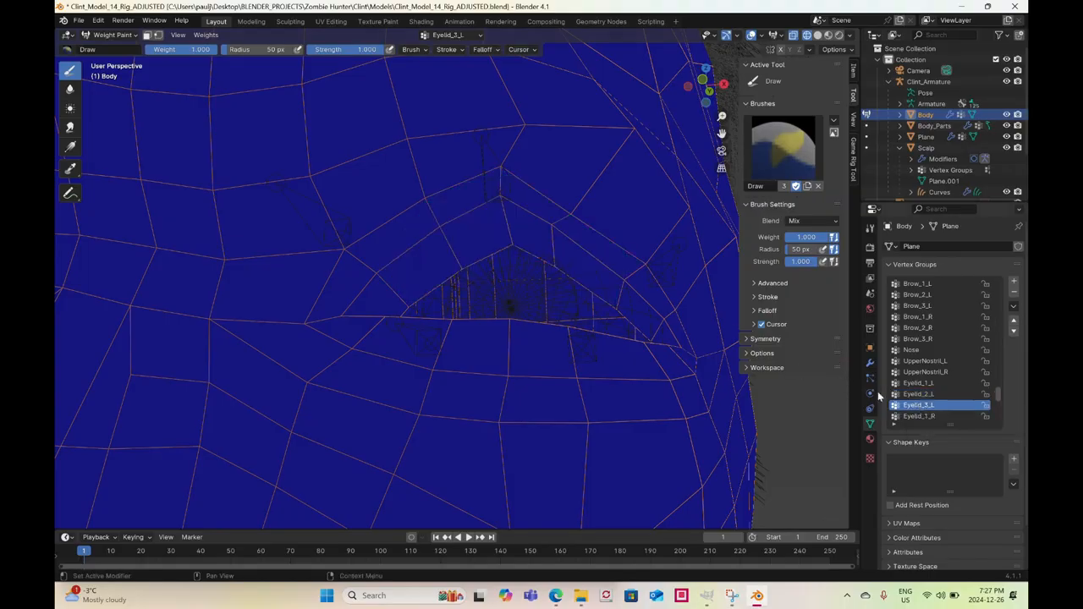
left_click(622, 281)
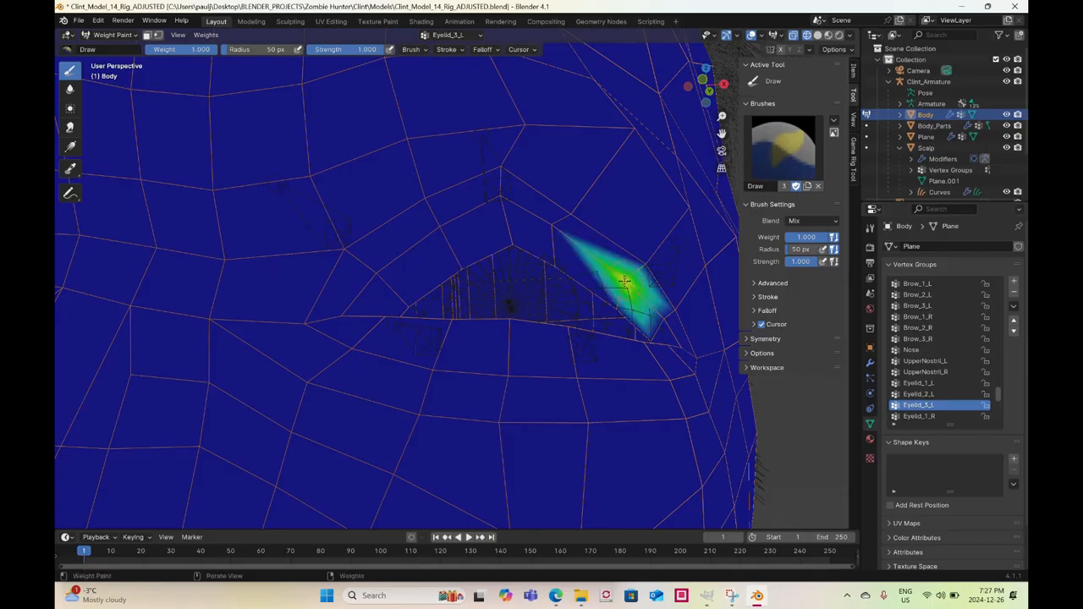
mouse_move(628, 285)
left_mouse_down()
mouse_move(611, 313)
mouse_move(665, 329)
left_mouse_up()
mouse_move(665, 329)
middle_mouse_down()
mouse_move(663, 351)
mouse_move(629, 336)
mouse_move(631, 347)
middle_mouse_up()
mouse_move(617, 338)
left_mouse_down()
mouse_move(630, 332)
mouse_move(620, 337)
left_mouse_up()
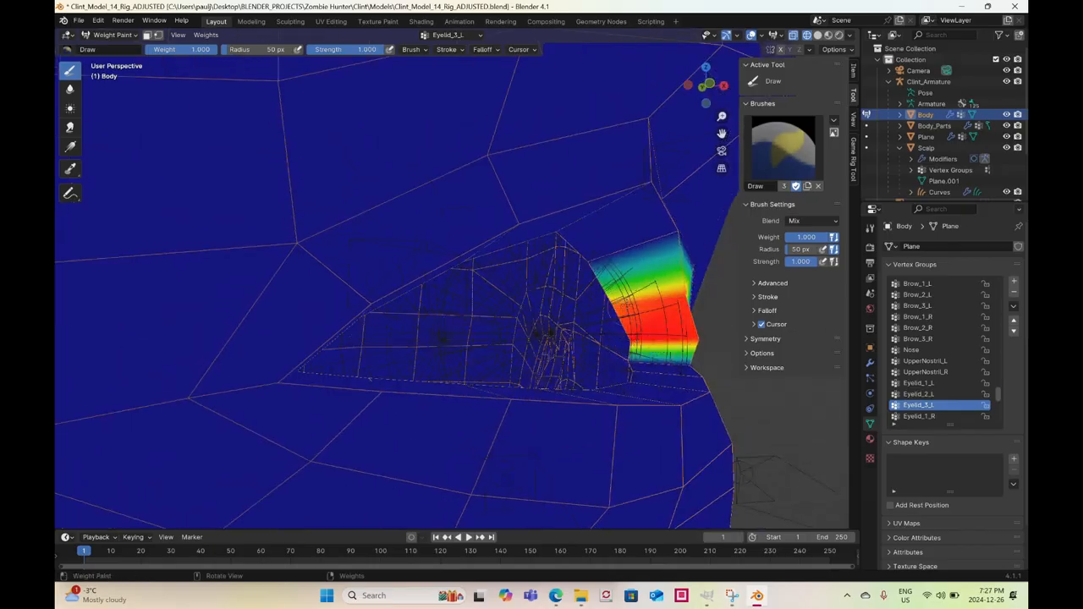
Make Eyelid_1_R the active vertex group and paint full weight on the right upper eyelid
middle_click_drag(613, 308, 575, 321)
left_click(921, 417)
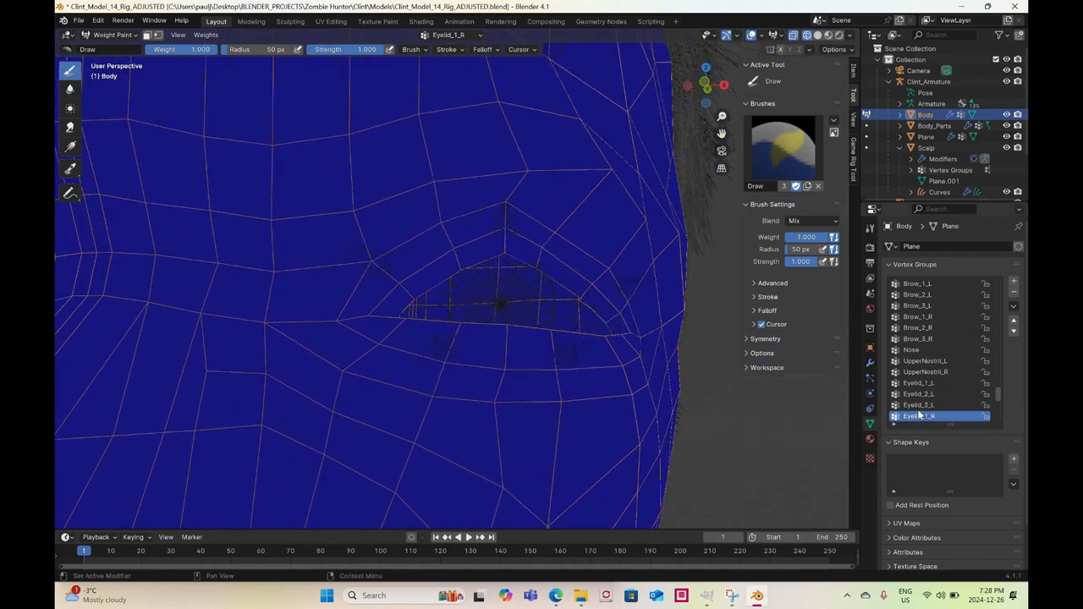
scroll(288, 307, "down", 5)
middle_click_drag(288, 306, 440, 295, "shift")
scroll(456, 303, "up", 3)
left_click_drag(412, 267, 421, 265)
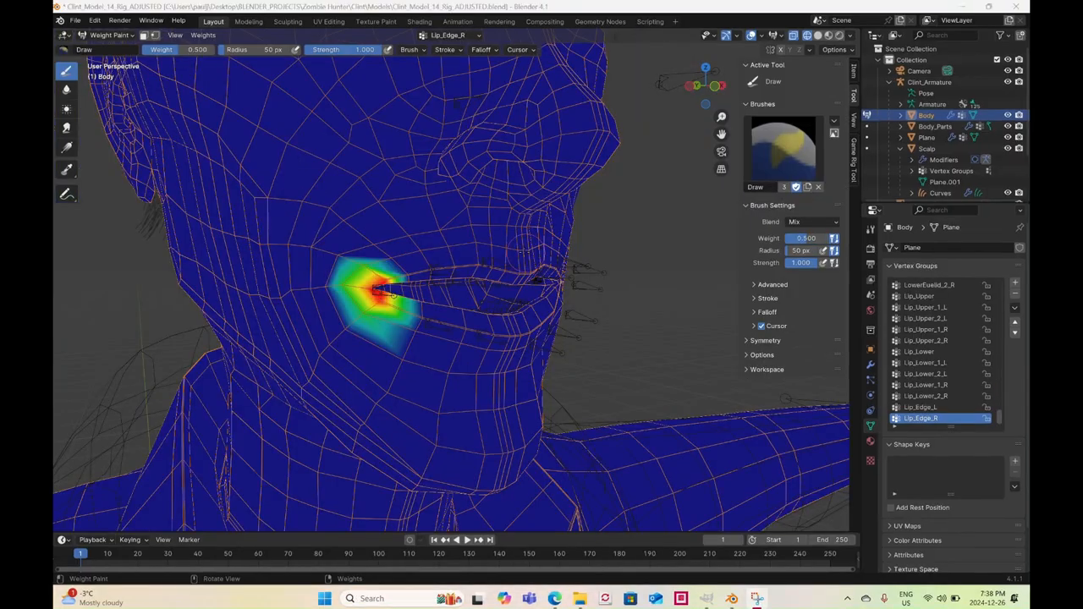
Examine the painted weights of the brow vertex groups from Brow_Mid through Brow_1_R
middle_click_drag(529, 258, 559, 302)
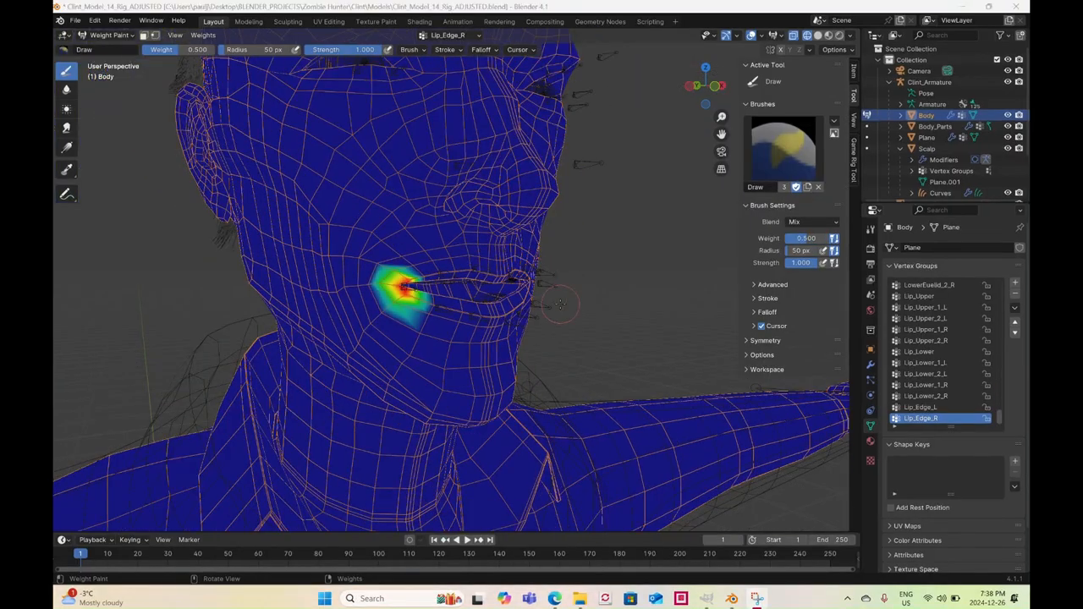
scroll(924, 357, "up", 5)
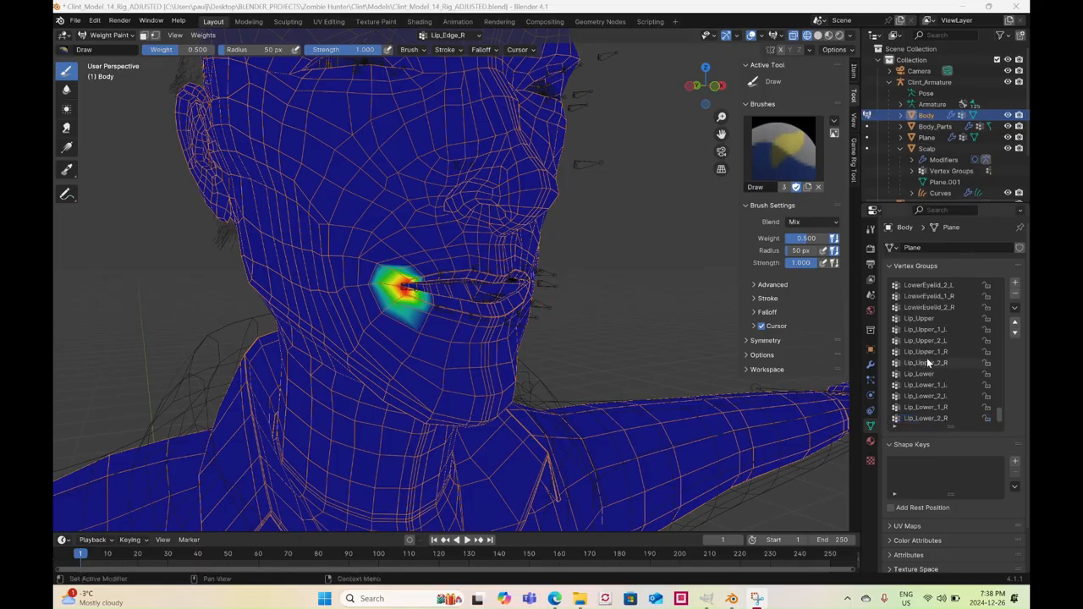
scroll(926, 358, "up", 5)
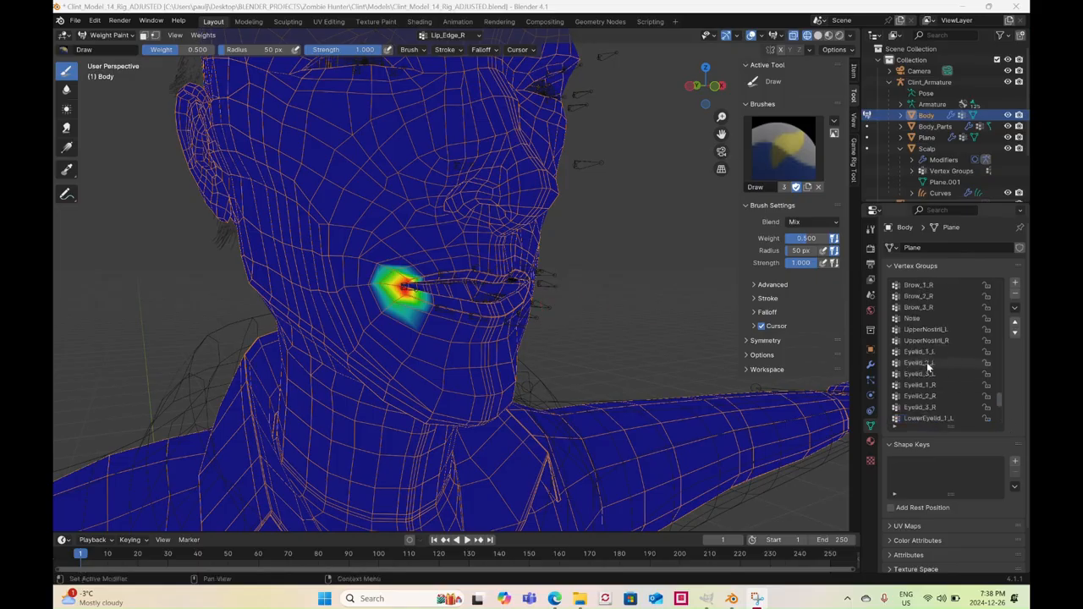
scroll(926, 362, "up", 4)
left_click(893, 331)
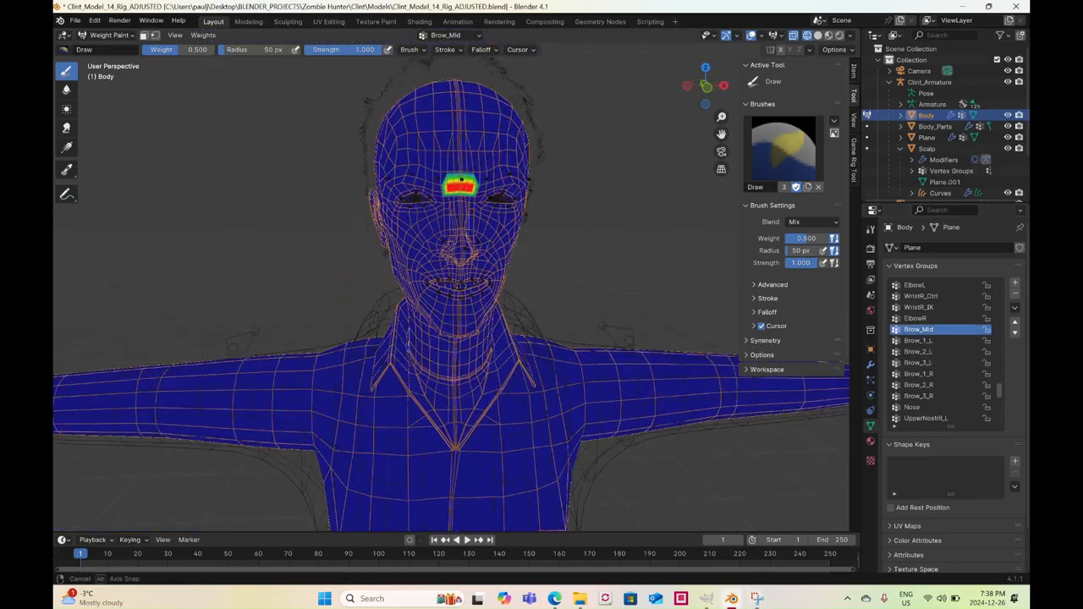
left_click(925, 342)
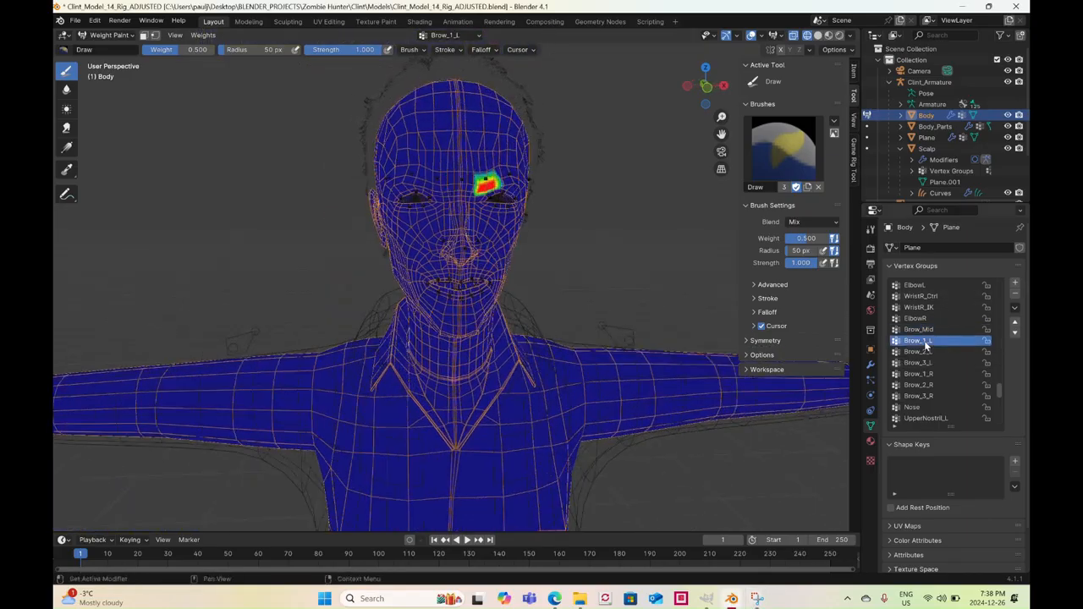
left_click(922, 351)
left_click(922, 362)
left_click(922, 373)
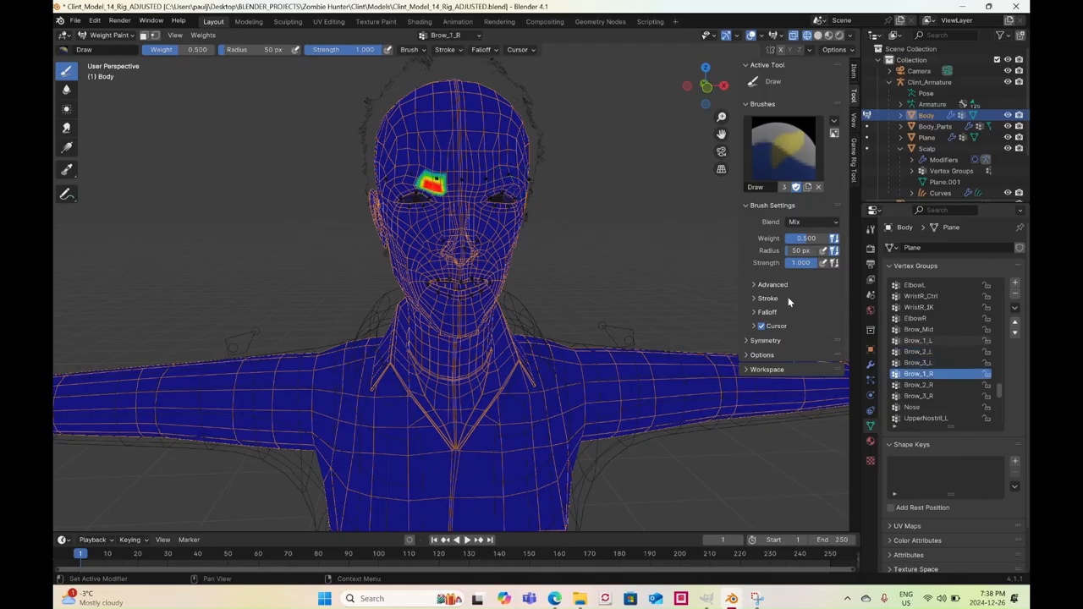
Examine the painted weights of the remaining facial vertex groups, from Brow_2_R through the nose, eyelids and lips to Lip_Edge_R
scroll(451, 279, "up", 3)
middle_click_drag(473, 254, 449, 300, "shift")
scroll(935, 386, "down", 4, "ctrl")
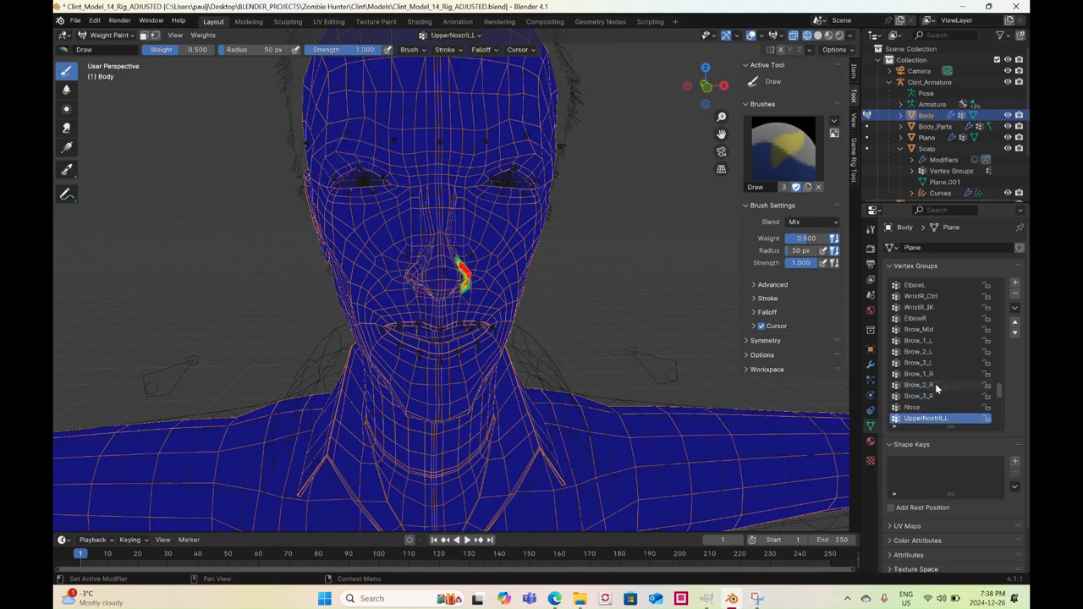
scroll(935, 386, "down", 3, "ctrl")
scroll(935, 387, "down", 1, "ctrl")
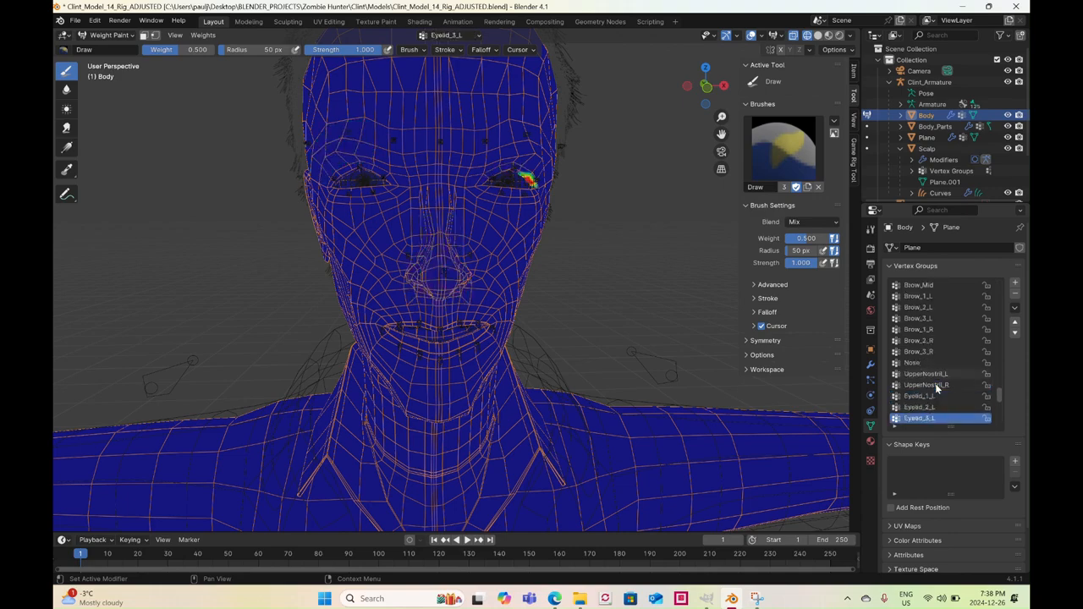
scroll(935, 387, "down", 5, "ctrl")
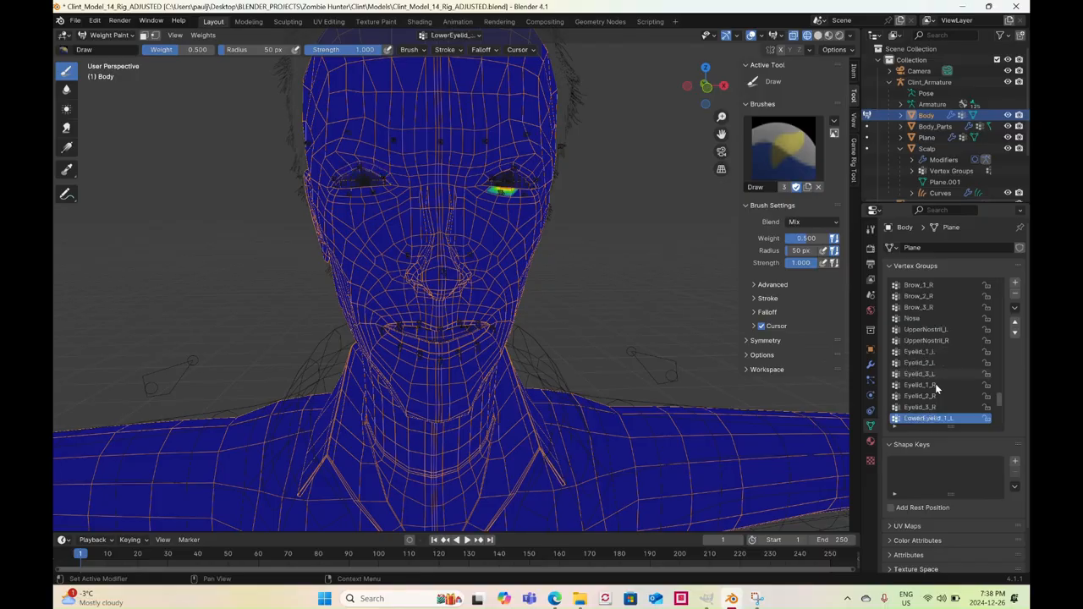
scroll(934, 383, "down", 9, "ctrl")
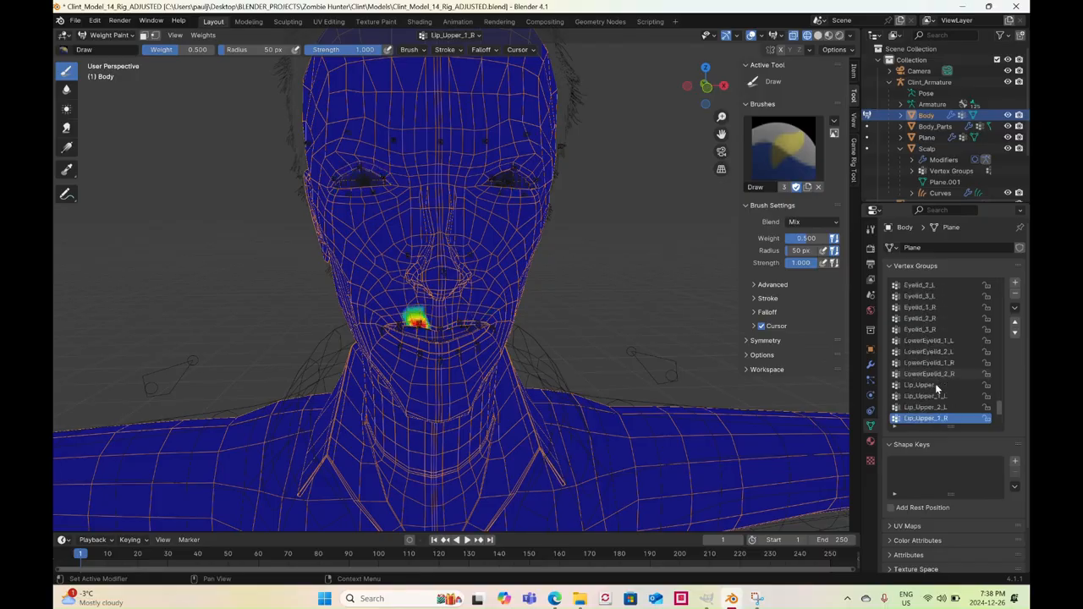
scroll(936, 388, "down", 5, "ctrl")
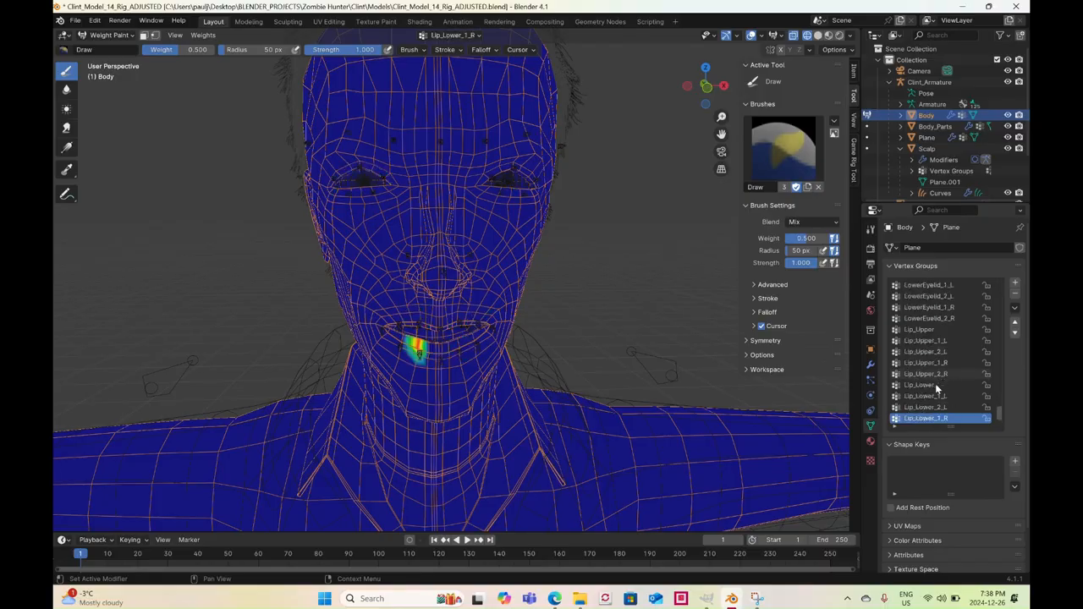
Return the Body mesh to Object Mode and display the model with Solid shading
left_click(103, 36)
left_click(106, 48)
scroll(561, 288, "down", 4)
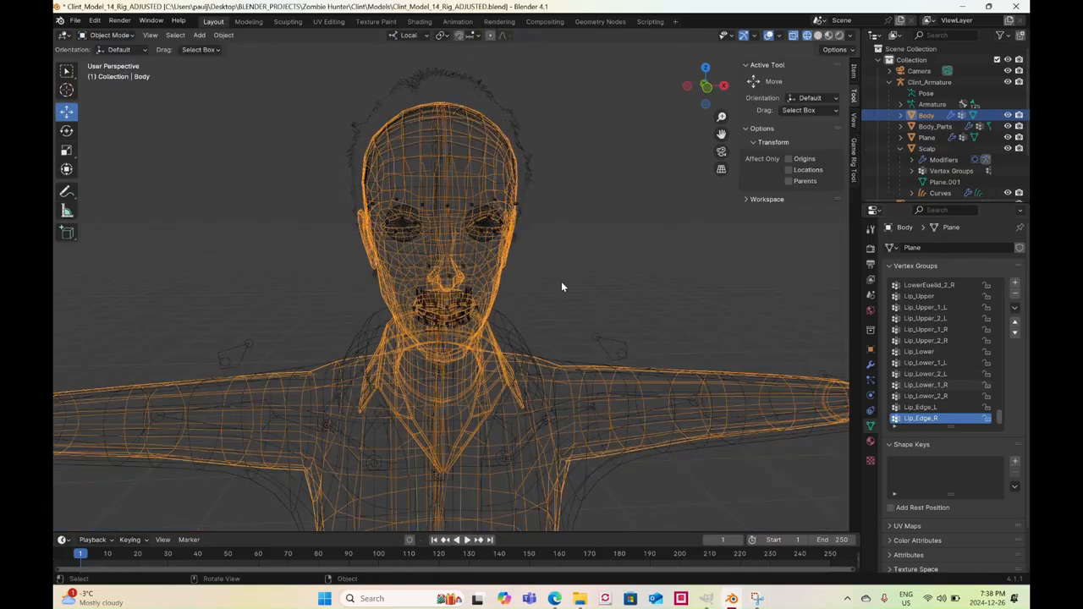
middle_click_drag(561, 288, 536, 288)
key("z")
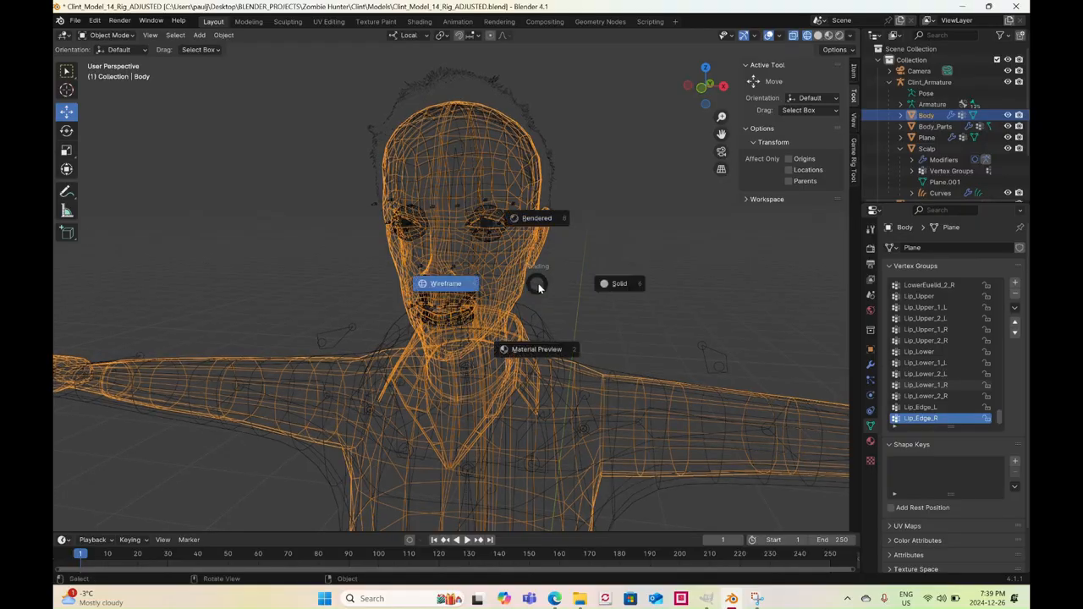
left_click(621, 287)
Save the project over Clint_Model_14_Rig_ADJUSTED.blend in the Models folder
left_click(74, 21)
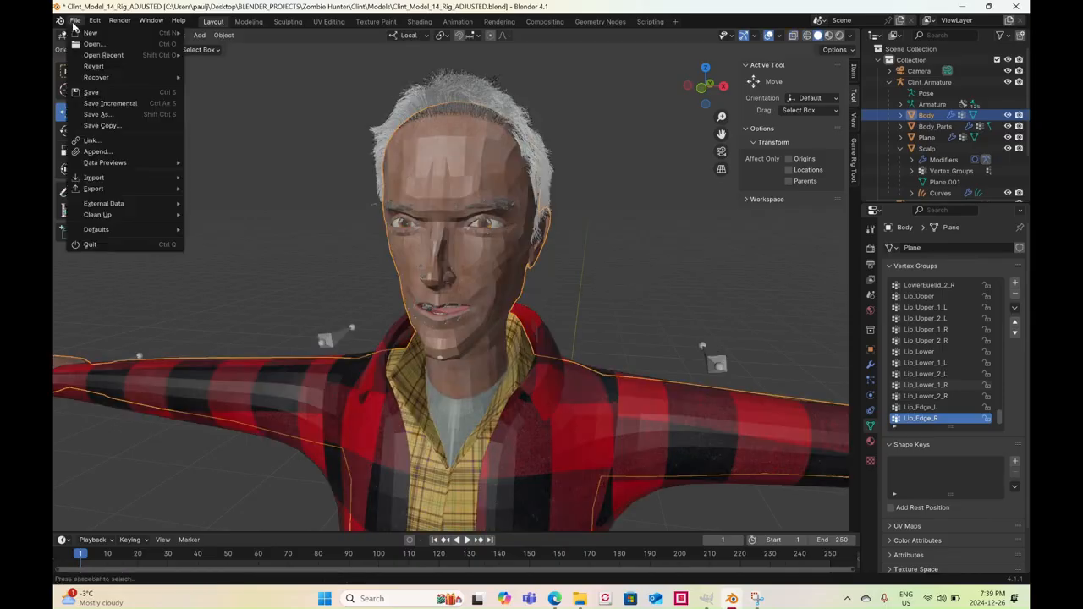
left_click(81, 114)
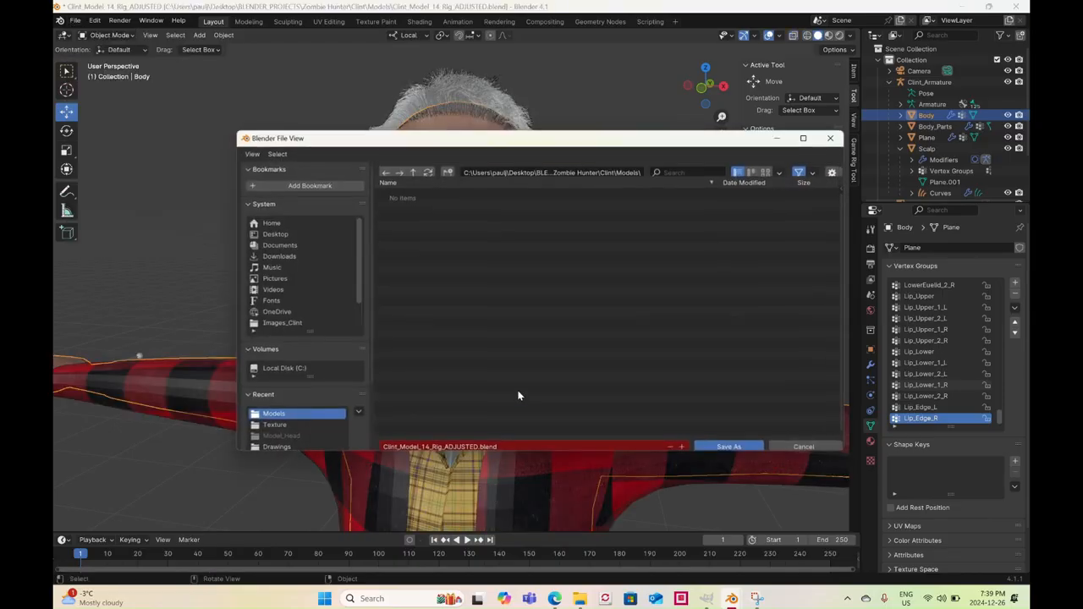
left_click(702, 439)
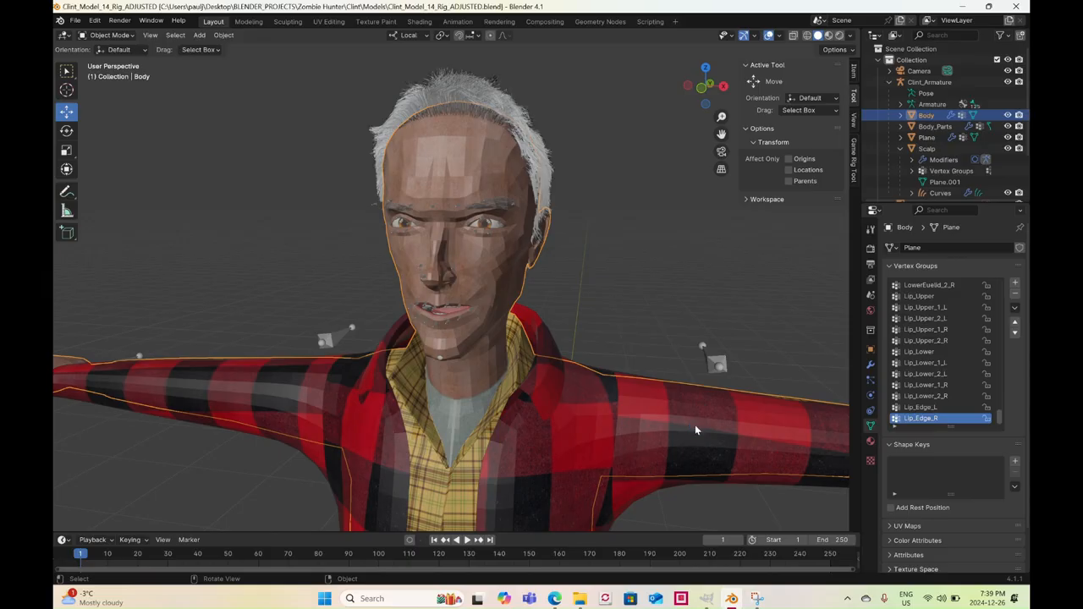
Set the viewport level of the Body's Subdivision modifier to 1
left_click(870, 364)
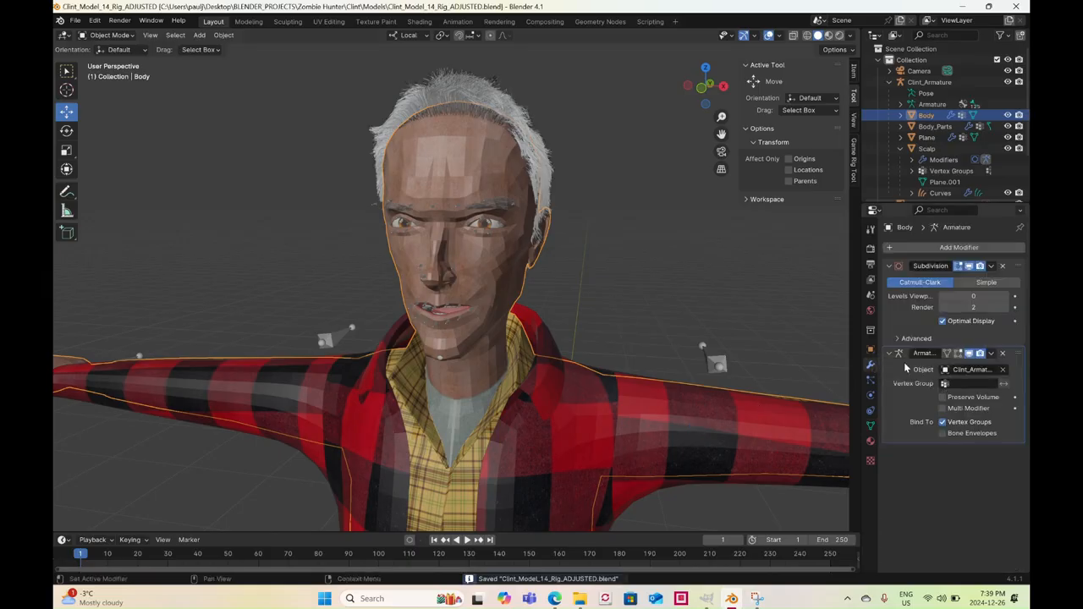
left_click(963, 296)
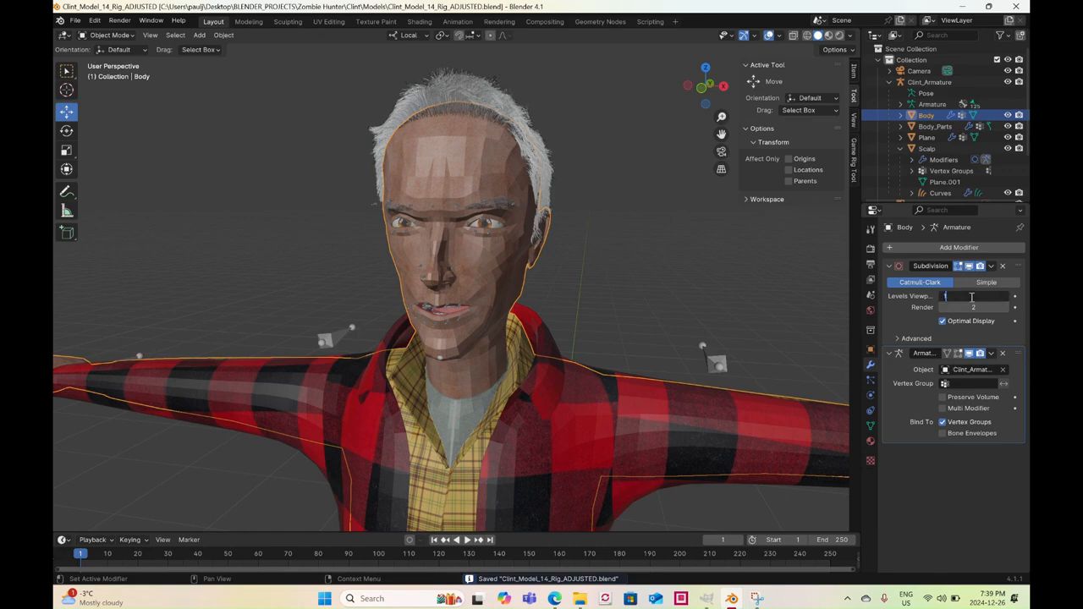
type("1")
key("Return")
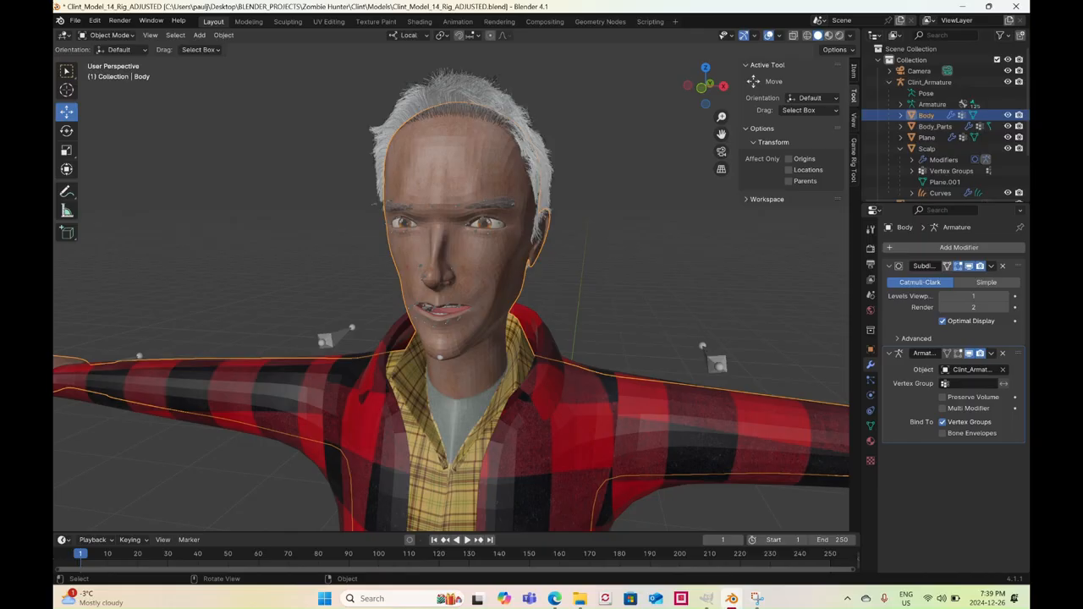
Put Clint_Armature into Pose Mode and select the Shoulder.001 and Neck.001 bones together
left_click(102, 37)
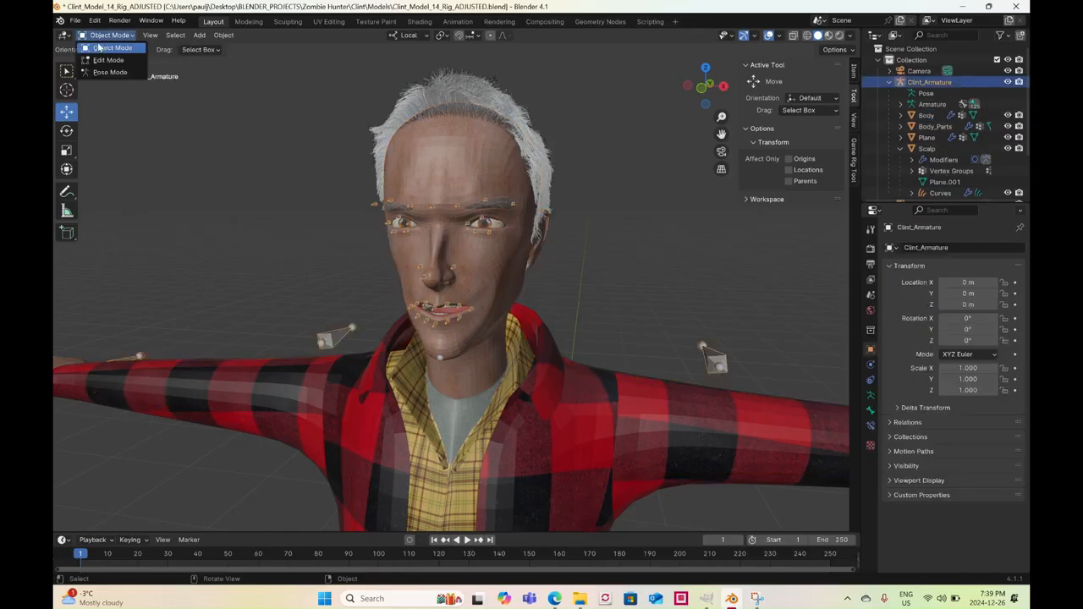
left_click(104, 73)
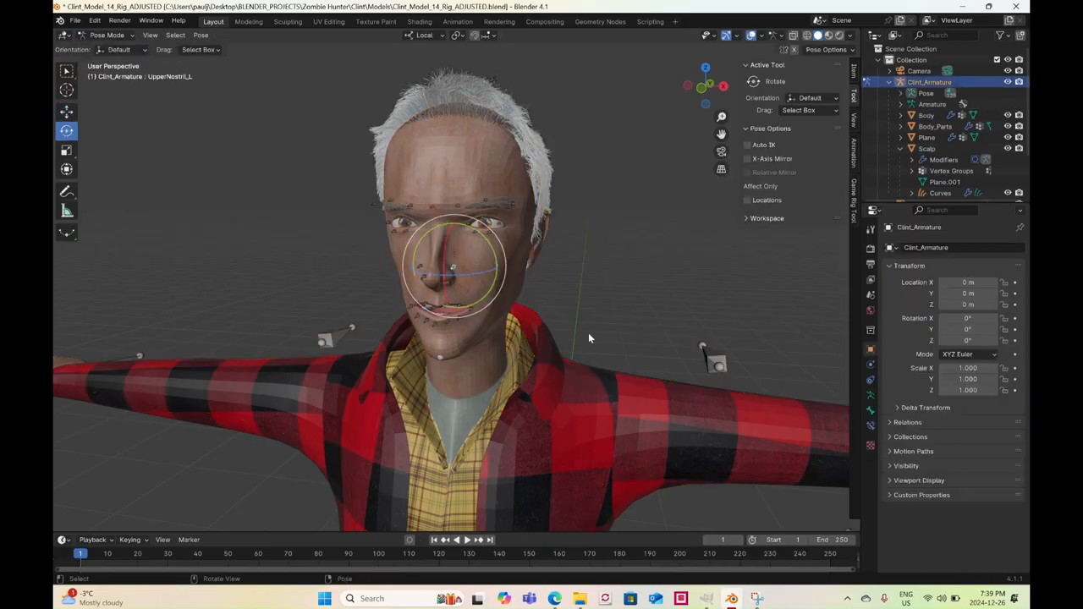
middle_click_drag(589, 338, 674, 400)
scroll(523, 316, "up", 3)
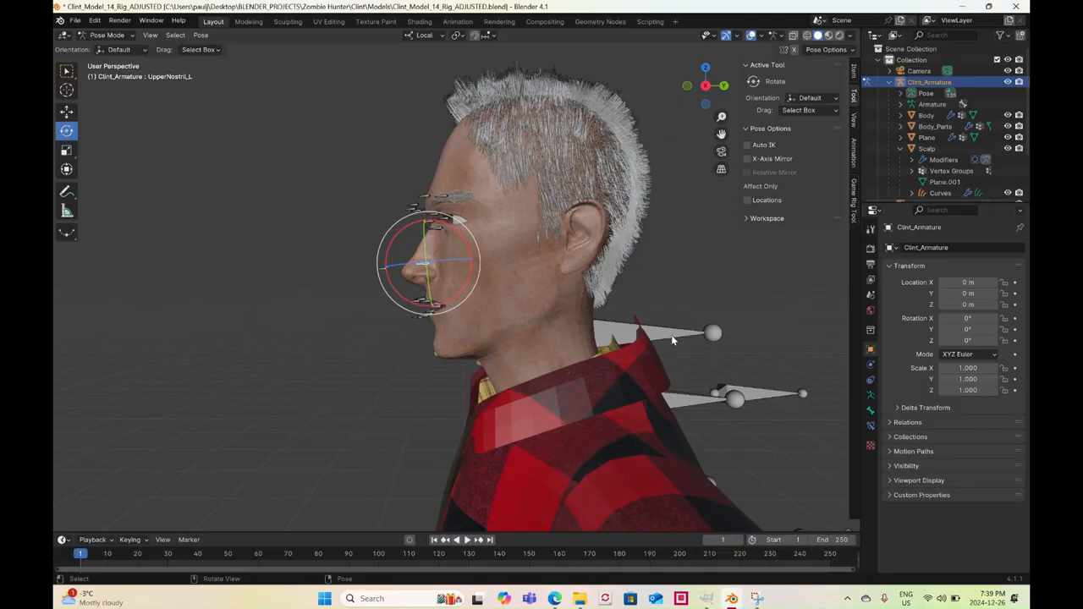
left_click(672, 340)
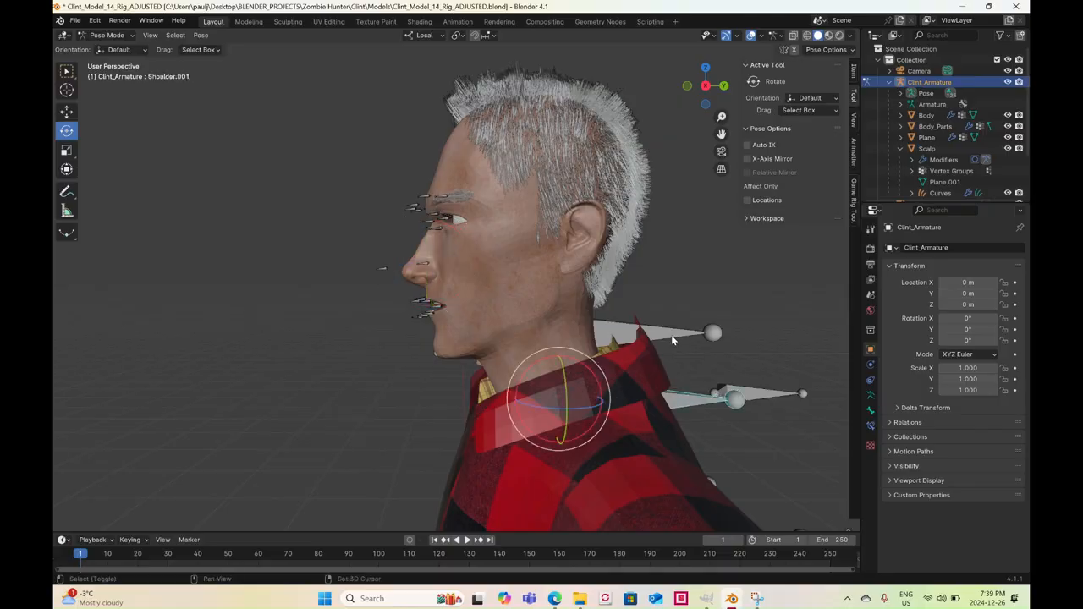
left_click(486, 400, "shift")
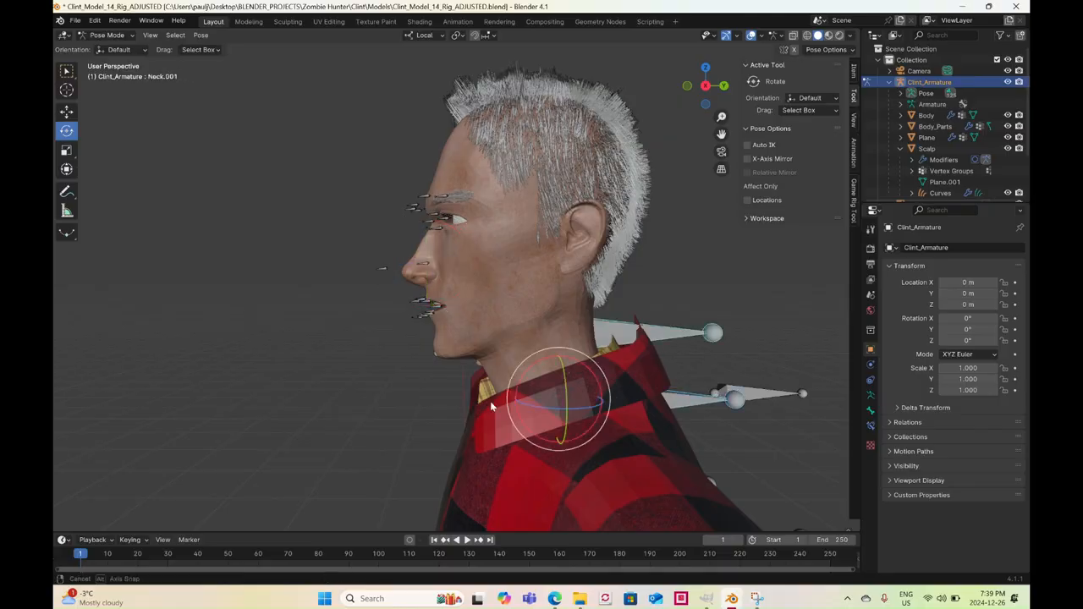
Rotate the selected Shoulder.001 and Neck.001 bones freely with trackball rotation to test the neck deformation
middle_click_drag(490, 401, 515, 376)
key("r")
key("r")
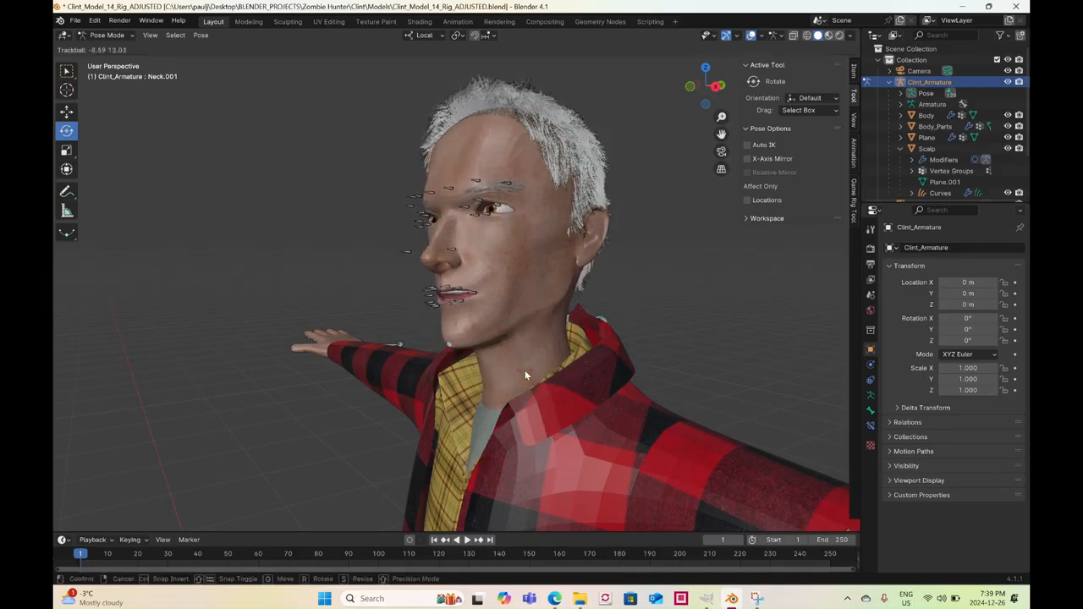
left_click(524, 370)
Raise the Nose bone along its local Z axis with the Move tool to test the nose deformation
mouse_move(460, 308)
middle_mouse_down()
mouse_move(527, 313)
mouse_move(479, 317)
middle_mouse_up()
scroll(477, 317, "up", 3)
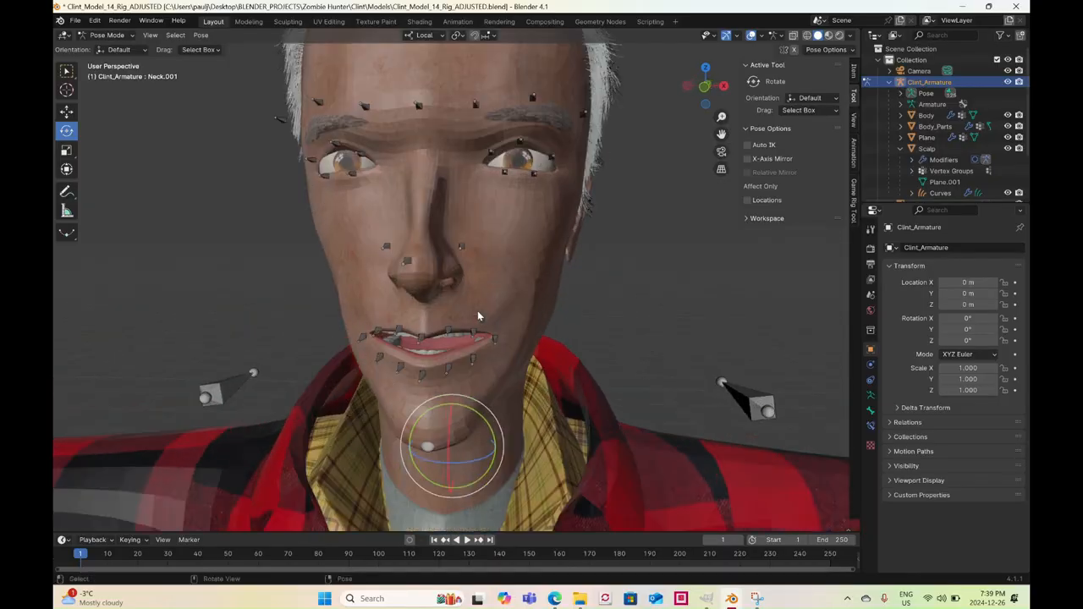
left_click(409, 260)
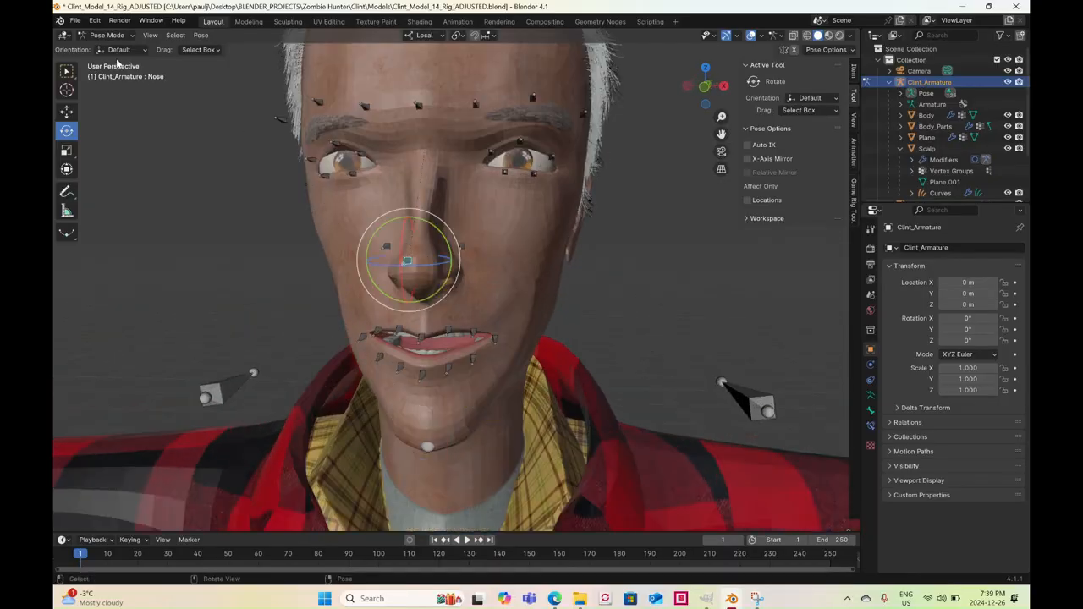
left_click(66, 111)
scroll(459, 257, "up", 2)
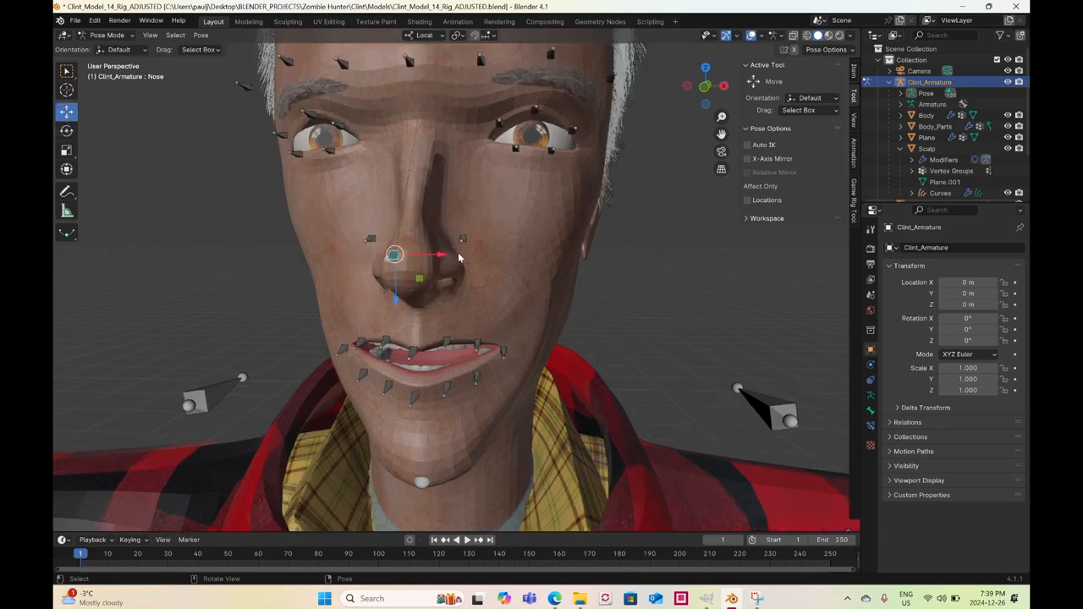
left_click_drag(393, 300, 437, 264)
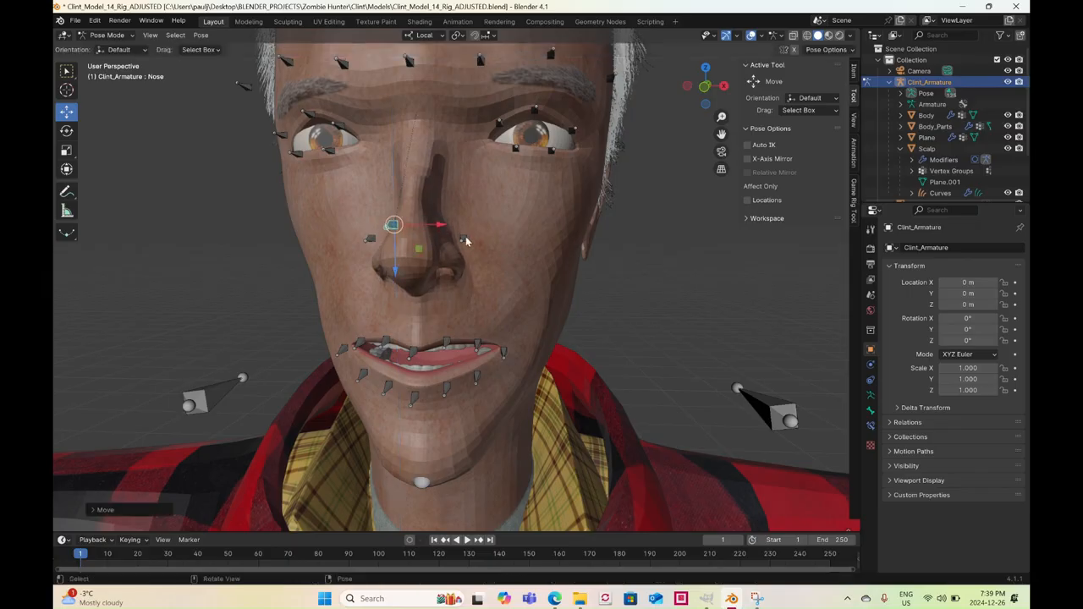
Raise the UpperNostril_L and UpperNostril_R bones together along their local Z axis
left_click(373, 241)
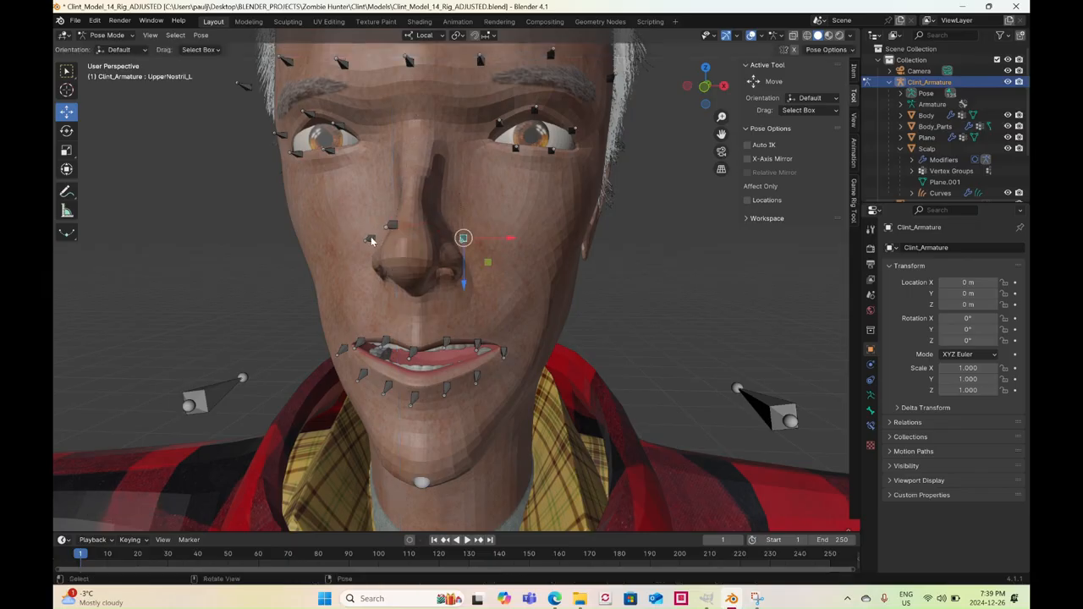
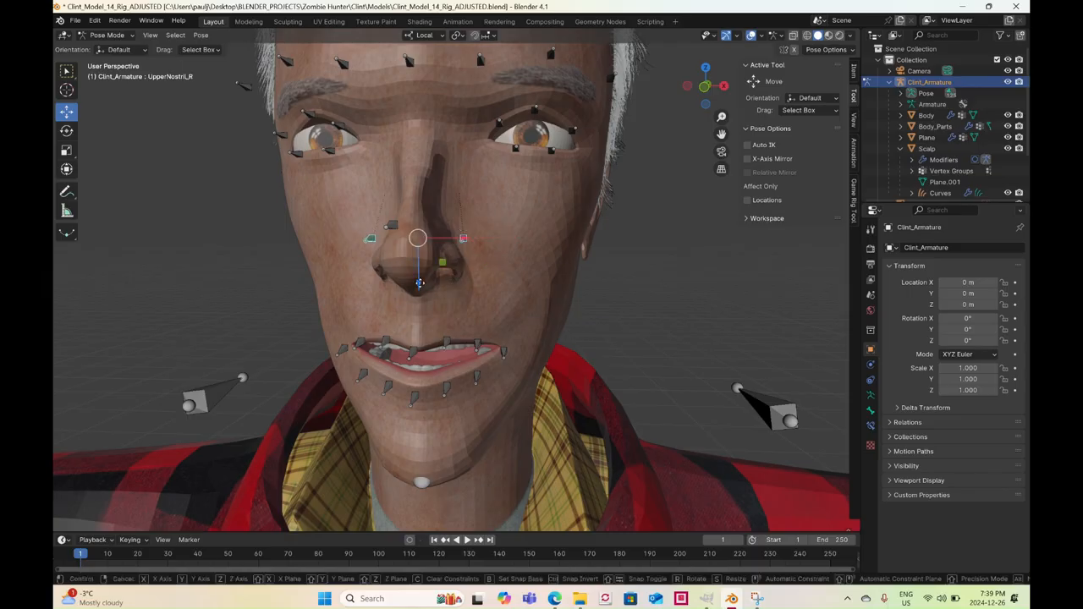
left_click_drag(420, 286, 420, 252)
scroll(513, 301, "down", 5)
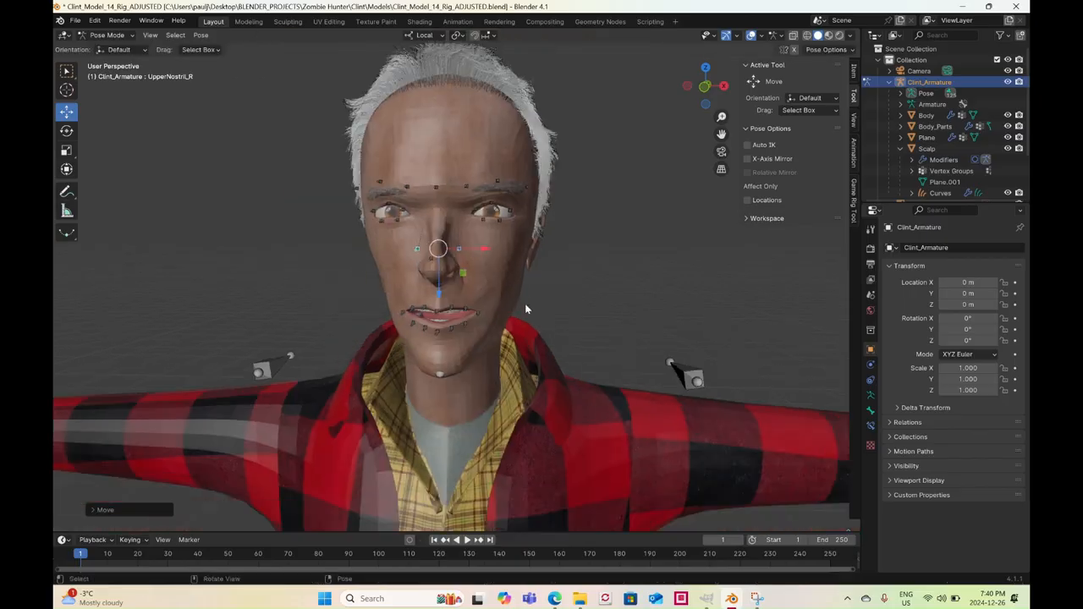
Undo the test moves of the nostril and nose bones
mouse_move(524, 302)
middle_mouse_down()
mouse_move(608, 299)
mouse_move(506, 302)
middle_mouse_up()
key("ctrl+shift+m")
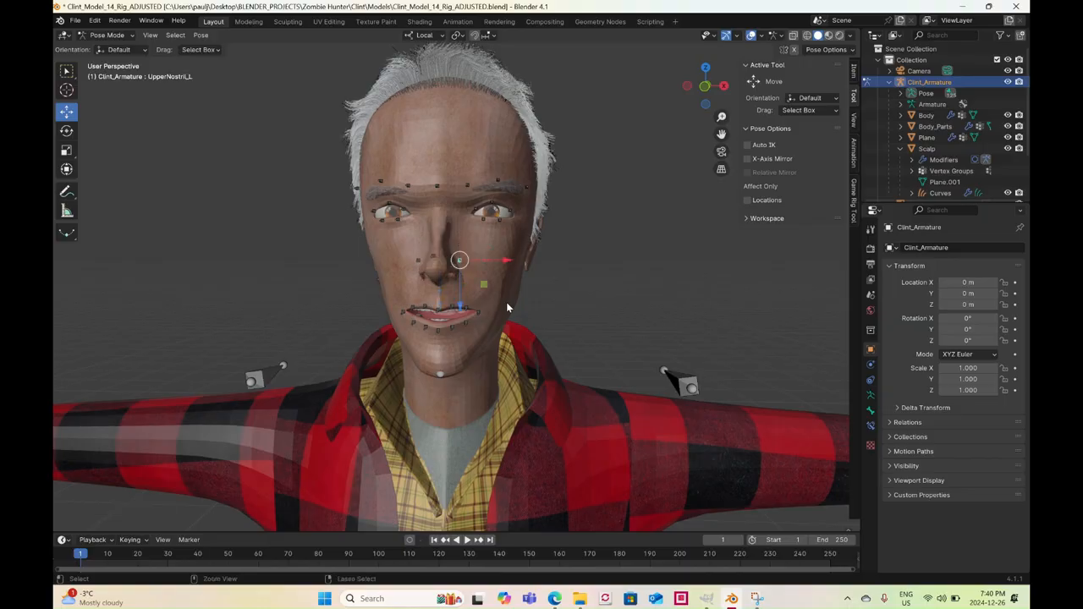
key("ctrl+z")
key("ctrl+z")
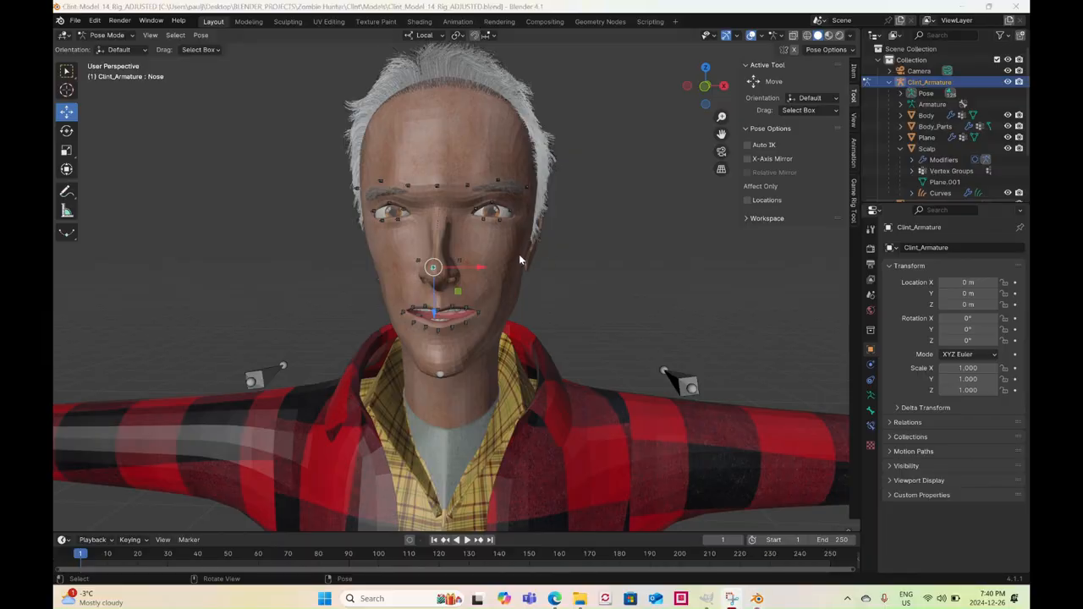
Lower the Brow_Mid bone together with the Brow_1_L and Brow_2_L bones to form a frown
scroll(518, 256, "up", 2)
middle_click_drag(519, 248, 602, 290)
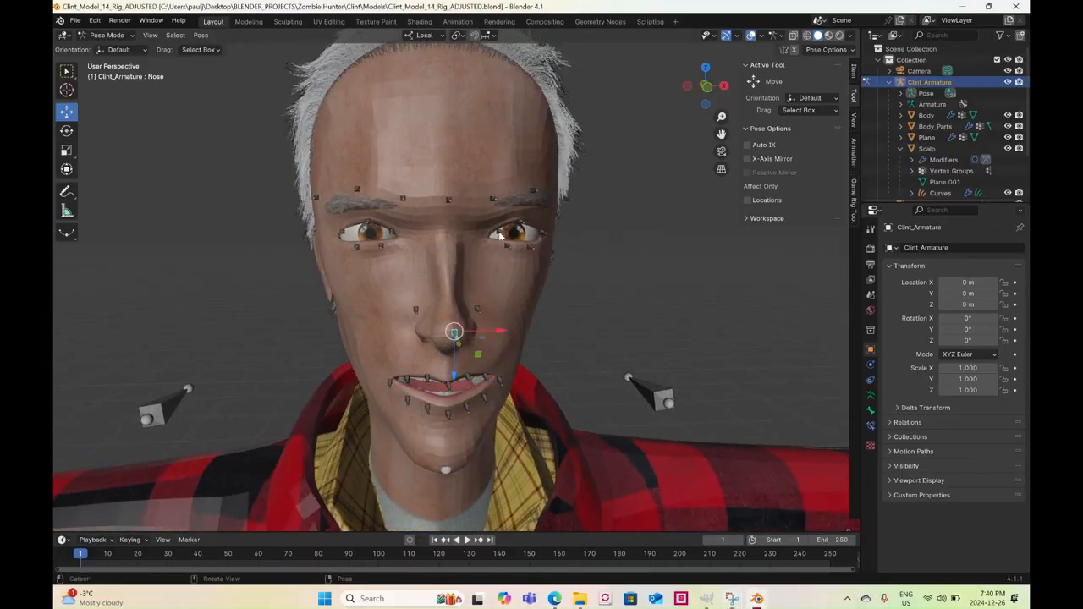
left_click(449, 201)
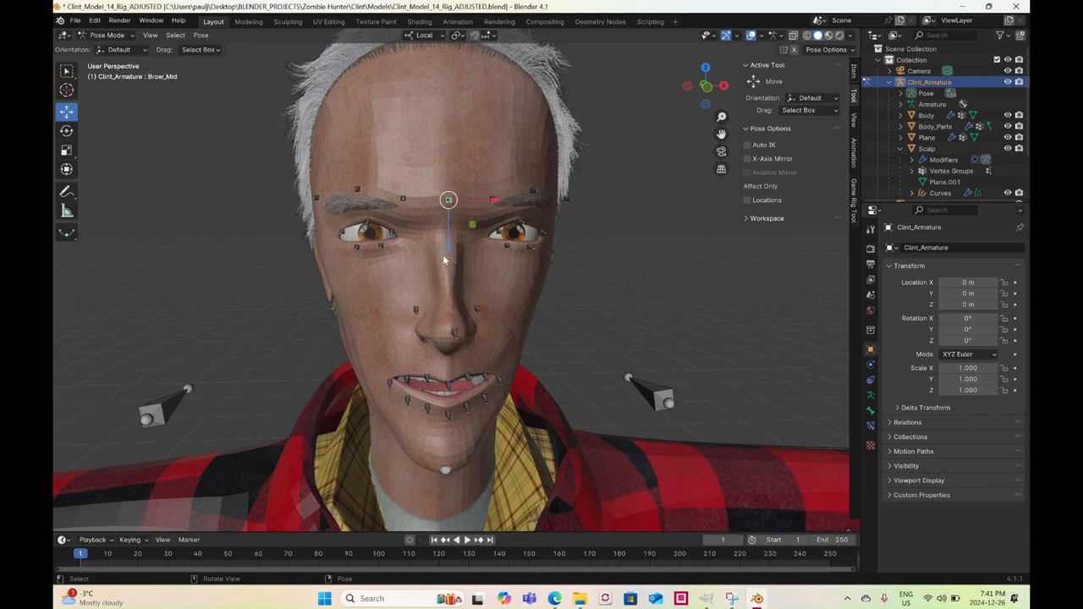
left_click_drag(449, 249, 529, 255)
left_click(492, 199)
left_click(534, 195)
Raise the right eyebrow by moving Brow_2_R, Brow_3_R and the inner right brow bone up
left_click(354, 187)
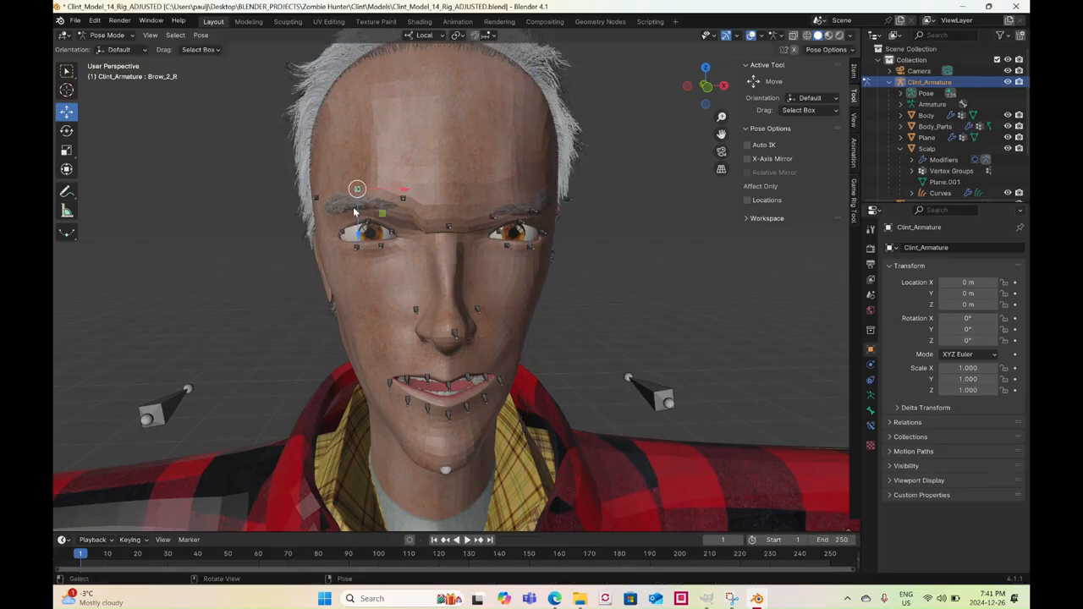
left_click_drag(357, 230, 313, 215)
left_click(318, 197)
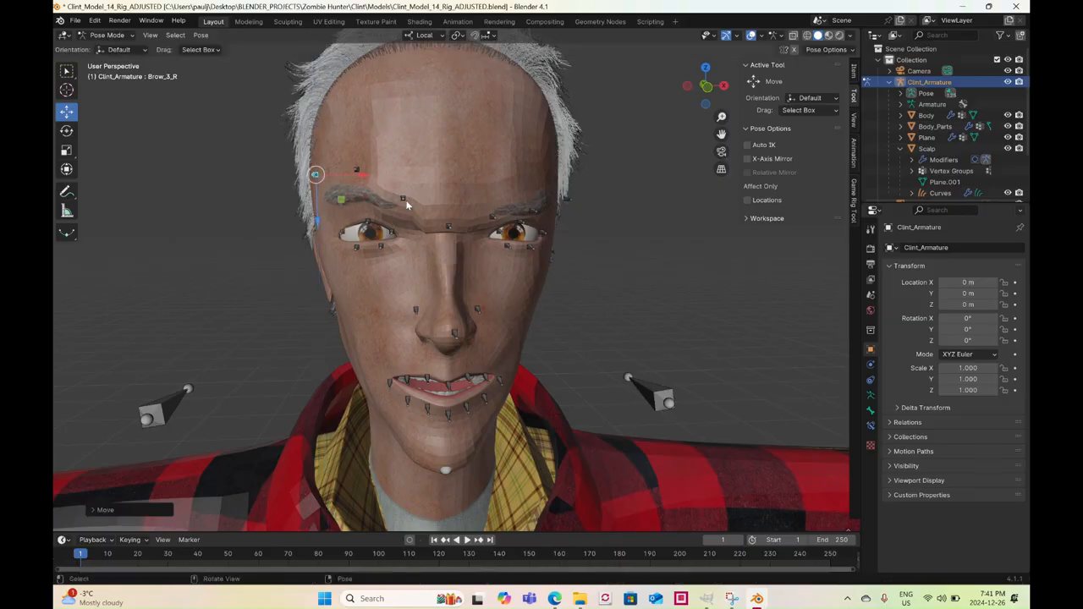
left_click(402, 198)
left_click_drag(402, 244, 404, 226)
Rotate the Brow_Mid bone about -21 degrees around its local Y axis
left_click(449, 229)
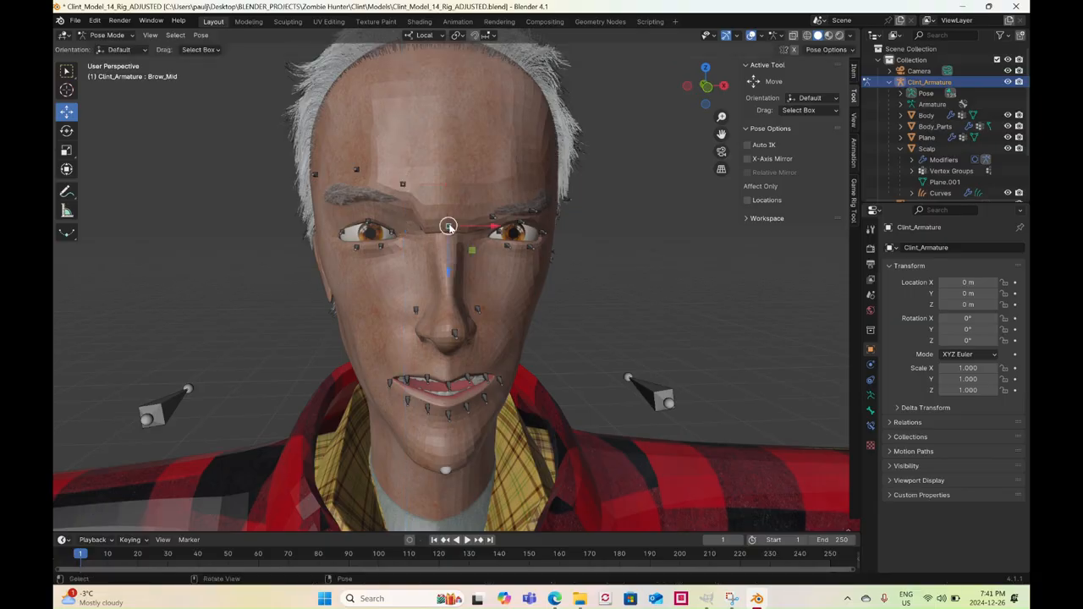
left_click(67, 131)
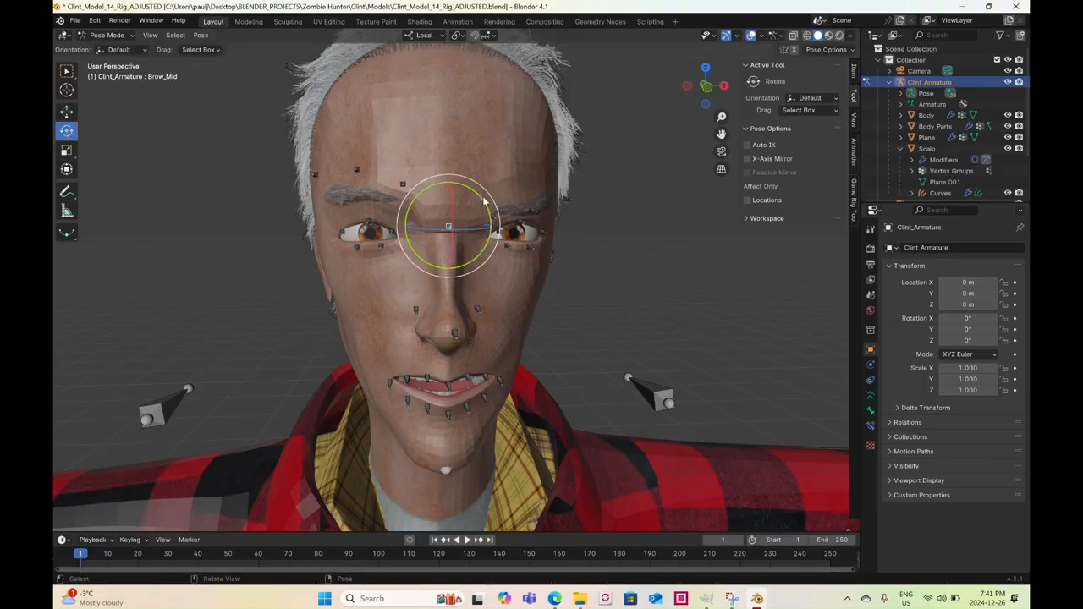
left_click_drag(487, 200, 749, 529)
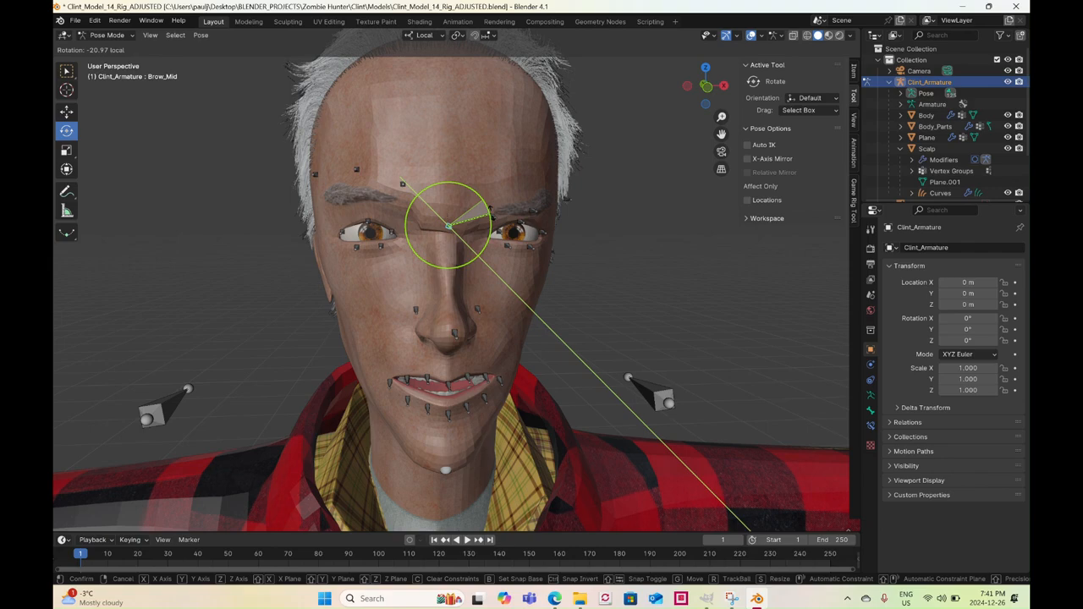
left_click_drag(492, 214, 491, 216)
middle_click_drag(497, 290, 479, 285)
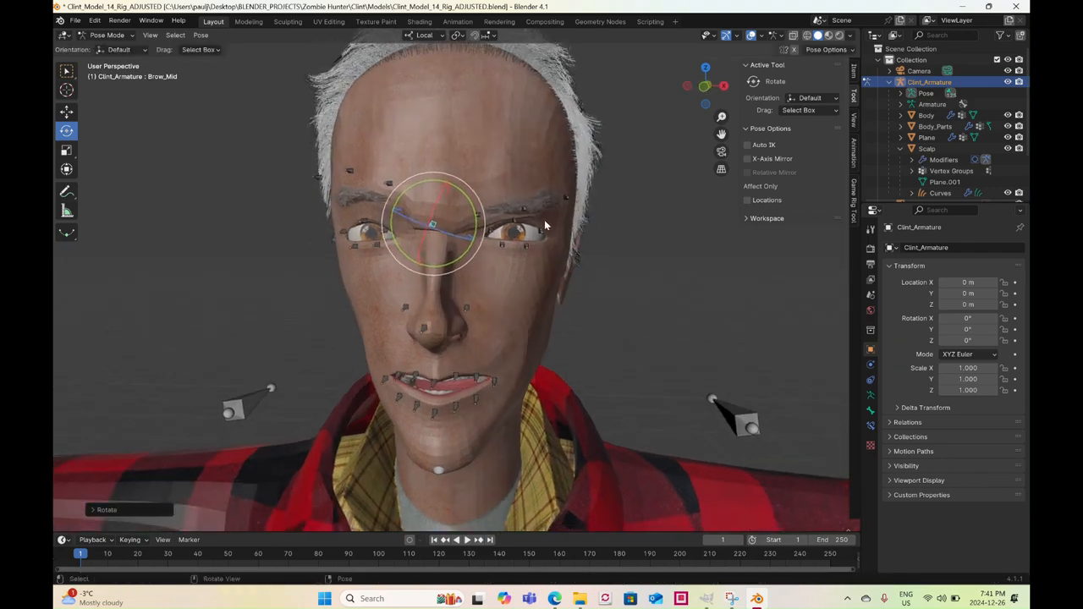
Lower the Brow_2_L and Brow_1_L bones further with the Move tool, pulling the left eyebrow down
left_click(524, 208)
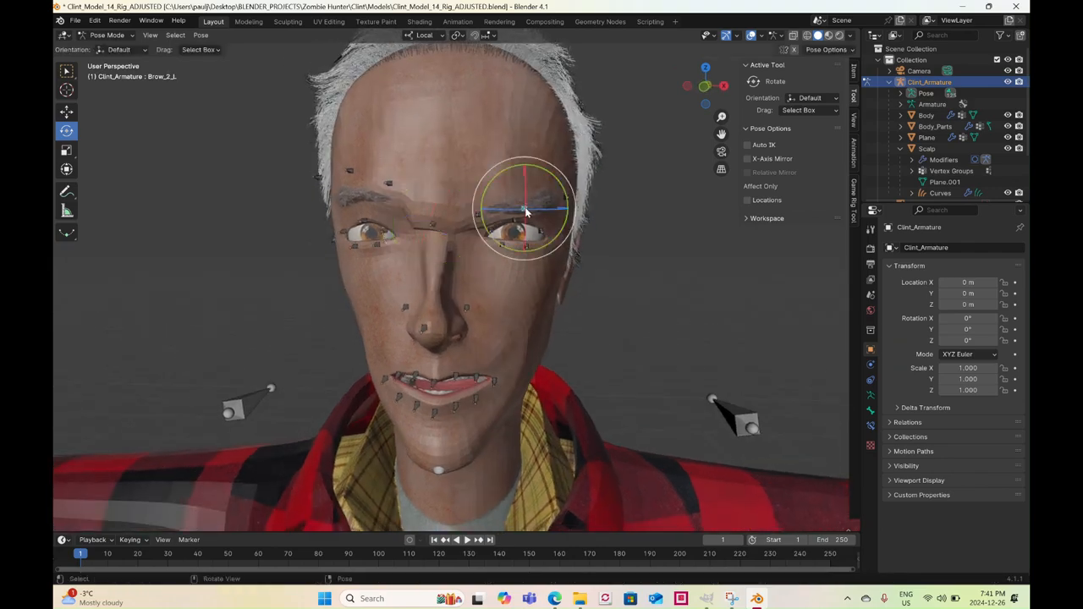
left_click(66, 112)
left_click_drag(526, 257, 524, 265)
mouse_move(493, 229)
middle_mouse_down()
mouse_move(461, 233)
mouse_move(488, 214)
mouse_move(482, 222)
mouse_move(524, 243)
mouse_move(512, 221)
middle_mouse_up()
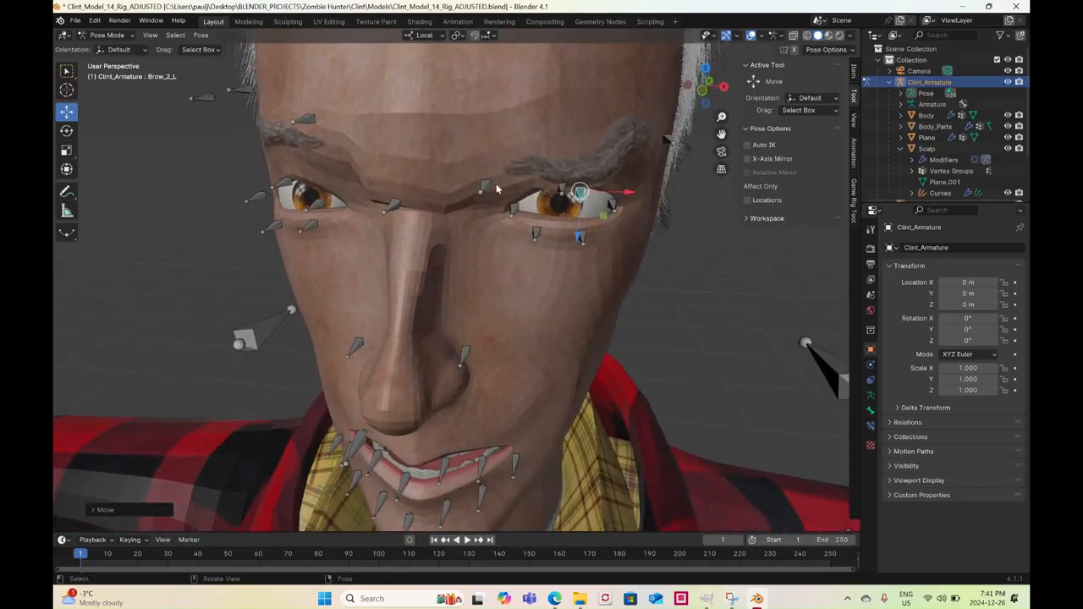
left_click(487, 182)
left_click_drag(487, 226, 488, 234)
Lower the left upper eyelid bones, including Eyelid_1_L, to partly close the left eye
middle_click_drag(565, 229, 548, 186)
left_click(545, 174)
left_click_drag(550, 218, 602, 254)
left_click(604, 197)
left_click(497, 193)
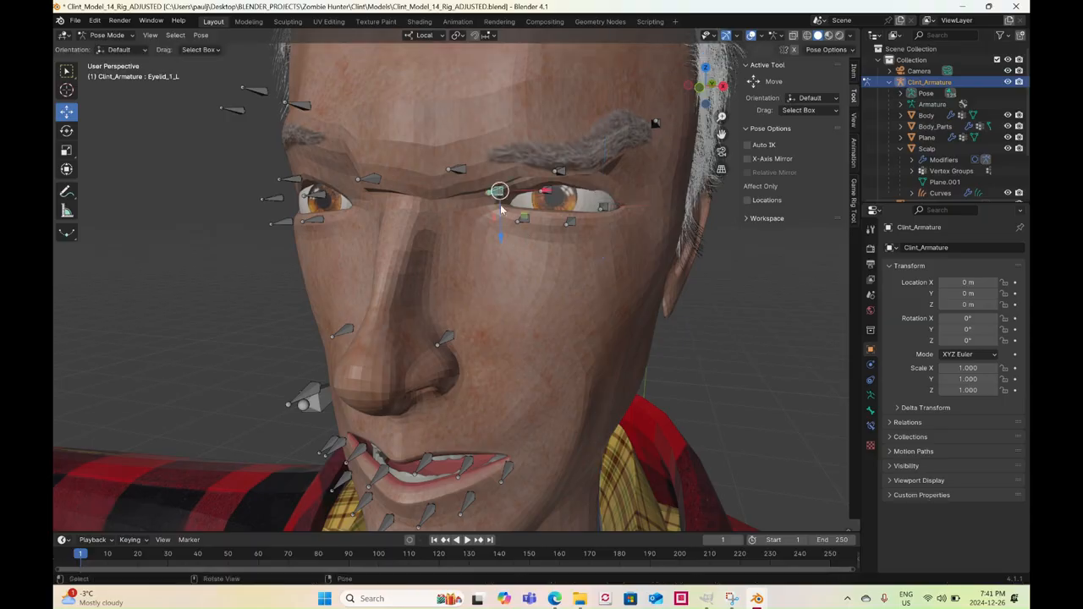
left_click_drag(502, 240, 564, 226)
left_click(550, 194)
Raise the LowerEyelid_2_L and LowerEyelid_1_L bones to narrow the left eye into a squint
left_click(570, 223)
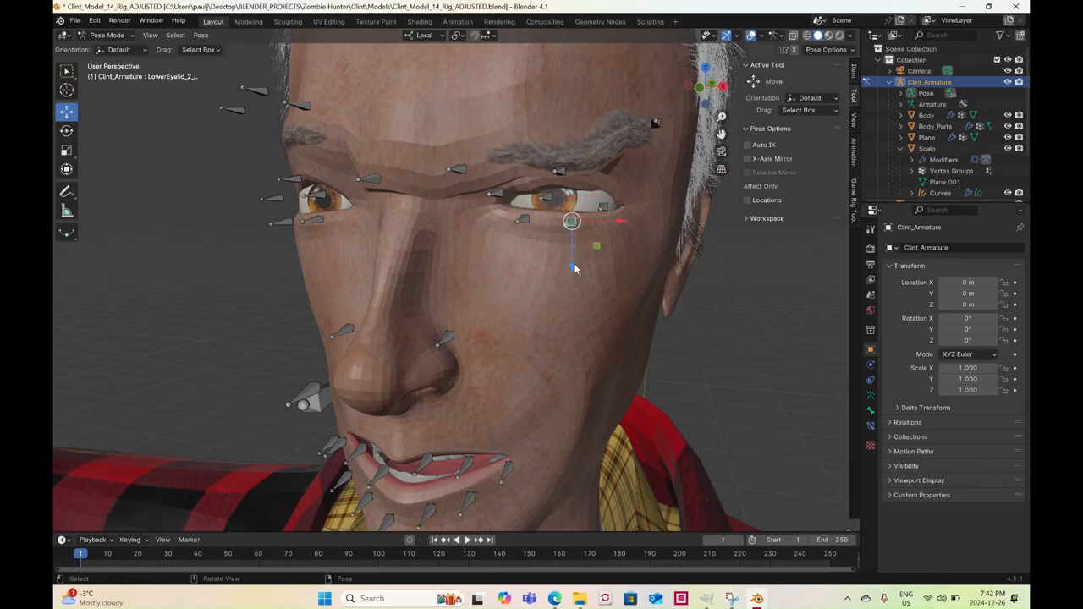
left_click_drag(574, 268, 526, 243)
left_click(524, 219)
Undo all the eyelid and eyebrow test moves, back to the state with the Nose bone selected
scroll(543, 250, "down", 4)
middle_click_drag(543, 269, 568, 264)
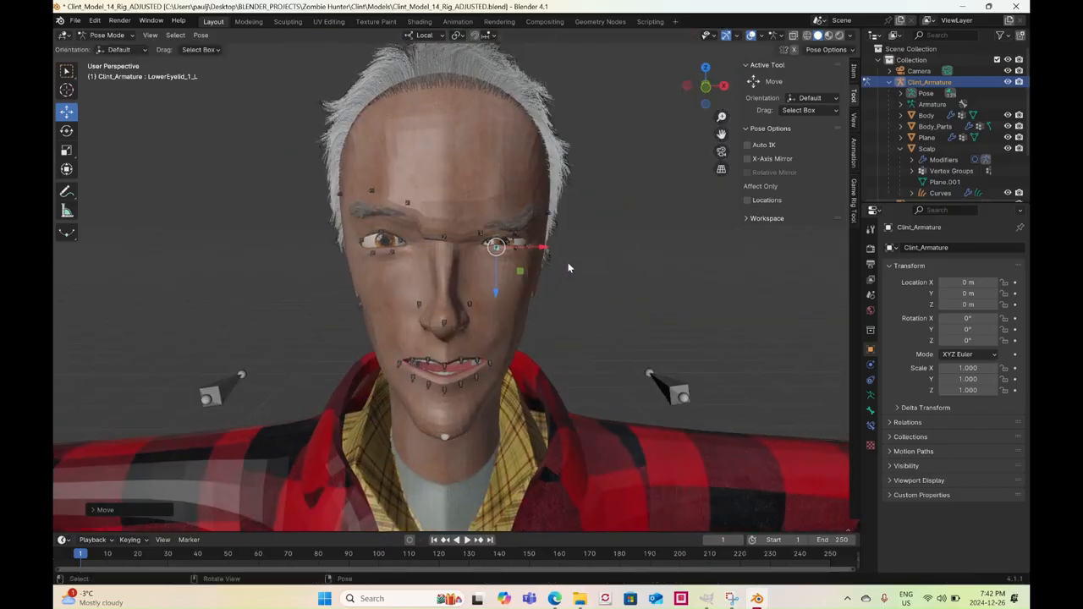
scroll(568, 263, "down", 5)
middle_click_drag(526, 298, 506, 297)
scroll(504, 296, "up", 4)
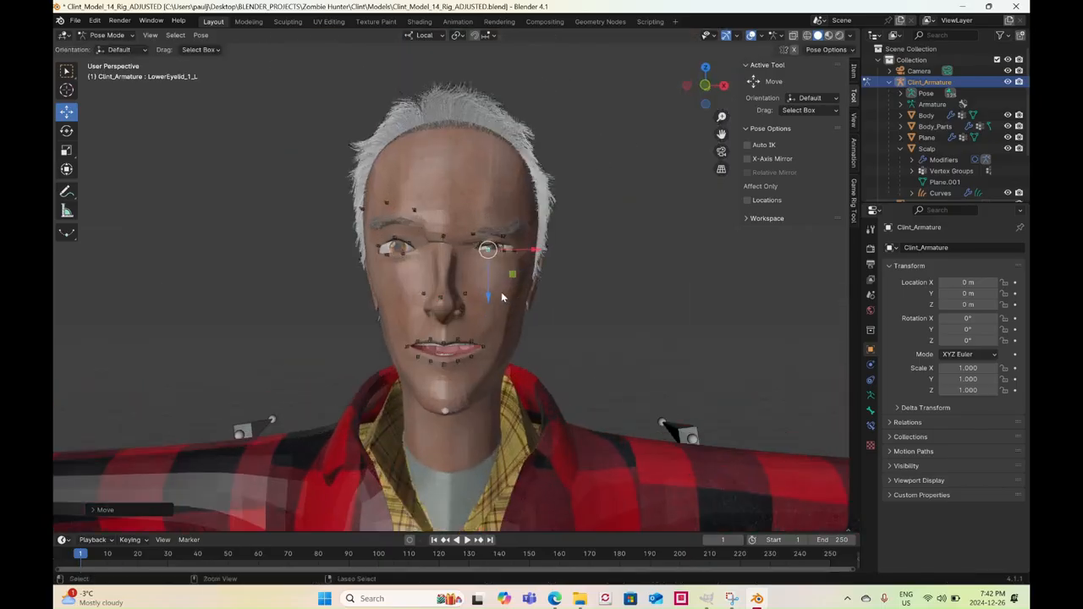
left_click(501, 296)
left_click_drag(501, 294, 502, 297)
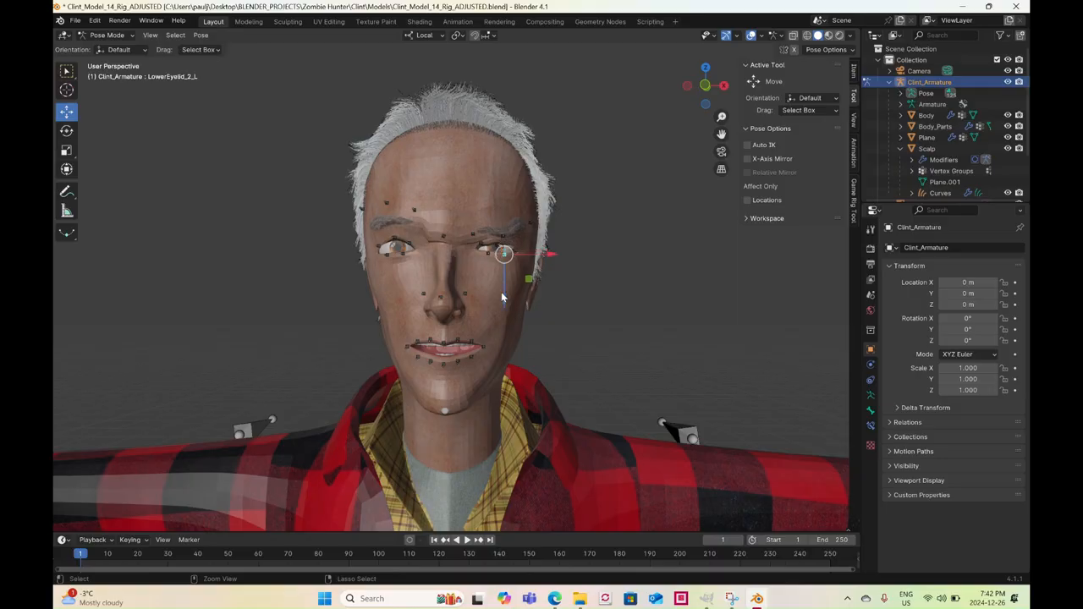
left_click(502, 296)
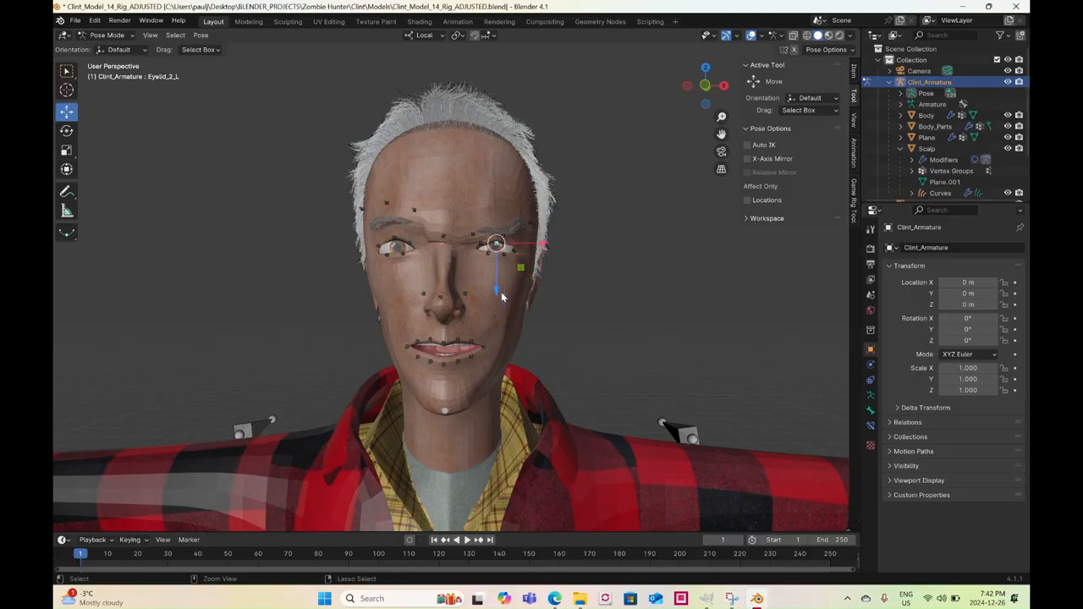
left_click(502, 296)
left_click(502, 296)
left_click(502, 296)
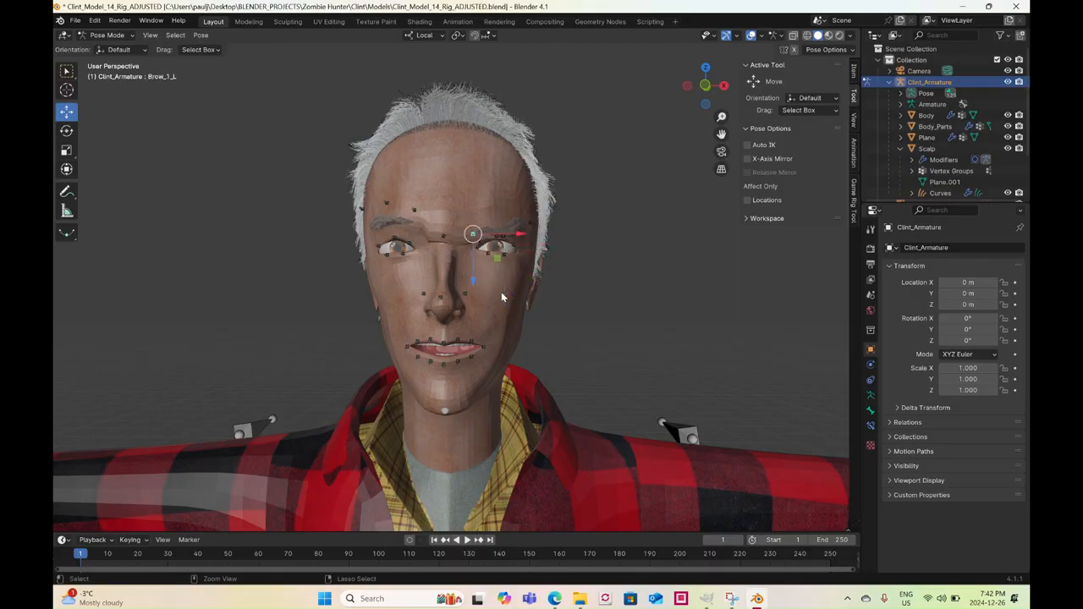
left_click(501, 296)
left_click(501, 297)
left_click(502, 296)
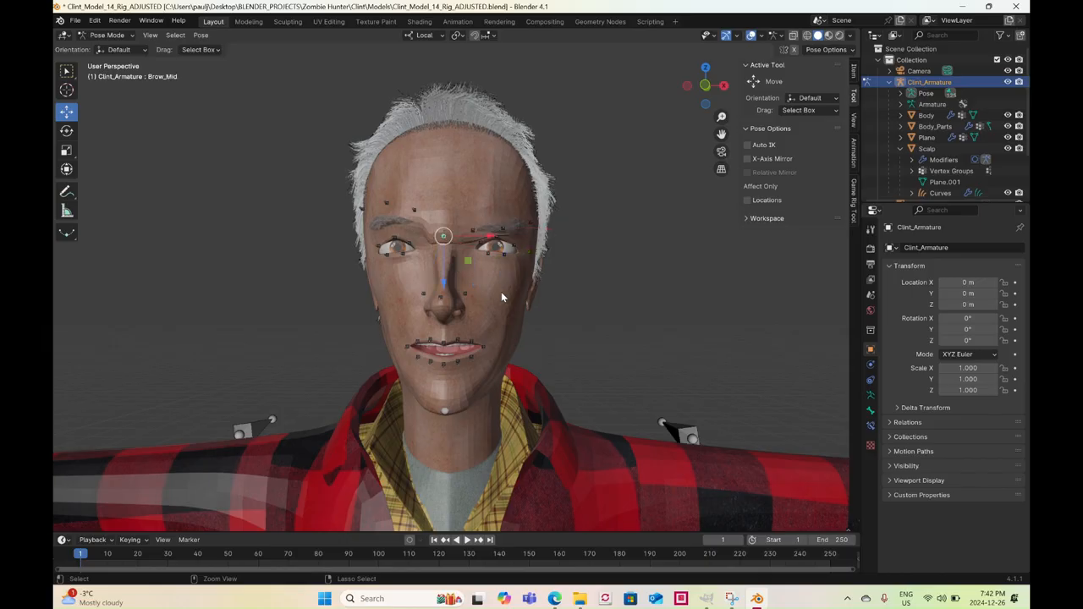
left_click(502, 295)
left_click(502, 295)
left_click(502, 296)
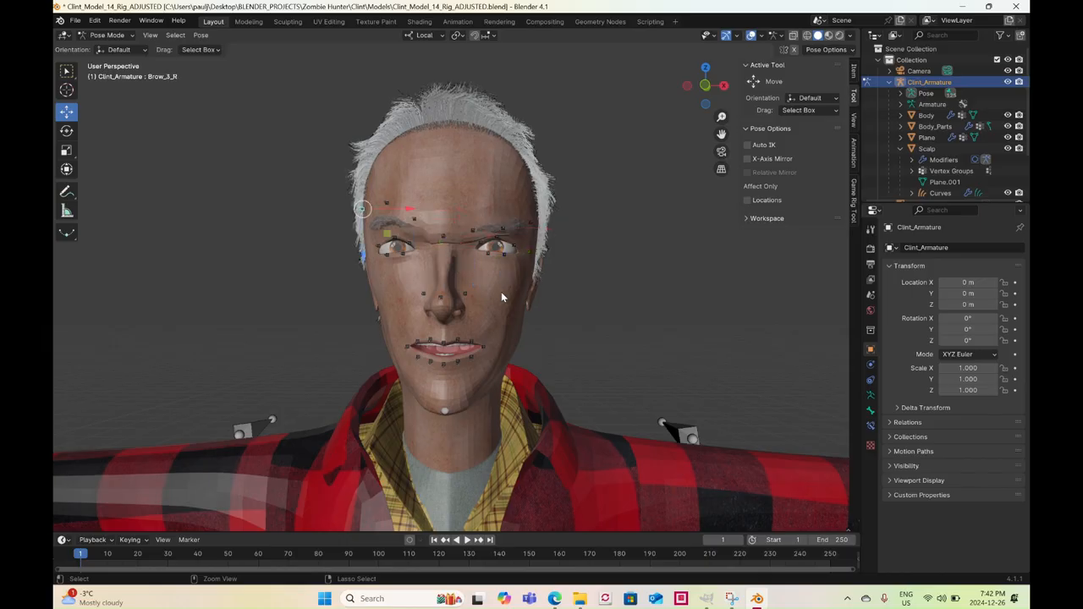
left_click(501, 295)
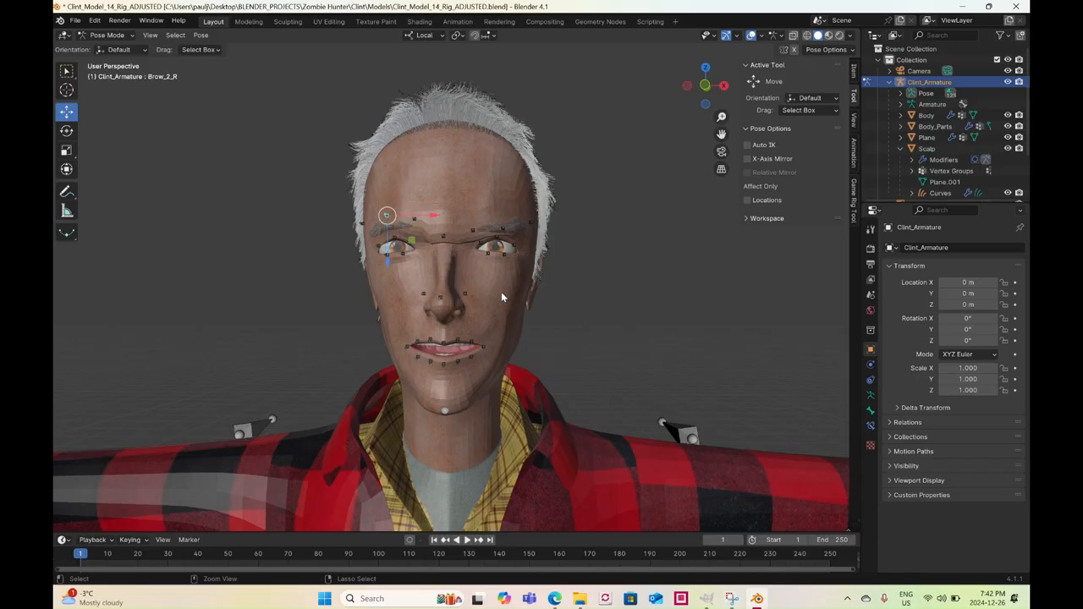
key("ctrl+shift+m")
key("ctrl+z")
key("ctrl+z")
key("ctrl+z")
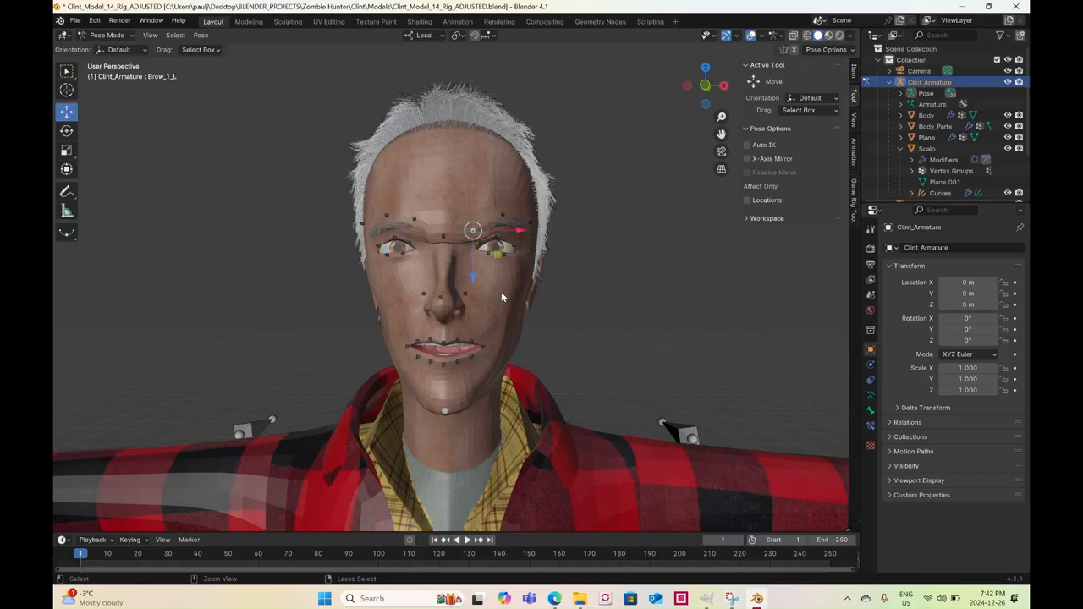
key("ctrl+z")
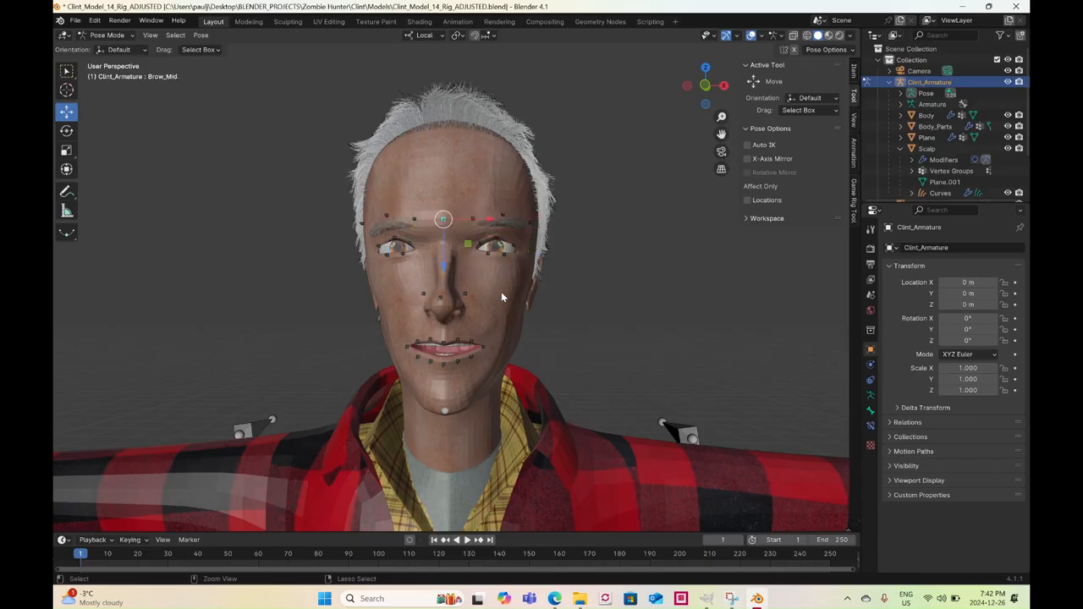
key("ctrl+z")
Raise the three upper eyelid bones of each eye, including Eyelid_2_L and Eyelid_3_R, slightly to widen both eyes
middle_click_drag(546, 296, 533, 298)
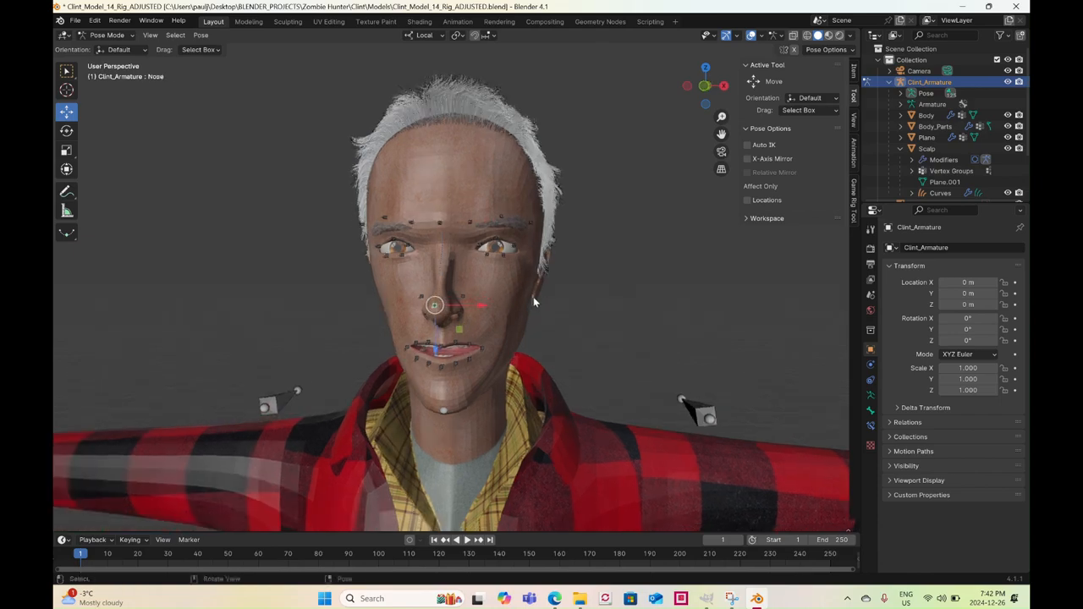
scroll(529, 297, "up", 3)
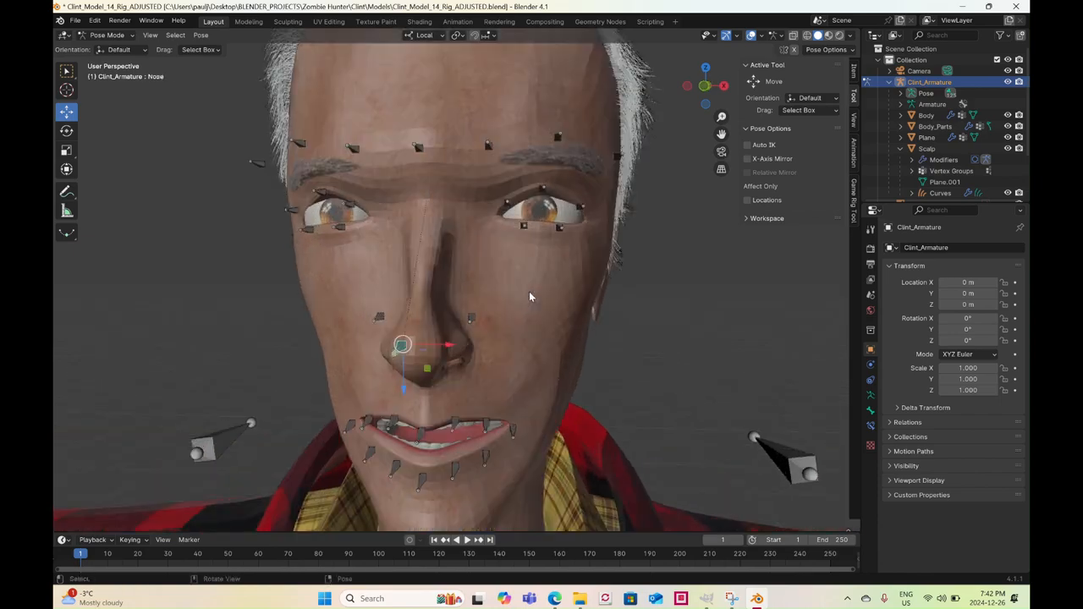
left_click(579, 210)
left_click(543, 191, "shift")
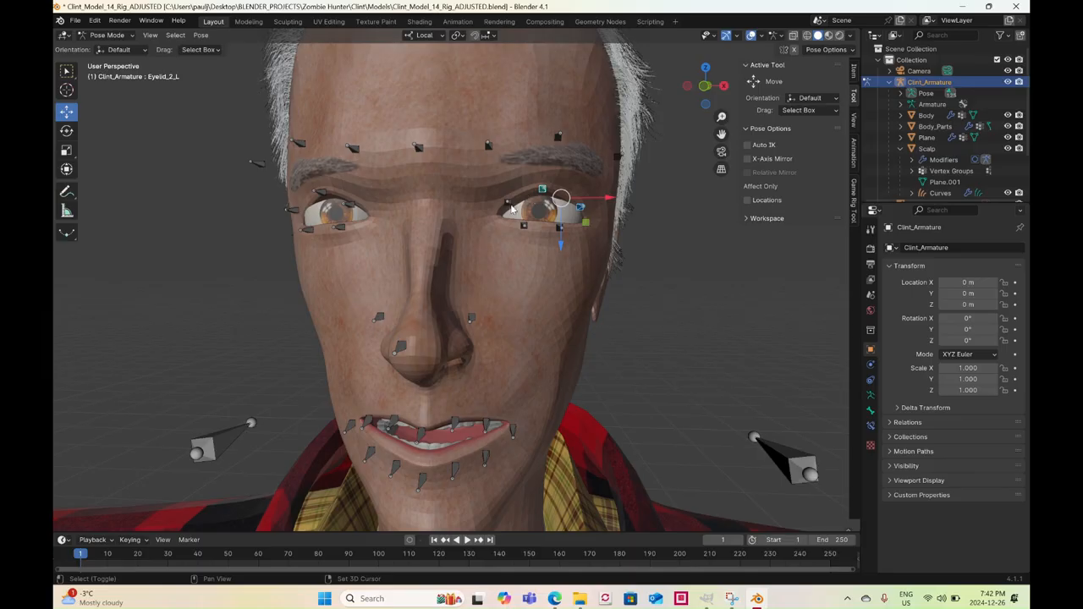
left_click(509, 205, "shift")
left_click(349, 205, "shift")
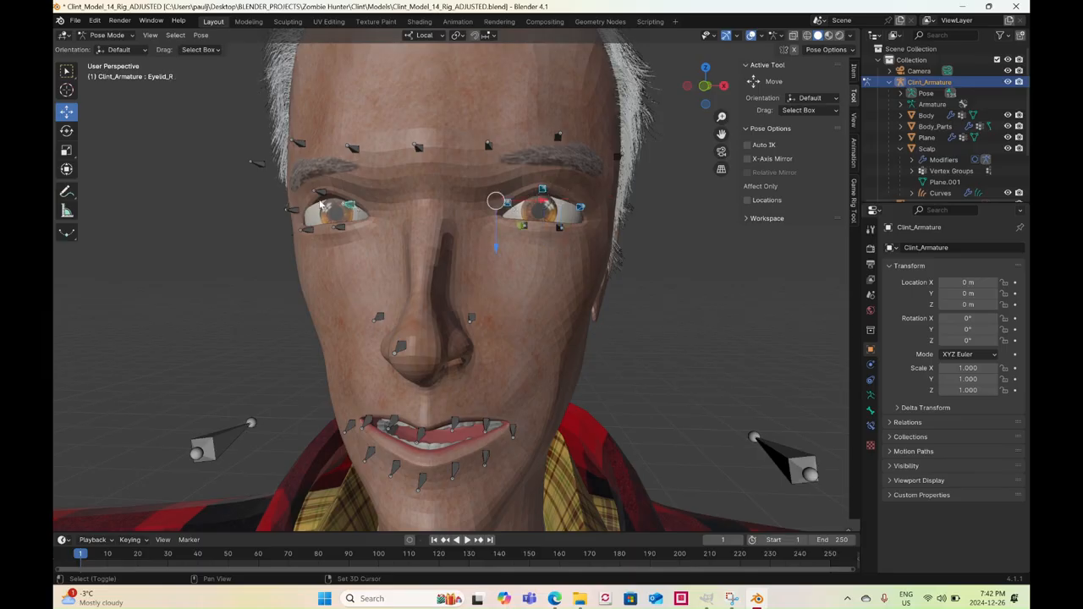
left_click(324, 194, "shift")
left_click(292, 210, "shift")
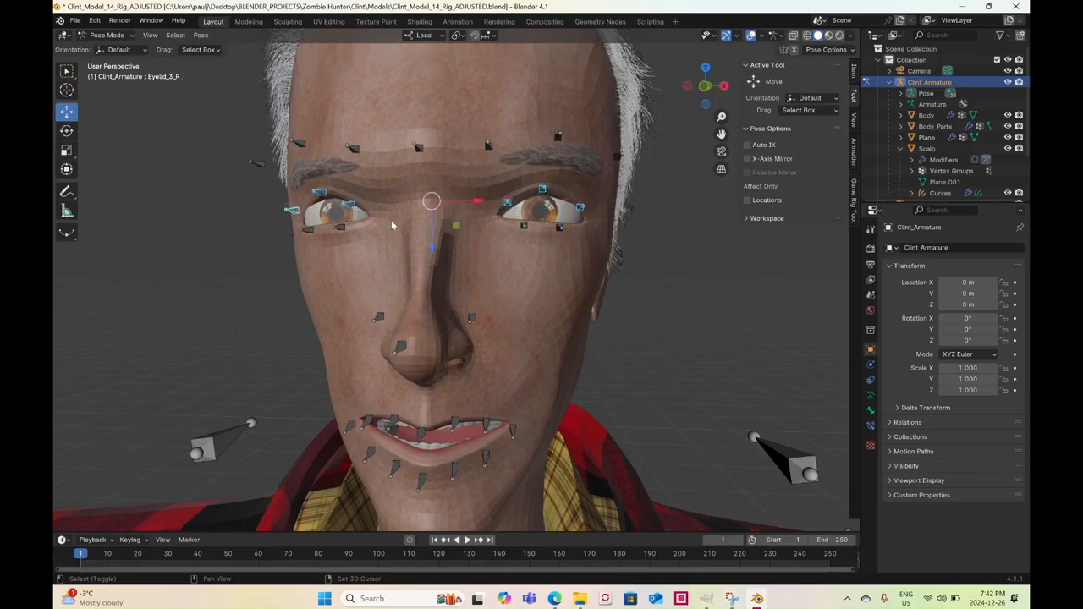
left_click_drag(433, 248, 433, 241)
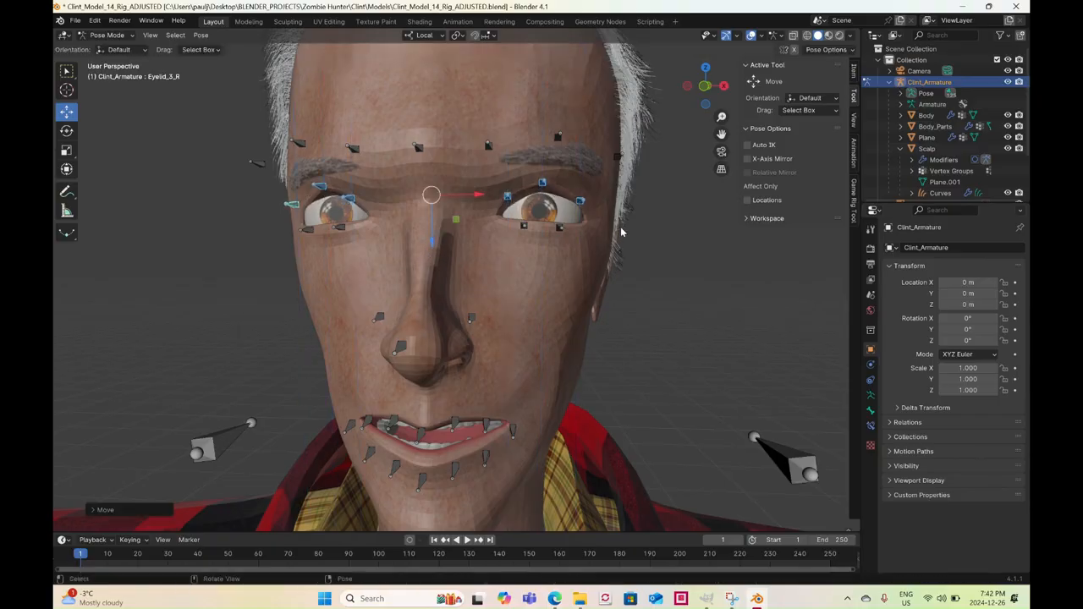
Lower the two lower eyelid bones of each eye, including LowerEyelid_2_L and LowerEyelid_2_R, to open both eyes wider
left_click(561, 227)
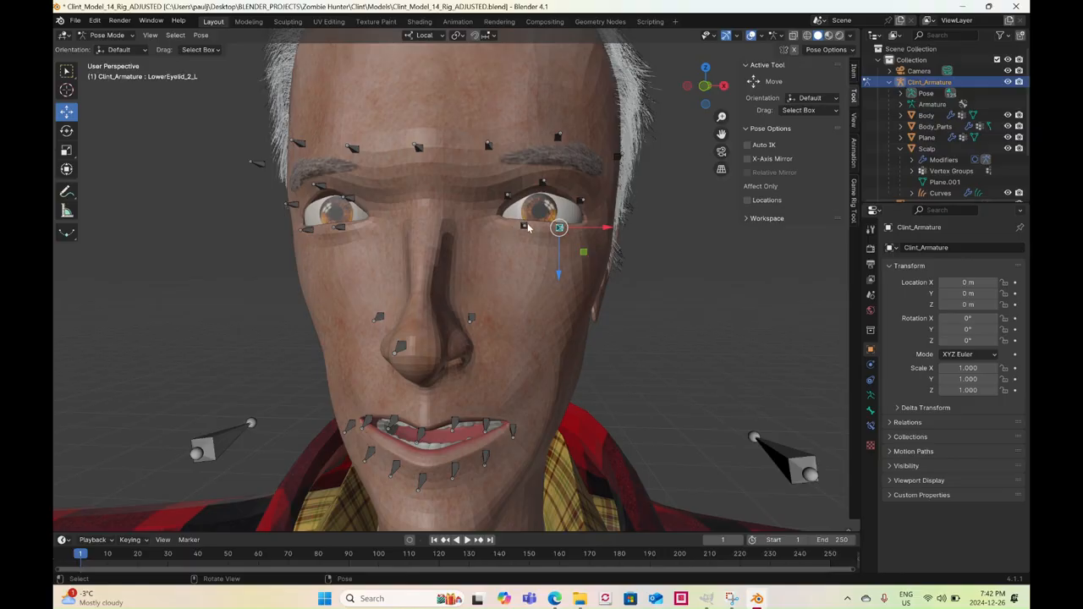
left_click(527, 227, "shift")
left_click(342, 229, "shift")
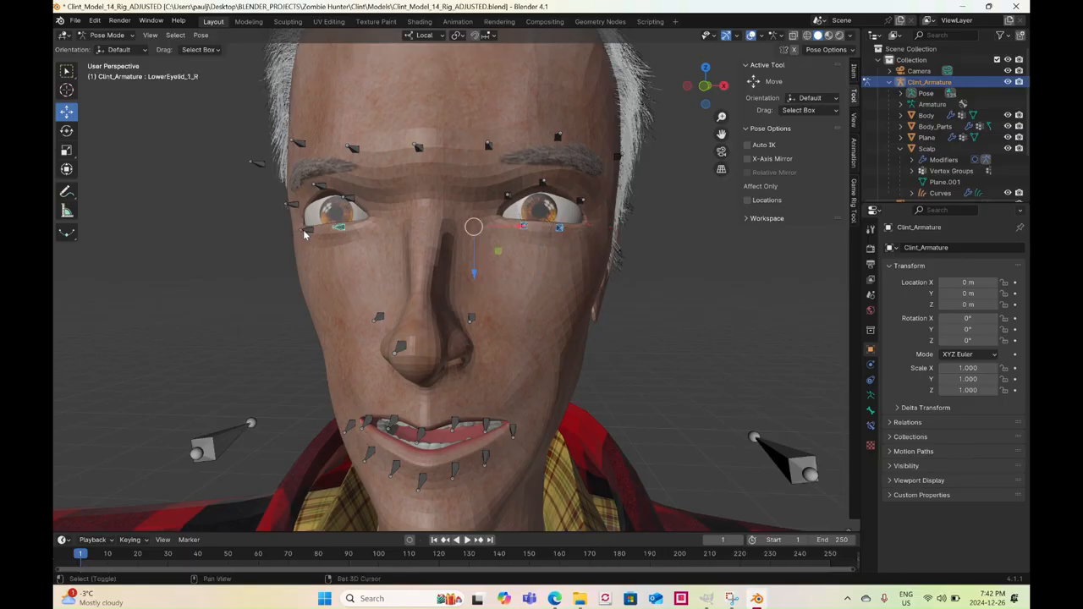
left_click(307, 231, "shift")
left_click_drag(437, 273, 432, 284)
scroll(448, 292, "down", 5)
mouse_move(461, 298)
middle_mouse_down()
mouse_move(484, 303)
mouse_move(469, 302)
middle_mouse_up()
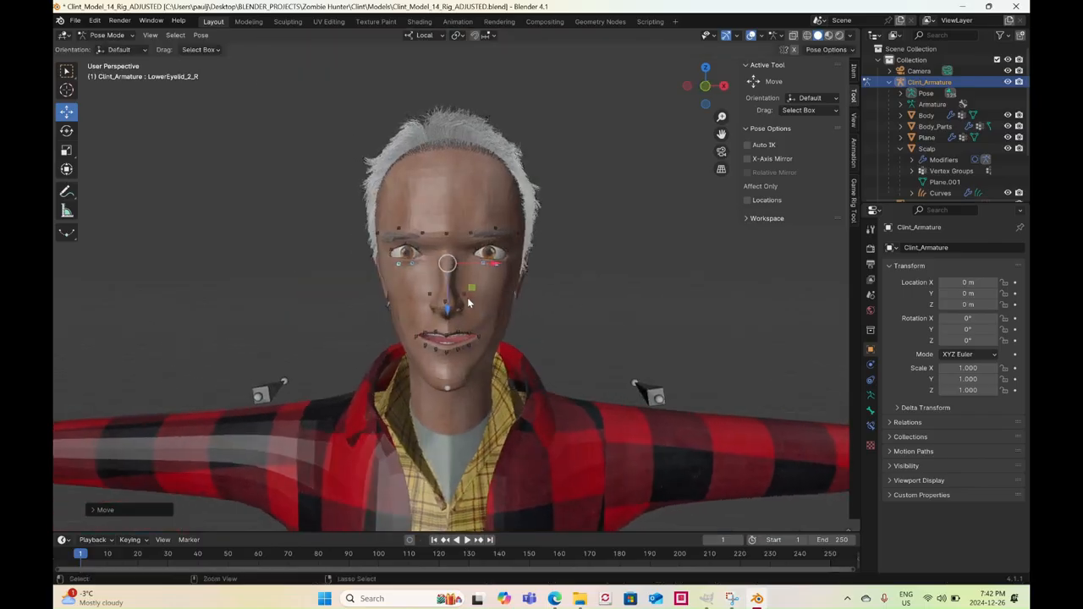
Undo the upper and lower eyelid test moves on both eyes
key("ctrl+z")
key("ctrl+z")
key("ctrl+z")
key("ctrl+z")
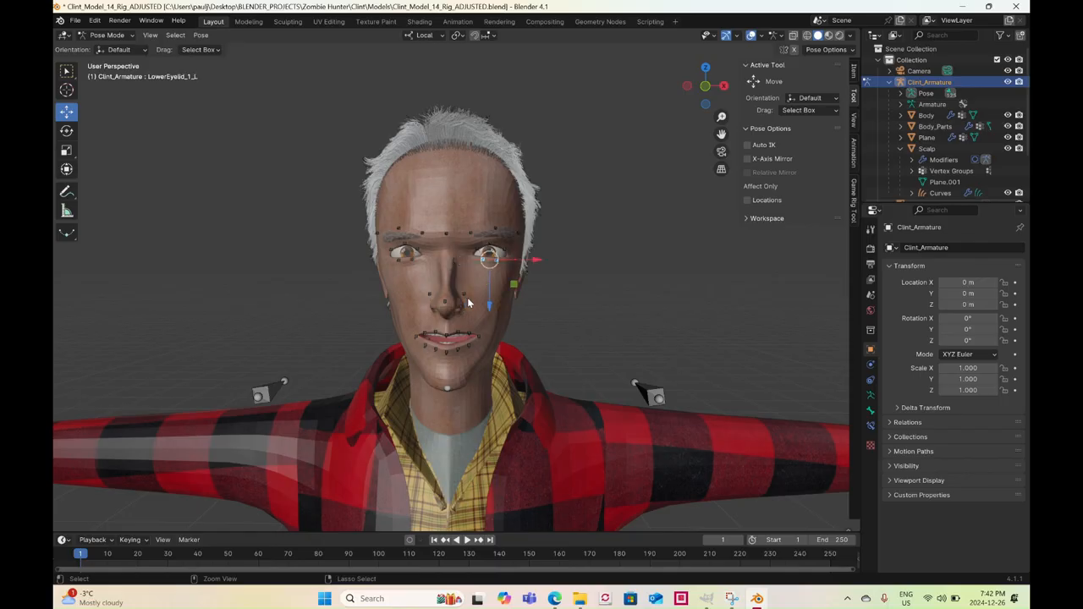
key("ctrl+z")
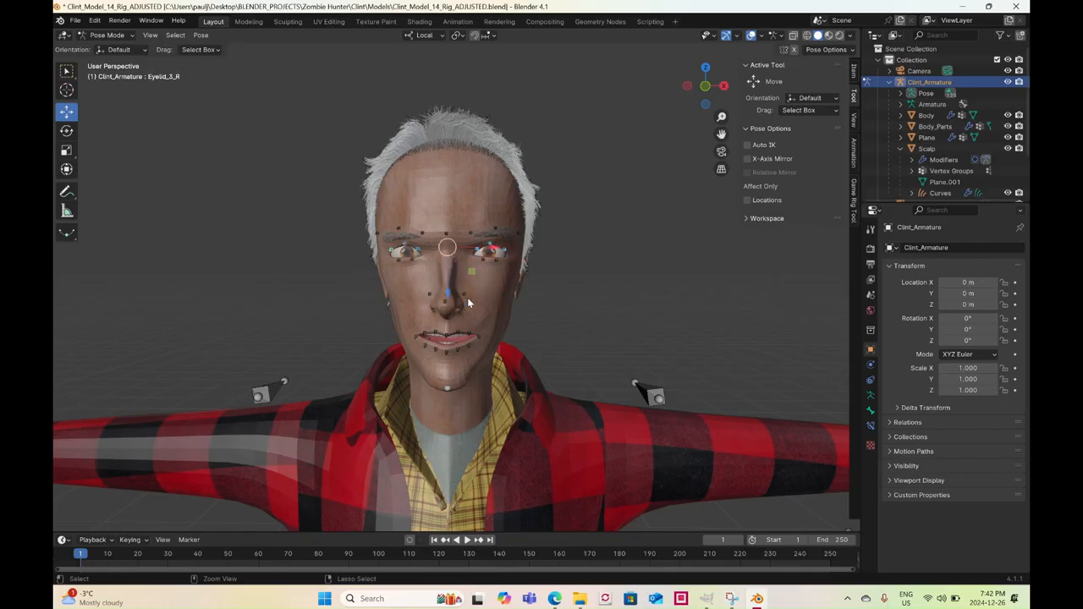
key("ctrl+z")
key("ctrl+z")
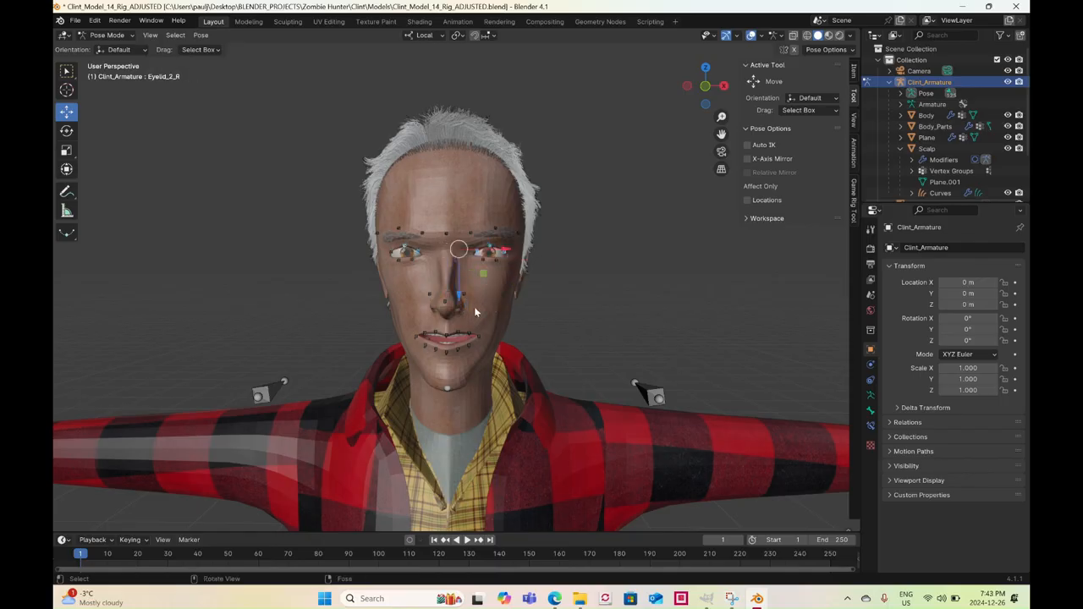
key("ctrl+z")
Set the transform orientation to Global and move the Jaw bone up slightly along Z to close the mouth
middle_click_drag(476, 321, 484, 273)
left_click(484, 273)
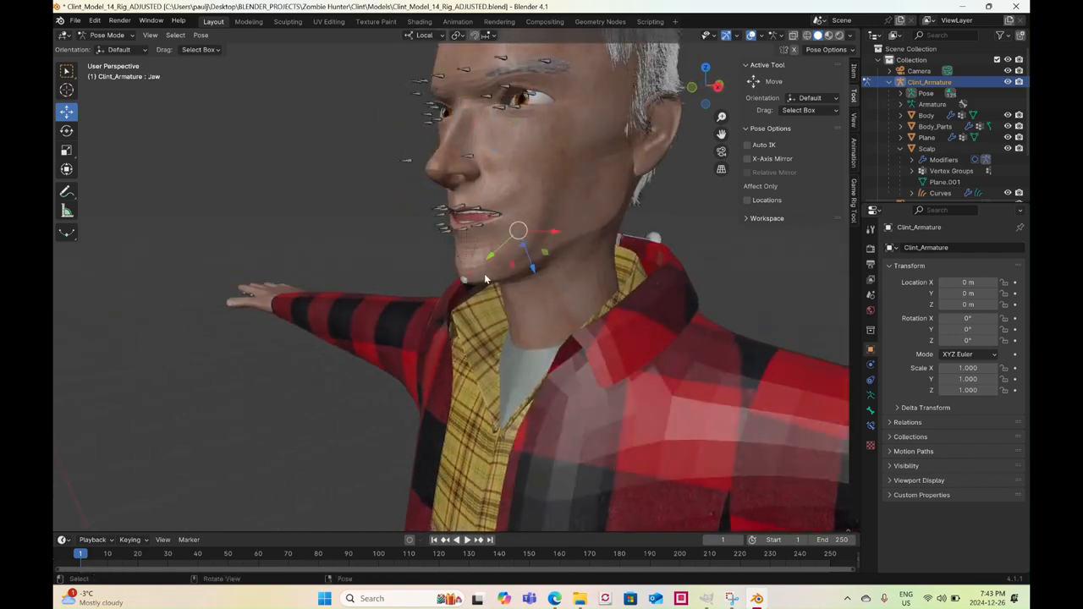
left_click(430, 34)
left_click(418, 71)
scroll(580, 257, "up", 3)
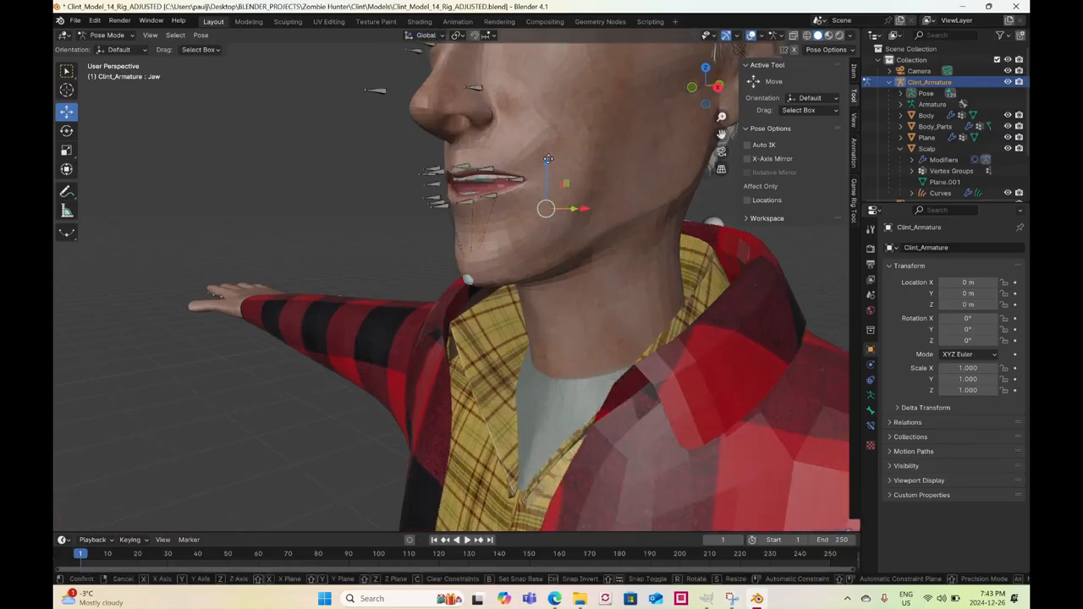
left_click_drag(548, 163, 549, 147)
Raise the five upper lip bones, from Lip_Upper_2_L to Lip_Upper_2_R, together along Z to bare the upper teeth
middle_click_drag(482, 207, 531, 230)
scroll(531, 227, "up", 2)
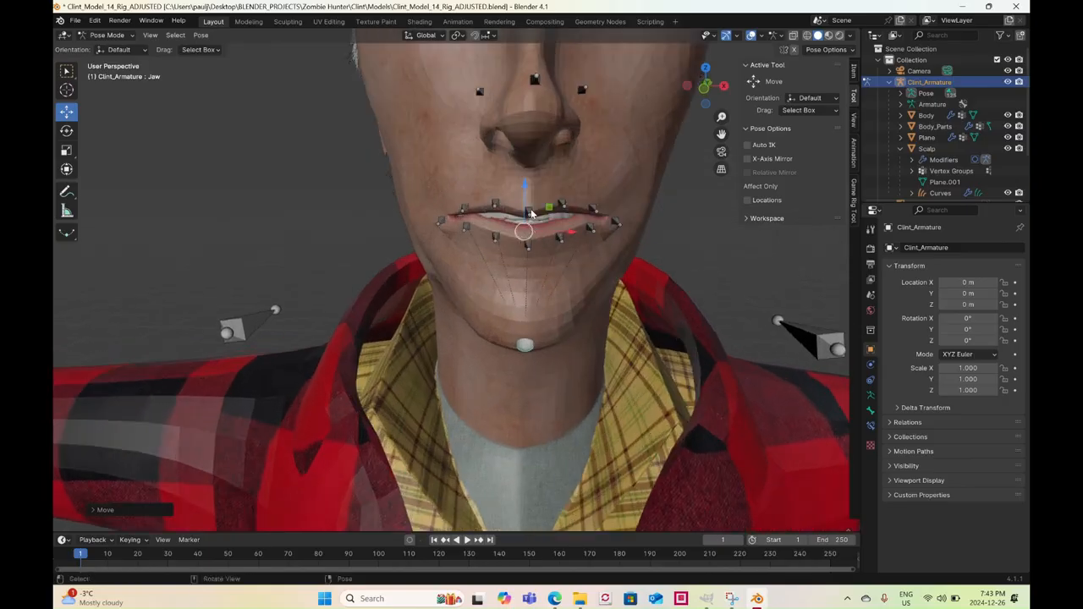
left_click(530, 212)
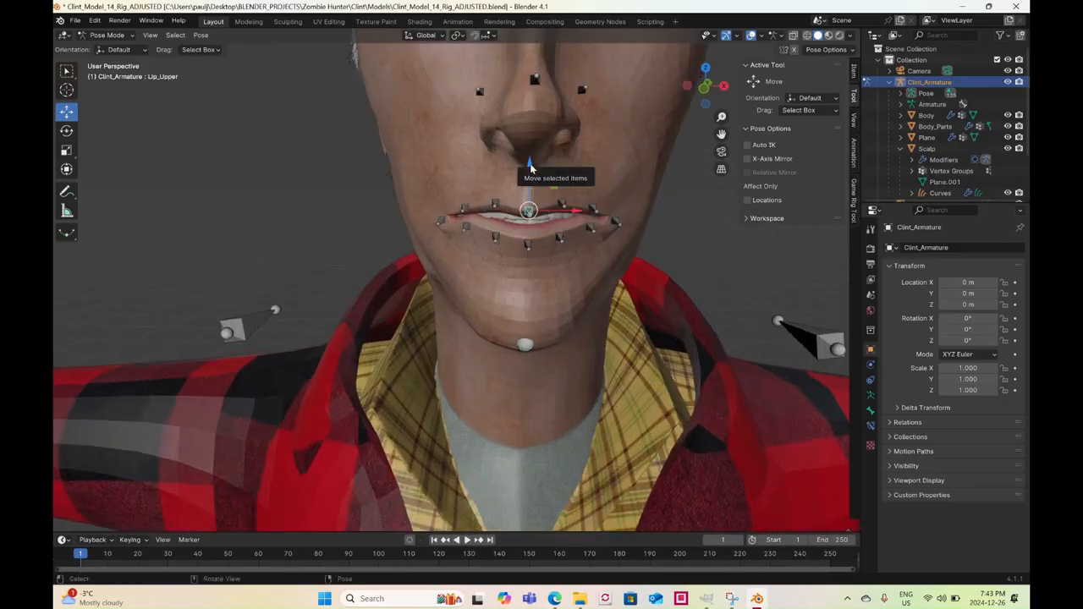
left_click(591, 210, "shift")
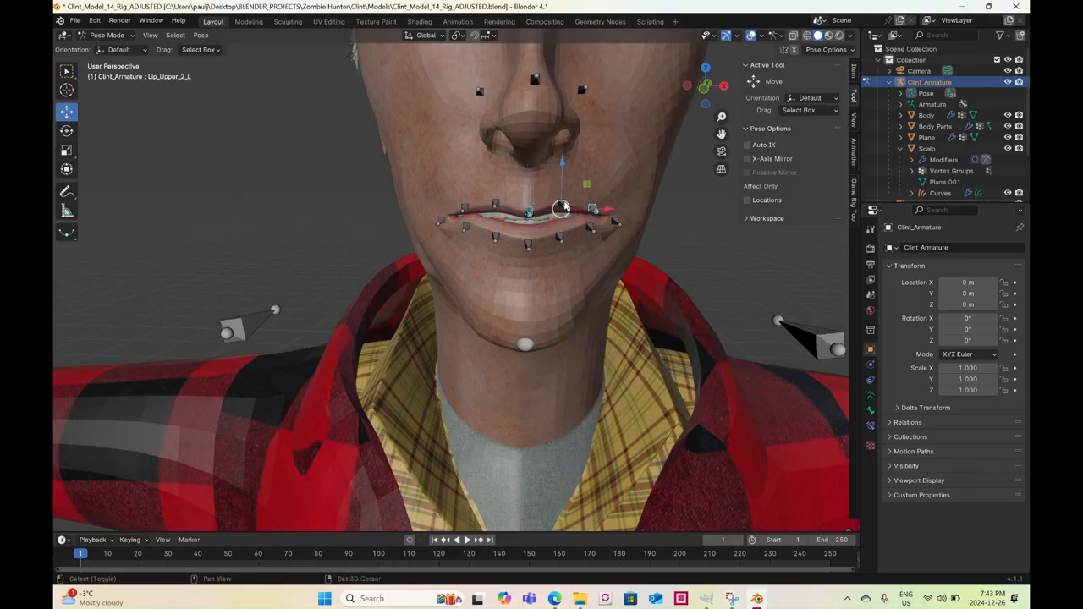
left_click(496, 206, "shift")
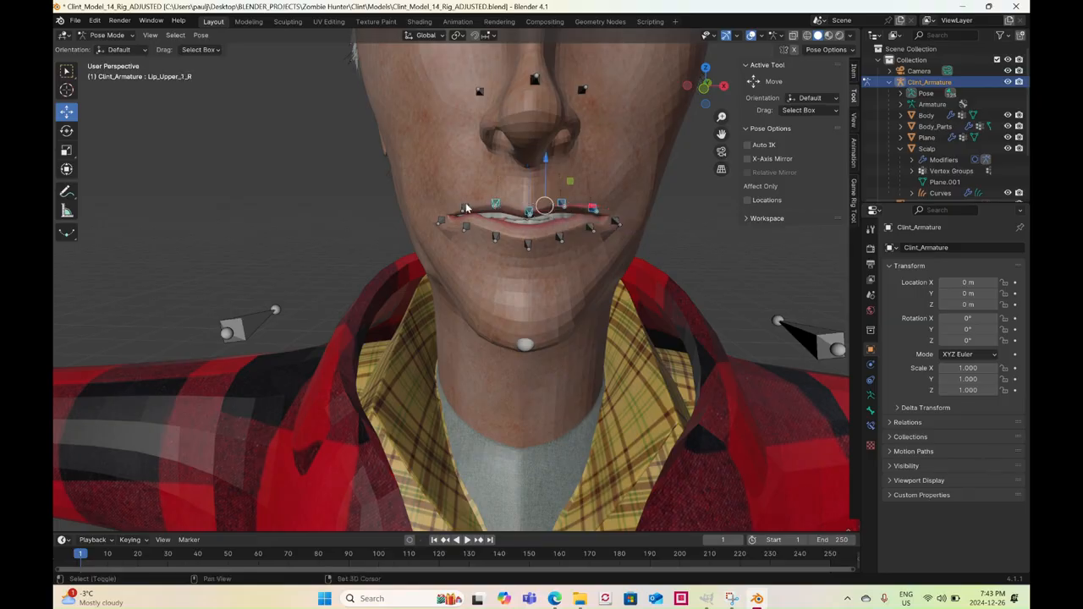
left_click(464, 208, "shift")
mouse_move(528, 157)
left_mouse_down()
mouse_move(531, 137)
mouse_move(533, 148)
left_mouse_up()
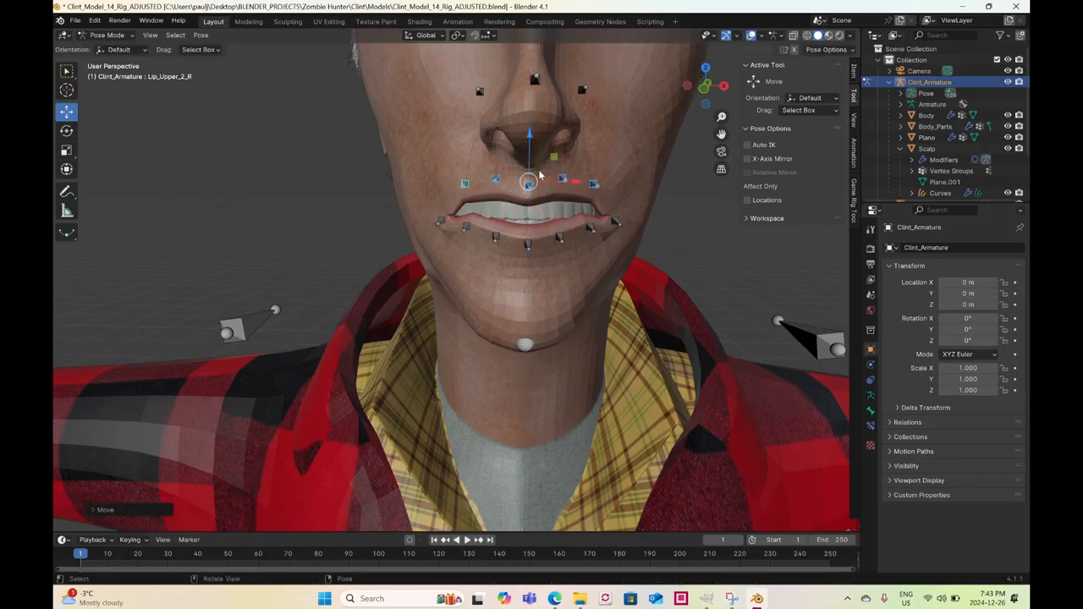
Lower the outer lower lip bone pair, then the Lip_Lower_1_L and Lip_Lower_1_R pair, to pull the lower lip down
left_click(467, 231)
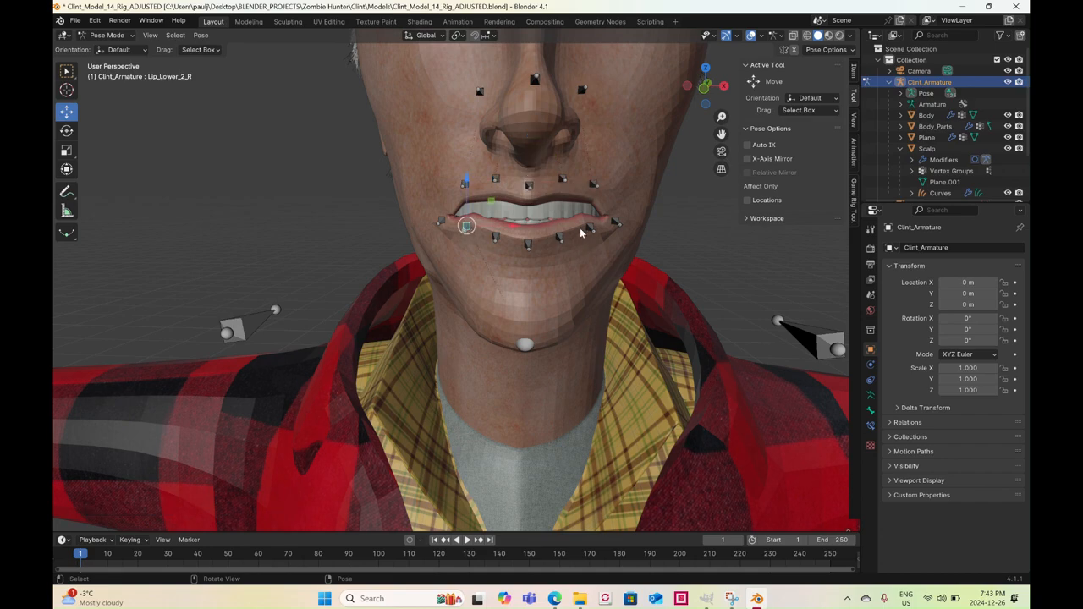
left_click(590, 226, "shift")
left_click_drag(527, 184, 565, 246)
left_click(558, 238)
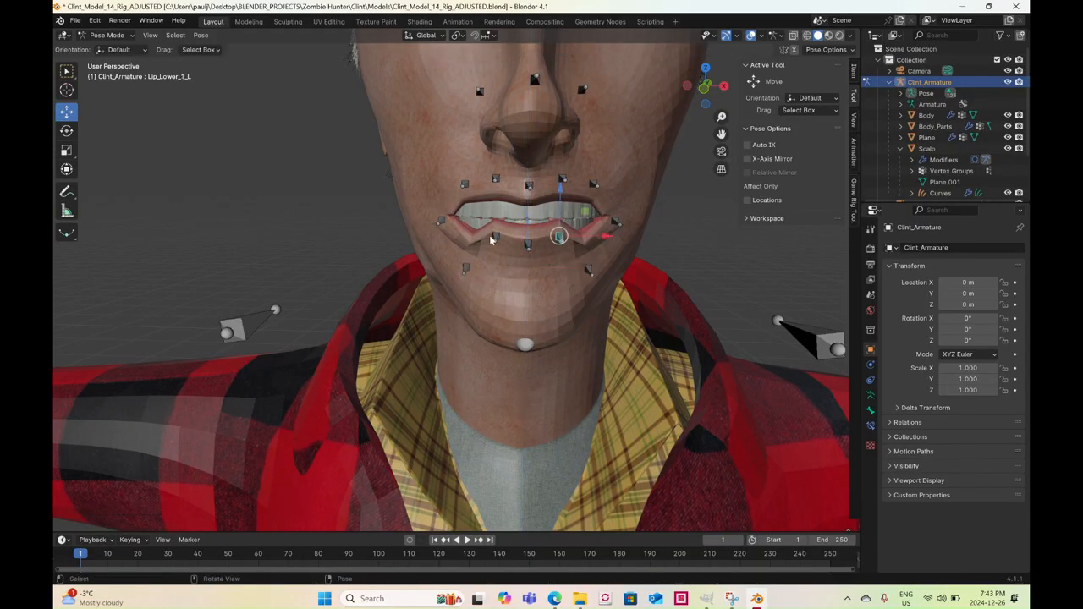
left_click(495, 236, "shift")
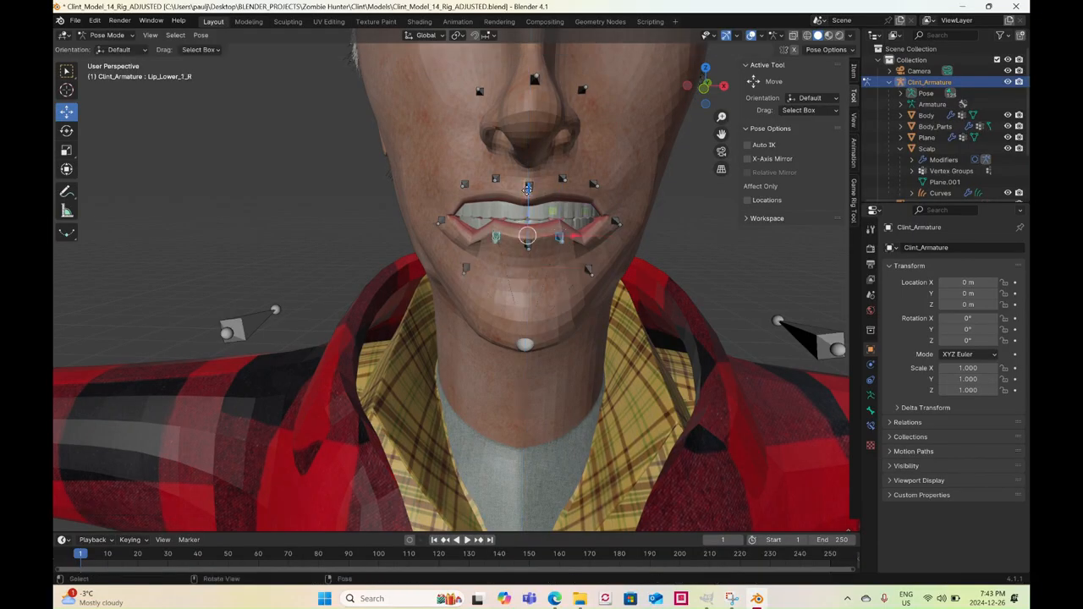
left_click_drag(527, 189, 549, 230)
Raise all five upper lip bones further along Z to expose more of the upper teeth
scroll(542, 245, "down", 4)
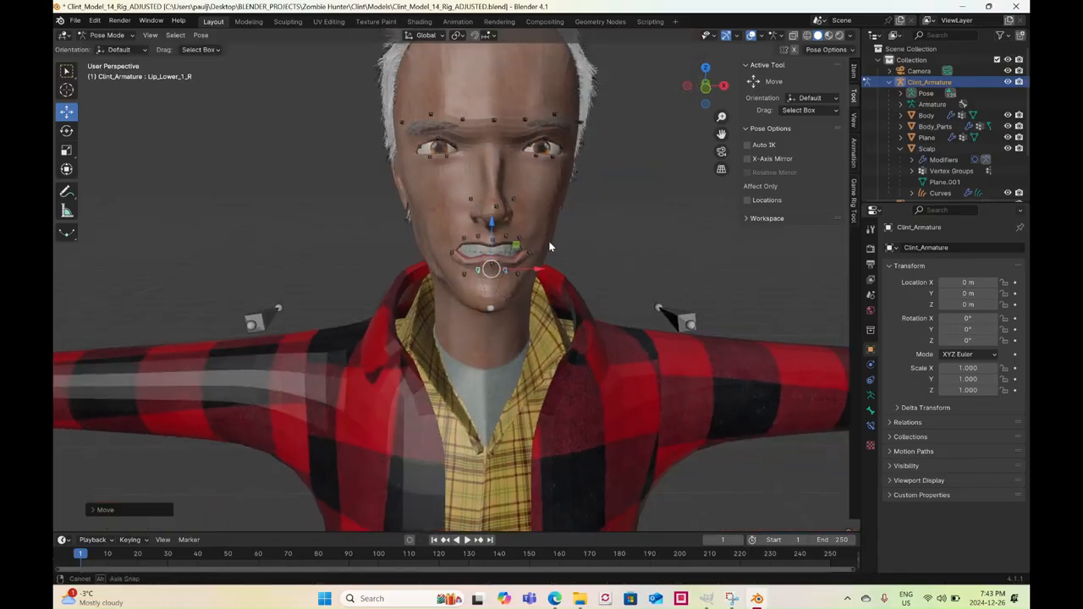
middle_click_drag(549, 247, 582, 240)
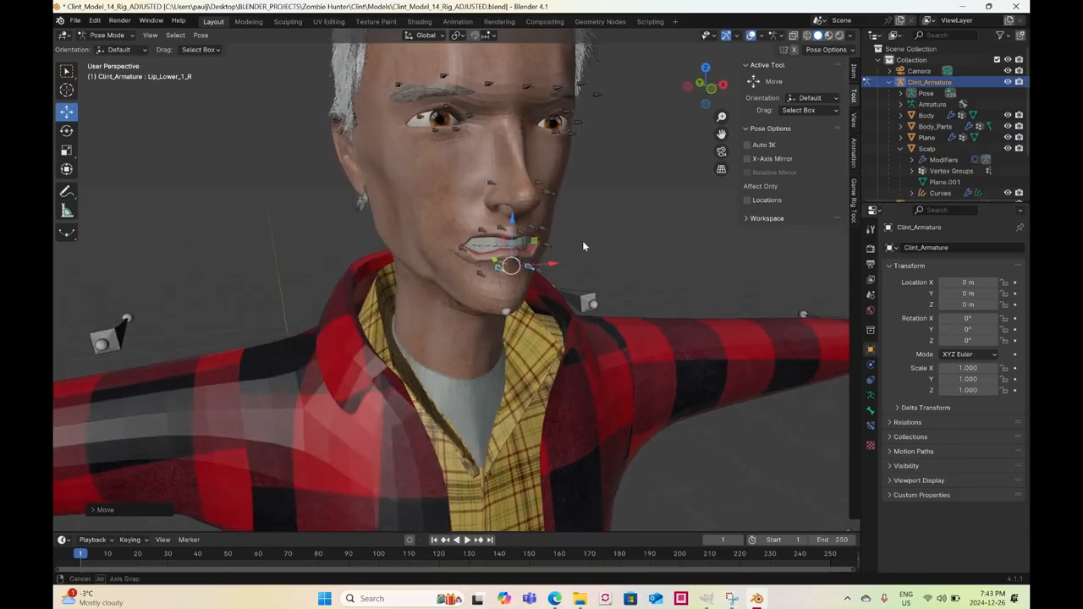
scroll(582, 241, "up", 4)
left_click(604, 183)
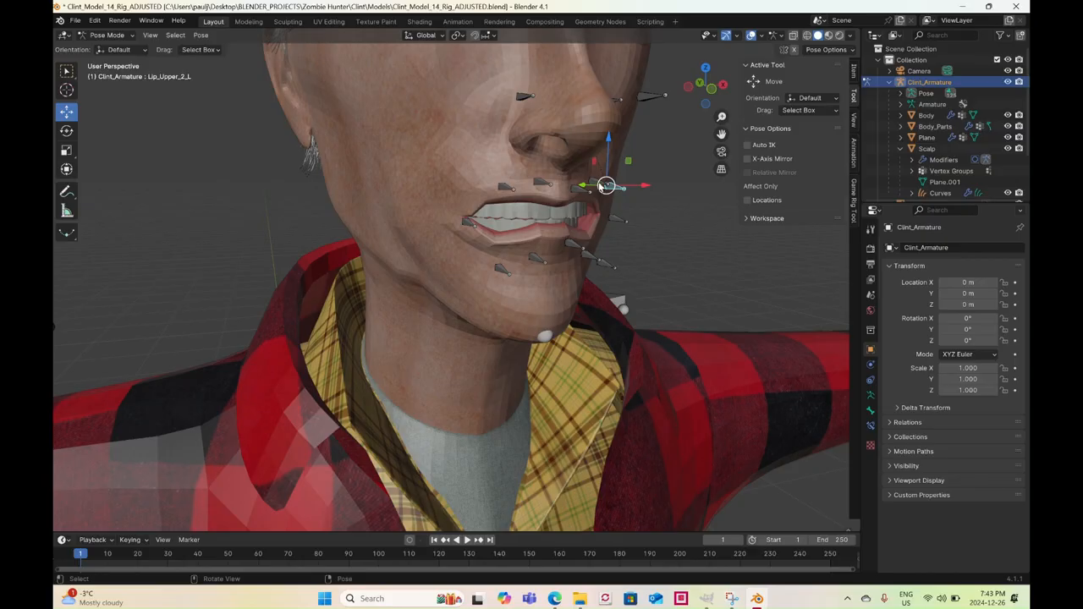
left_click(537, 185)
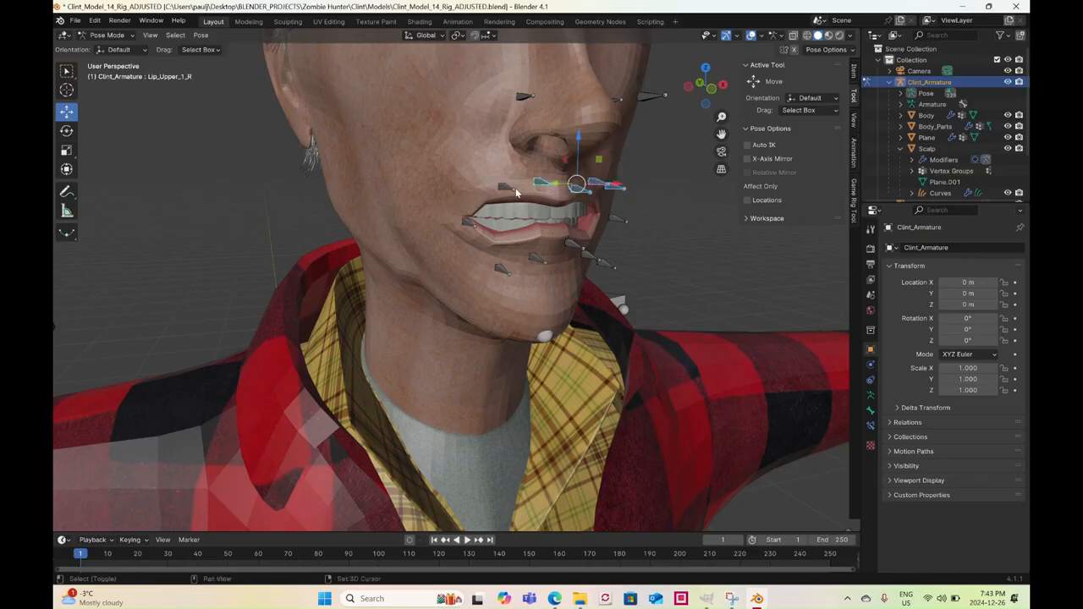
left_click(506, 188)
left_click_drag(564, 140, 284, 129)
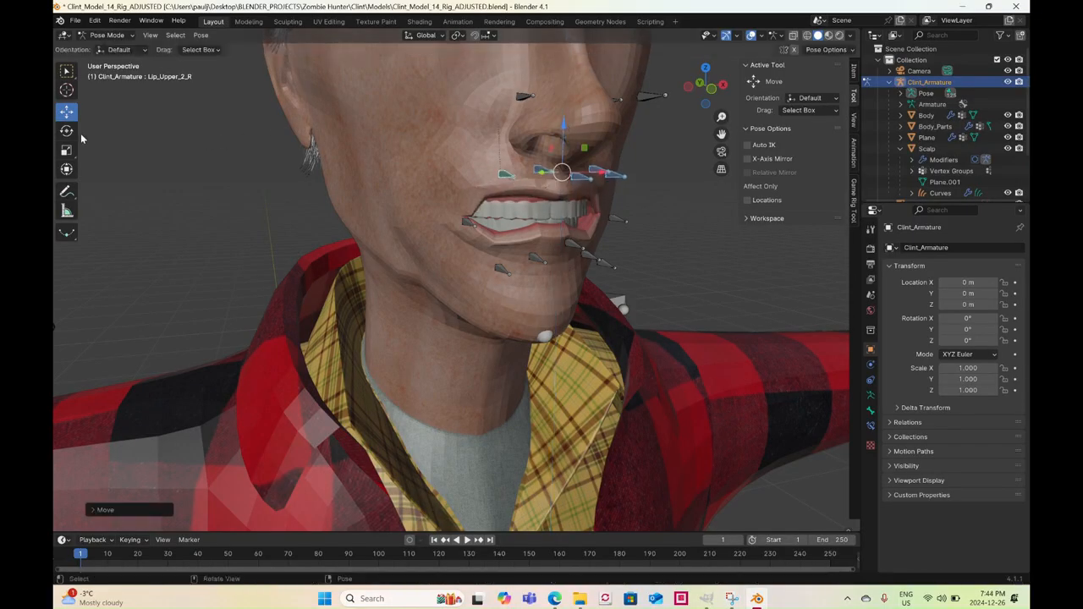
Rotate the five upper lip bones to tilt the upper lip, and lower them slightly along Z
left_click(67, 130)
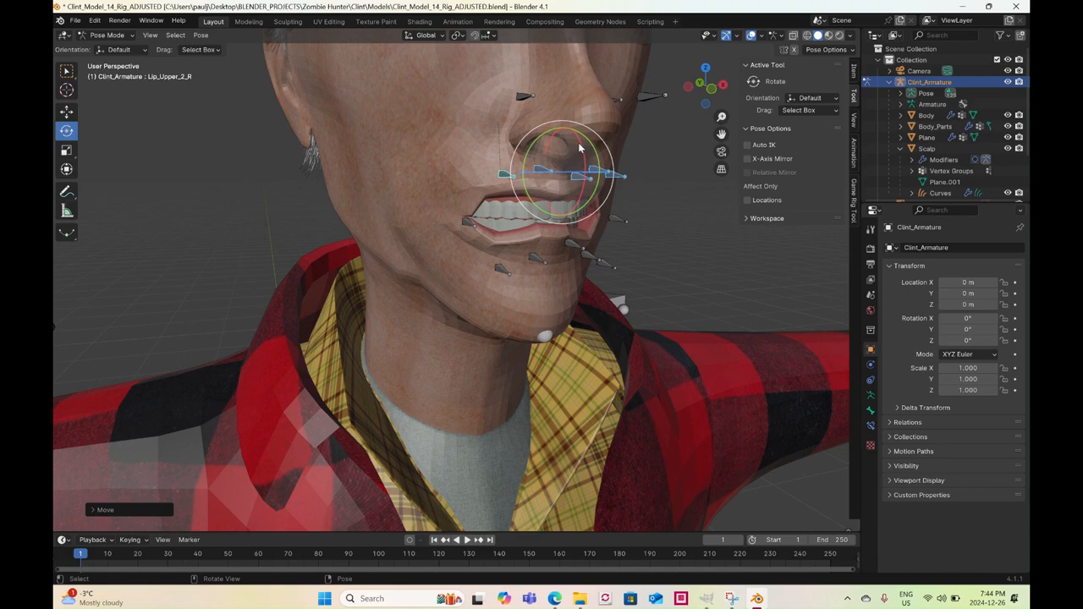
left_click_drag(577, 142, 588, 150)
middle_click_drag(637, 210, 654, 241)
left_click_drag(607, 159, 609, 166)
left_click(66, 110)
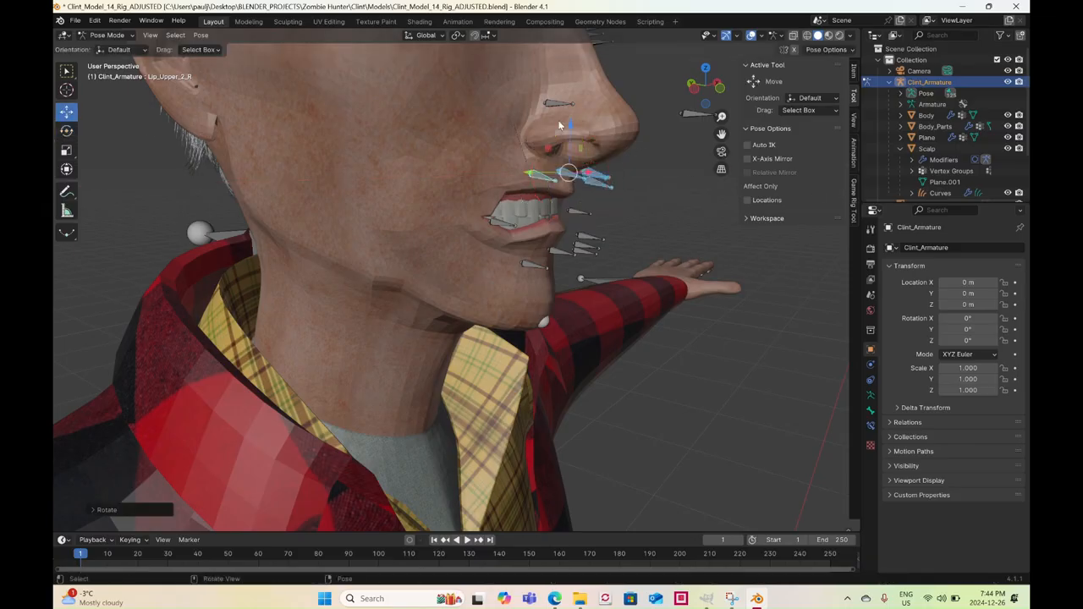
left_click_drag(571, 125, 570, 135)
middle_click_drag(571, 135, 590, 277)
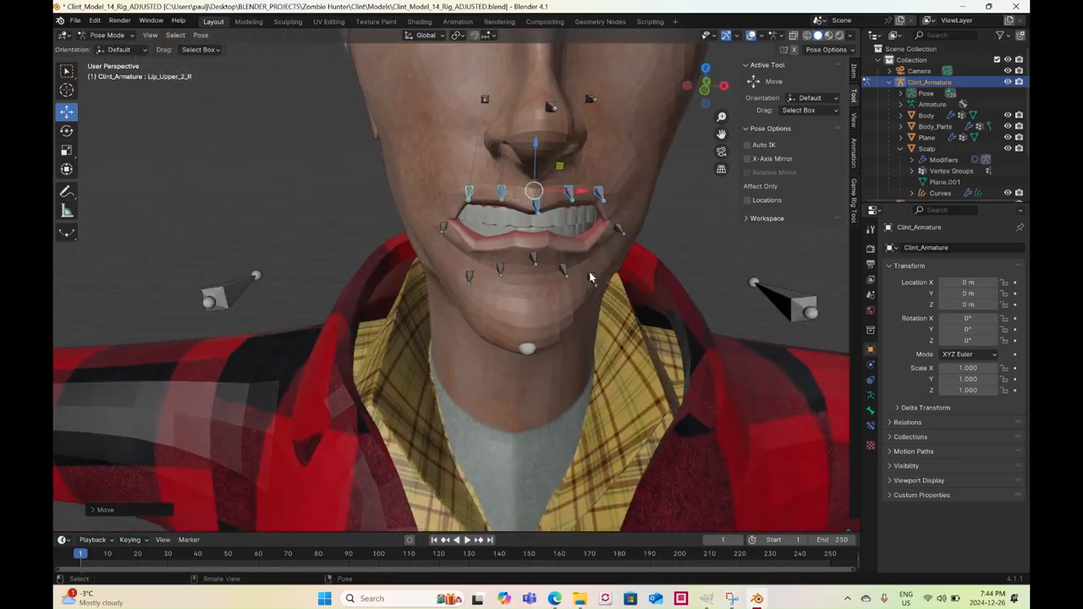
Move all five lower lip bones, including Lip_Lower and Lip_Lower_1_R, down about 0.012 m along global Z
left_click(591, 277)
left_click(561, 271, "shift")
left_click(534, 259, "shift")
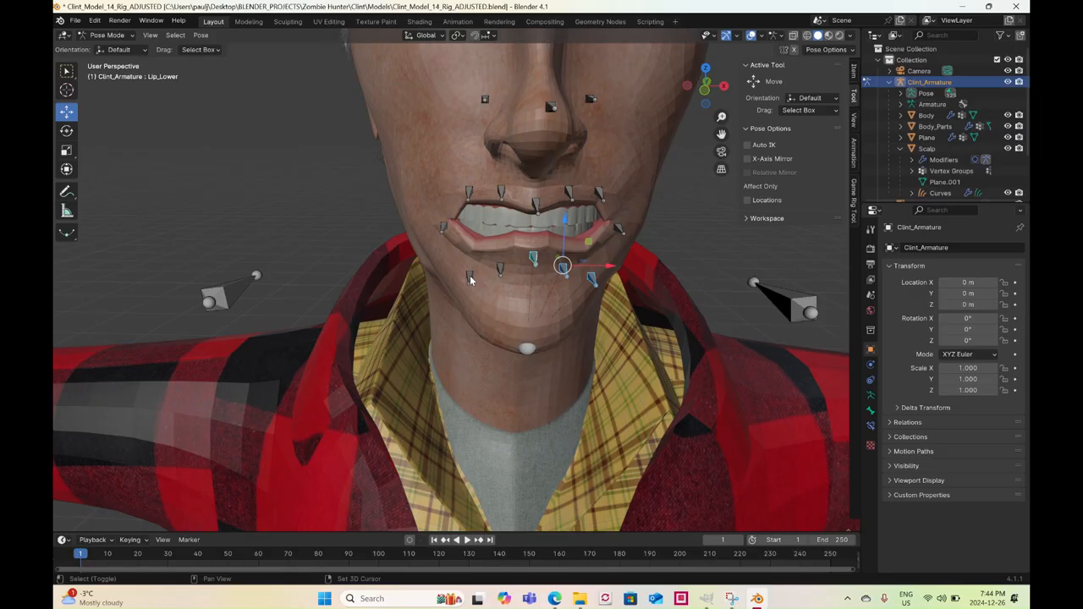
left_click(470, 275, "shift")
left_click(498, 268, "shift")
key("g")
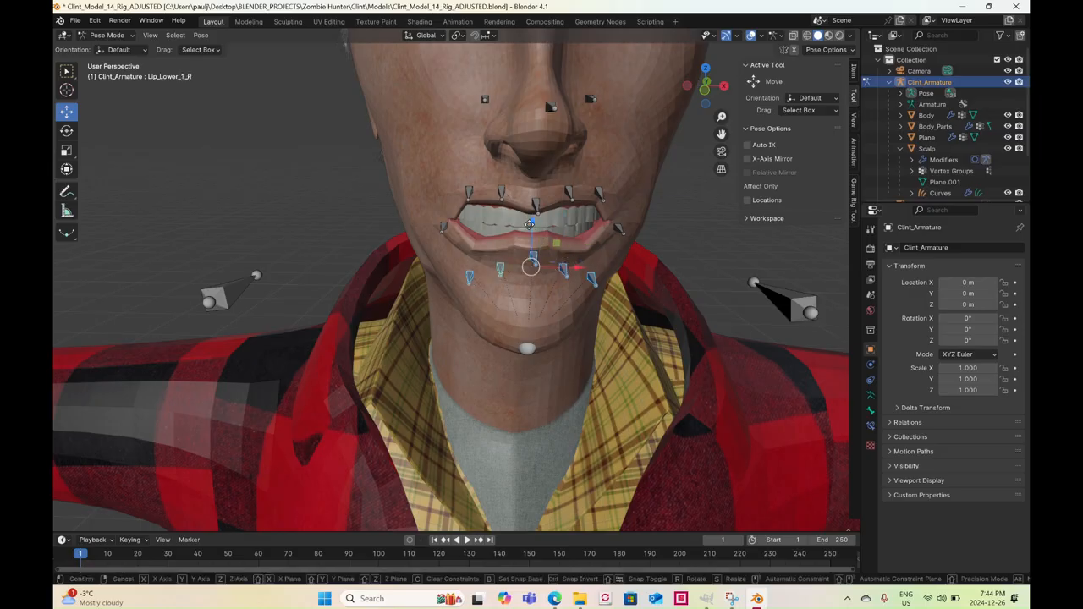
key("z")
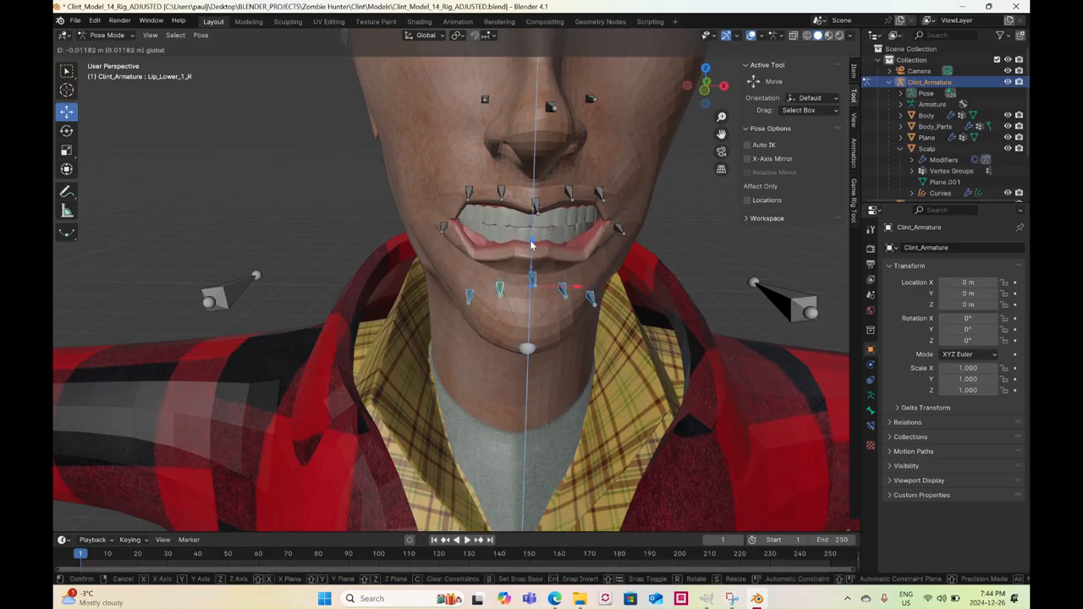
left_click(529, 240)
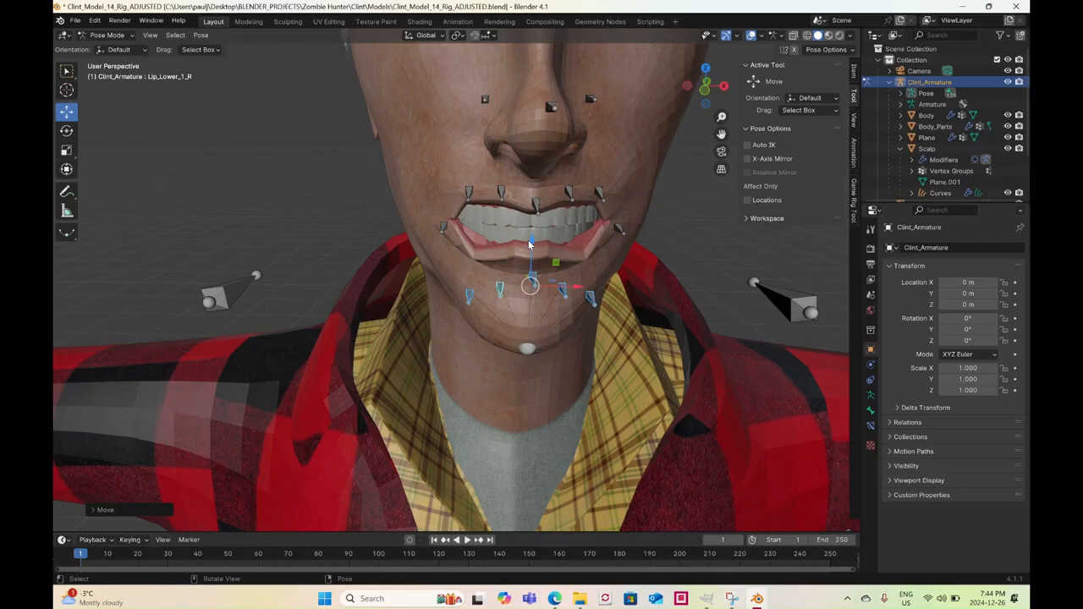
Lower both mouth-corner bones, Lip_Edge_L and Lip_Edge_R, along global Z
left_click(618, 230)
left_click(445, 227, "shift")
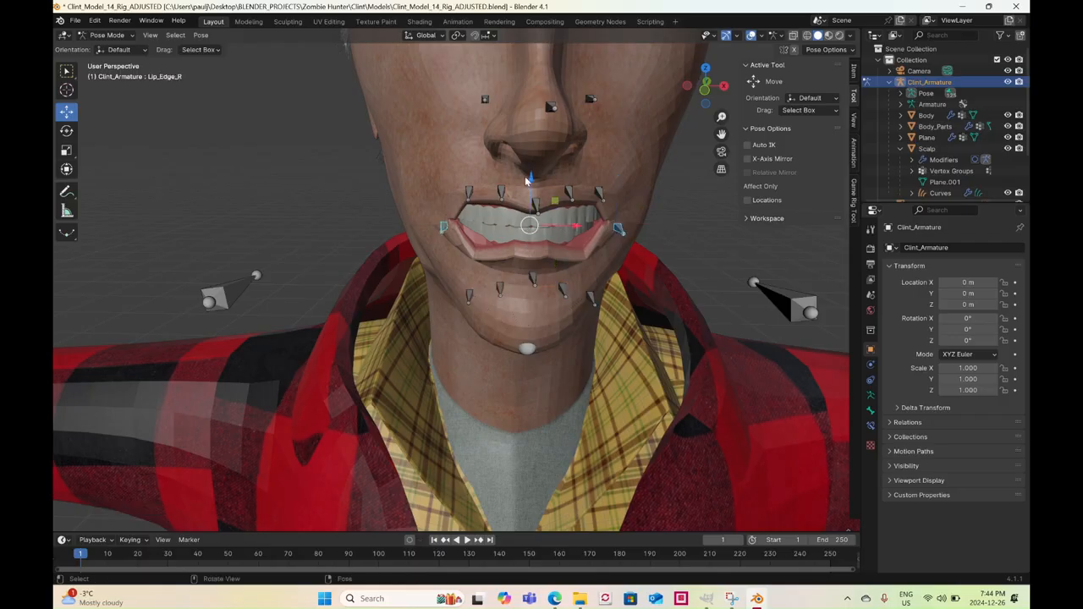
key("g")
key("z")
left_click_drag(530, 195, 530, 199)
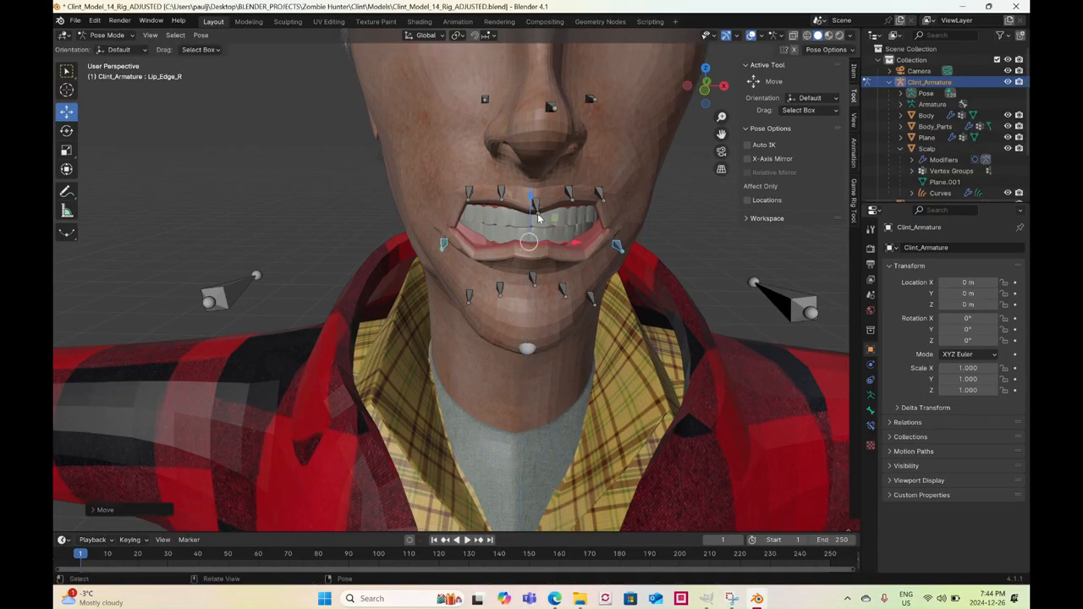
Lower Brow_Mid and the inner brow bones on both sides along Z to form a frown
scroll(528, 211, "down", 2)
middle_click_drag(529, 216, 508, 170)
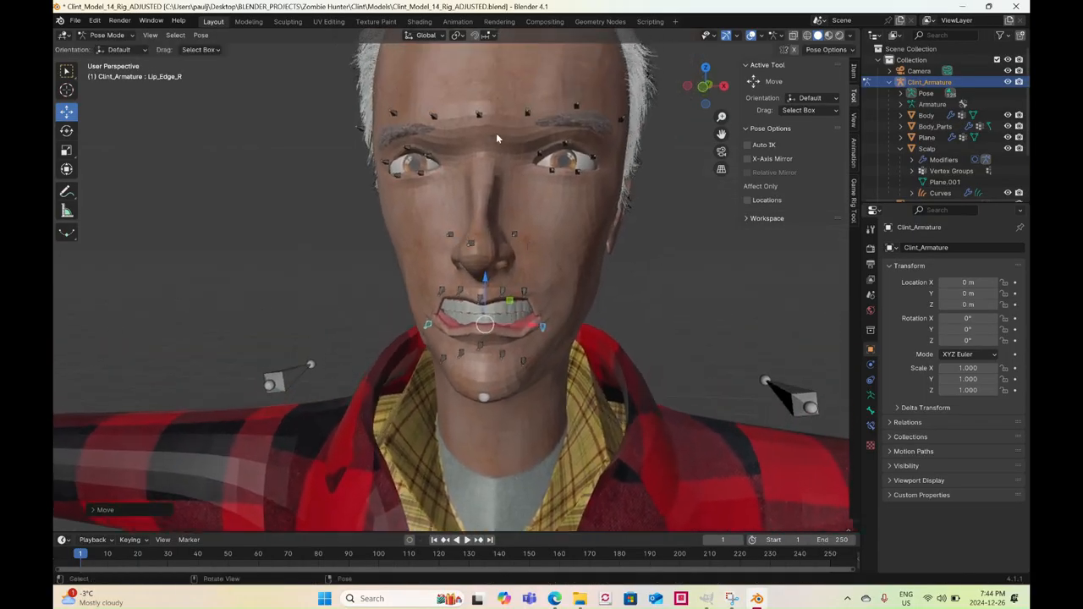
left_click(526, 113)
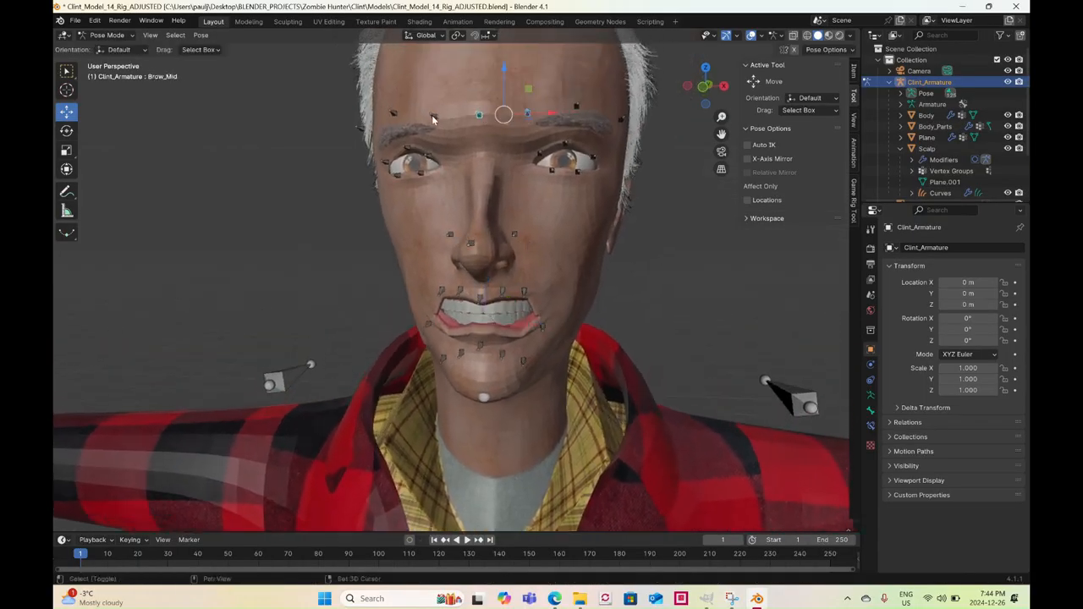
left_click(433, 115, "shift")
left_click_drag(480, 76, 480, 124)
left_click(480, 133)
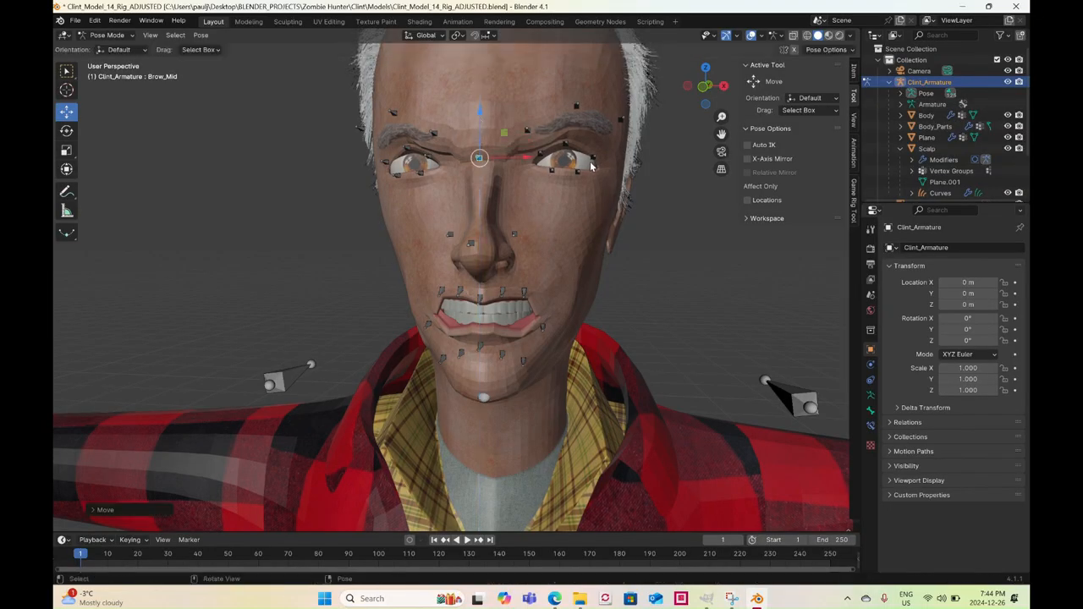
Raise the upper eyelid bones of the left and right eyes along Z to widen both eyes
left_click(577, 152)
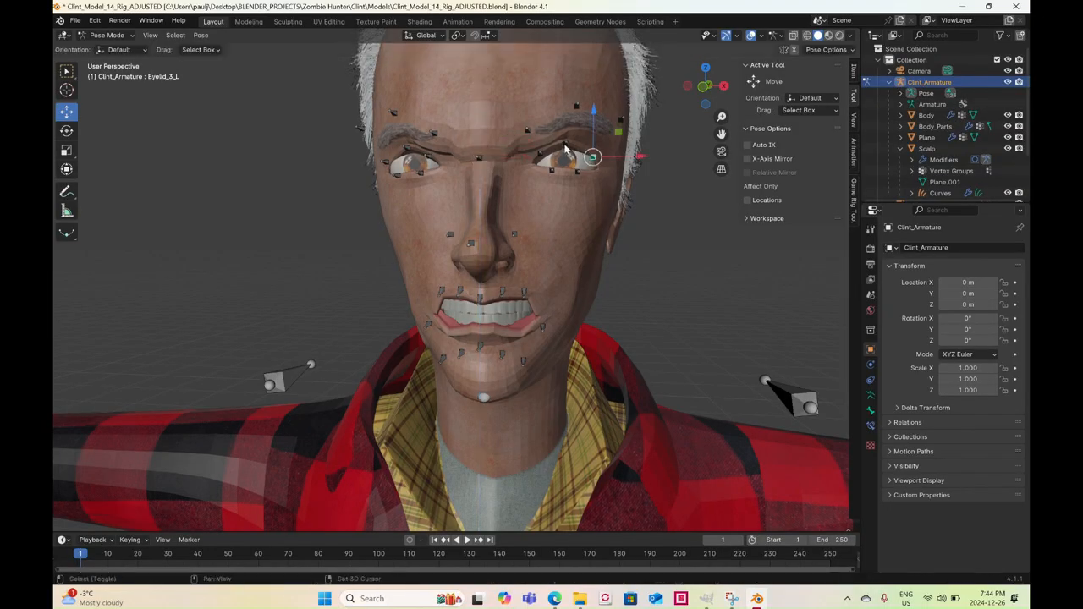
left_click(565, 140)
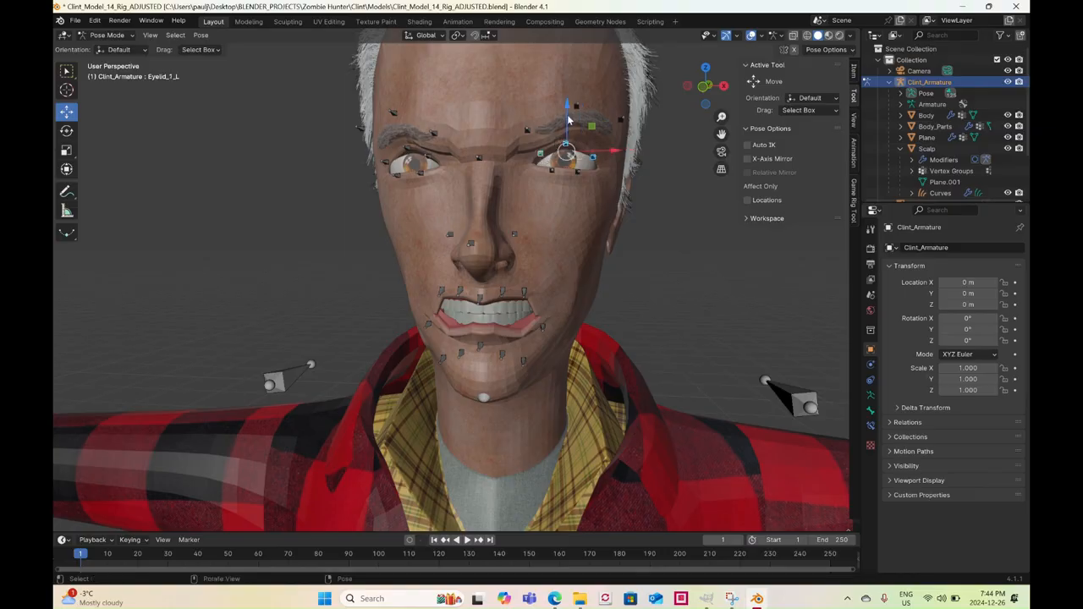
left_click_drag(568, 106, 571, 103)
left_click(423, 159)
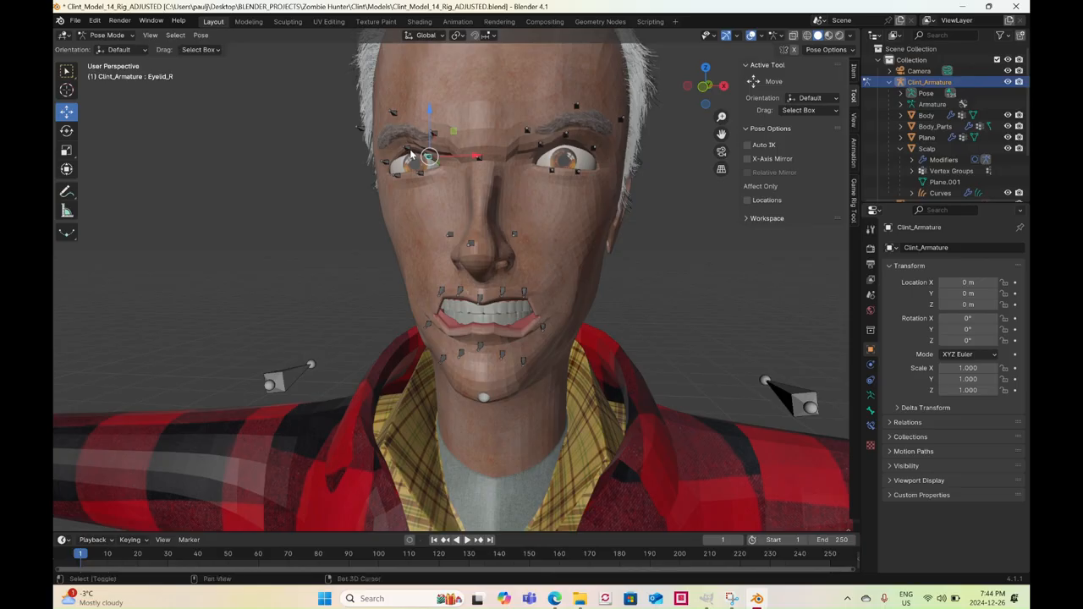
left_click(388, 166)
left_click_drag(411, 118, 412, 105)
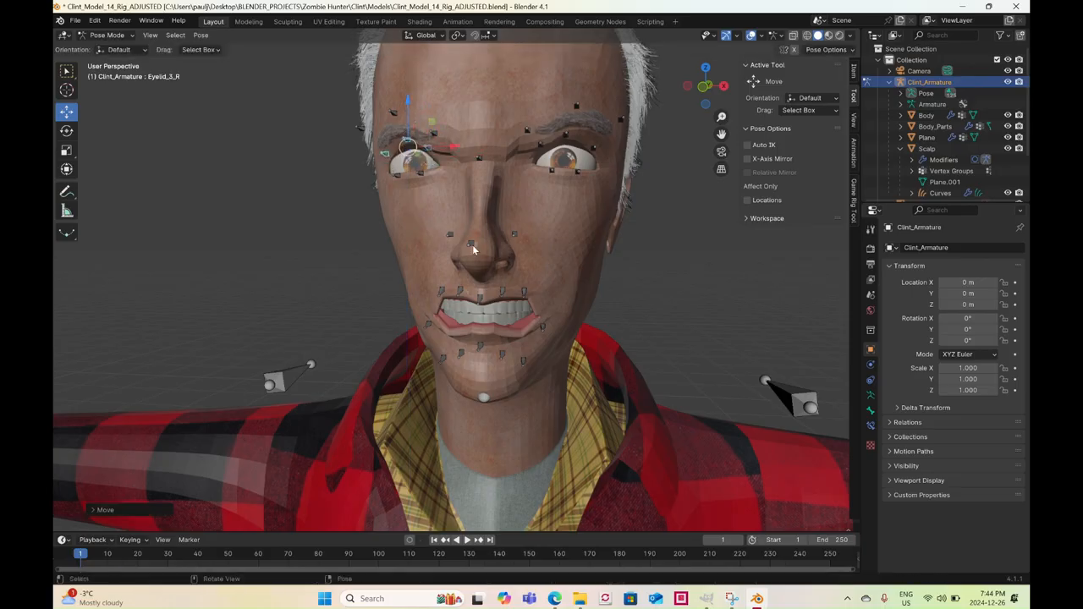
Raise the central nose bone, then the left and right upper nostril bones along Z to wrinkle the nose
left_click(471, 245)
left_click_drag(474, 208, 476, 180)
left_click(516, 235)
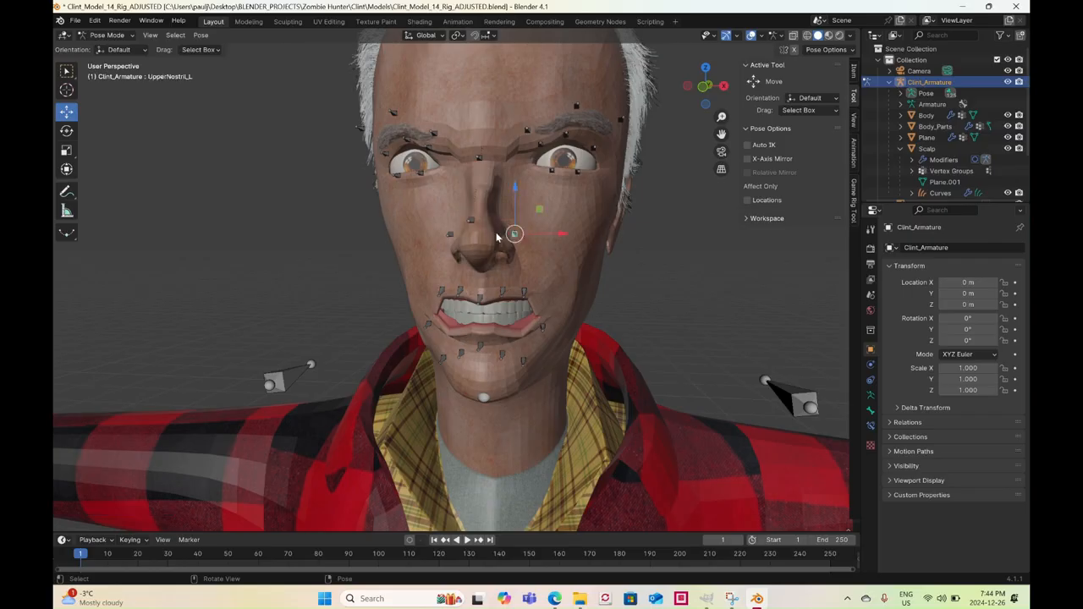
left_click(451, 236, "shift")
left_click_drag(486, 188, 488, 173)
Undo the test poses of the nose, eyelid, brow, lip and jaw bones until the face is back to neutral
middle_click_drag(488, 172, 566, 273)
scroll(521, 254, "down", 2)
scroll(528, 275, "up", 1)
key("ctrl+z")
key("ctrl+z")
key("ctrl+z")
key("ctrl+z")
key("ctrl+z")
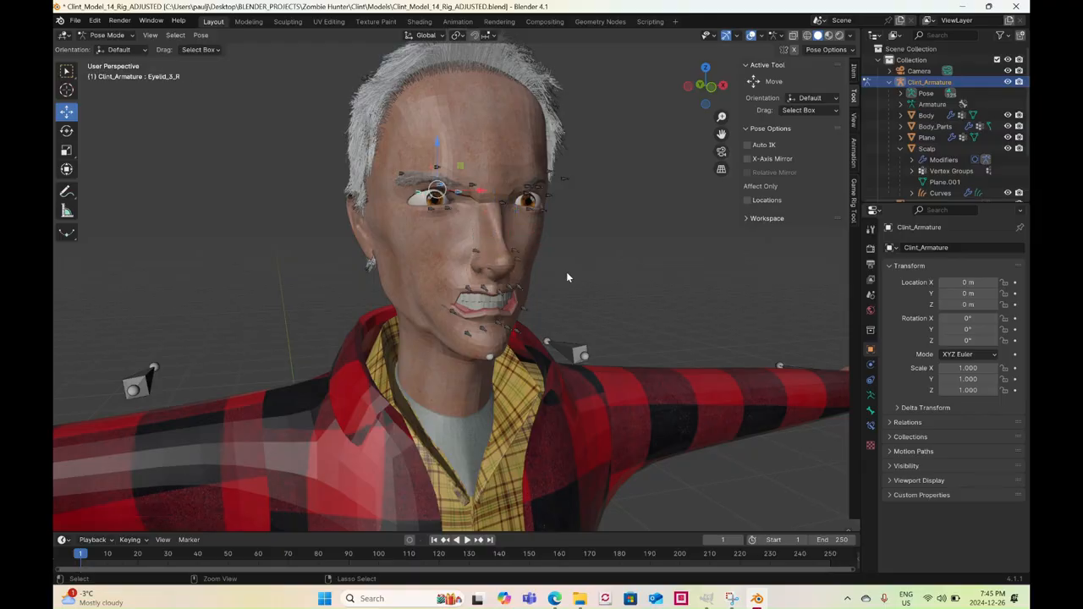
key("ctrl+z")
key("ctrl+z")
key("ctrl+z")
key("ctrl+z")
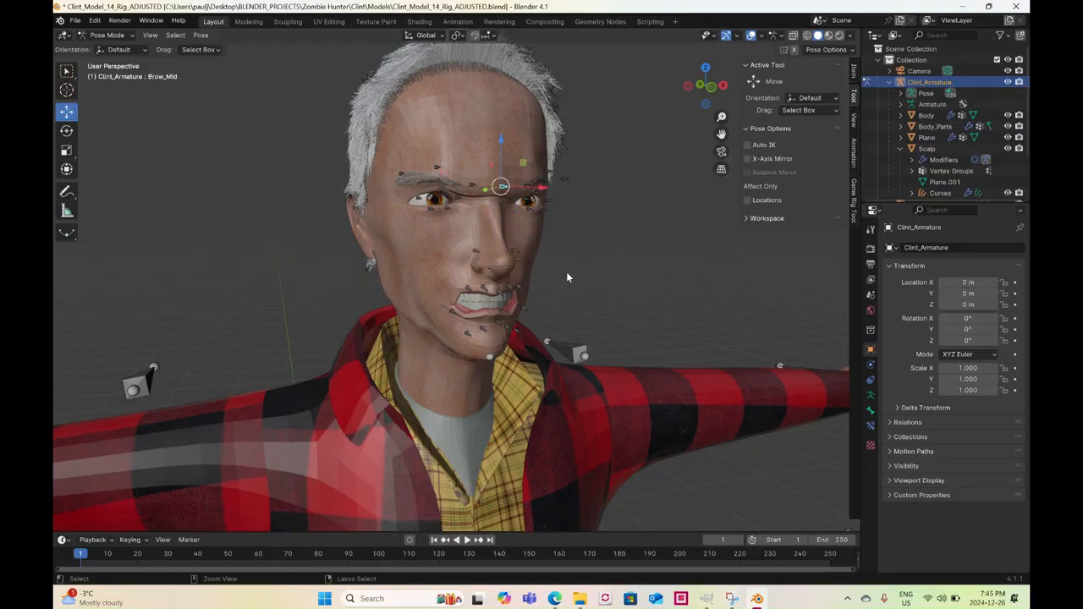
key("ctrl+z")
key("ctrl+z")
key("ctrl+z")
key("ctrl+z")
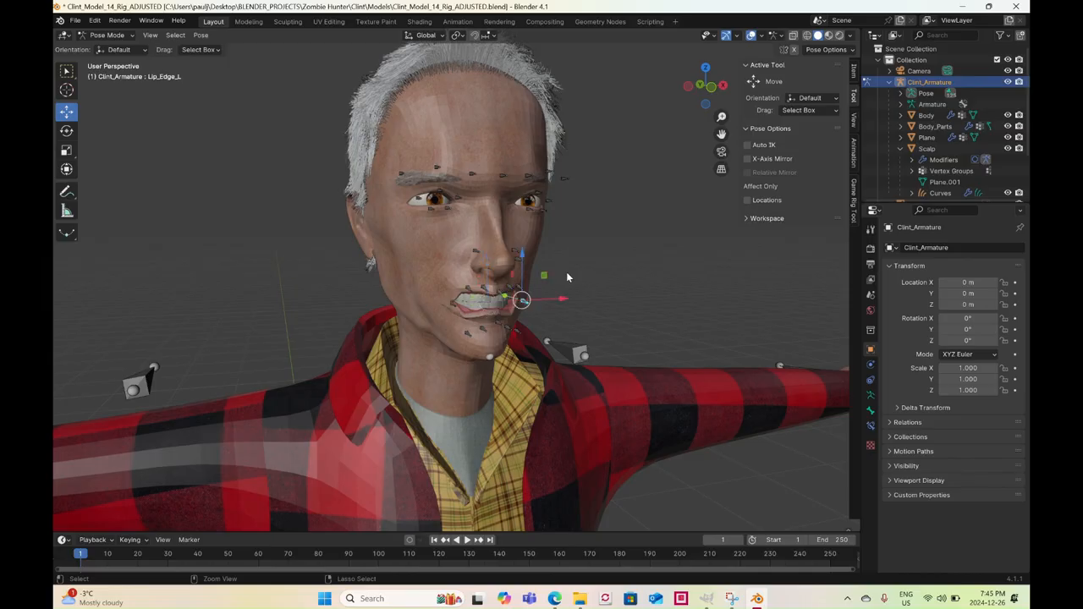
key("ctrl+z")
key("ctrl+z")
key("ctrl+z")
key("ctrl+z")
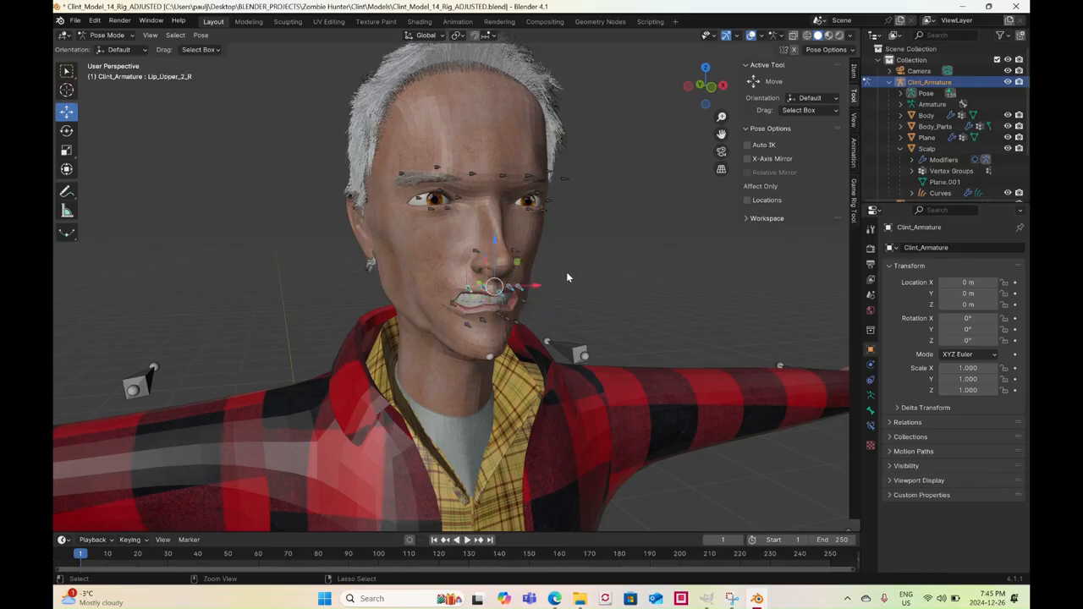
key("ctrl+z")
key("ctrl+z")
key("ctrl+z")
key("ctrl+z")
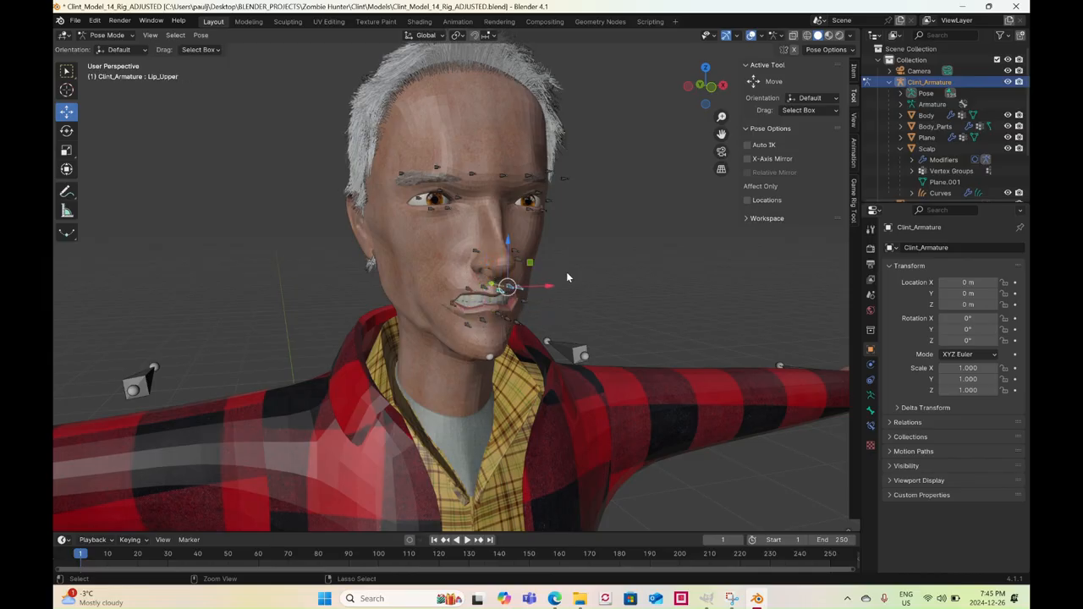
key("ctrl+z")
key("ctrl+z")
key("ctrl+z")
key("ctrl+z")
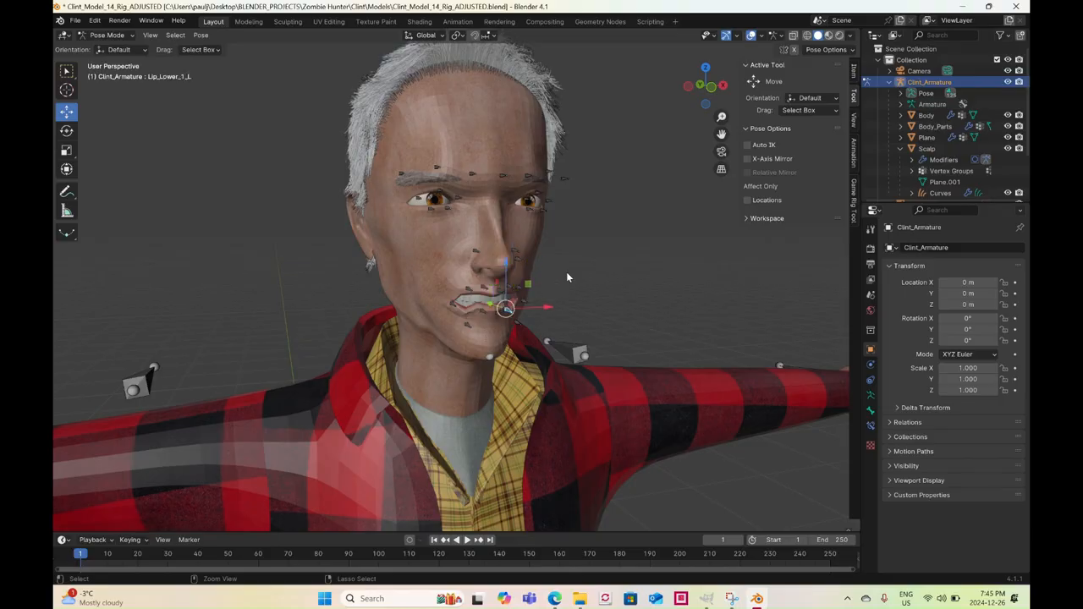
key("ctrl+z")
key("ctrl+z")
key("ctrl+z")
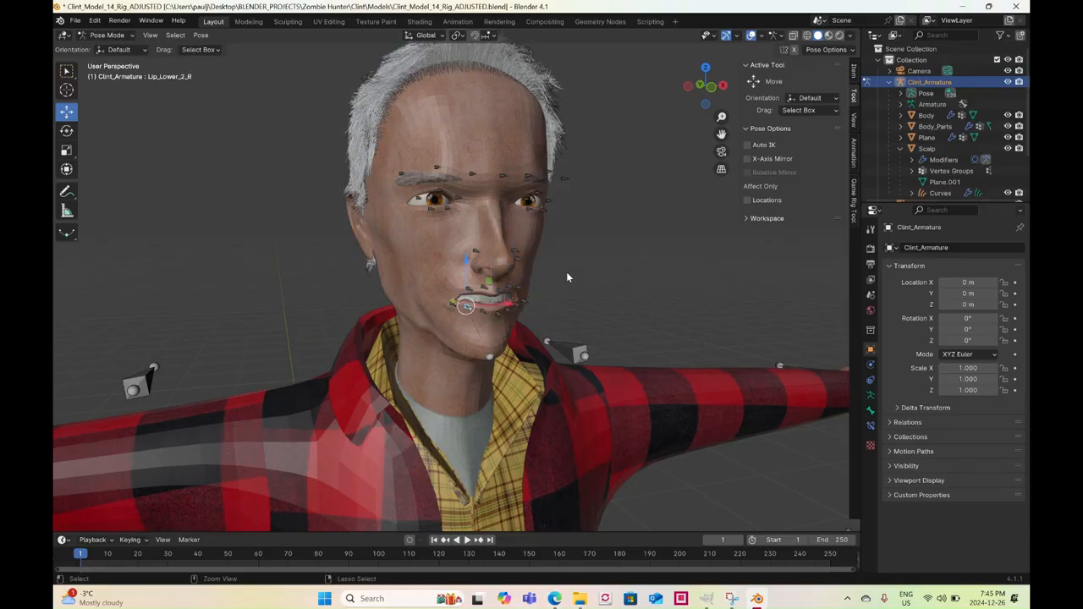
key("ctrl+z")
key("ctrl+z")
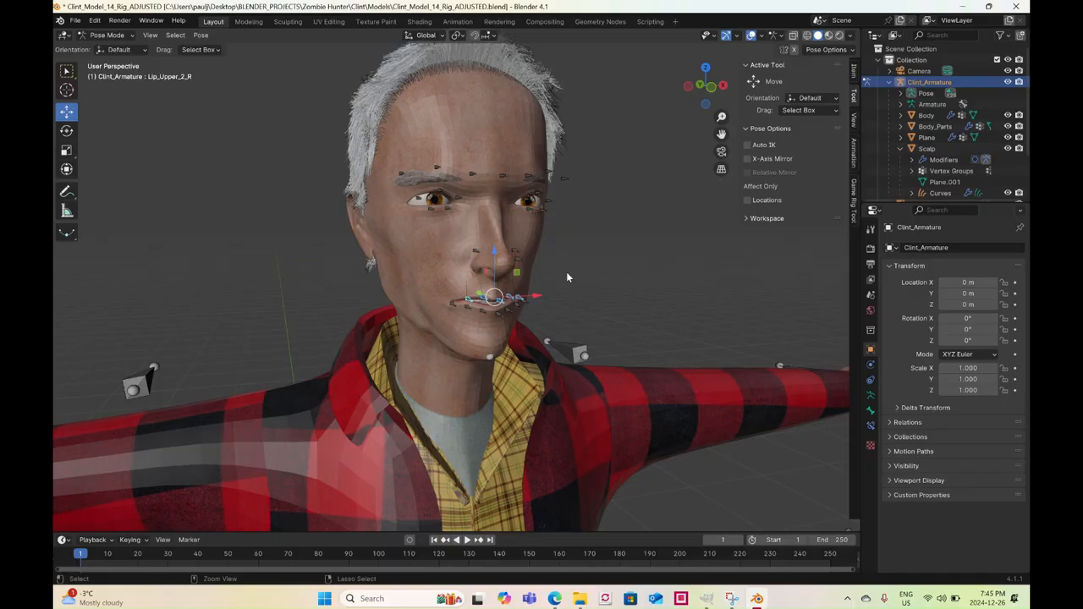
key("ctrl+z")
key("ctrl+z")
key("ctrl+z")
key("ctrl+z")
key("ctrl+z")
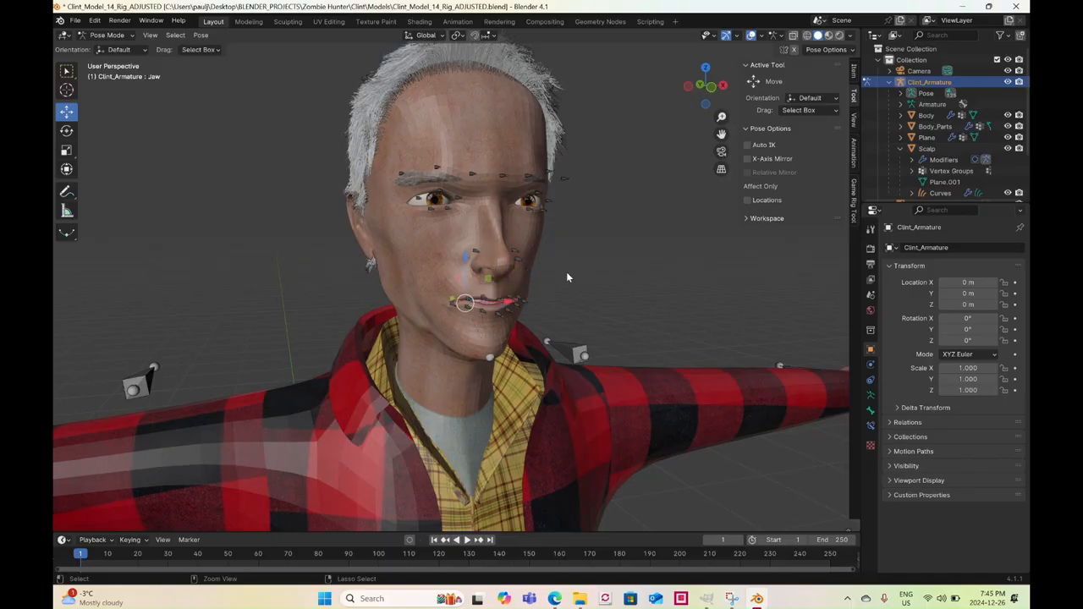
key("ctrl+z")
key("ctrl+z")
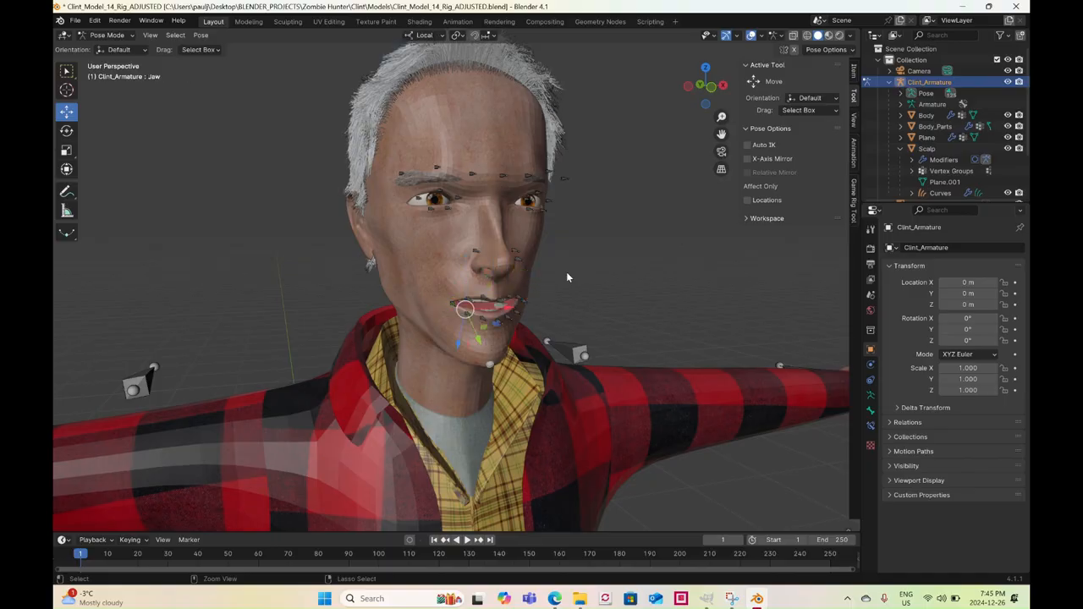
key("ctrl+z")
Select the chain of spine bones from SpineBase.001 up through Chest.001 to Shoulder.001
middle_click_drag(587, 241, 533, 310)
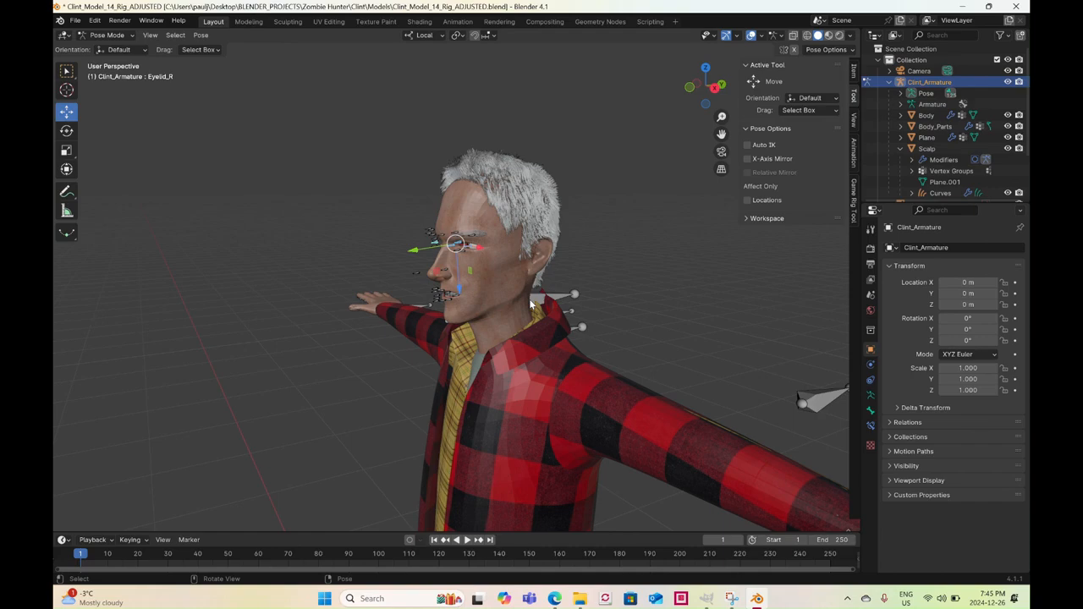
middle_click_drag(501, 318, 474, 314)
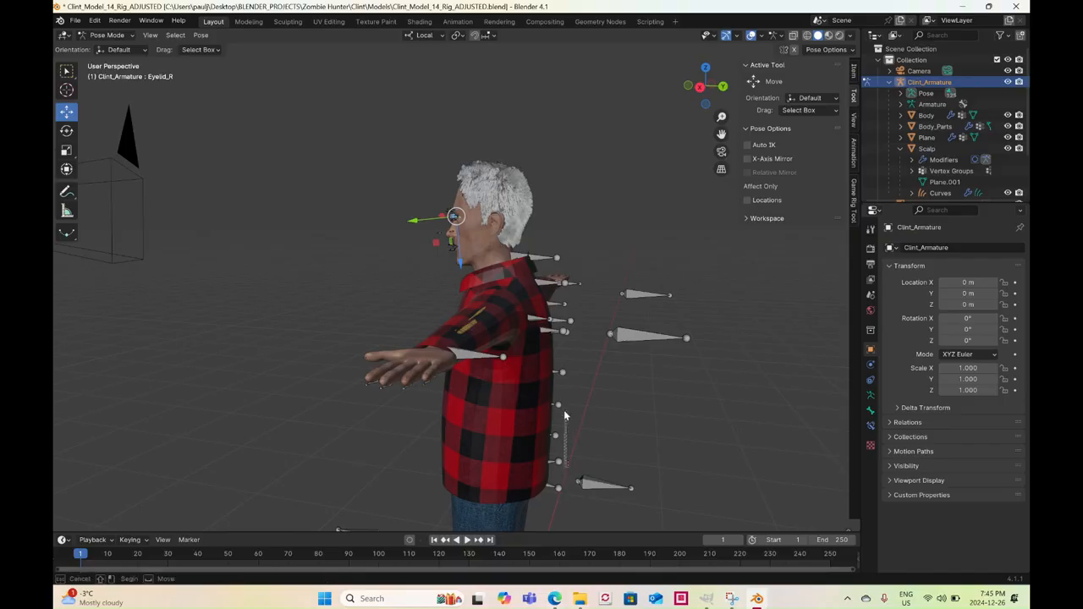
left_click(559, 365)
left_click(556, 432, "shift")
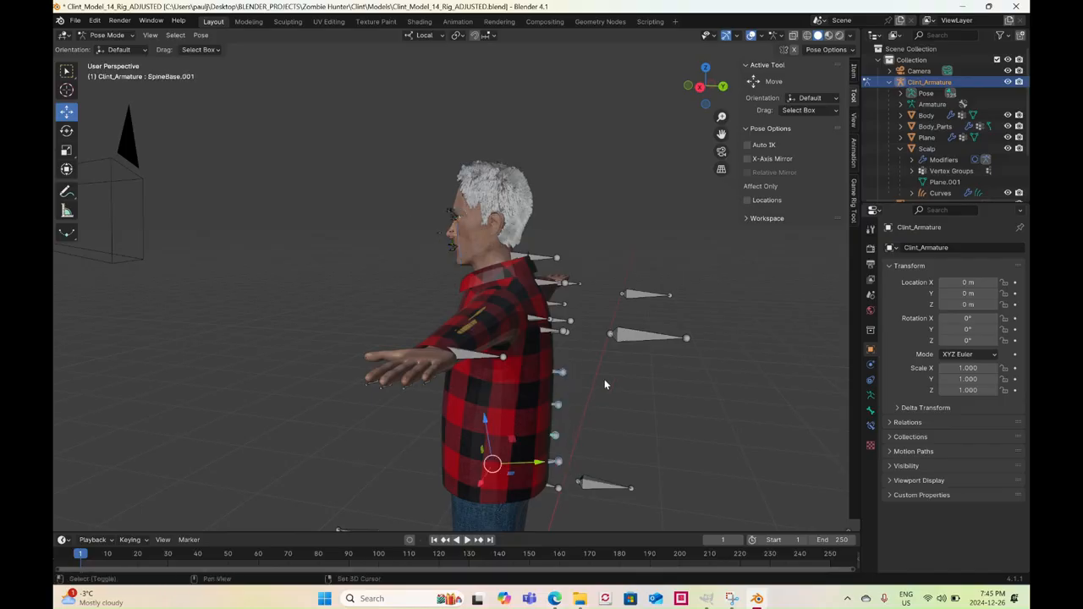
middle_click_drag(604, 379, 536, 357)
left_click(536, 358, "shift")
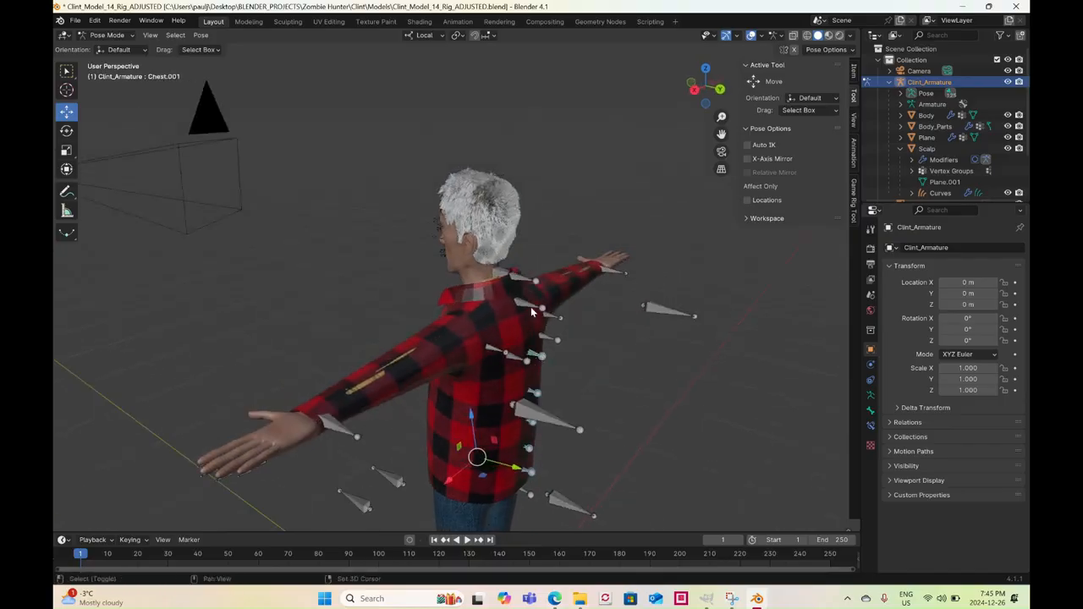
left_click(531, 312, "shift")
middle_click_drag(531, 312, 489, 298)
Try rotating the selected spine bones sideways with the pivot point set to Median Point, and undo the rotation
left_click(66, 131)
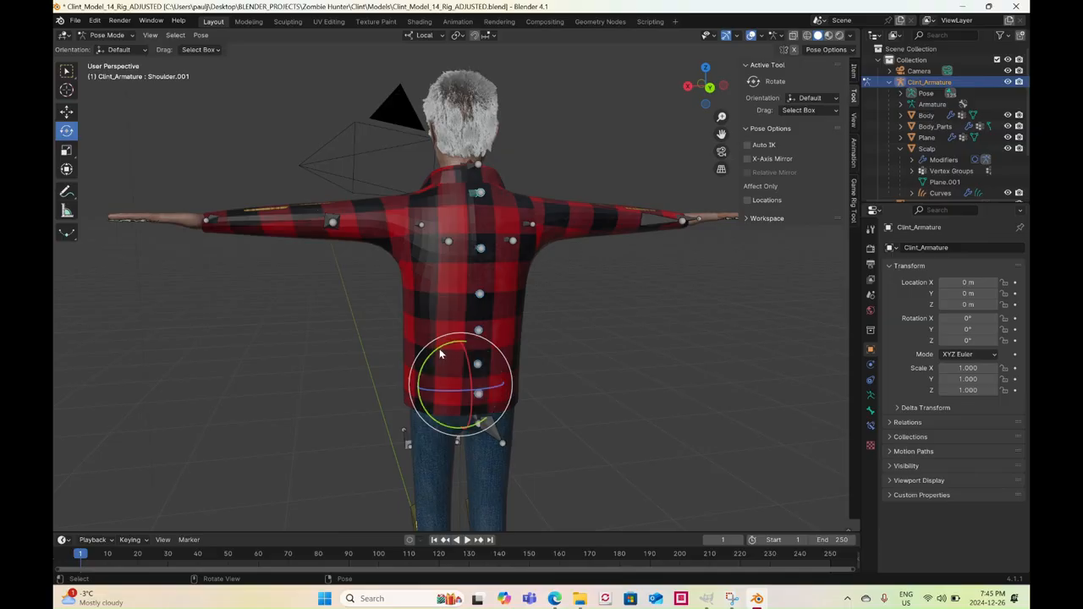
mouse_move(415, 360)
left_mouse_down()
mouse_move(440, 372)
mouse_move(428, 359)
left_mouse_up()
middle_click_drag(486, 315, 522, 322)
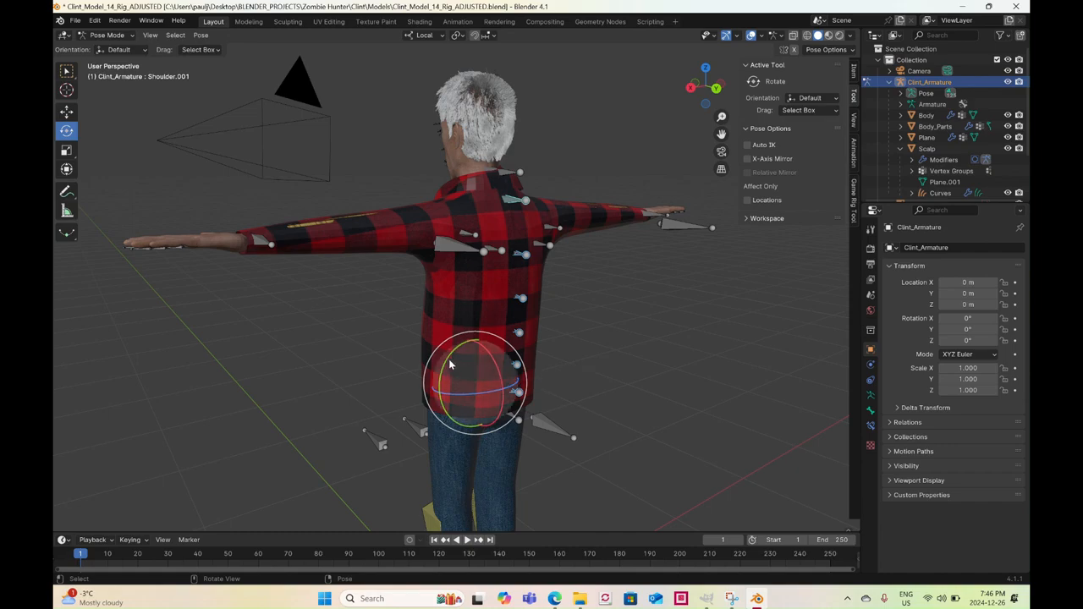
key("period")
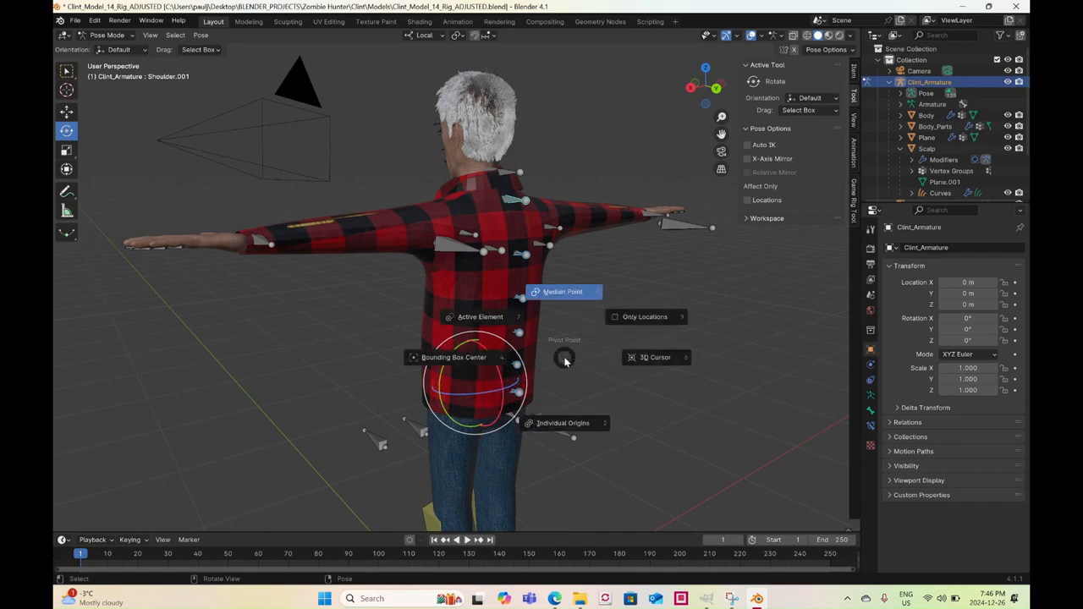
left_click(568, 293)
middle_click_drag(568, 293, 454, 348)
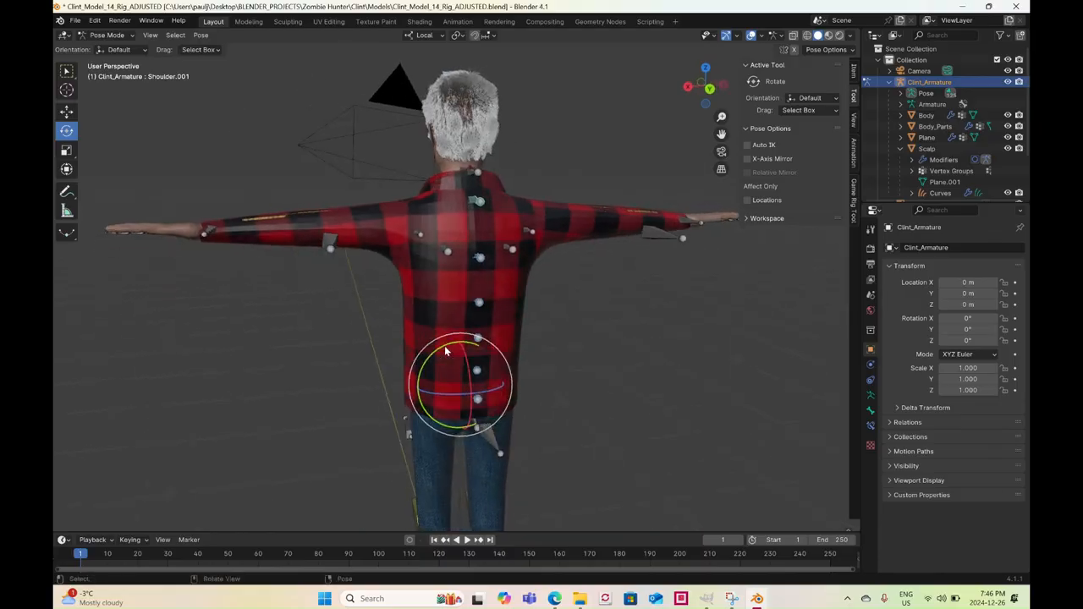
left_click_drag(444, 349, 434, 353)
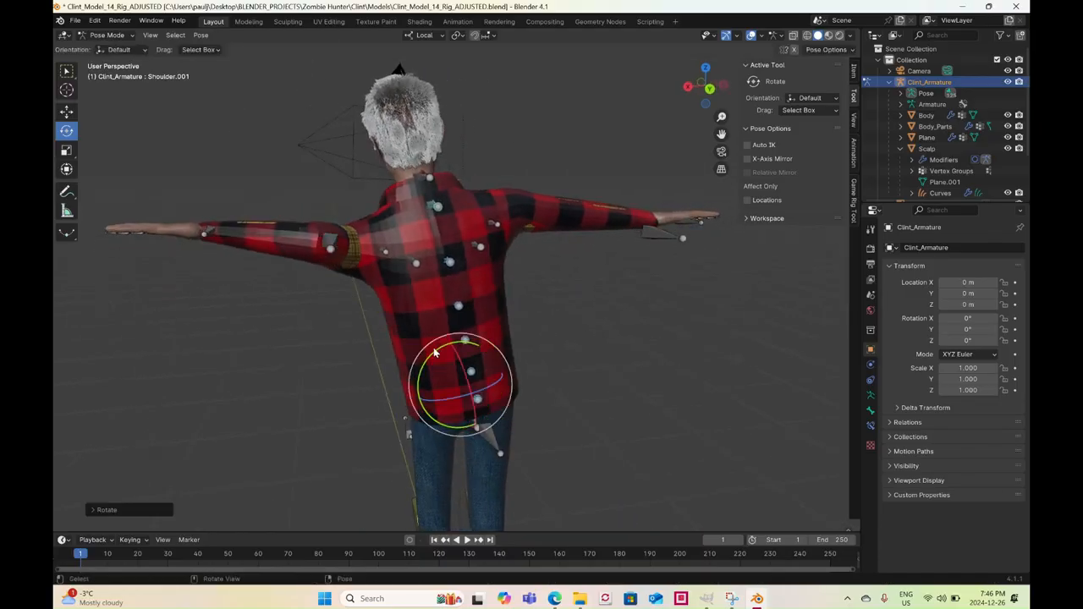
key("ctrl+z")
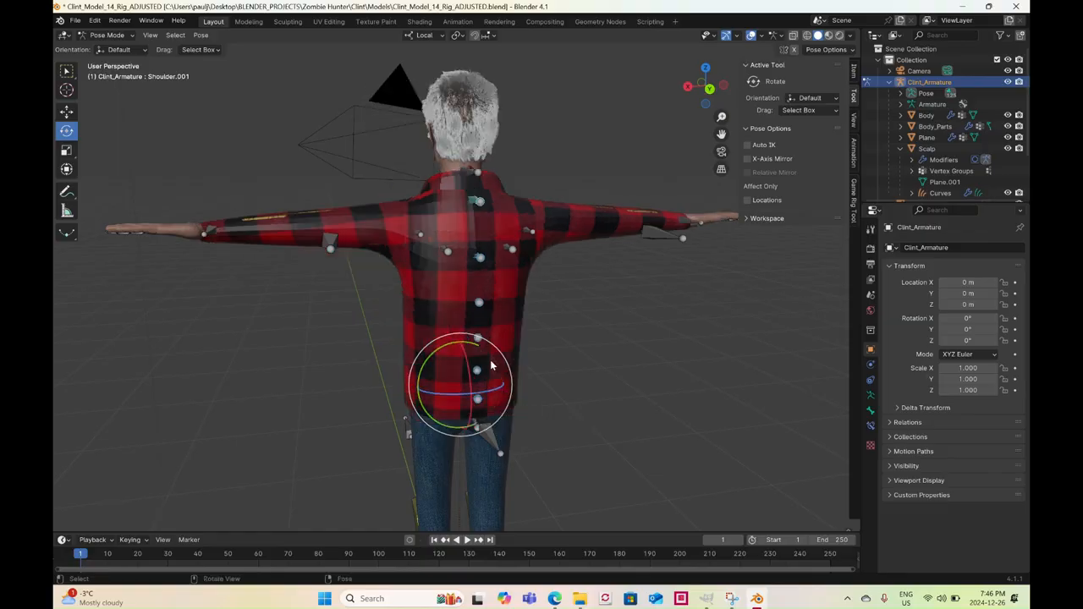
Set the pivot point to Individual Origins, test a strong sideways bend of the spine chain, and return it to the straight pose
key("period")
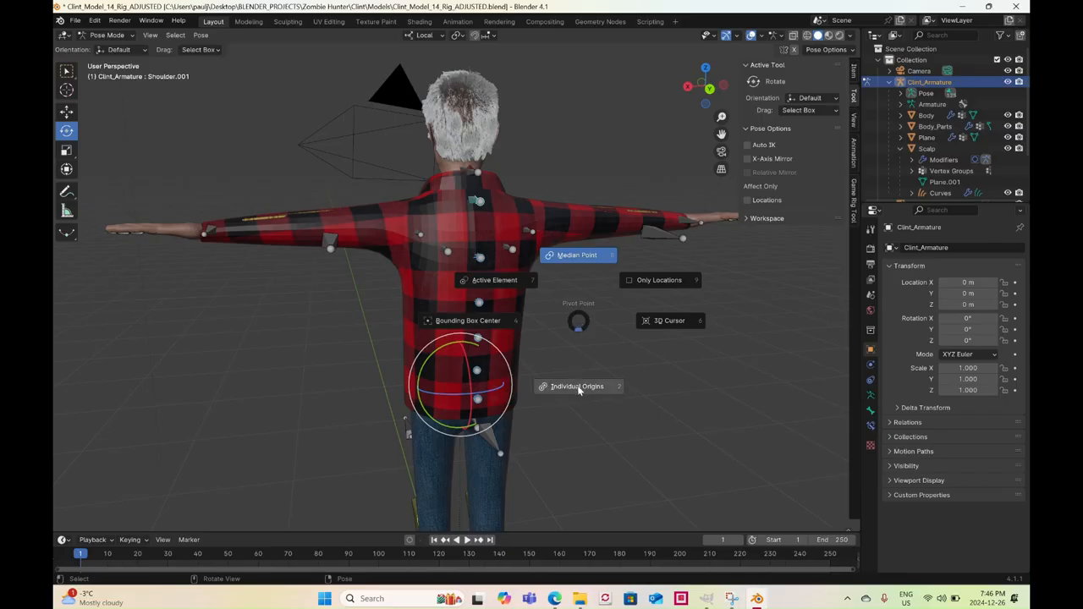
left_click(580, 390)
left_click_drag(431, 356, 254, 211)
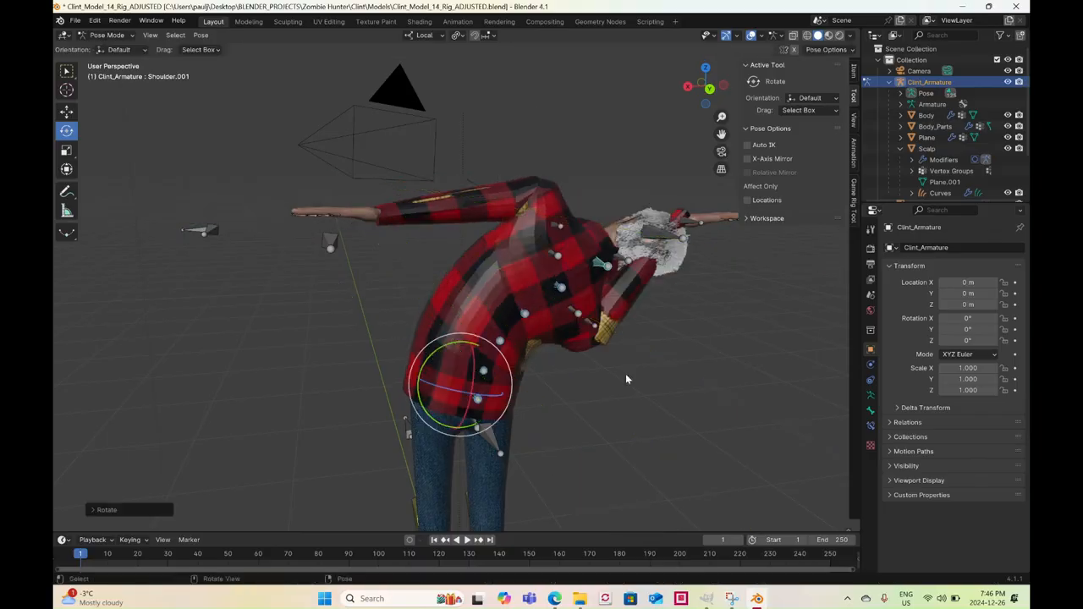
middle_click_drag(625, 373, 494, 324)
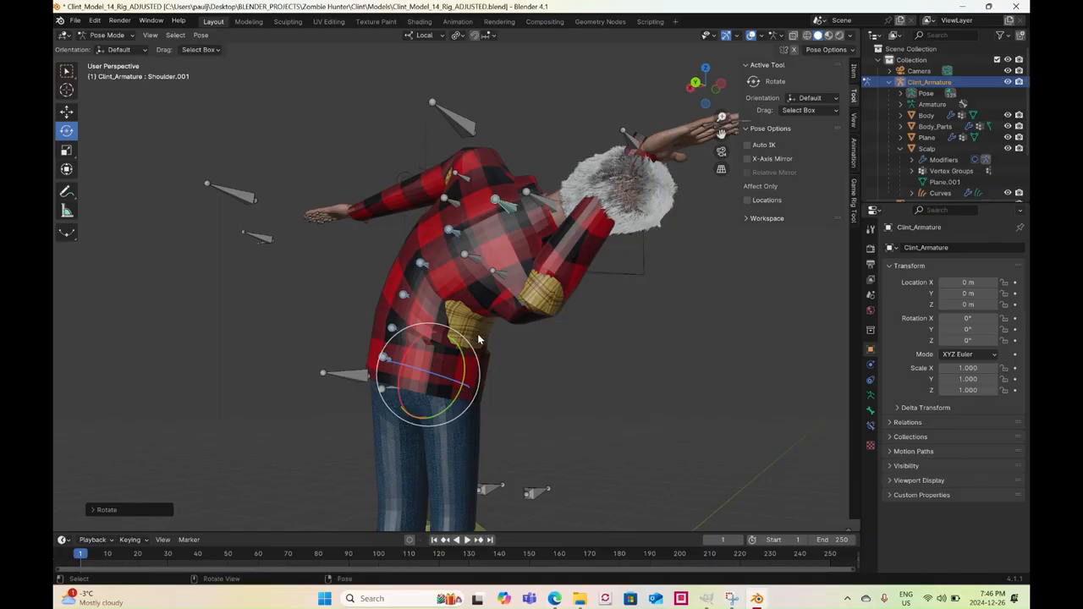
middle_click_drag(477, 334, 619, 291)
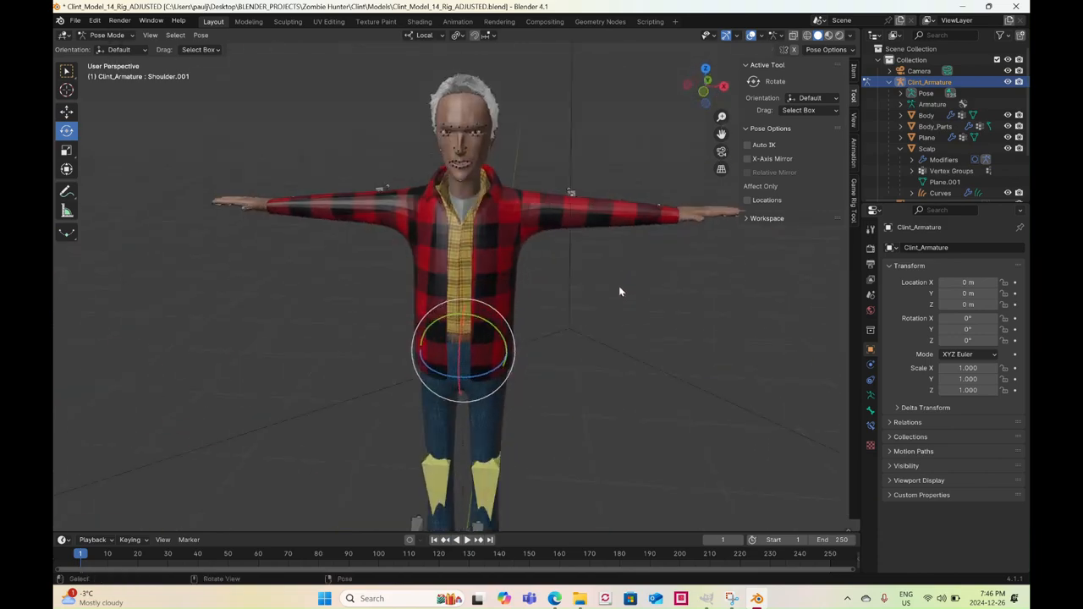
Save the project over the existing Clint_Model_14_Rig_ADJUSTED.blend file
left_click(75, 20)
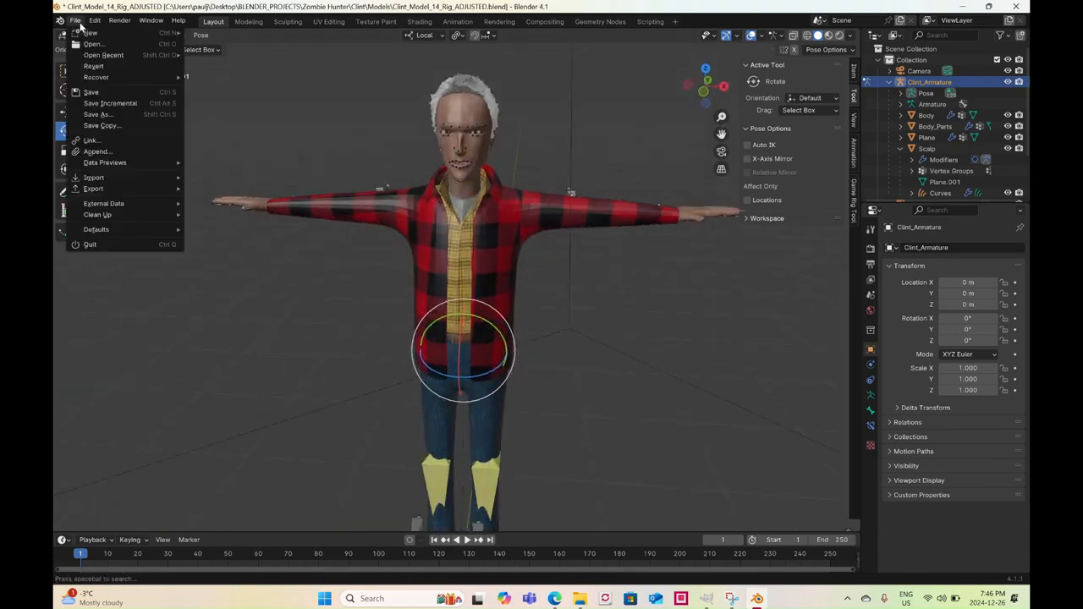
left_click(102, 114)
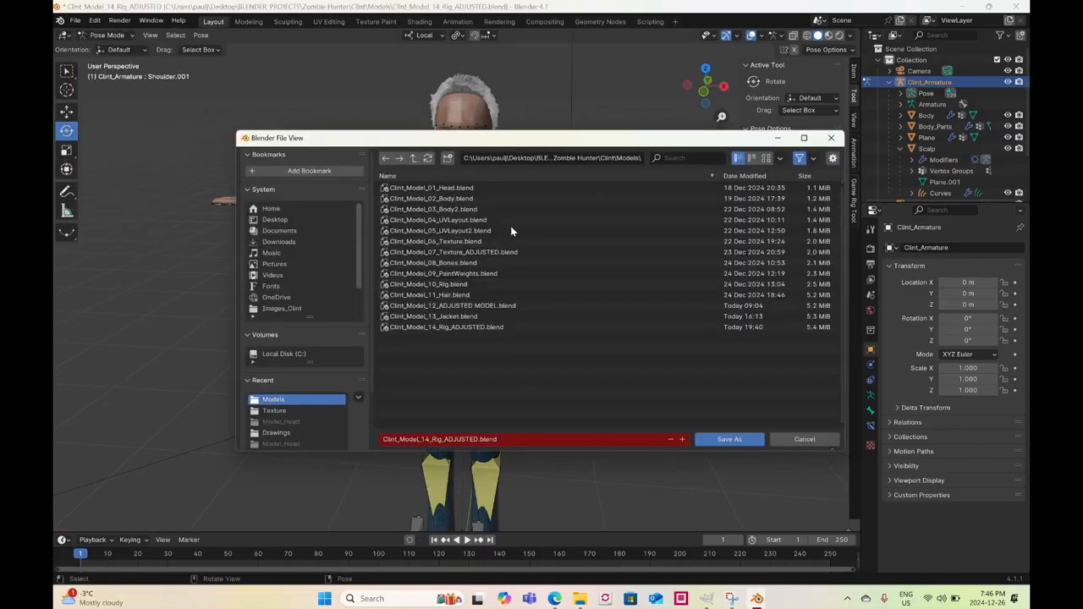
left_click(471, 330)
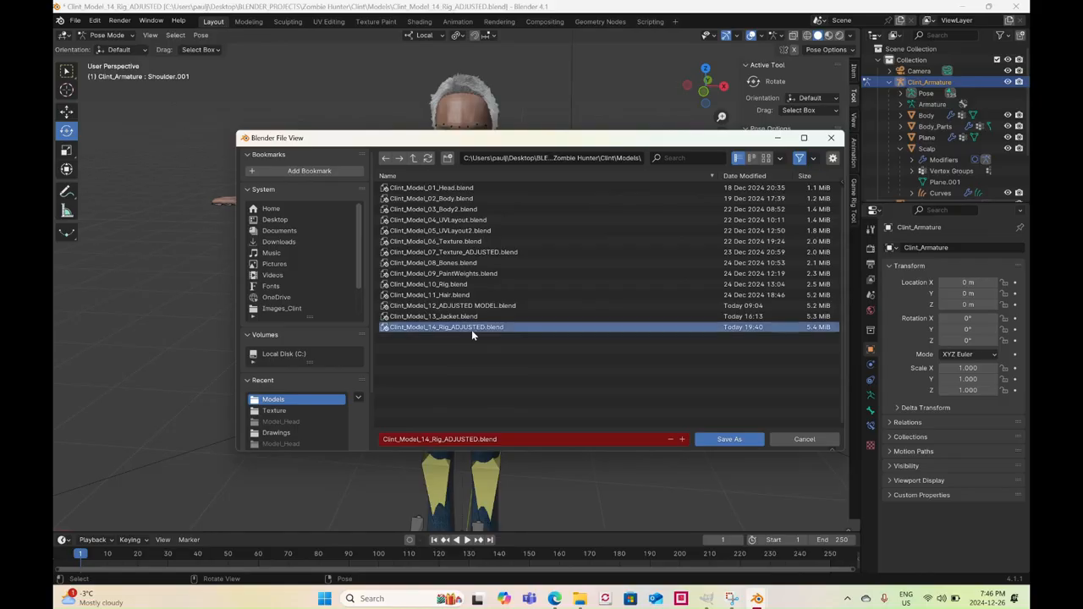
left_click(707, 439)
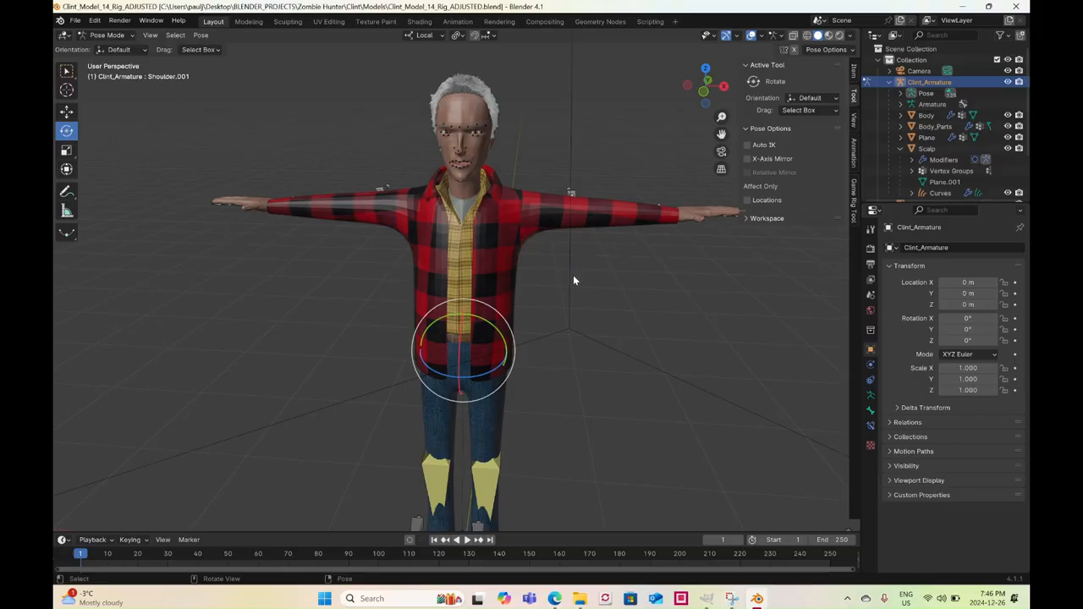
Duplicate the Nose bone of Clint_Armature in Edit Mode and place the copy in front of the chest
scroll(572, 275, "up", 2)
scroll(572, 255, "down", 3)
middle_click_drag(573, 255, 482, 262)
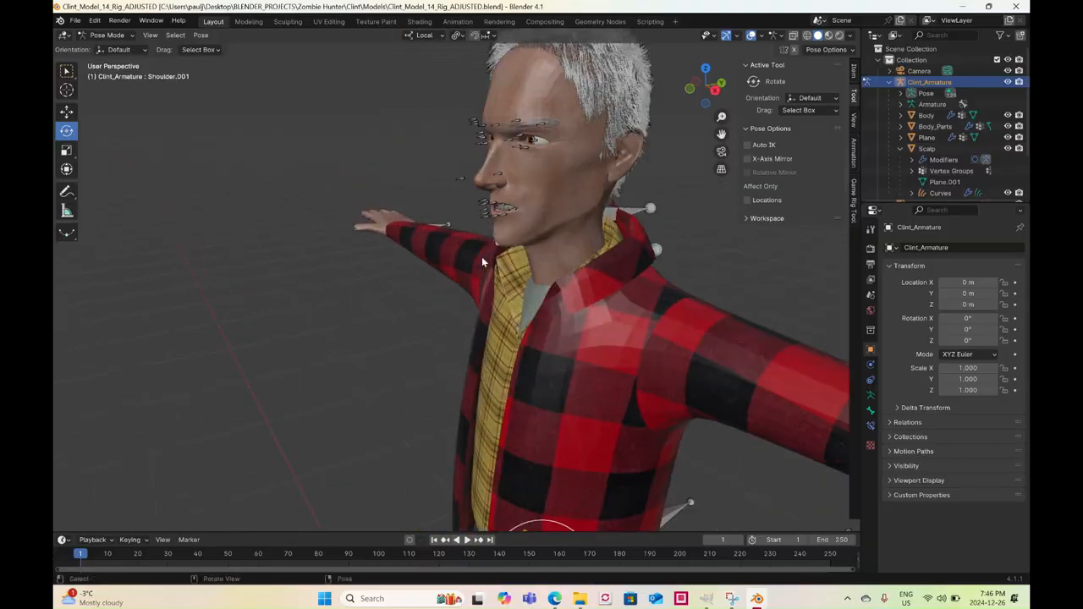
left_click(463, 179)
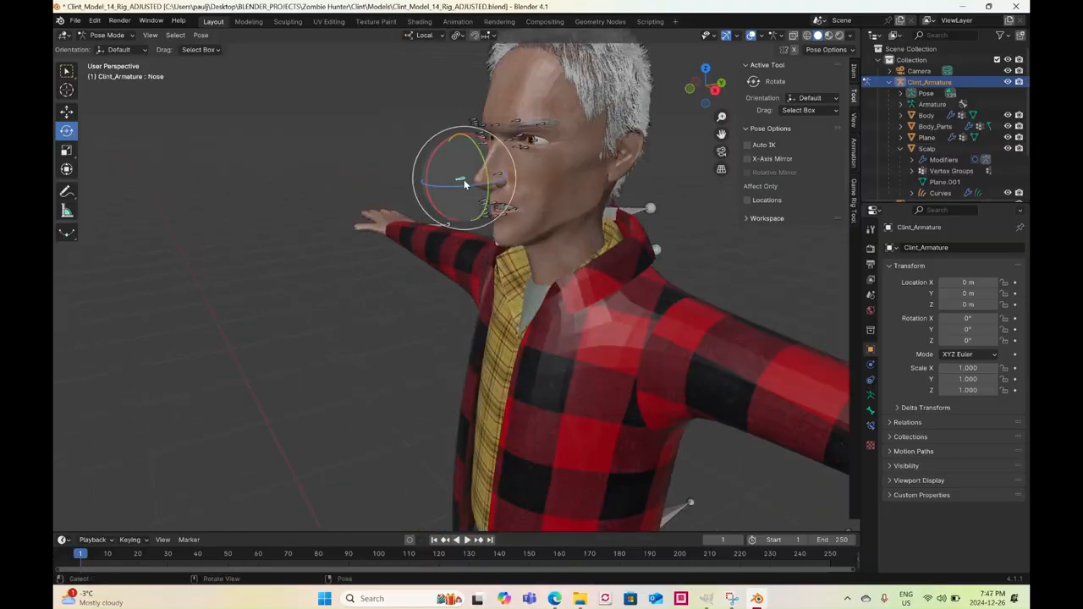
left_click(121, 37)
left_click(109, 60)
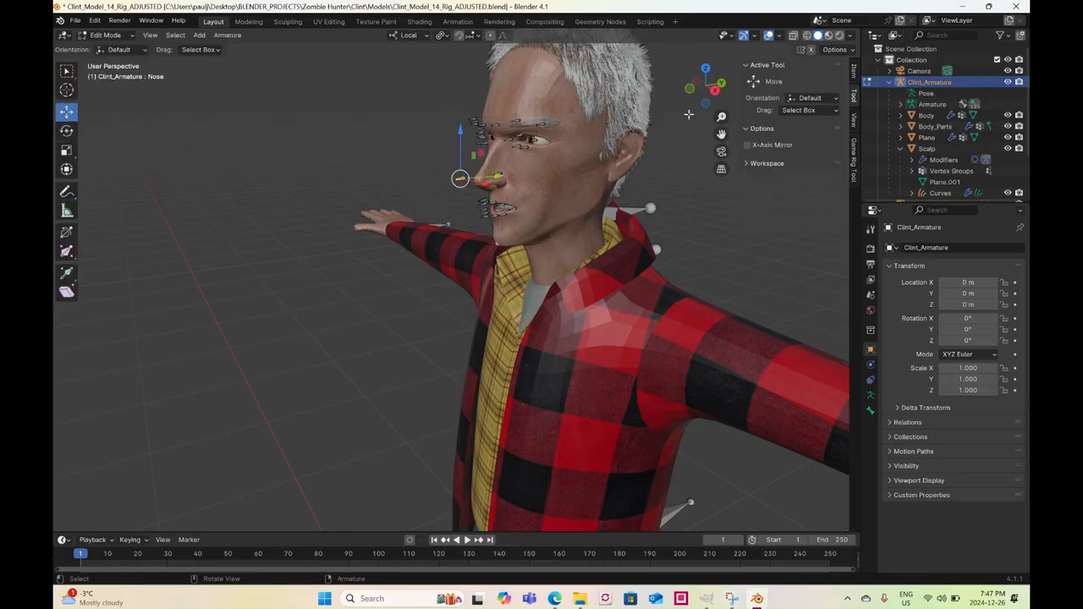
left_click(716, 90)
middle_click_drag(406, 195, 404, 133, "ctrl")
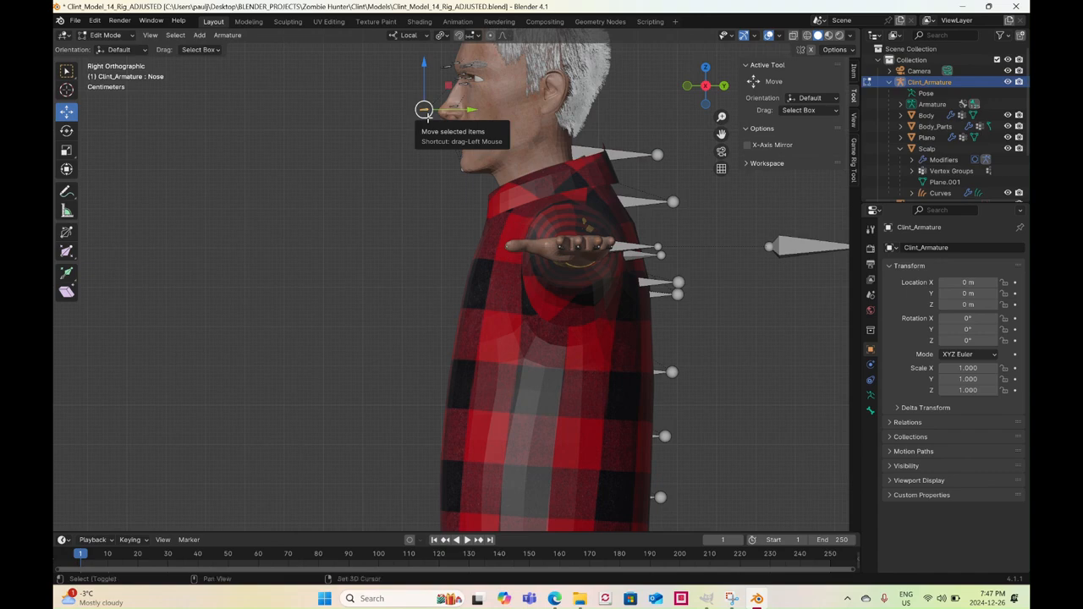
key("shift+d")
left_click(417, 292)
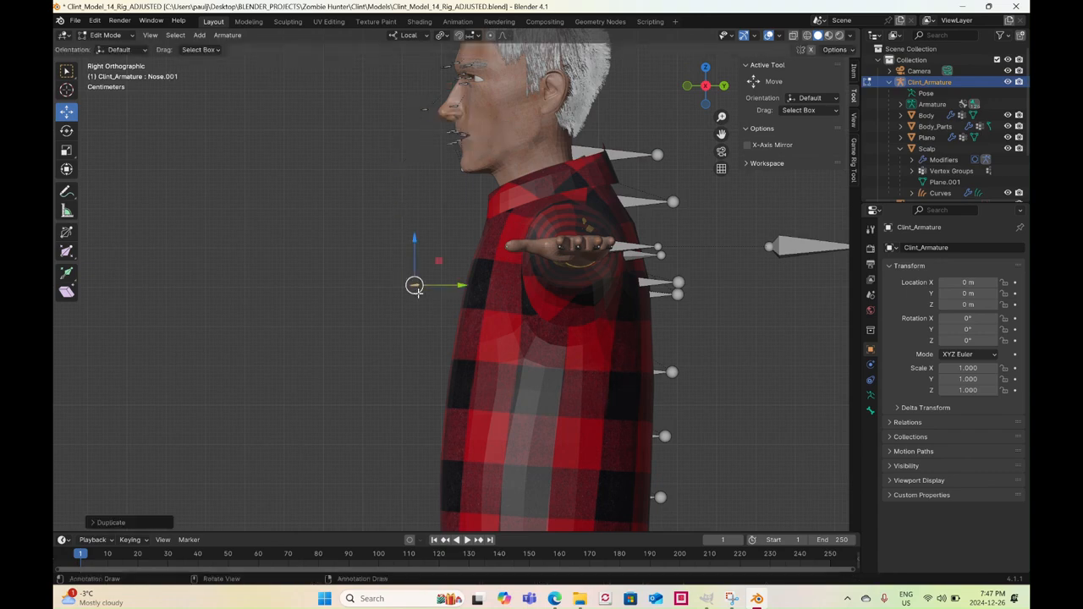
Clear the parent of the duplicated chest bone and lengthen it by moving its front end away from the body
scroll(356, 296, "up", 5)
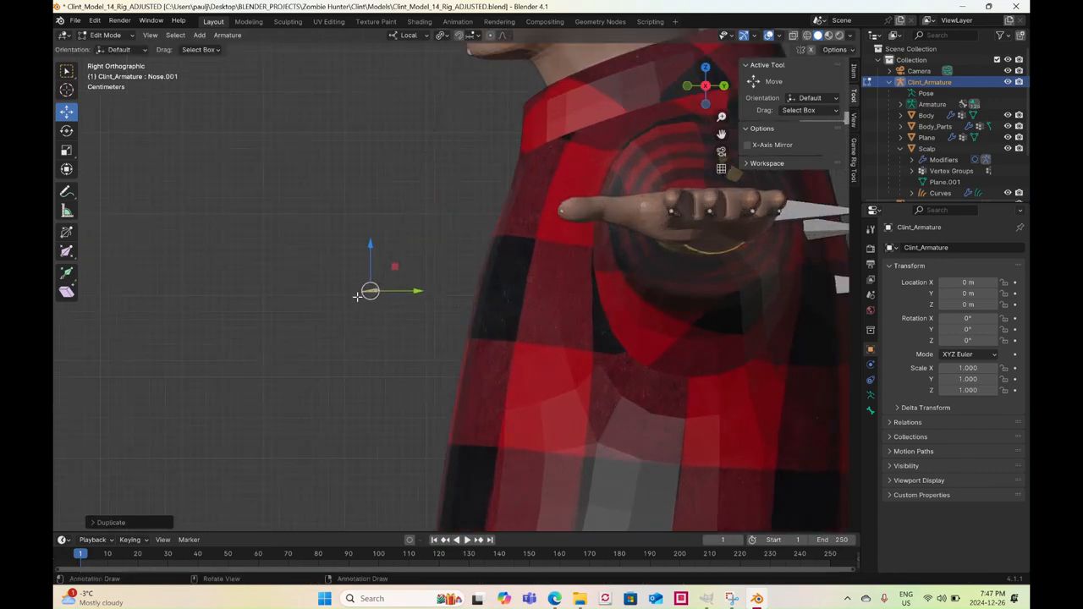
key("alt+p")
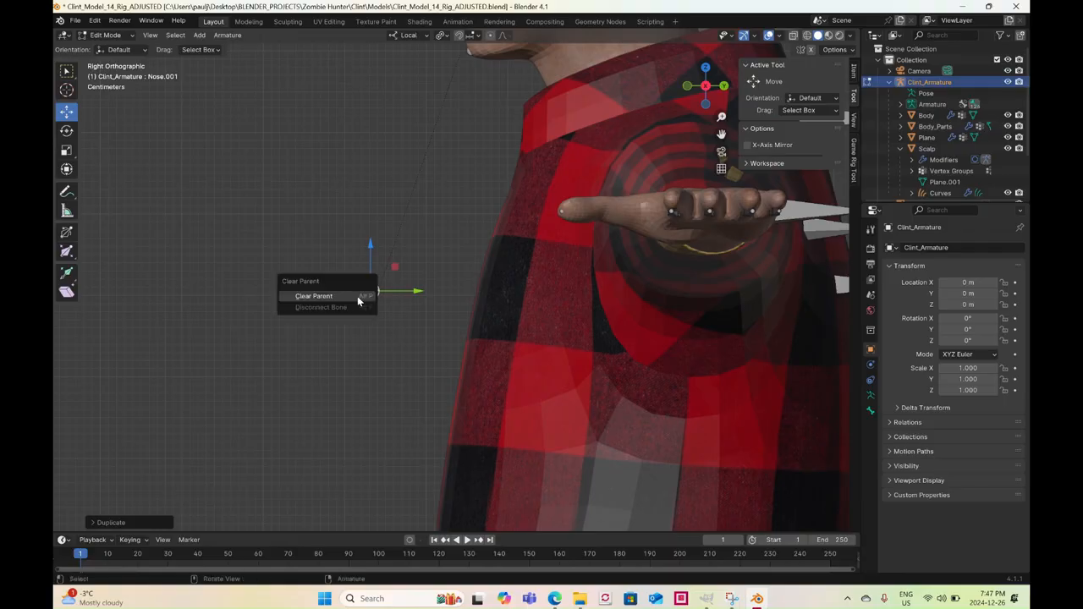
left_click(357, 296)
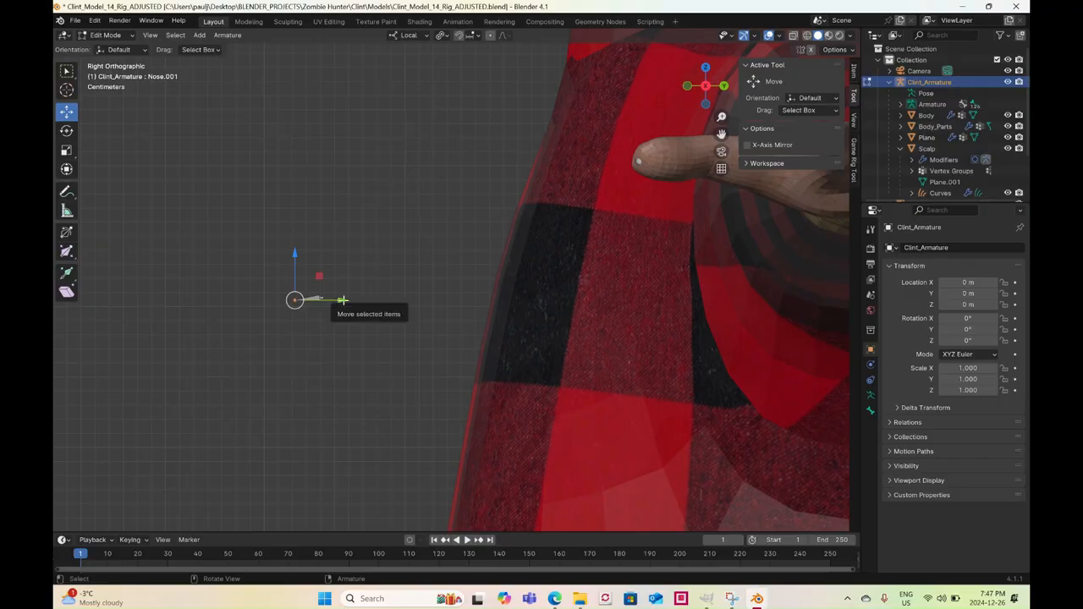
left_click_drag(327, 303, 245, 299)
scroll(466, 316, "down", 7)
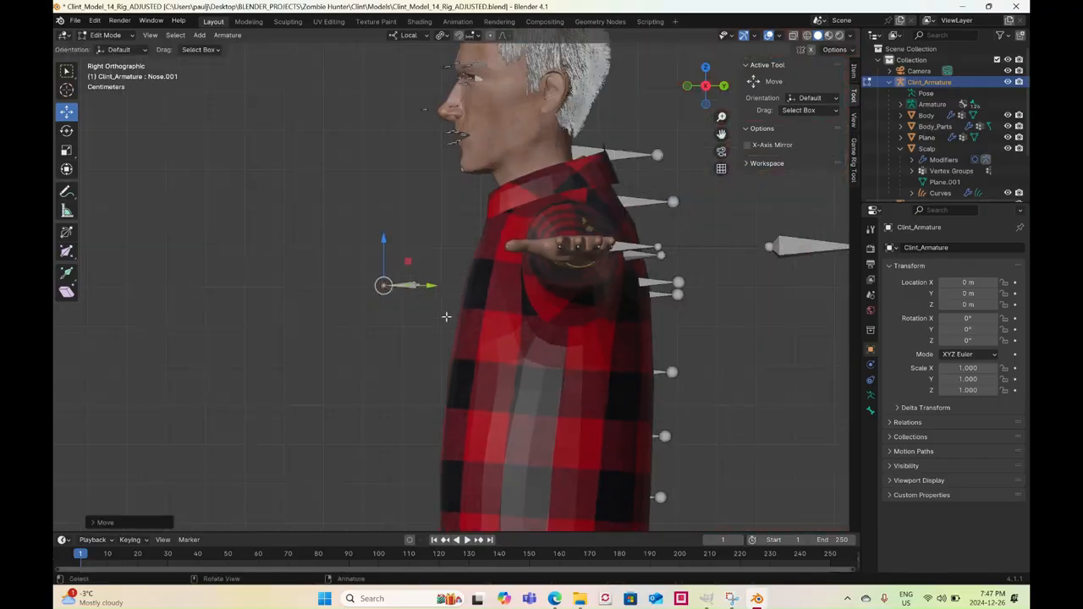
Try moving the front end of the chest bone farther forward, and undo the move
middle_click_drag(446, 316, 483, 337)
scroll(562, 345, "down", 3)
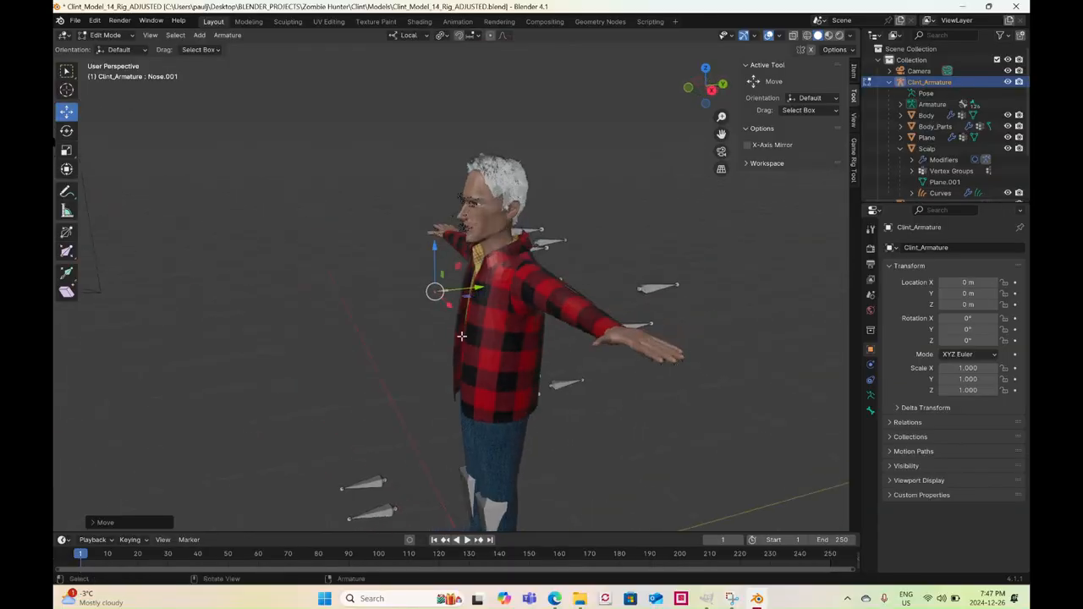
scroll(481, 333, "up", 2)
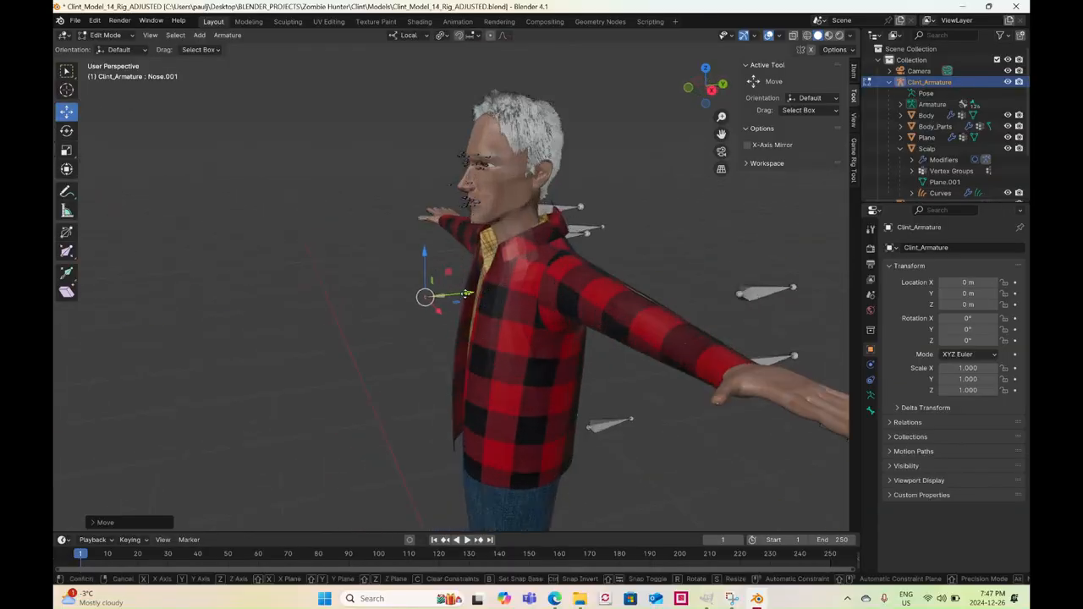
left_click_drag(463, 302, 440, 299)
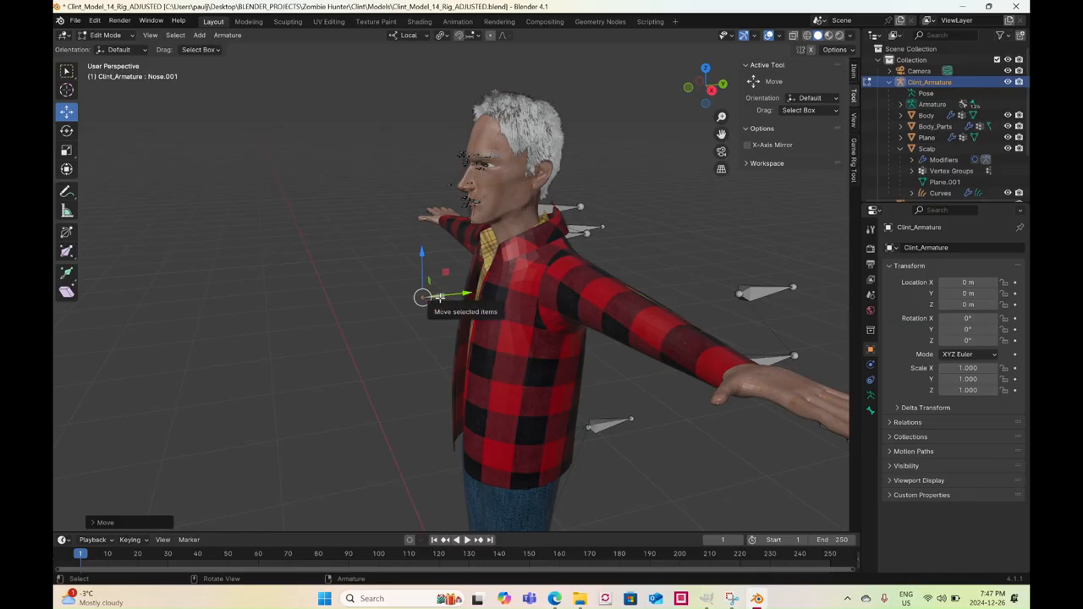
key("ctrl+z")
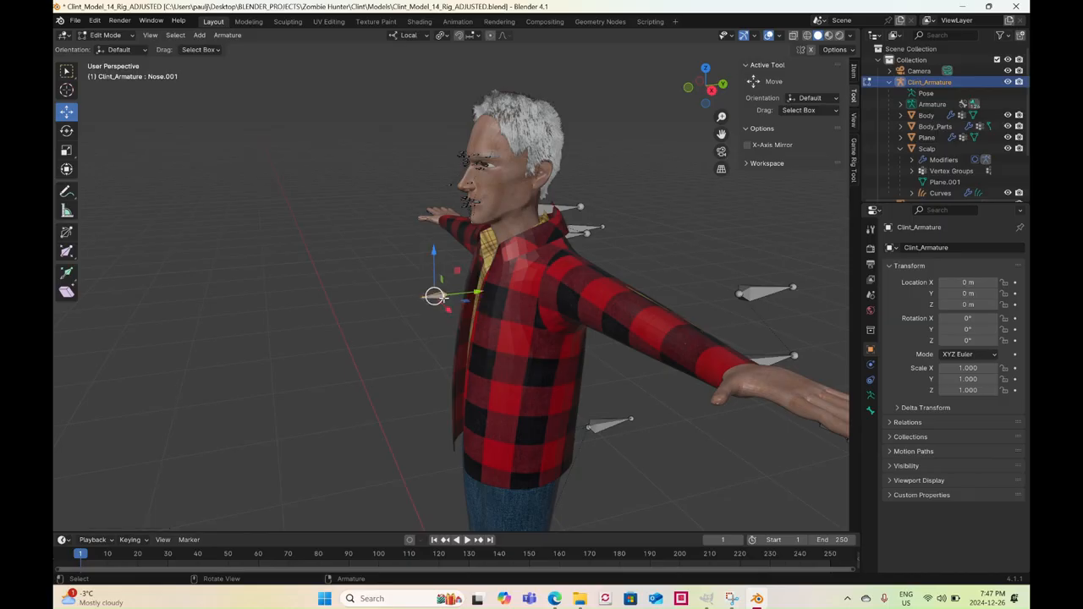
Duplicate the chest control bone in the right side view and place the copy in front of the lower jacket
left_click(710, 92)
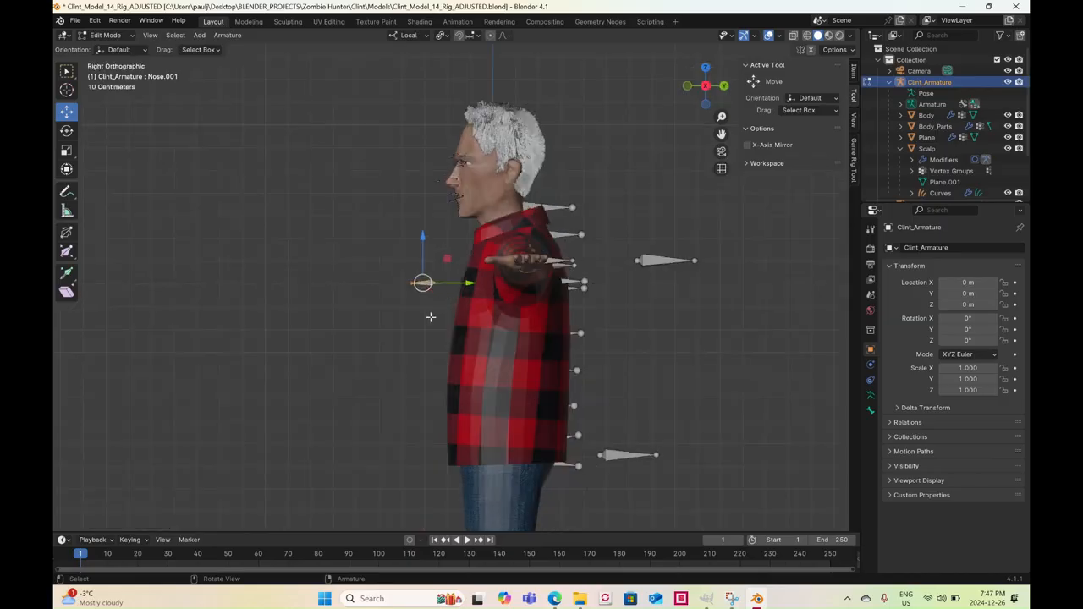
key("shift")
key("shift+d")
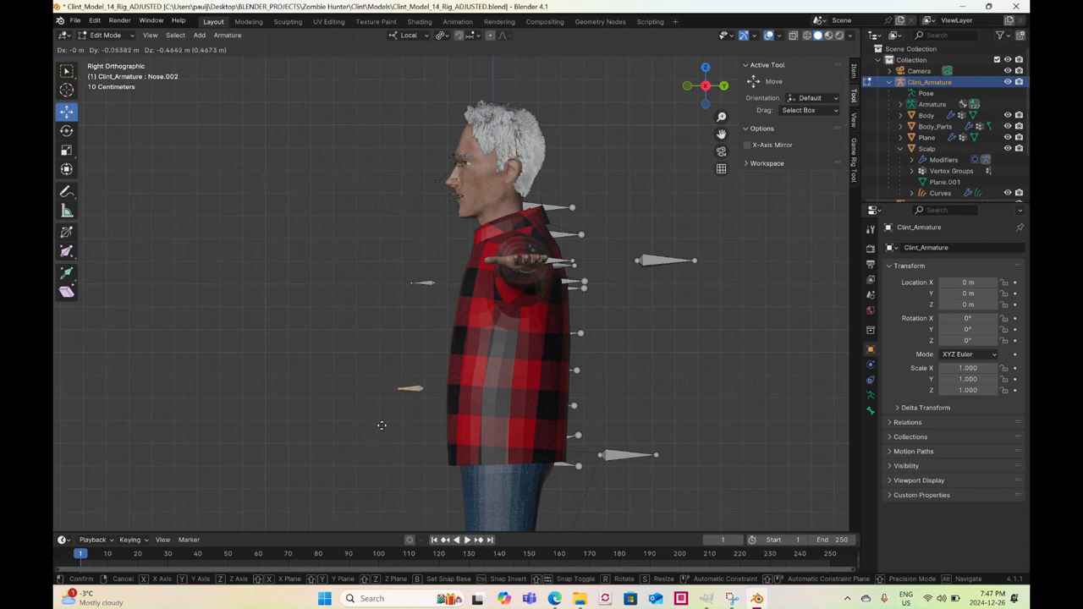
left_click(381, 422)
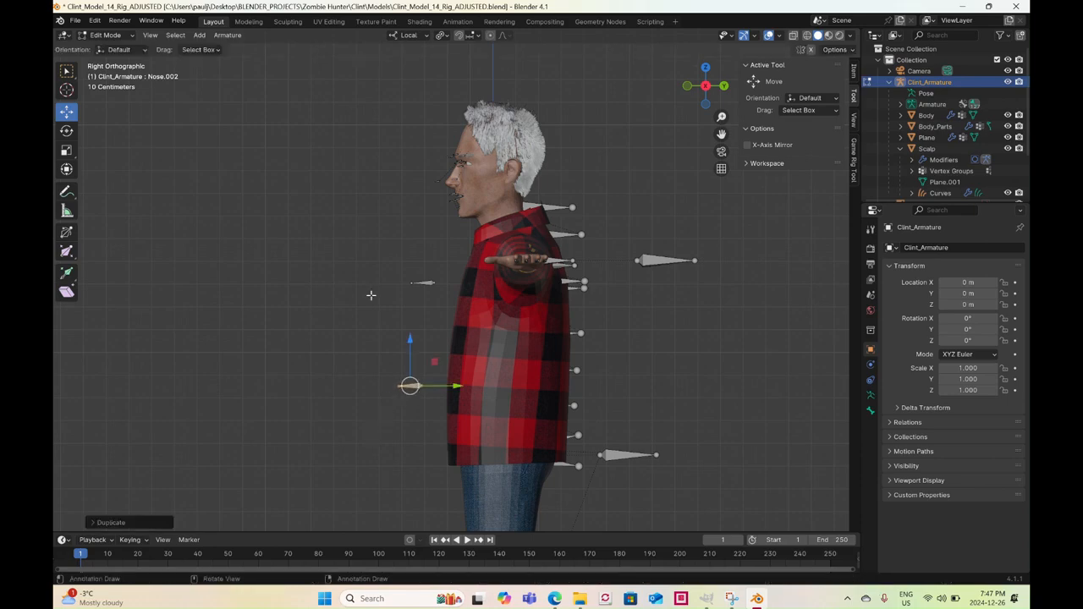
Select both bones in front of the jacket and duplicate them to behind the back
left_click_drag(357, 263, 421, 404)
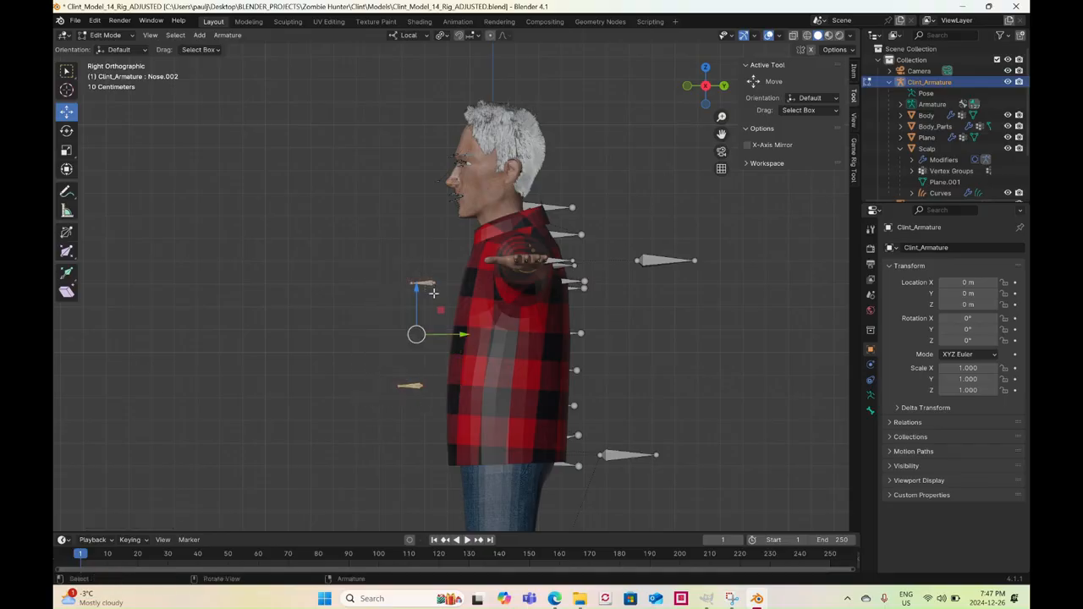
key("shift+d")
left_click(654, 299)
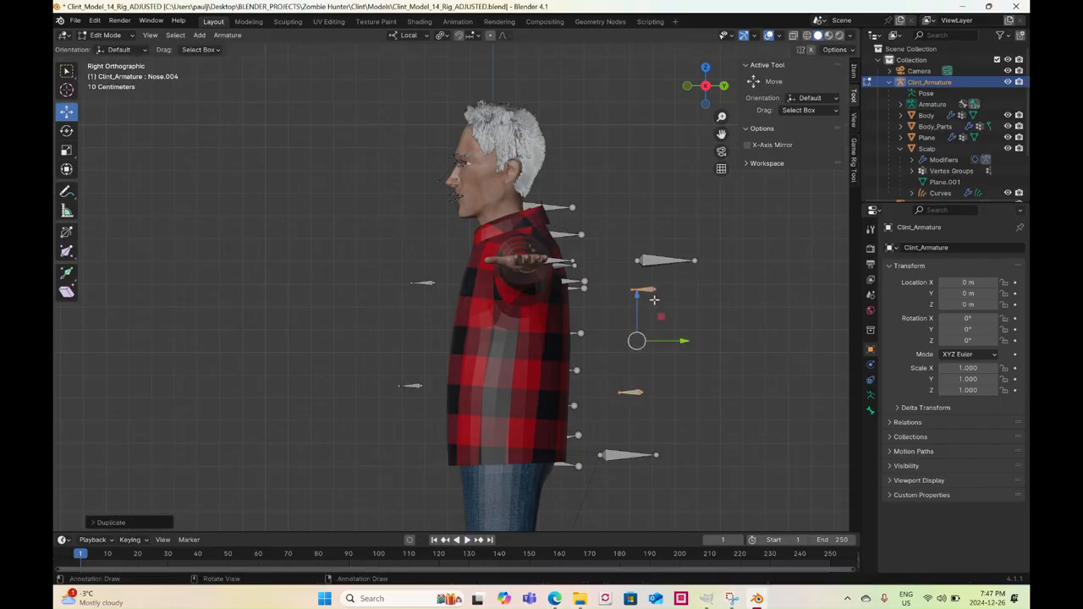
Reverse the two small bones behind the back by moving each one's end nearest the body past its other end
left_click(658, 309)
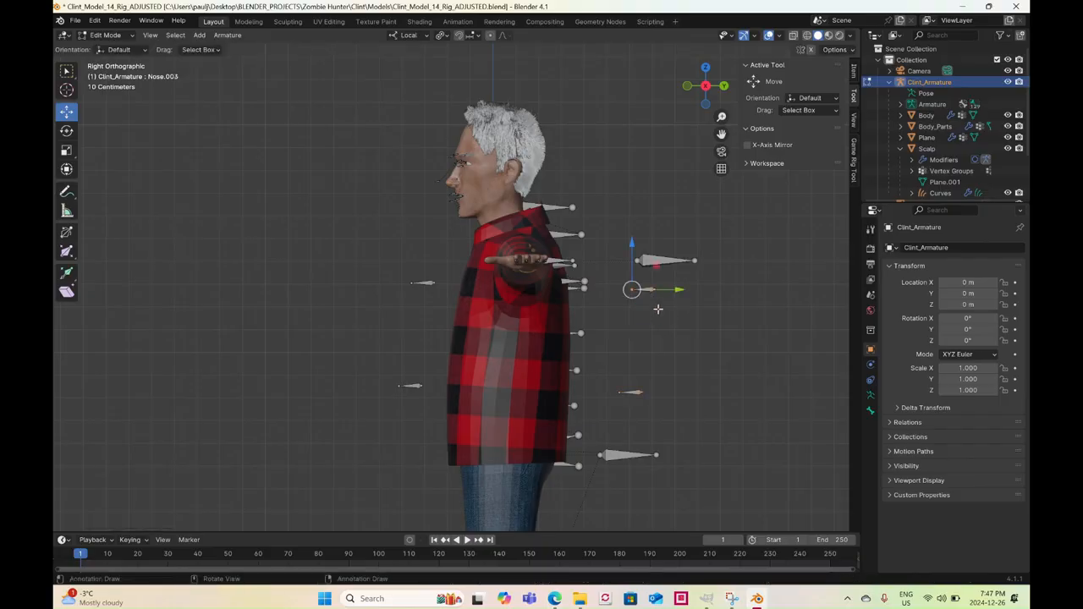
left_click_drag(681, 299, 735, 299)
left_click(628, 391)
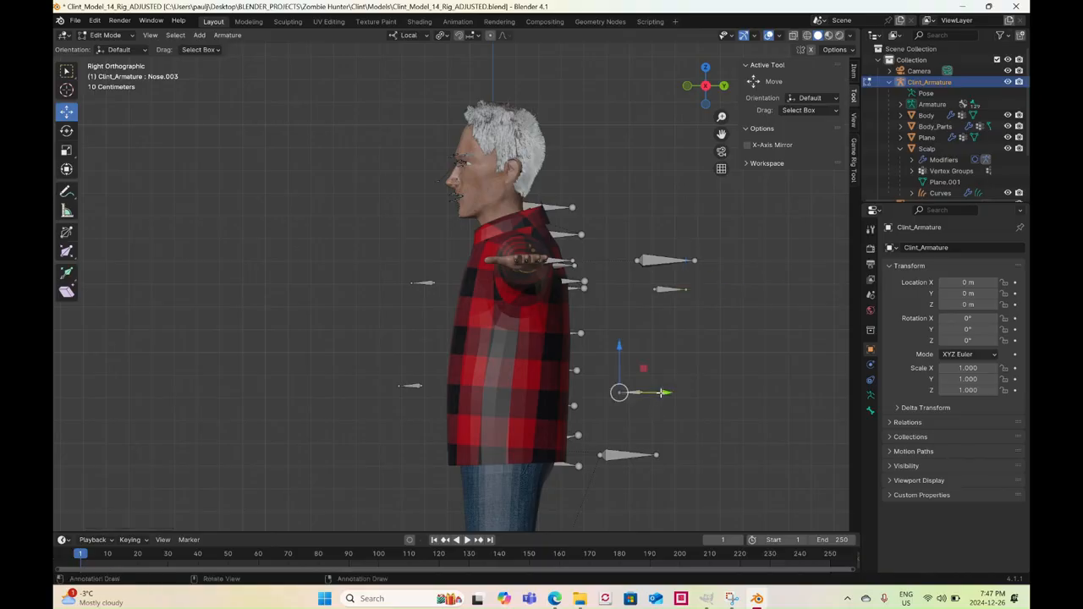
left_click_drag(661, 392, 725, 392)
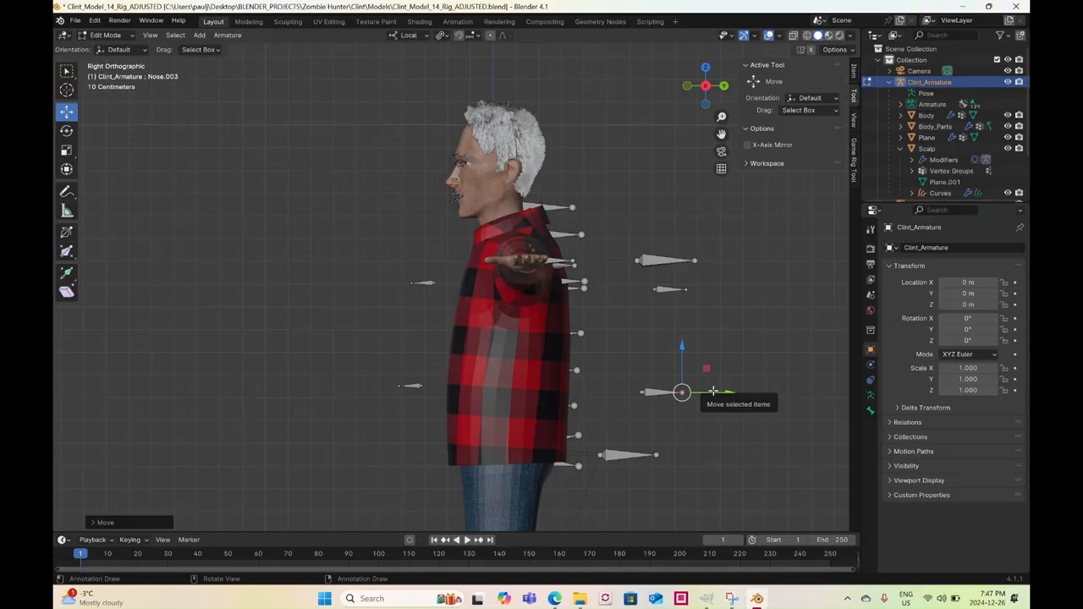
Select both reversed bones behind the back and move them closer to the jacket
left_click_drag(640, 289, 681, 411)
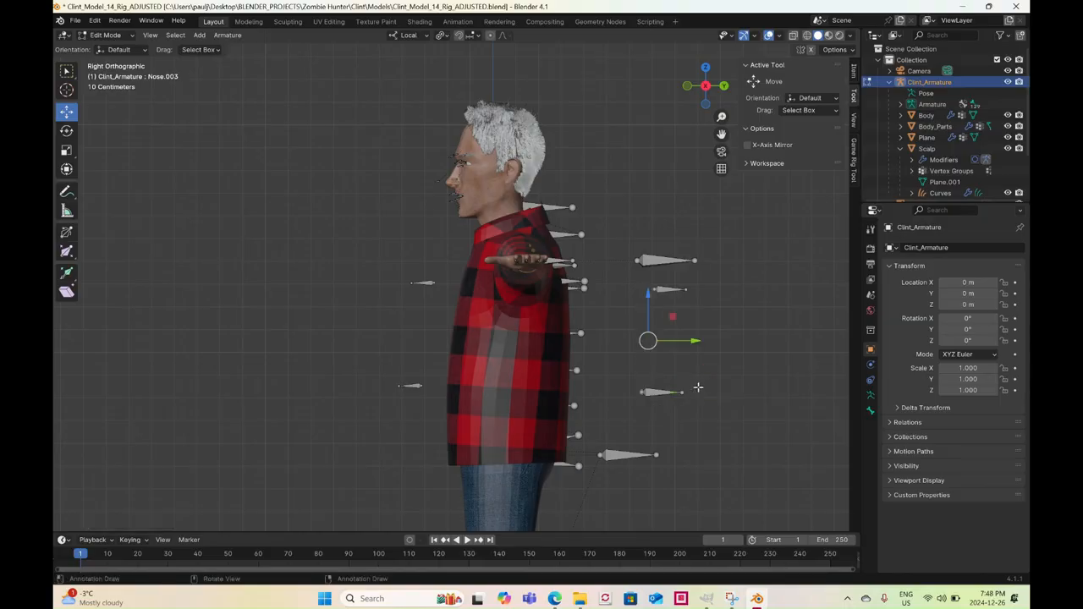
left_click(673, 292, "shift")
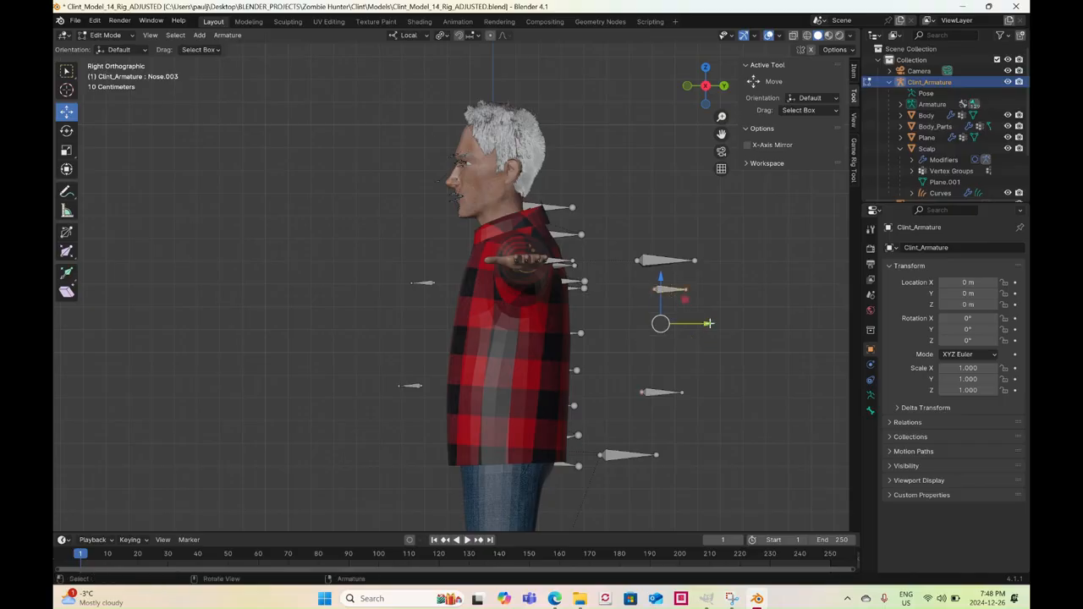
left_click_drag(708, 325, 691, 328)
key("ctrl+z")
left_click(666, 393, "shift")
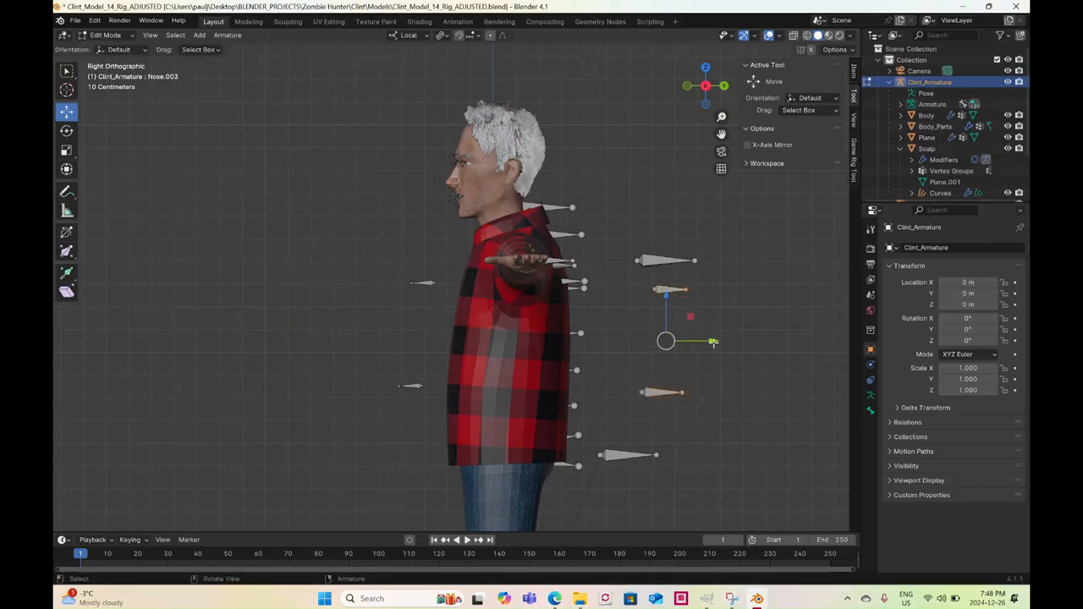
left_click_drag(713, 342, 673, 345)
Duplicate the two back bones to the side of the torso beneath the arm, and lower the upper copy
mouse_move(669, 347)
middle_mouse_down()
mouse_move(590, 362)
mouse_move(682, 350)
middle_mouse_up()
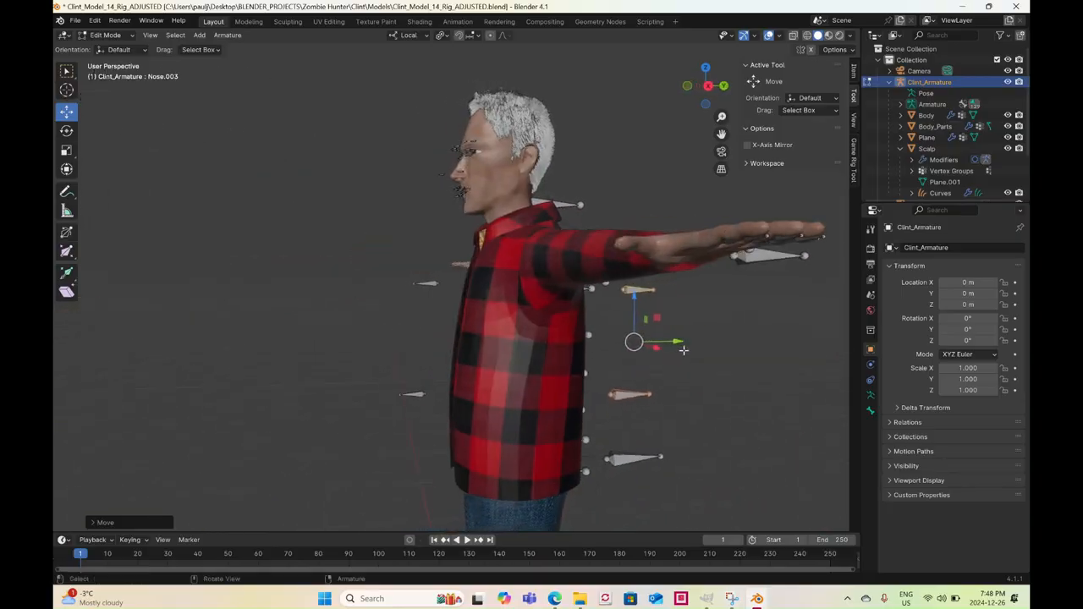
key("shift")
key("shift+d")
right_click(691, 374)
left_click(705, 67)
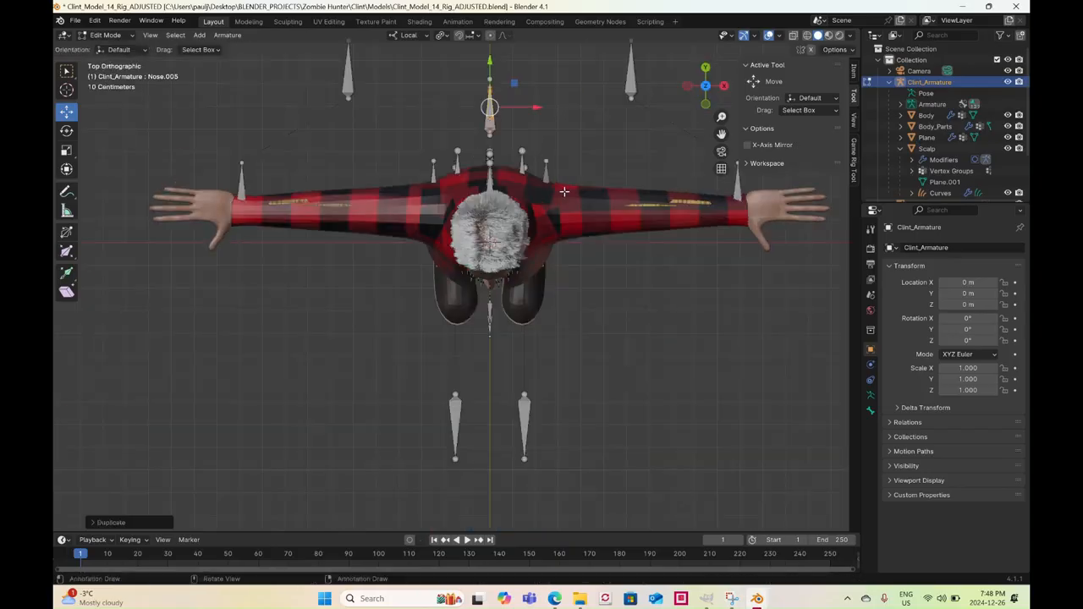
left_click_drag(489, 108, 597, 200)
middle_click_drag(597, 200, 558, 198)
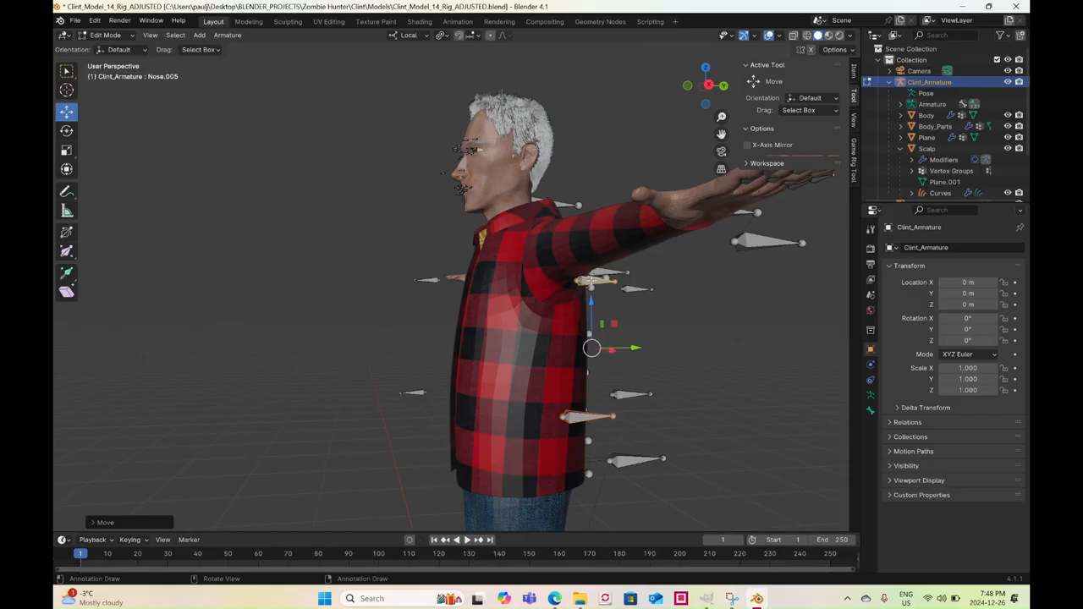
left_click(595, 281)
left_click_drag(596, 233, 596, 276)
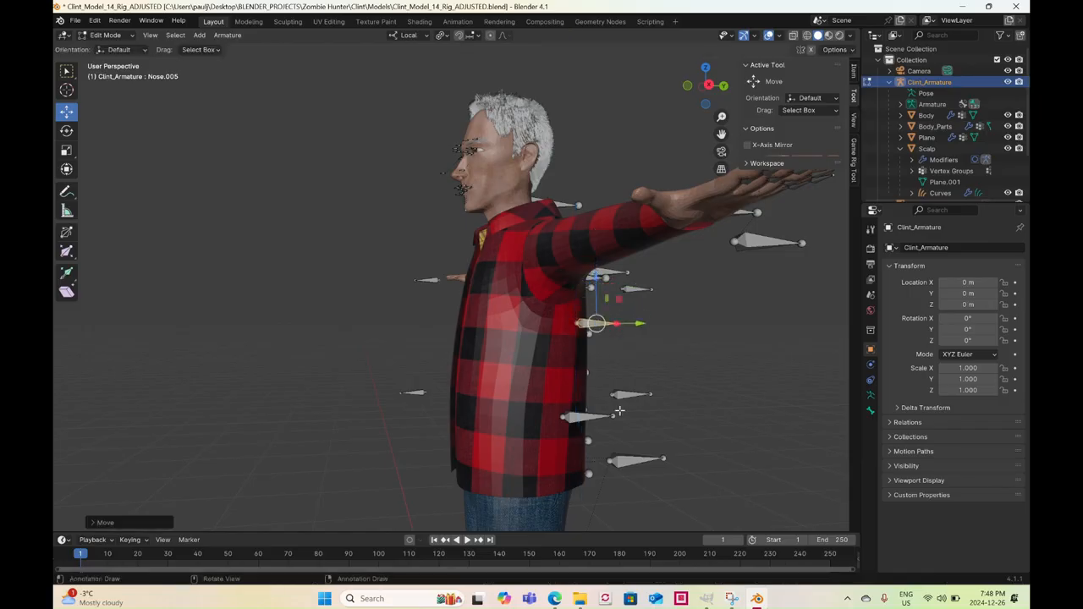
Select the free ends of both side bones and, in a wireframe top view, move them so both bones point outward from the torso
key("e")
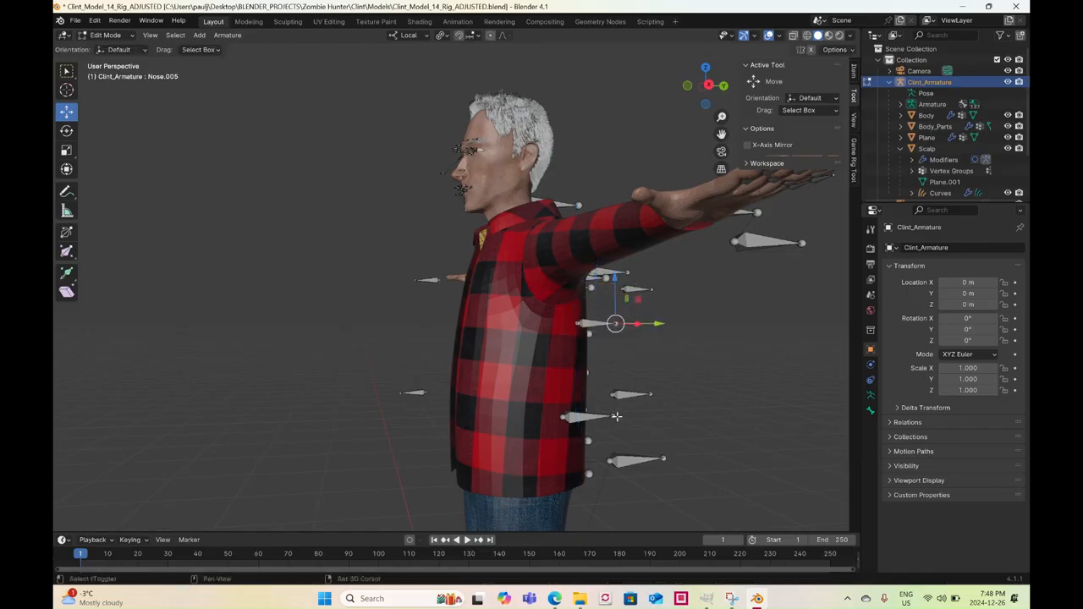
left_click(613, 415, "shift")
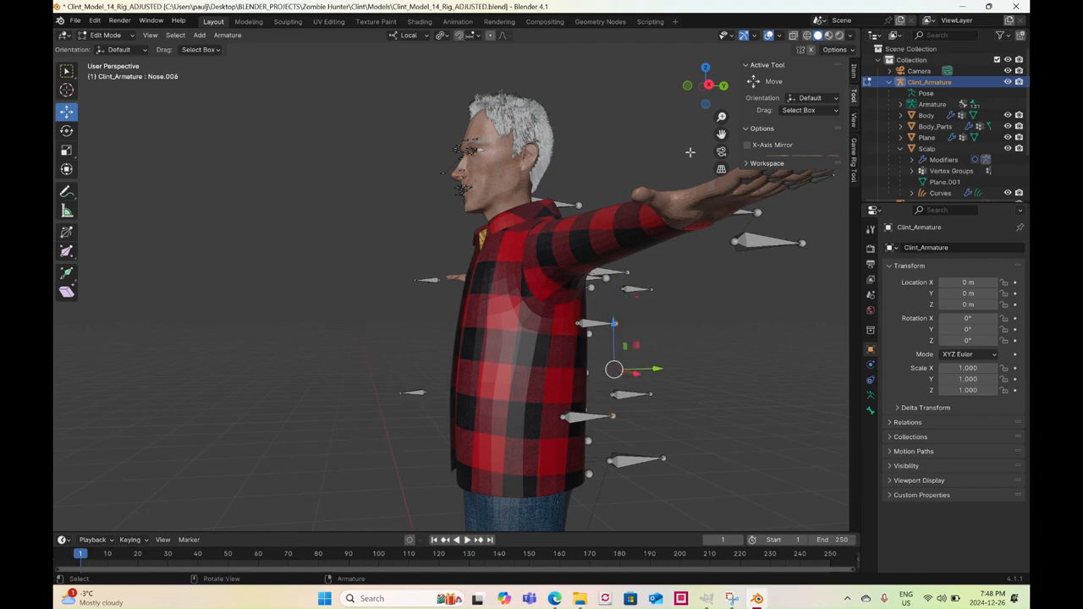
left_click(704, 70)
scroll(508, 279, "down", 2)
key("z")
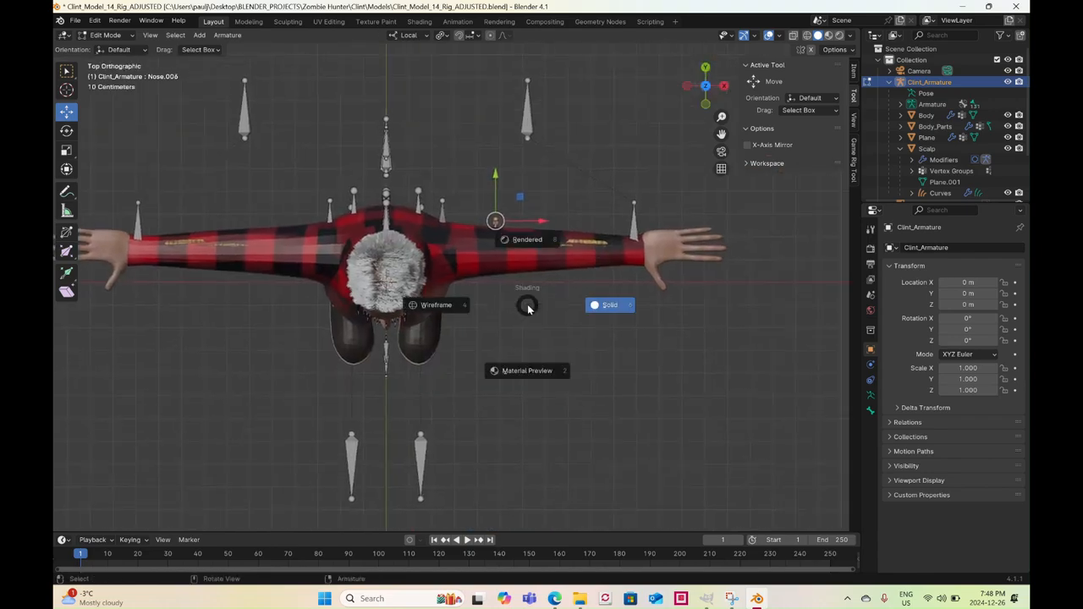
left_click(449, 311)
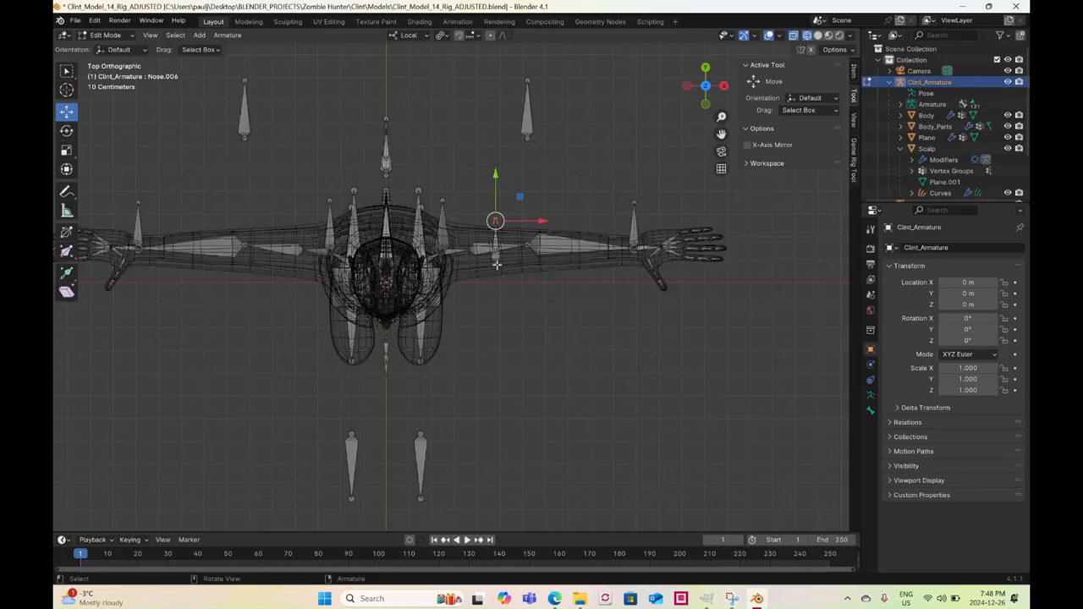
scroll(499, 262, "up", 3)
mouse_move(524, 178)
left_mouse_down()
mouse_move(565, 218)
mouse_move(568, 248)
left_mouse_up()
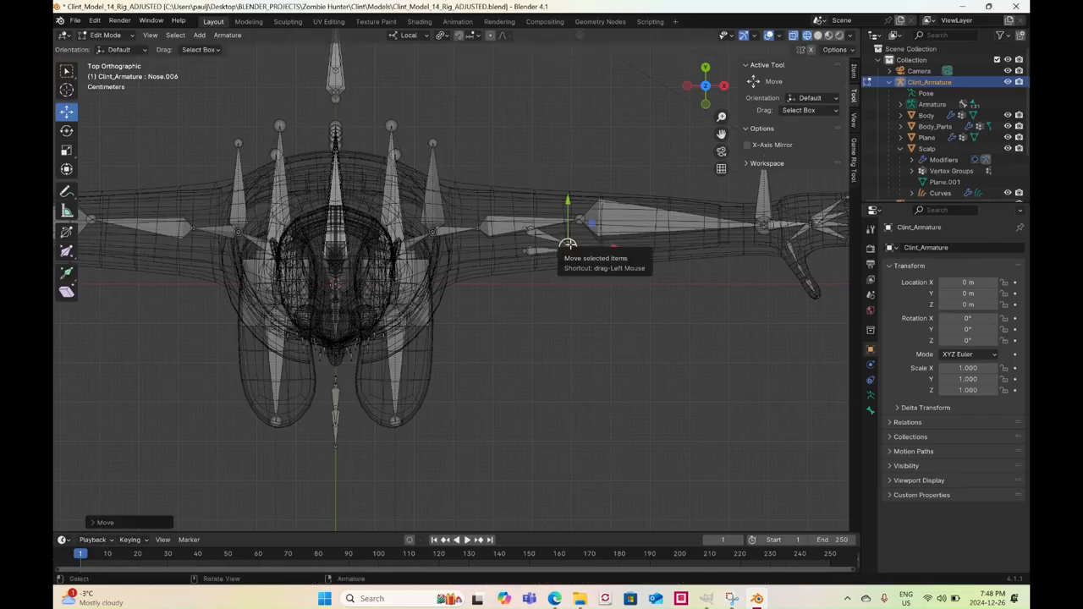
Straighten the upper side bone by moving its outer end backward, and shift the lower side bone back in line with it
left_click(570, 245)
left_click_drag(567, 201, 567, 182)
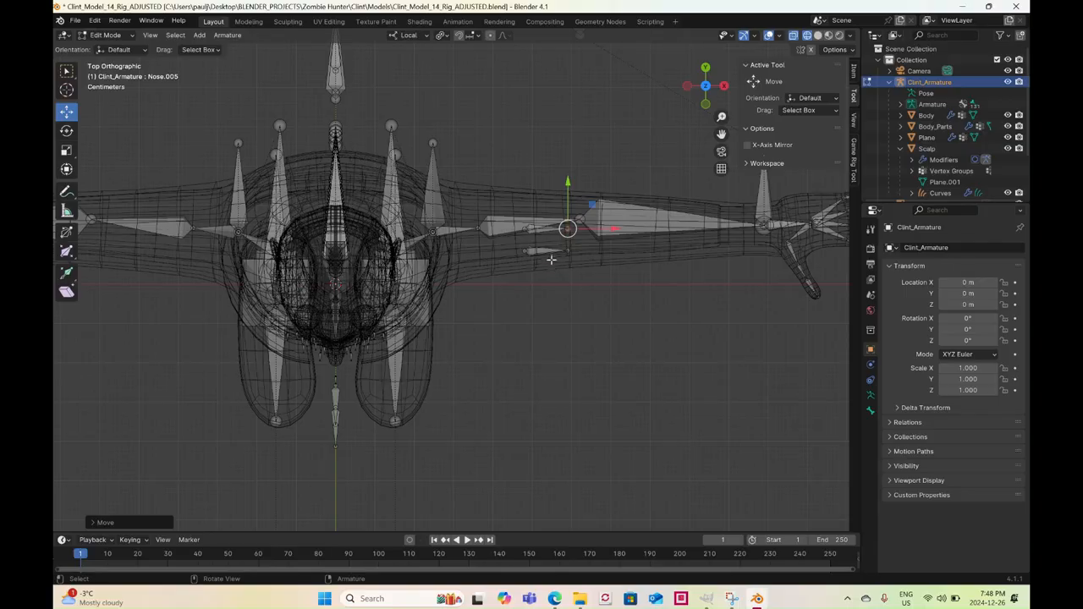
left_click(565, 192)
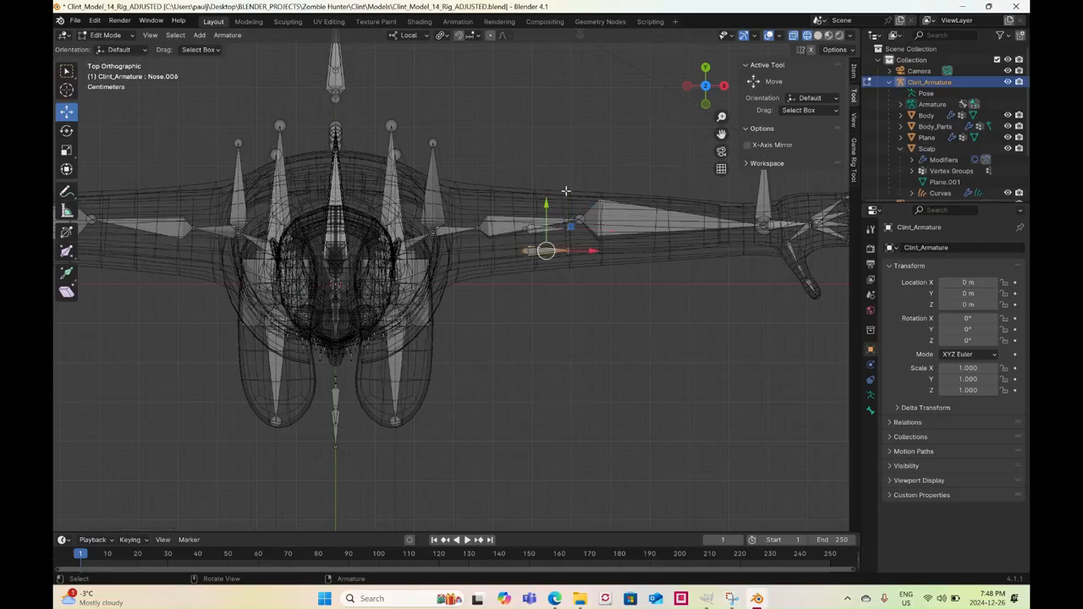
left_click_drag(552, 213, 548, 184)
Select both side bones, move them closer to the torso and lower them slightly
middle_click_drag(548, 183, 507, 245)
left_click_drag(490, 310, 529, 425)
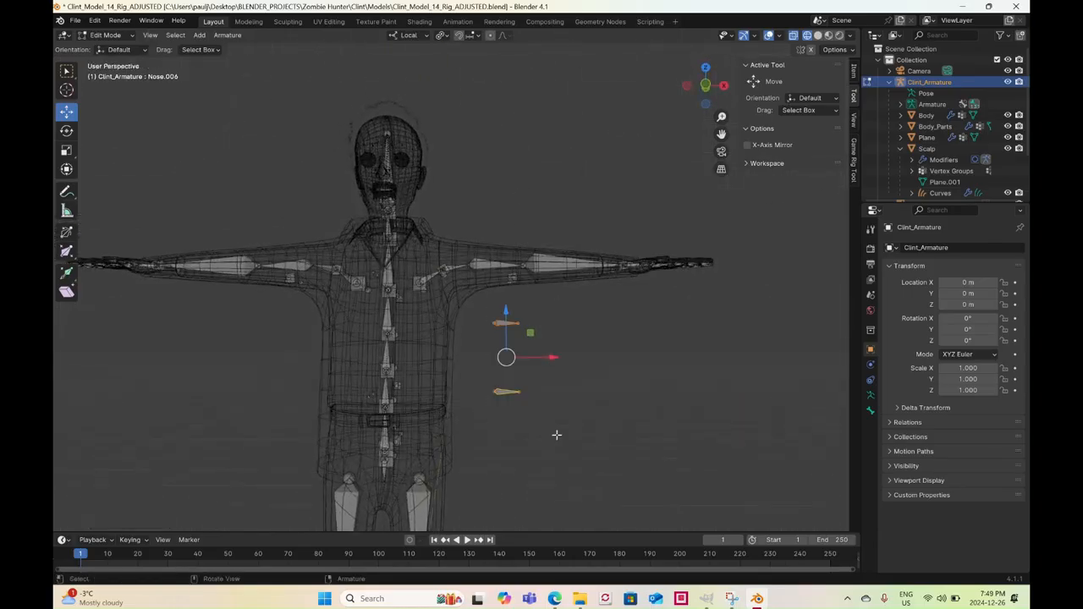
mouse_move(556, 435)
middle_mouse_down()
mouse_move(470, 436)
mouse_move(541, 435)
mouse_move(544, 417)
middle_mouse_up()
left_click_drag(558, 359, 543, 359)
left_click_drag(495, 312, 497, 319)
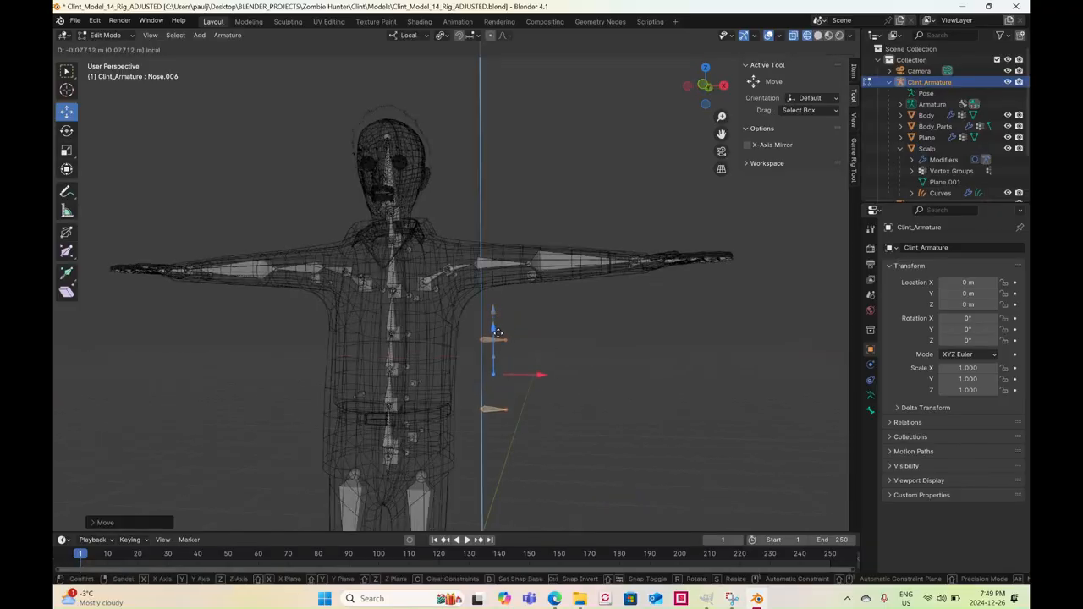
left_click(495, 328)
Select both side bones again in front view and bring them nearer to the side of the jacket
left_click(724, 85)
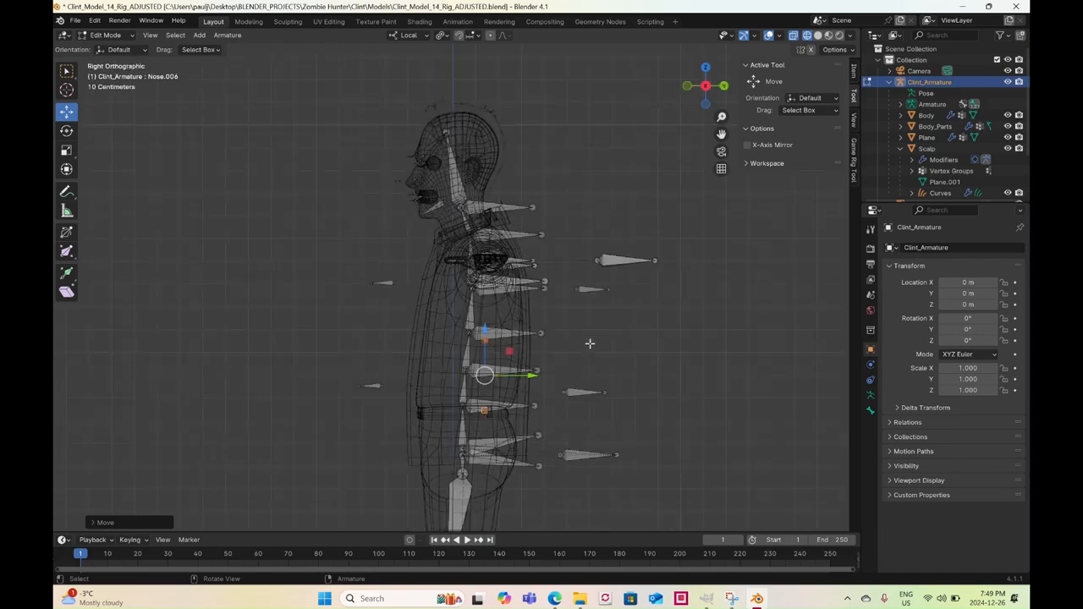
middle_click_drag(578, 409, 681, 304, "shift")
scroll(538, 283, "down", 4)
middle_click_drag(537, 283, 532, 322)
scroll(529, 286, "up", 6)
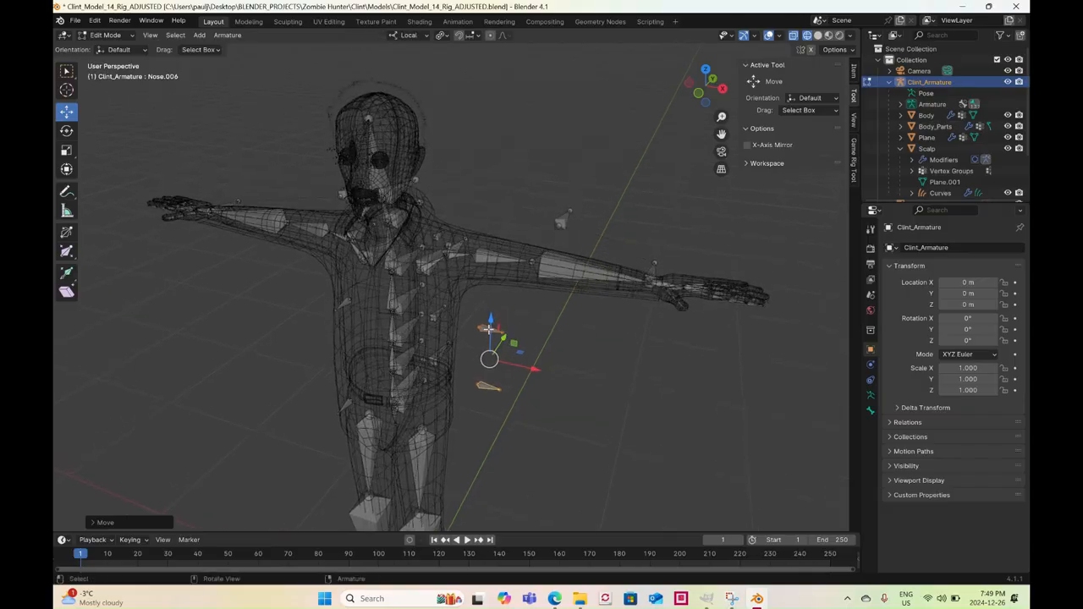
left_click(488, 329)
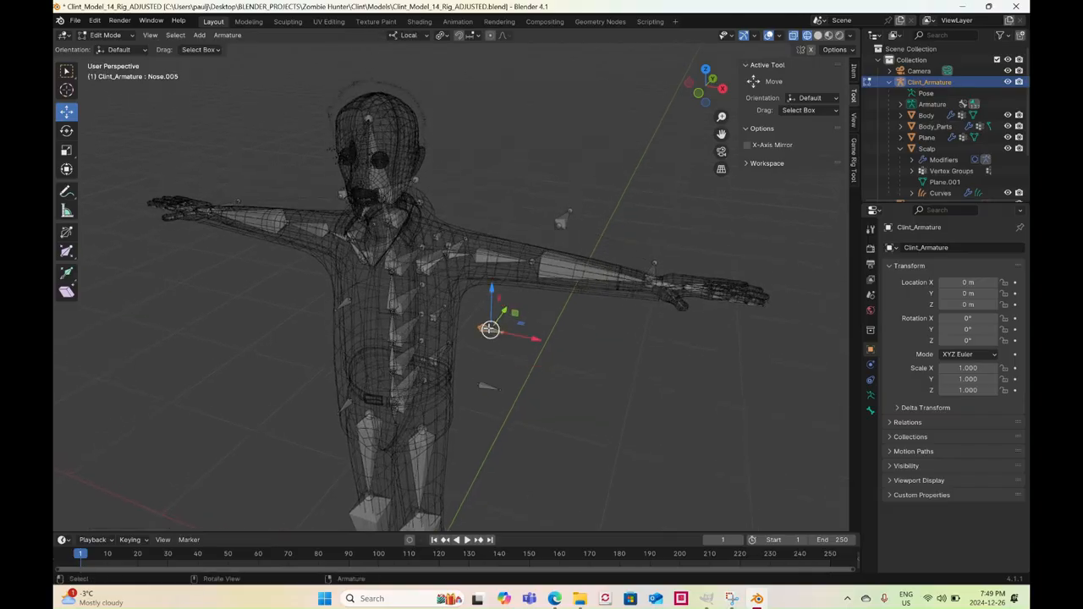
left_click(697, 93)
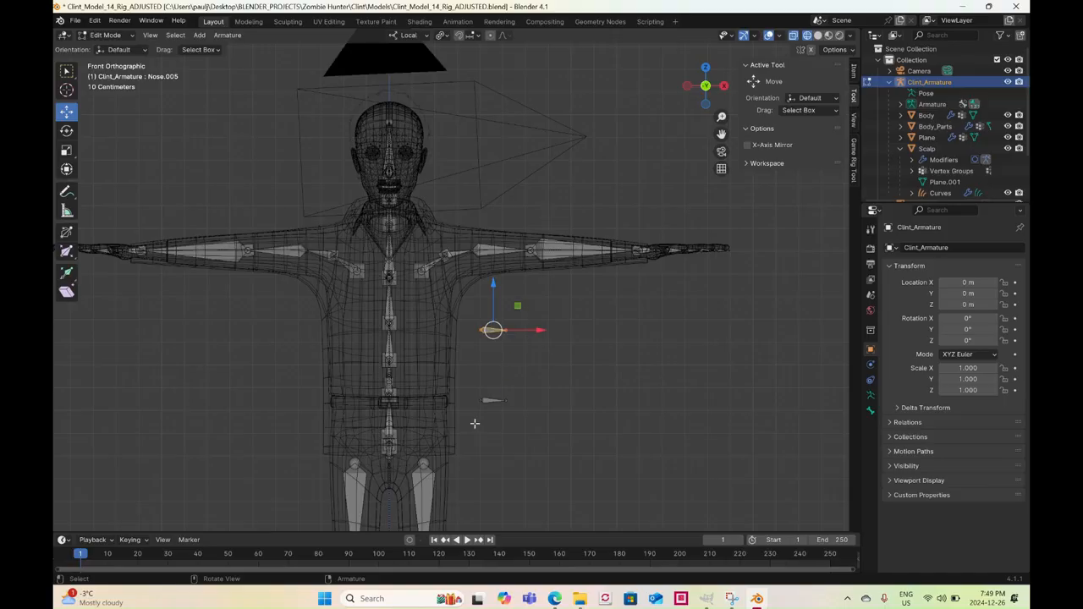
key("shift")
left_click(486, 403, "shift")
left_click_drag(534, 368, 516, 365)
Select both bones in front of the jacket and move them closer to the chest
middle_click_drag(515, 366, 398, 356)
left_click_drag(293, 252, 383, 385)
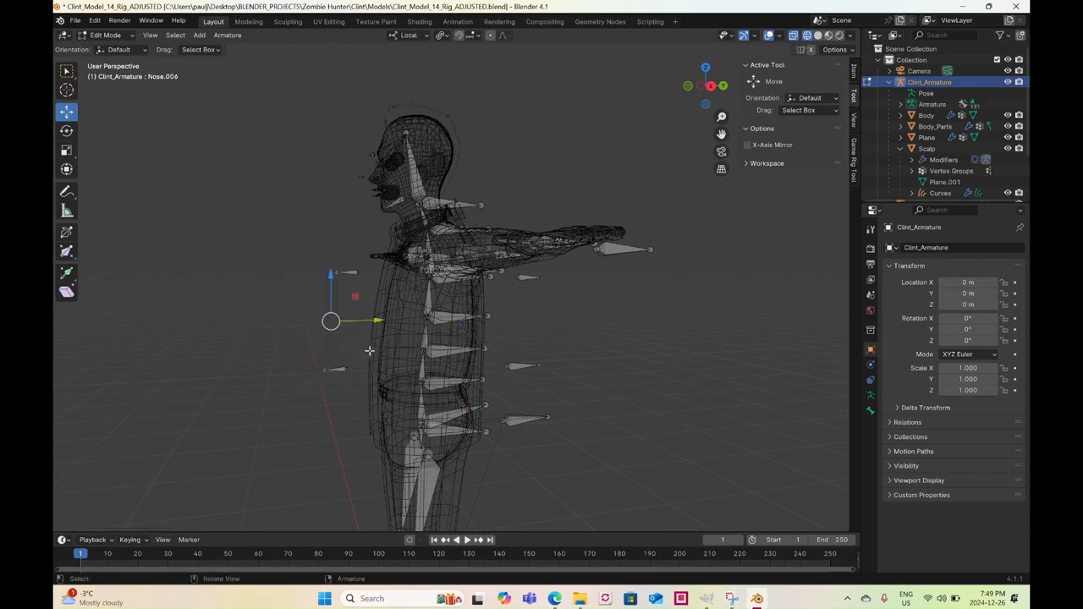
left_click_drag(292, 254, 366, 376)
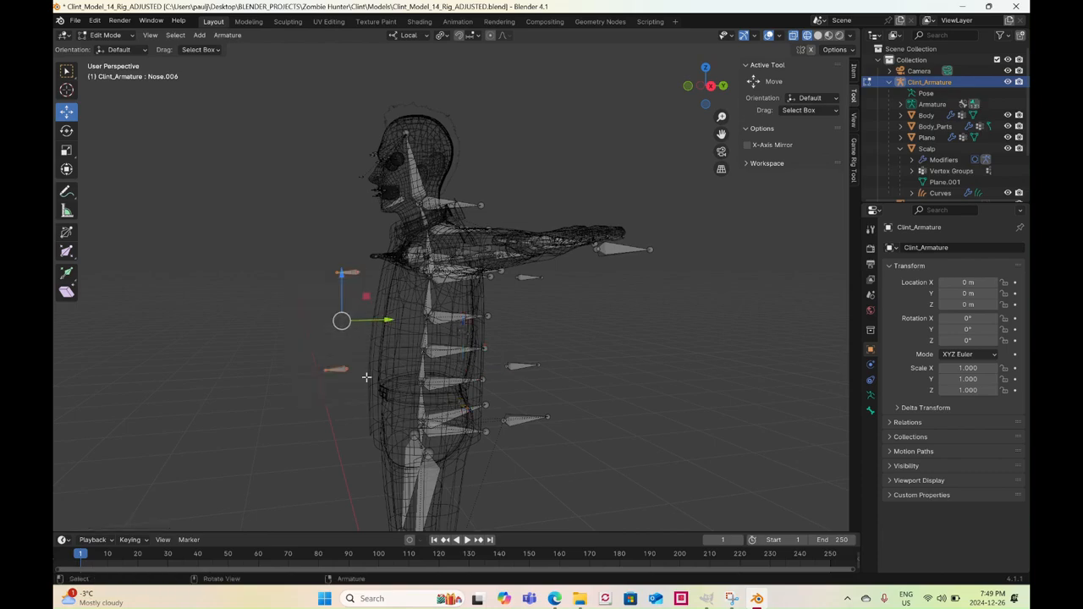
left_click_drag(389, 321, 410, 322)
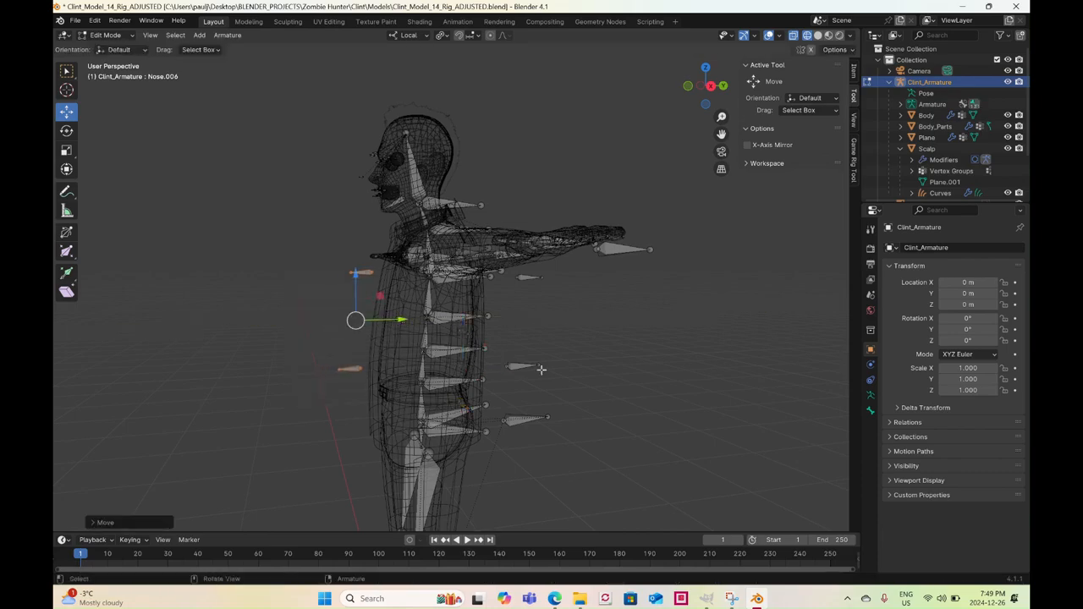
Select the two small bones behind the back and move them closer to the jacket
middle_click_drag(410, 323, 521, 355)
left_click_drag(534, 276, 565, 381)
left_click_drag(584, 306, 538, 277, "shift")
left_click_drag(596, 326, 580, 324)
Duplicate the upper side bone to above the upper arm, turn the copy to point straight up and centre it over the sleeve
middle_click_drag(581, 324, 484, 330)
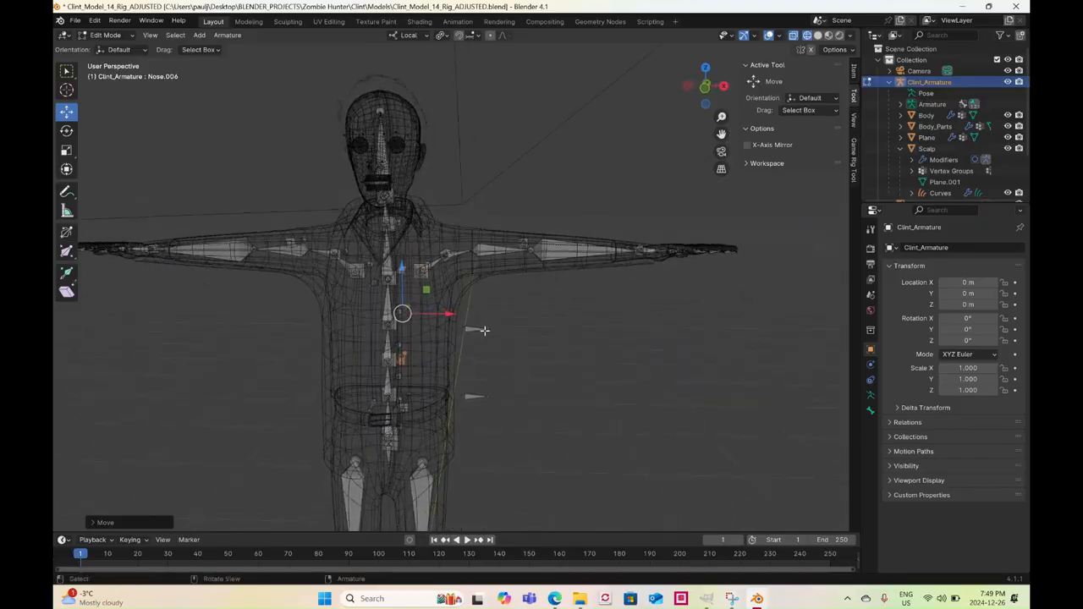
left_click(706, 88)
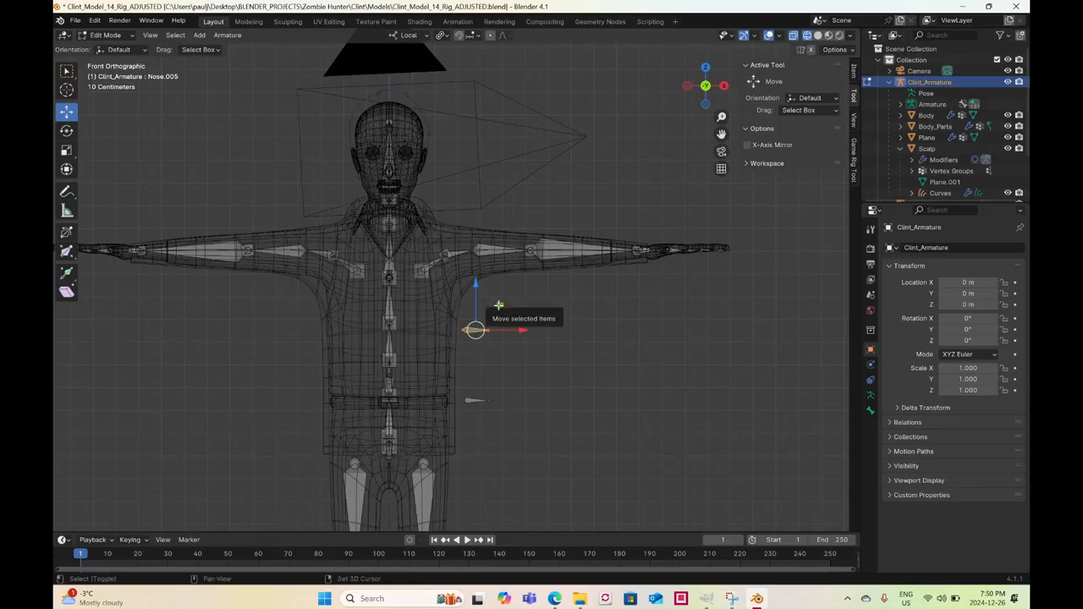
key("shift+d")
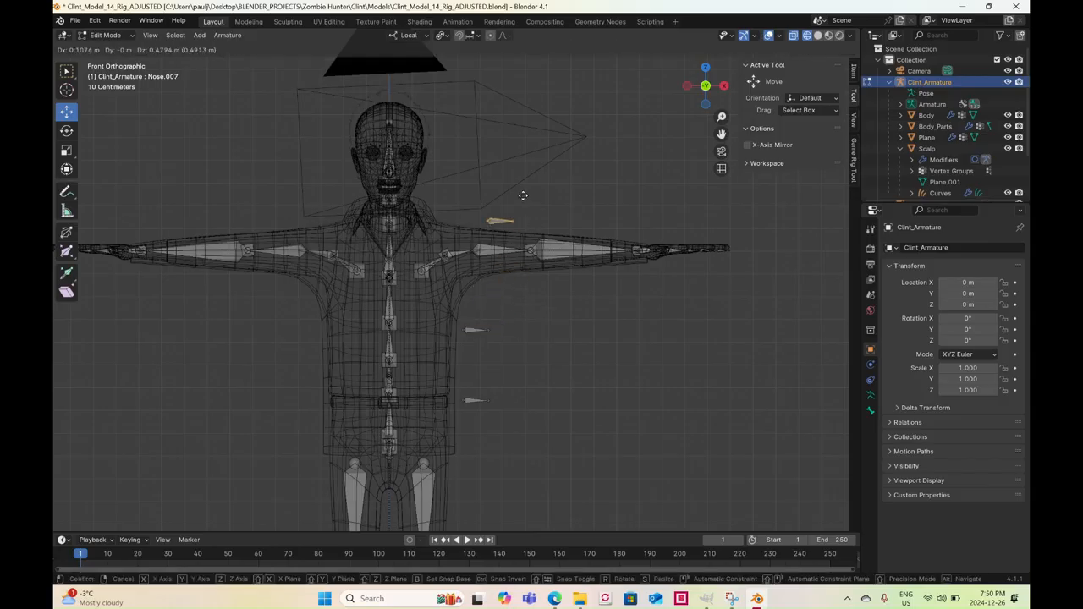
left_click(531, 193)
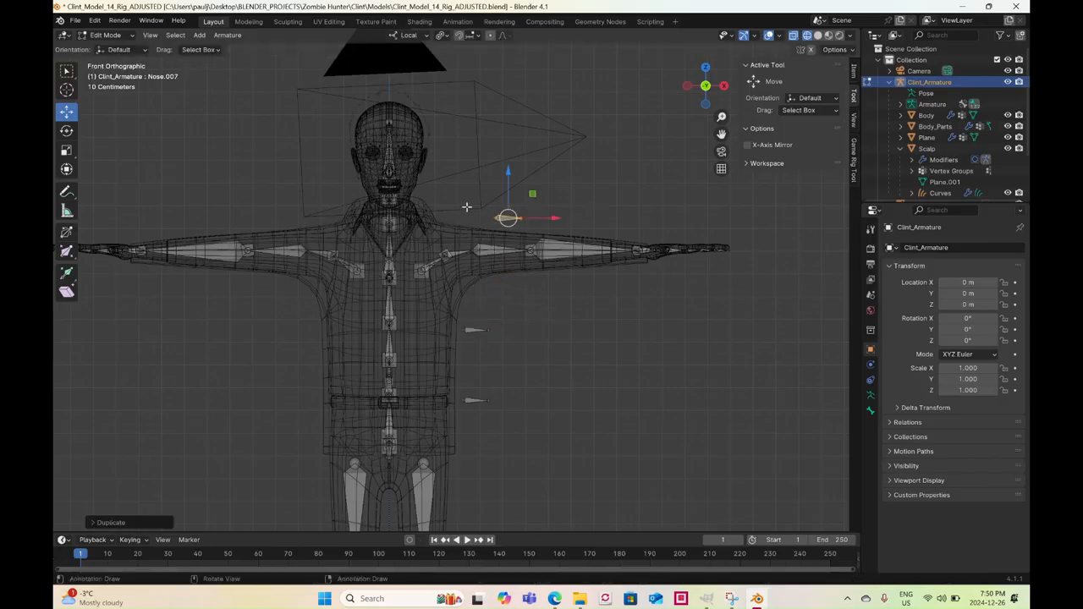
left_click(513, 233)
left_click_drag(521, 218, 495, 193)
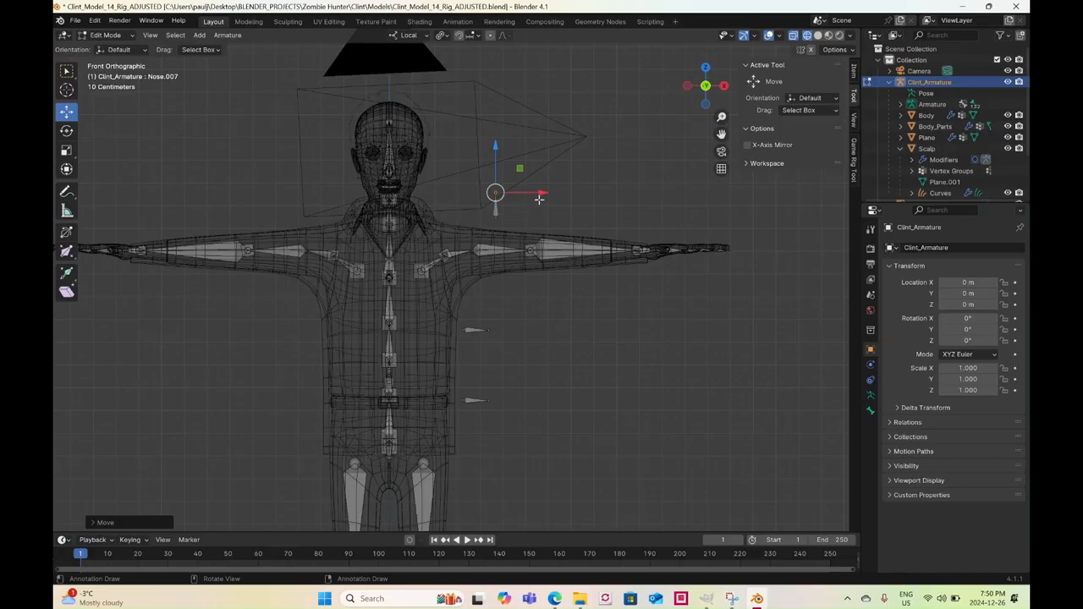
key("ctrl+z")
left_click_drag(543, 206, 549, 205)
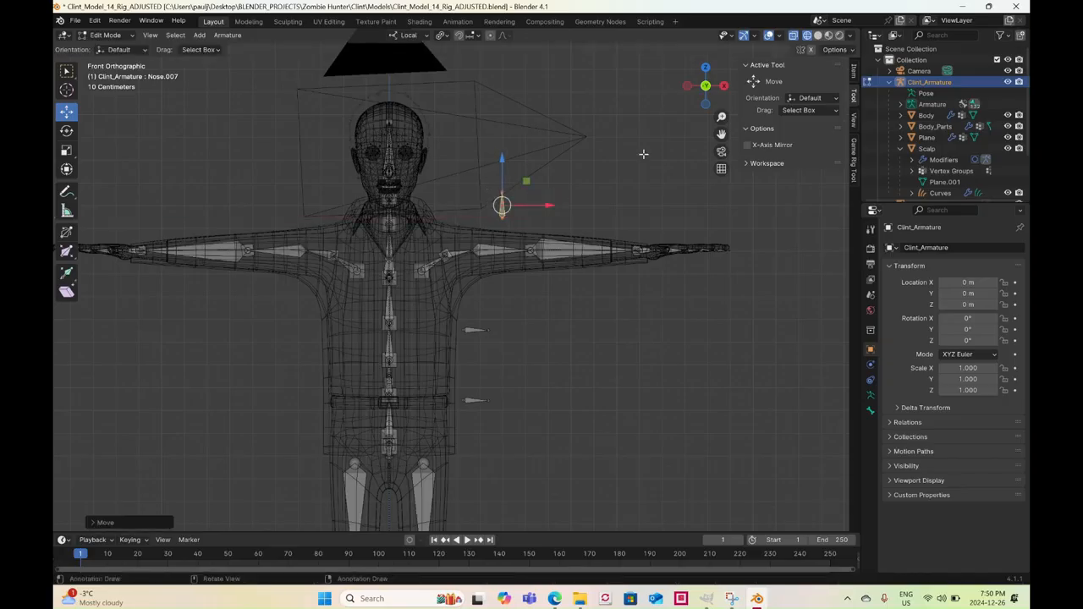
left_click(722, 87)
left_click_drag(505, 206, 512, 206)
Duplicate the bone above the arm to below it, flip the copy to point downward and raise it close to the sleeve
left_click(687, 88)
key("shift+d")
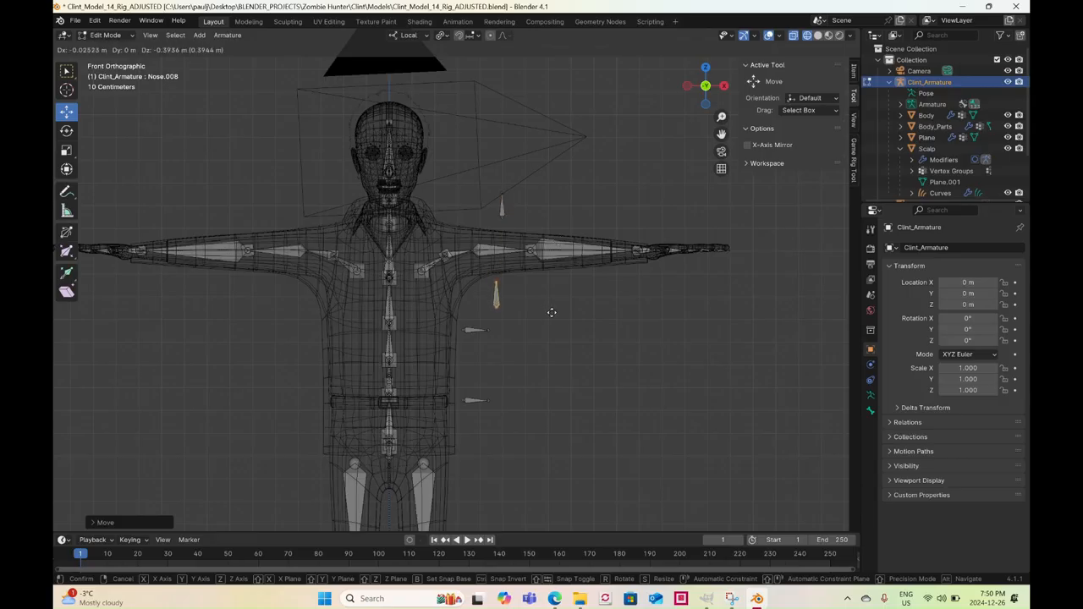
left_click(557, 314)
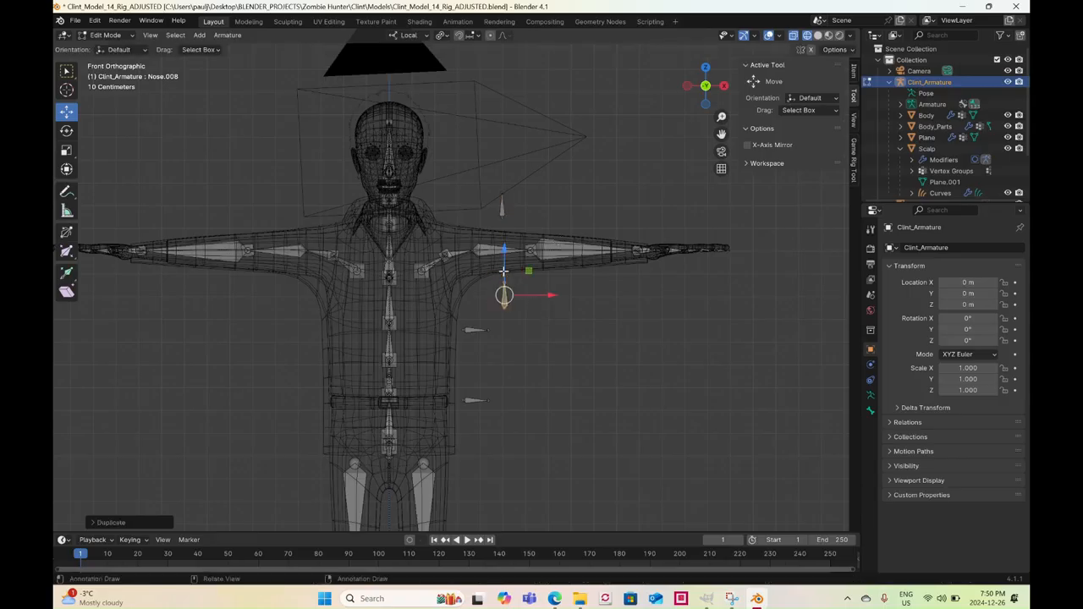
left_click_drag(504, 247, 504, 314)
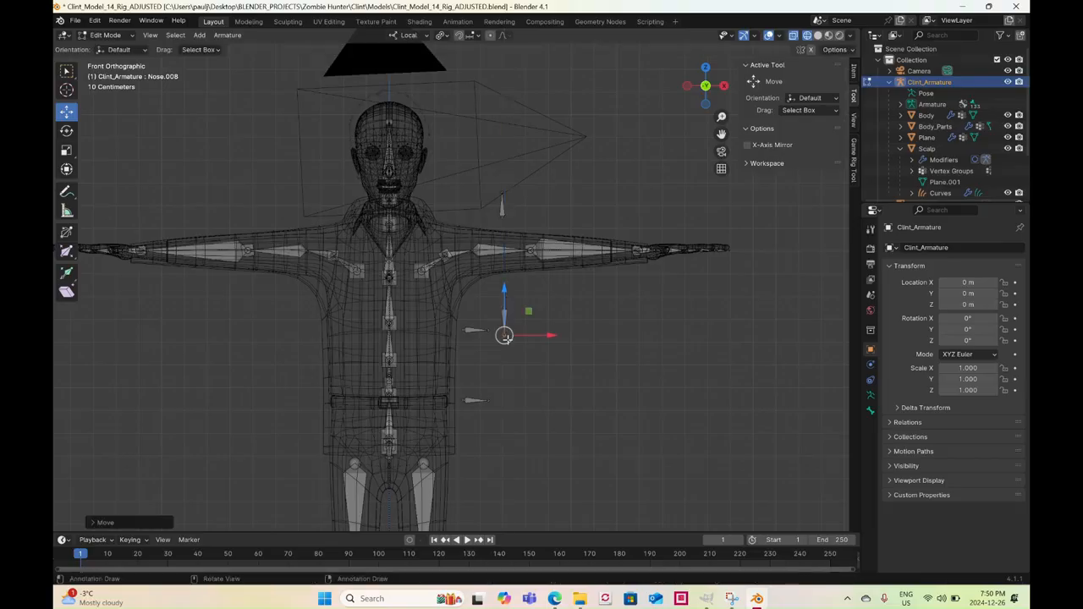
key("ctrl+z")
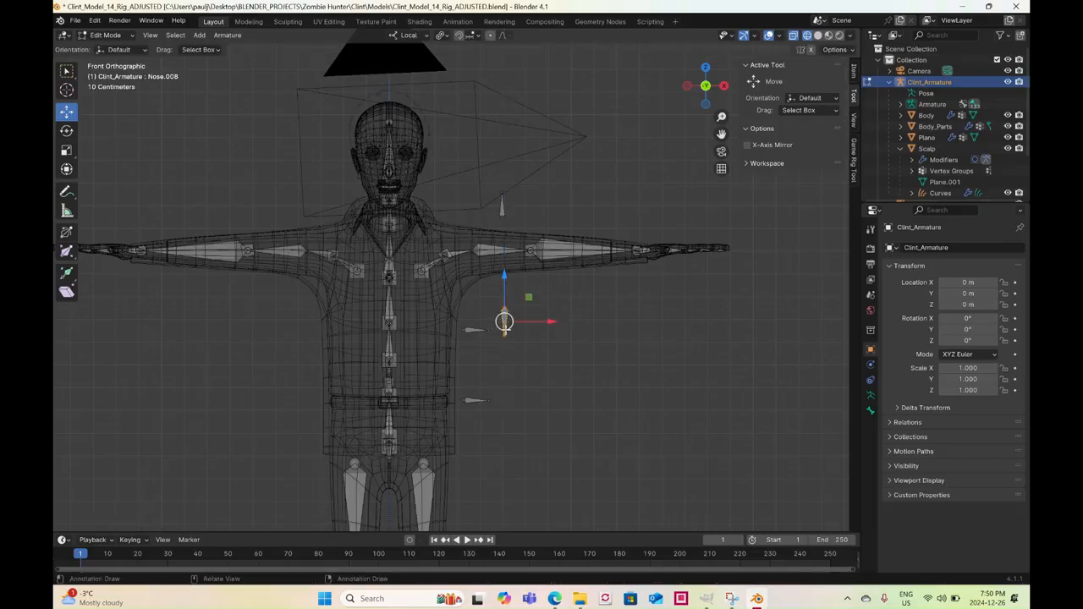
left_click_drag(504, 322, 502, 294)
Duplicate the bone beneath the arm, raise the copy to arm height and move it forward in front of the sleeve
key("shift+d")
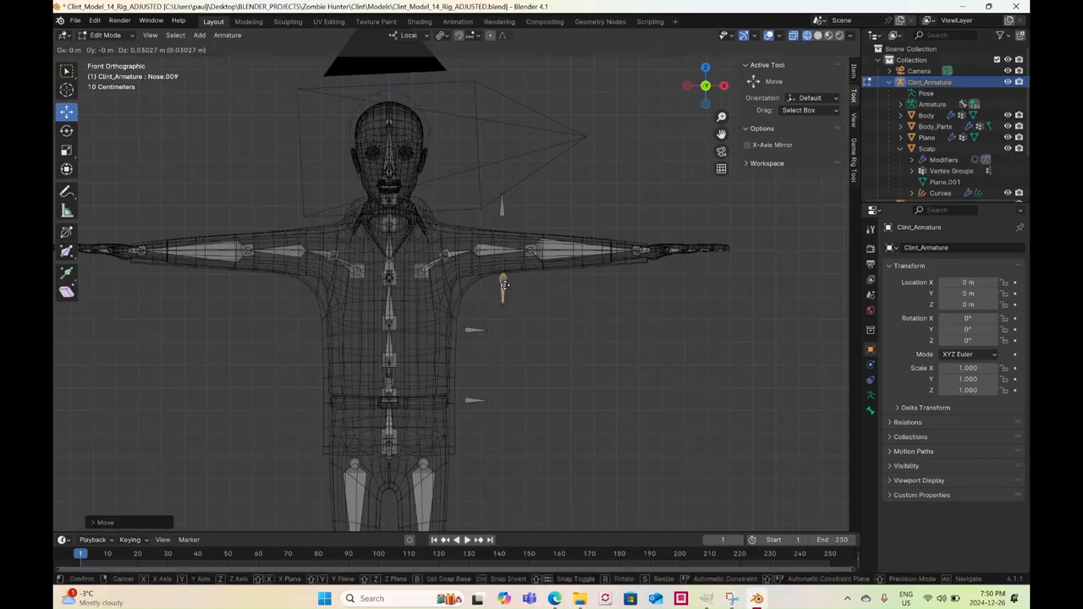
left_click(501, 267)
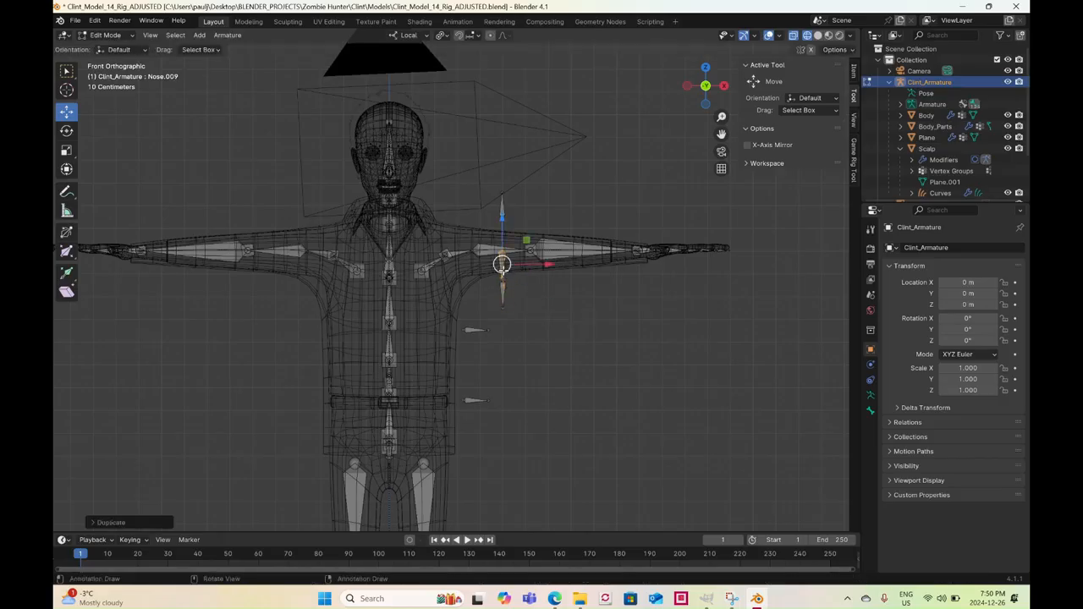
left_click(723, 86)
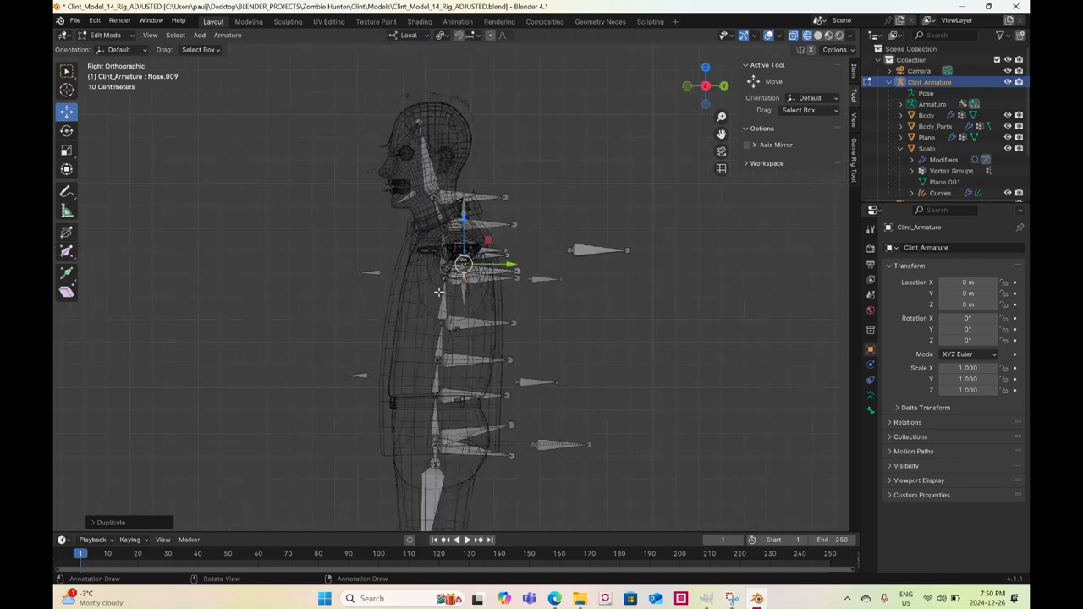
scroll(438, 292, "up", 2)
key("g")
key("y")
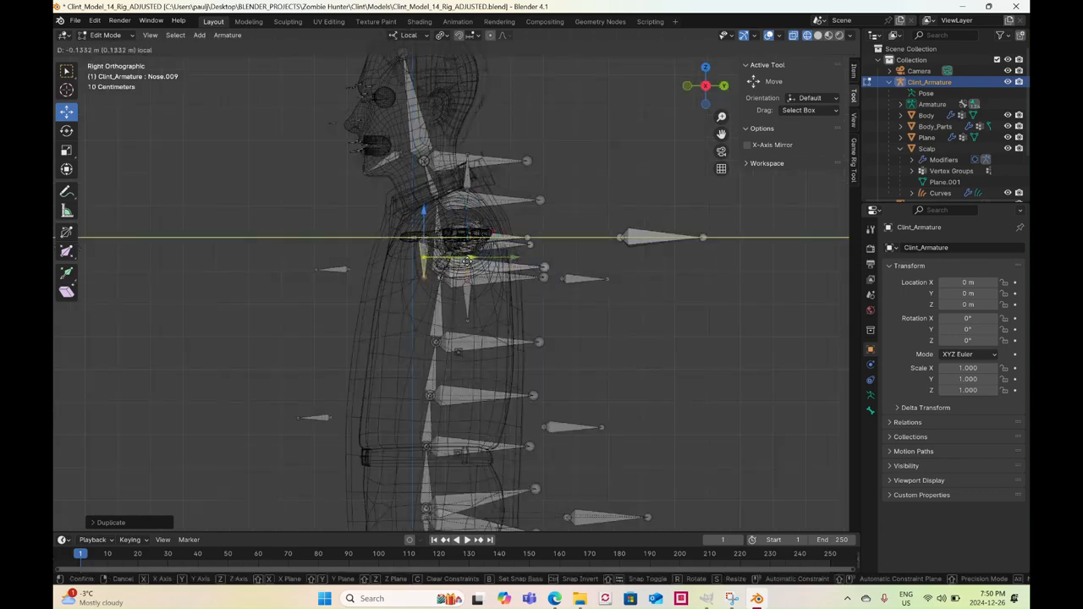
left_click(423, 279)
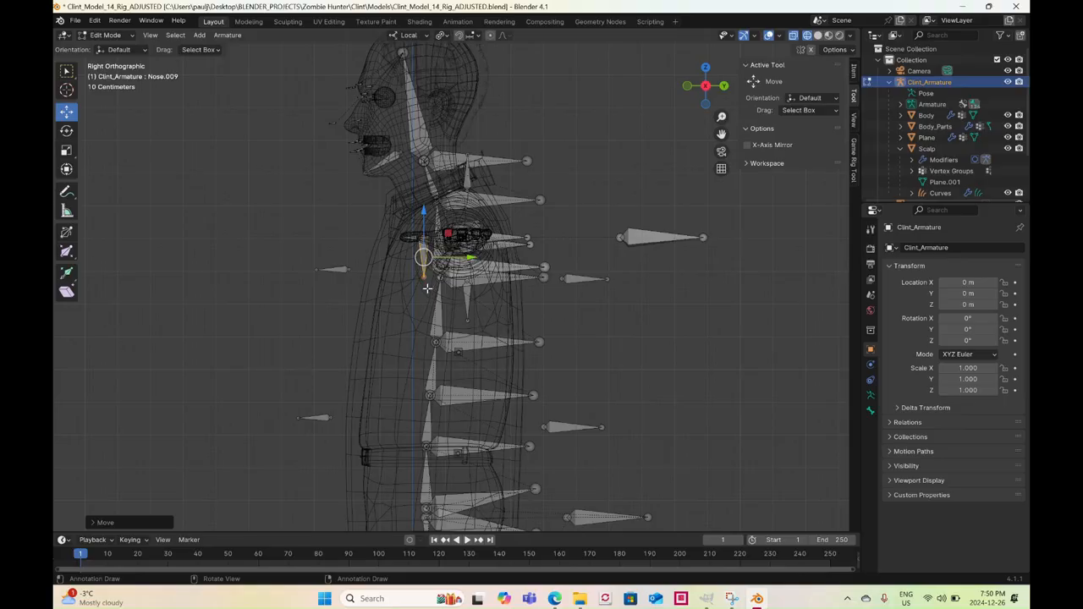
Turn the new bone in front of the arm to point straight forward and adjust its distance from the sleeve
left_click_drag(423, 258, 395, 237)
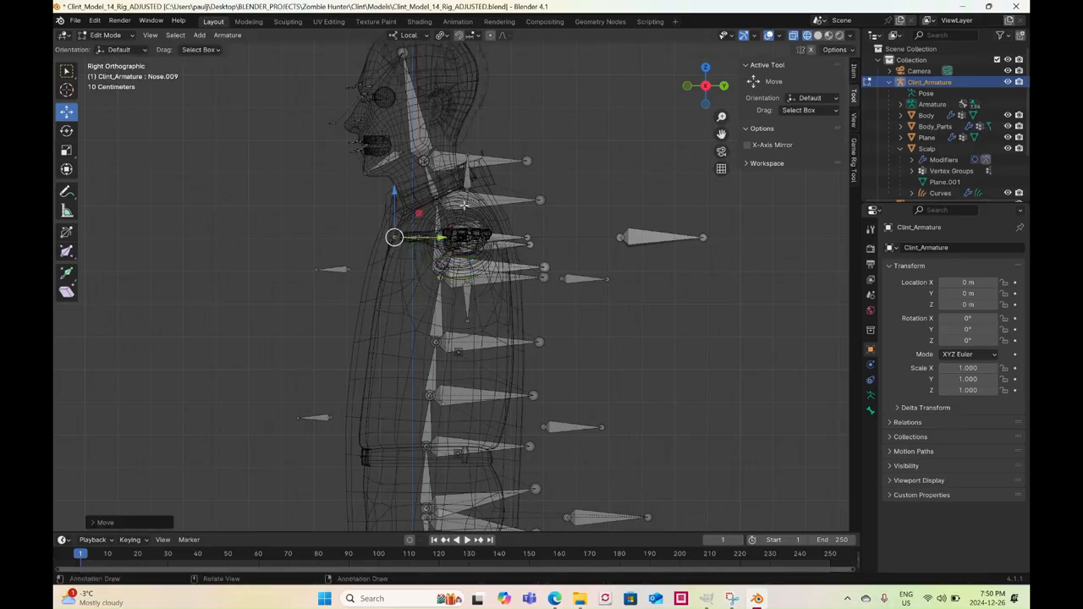
left_click(706, 71)
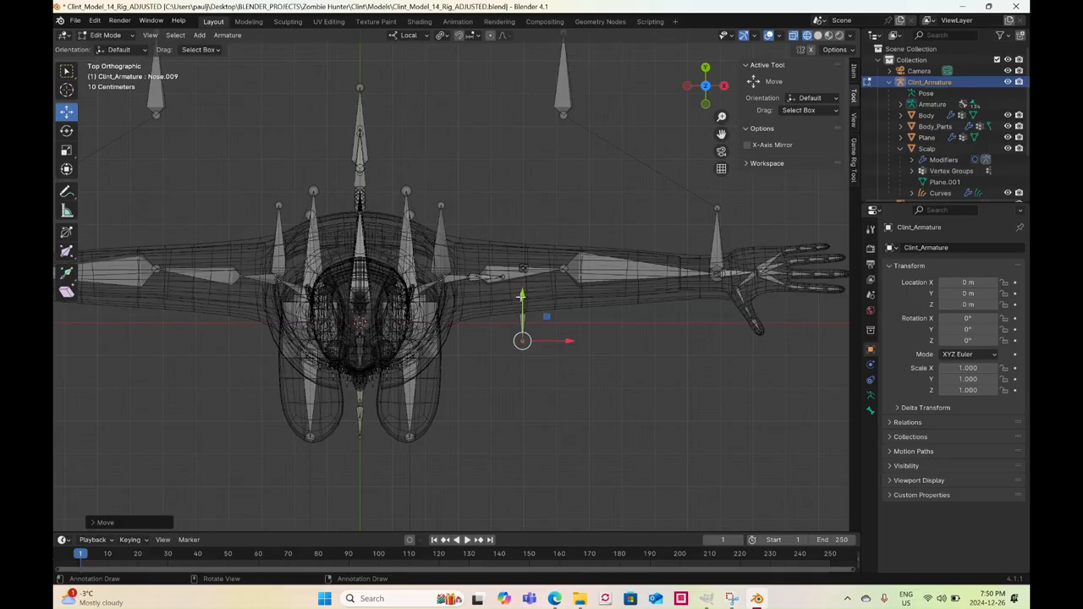
left_click_drag(522, 310, 522, 303)
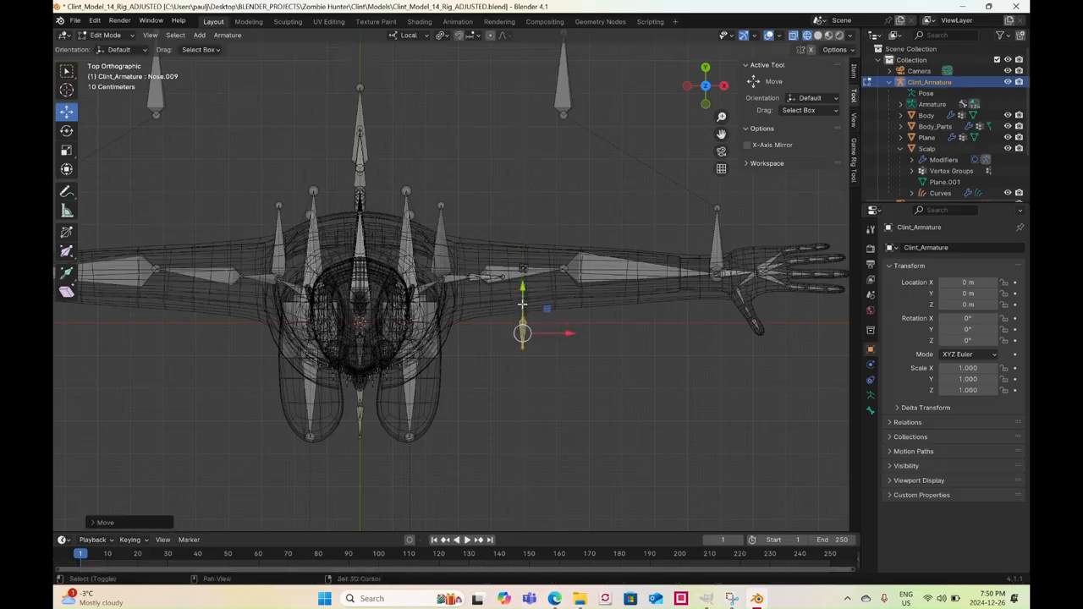
Duplicate the bone in front of the arm and move the copy straight back to behind the sleeve
key("shift+d")
right_click(529, 242)
left_click_drag(524, 287, 533, 178)
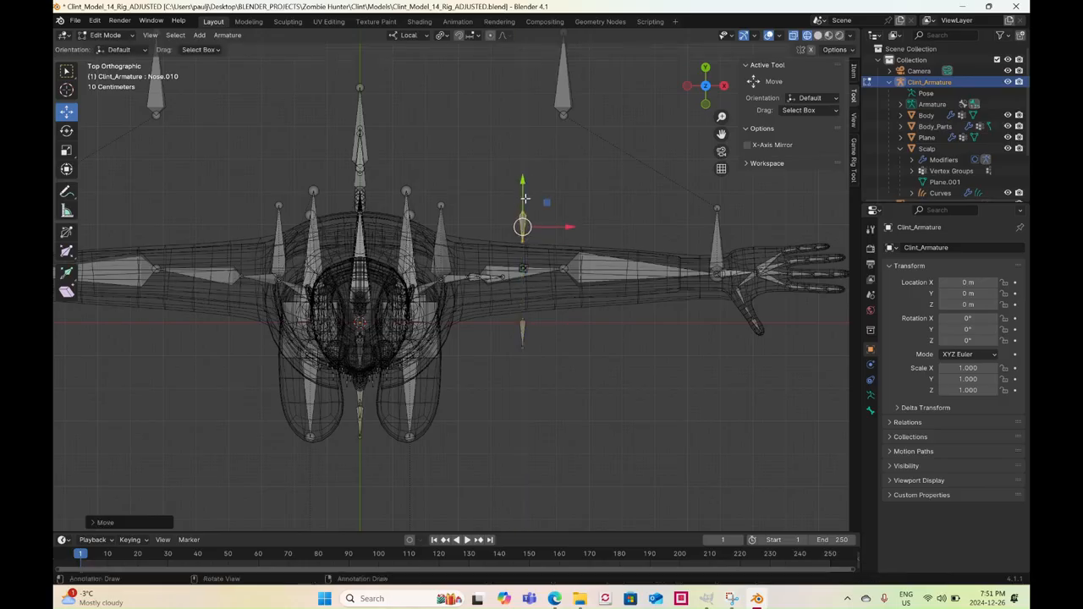
Adjust the front-to-back position of the bone behind the upper arm so it sits just behind the sleeve
mouse_move(522, 189)
left_mouse_down()
mouse_move(527, 126)
mouse_move(524, 199)
left_mouse_up()
left_click(526, 199)
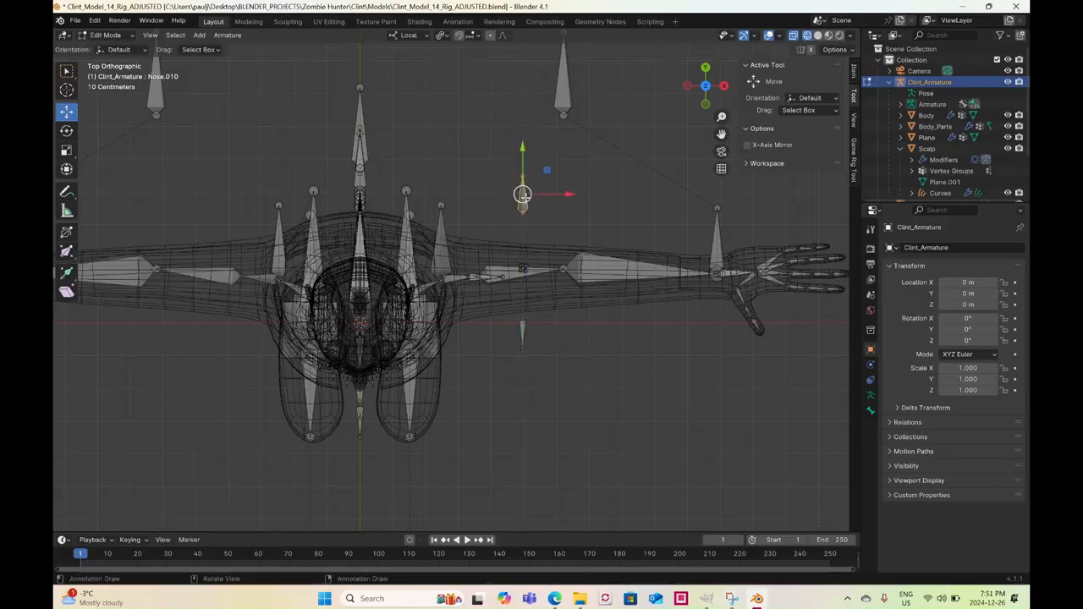
left_click_drag(523, 148, 524, 167)
Duplicate the four control bones around the upper arm's sleeve and move the copies about 0.14 m along the X axis toward the elbow
scroll(566, 255, "down", 2)
middle_click_drag(563, 255, 496, 218)
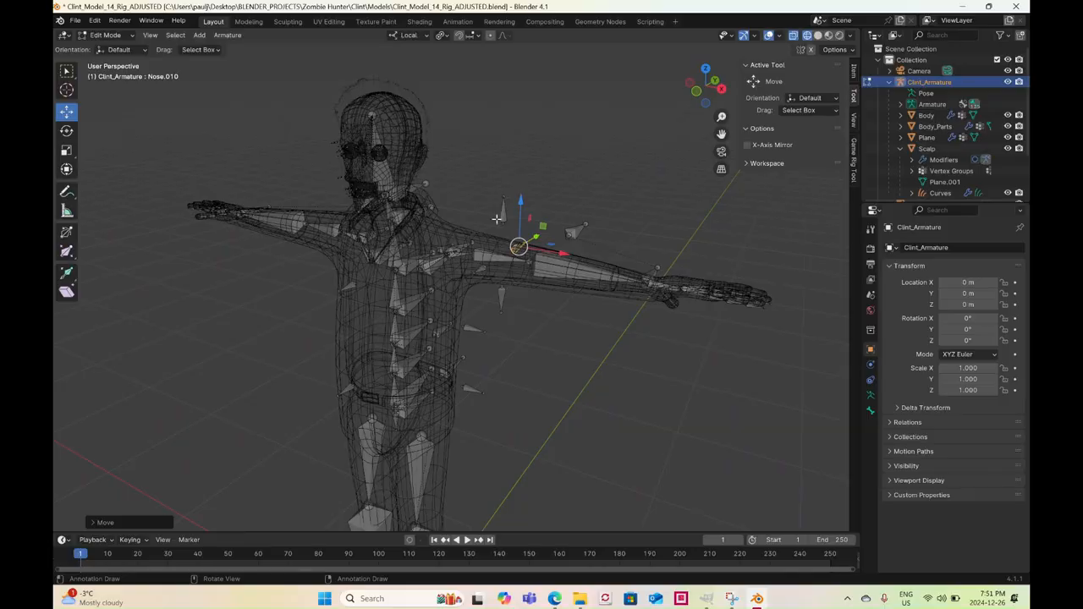
left_click(483, 271, "shift")
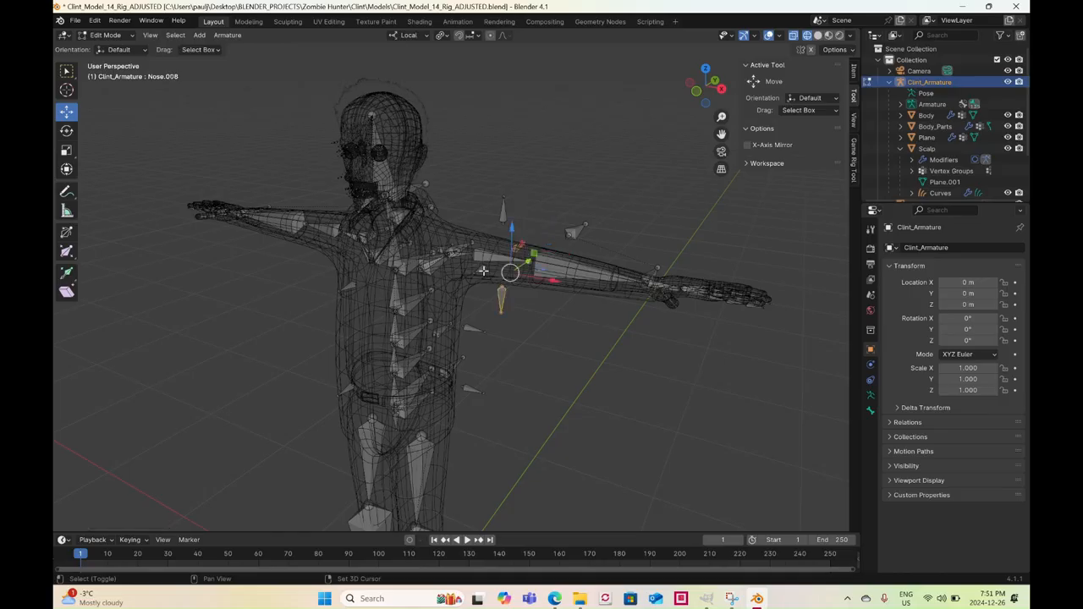
left_click(505, 216, "shift")
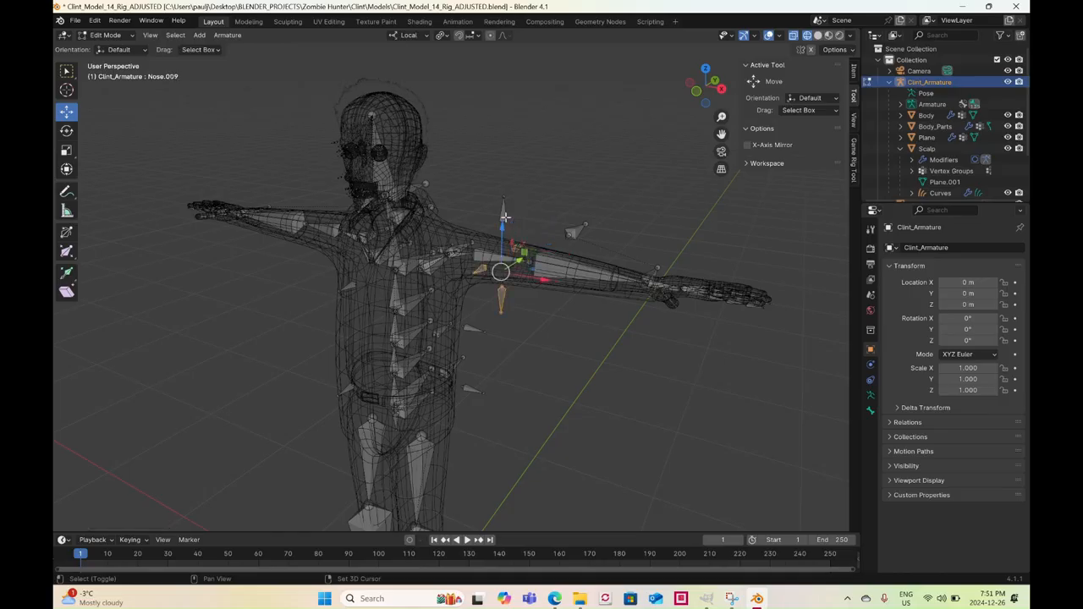
left_click(518, 246, "shift")
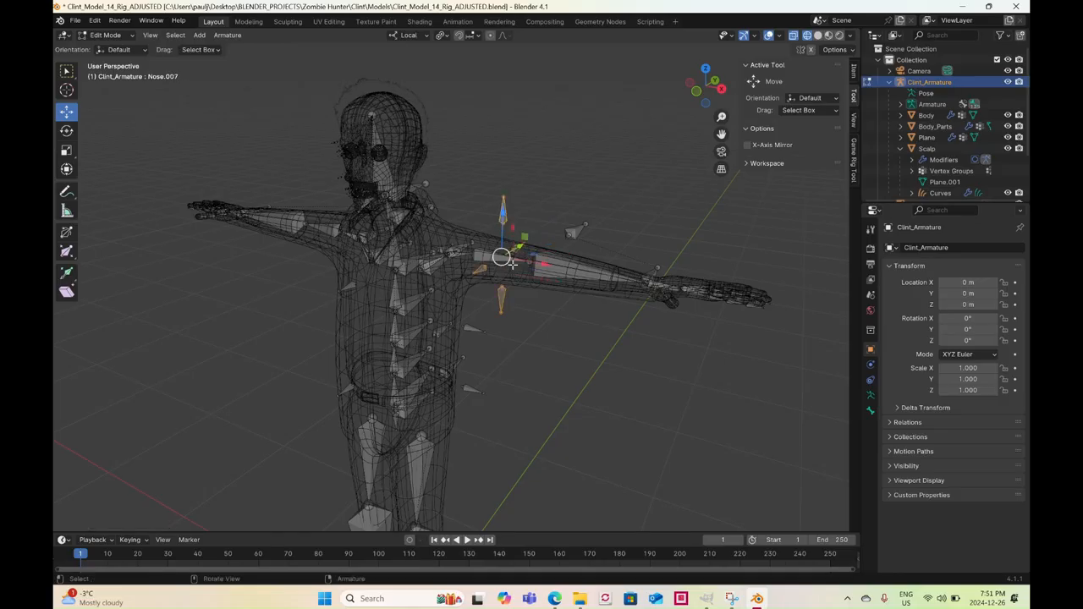
middle_click_drag(517, 245, 554, 300)
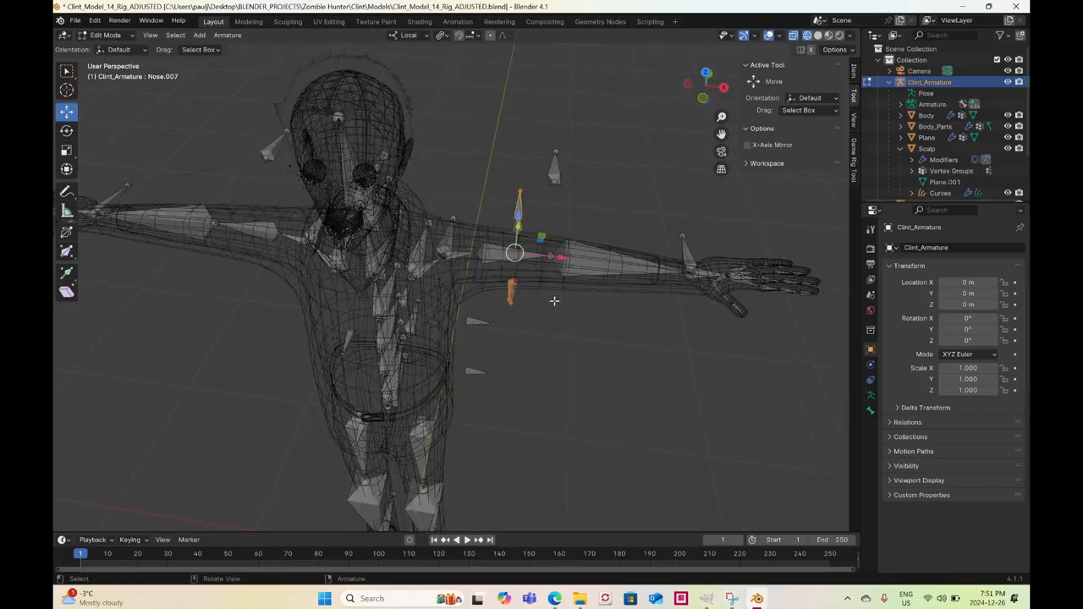
key("shift+d")
right_click(555, 310)
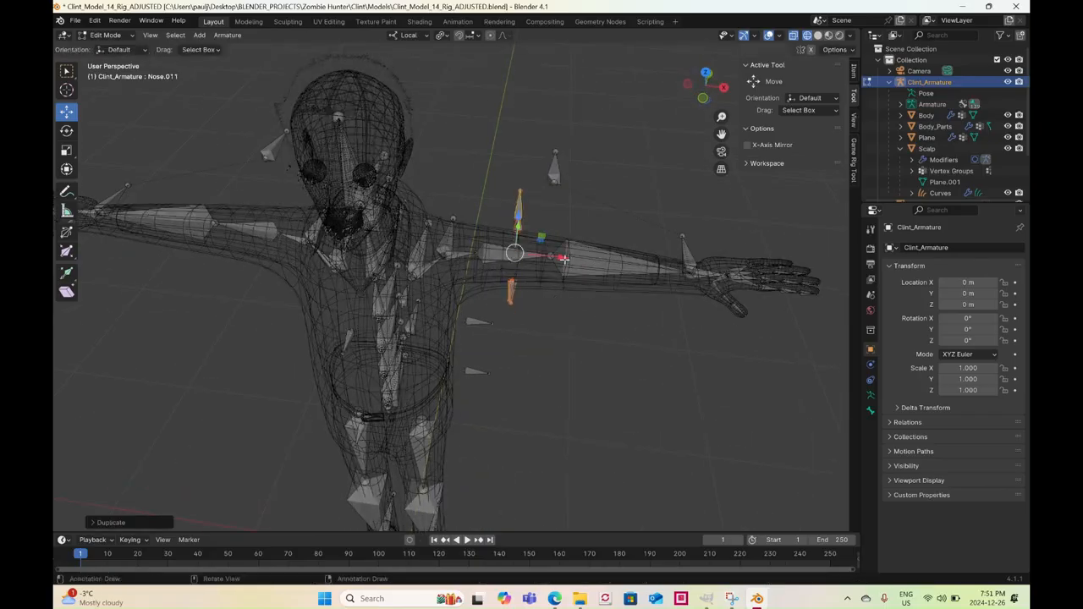
key("g")
key("x")
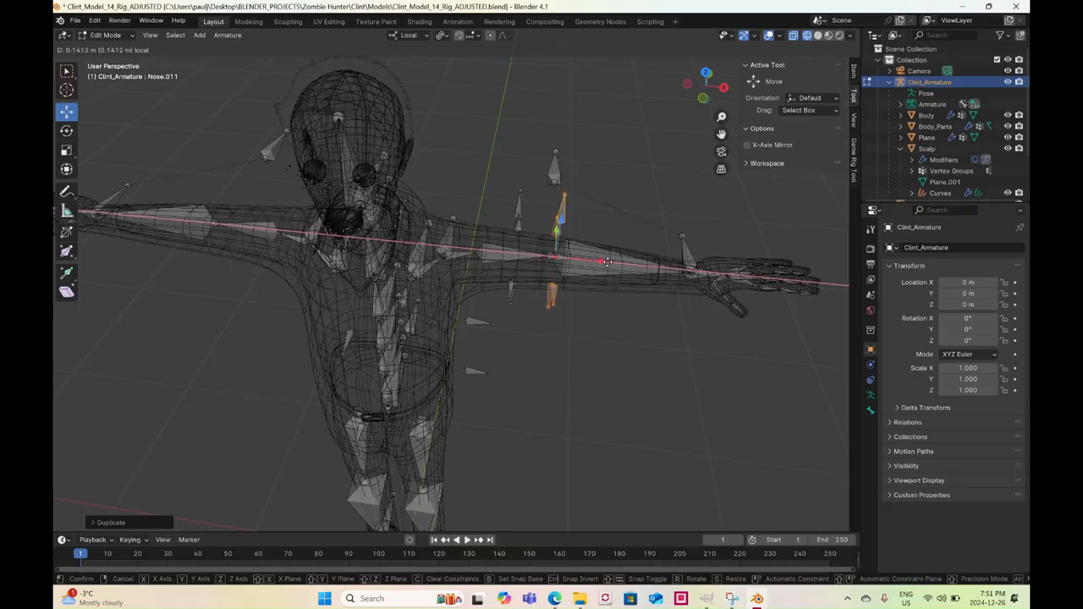
left_click(607, 263)
Duplicate the ring of four bones near the elbow and move the copies outward along the X axis to the forearm
middle_click_drag(606, 262, 509, 197)
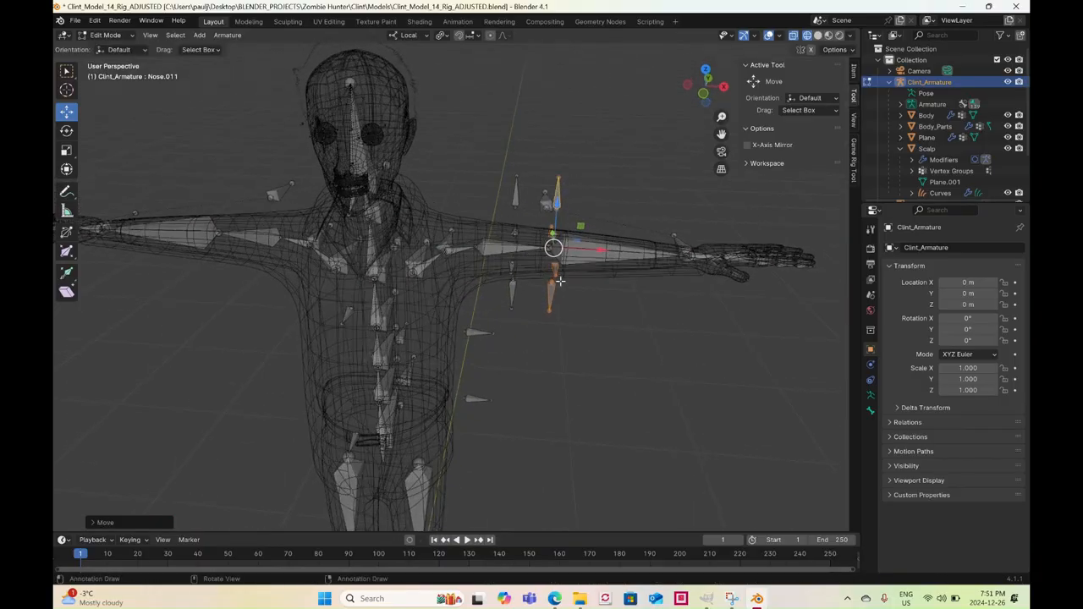
middle_click_drag(609, 307, 539, 326, "shift")
key("shift+d")
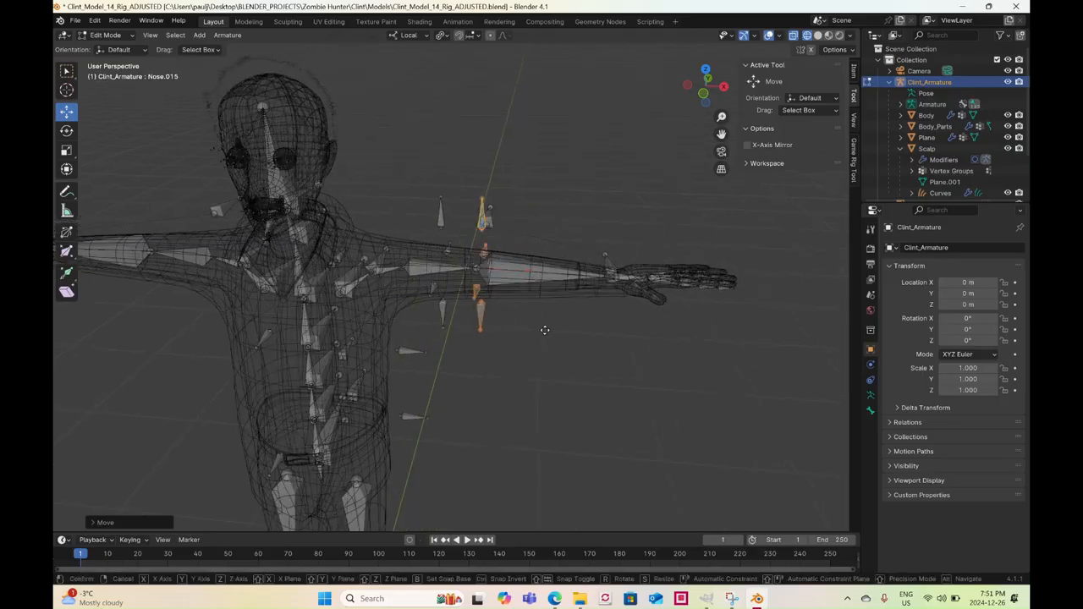
right_click(544, 318)
left_click_drag(533, 274, 591, 275)
Hide the Body and Body_Parts meshes from the viewport
middle_click_drag(590, 275, 560, 332)
scroll(548, 277, "down", 3)
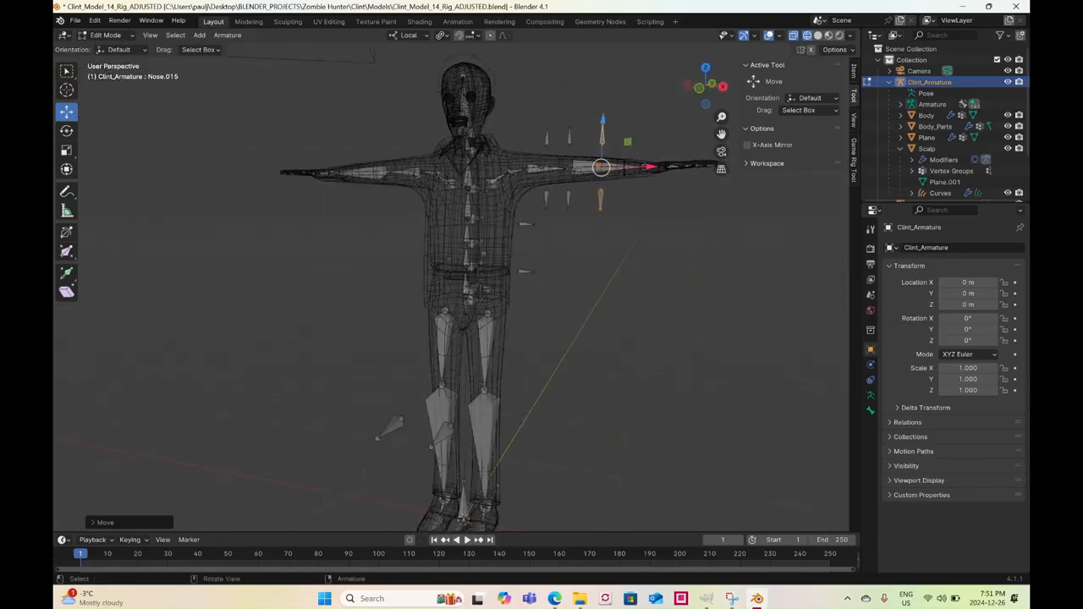
left_click(1007, 116)
left_click(1007, 127)
scroll(546, 252, "up", 1)
Select all the control bones above, below, in front of and behind the arm's sleeve
middle_click_drag(546, 251, 520, 260)
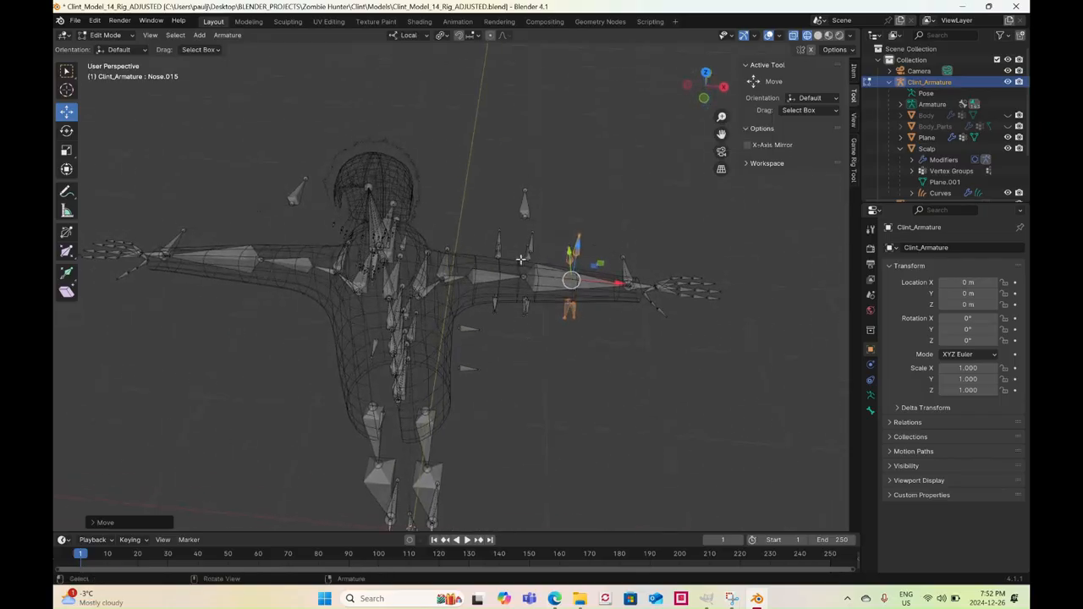
left_click_drag(485, 242, 592, 257)
middle_click_drag(566, 300, 516, 309)
scroll(500, 313, "up", 4)
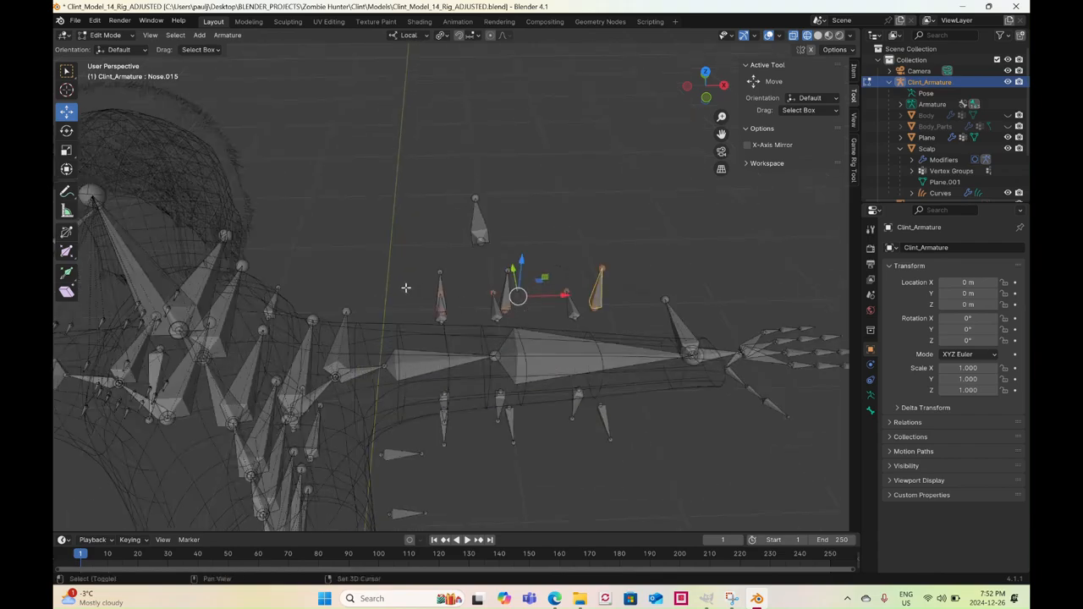
left_click_drag(406, 286, 584, 314, "shift")
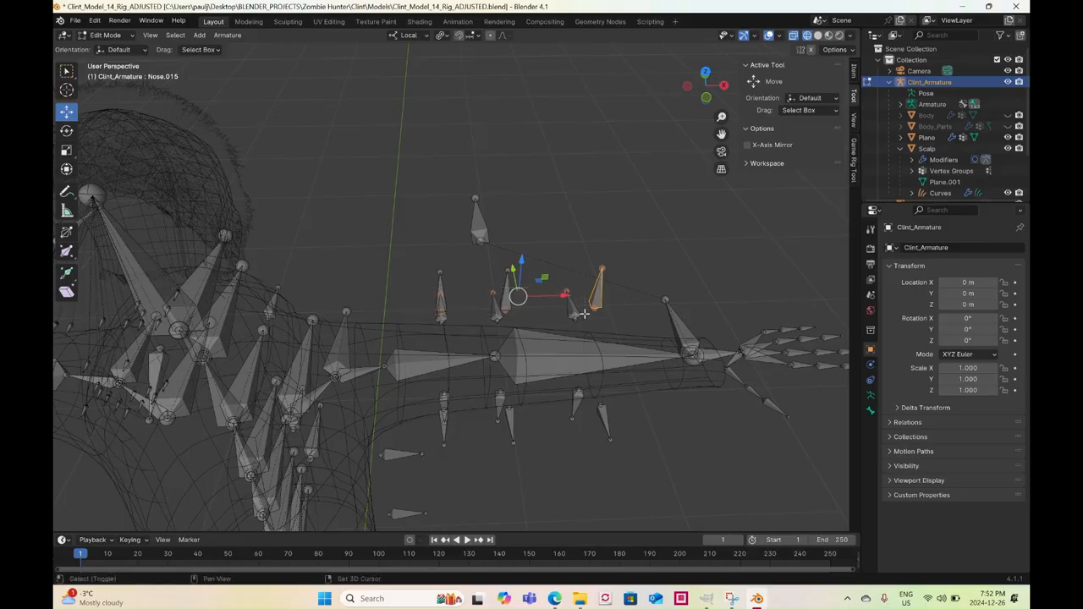
left_click(440, 292, "shift")
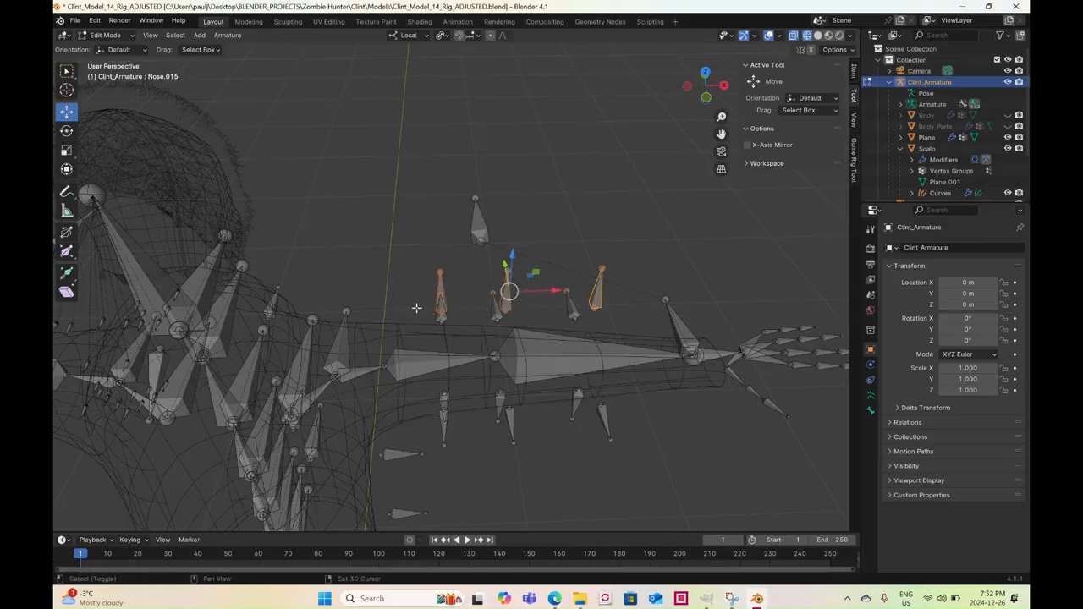
left_click_drag(417, 308, 590, 308, "shift")
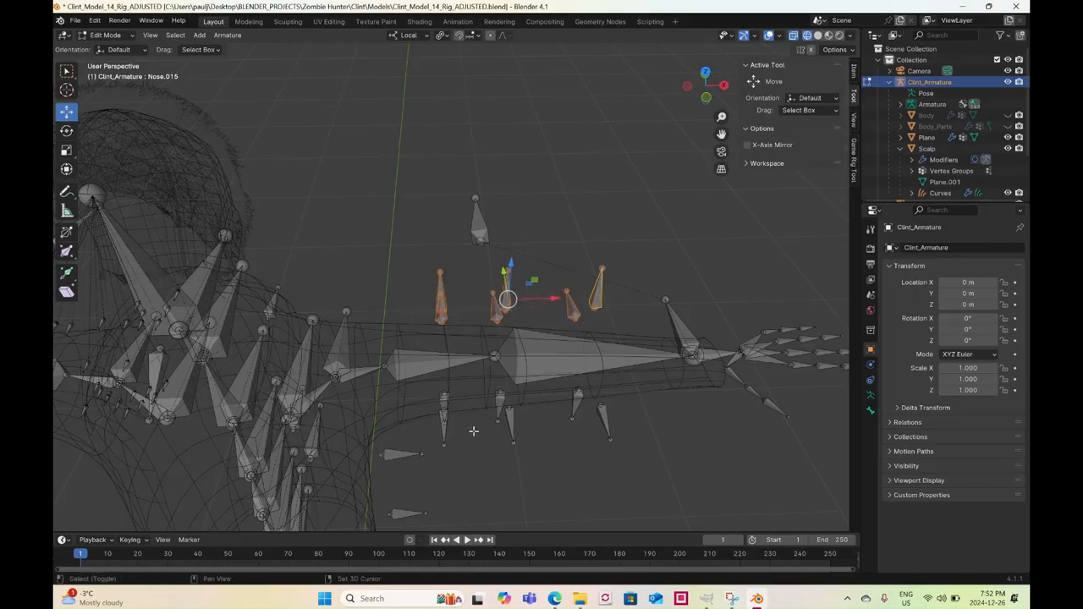
left_click_drag(434, 407, 613, 440, "shift")
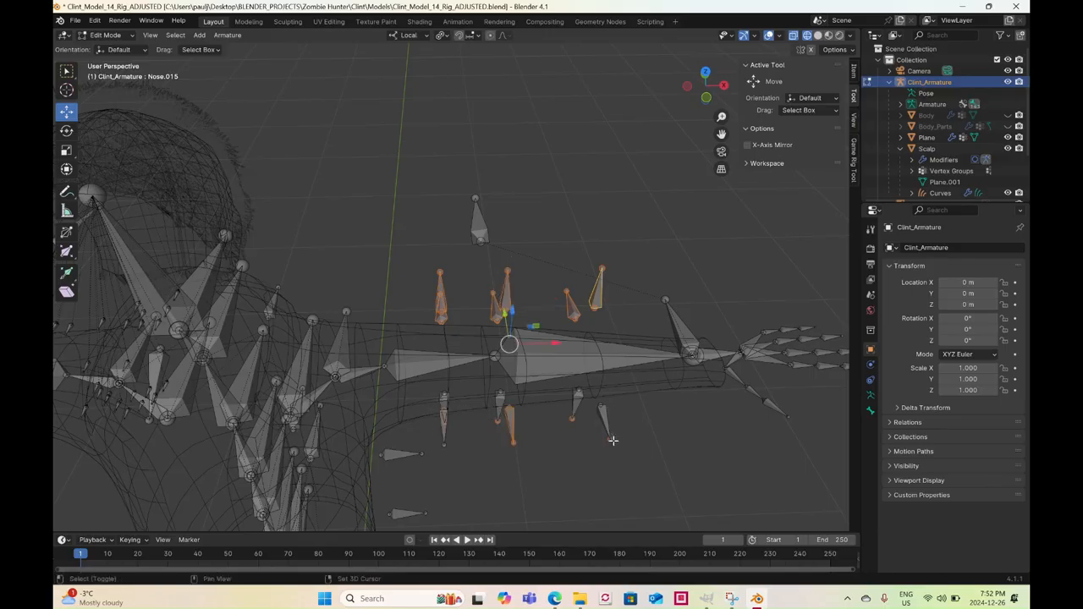
left_click_drag(430, 404, 607, 415, "shift")
left_click_drag(574, 397, 595, 421, "shift")
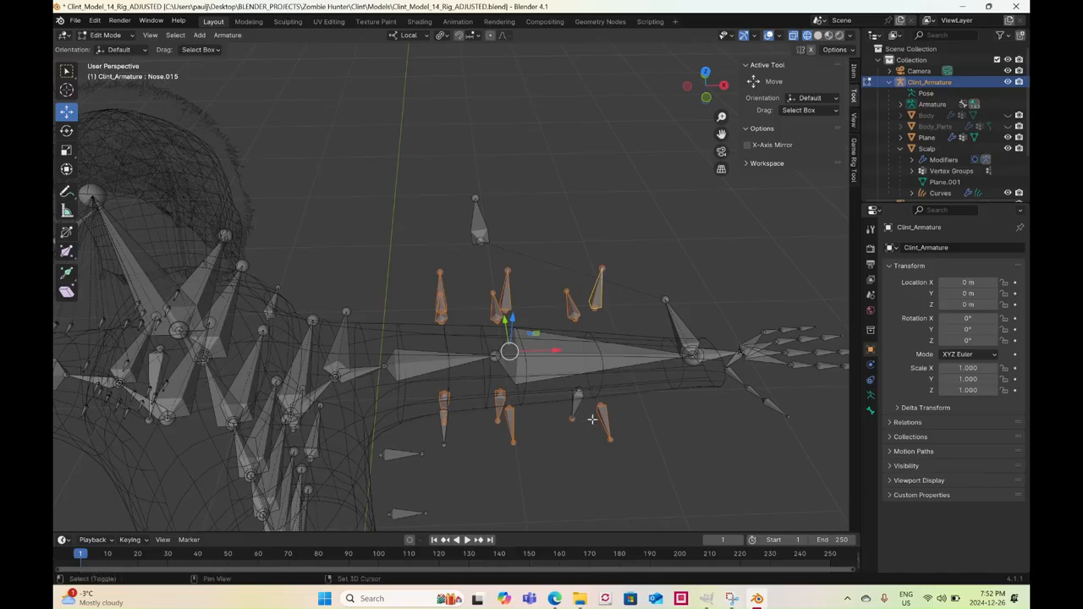
left_click_drag(565, 385, 584, 431, "shift")
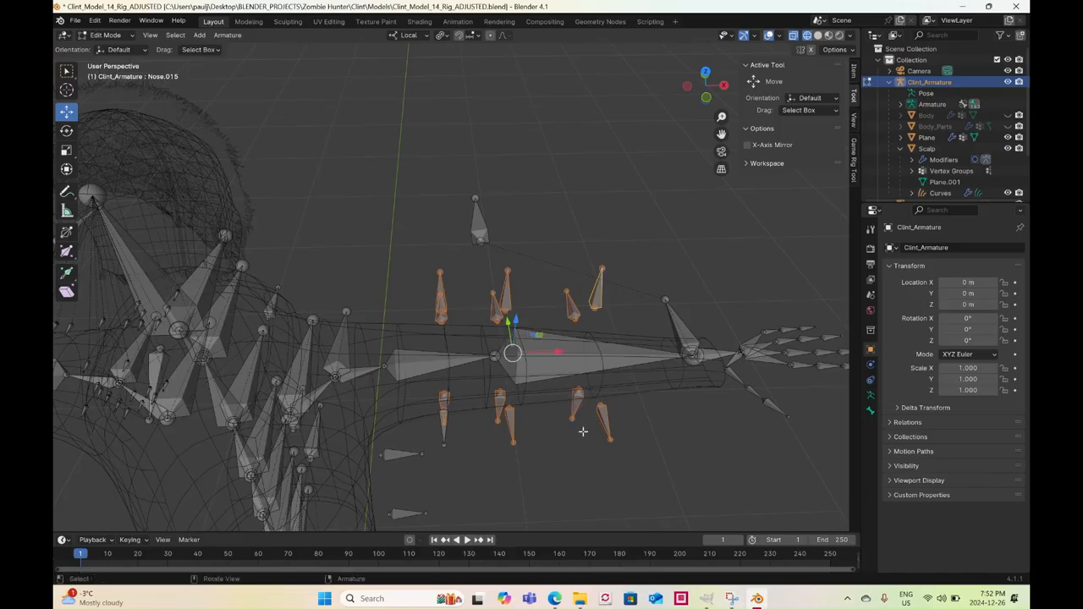
Add the two sideways-pointing bones beside the torso to the sleeve bone selection
scroll(568, 423, "down", 3)
middle_click_drag(529, 450, 512, 358, "shift")
left_click(476, 319, "shift")
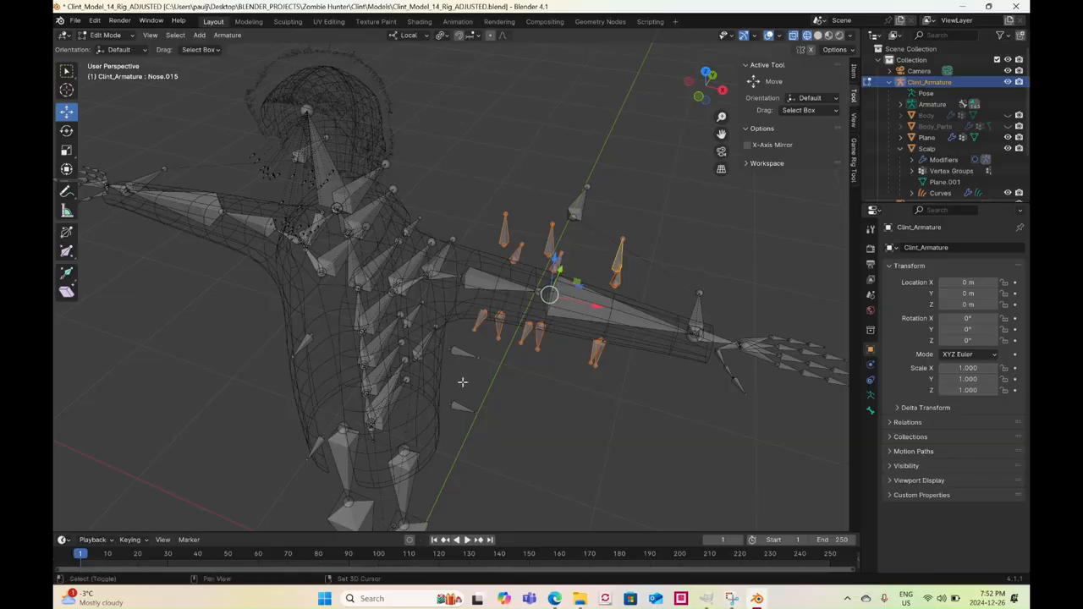
left_click_drag(453, 349, 464, 421, "shift")
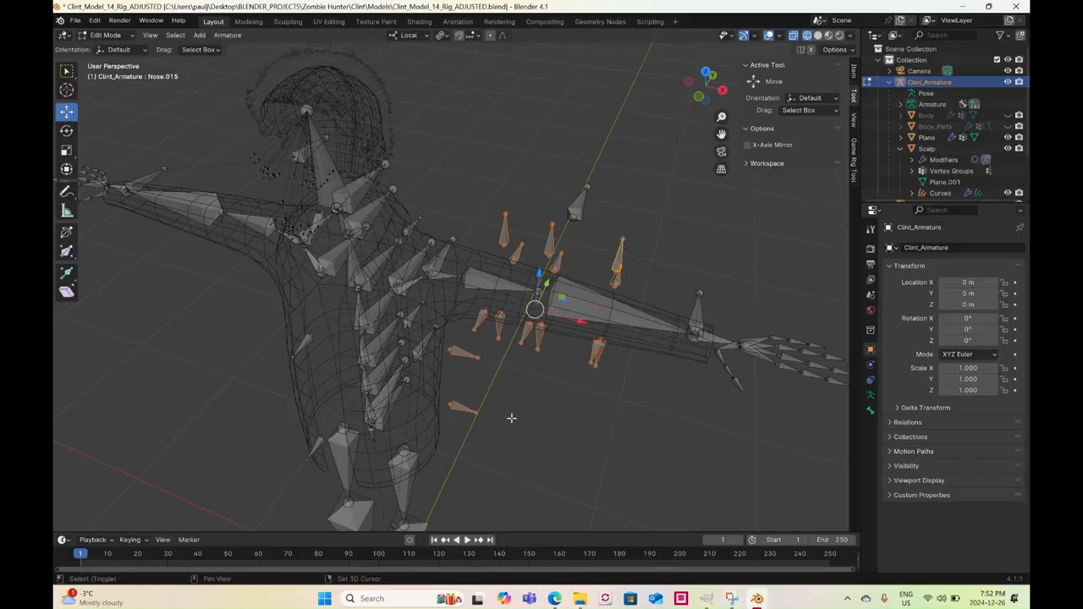
middle_click_drag(508, 416, 499, 347)
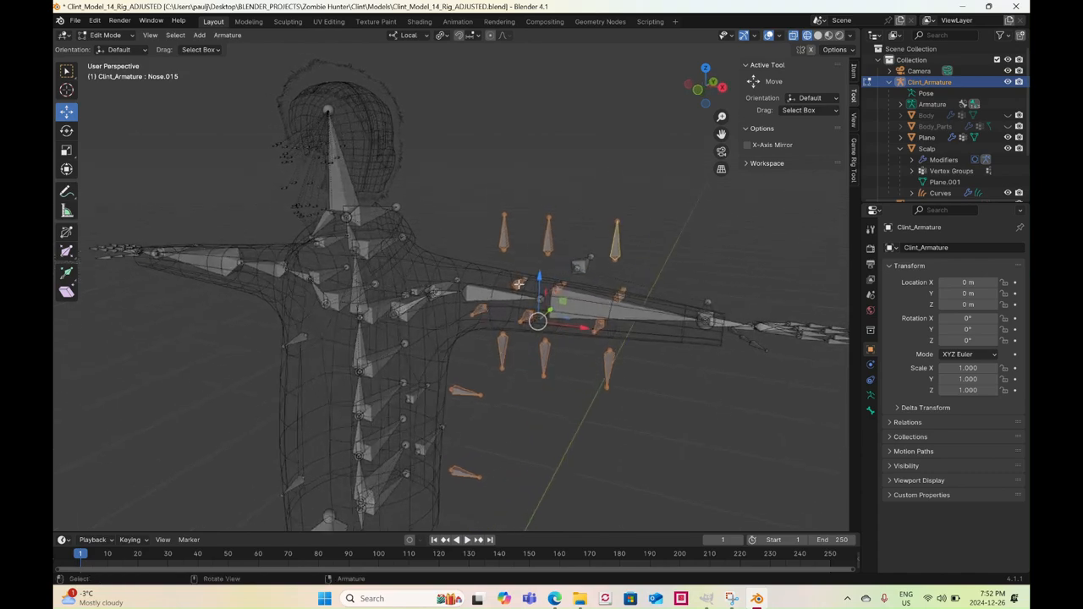
Duplicate the top, front and rear bones of the sleeve ring nearest the shoulder and move the copies inward along X to the shoulder
left_click(518, 284)
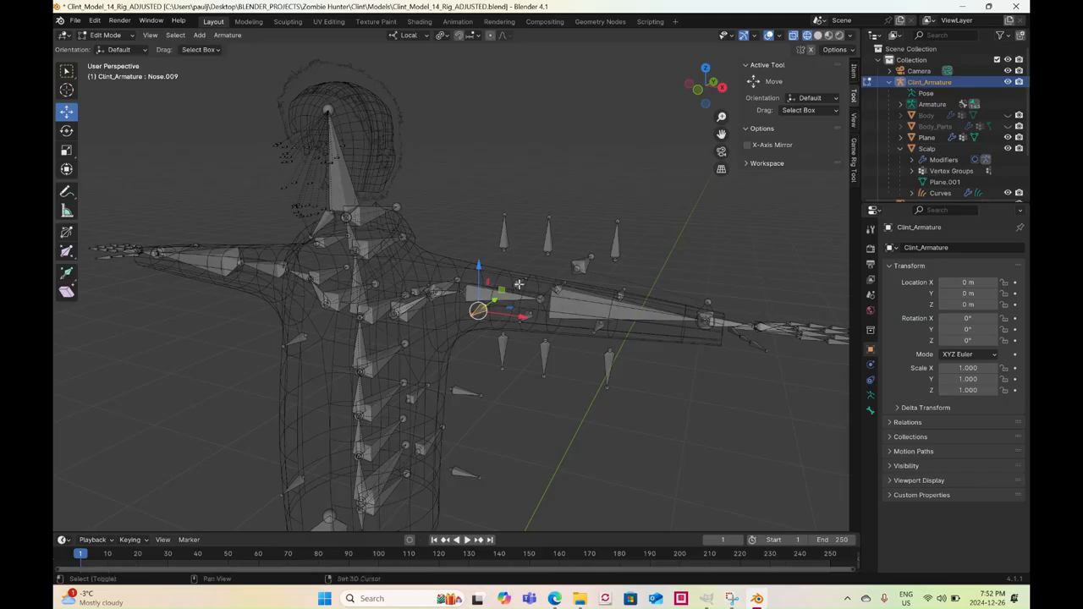
left_click(503, 230, "shift")
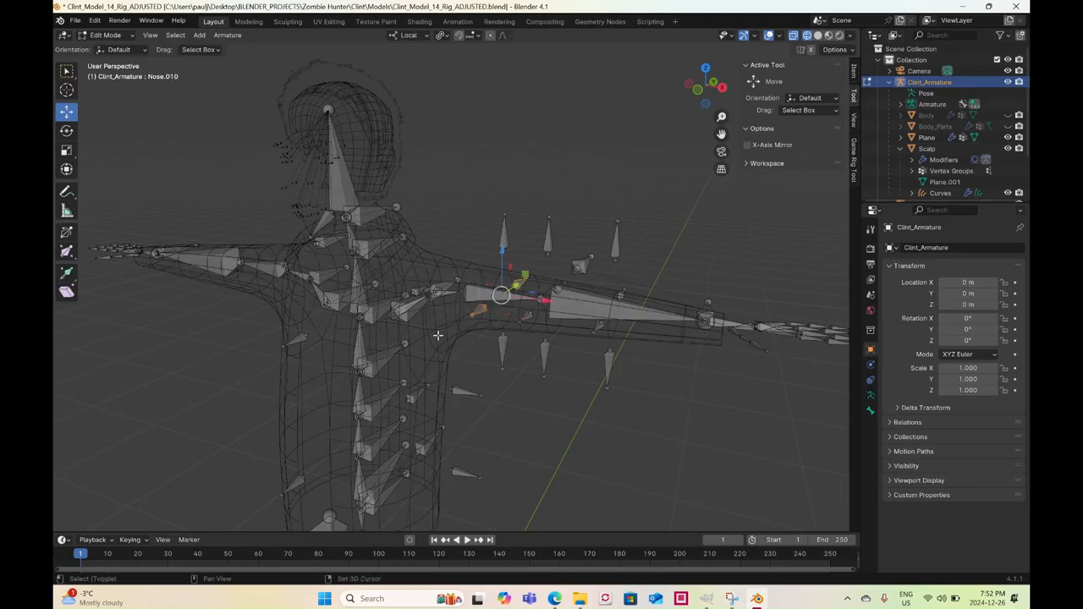
middle_click_drag(438, 336, 453, 337)
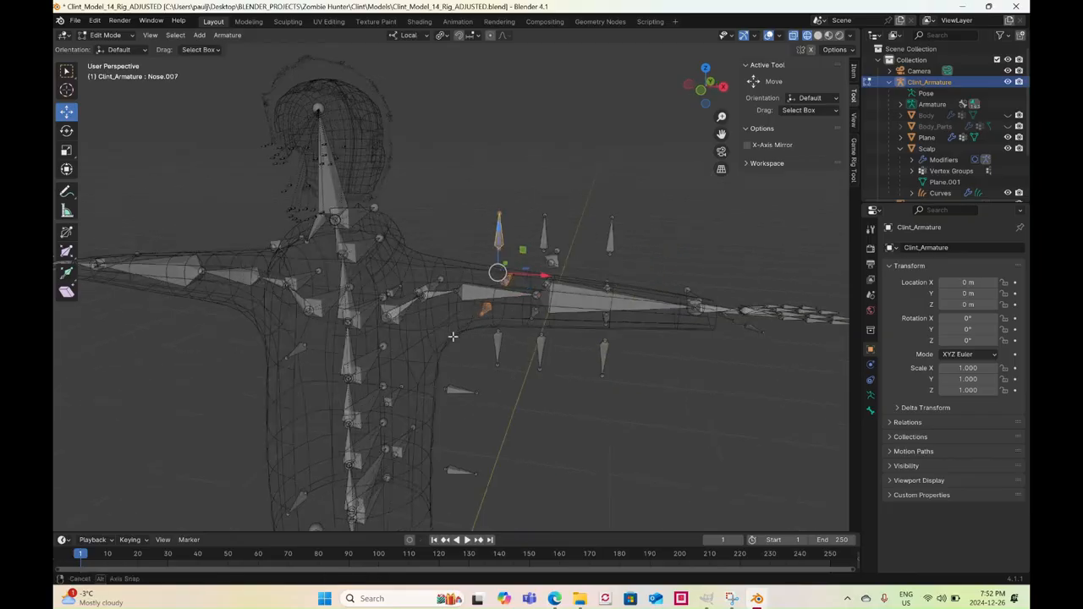
key("shift+d")
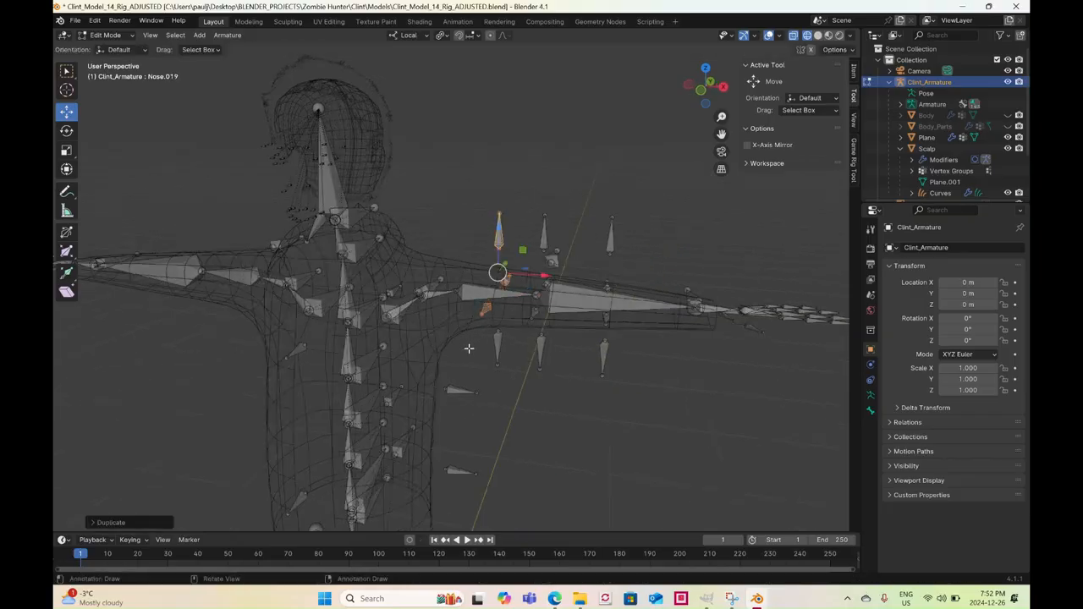
middle_click_drag(498, 273, 500, 271)
key("x")
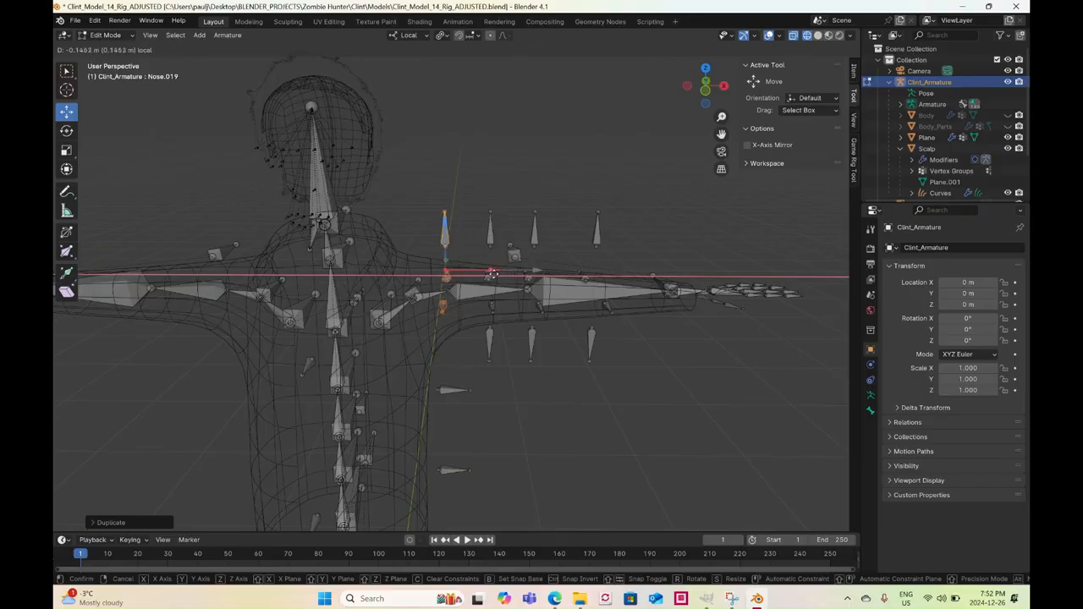
left_click(475, 276)
Move the new rear shoulder bone farther back and the new front shoulder bone farther forward, away from the jacket
middle_click_drag(610, 305, 550, 306)
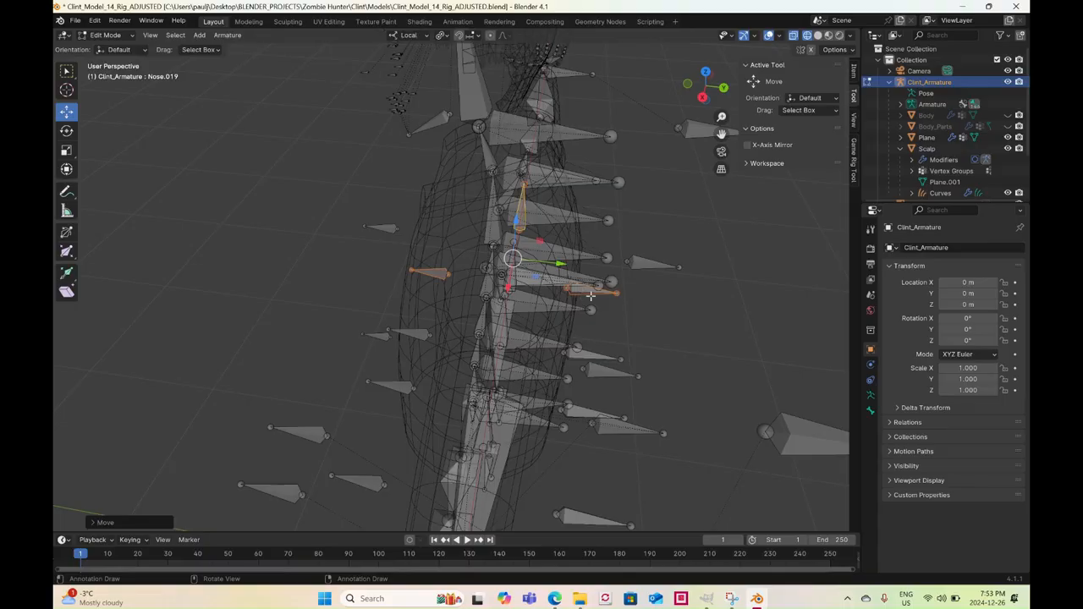
key("ctrl+z")
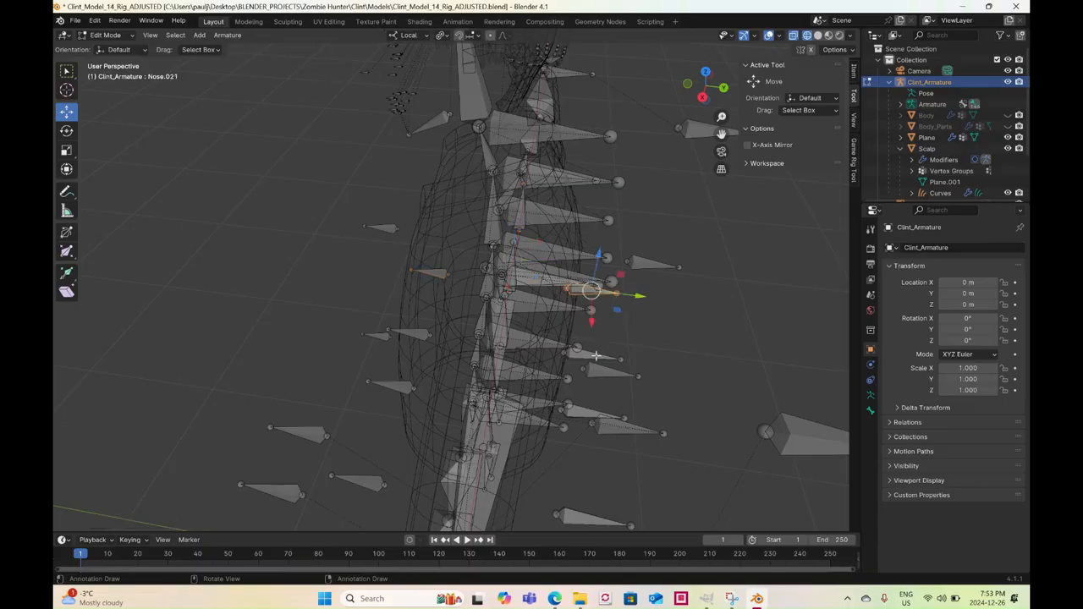
left_click_drag(636, 303, 665, 303)
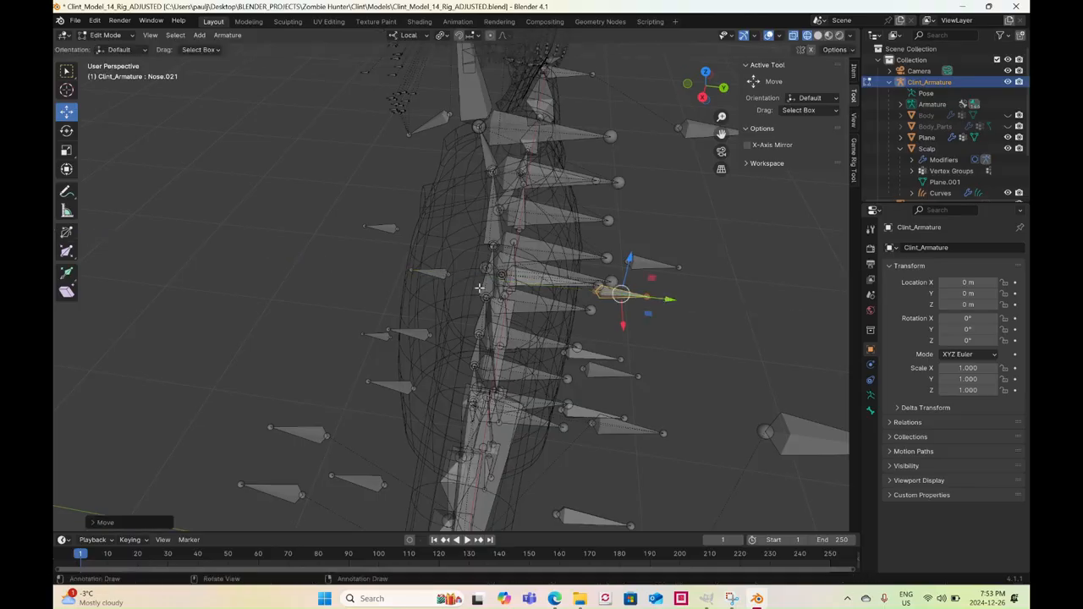
left_click(477, 290)
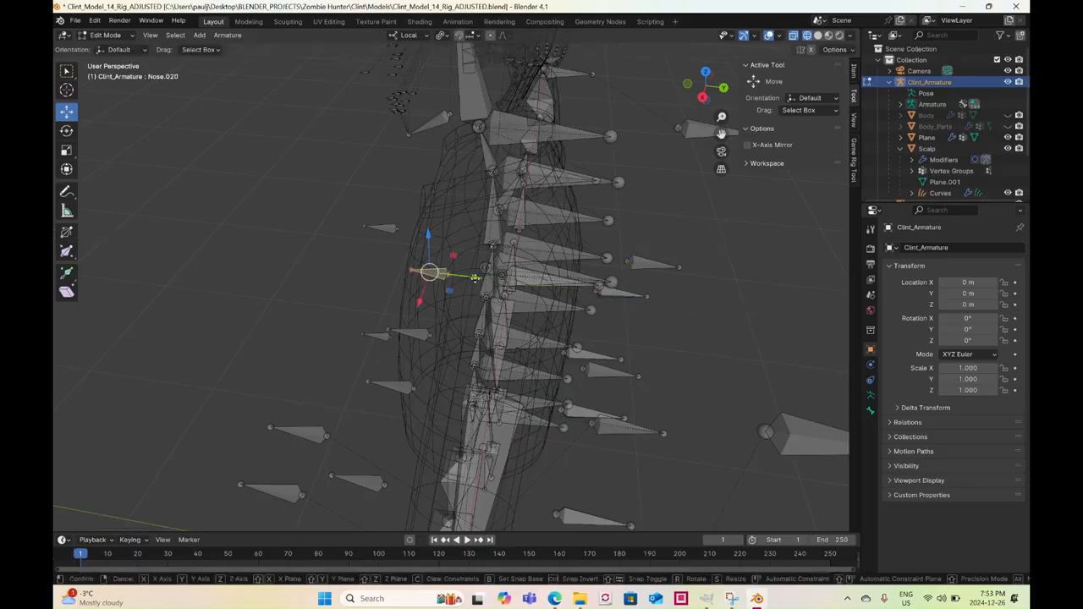
left_click_drag(479, 281, 451, 278)
Select the control bones above, below, in front of and behind the arm's sleeve, including the new top and rear shoulder bones
middle_click_drag(452, 280, 535, 325)
scroll(582, 305, "down", 3)
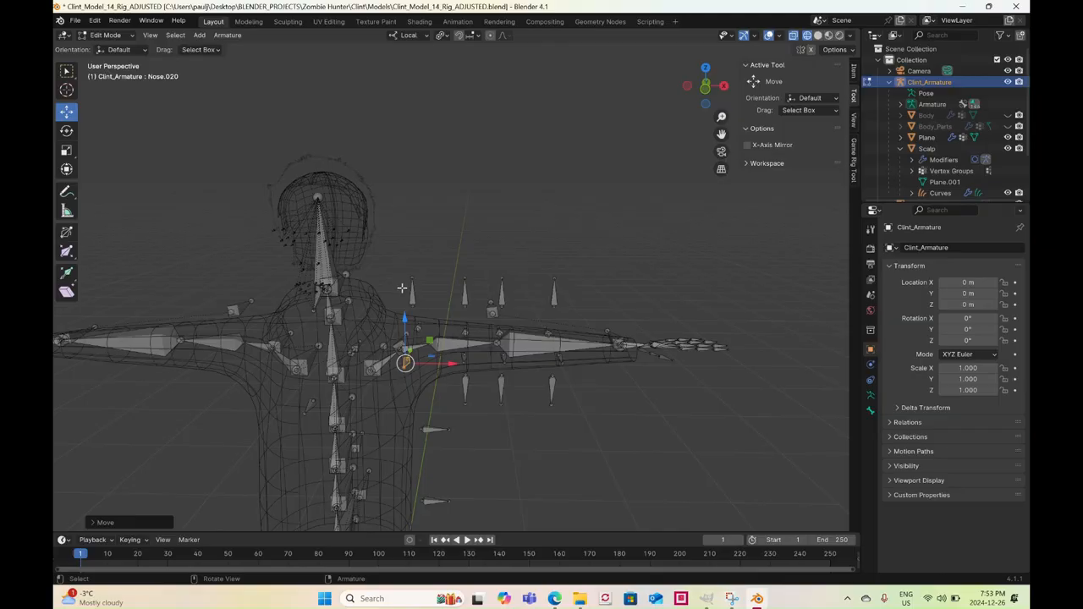
left_click_drag(401, 284, 572, 296)
left_click_drag(457, 386, 567, 398)
mouse_move(567, 399)
middle_mouse_down()
mouse_move(565, 485)
mouse_move(554, 398)
middle_mouse_up()
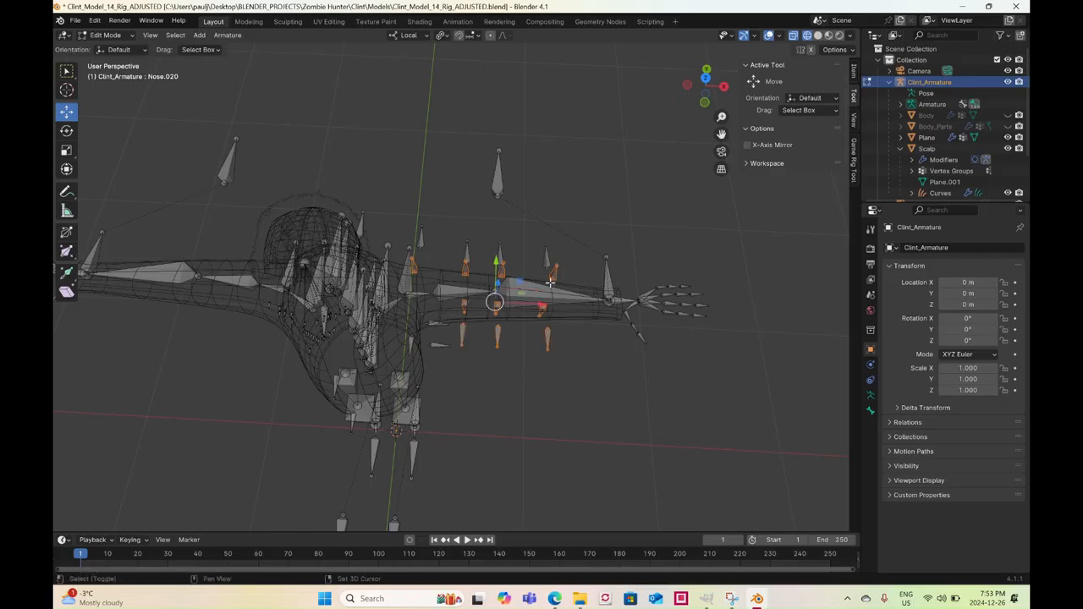
middle_click_drag(550, 283, 542, 279)
left_click_drag(453, 242, 562, 245)
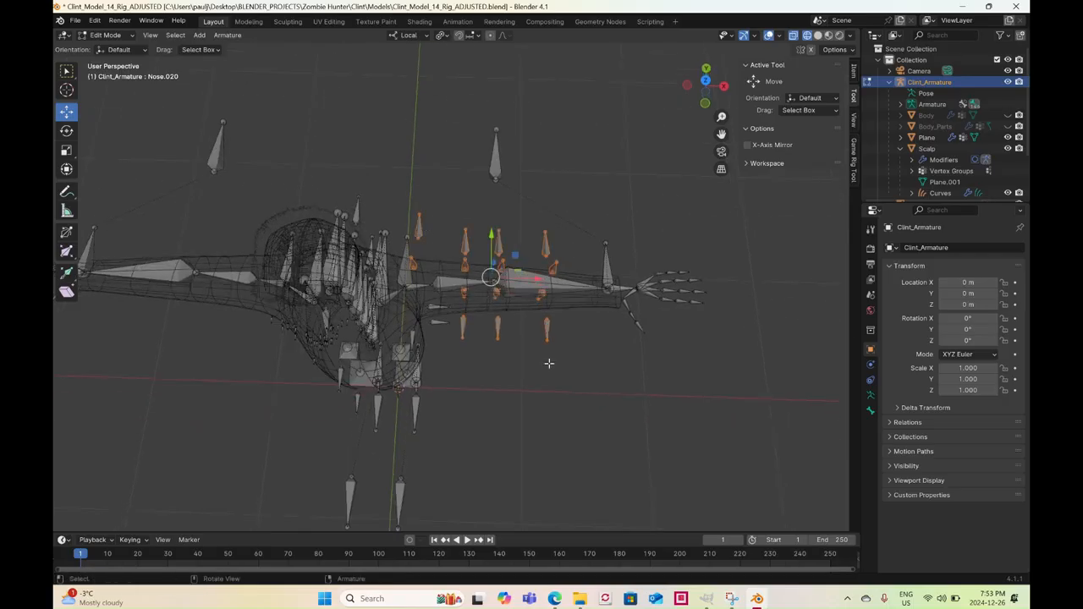
Extend the selection with the front shoulder bone and the two sideways-pointing bones beside the torso
middle_click_drag(548, 363, 427, 303)
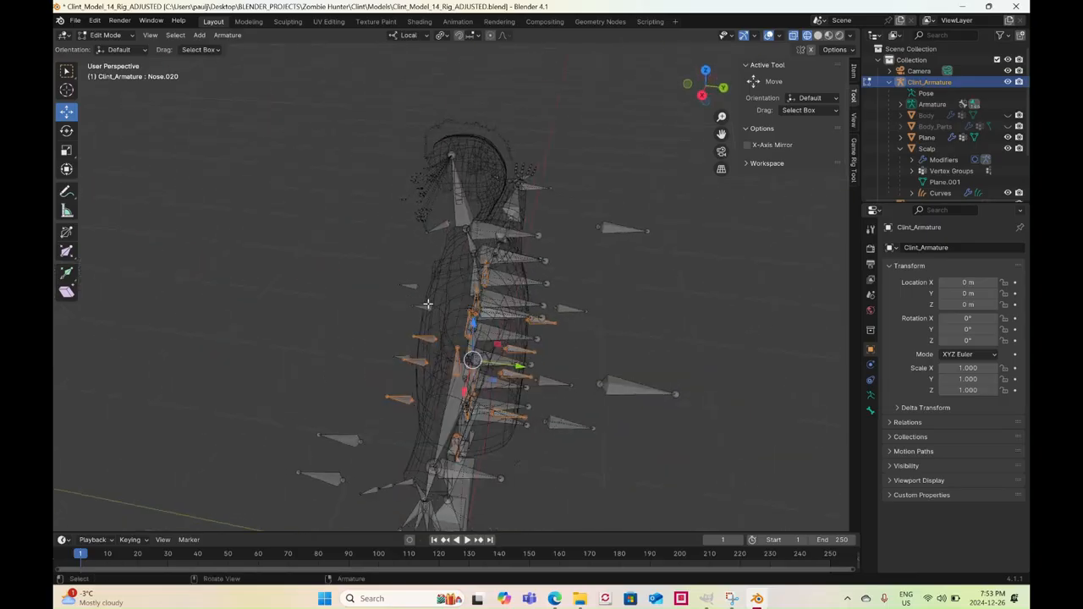
middle_click_drag(421, 345, 460, 358)
left_click_drag(437, 337, 438, 416)
scroll(517, 356, "down", 4)
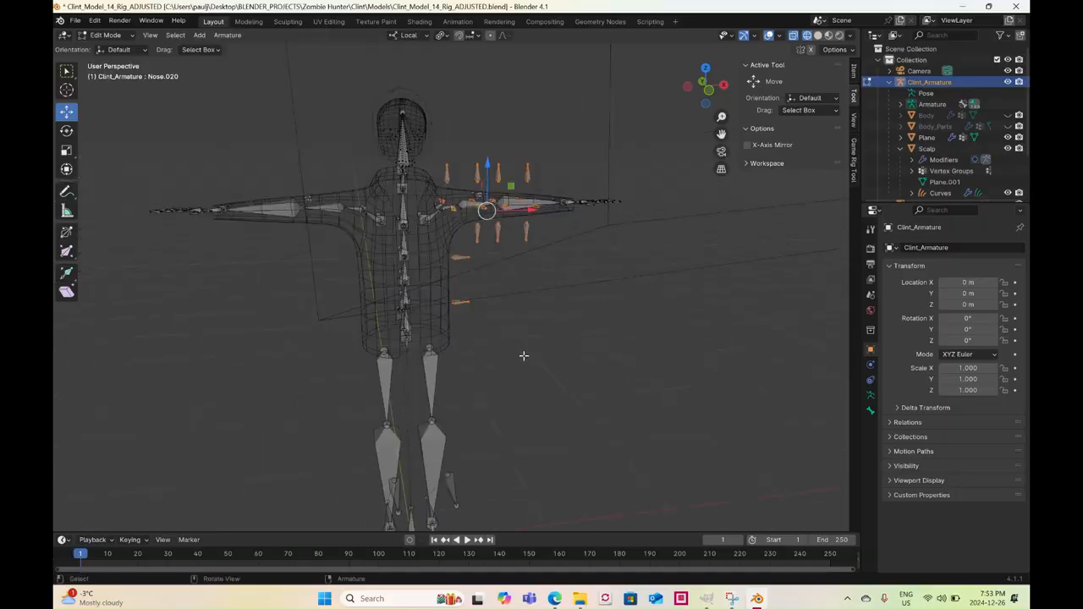
Rename the upper control bone in front of the jacket to Jacket_Front_Upper
middle_click_drag(524, 356, 409, 208)
scroll(487, 330, "up", 6)
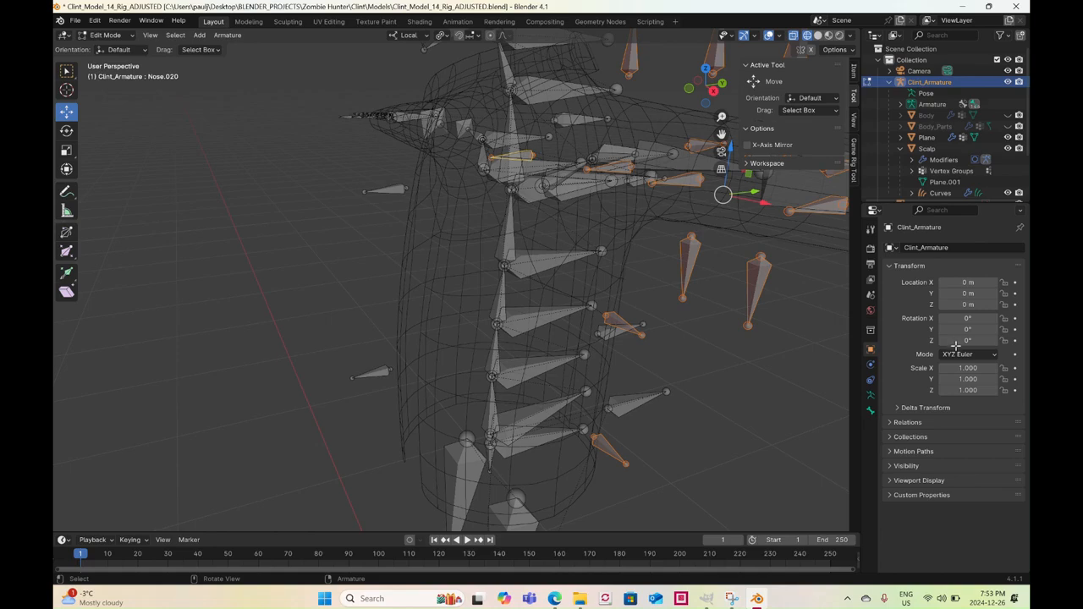
key("ctrl+z")
left_click(869, 411)
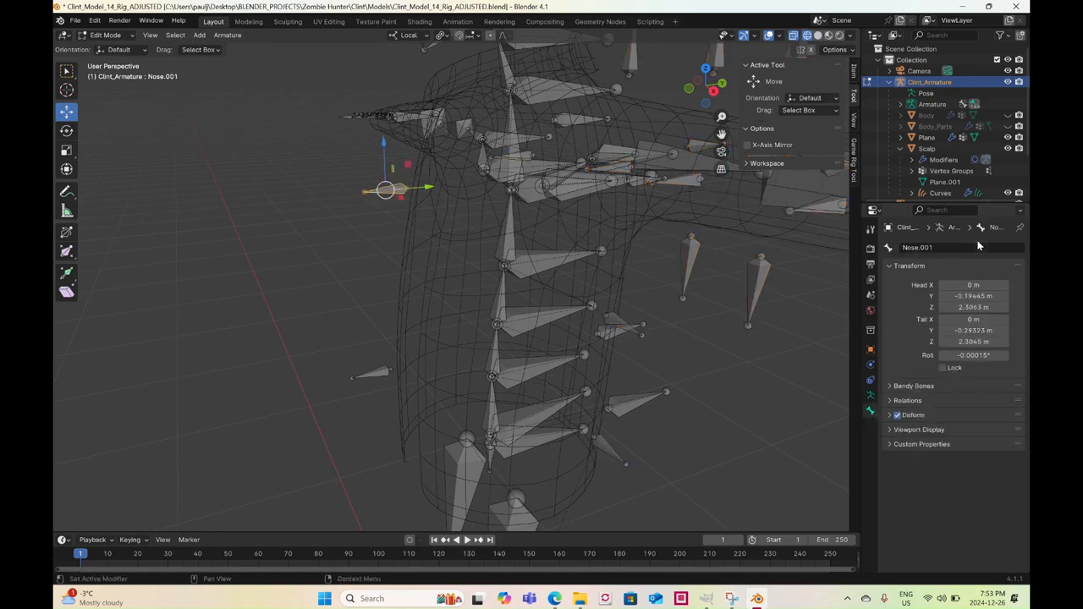
left_click(946, 248)
type("Jacket_Front")
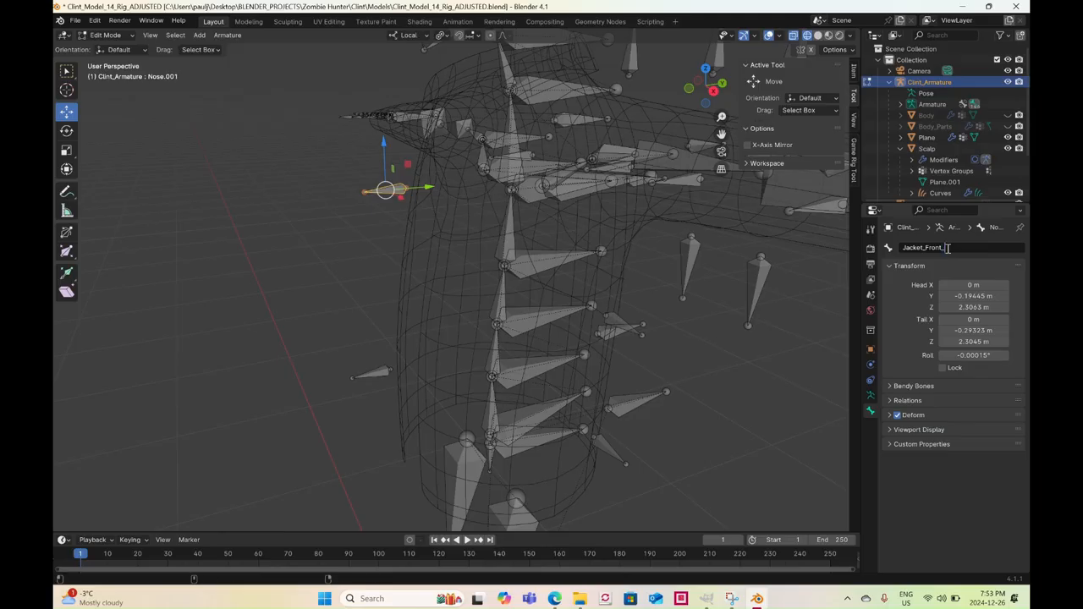
type("_L")
type("pper")
key("Return")
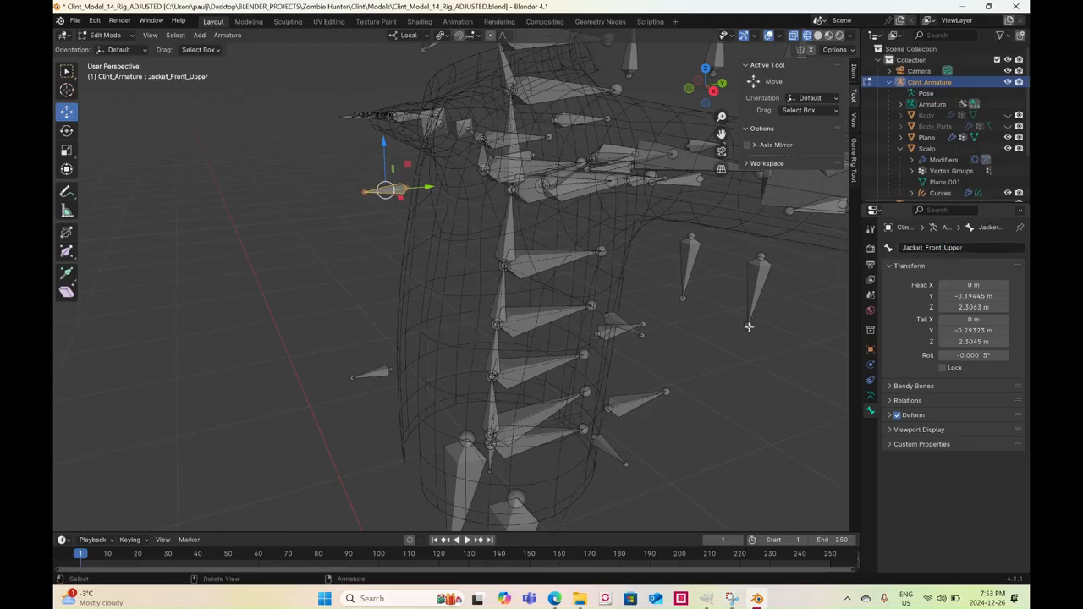
Rename the lower control bone in front of the jacket to Jacket_Front_Lower
double_click(970, 250)
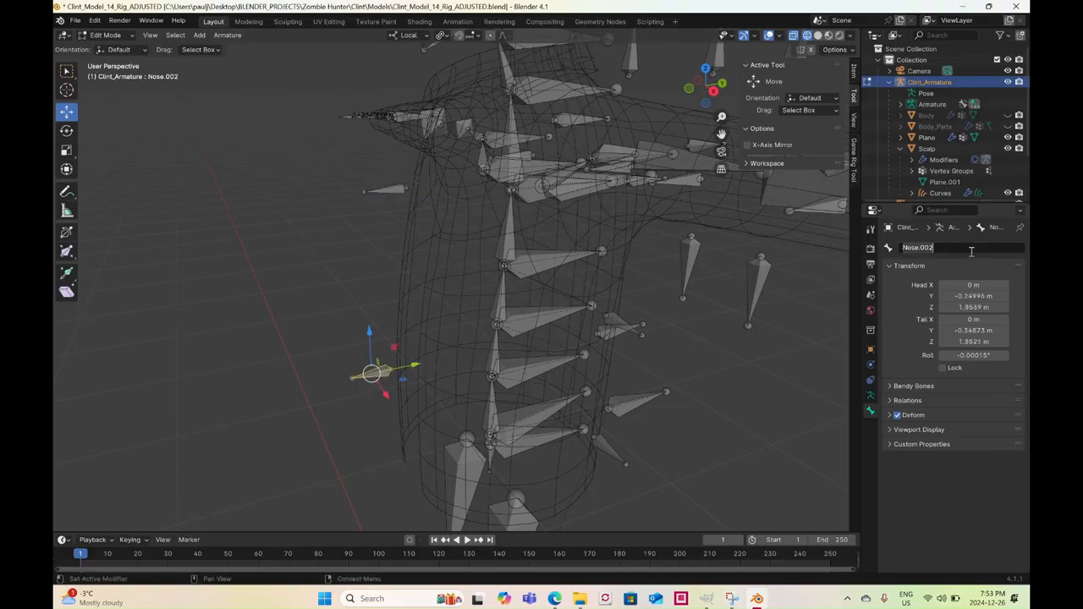
type("Jacket_Front_Lower")
key("Return")
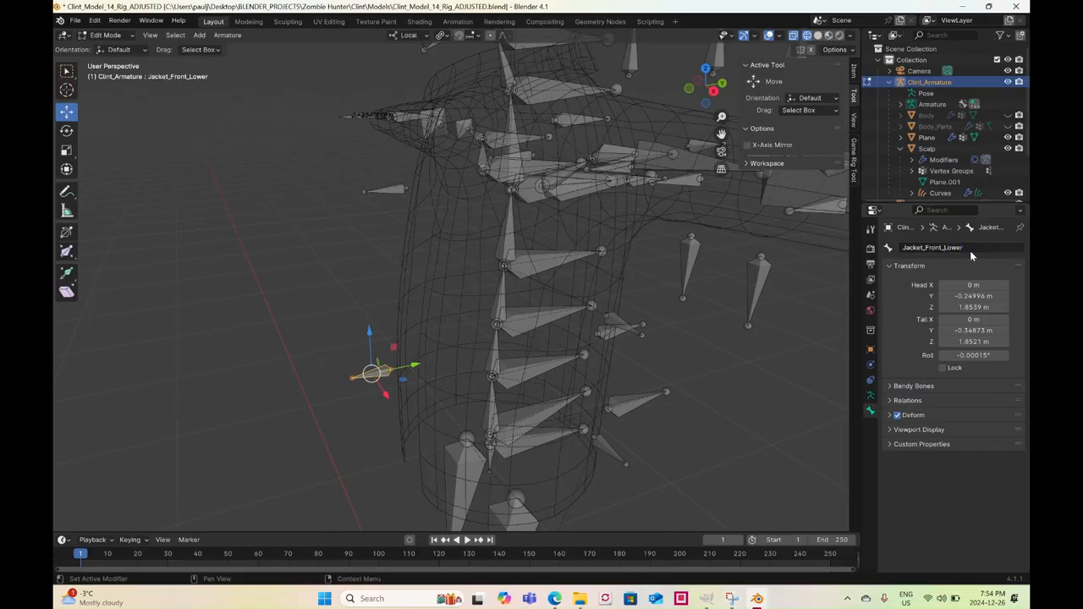
Rename the upper control bone behind the jacket, beginning its name with Jacket_Back_U
middle_click_drag(643, 279, 569, 296)
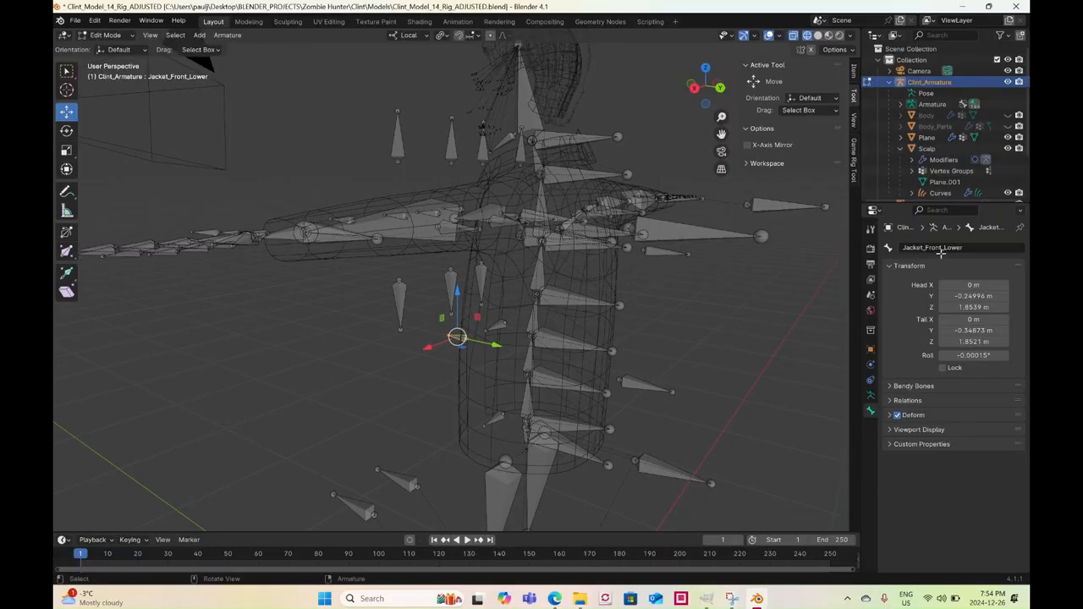
left_click(665, 252)
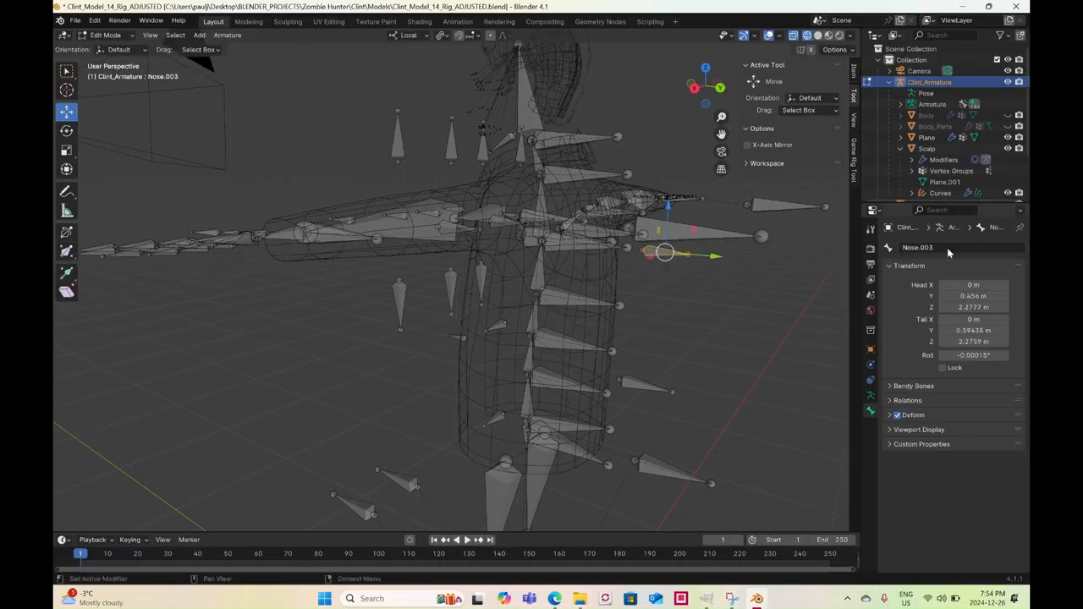
left_click(948, 249)
type("JA")
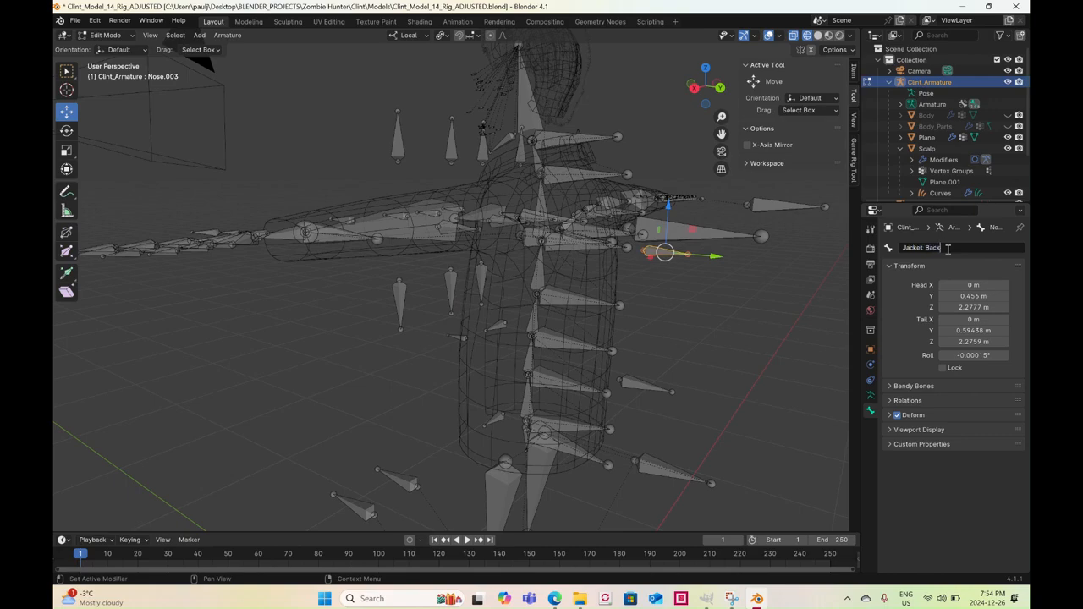
type("cket_Back_U")
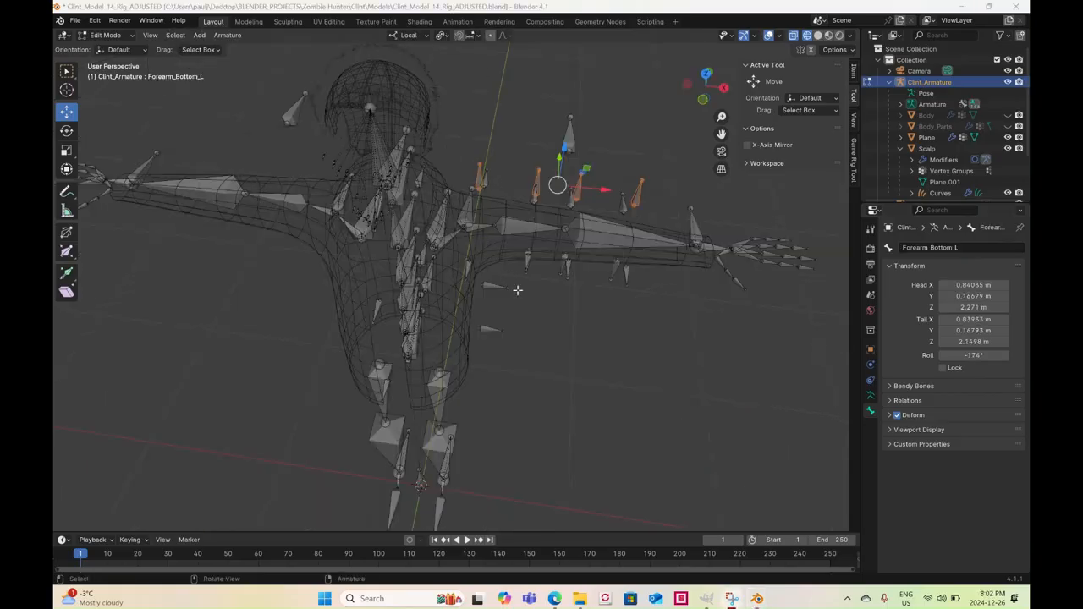
Add the rear shoulder bone and the three bones behind the sleeve to the selected top bones
middle_click_drag(517, 289, 545, 364)
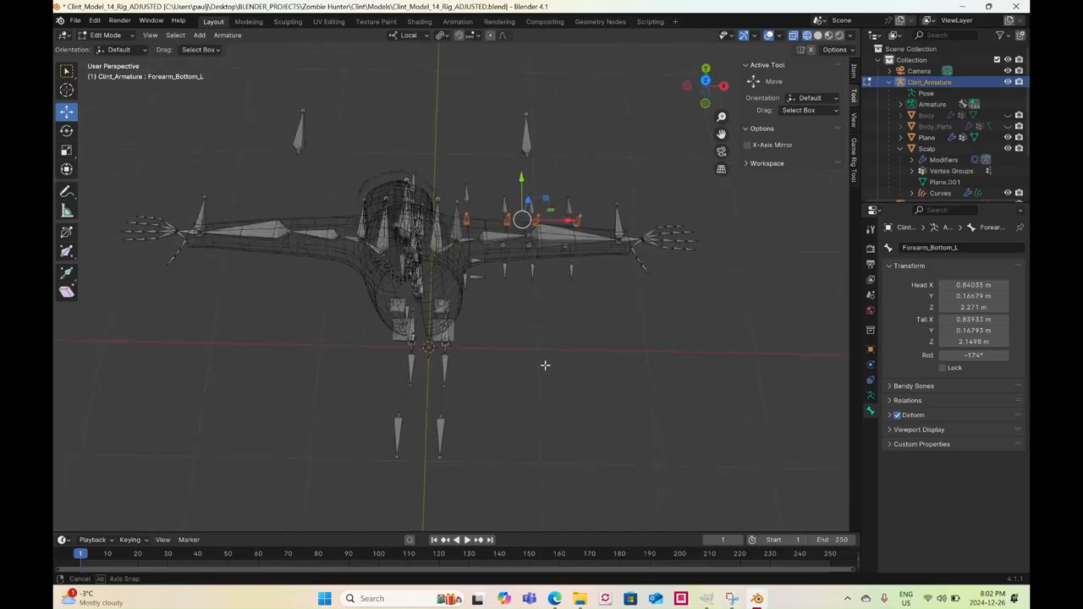
scroll(524, 187, "up", 2)
left_click(475, 117, "shift")
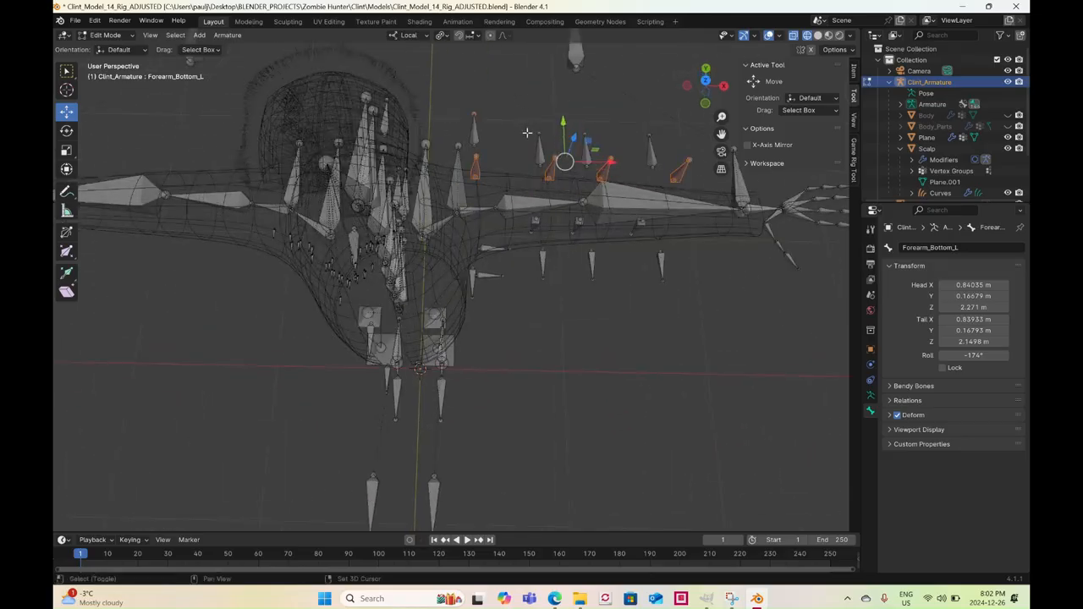
left_click(472, 129, "shift")
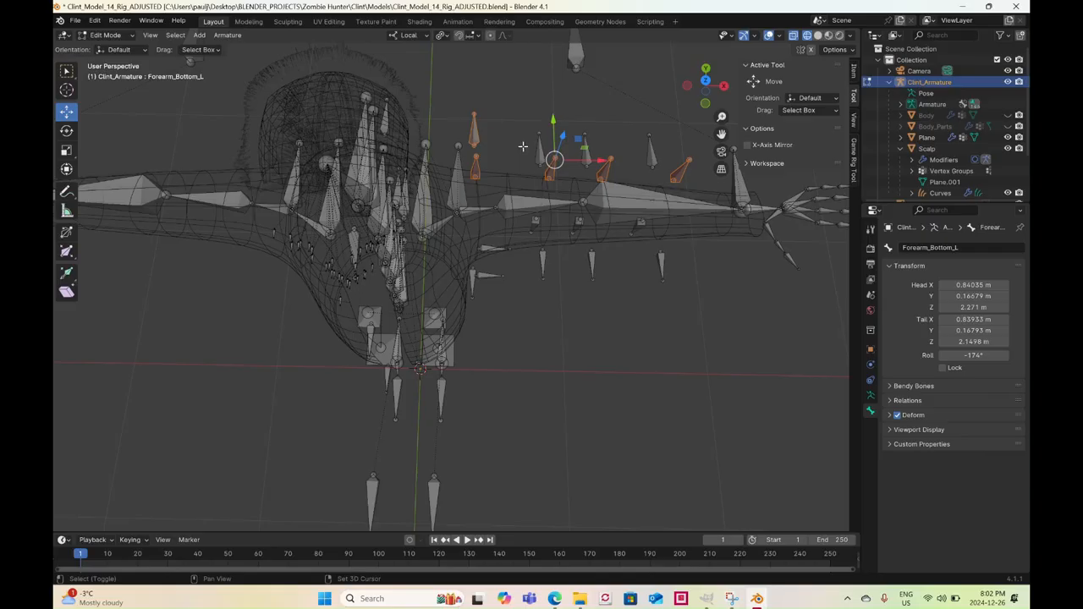
left_click_drag(523, 147, 660, 153, "shift")
Add the three bones below the sleeve, the three in front of it and the front shoulder bone to the selection
middle_click_drag(660, 153, 534, 282)
left_click_drag(518, 274, 641, 296, "shift")
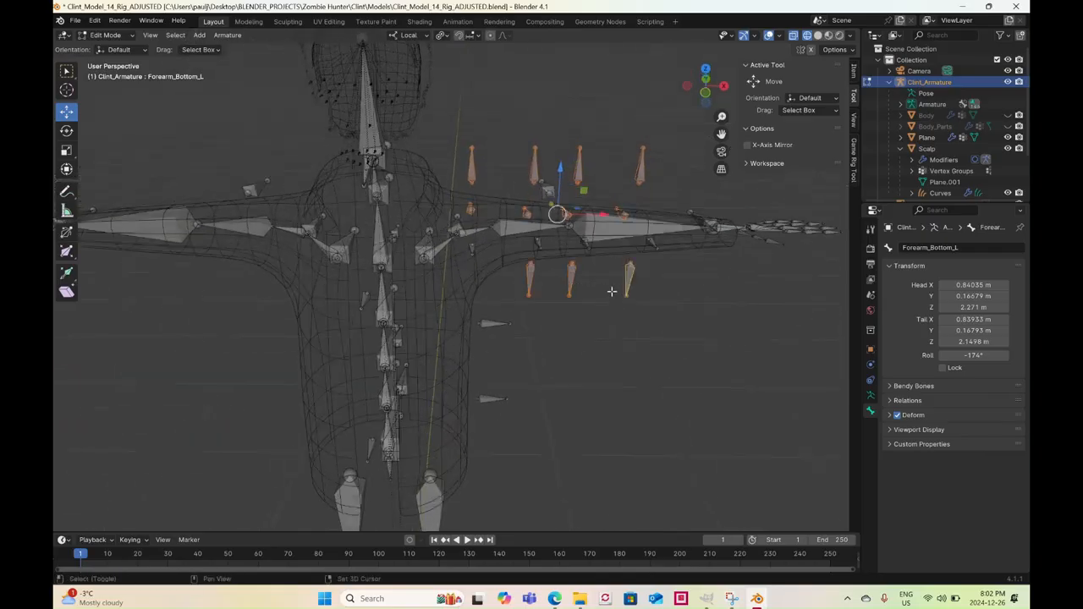
middle_click_drag(631, 297, 562, 285)
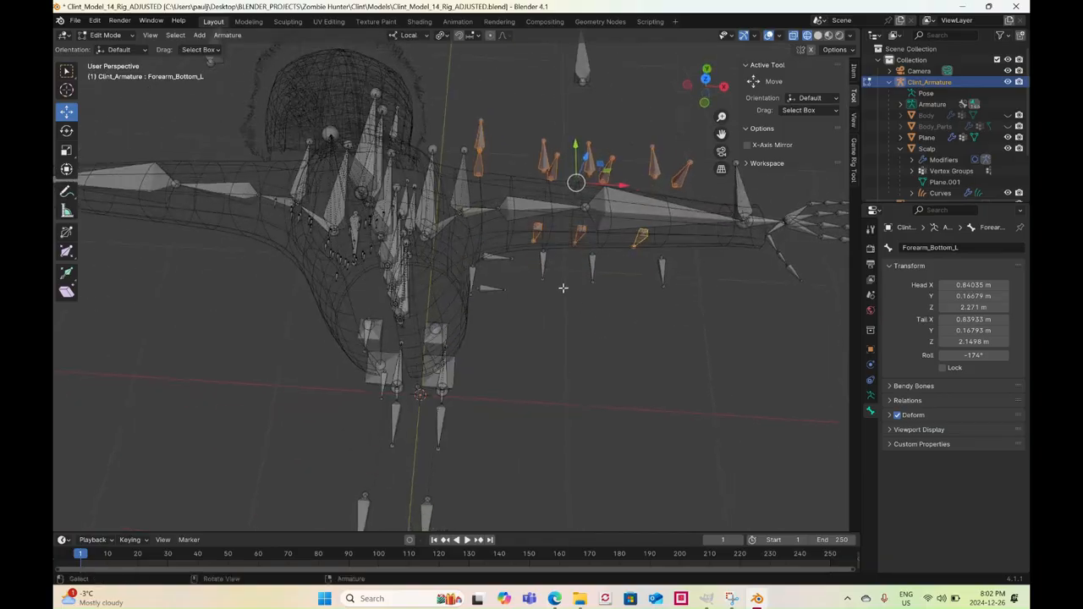
left_click_drag(537, 264, 673, 273, "shift")
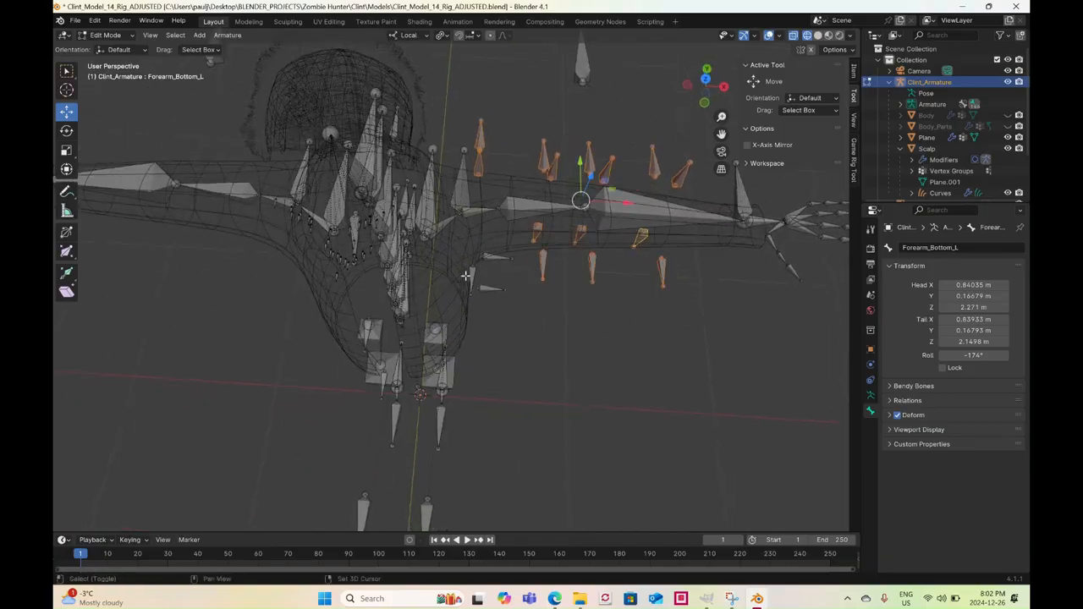
key("b")
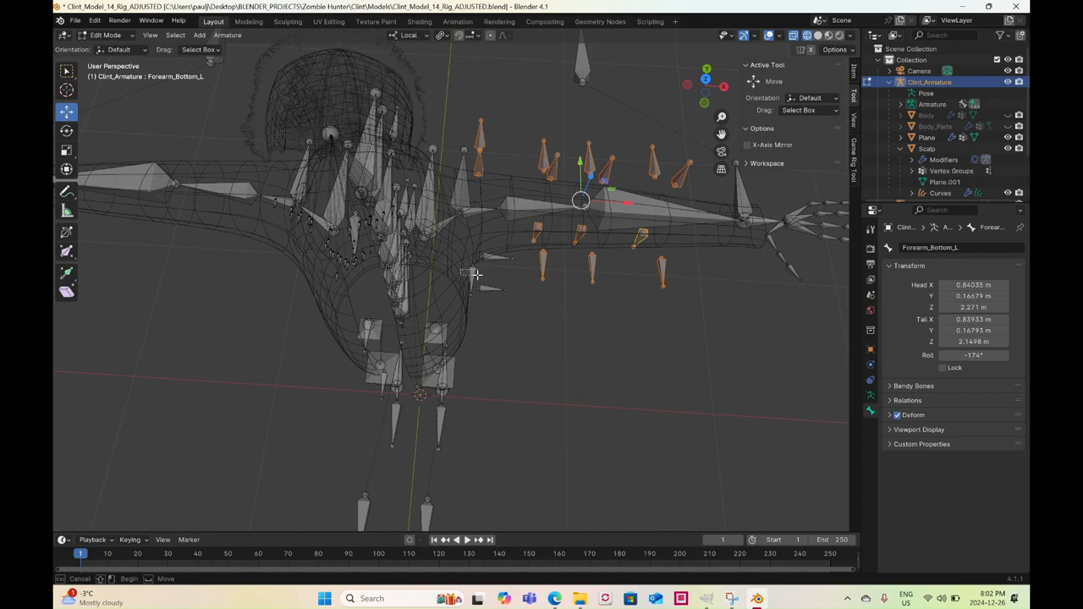
Set the pivot point to 3D Cursor and reset the cursor to the world origin
middle_click_drag(573, 203, 569, 251)
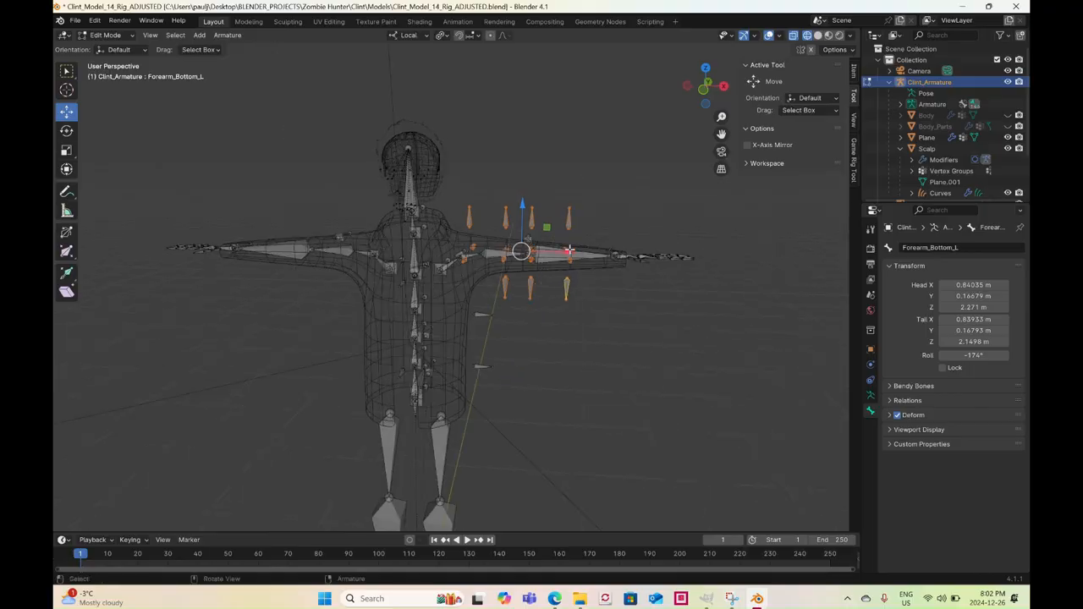
key("period")
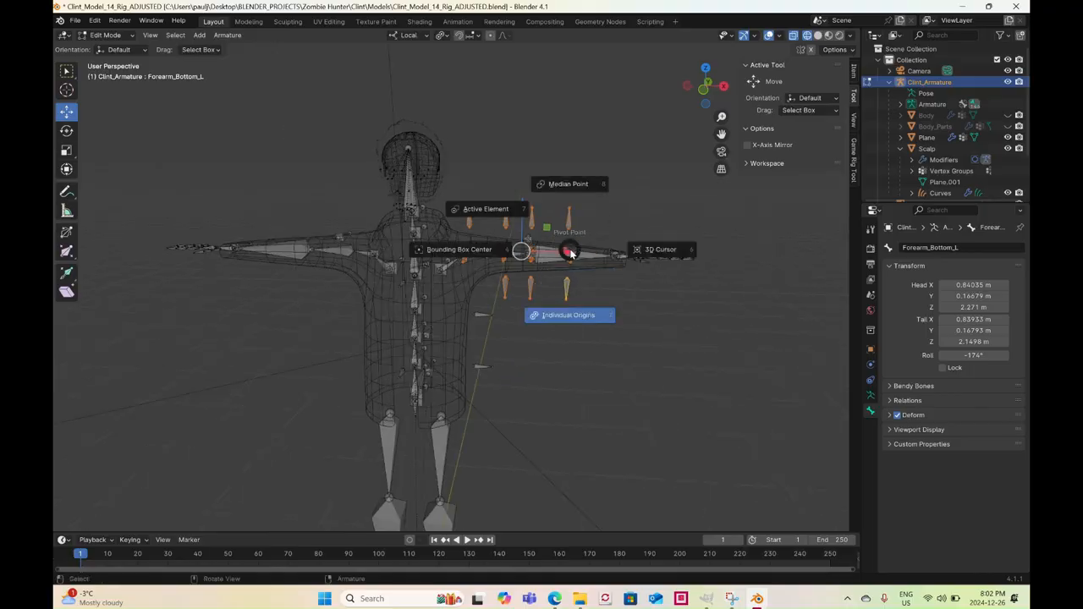
left_click(657, 251)
key("shift+c")
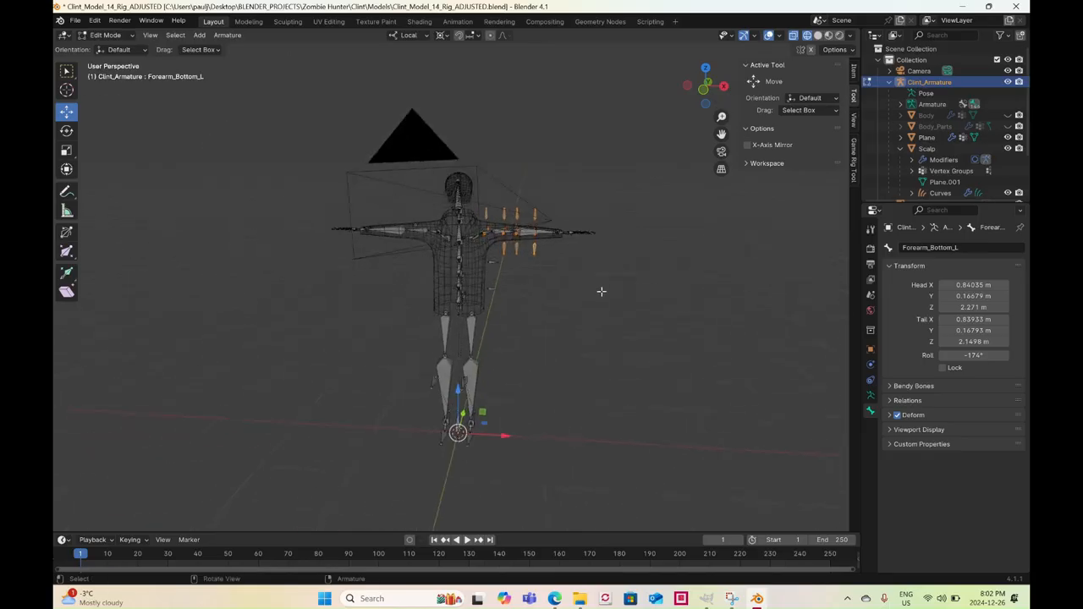
Duplicate the selected shoulder and sleeve bones in place and mirror the copies along X to the opposite arm
key("shift+d")
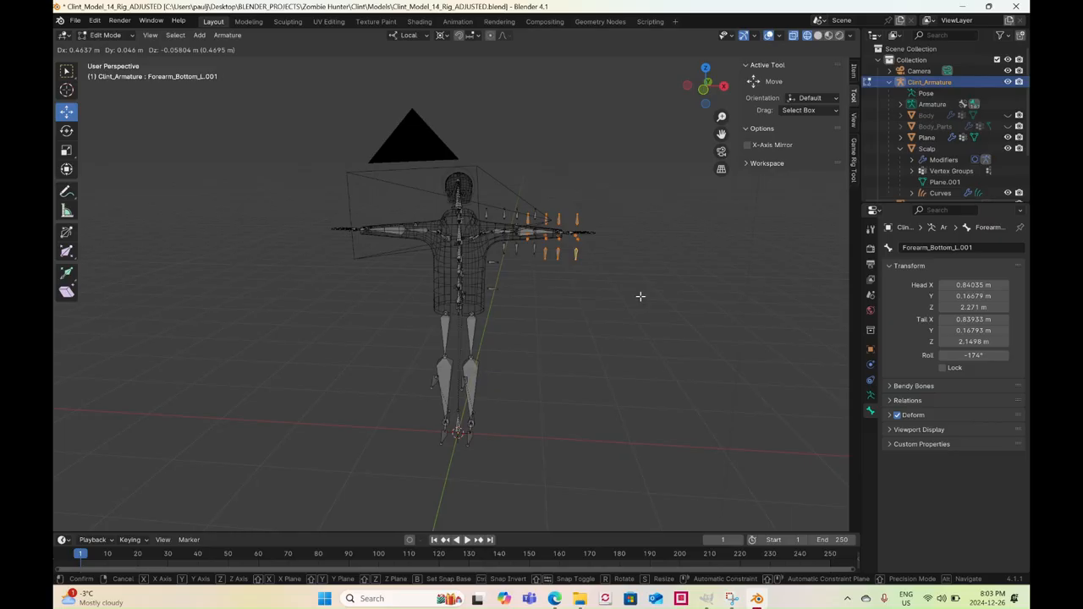
right_click(641, 296)
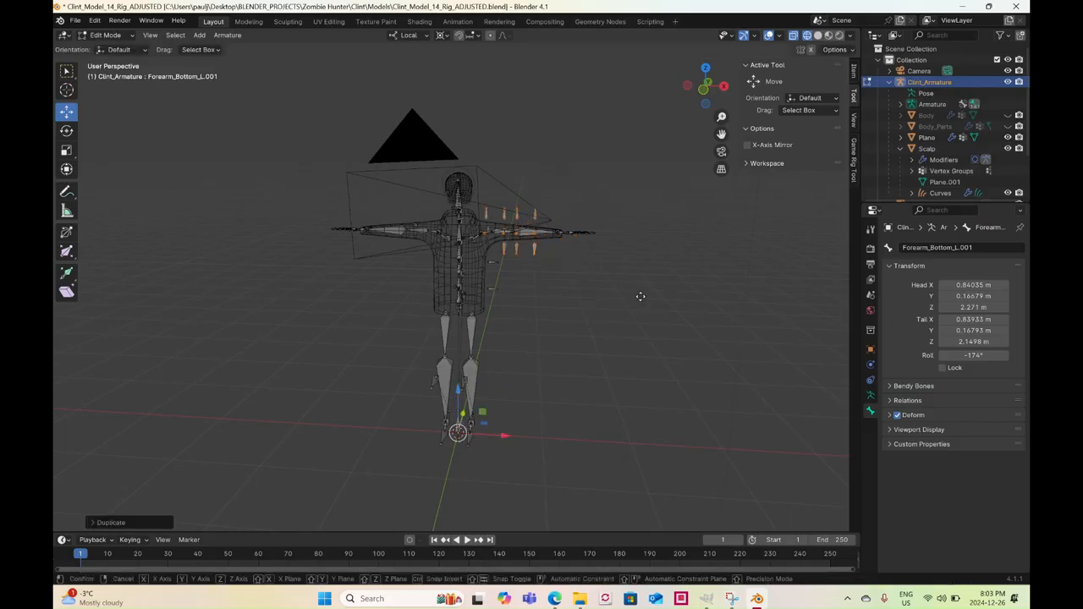
key("ctrl+m")
key("x")
key("Return")
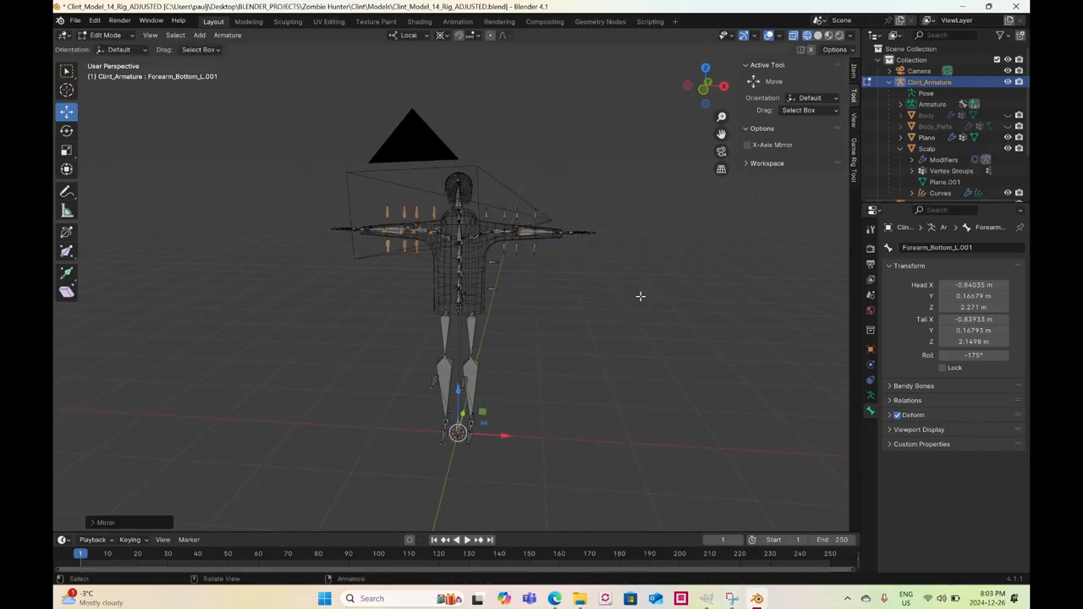
Rename the mirrored bone below the upper arm to Upperarm_Bottom_R
scroll(382, 170, "up", 4)
middle_click_drag(452, 206, 397, 254)
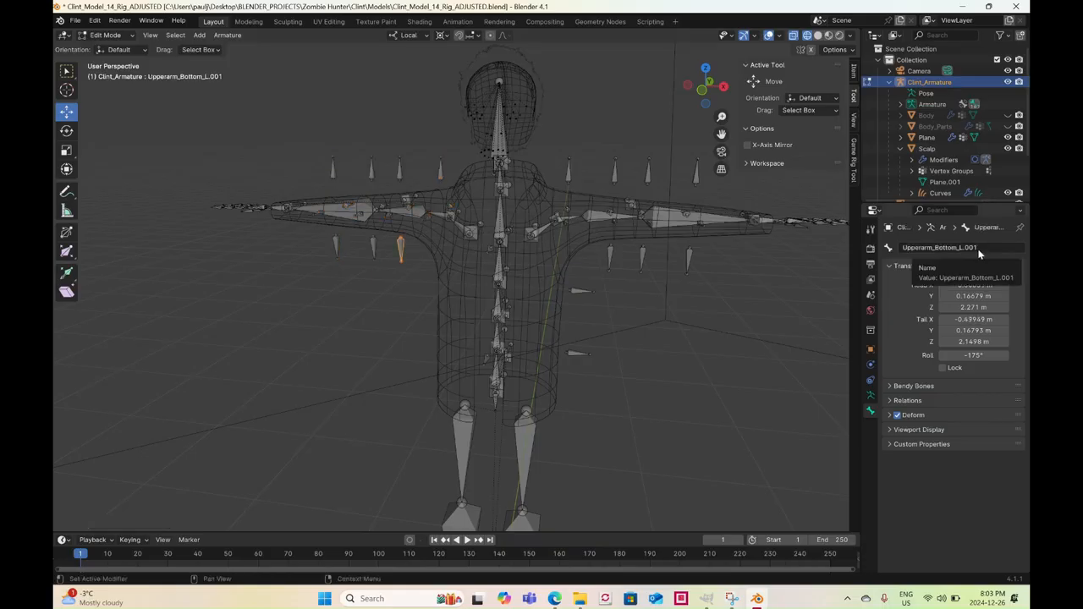
left_click(982, 250)
left_click_drag(983, 249, 960, 254)
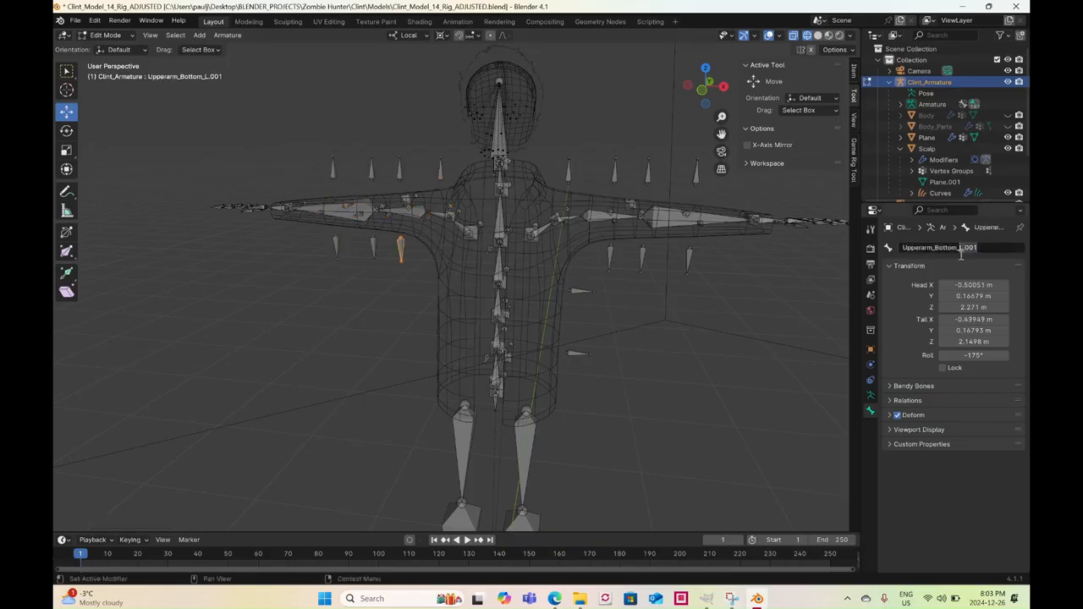
type("R")
key("Return")
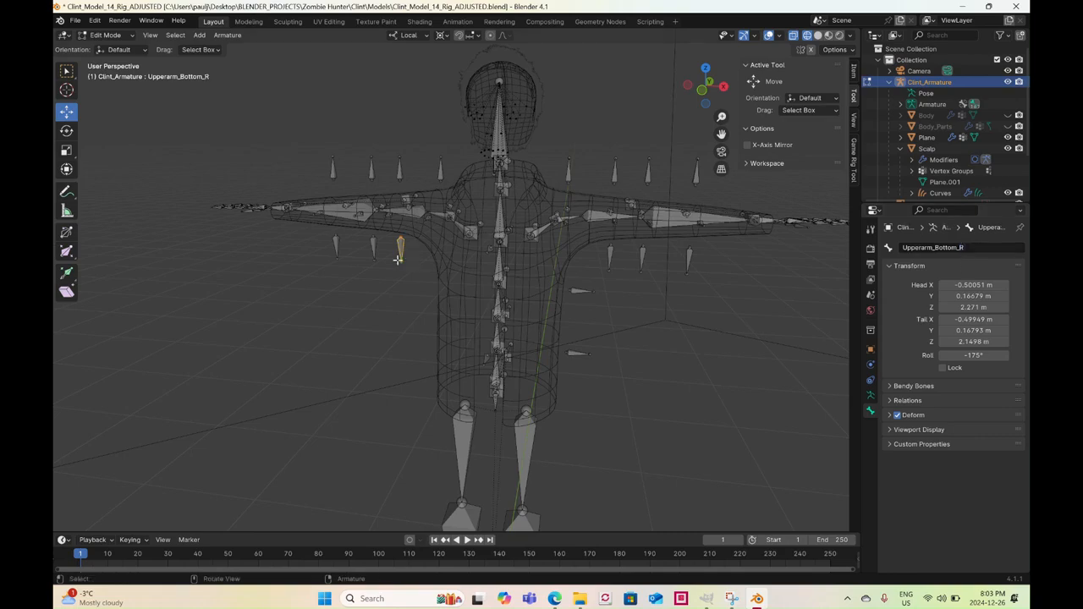
Rename the mirrored bone below the elbow to Elbow_Bottom_R
left_click(373, 248)
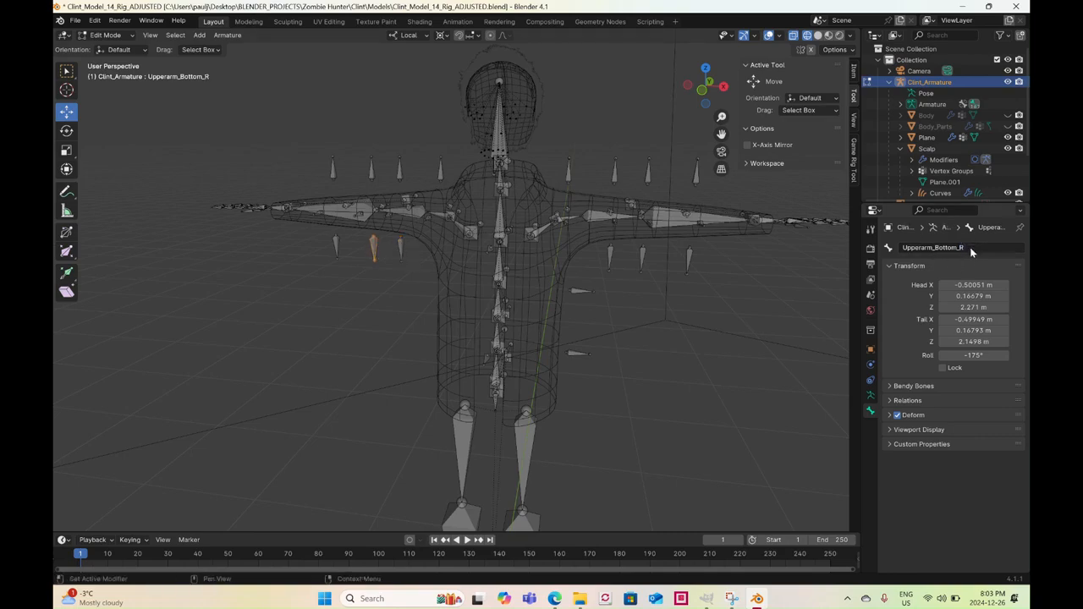
left_click(969, 247)
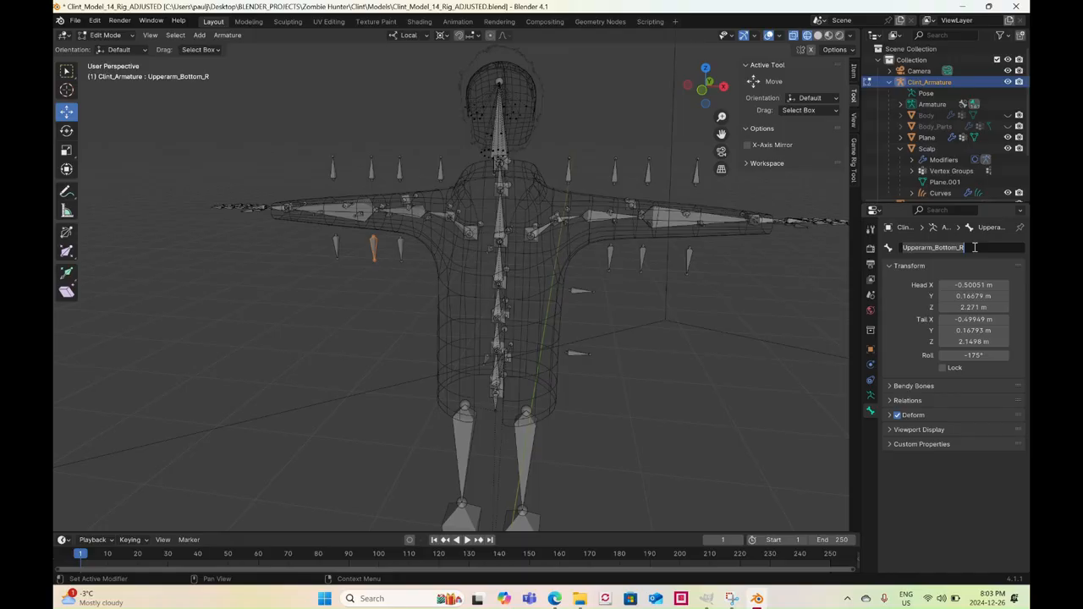
left_click(389, 256)
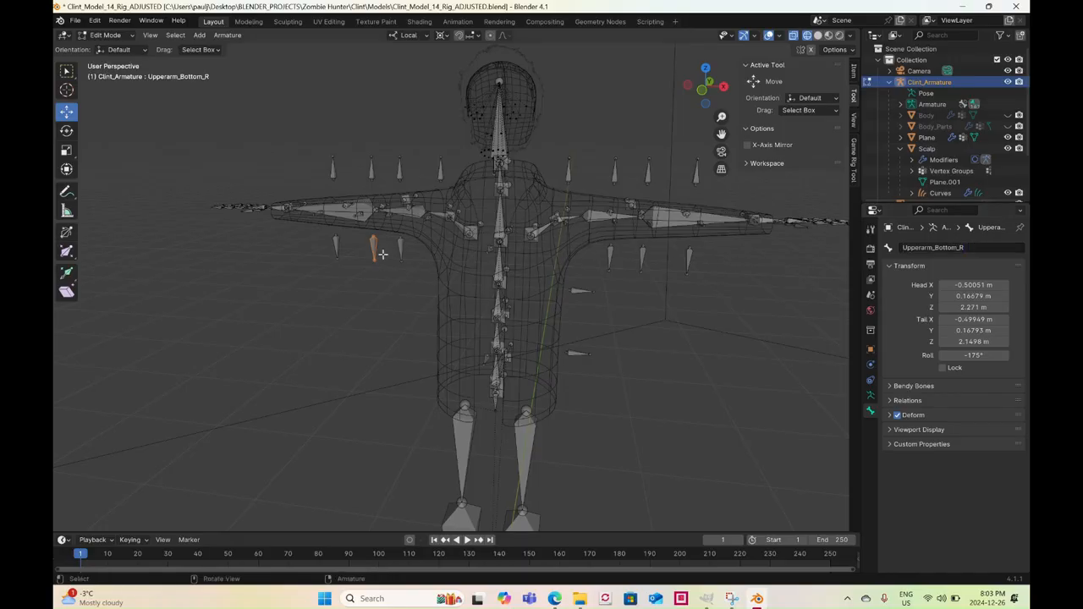
left_click(971, 247)
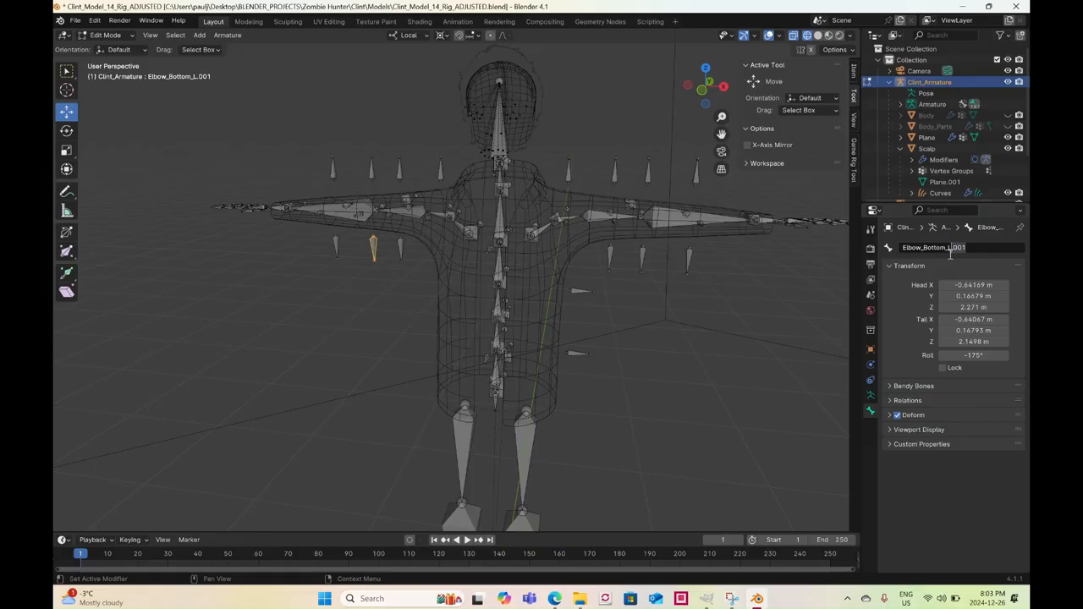
type("R")
key("Return")
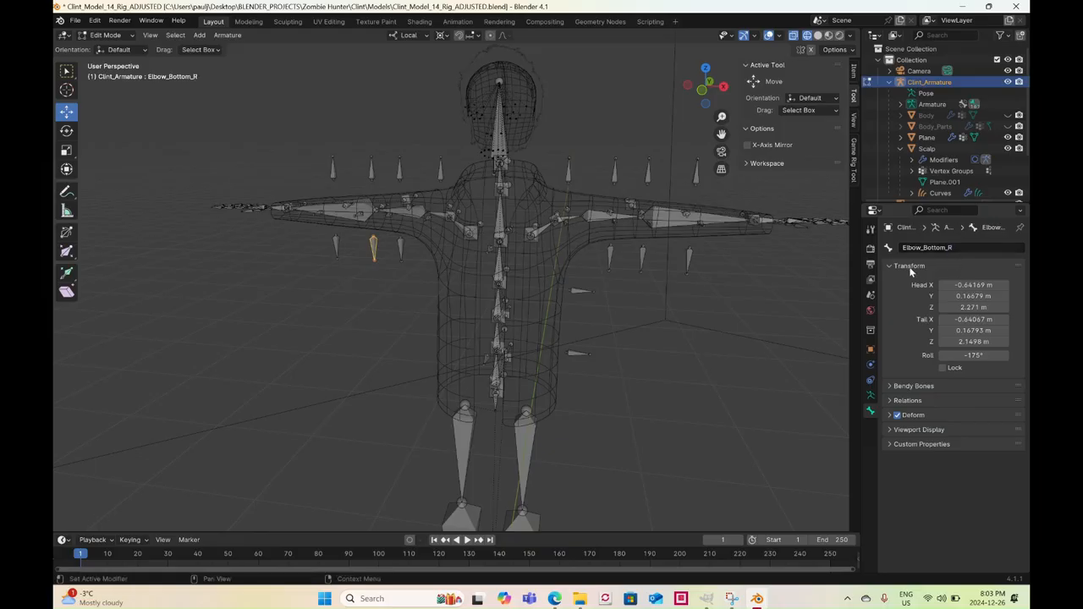
Rename the mirrored bone below the forearm to Forearm_Bottom_R
left_click(334, 245)
key("alt+a")
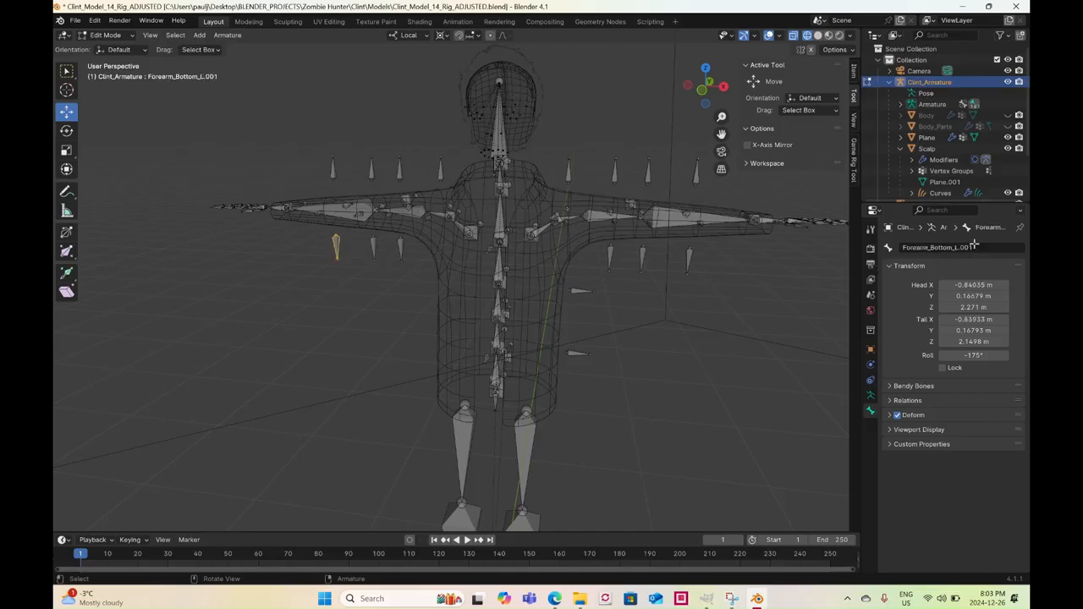
left_click(974, 246)
left_click(957, 247)
key("Return")
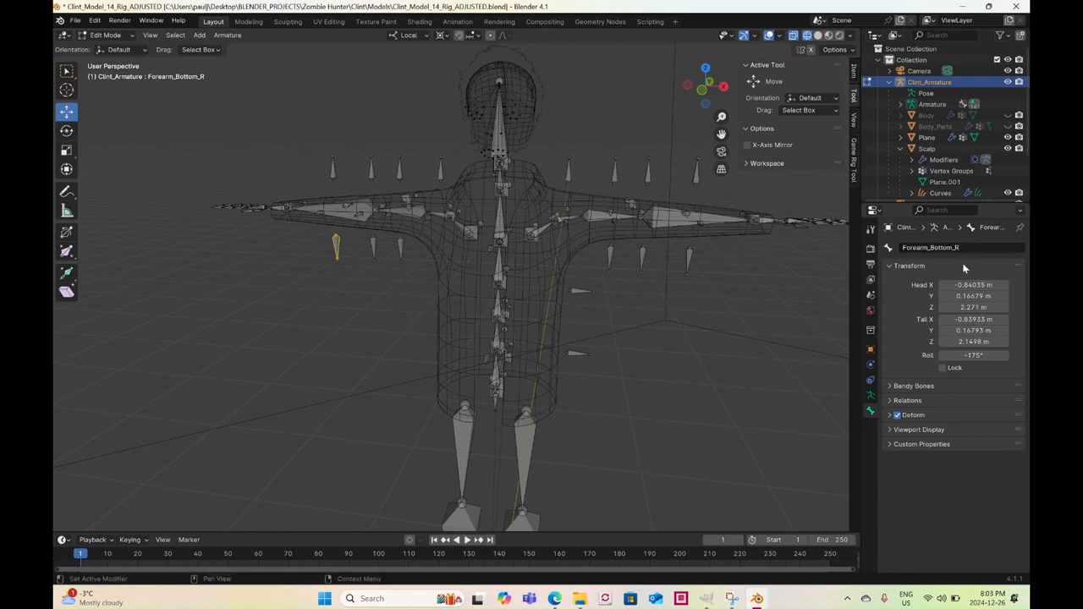
Rename the mirrored bone in front of the shoulder to Shoulder_Front_R
middle_click_drag(469, 245, 453, 303)
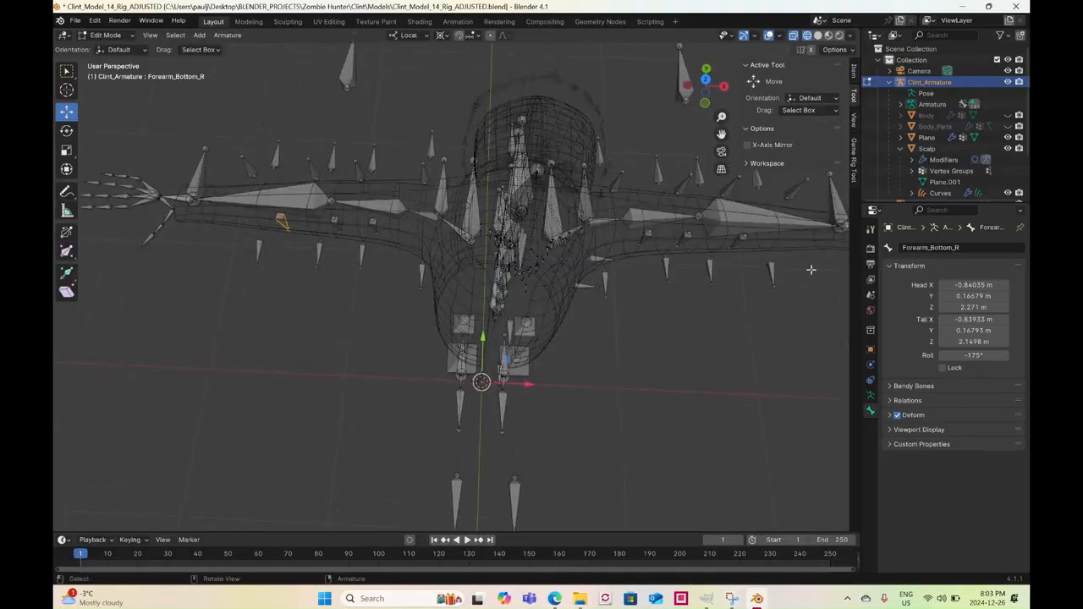
left_click(396, 274)
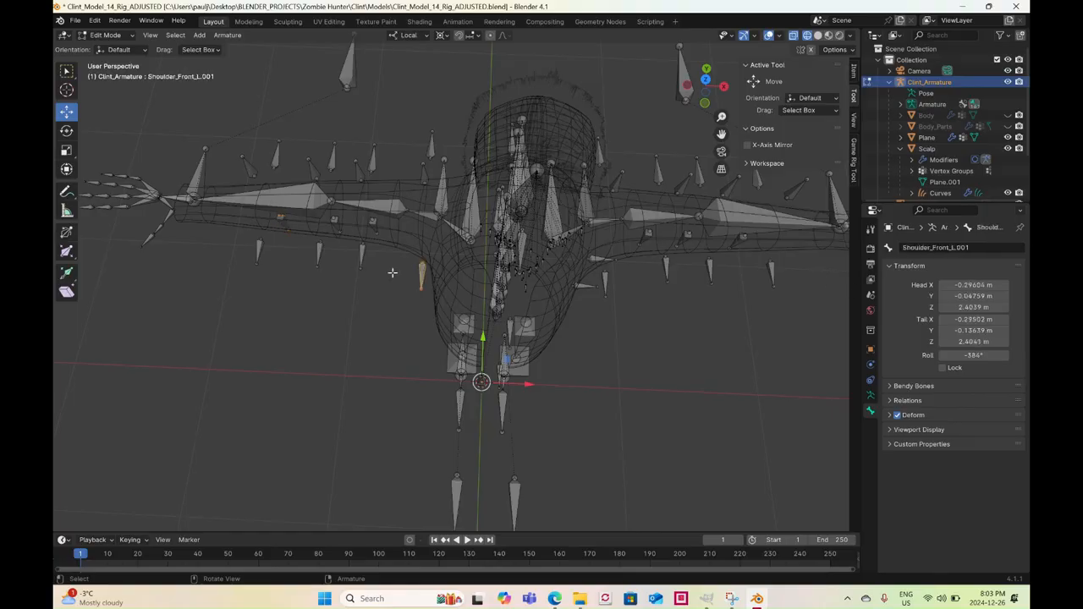
left_click(979, 246)
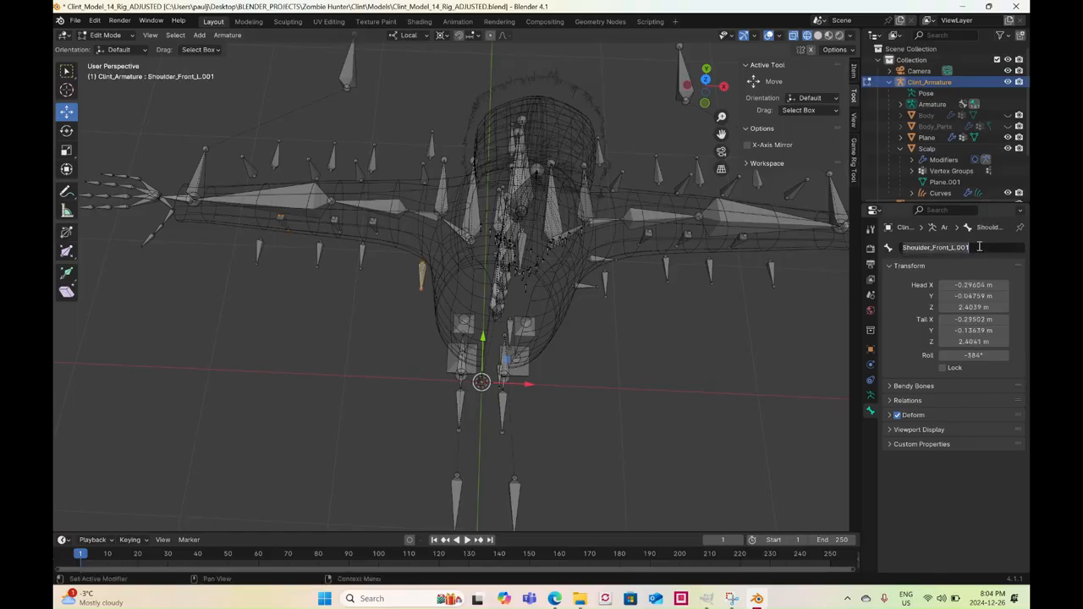
left_click_drag(977, 247, 952, 256)
type("R")
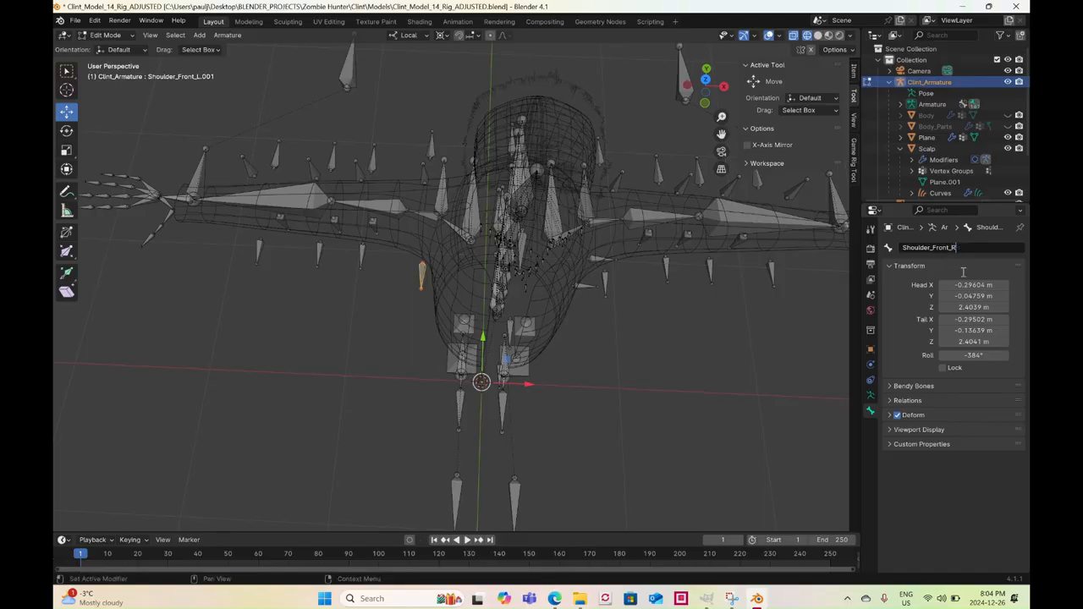
key("Return")
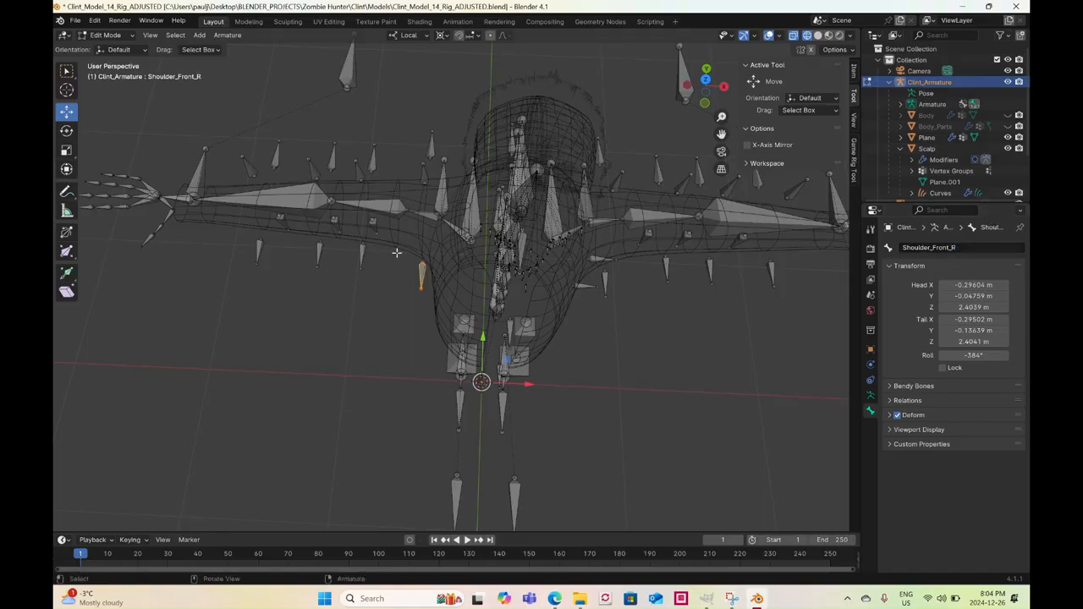
Rename the mirrored bone in front of the upper arm to Upperarm_Front_R
left_click(975, 248)
left_click_drag(974, 250, 954, 254)
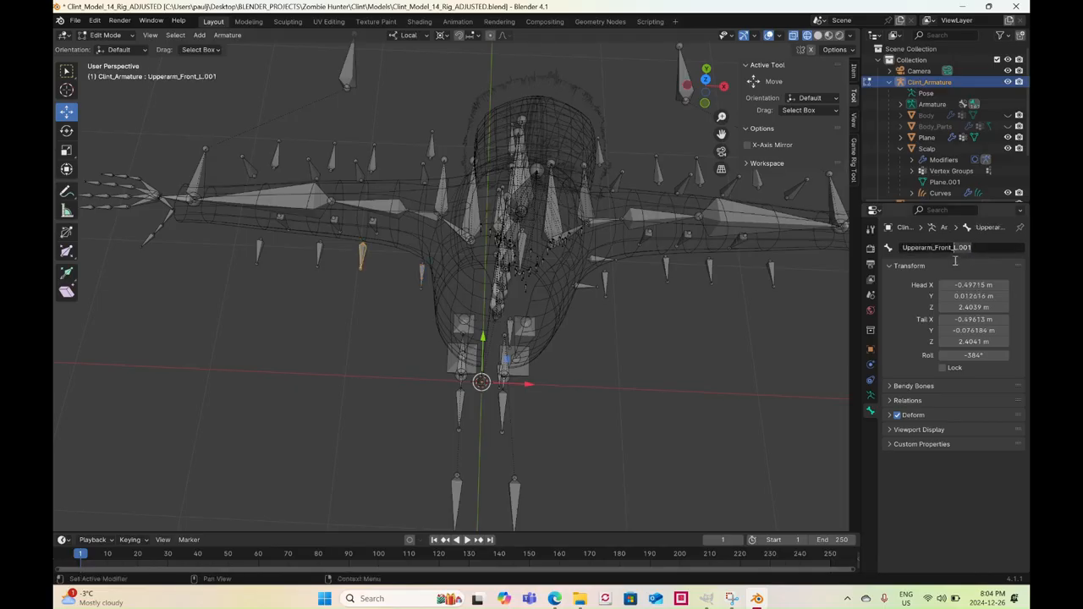
type("R")
key("Return")
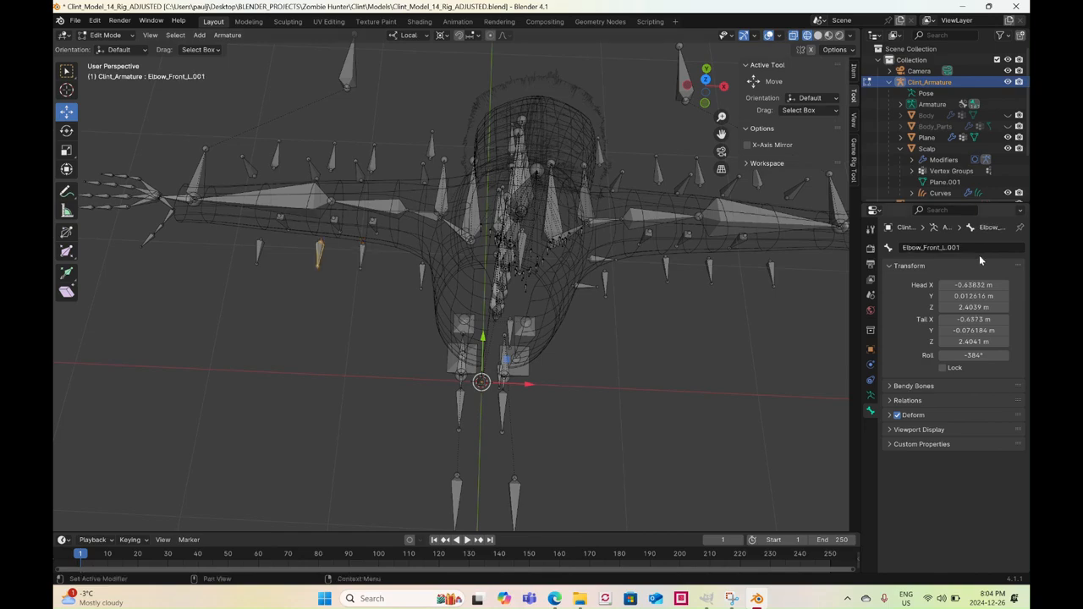
Rename the mirrored bone in front of the elbow to Elbow_Front_R
left_click(967, 248)
left_click(967, 247)
key("BackSpace")
key("BackSpace")
key("BackSpace")
key("BackSpace")
key("BackSpace")
type("R")
key("Return")
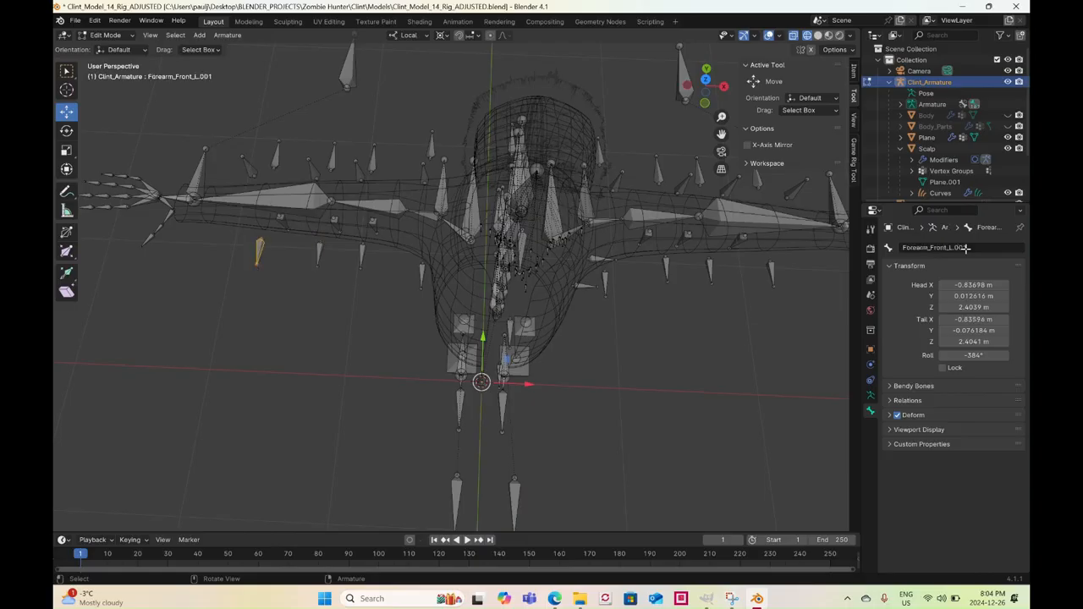
Rename the mirrored bone in front of the forearm to Forearm_Front_R
double_click(966, 249)
left_click(949, 251)
key("Delete")
key("Delete")
key("Delete")
key("Delete")
key("Delete")
type("R")
key("Return")
Rename the mirrored bone above the shoulder to Shoulder_Top_R
middle_click_drag(355, 329, 412, 167)
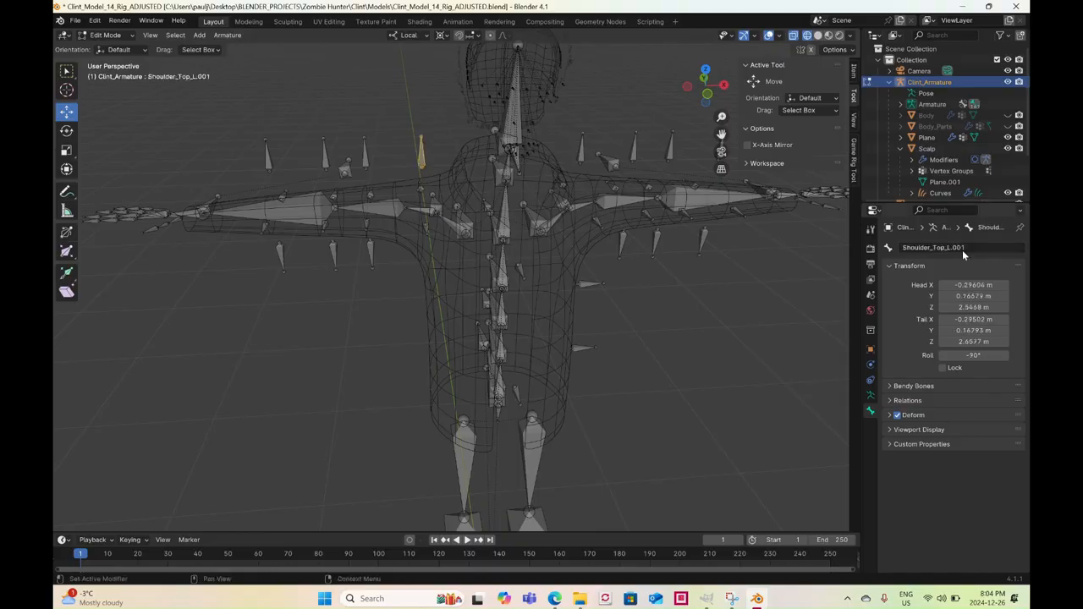
left_click(965, 248)
left_click_drag(968, 250, 947, 252)
type("R")
key("Return")
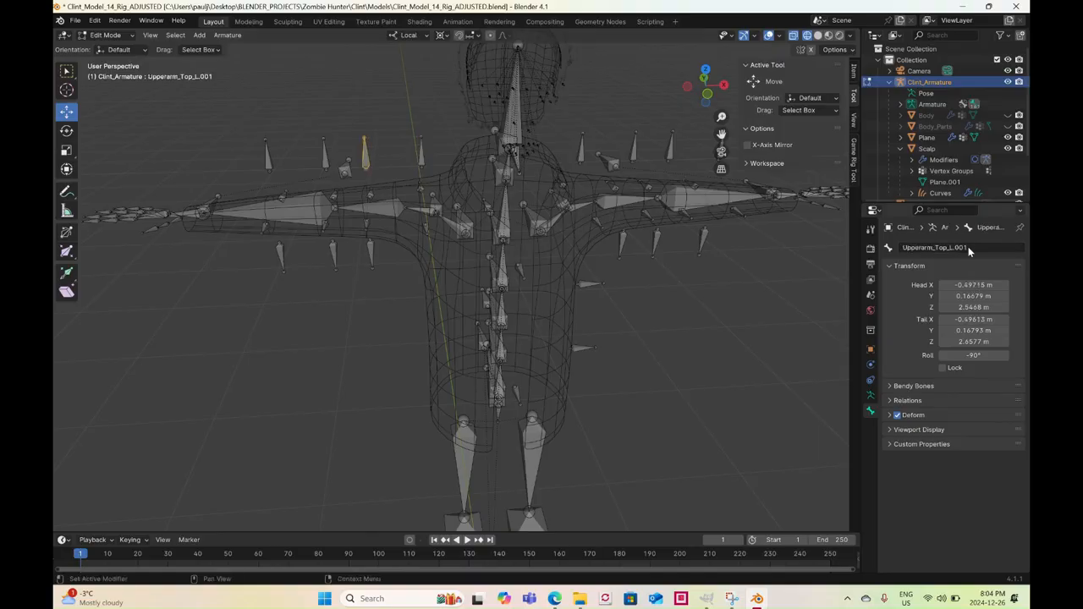
Rename the mirrored bone above the upper arm to Upperarm_Top_R
double_click(970, 250)
left_click_drag(970, 250, 961, 250)
key("BackSpace")
key("BackSpace")
key("BackSpace")
key("BackSpace")
key("BackSpace")
type("R")
key("Return")
Select the mirrored bone above the elbow, next to the renamed upper arm bone
left_click(323, 154)
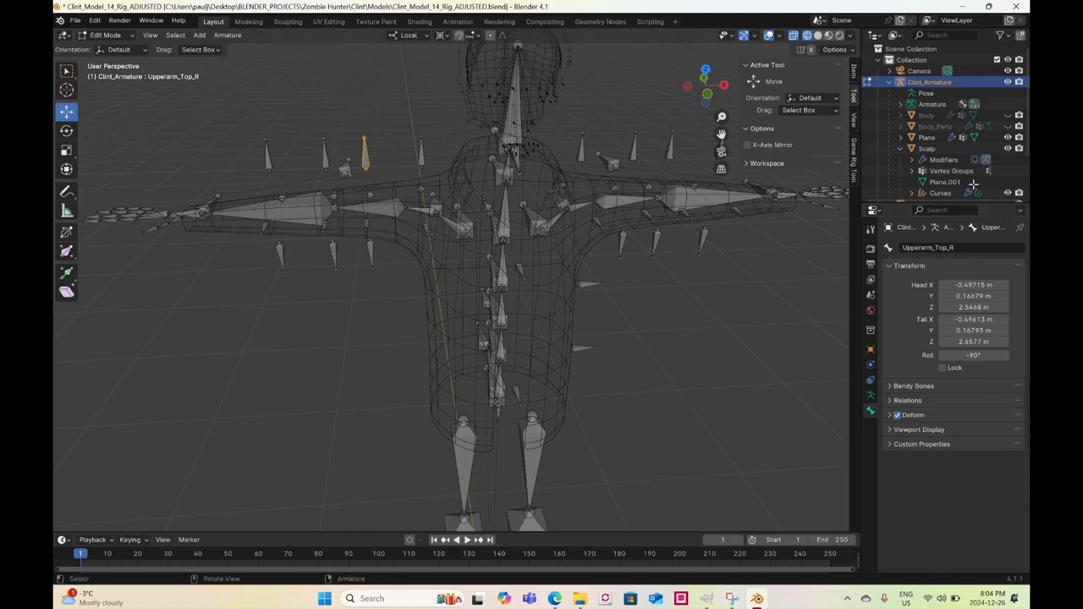
Rename the mirrored top elbow bone Elbow_Top_L.001 as Elbow_Top_R
left_click(946, 247)
left_click(940, 248)
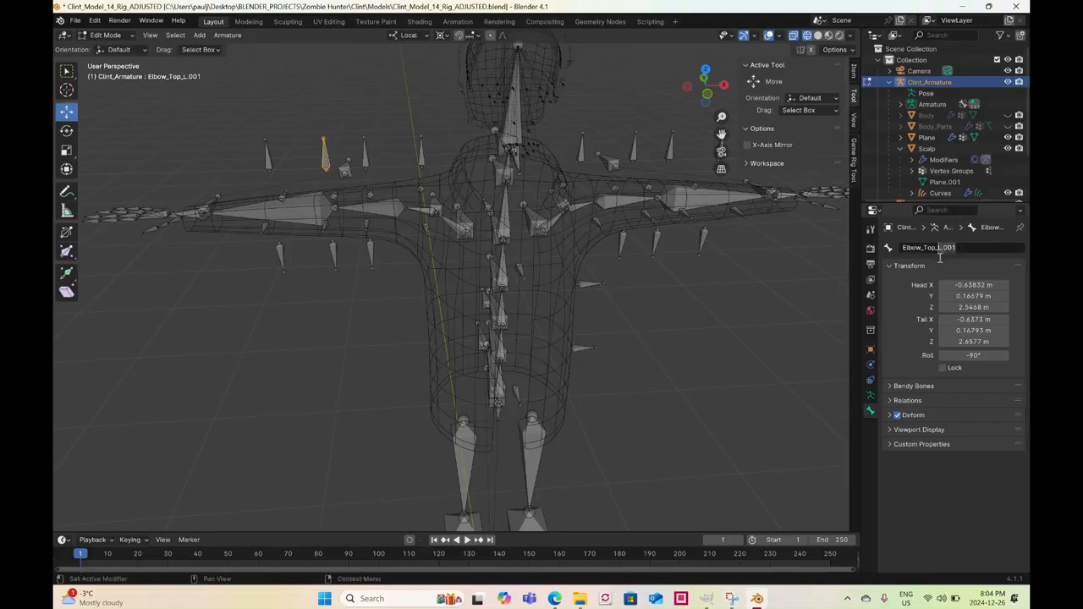
type("R")
key("Return")
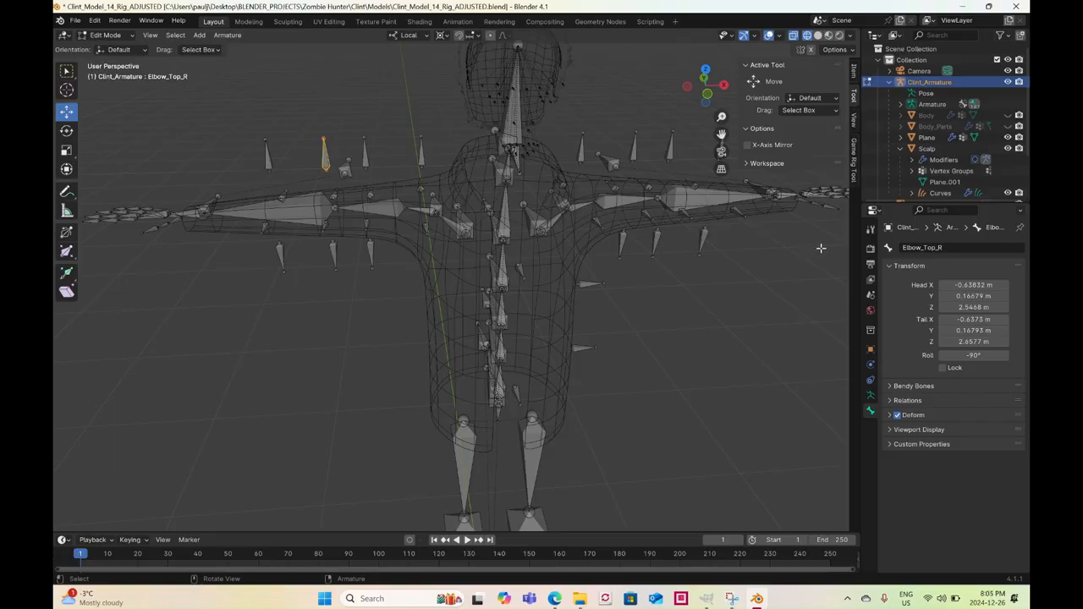
Rename the mirrored top forearm bone on the right arm as Forearm_Top_R
left_click(955, 249)
left_click_drag(964, 250, 946, 254)
type("R")
key("Return")
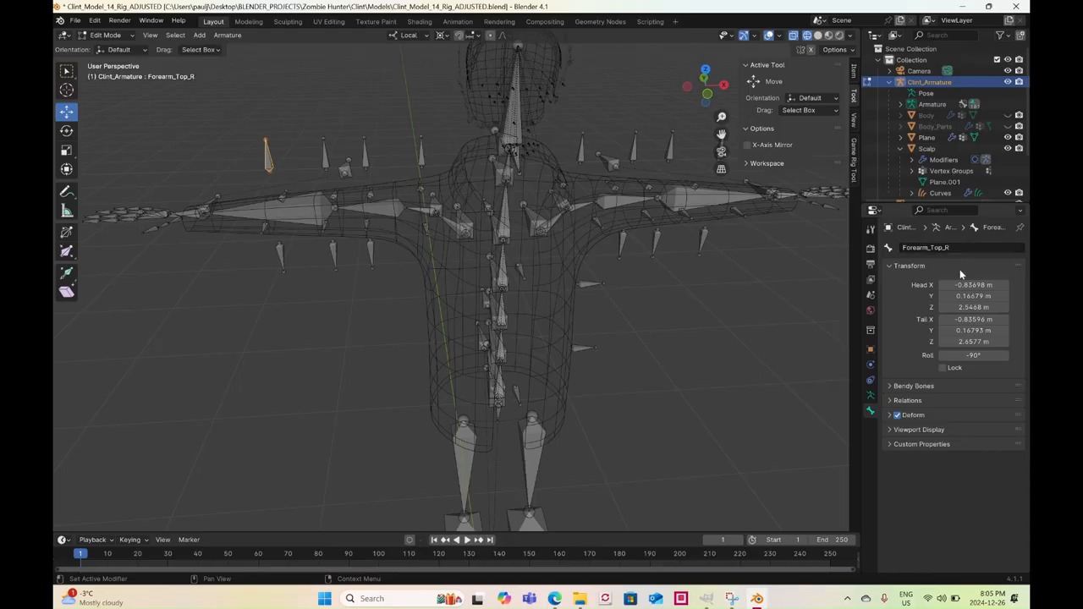
Rename the mirrored back shoulder bone Shoulder_Back_L.001 as Shoulder_Back_R
middle_click_drag(520, 243, 489, 272)
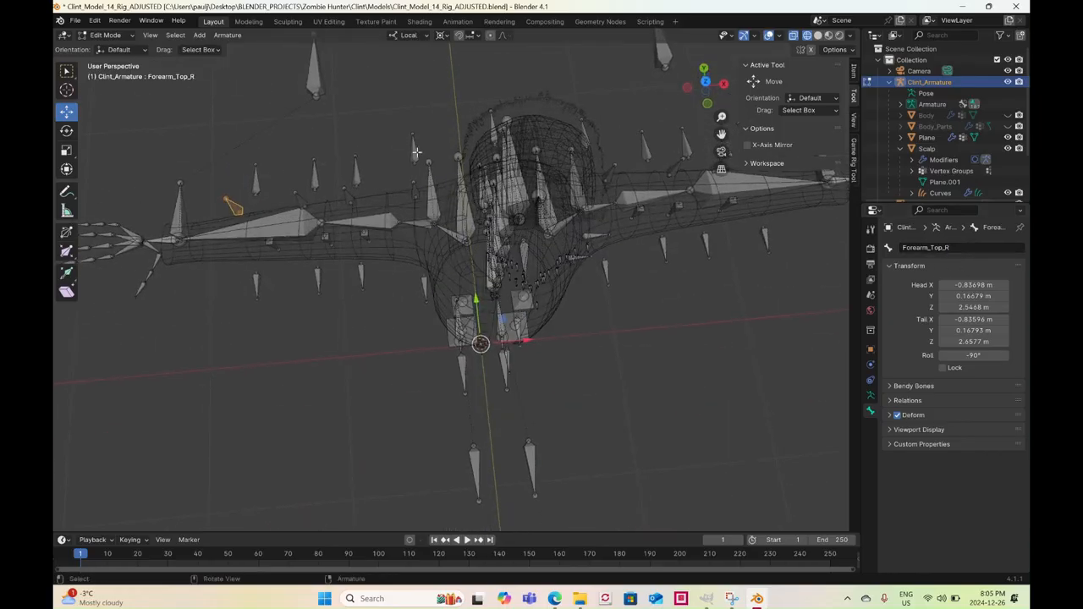
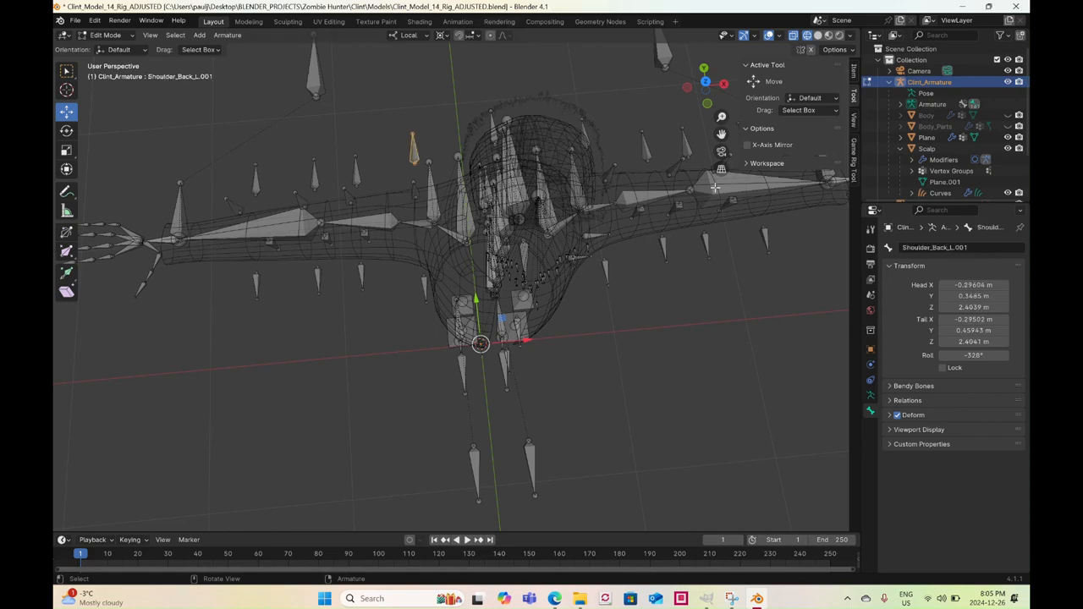
left_click(970, 251)
left_click_drag(971, 250, 952, 255)
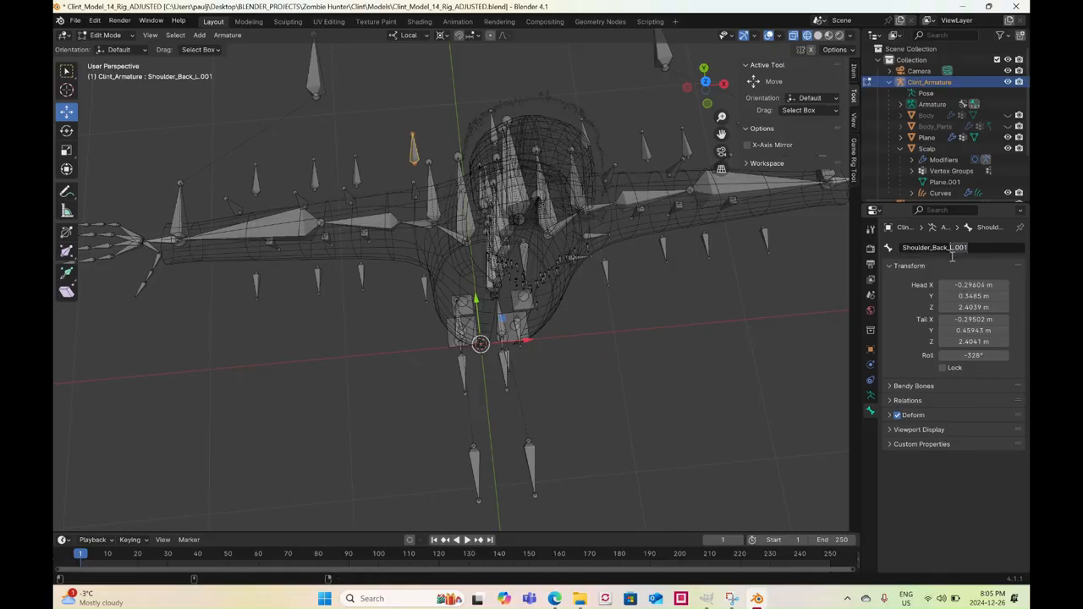
type("R")
key("Return")
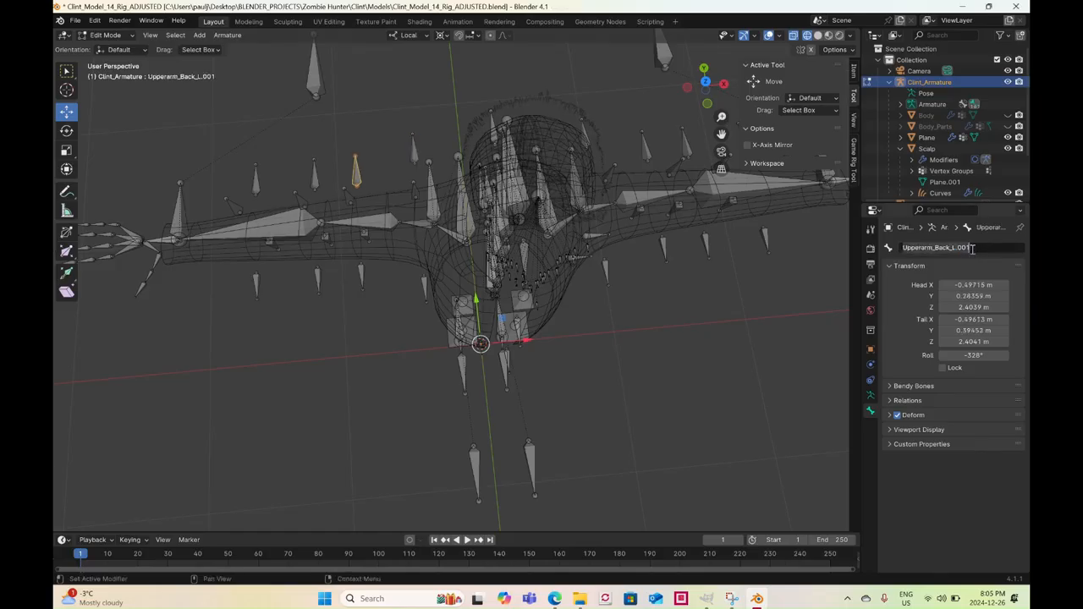
Rename the mirrored back upper arm bone Upperarm_Back_L.001 as Upperarm_Back_R
left_click_drag(956, 253, 953, 252)
type("R")
key("Return")
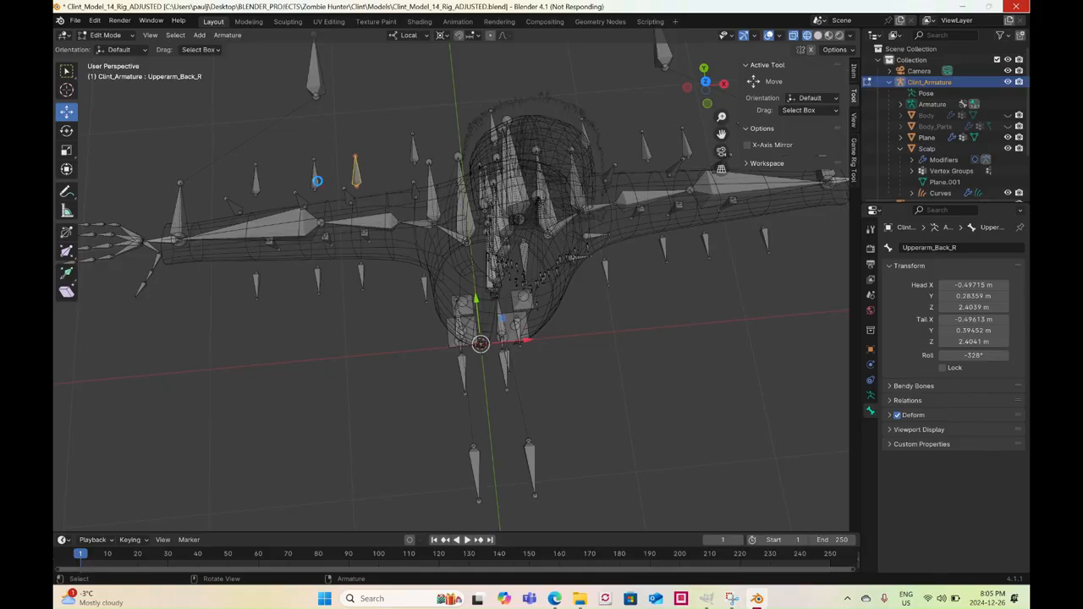
Rename the mirrored back elbow bone Elbow_Back_L.001 as Elbow_Back_R
left_click(315, 179)
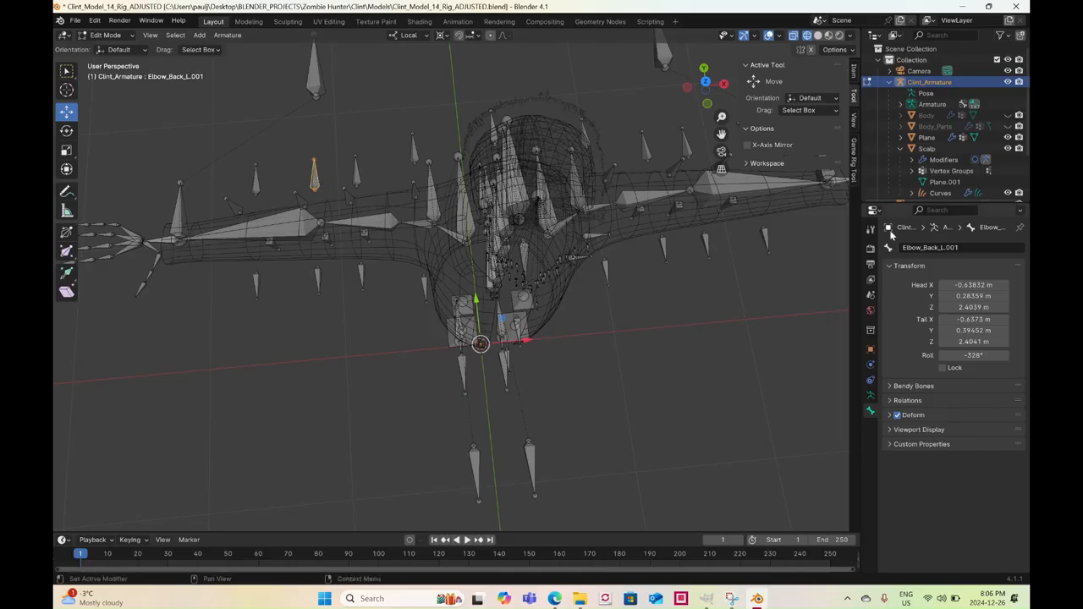
left_click(967, 249)
key("BackSpace")
key("BackSpace")
key("BackSpace")
key("BackSpace")
key("BackSpace")
type("R")
key("Return")
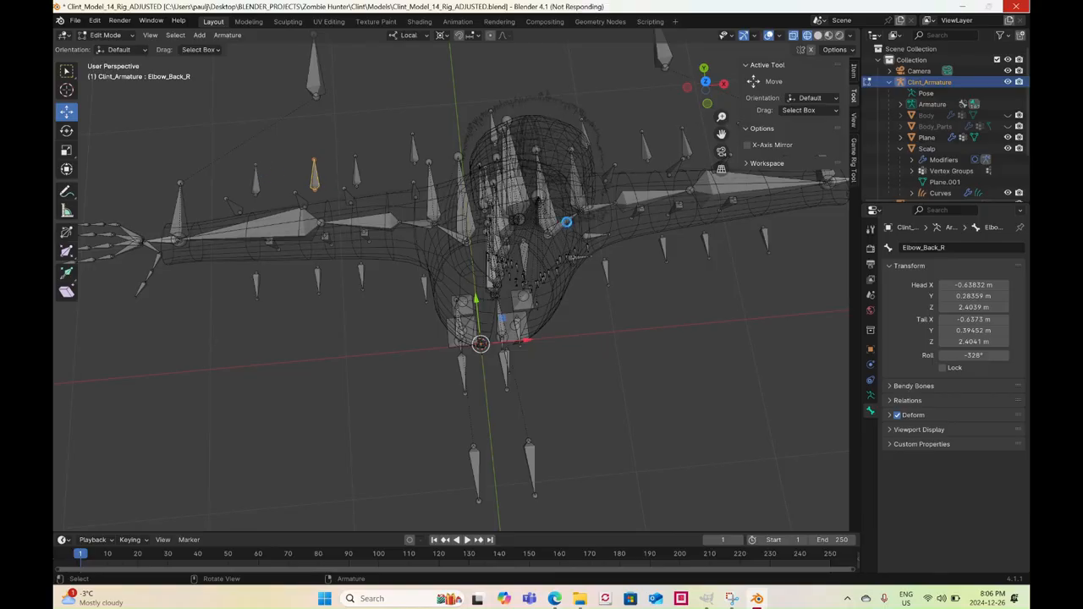
Rename the mirrored back forearm bone Forearm_Back_L.001 as Forearm_Back_R and save the file
left_click(939, 248)
left_click_drag(968, 248, 948, 261)
type("R")
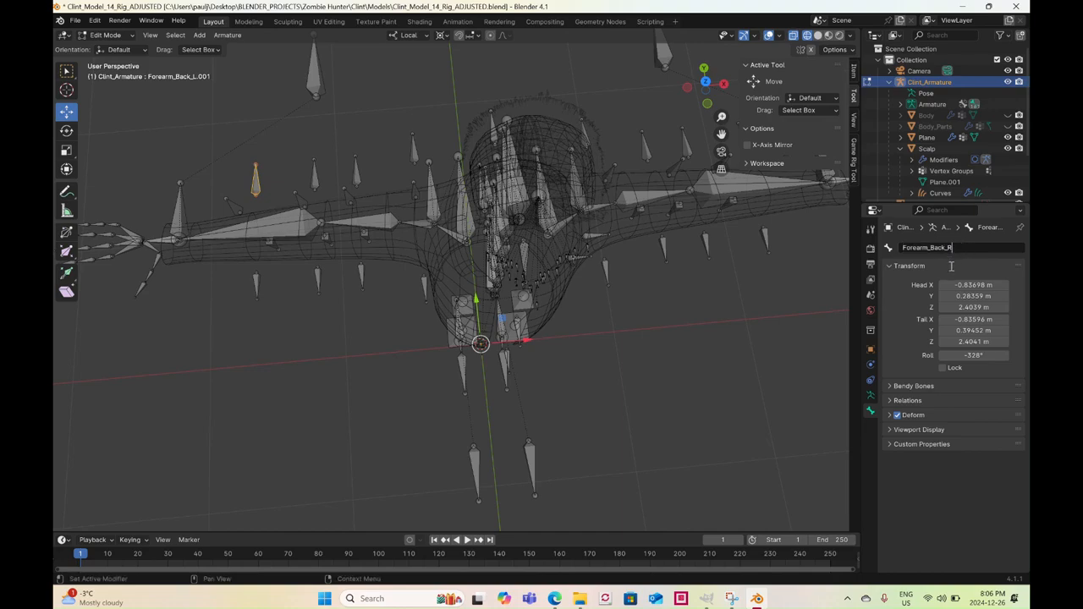
key("Return")
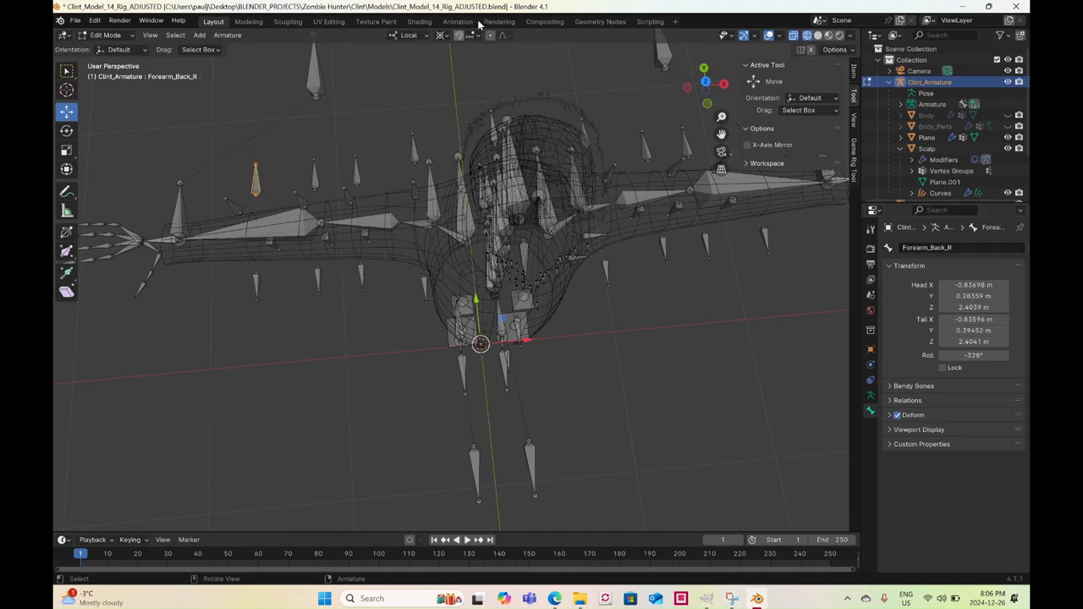
key("ctrl+s")
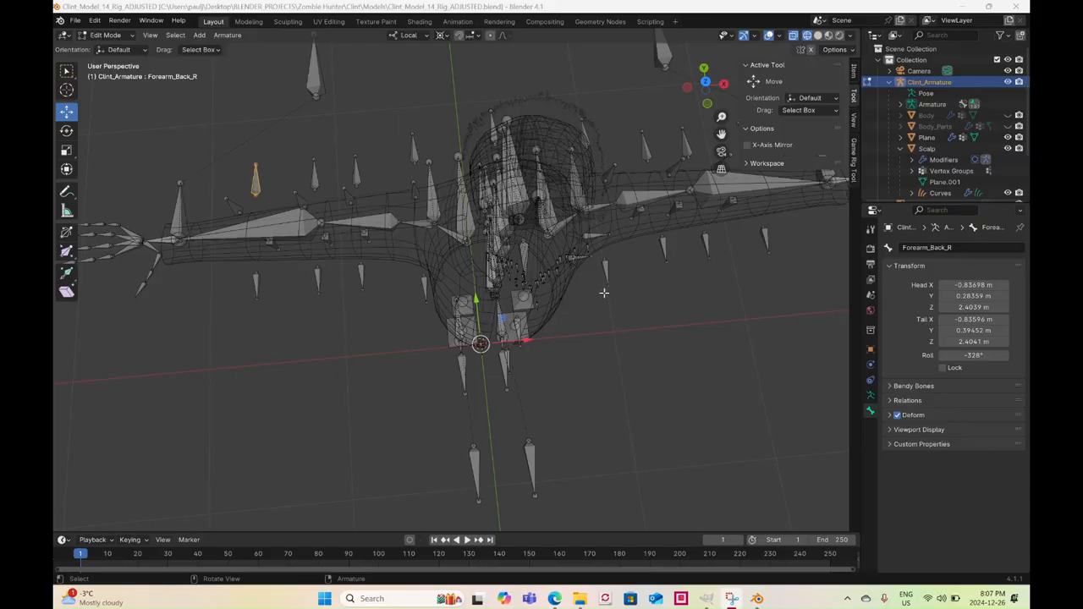
Parent the Jacket_Side_Lower_L, Jacket_Back_Lower and Jacket_Front_Lower bones to the SpineBase bone, keeping their offset
middle_click_drag(604, 293, 566, 333)
left_click(535, 299)
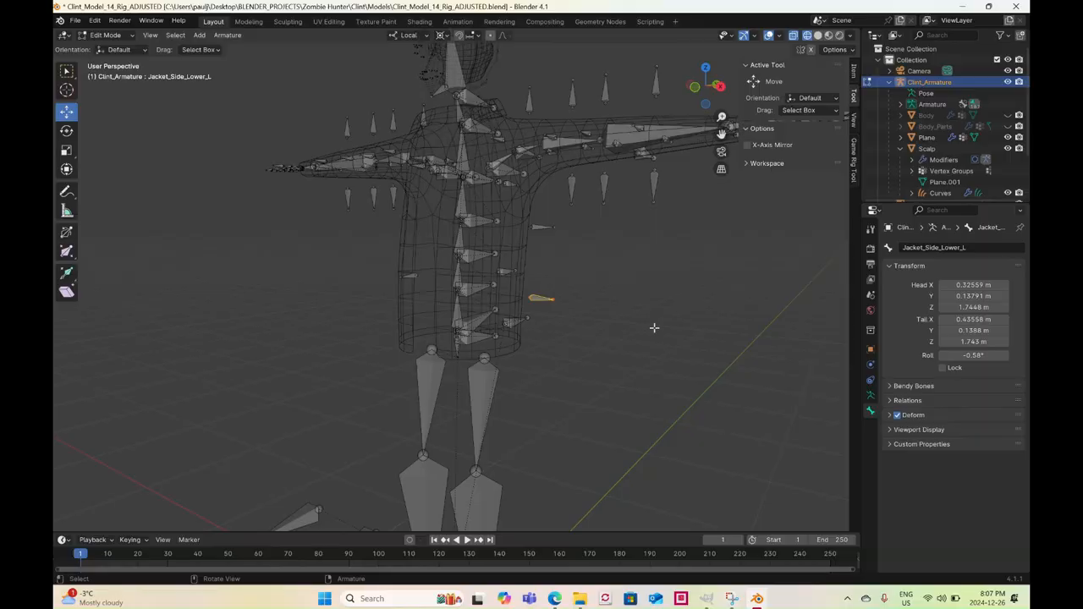
middle_click_drag(652, 326, 576, 332)
left_click(571, 279, "shift")
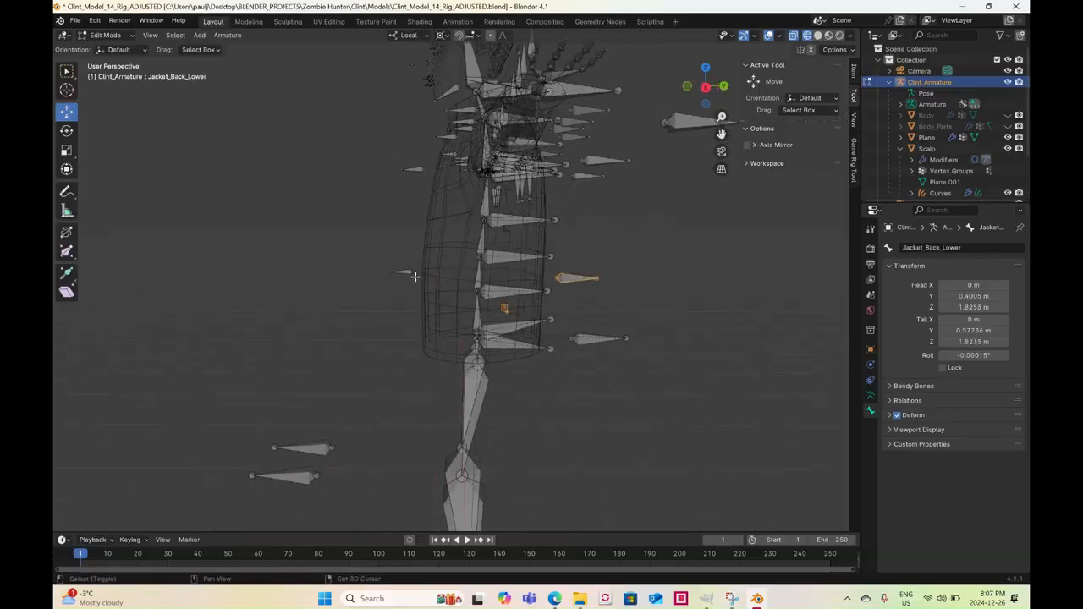
left_click(409, 271, "shift")
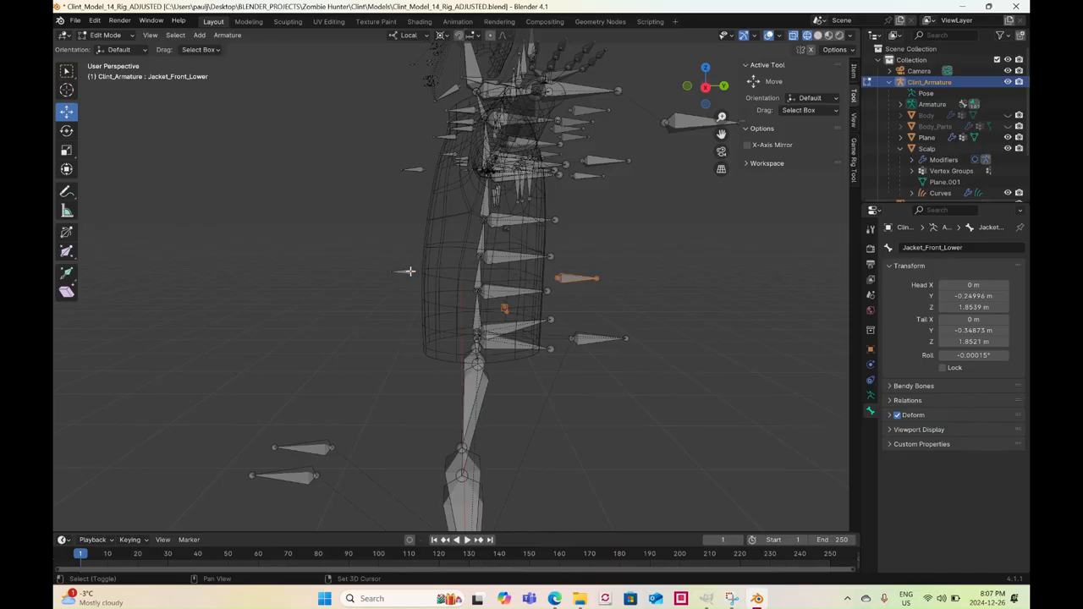
left_click(402, 273, "shift")
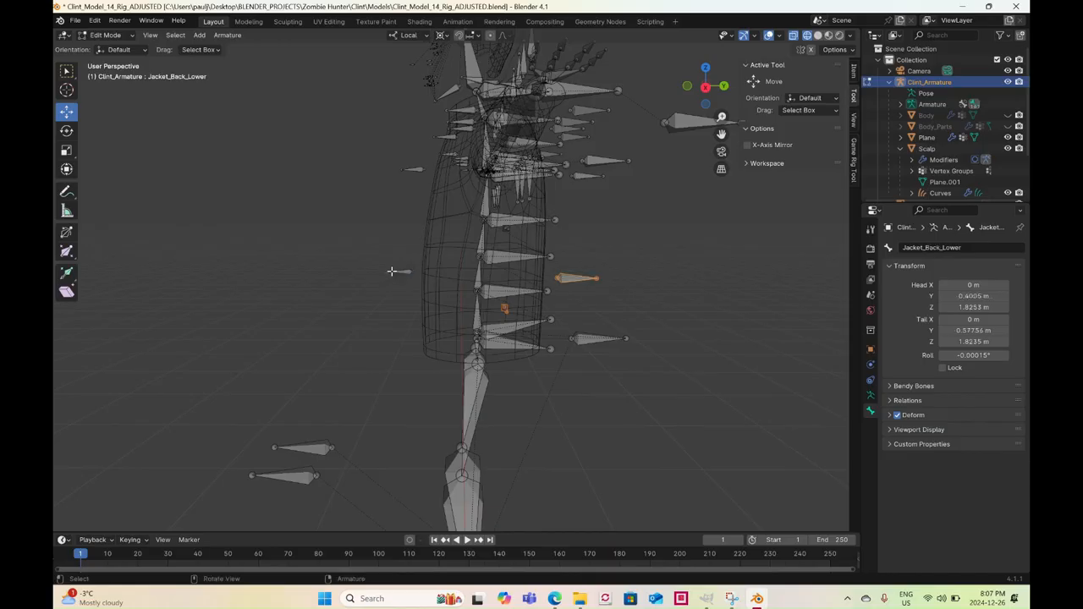
middle_click_drag(604, 343, 593, 341, "shift")
middle_click_drag(621, 377, 558, 353)
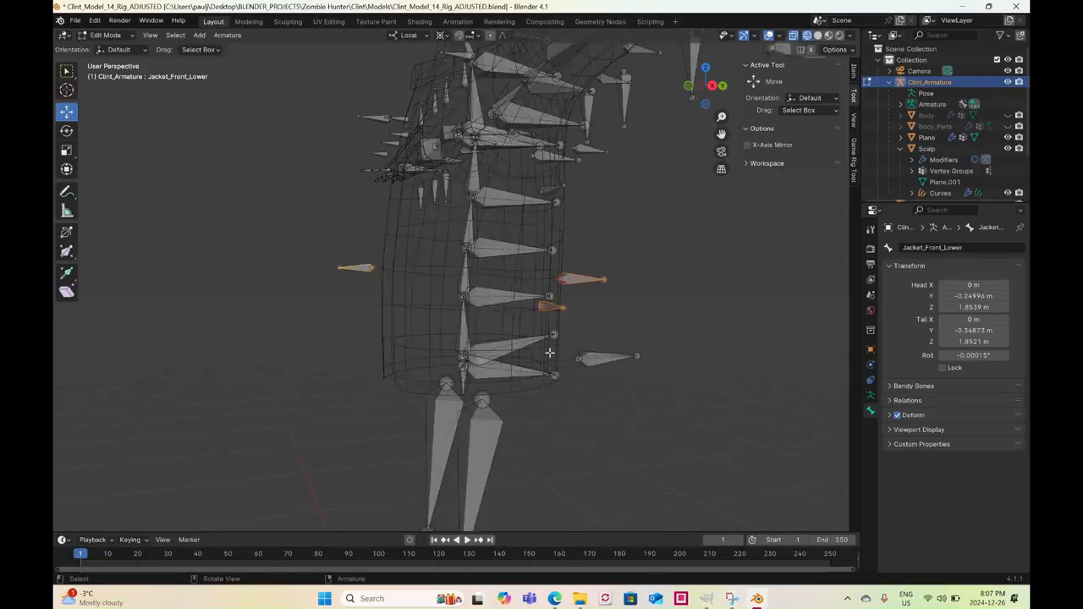
left_click(462, 334, "shift")
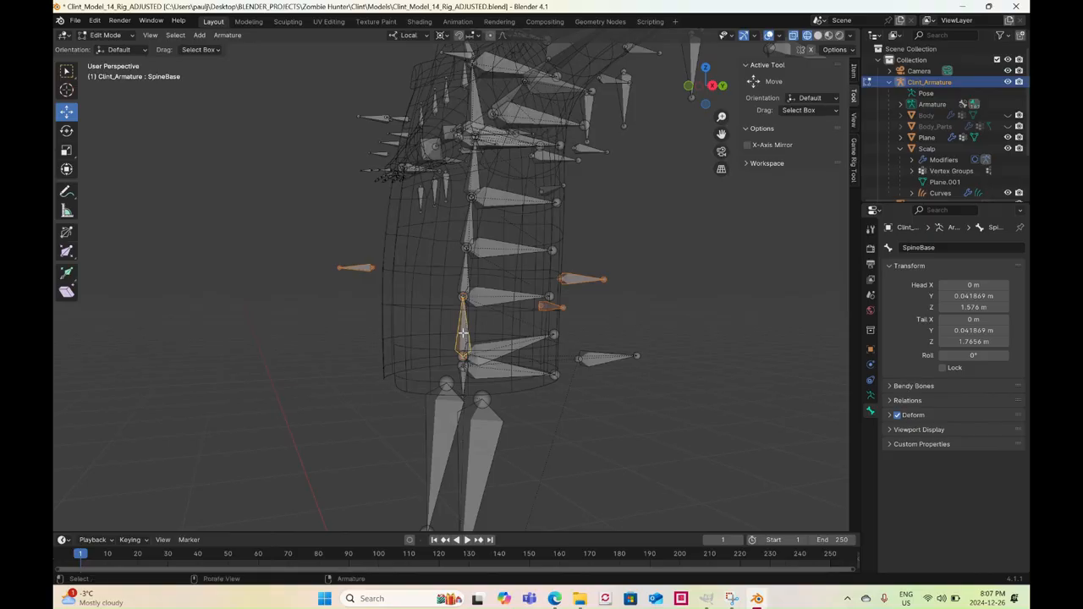
key("ctrl+p")
left_click(462, 333)
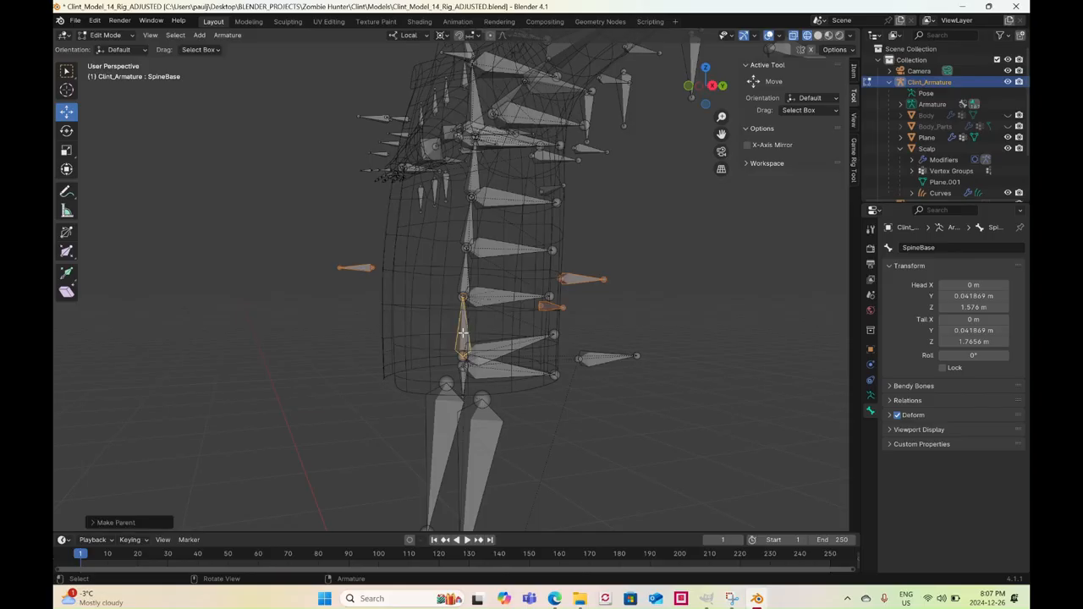
Parent the Jacket_Back_Upper and Jacket_Front_Upper bones to the Chest bone with Keep Offset
middle_click_drag(511, 290, 636, 246)
left_click(640, 224)
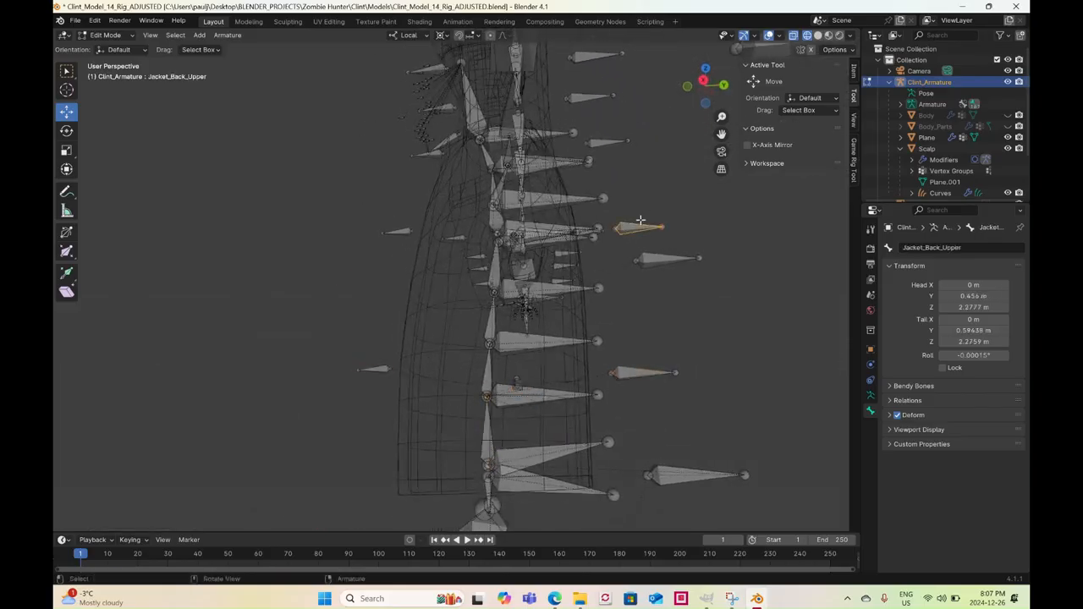
left_click(400, 233, "shift")
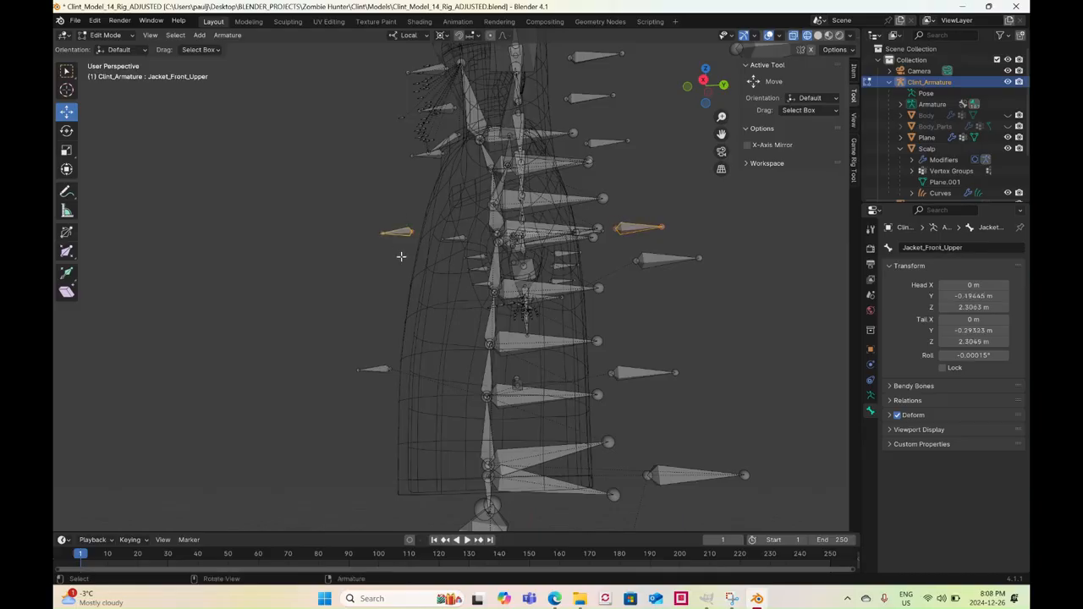
middle_click_drag(398, 254, 490, 266)
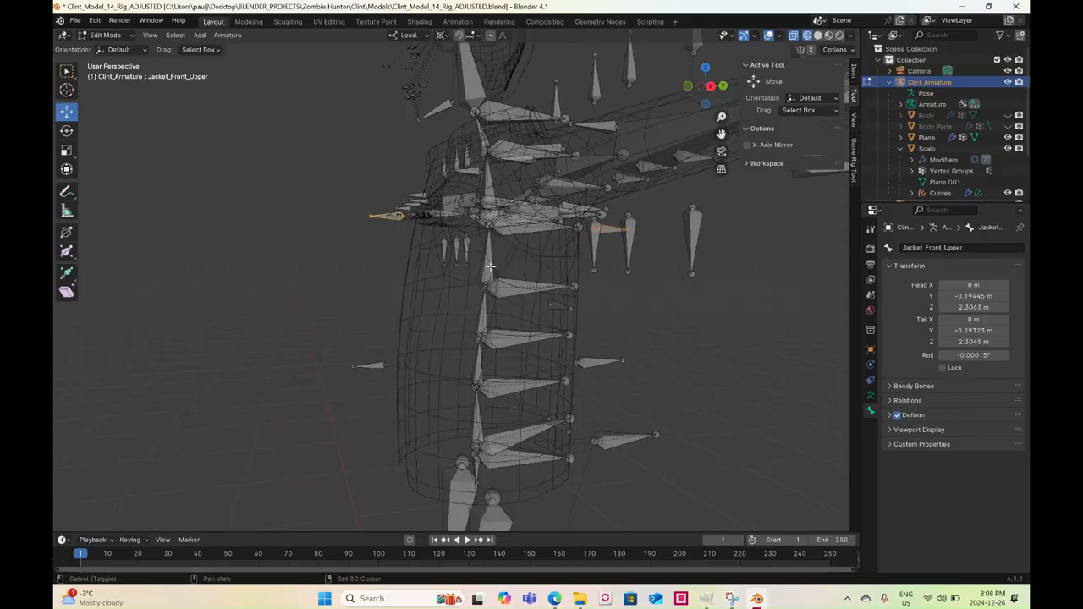
left_click(490, 266, "shift")
key("ctrl+p")
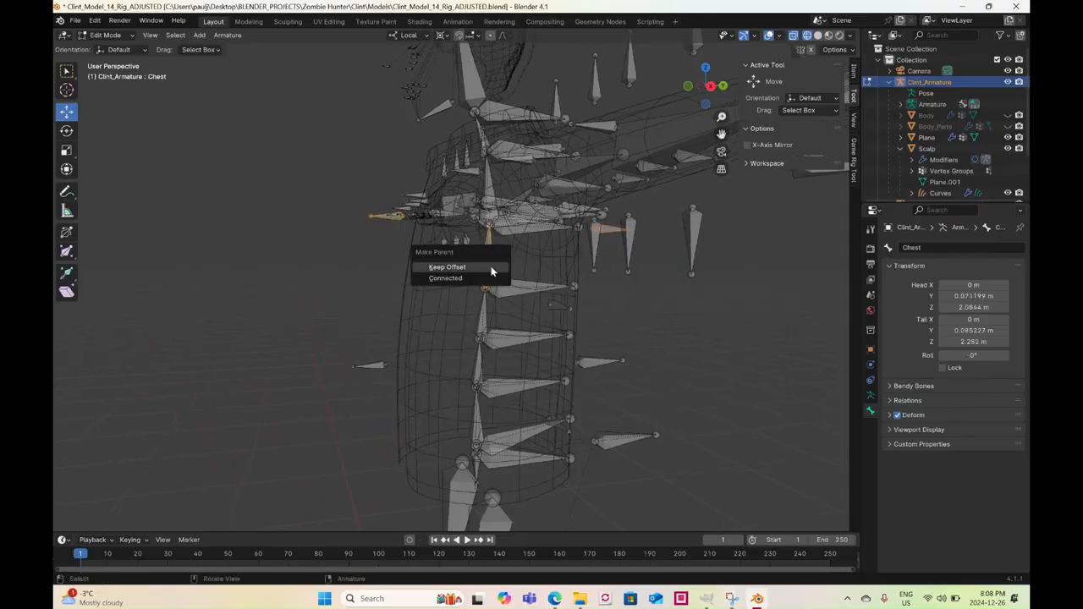
left_click(487, 269)
Parent the front, back and top helper bones around the left shoulder to the ShoulderL bone with Keep Offset
middle_click_drag(489, 267, 505, 339)
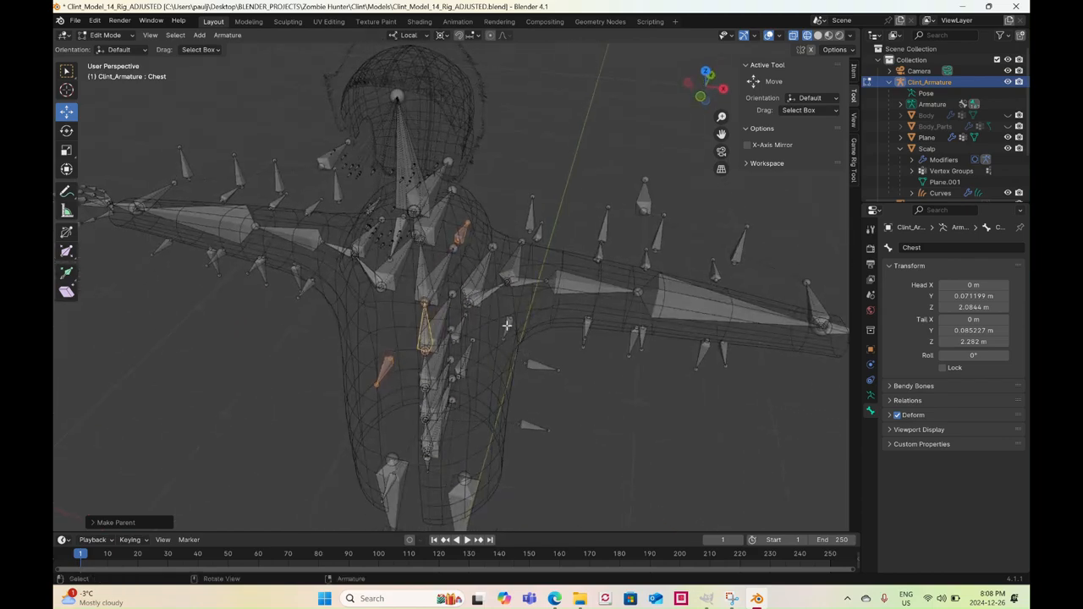
left_click(506, 325)
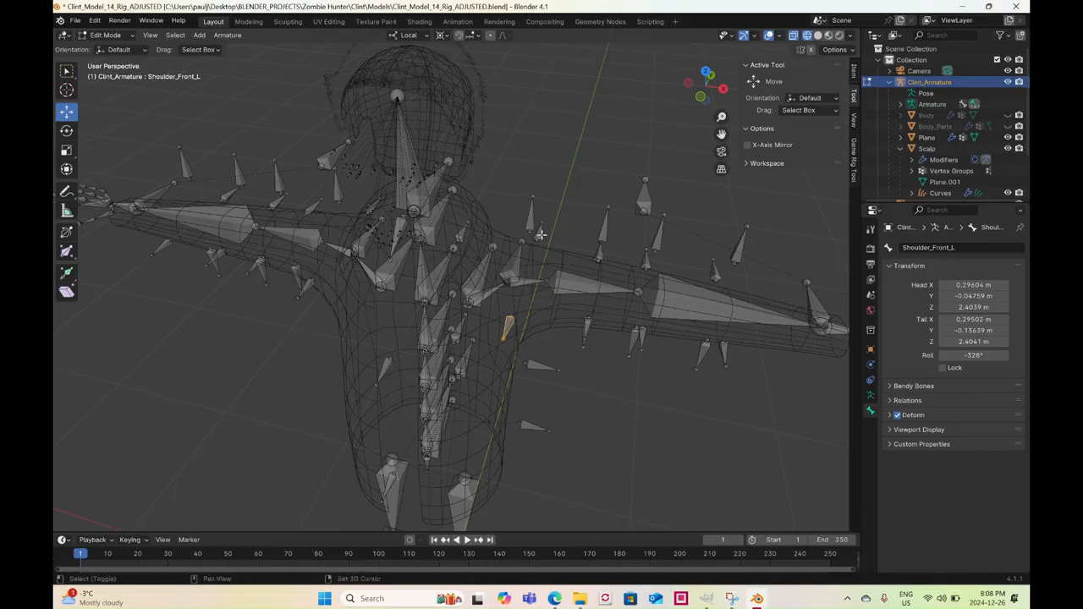
left_click(534, 226, "shift")
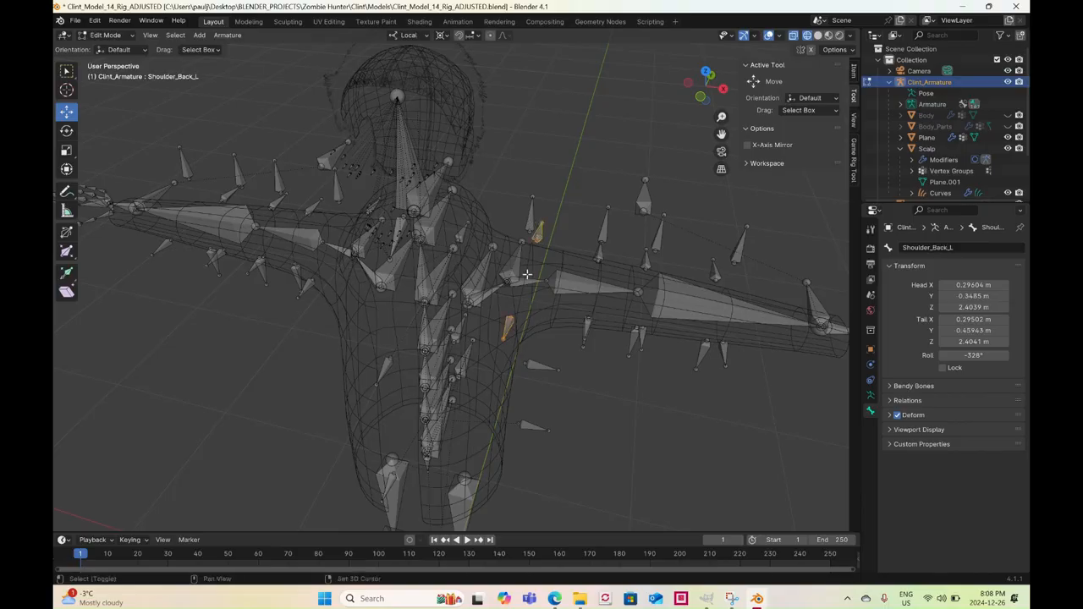
left_click(530, 220, "shift")
left_click(526, 280, "shift")
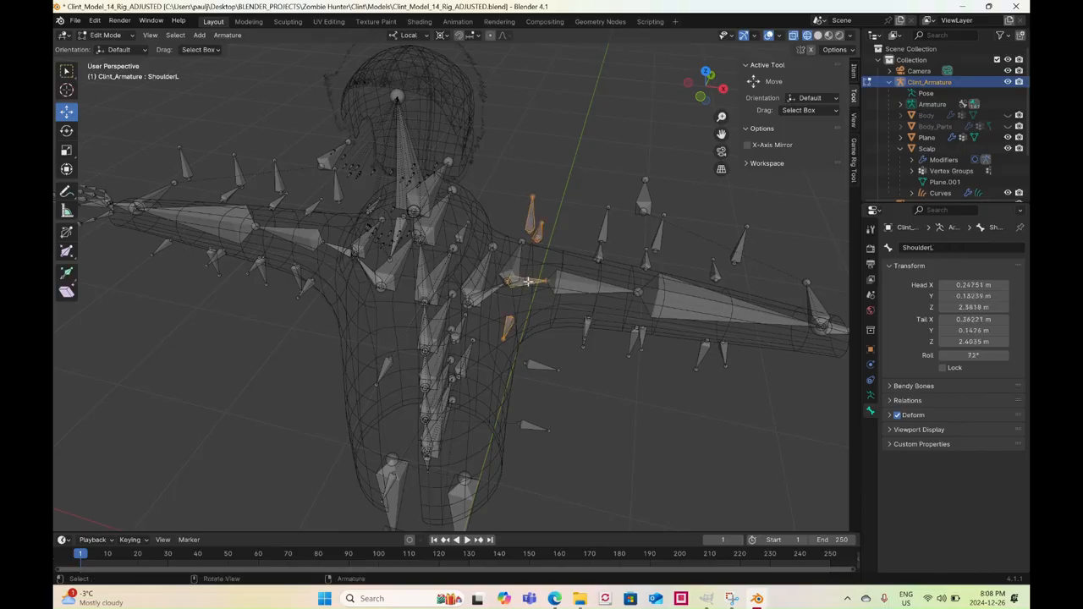
middle_click_drag(522, 413, 533, 386)
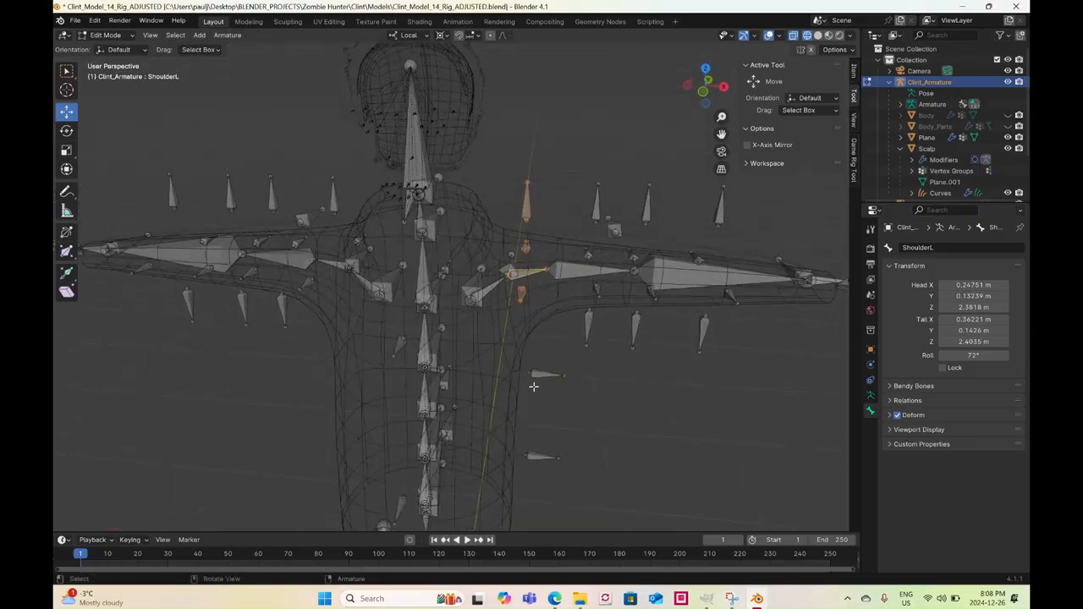
key("ctrl+p")
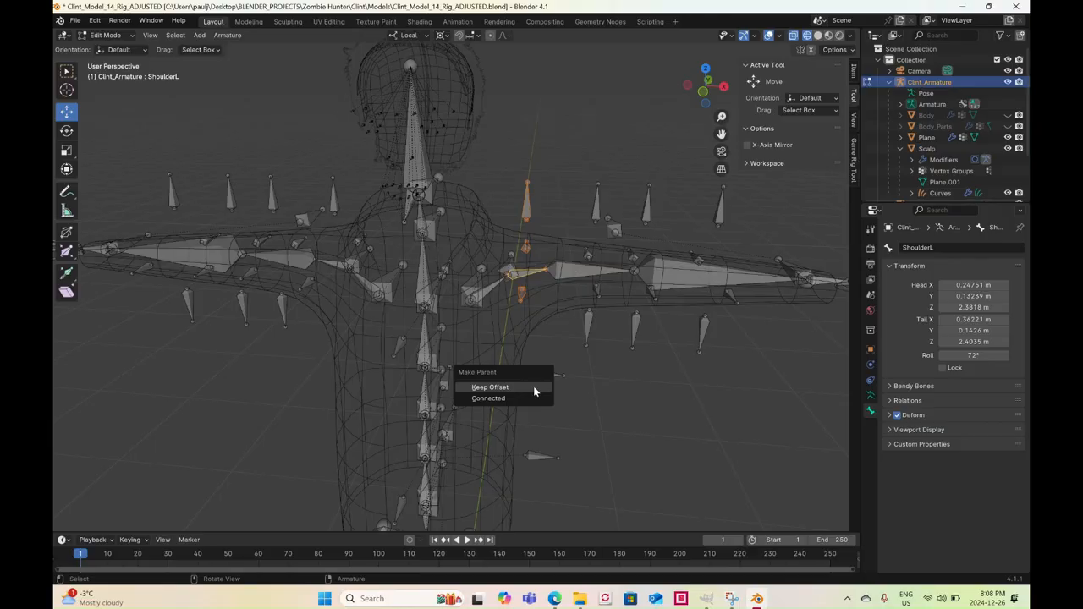
left_click(533, 389)
Parent the back, top, front and bottom upper arm and elbow helper bones of the left arm to the UpperArmL bone with Keep Offset
middle_click_drag(533, 390, 516, 294)
left_click(513, 293)
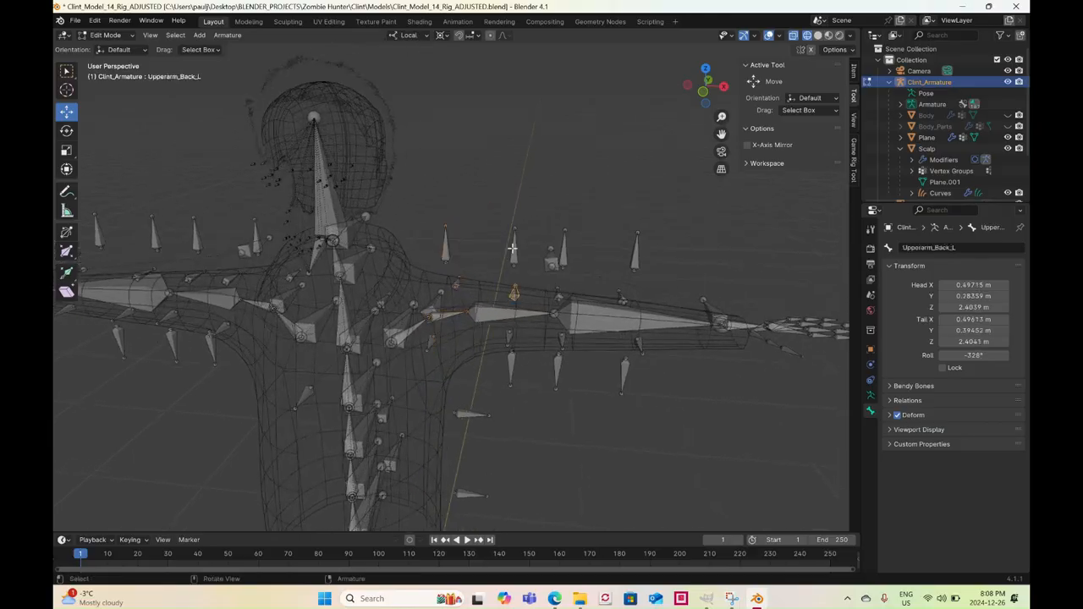
left_click(512, 250, "shift")
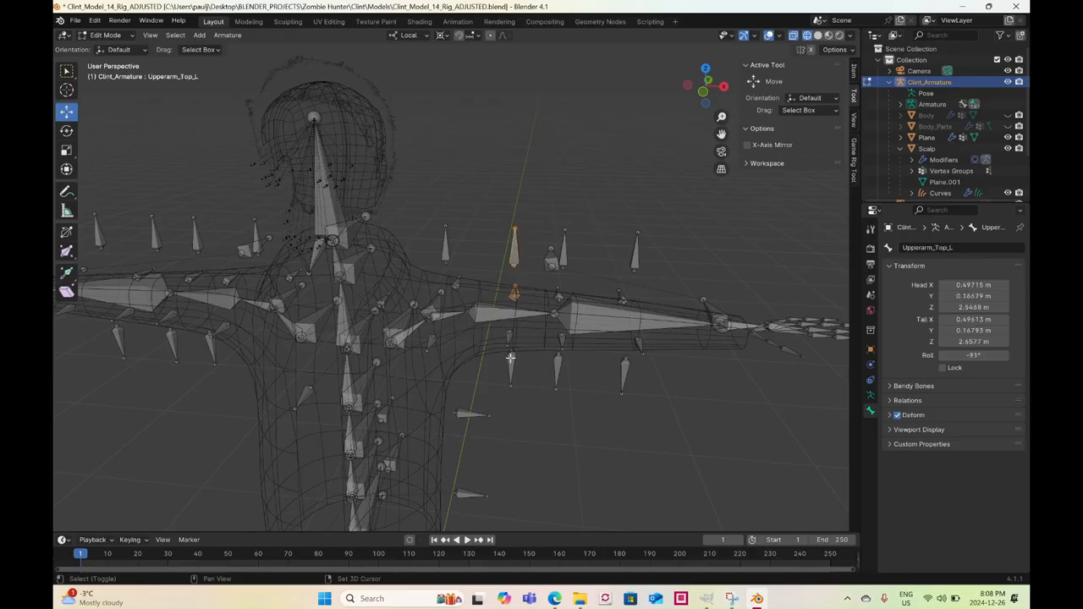
left_click(508, 347, "shift")
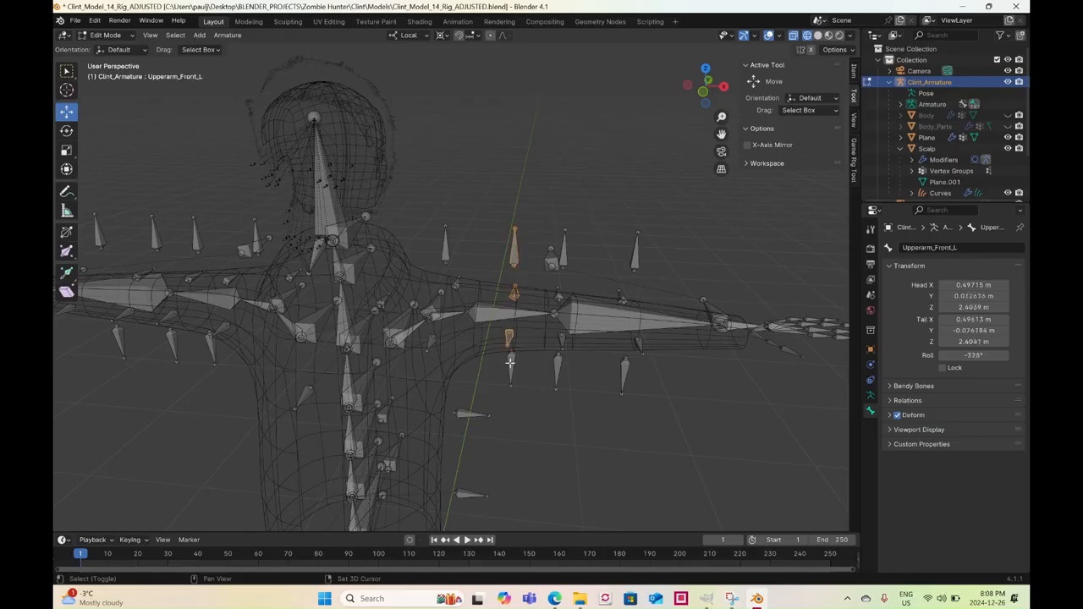
left_click(510, 364, "shift")
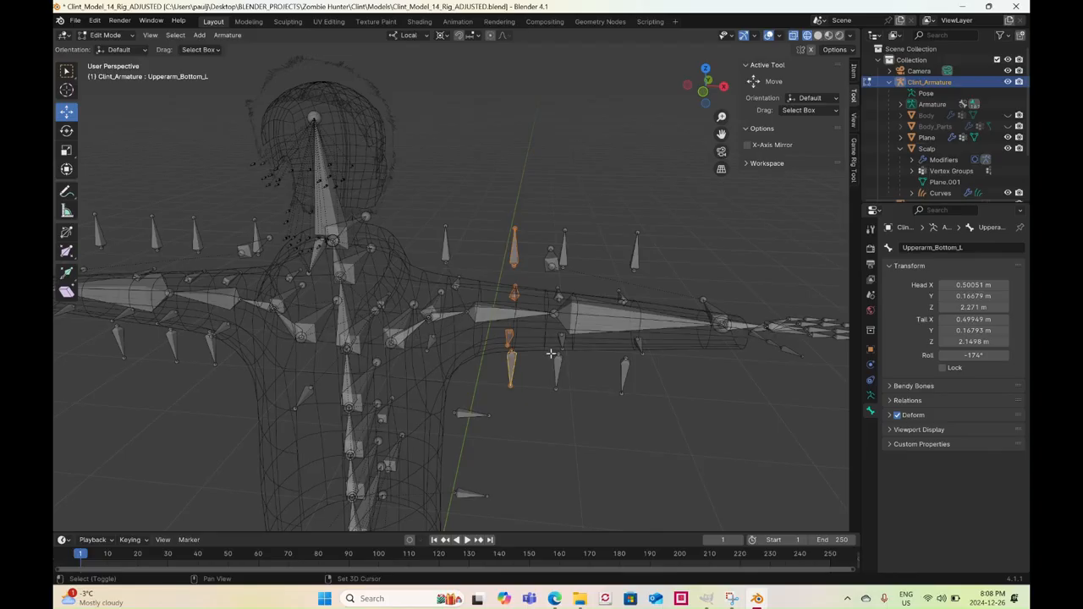
middle_click_drag(547, 363, 554, 376)
left_click_drag(546, 373, 559, 383, "shift")
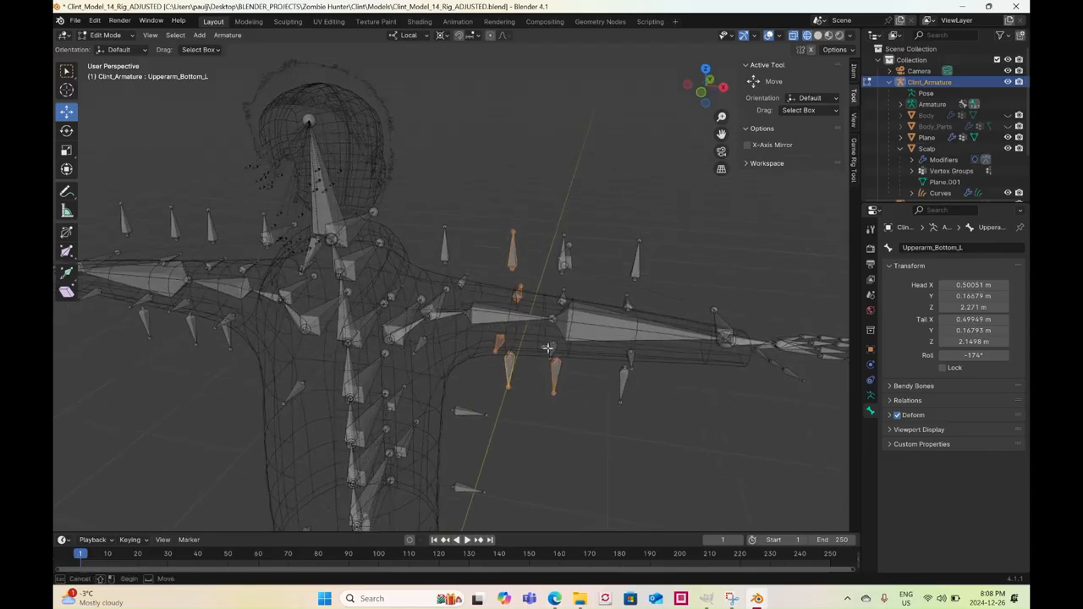
left_click(551, 348, "shift")
middle_click_drag(556, 269, 564, 271)
left_click(561, 269, "shift")
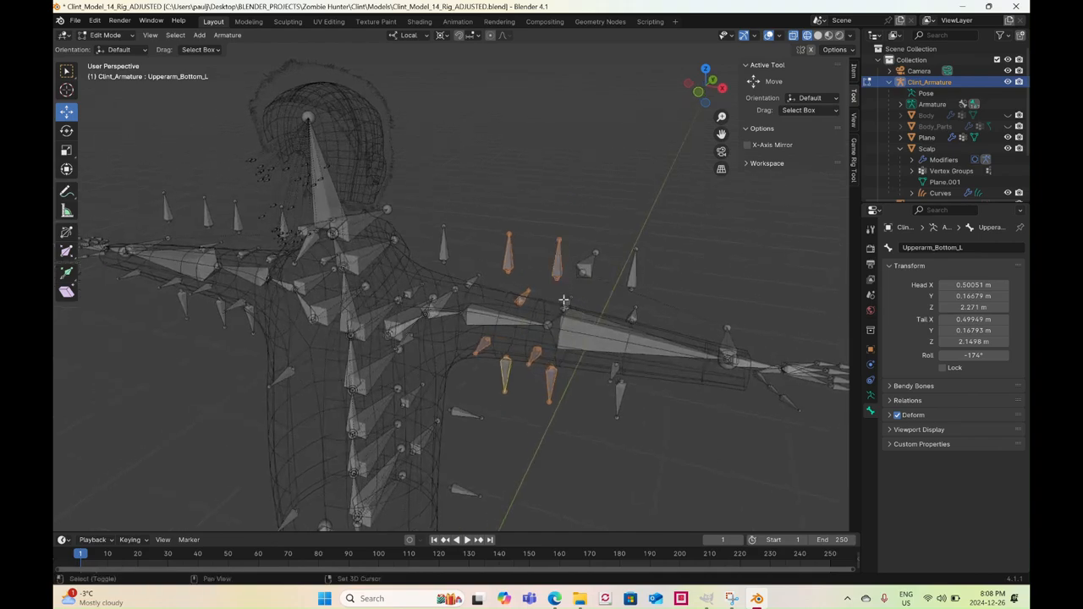
middle_click_drag(565, 304, 535, 317)
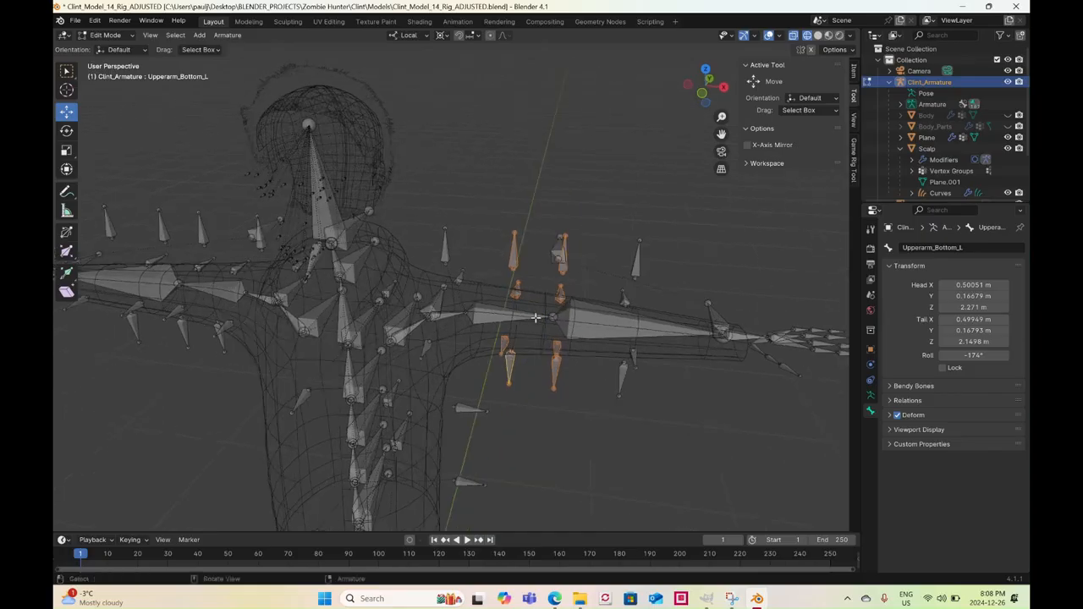
left_click(493, 312, "shift")
key("ctrl+p")
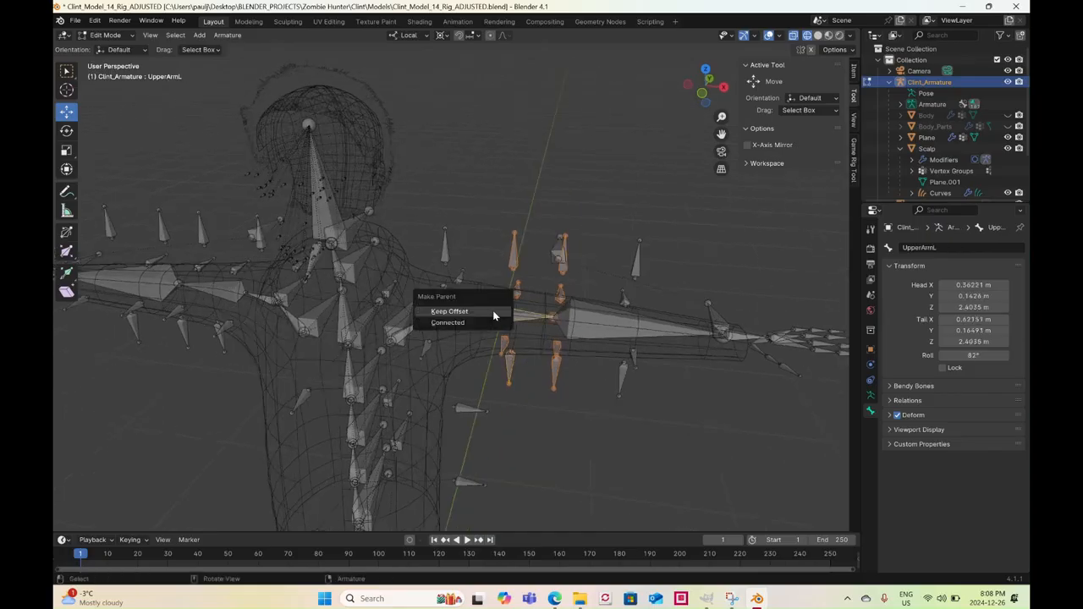
left_click(494, 313)
Parent the four helper bones around the left forearm to the ForearmL bone with Keep Offset
middle_click_drag(623, 352, 582, 279)
left_click_drag(581, 273, 619, 301)
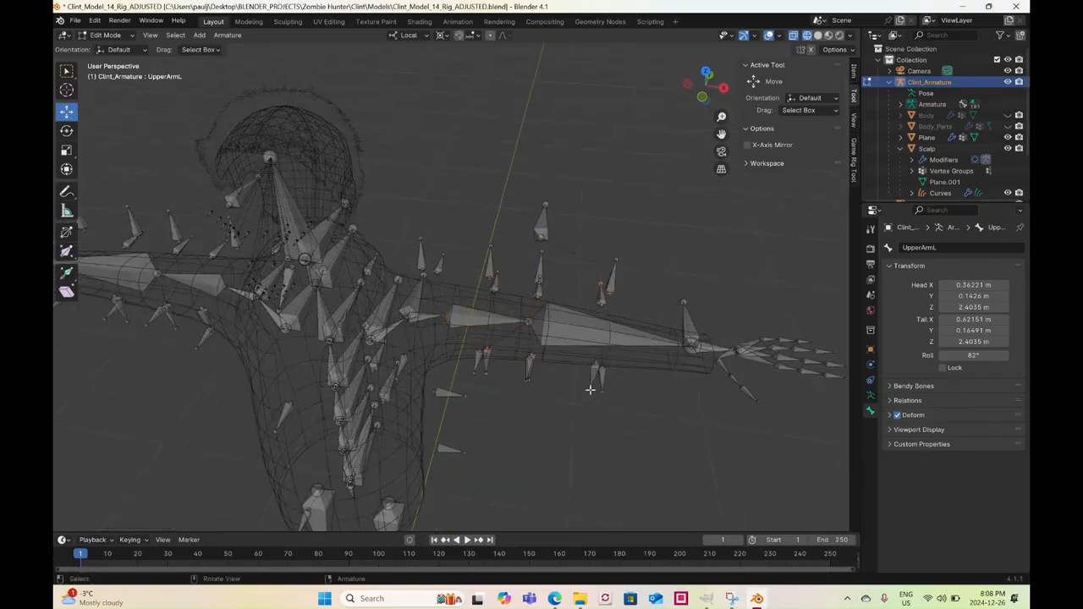
left_click(593, 375, "shift")
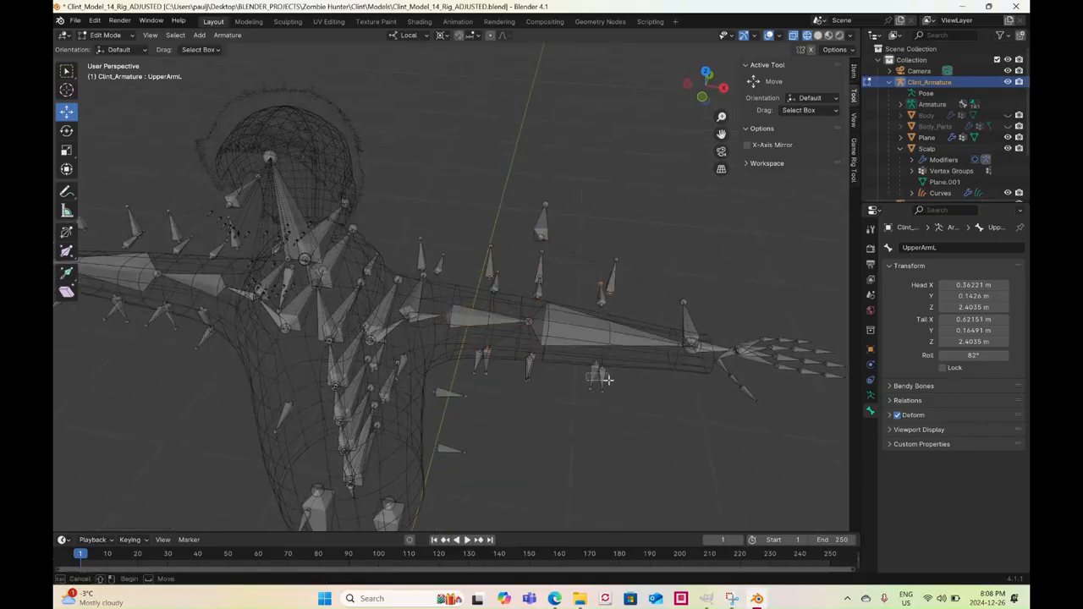
left_click(597, 293, "shift")
left_click(611, 274, "shift")
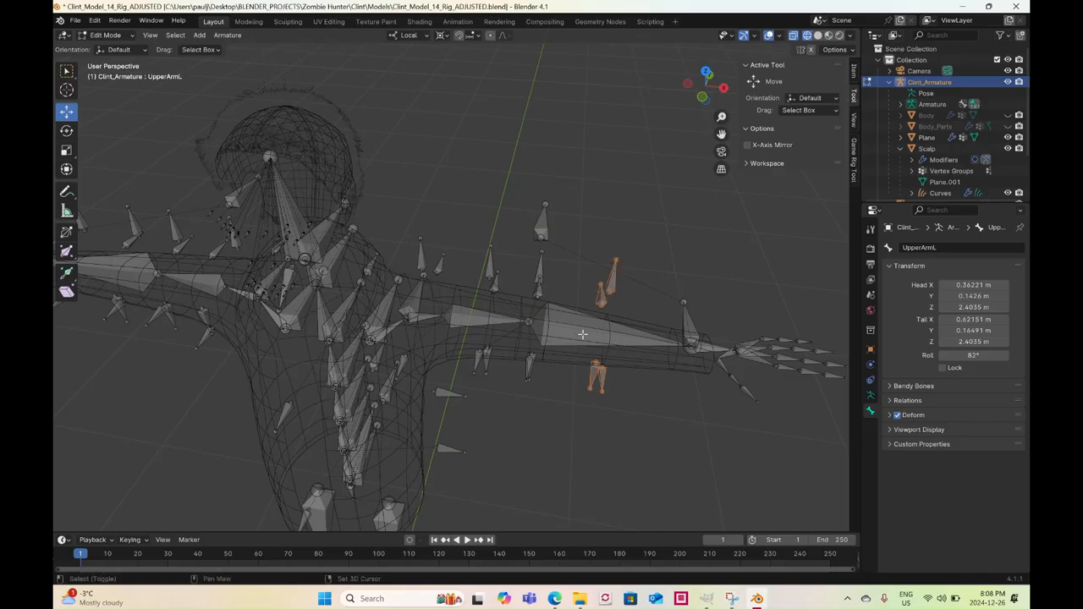
left_click(586, 330, "shift")
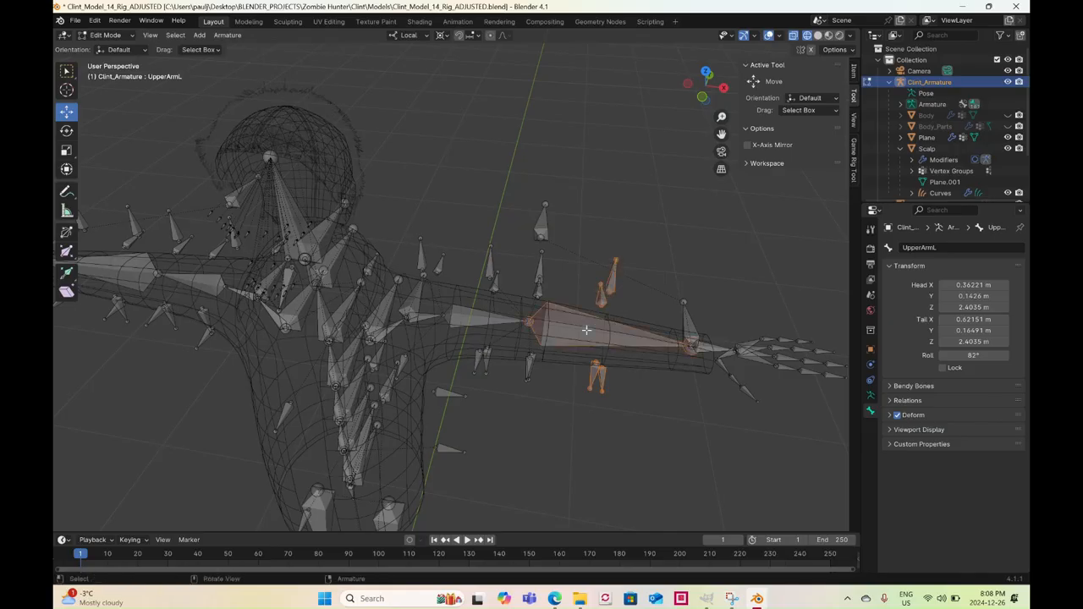
left_click(586, 330, "shift")
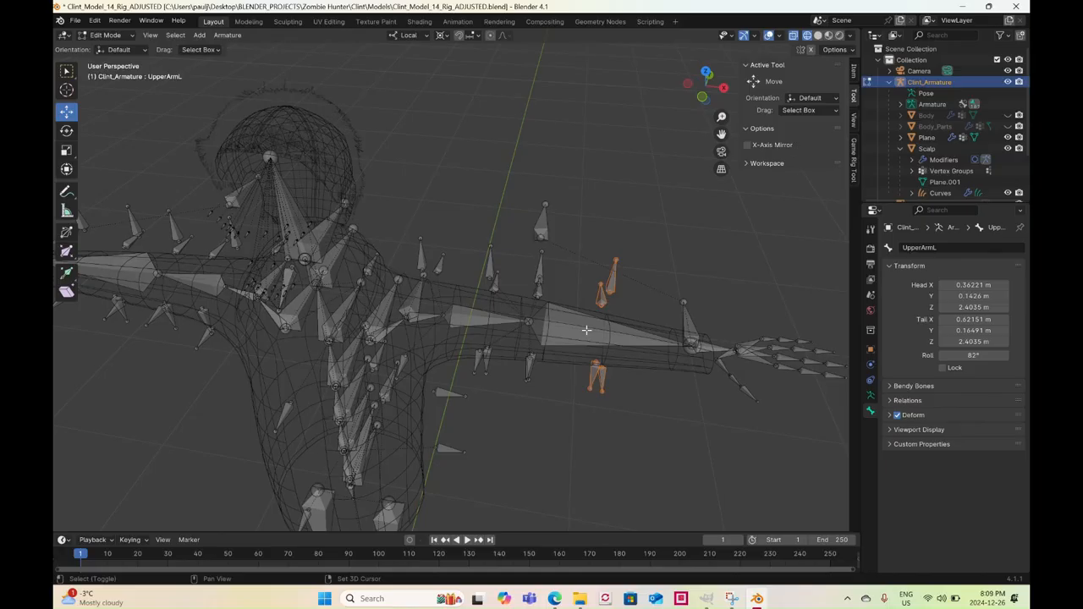
left_click(586, 330, "shift")
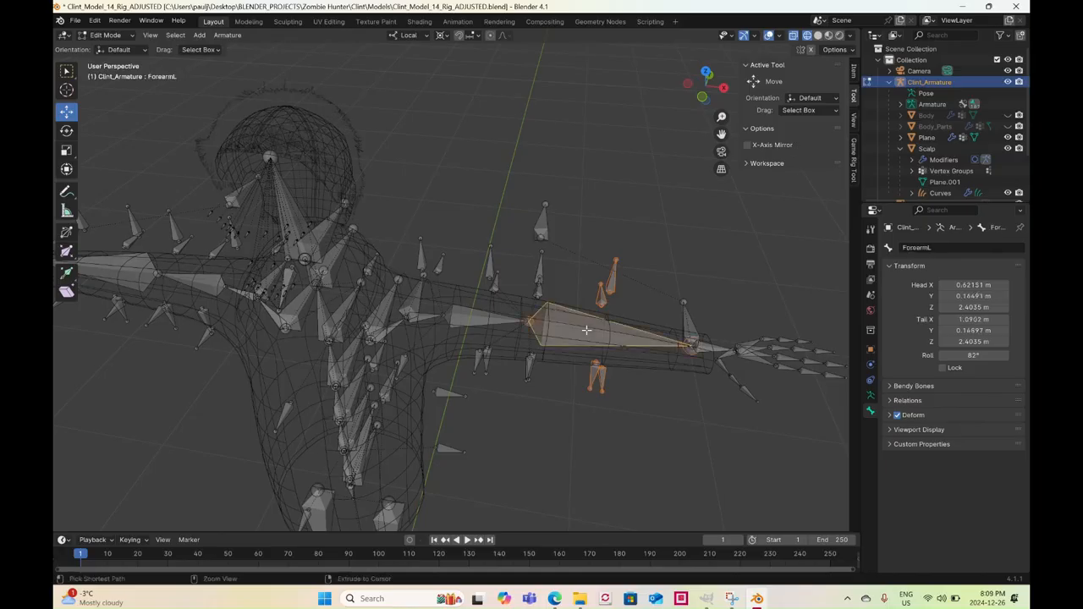
key("ctrl+p")
left_click(586, 329)
Parent the back, top and front helper bones around the right shoulder to the ShoulderR bone with Keep Offset
middle_click_drag(248, 352, 428, 286)
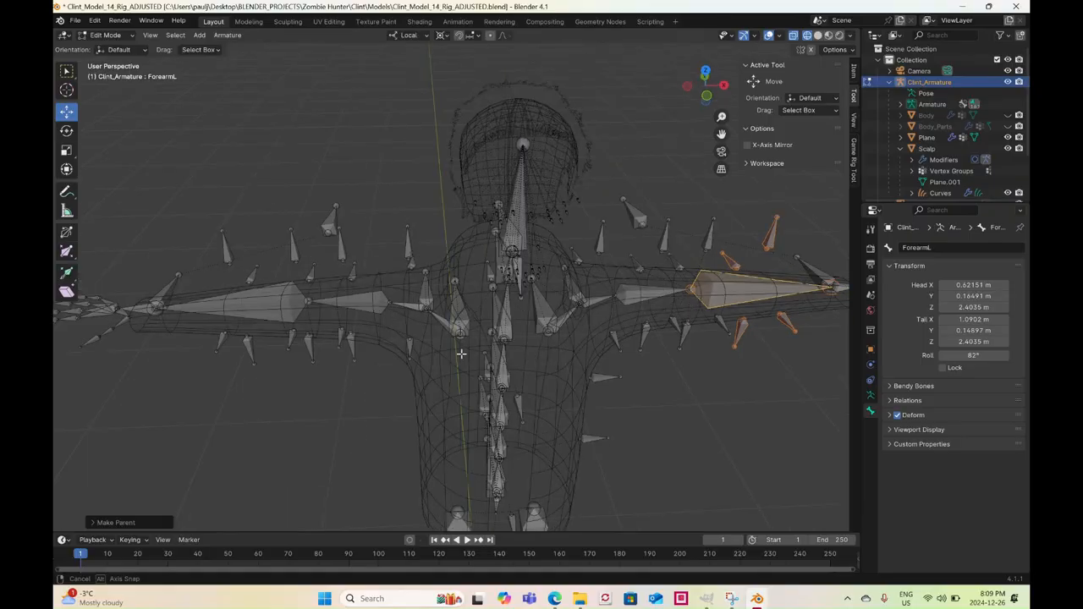
left_click(408, 261)
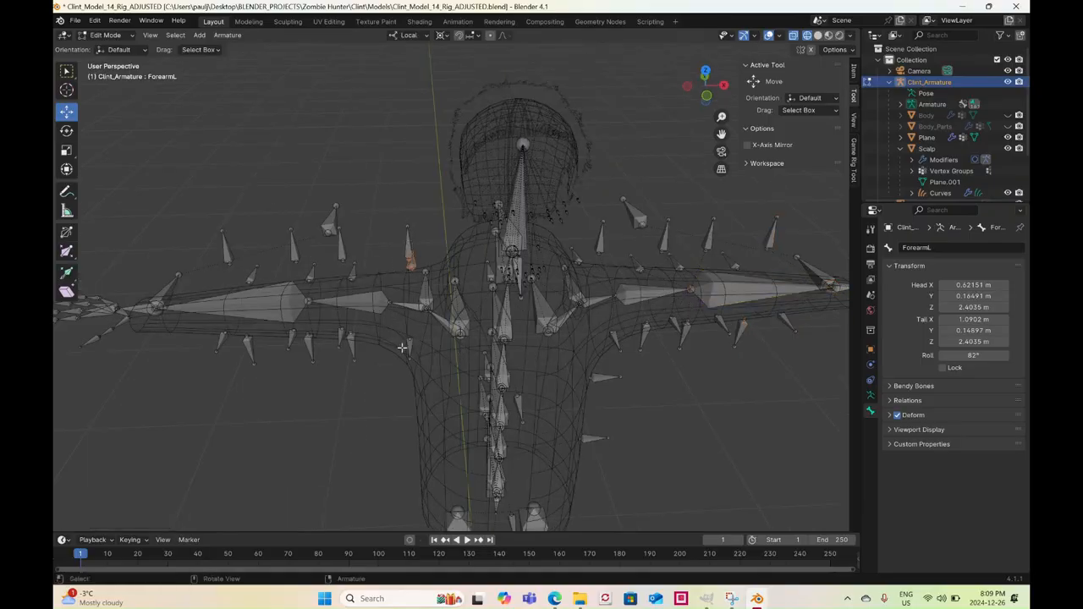
left_click(407, 243, "shift")
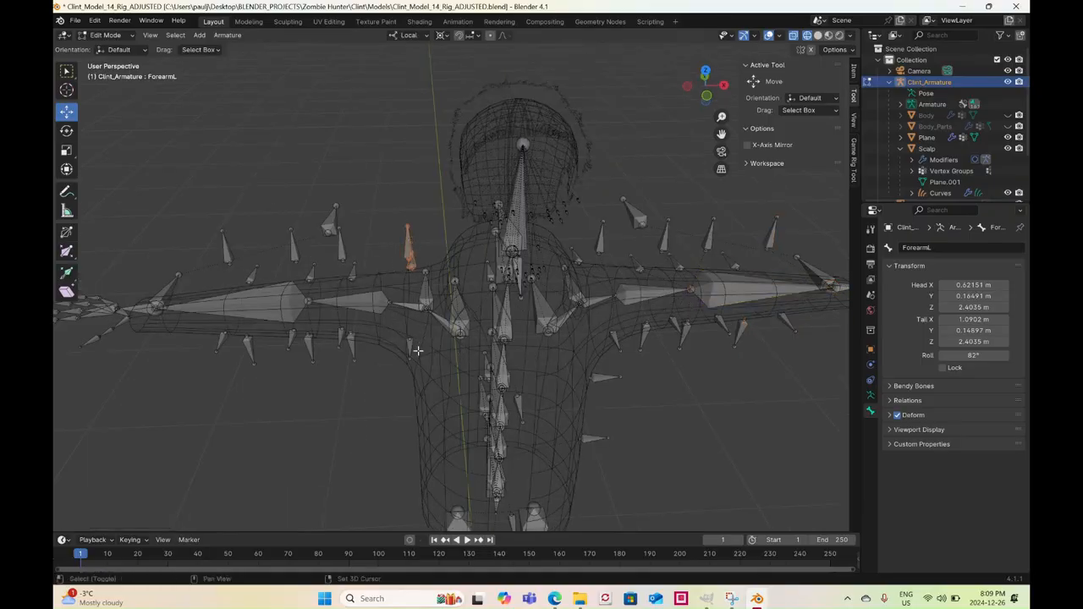
left_click(408, 306, "shift")
left_click(408, 302, "shift")
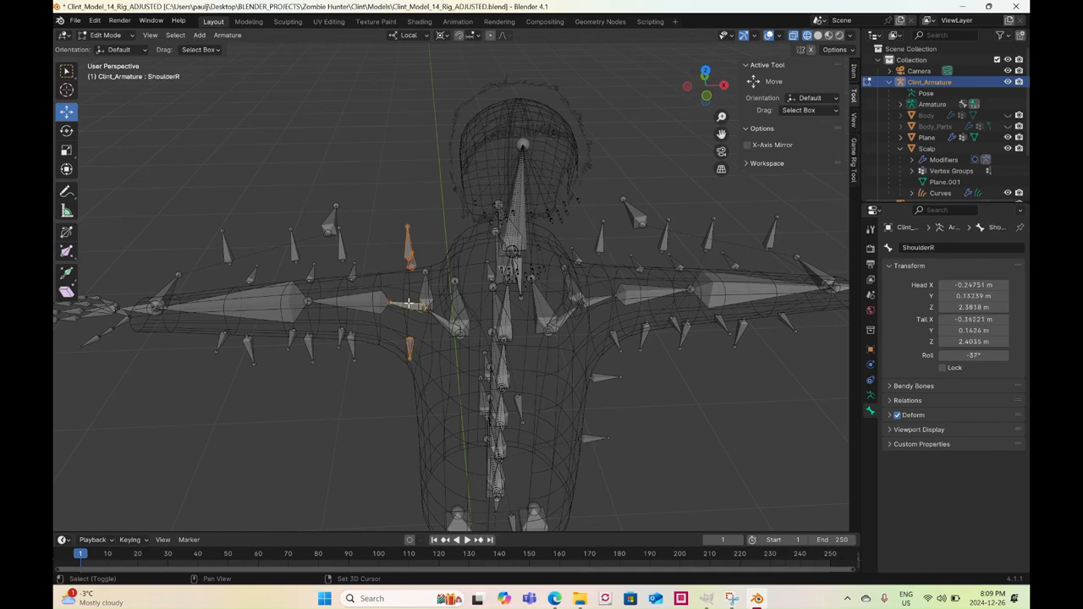
key("ctrl+p")
left_click(408, 302)
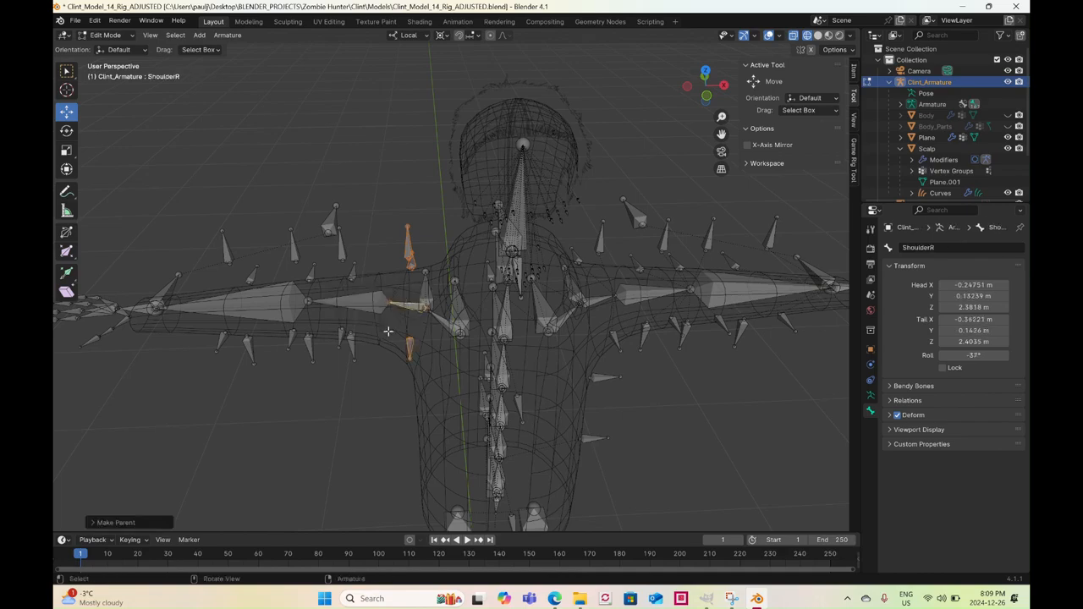
Parent the upper arm and elbow helper bones of the right arm to the UpperArmR bone, keeping their offset
middle_click_drag(408, 302, 464, 342)
left_click_drag(379, 244, 444, 258)
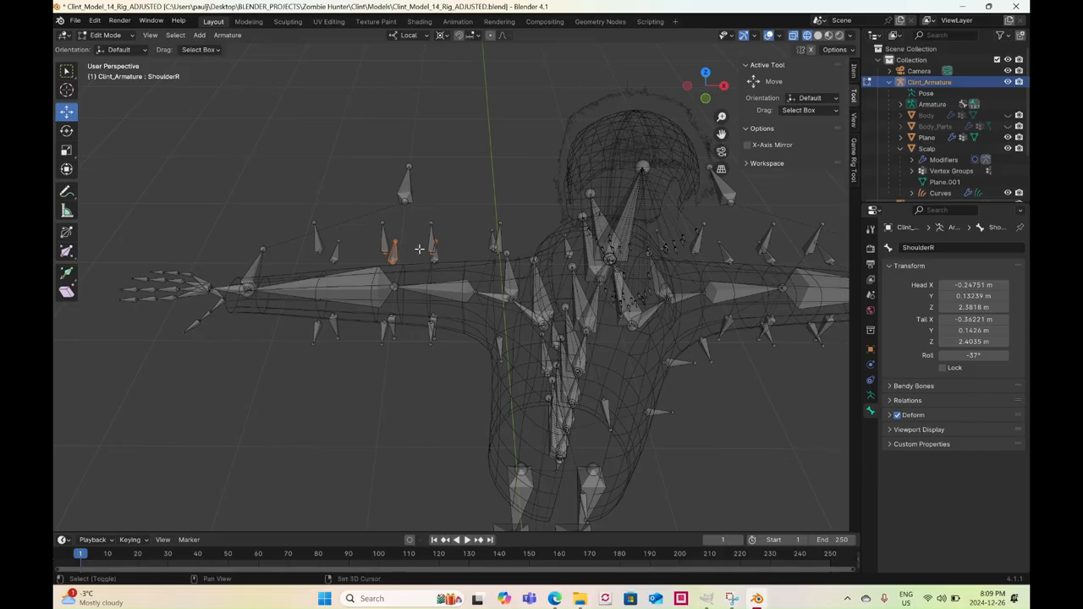
left_click(431, 240, "shift")
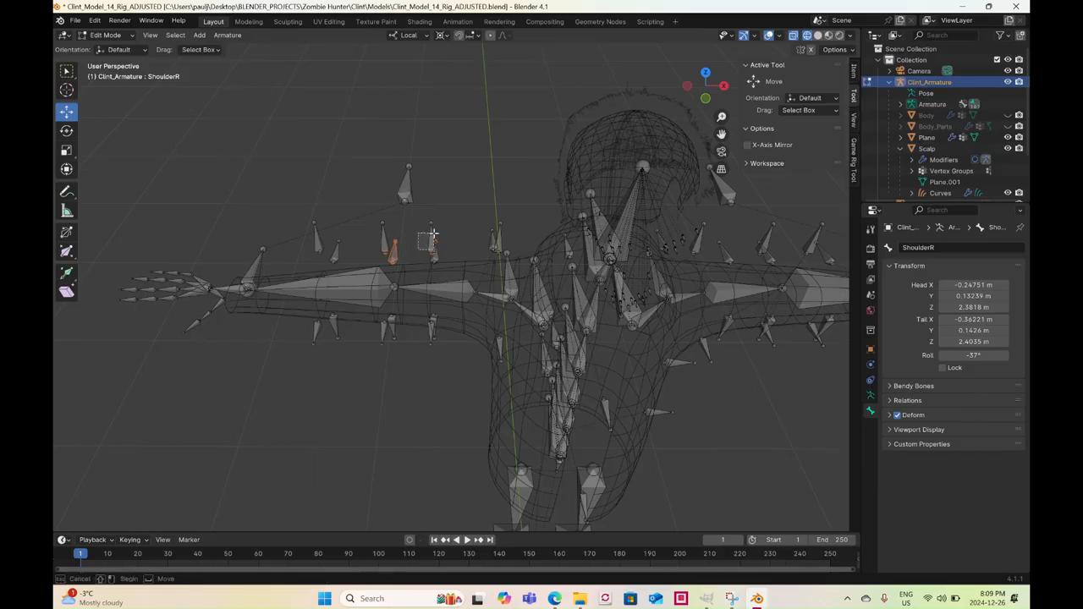
left_click(383, 240, "shift")
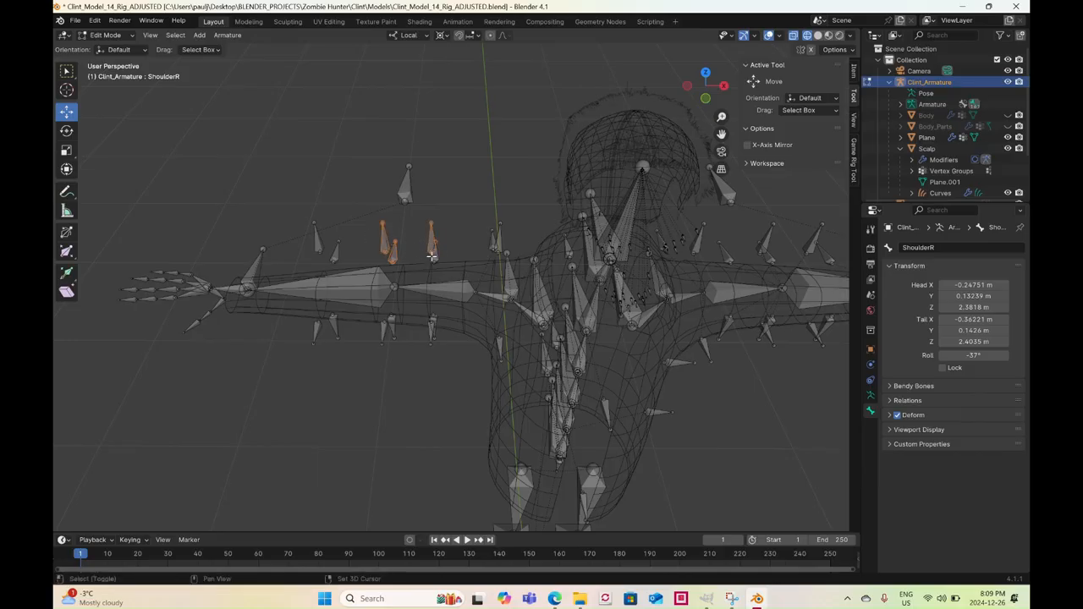
left_click(432, 328, "shift")
left_click(385, 330, "shift")
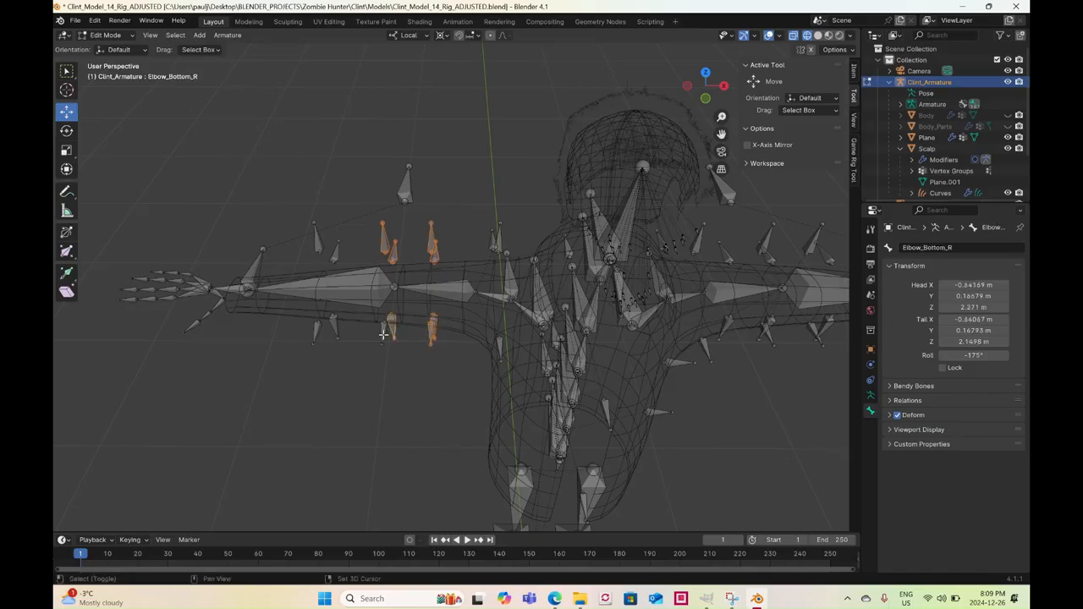
left_click(466, 294, "shift")
key("ctrl+p")
left_click(467, 294)
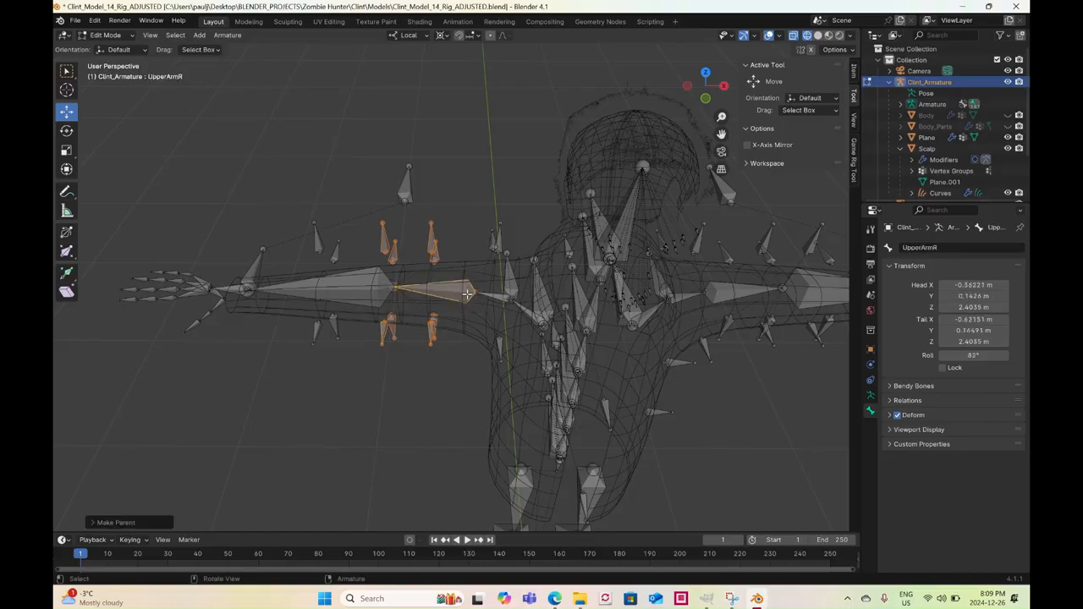
Parent the back, top and bottom helper bones around the right forearm to the Forearm_Front_R bone, keeping their offset
left_click(317, 245)
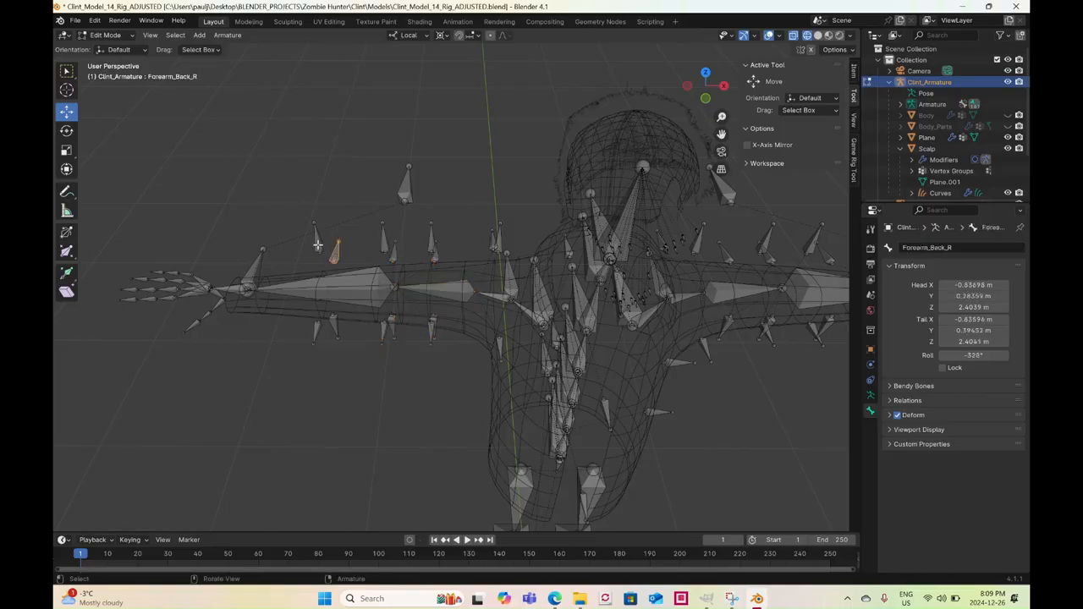
left_click(318, 244, "shift")
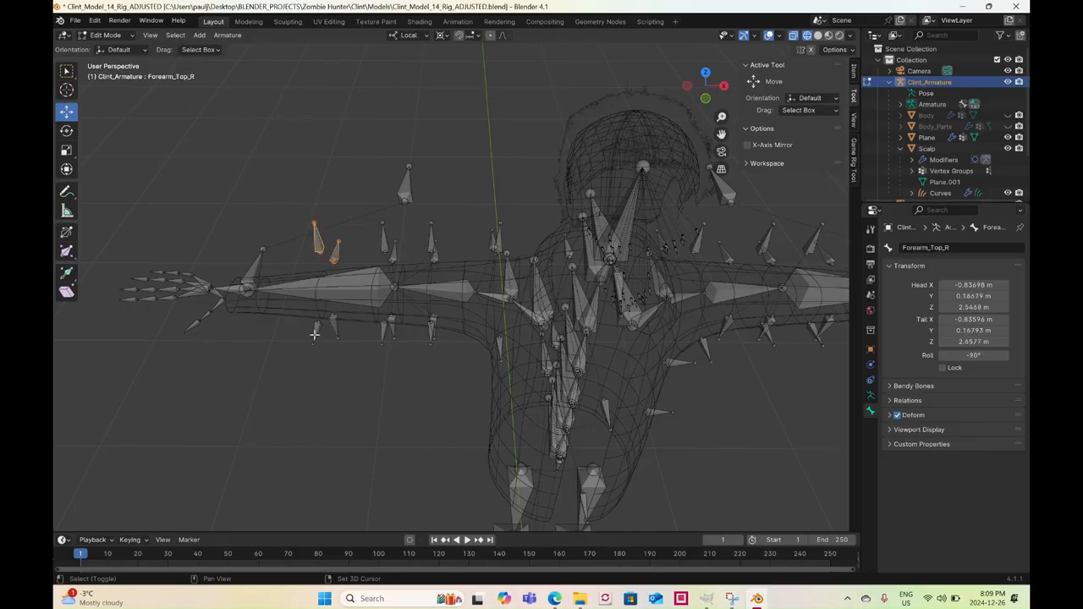
left_click(314, 334, "shift")
left_click(314, 330, "shift")
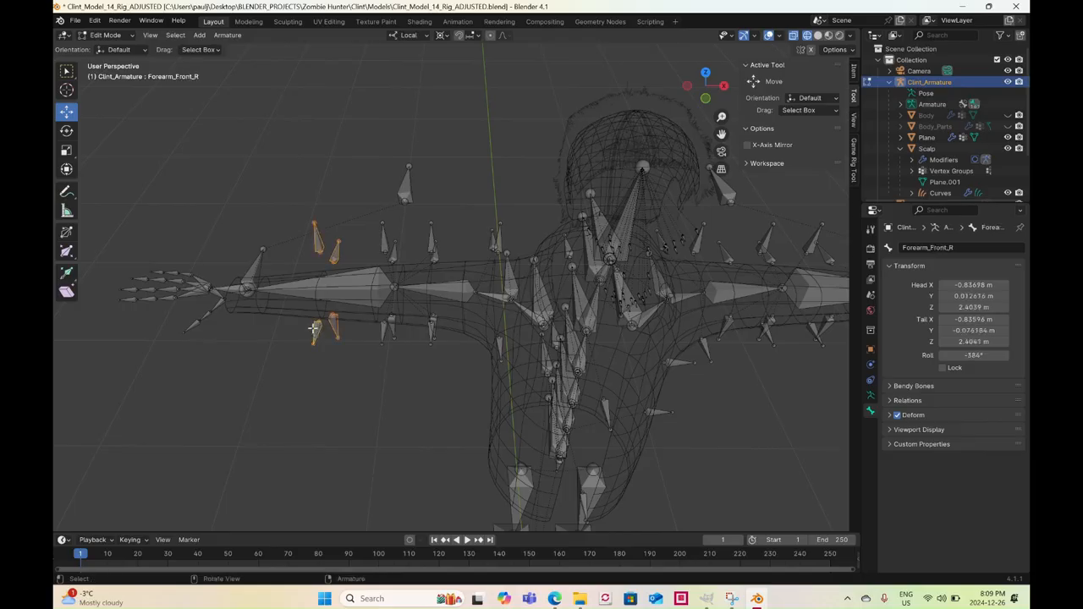
key("ctrl+p")
left_click(313, 330)
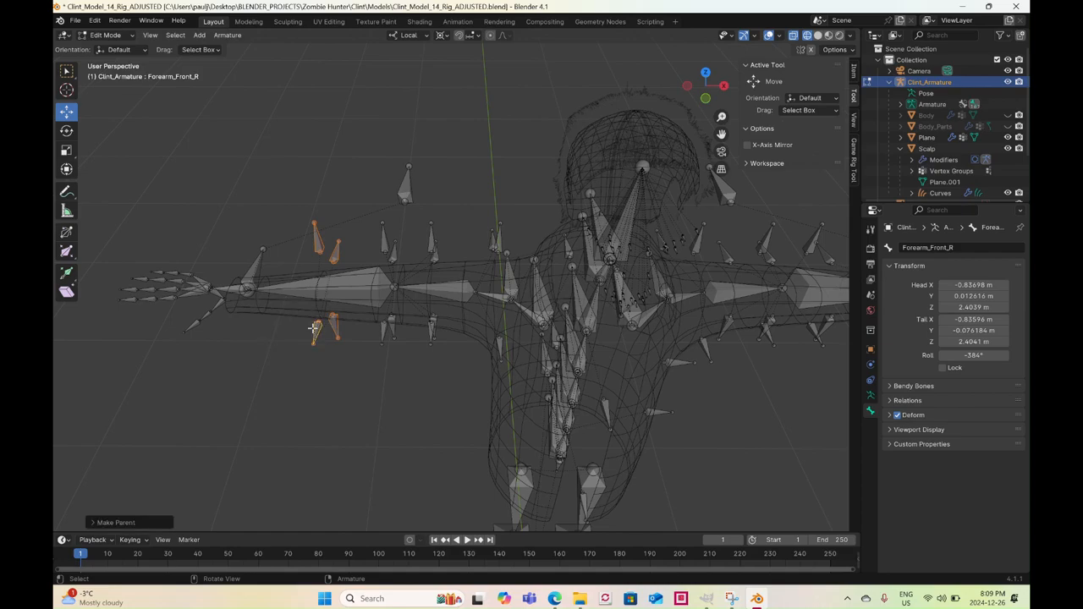
Examine the armature's torso and arm bones in Pose Mode and return to Edit Mode
left_click(104, 36)
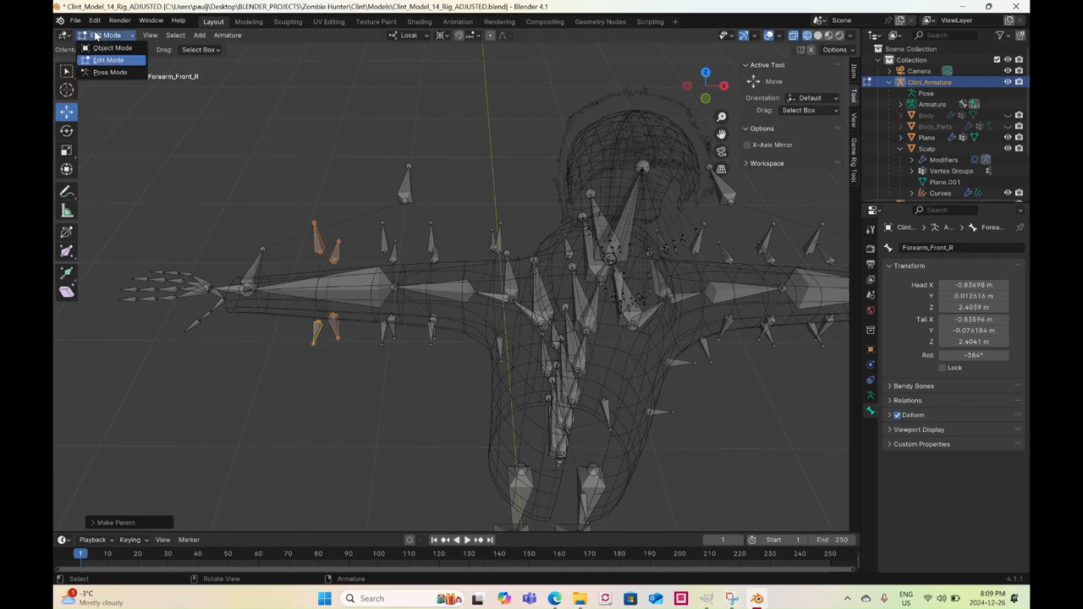
left_click(105, 72)
middle_click_drag(585, 297, 512, 313)
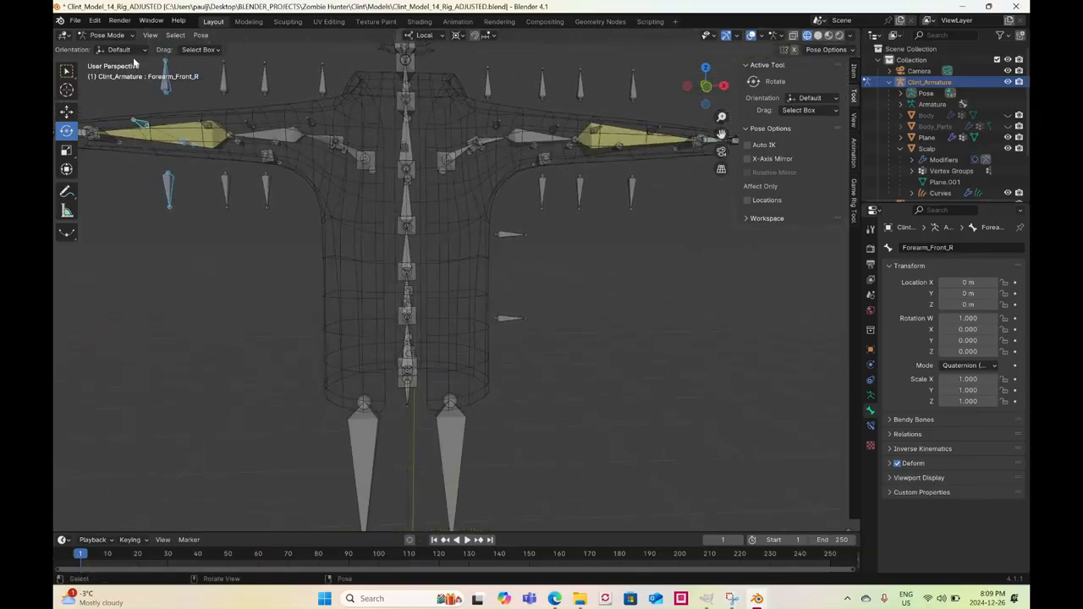
left_click(107, 34)
left_click(111, 48)
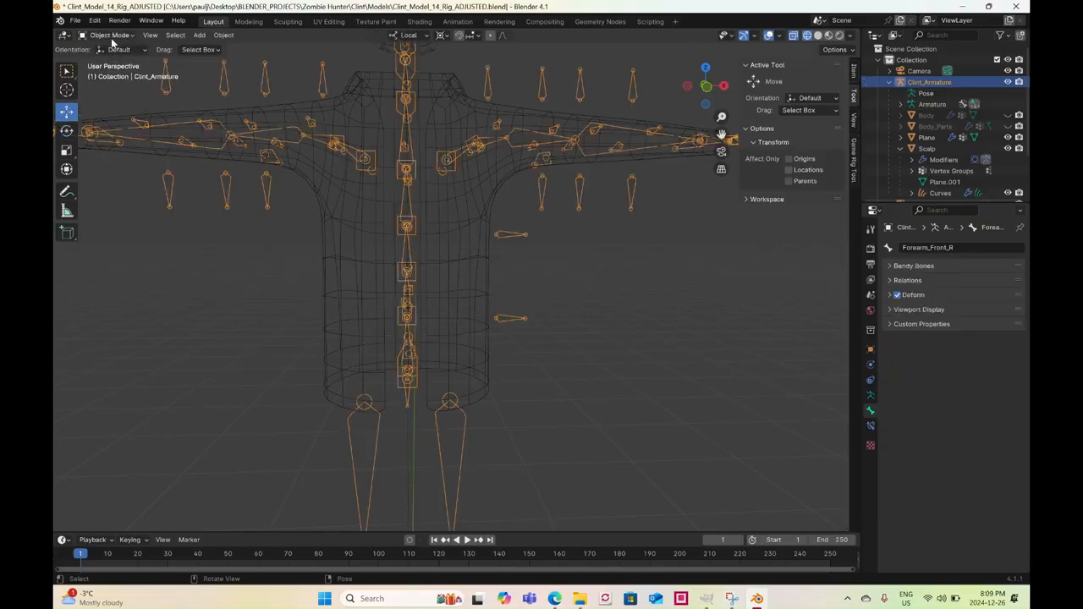
left_click(105, 35)
left_click(108, 56)
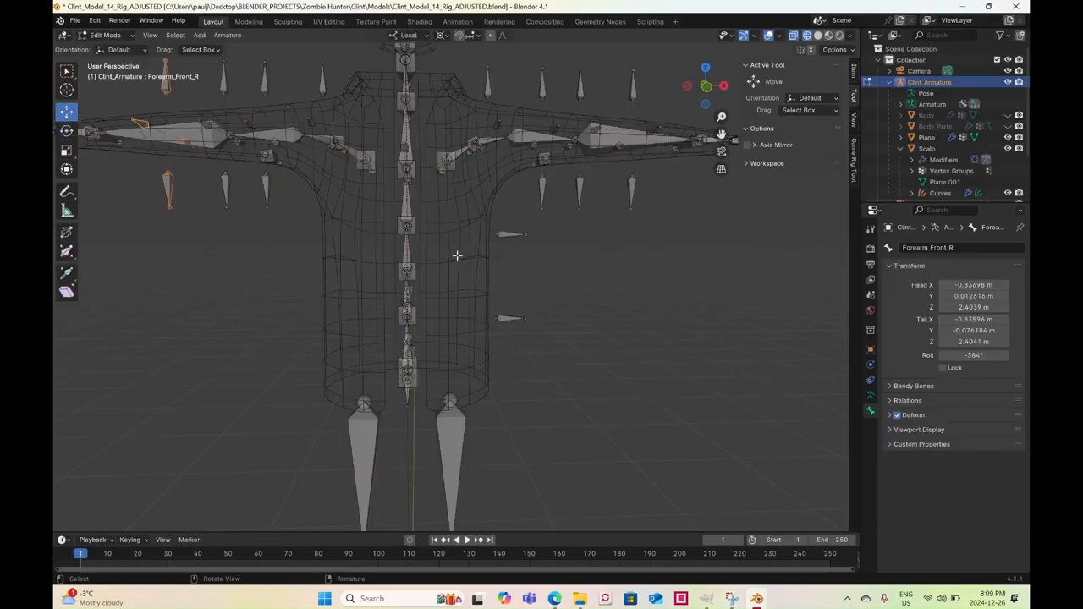
Duplicate the two left jacket side bones in place and mirror the copies along the X axis to the torso's right side
left_click(505, 235)
left_click_drag(501, 218, 512, 336)
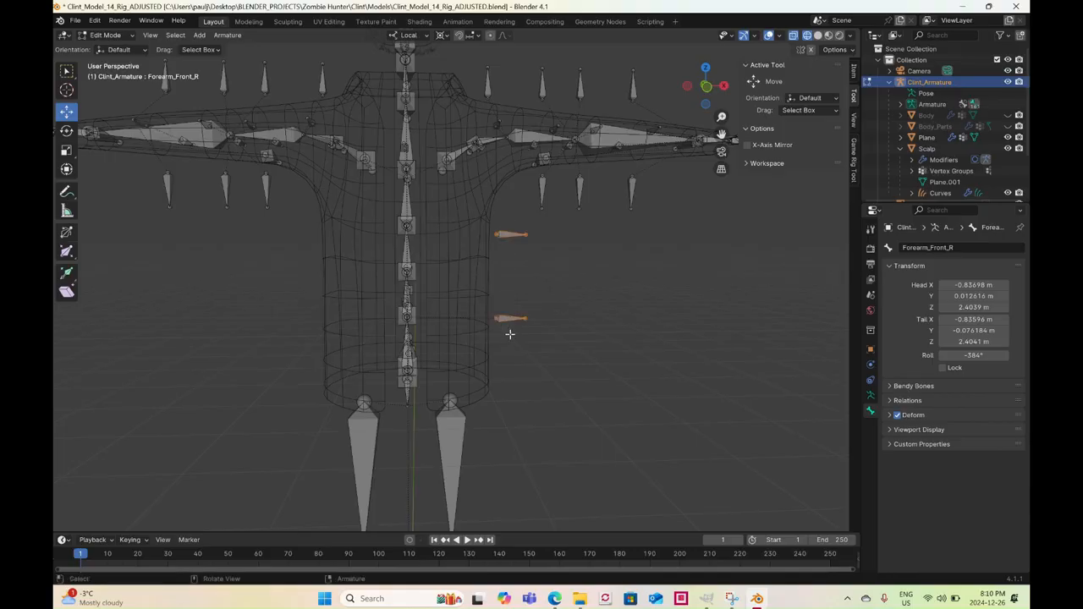
key("shift+d")
key("Escape")
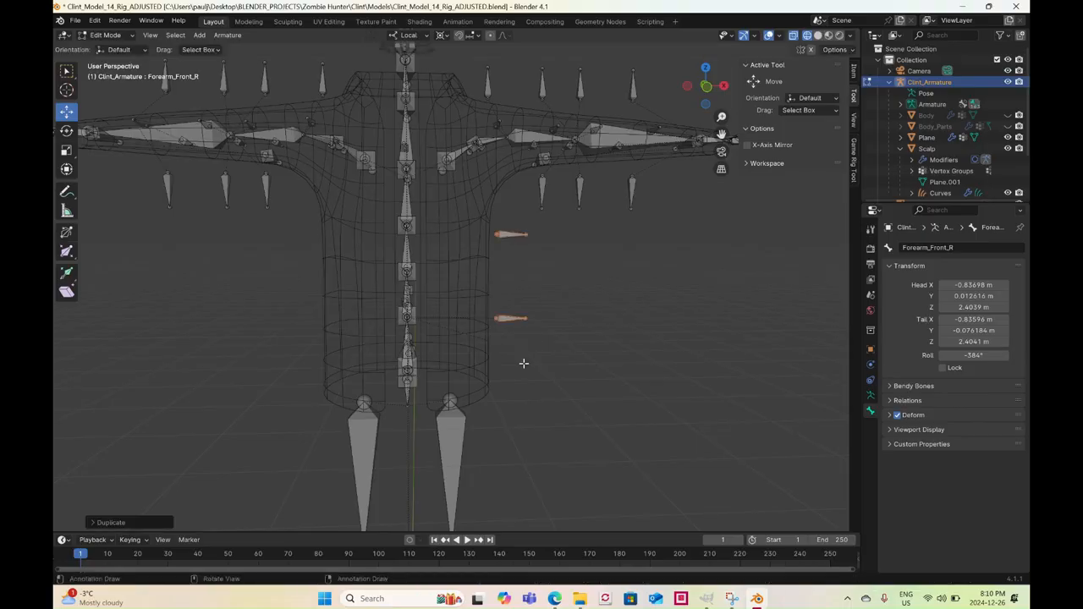
key("ctrl+m")
key("x")
key("Return")
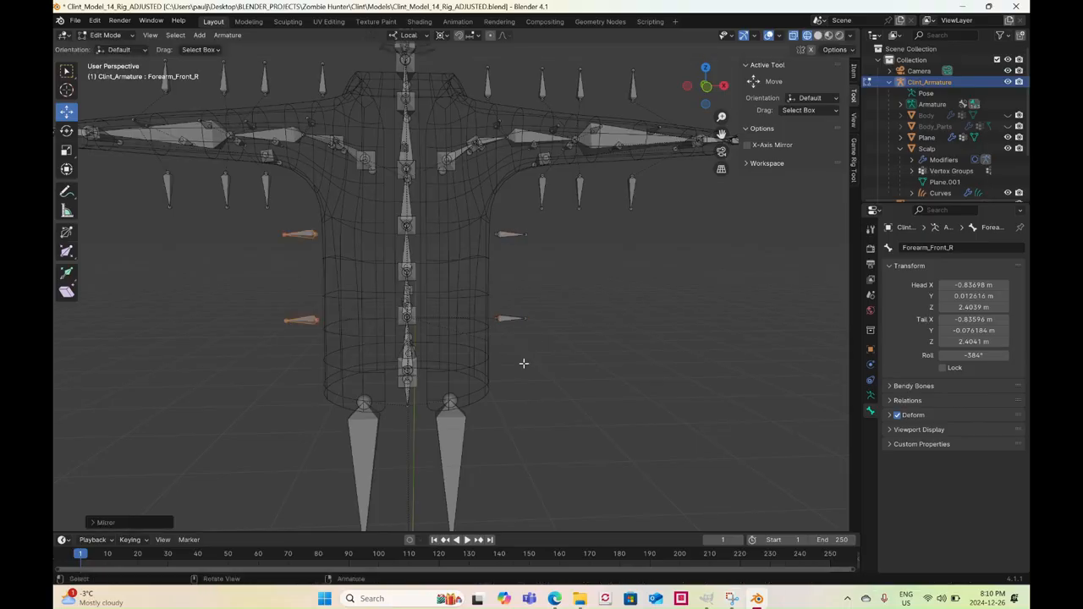
Rename the mirrored lower jacket side bone as Jacket_Side_Lower_R
scroll(394, 338, "down", 3)
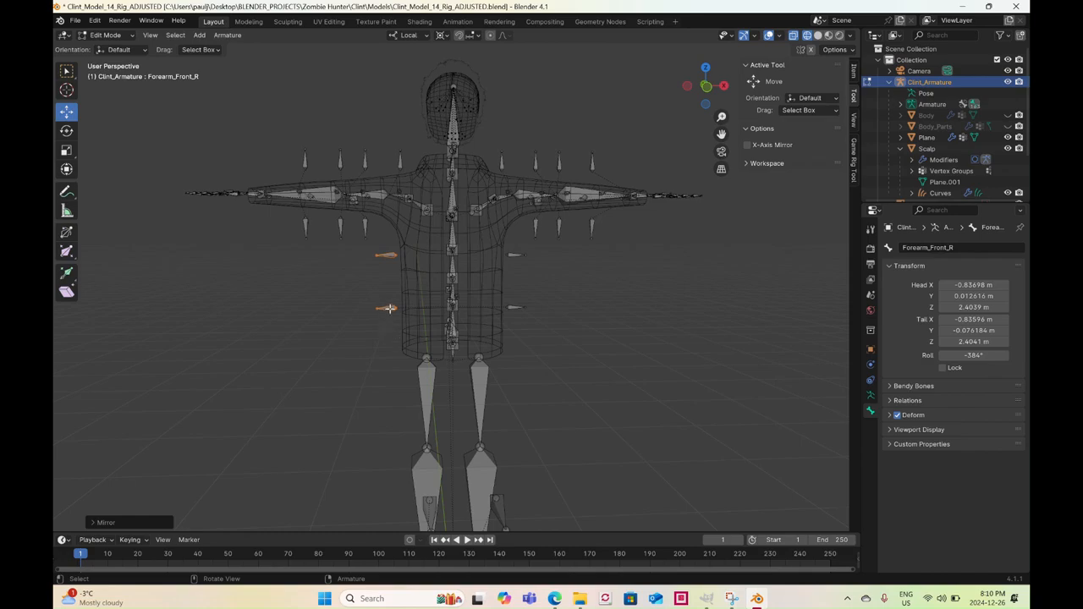
double_click(961, 251)
left_click_drag(982, 249, 963, 254)
type("R")
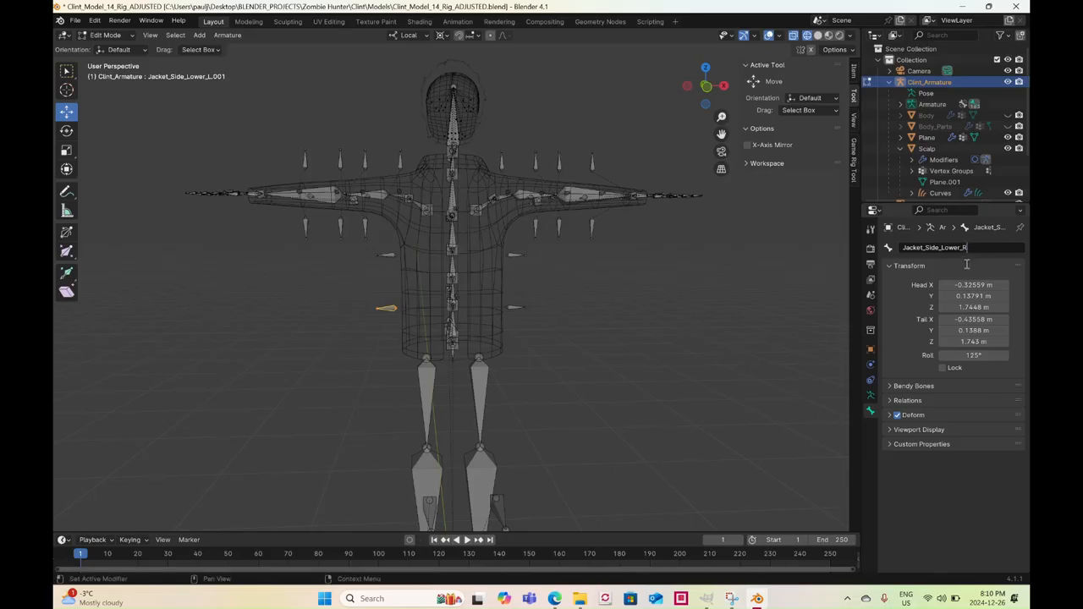
key("Return")
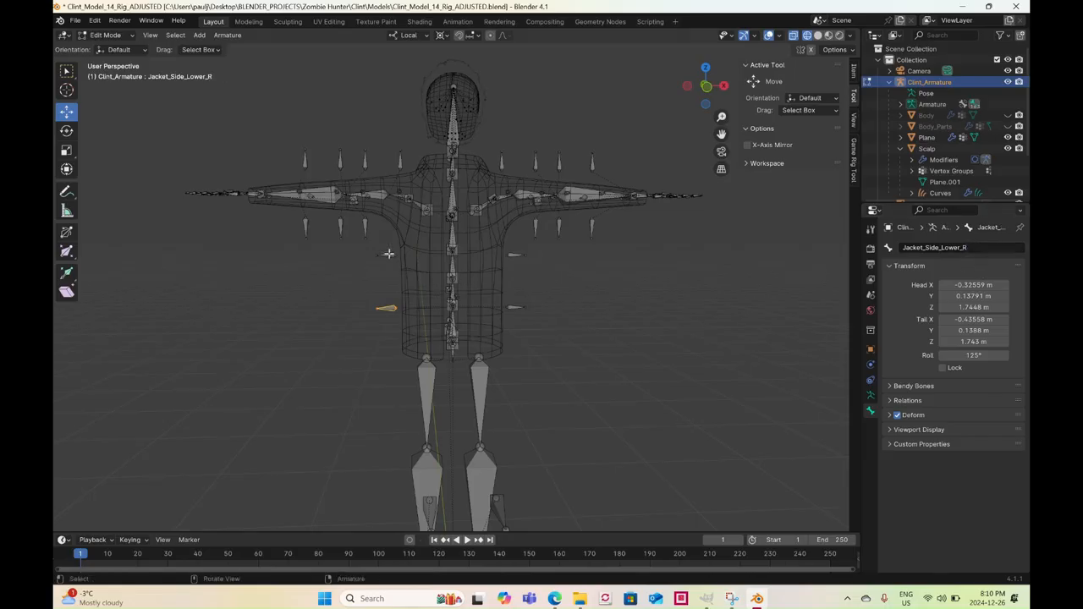
Rename the mirrored upper jacket side bone as Jacket_Side_Upper_R and check the names of the left jacket side bones
left_click(991, 249)
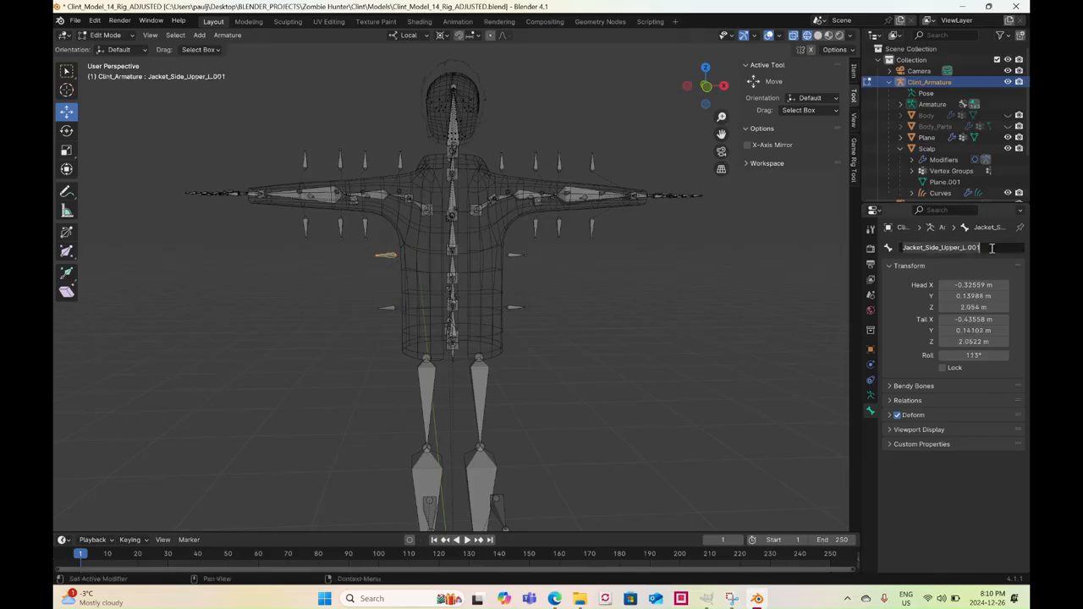
left_click_drag(991, 250, 965, 258)
type("R")
key("Return")
middle_click_drag(597, 309, 559, 278)
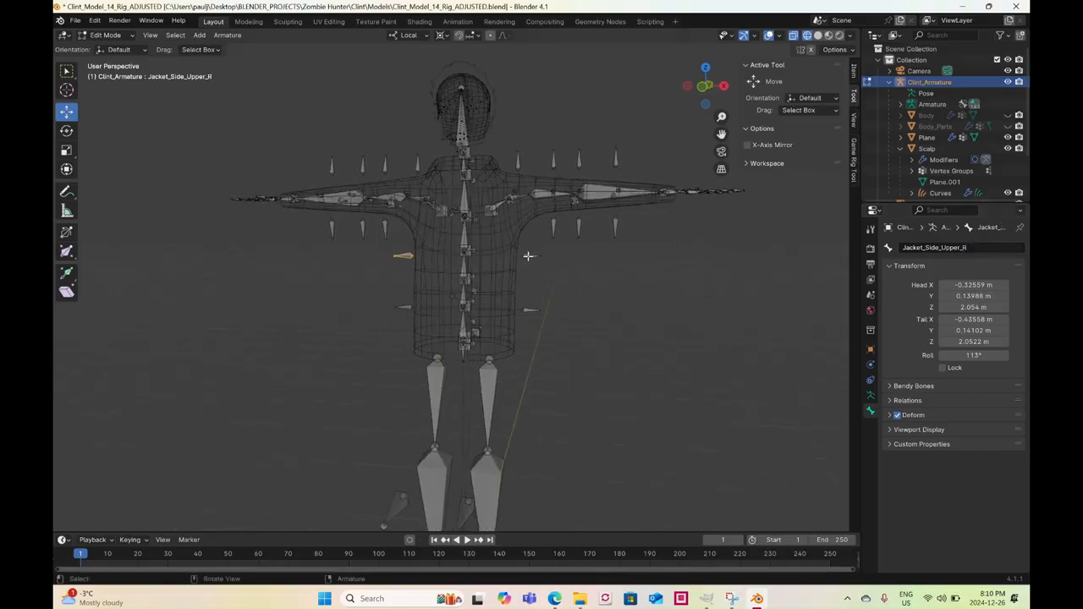
left_click(528, 256)
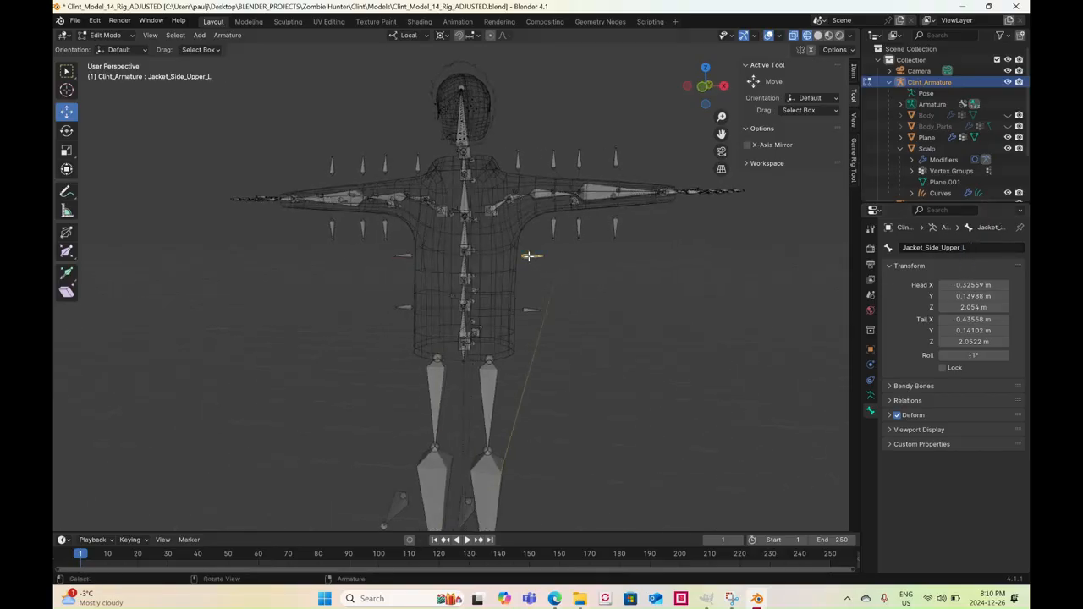
left_click(529, 308)
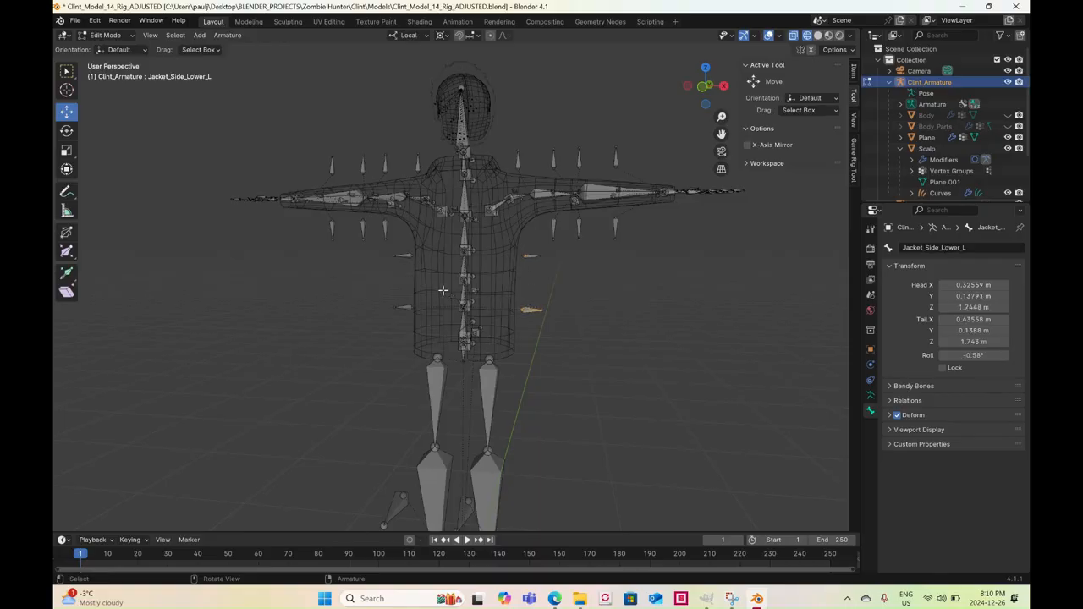
left_click(392, 294)
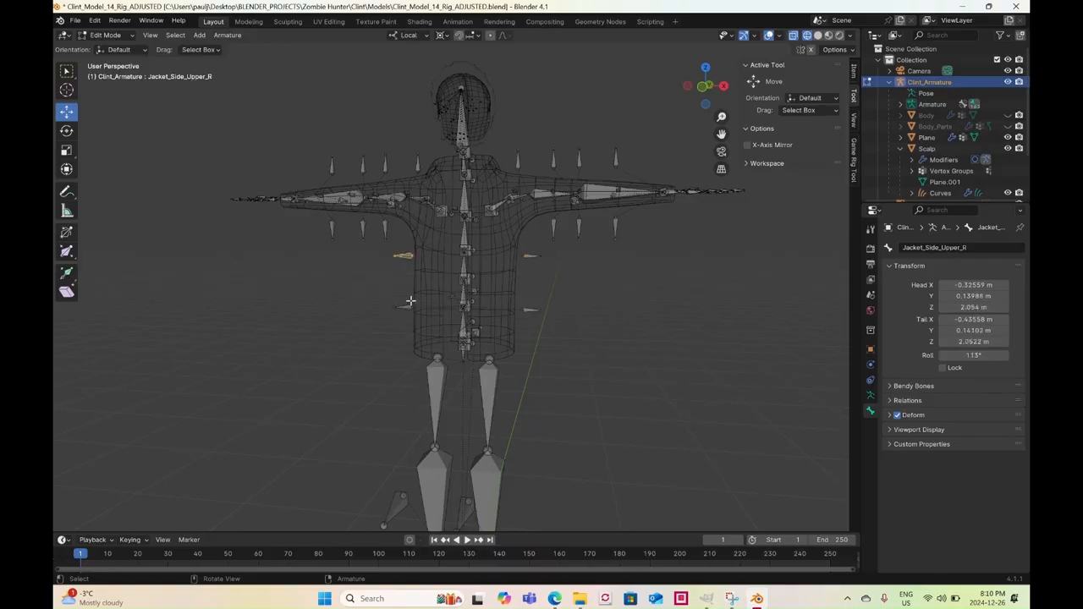
Switch the armature to Pose Mode and set the pivot point to Individual Origins with the SpineBase bone selected
middle_click_drag(411, 301, 518, 306)
scroll(453, 292, "up", 5)
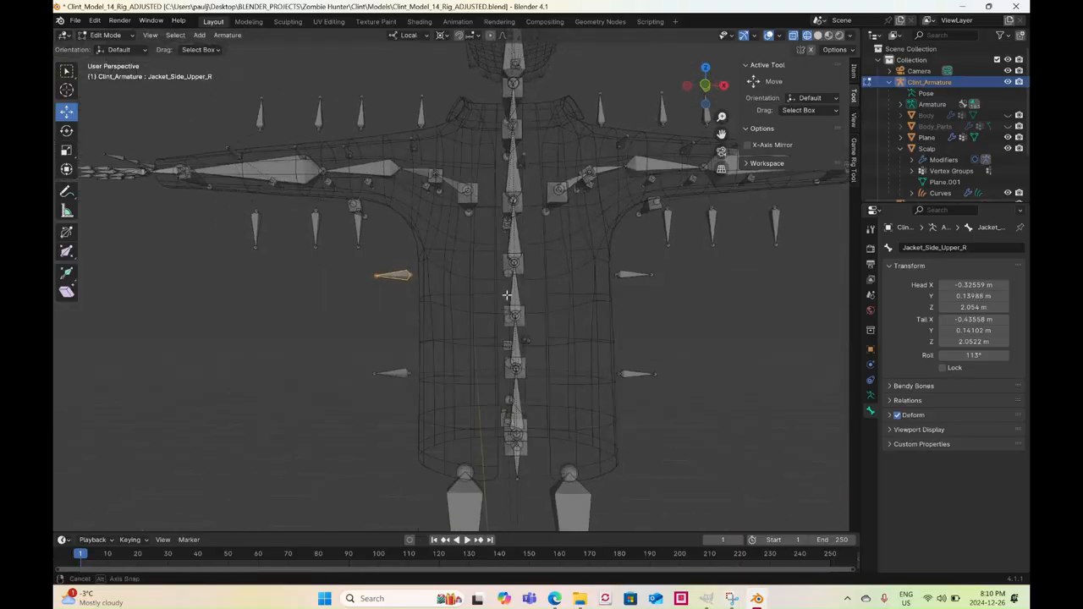
left_click(105, 35)
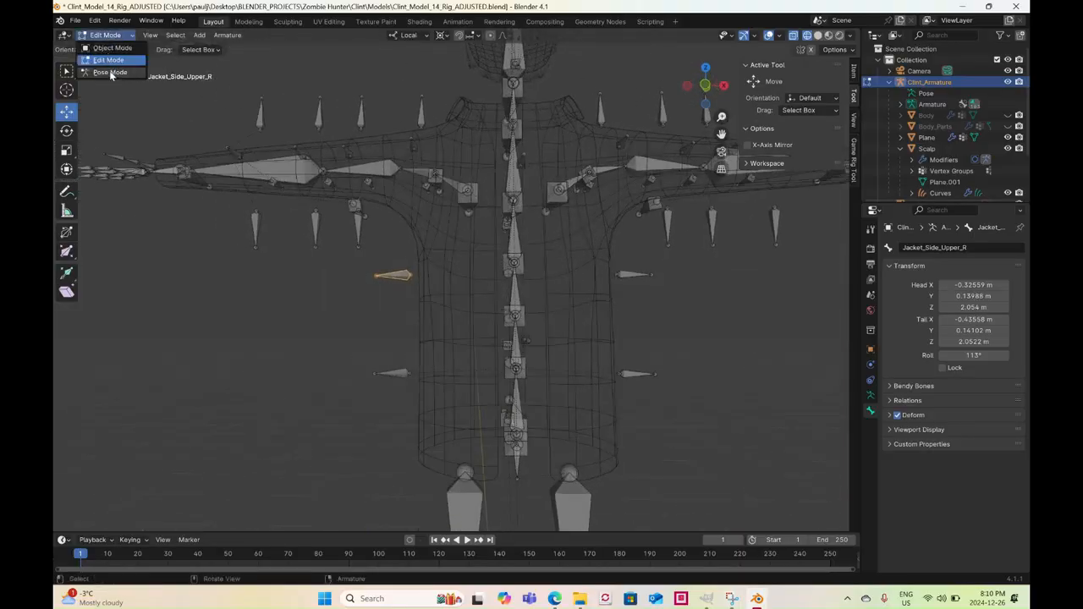
left_click(110, 72)
middle_click_drag(522, 367, 507, 398)
left_click(483, 404)
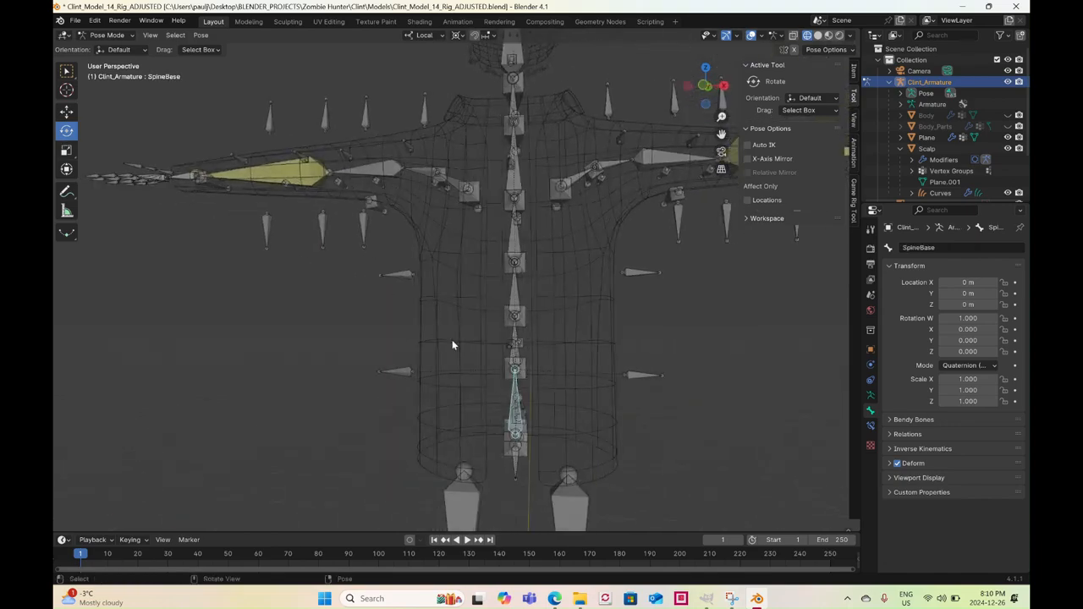
key("period")
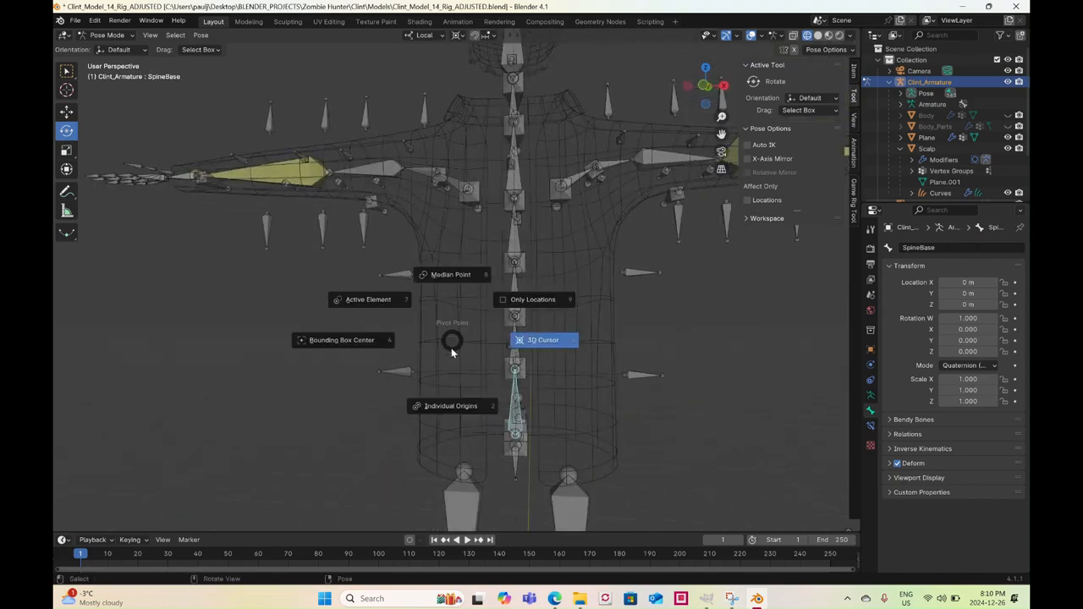
left_click(447, 404)
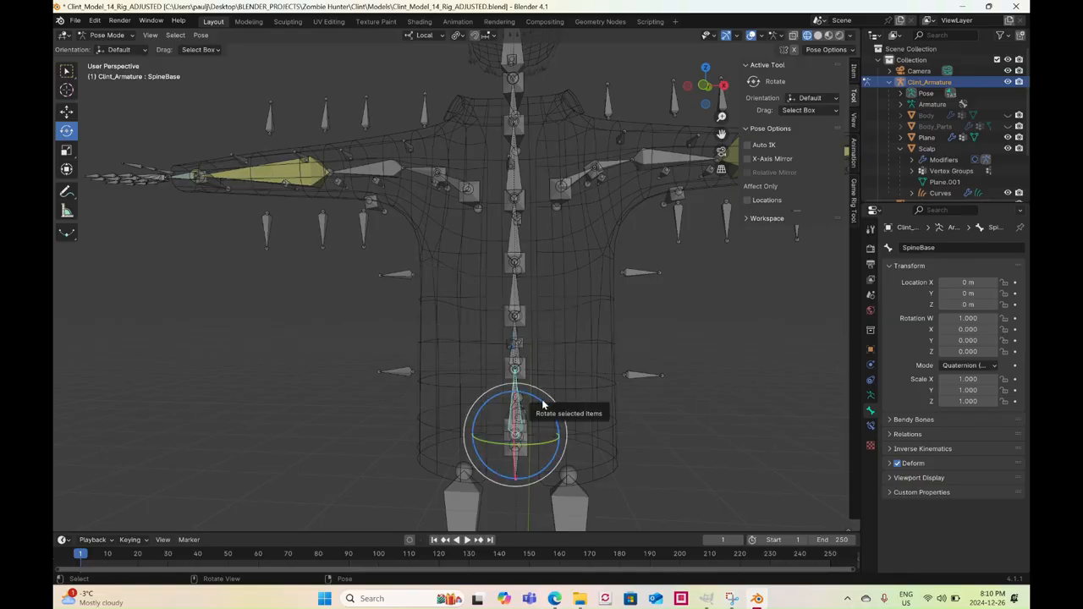
Try rotating the SpineBase bone and the SpineBase.002 control bone, undoing each rotation
mouse_move(542, 408)
left_mouse_down()
mouse_move(541, 398)
mouse_move(550, 402)
left_mouse_up()
key("ctrl+z")
middle_click_drag(639, 422, 542, 434)
left_click(514, 430)
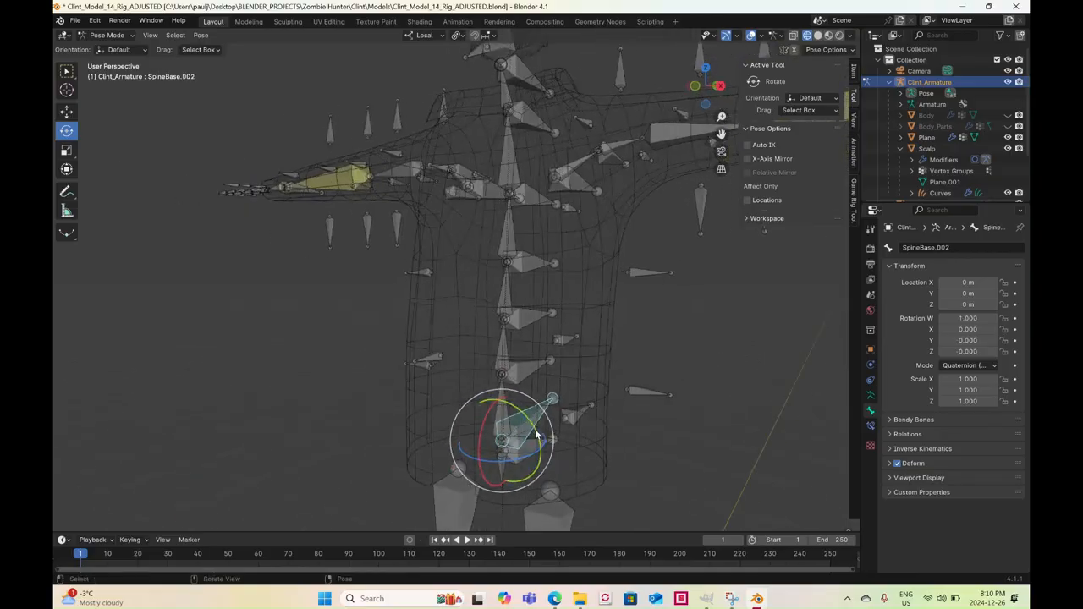
left_click_drag(530, 433, 510, 374)
key("ctrl+z")
scroll(509, 349, "down", 2)
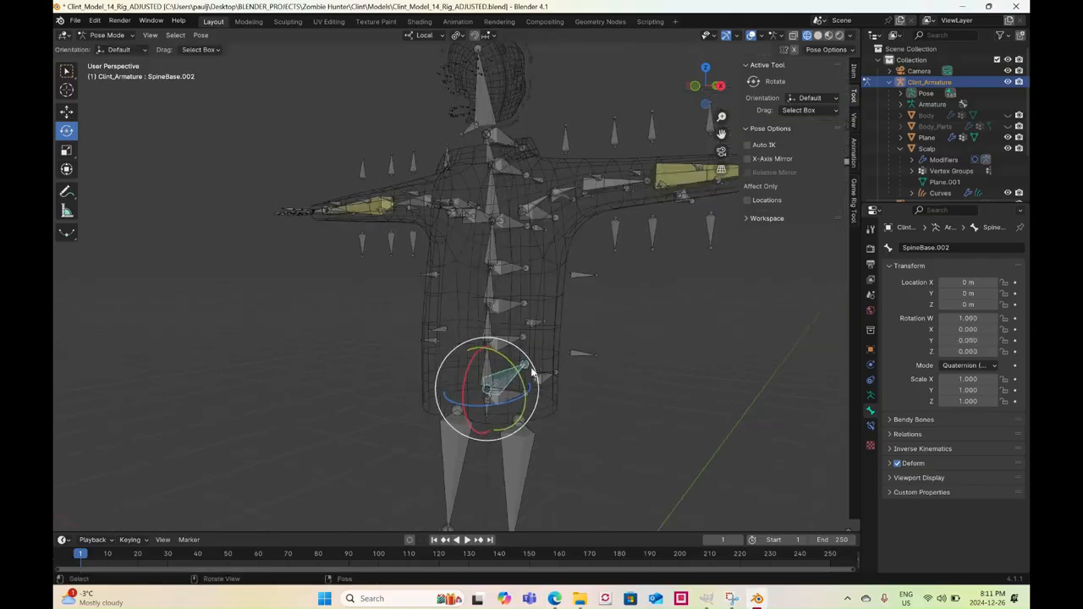
Try a free rotation of the Spine2.001 control bone at the chest and undo it
middle_click_drag(533, 373, 497, 372)
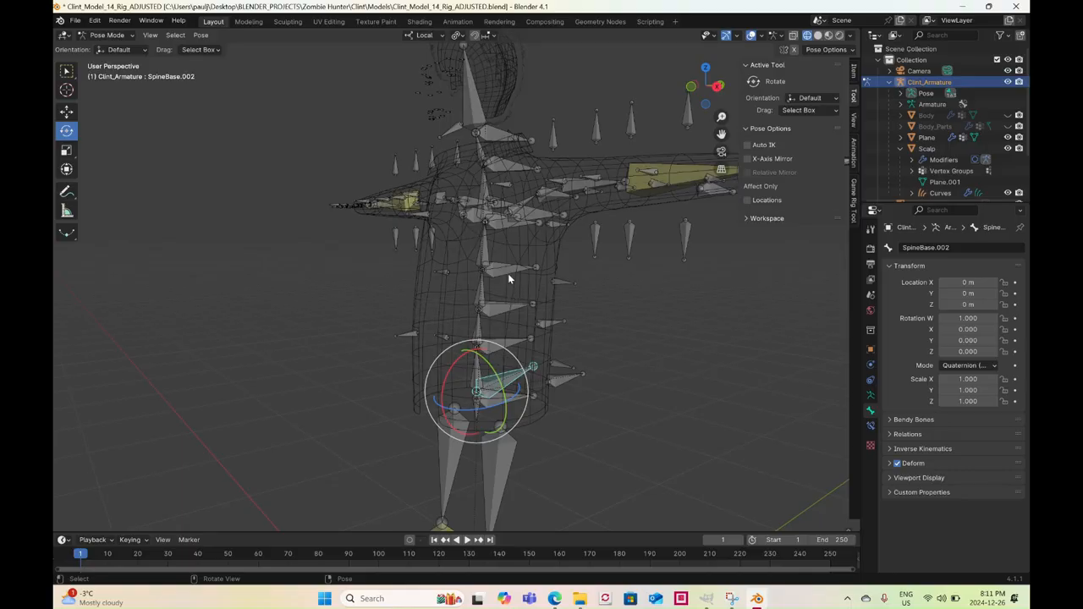
left_click(507, 275)
mouse_move(515, 256)
left_mouse_down()
mouse_move(507, 245)
mouse_move(525, 263)
left_mouse_up()
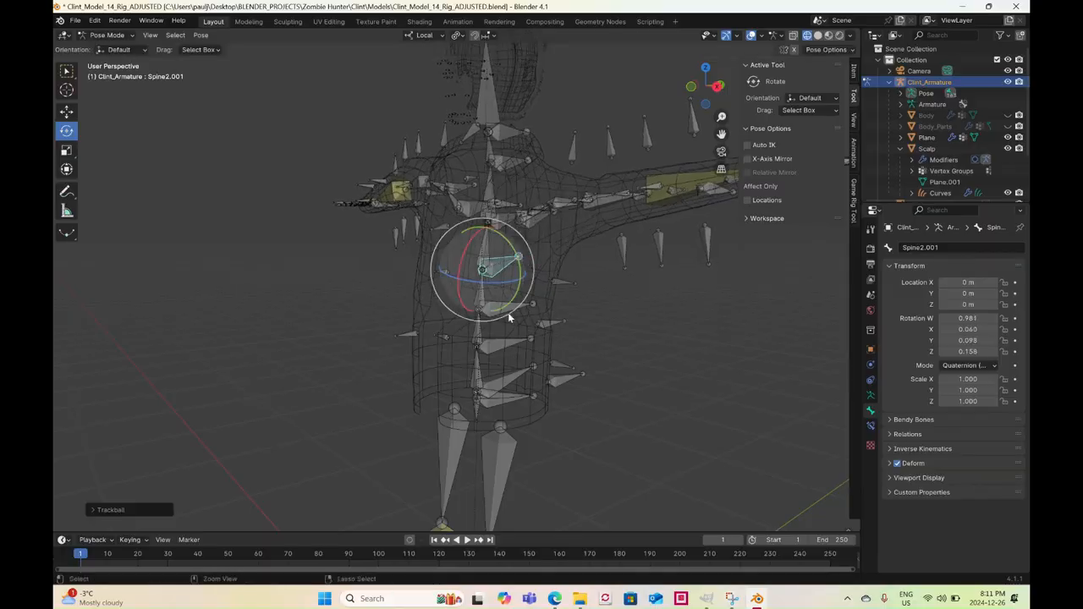
key("ctrl+z")
middle_click_drag(477, 367, 523, 307)
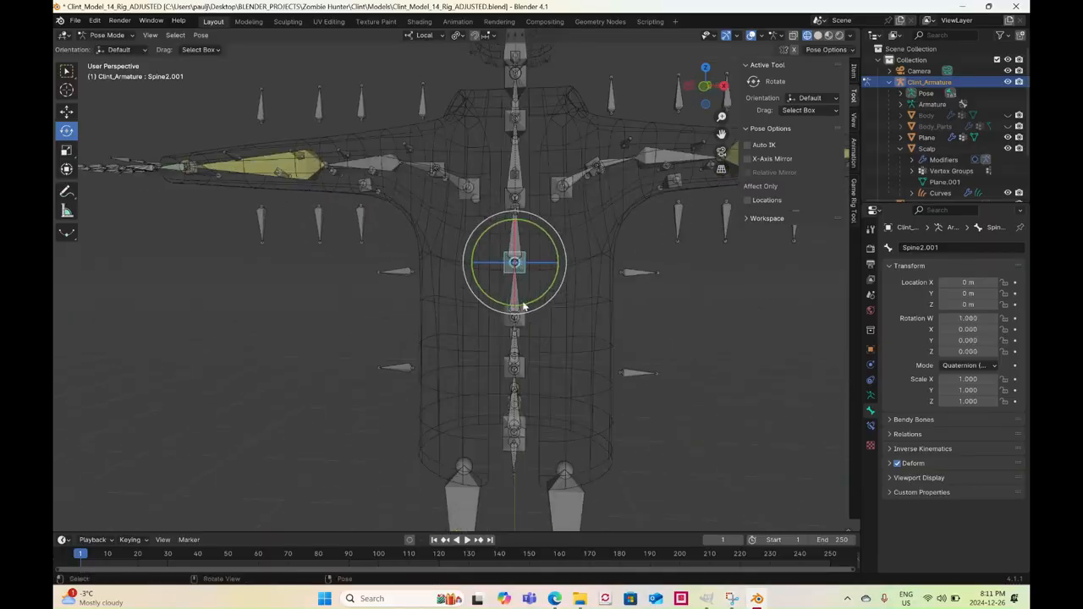
Return to Edit Mode and parent Jacket_Side_Upper_L and Jacket_Side_Upper_R to the Chest bone, keeping their offset
left_click(106, 35)
left_click(106, 45)
middle_click_drag(583, 338, 589, 354)
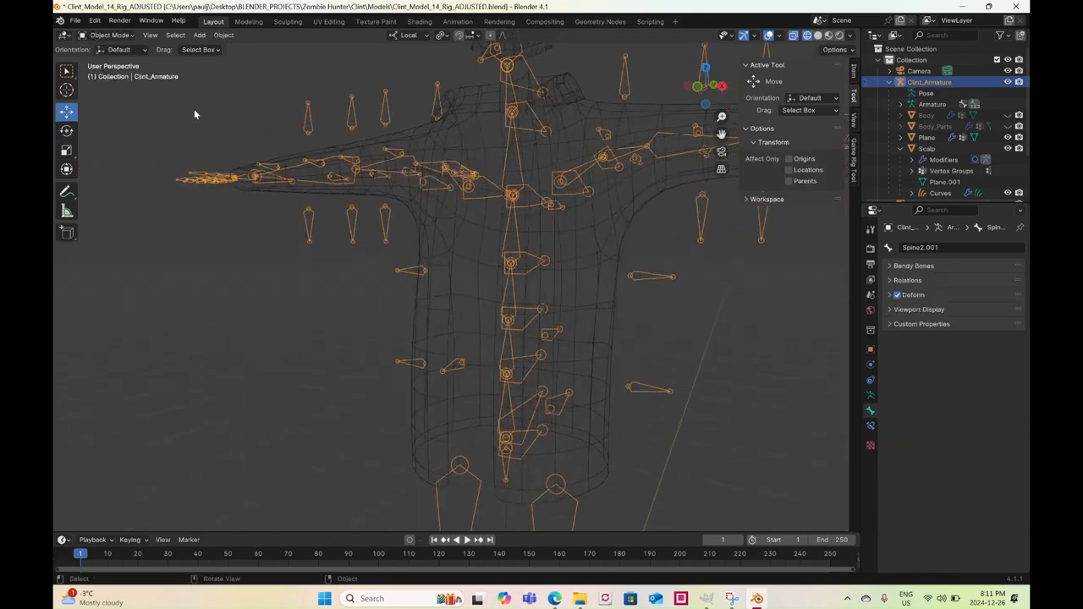
left_click(106, 35)
left_click(108, 59)
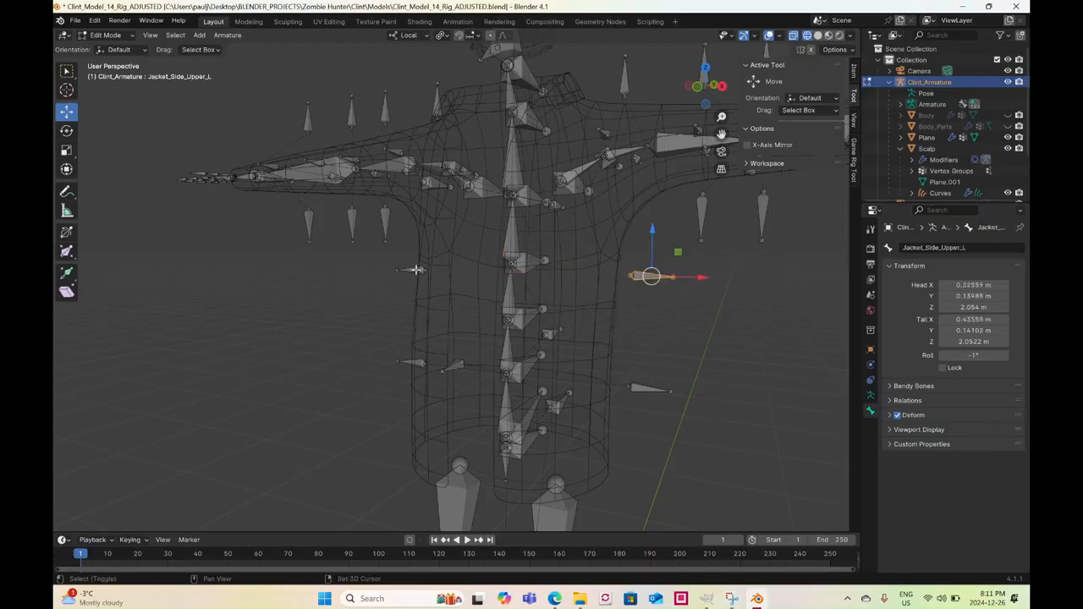
left_click(416, 269, "shift")
middle_click_drag(577, 318, 508, 279)
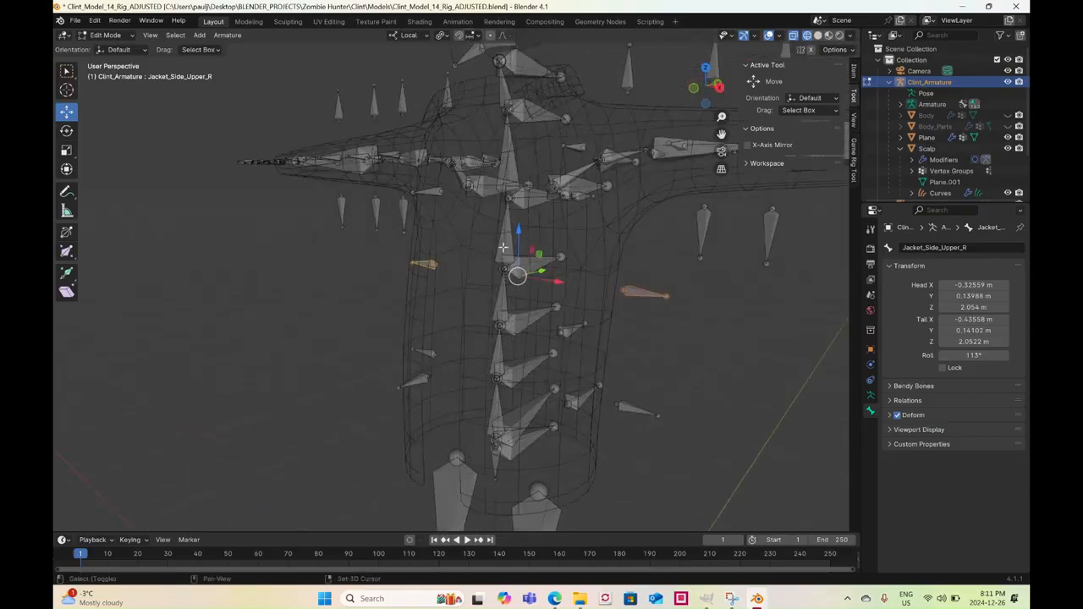
left_click(503, 247, "shift")
key("ctrl+p")
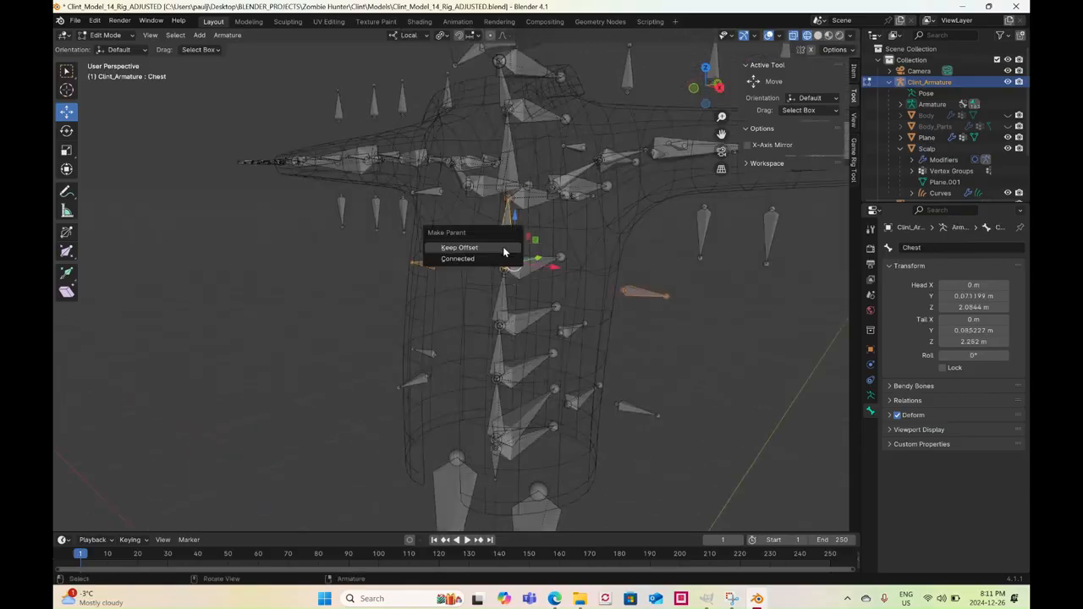
left_click(502, 247)
Switch the armature back to Pose Mode
middle_click_drag(490, 271, 456, 284)
left_click(107, 36)
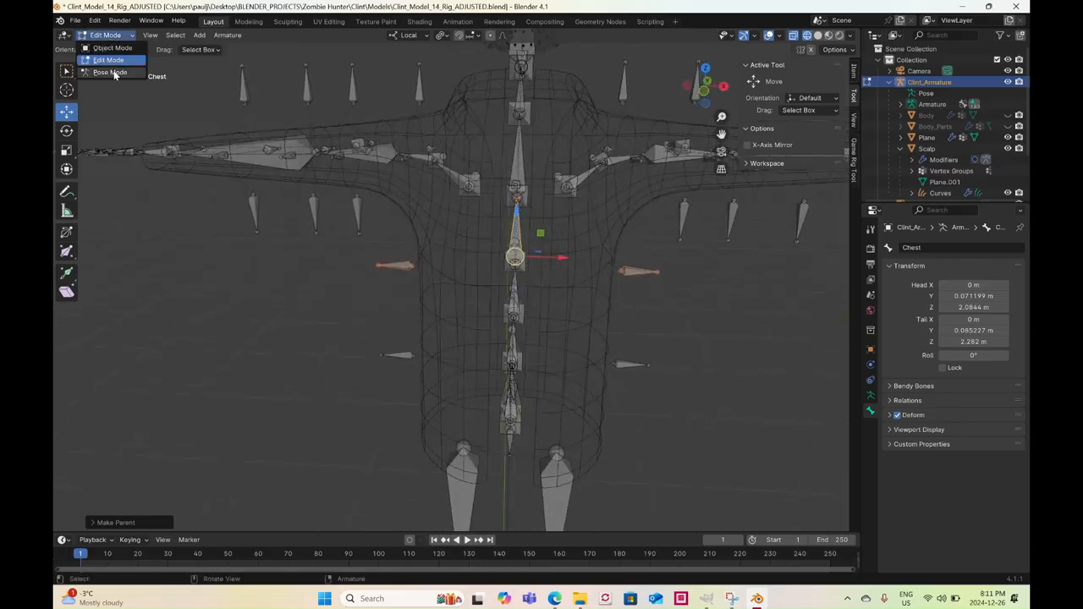
left_click(115, 74)
middle_click_drag(623, 331, 548, 273)
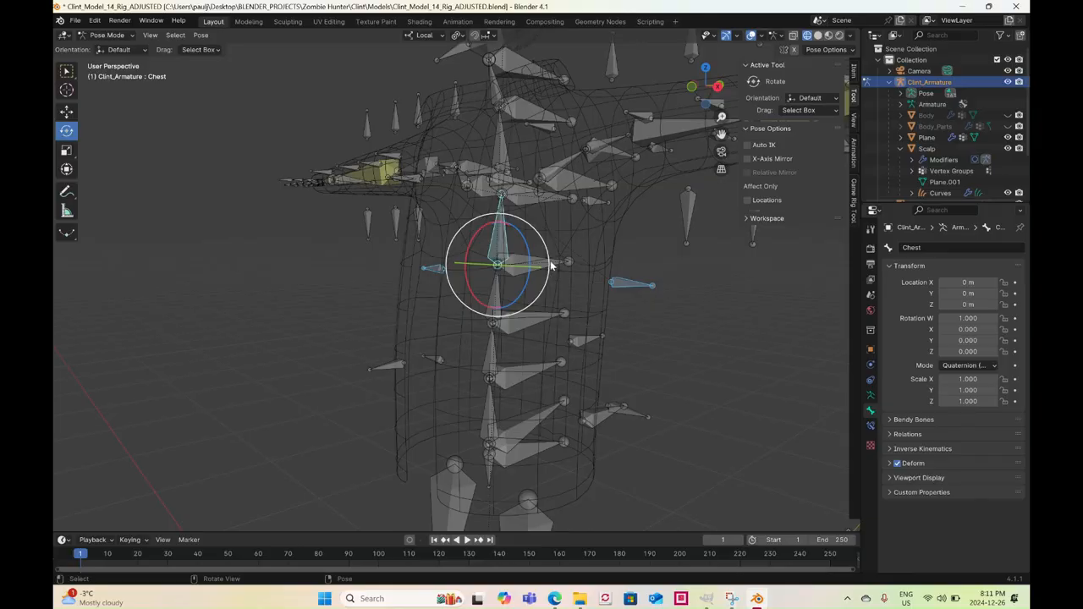
Try rotating the SpineBase.002 and Spine2.001 control bones to test the jacket side bones, reverting both rotations
left_click(533, 424)
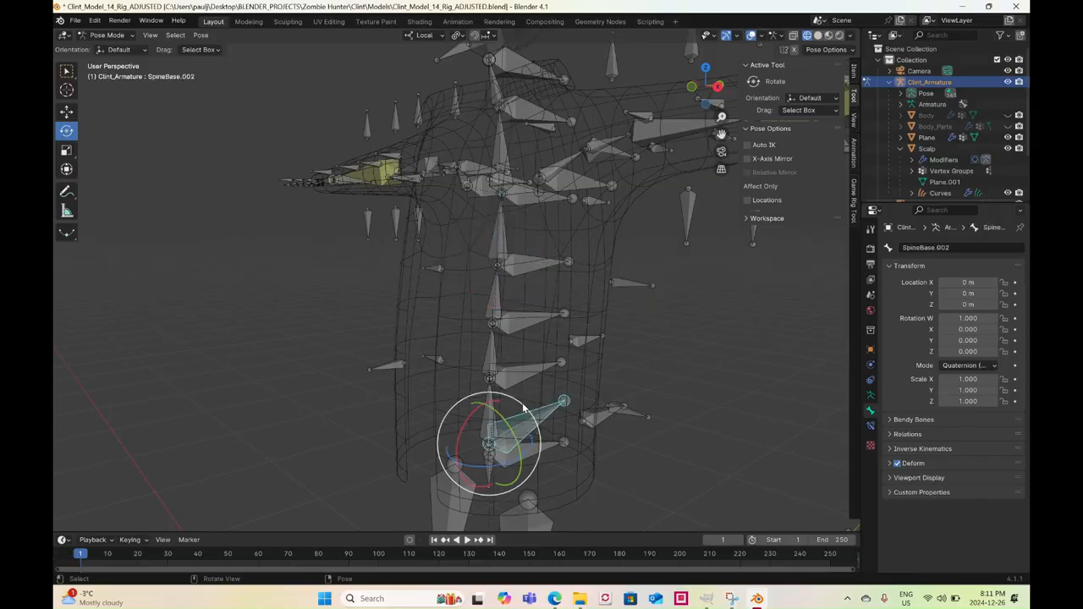
left_click_drag(497, 425, 499, 417)
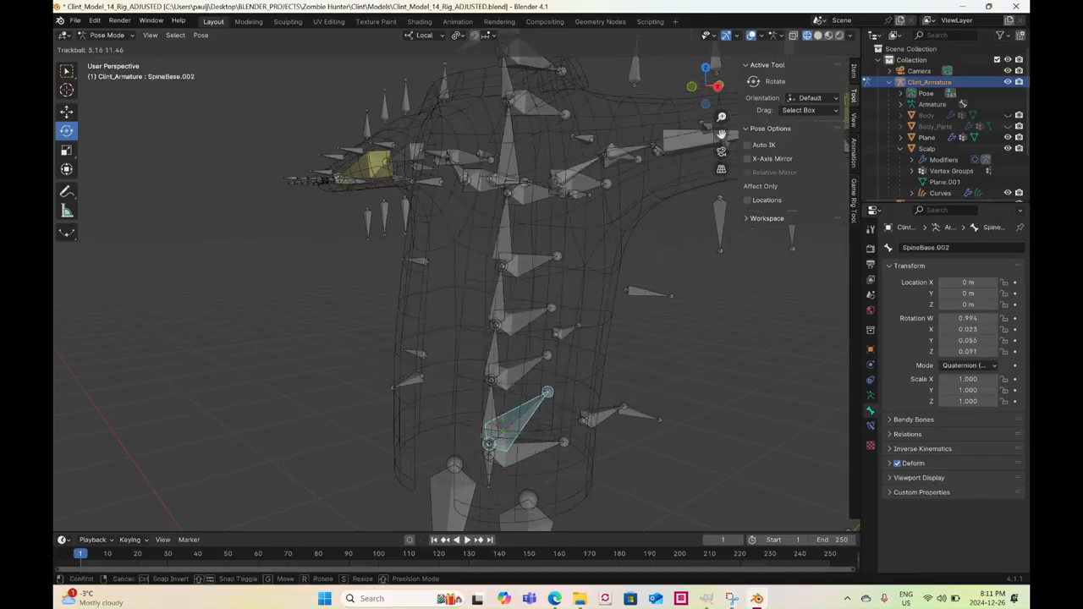
key("Escape")
left_click(530, 268)
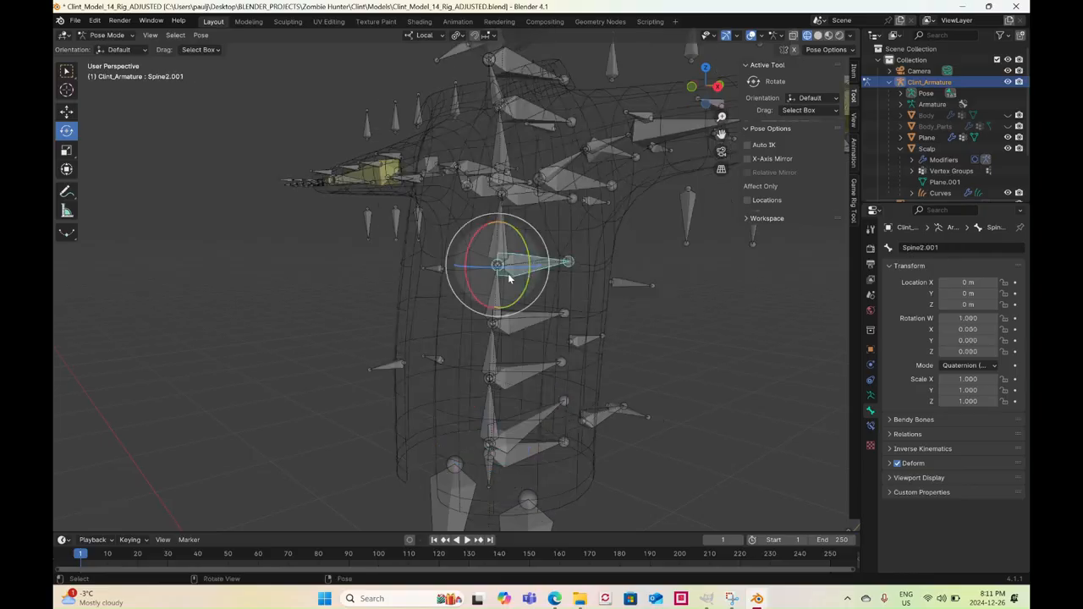
left_click_drag(508, 273, 496, 257)
key("ctrl+z")
Try a trackball rotation of the ClavicleR.001 control bone from the back of the rig and undo it
scroll(612, 275, "down", 4)
middle_click_drag(616, 281, 513, 336)
scroll(490, 296, "up", 4)
left_click(507, 290)
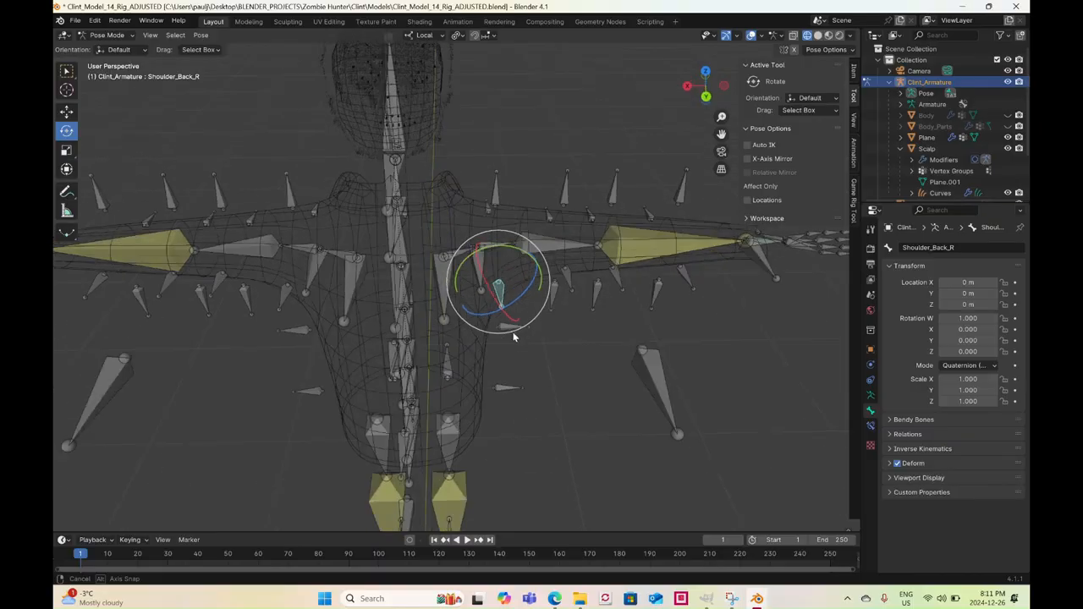
left_click(477, 268)
key("r")
key("r")
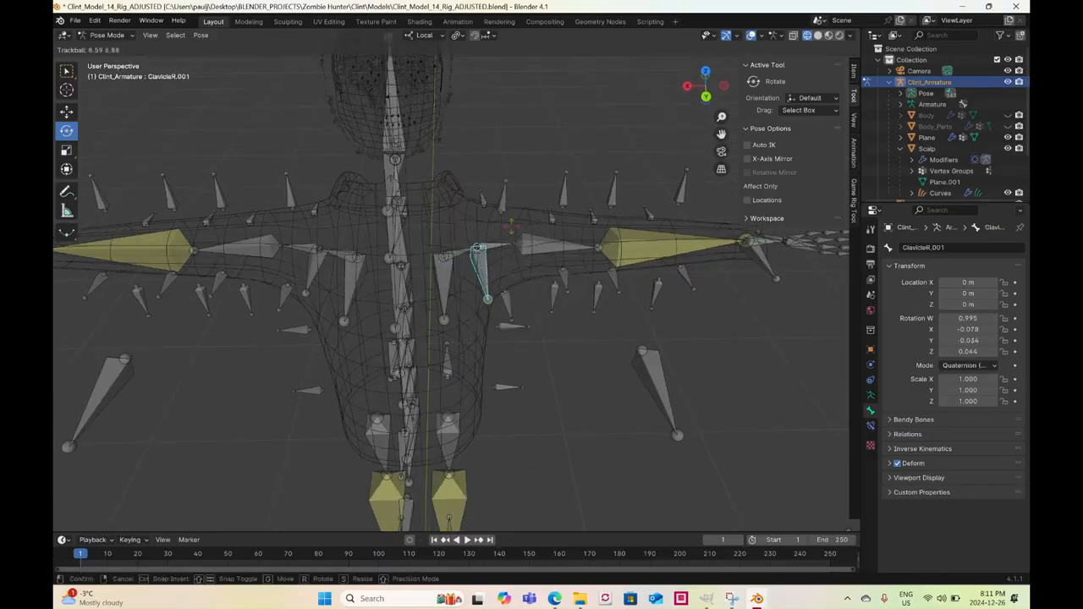
left_click(500, 226)
key("ctrl+z")
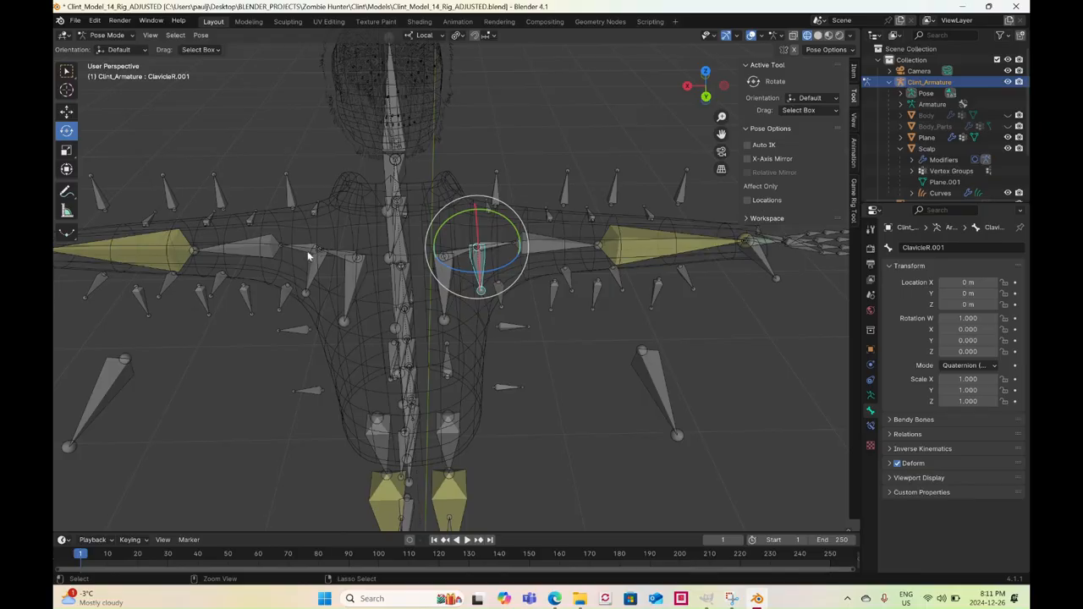
middle_click_drag(309, 248, 391, 309)
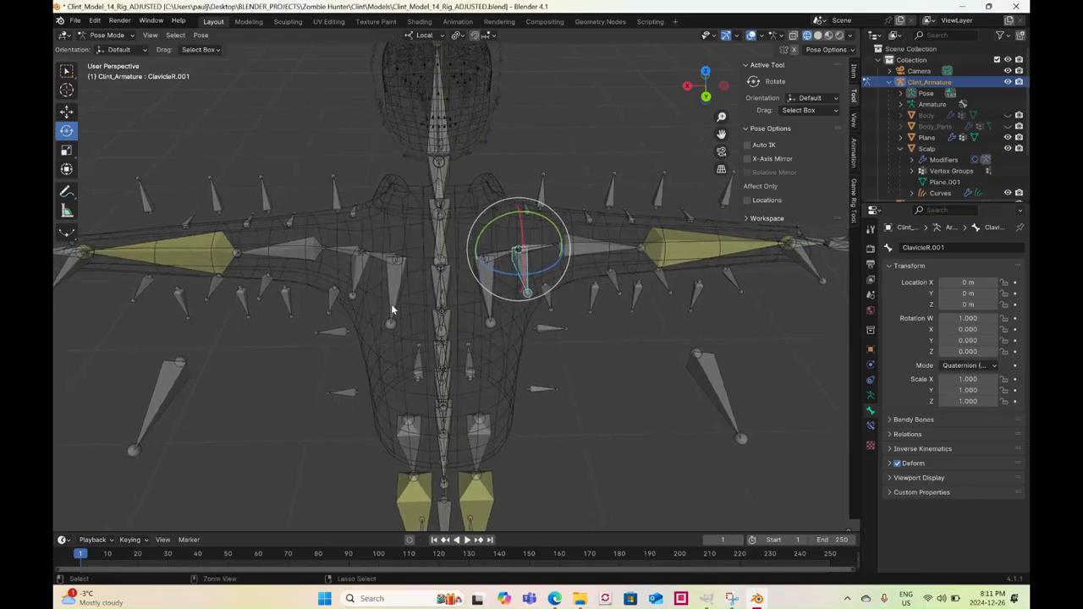
key("ctrl+z")
Try rotating the ClavicleL.001 control bone about its local Y axis and undo the rotation
left_click(356, 267)
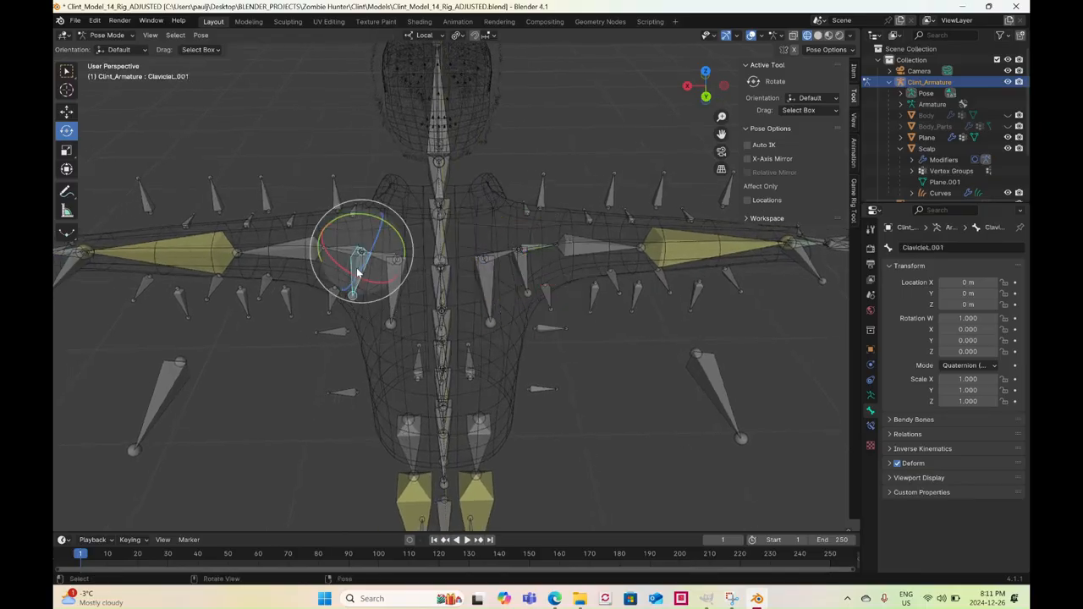
key("r")
key("y")
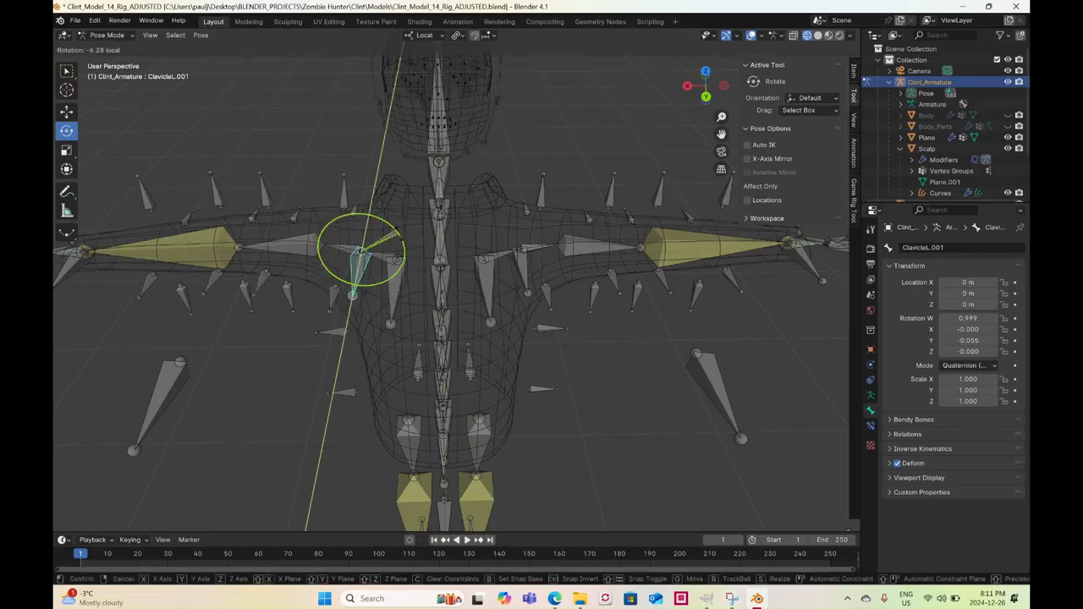
left_click(392, 231)
key("ctrl+z")
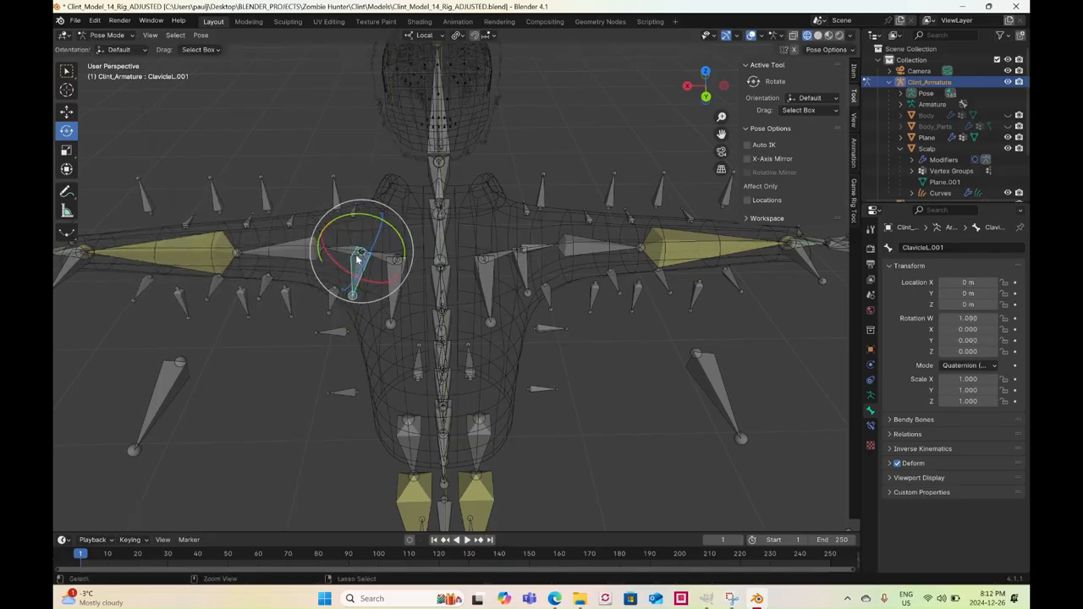
Try moving the WristL_Ctrl bone slightly to test the left arm's helper bones and undo the move
middle_click_drag(343, 305, 504, 316, "shift")
left_click(242, 284)
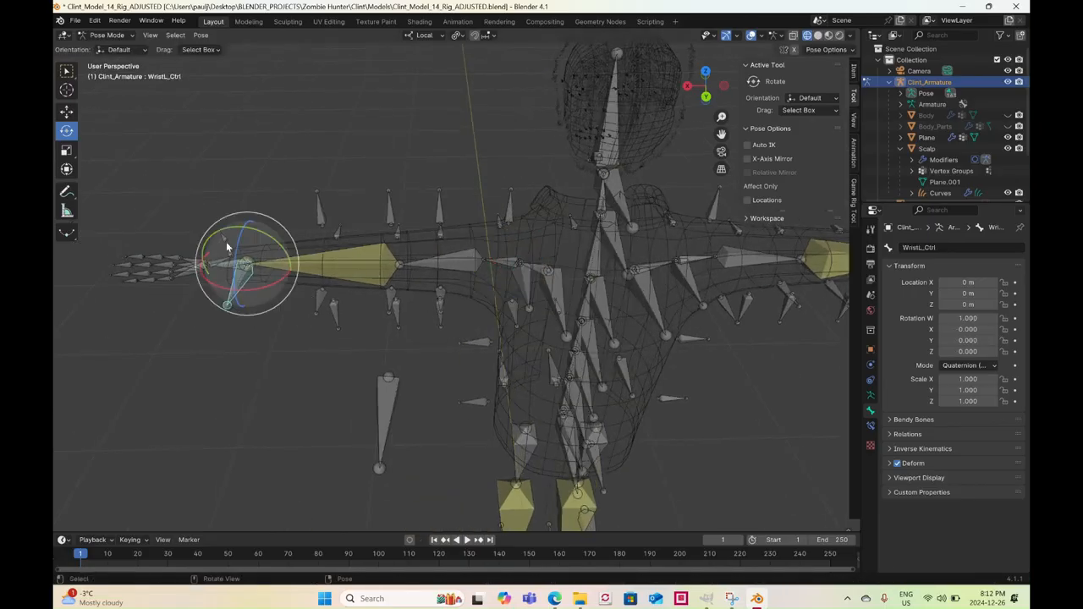
left_click(67, 114)
left_click_drag(249, 266, 264, 269)
key("ctrl+z")
Try moving the WristR_Ctrl bone on the opposite arm to test its helper bones and undo the move
scroll(547, 275, "down", 3)
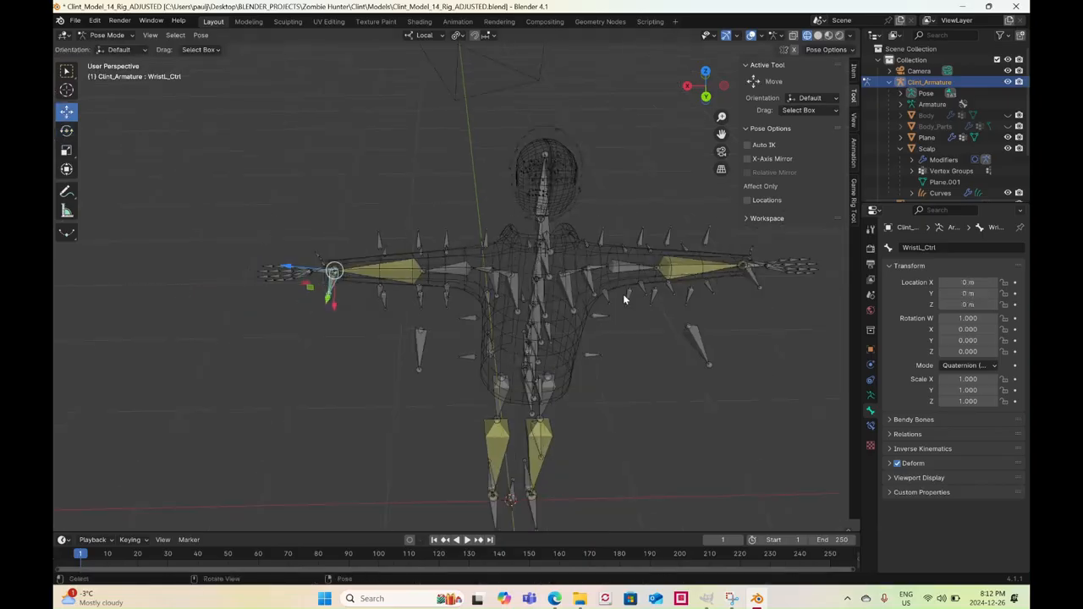
middle_click_drag(623, 293, 477, 296, "shift")
left_click(565, 272)
scroll(567, 283, "up", 3)
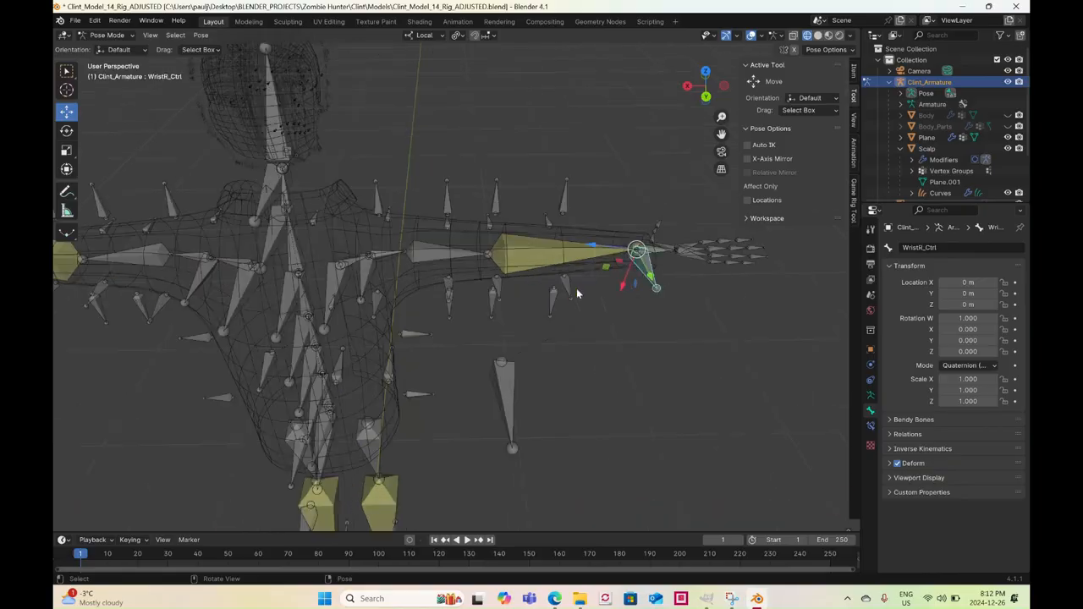
left_click_drag(633, 249, 627, 261)
key("ctrl+z")
In Edit Mode, clear the parent of the right forearm's front, top, back and bottom helper bones
left_click(103, 35)
left_click(109, 63)
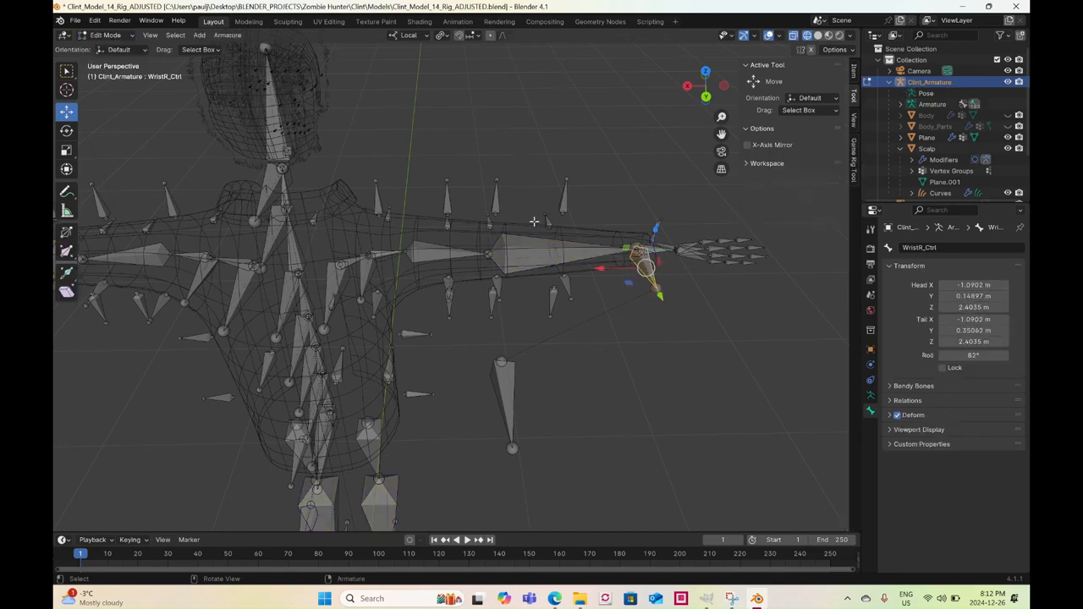
left_click(563, 204)
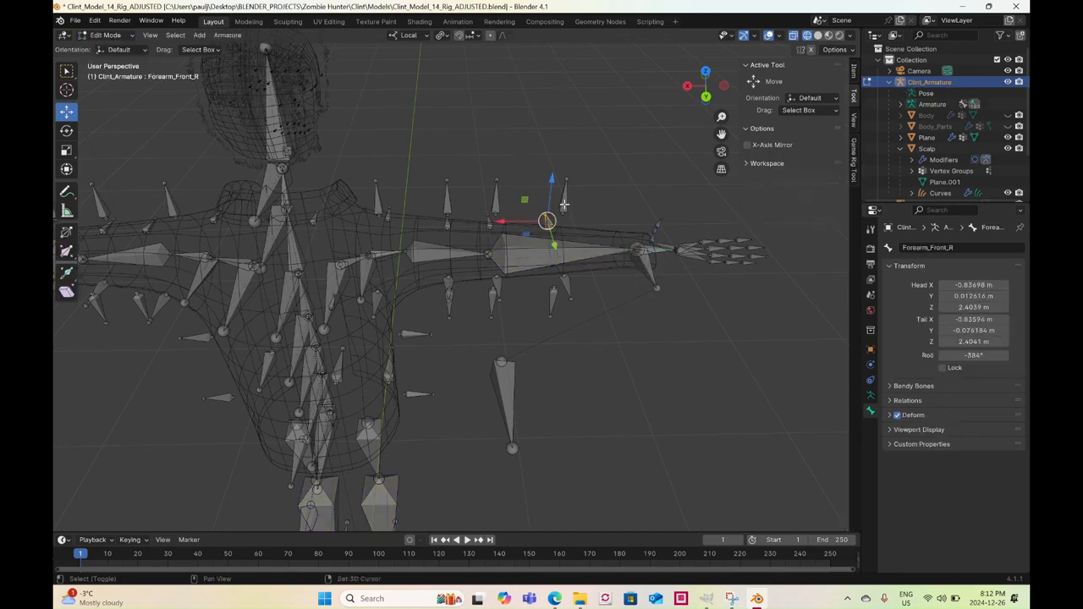
left_click(565, 280)
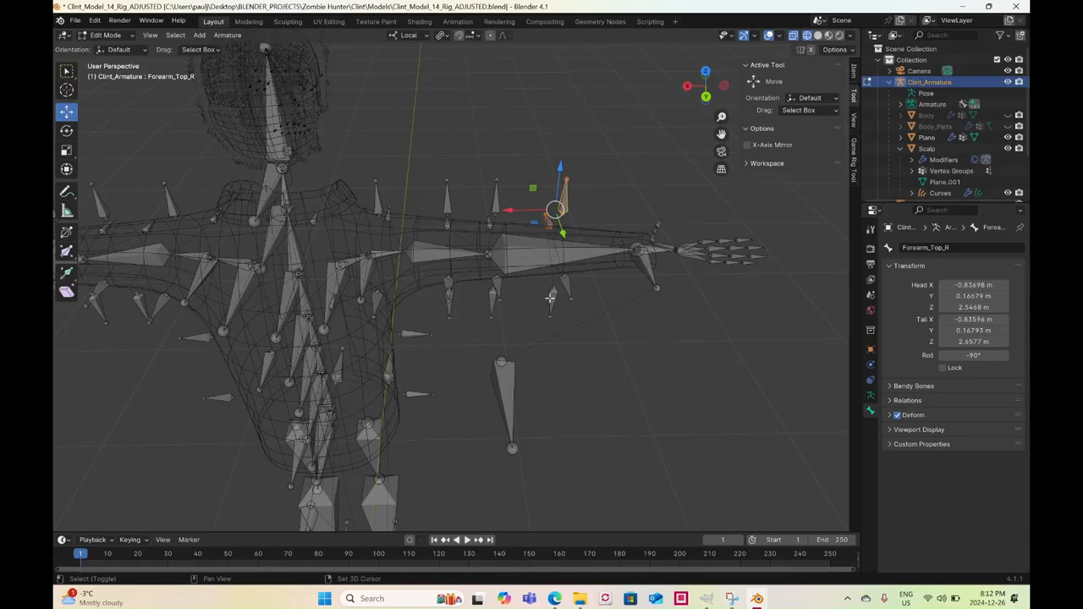
left_click(549, 300)
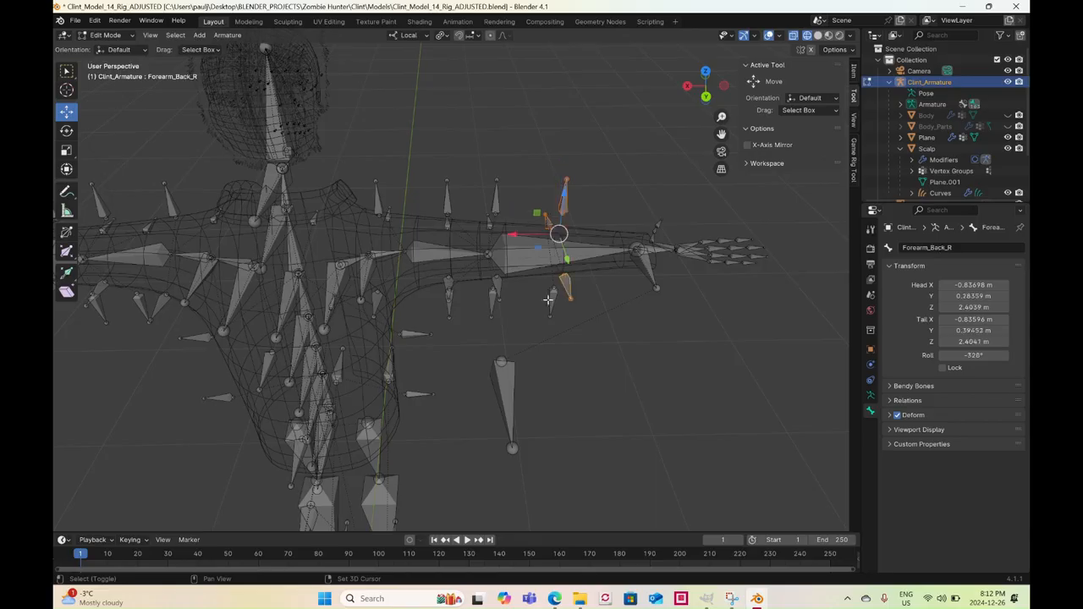
left_click(548, 299)
key("alt+p")
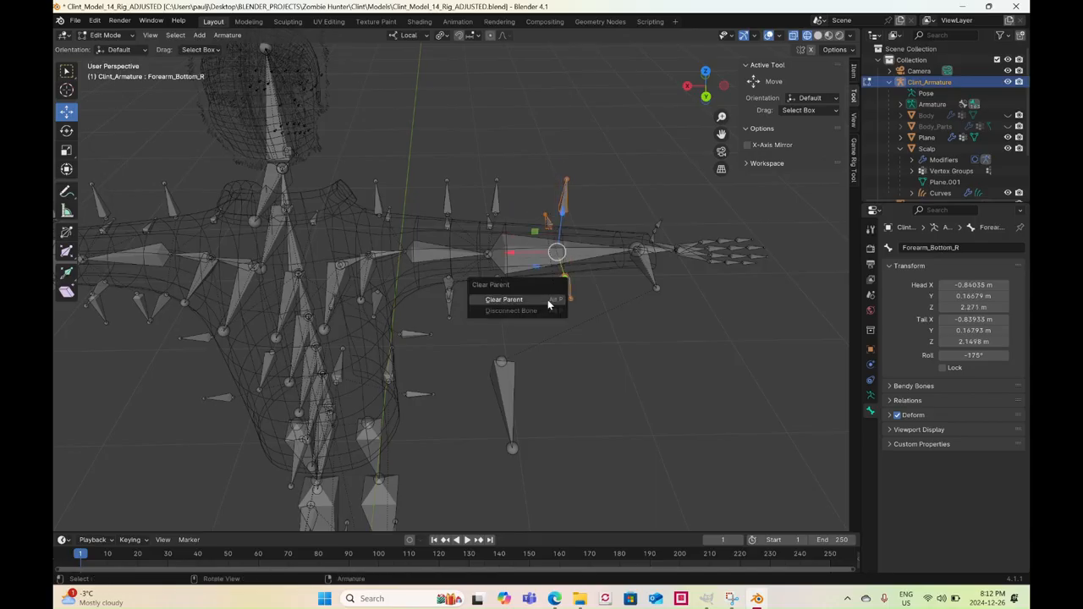
left_click(548, 299)
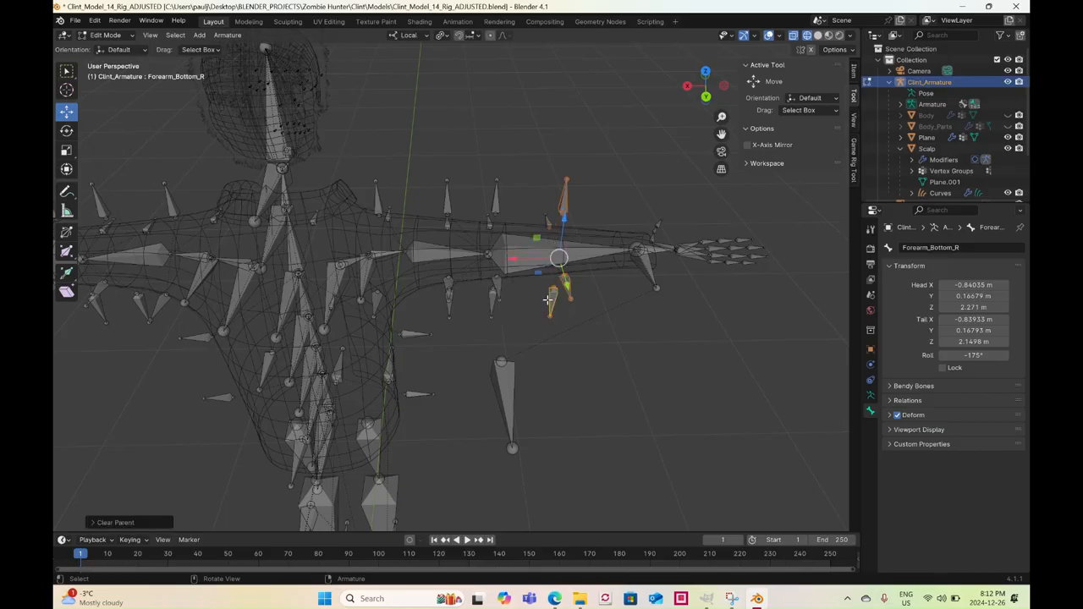
Parent the selected right forearm helper bones to ForearmR with Keep Offset
left_click(526, 251)
key("alt+p")
left_click(526, 252)
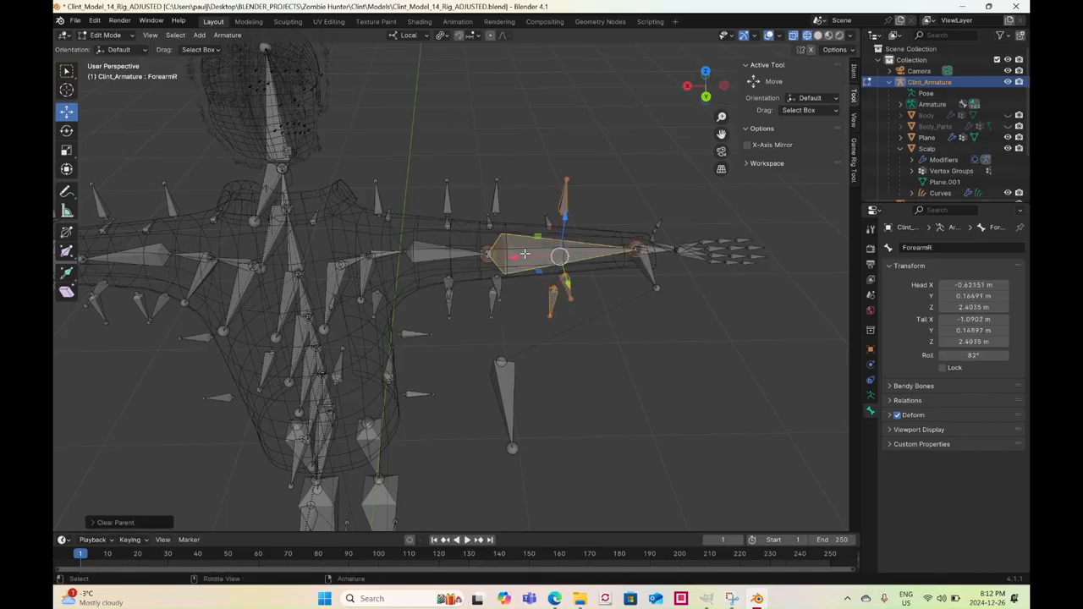
key("ctrl+p")
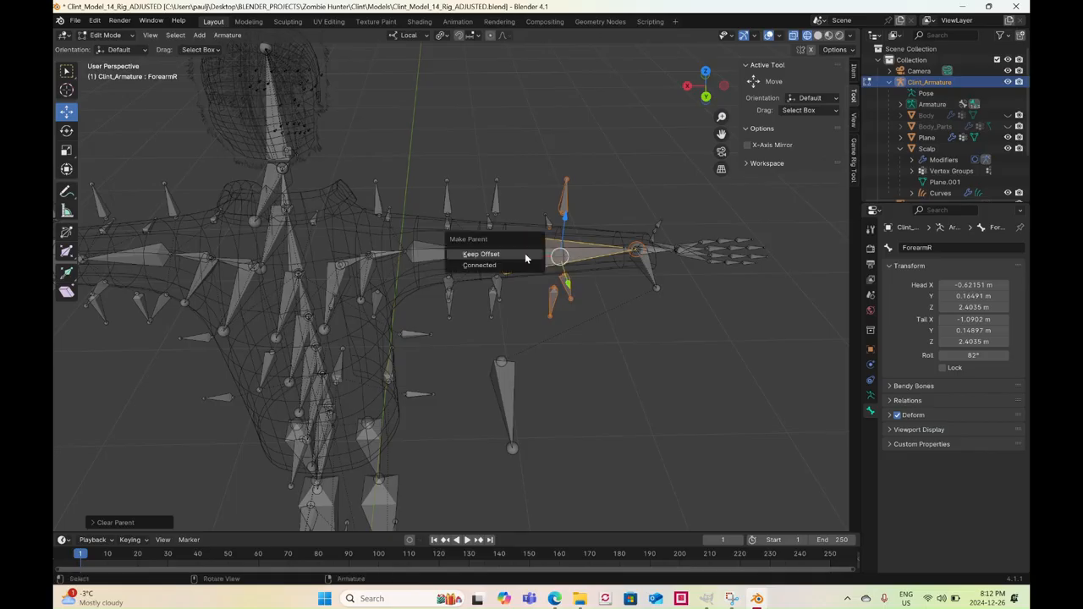
left_click(525, 255)
In Pose Mode, try moving WristR_Ctrl twice to test how the forearm helper bones follow, undoing both moves
left_click(105, 34)
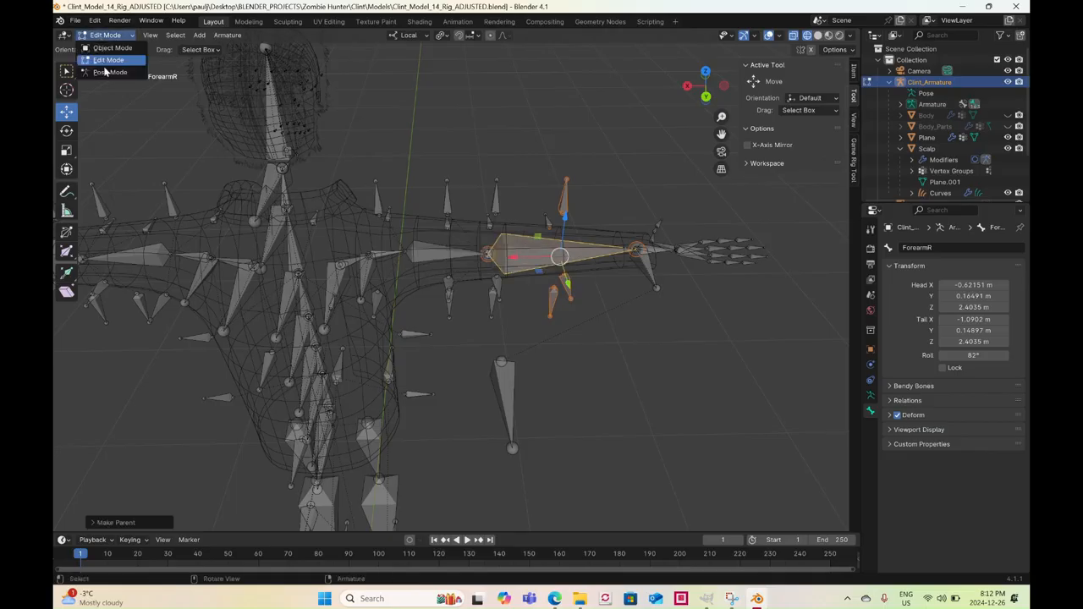
left_click(643, 272)
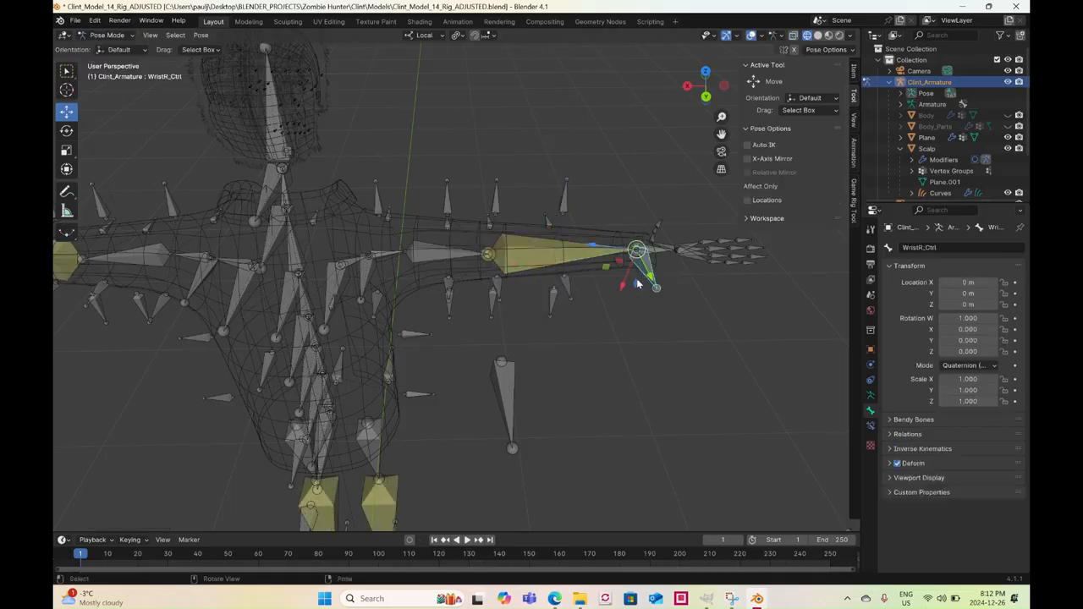
left_click_drag(639, 252, 675, 254)
key("ctrl+z")
middle_click_drag(643, 302, 639, 338)
left_click_drag(650, 256, 581, 273)
key("ctrl+z")
Undo the right forearm helper bones' parenting and parent clearing, back to their partial selection in Edit Mode
left_click(576, 268)
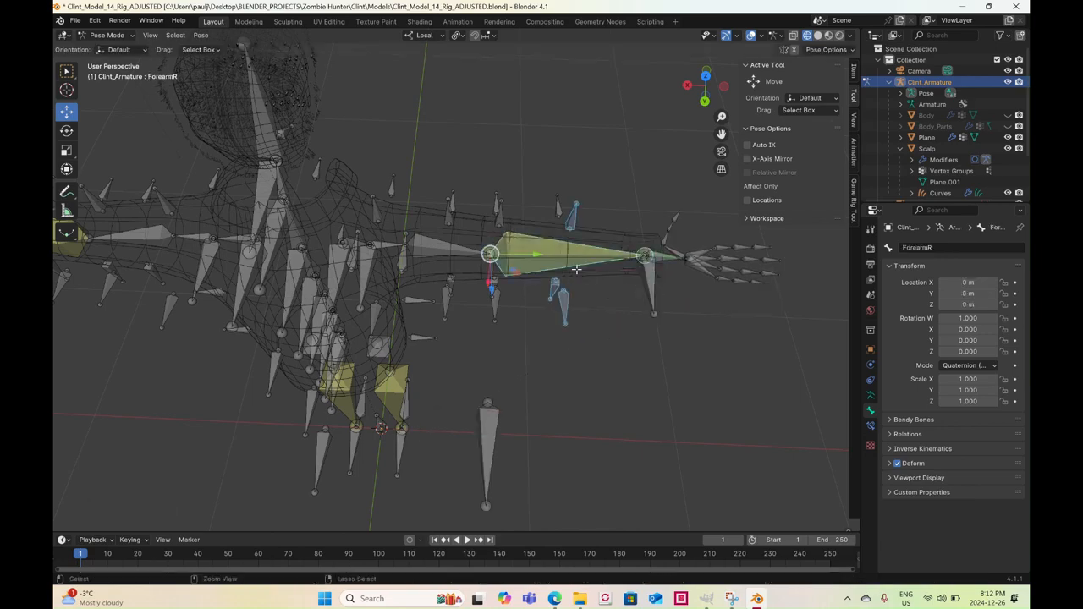
key("Tab")
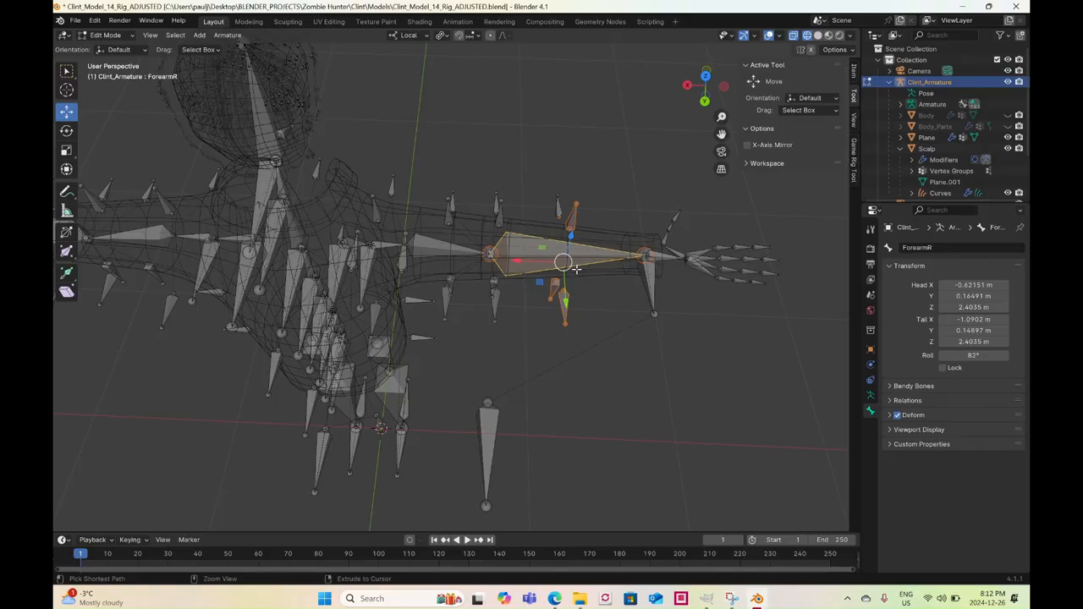
left_click(576, 268)
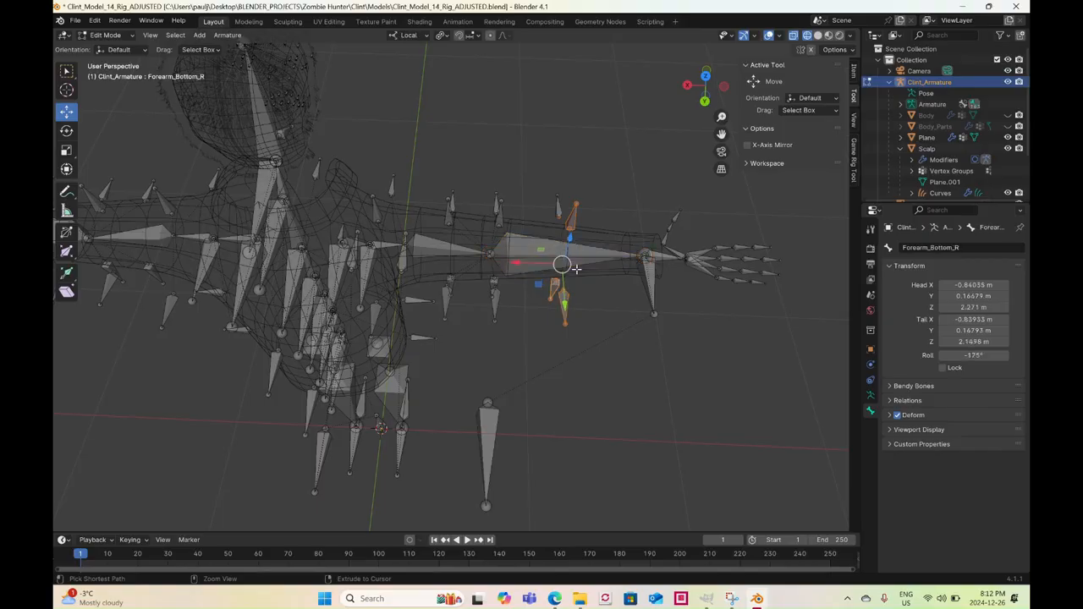
key("ctrl+z")
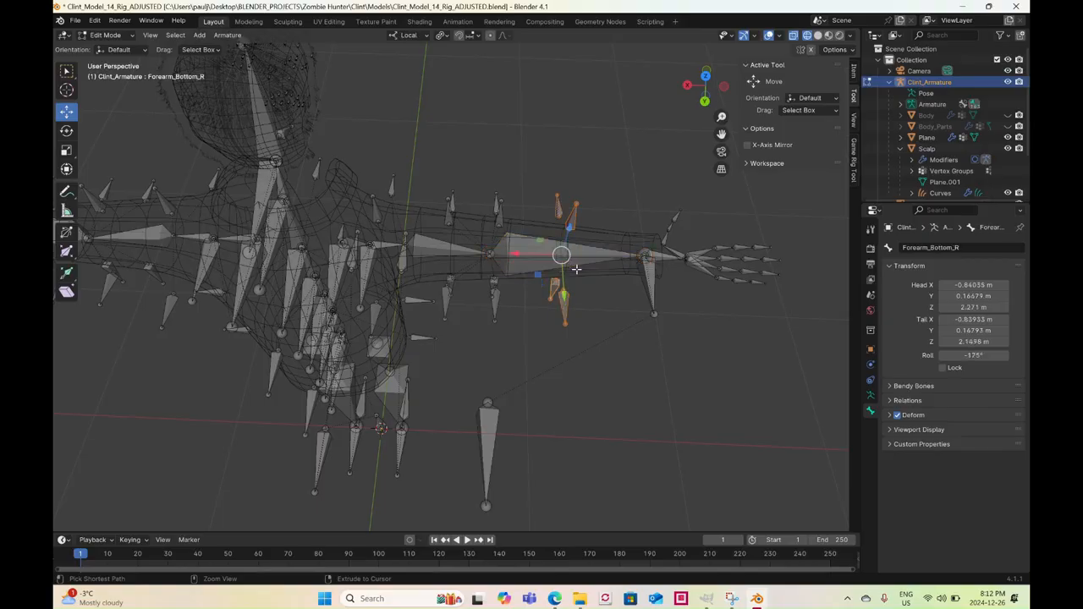
left_click(576, 268)
left_click(576, 268)
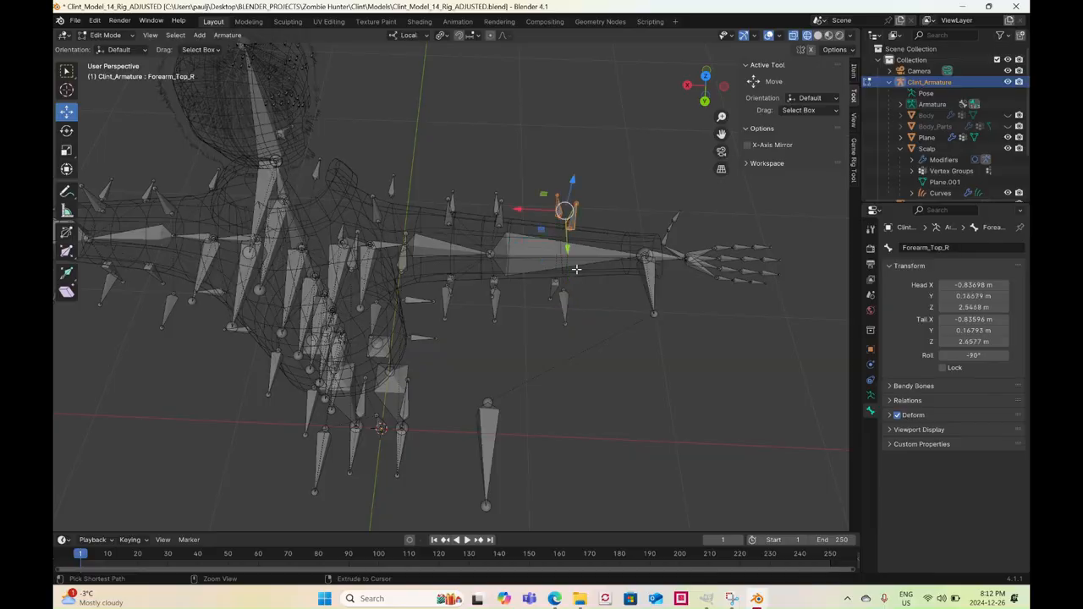
Switch to Pose Mode, try moving WristR_Ctrl toward the body and undo the move
left_click(103, 36)
left_click(108, 72)
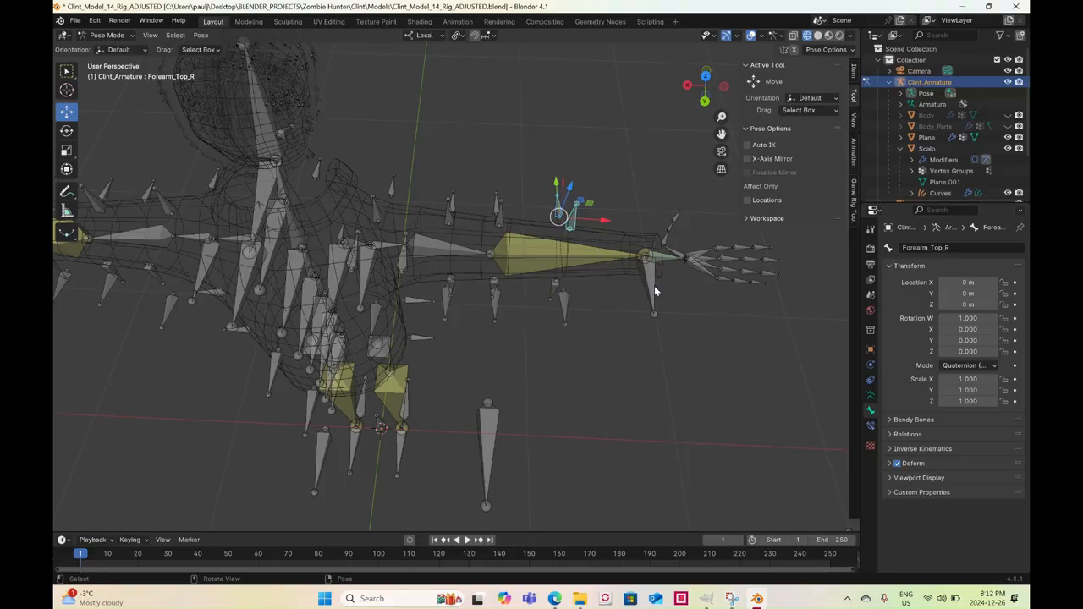
left_click(653, 286)
left_click_drag(645, 255, 627, 261)
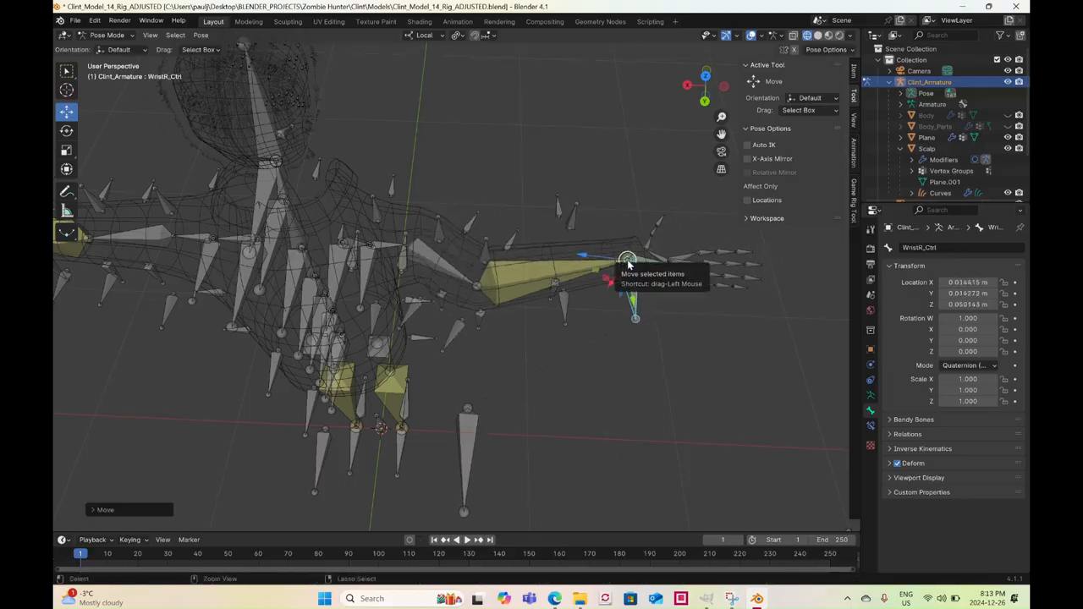
key("ctrl+z")
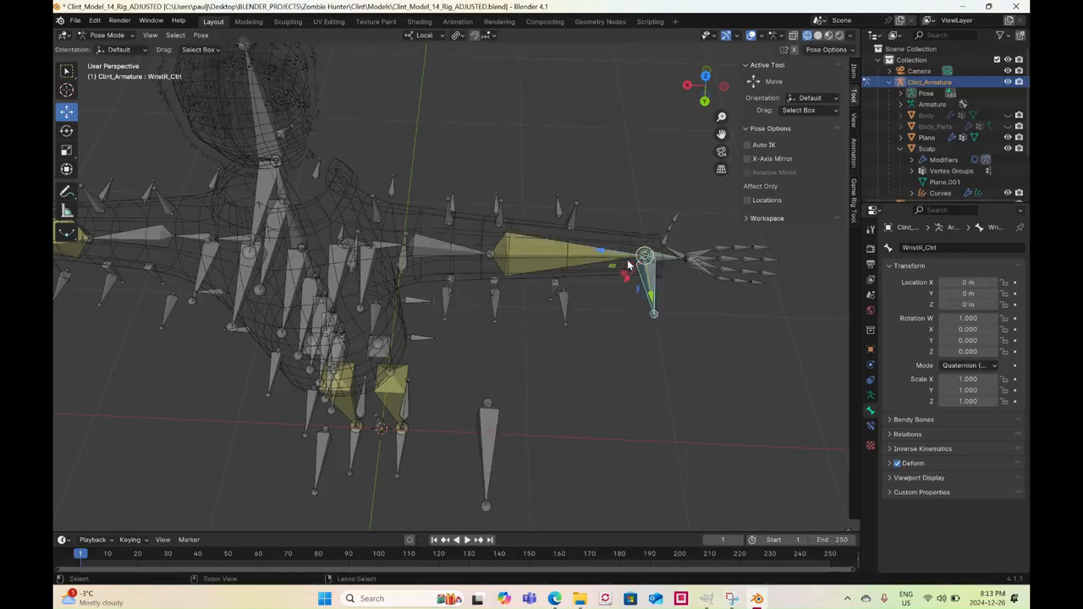
Return to Edit Mode and clear the parent of Forearm_Top_R, Forearm_Front_R, Forearm_Back_R and Forearm_Bottom_R
left_click(103, 35)
left_click(105, 62)
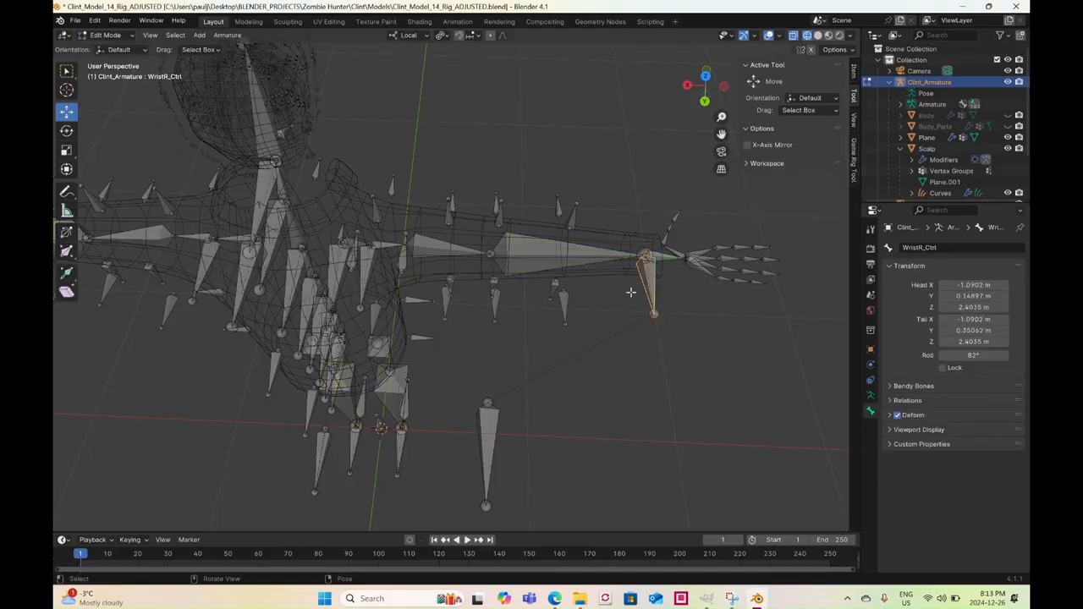
left_click(558, 209)
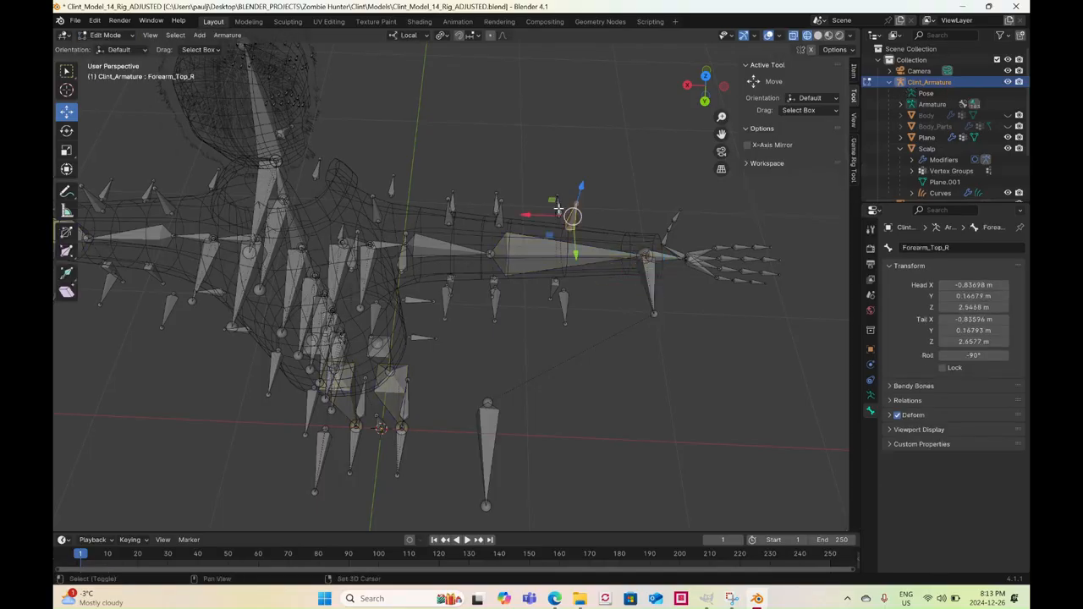
left_click(566, 309)
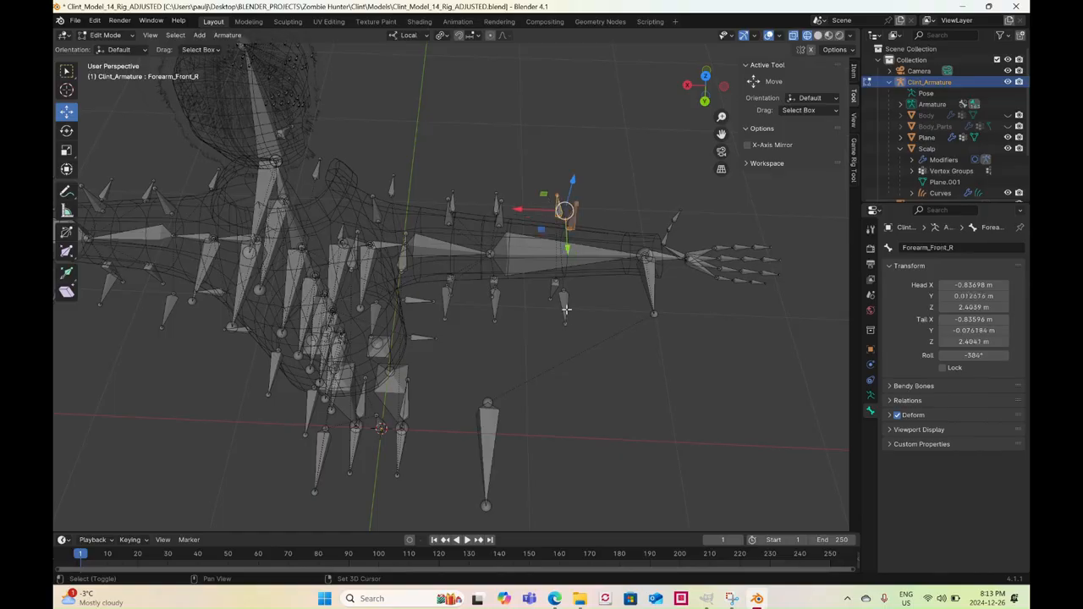
left_click(549, 292)
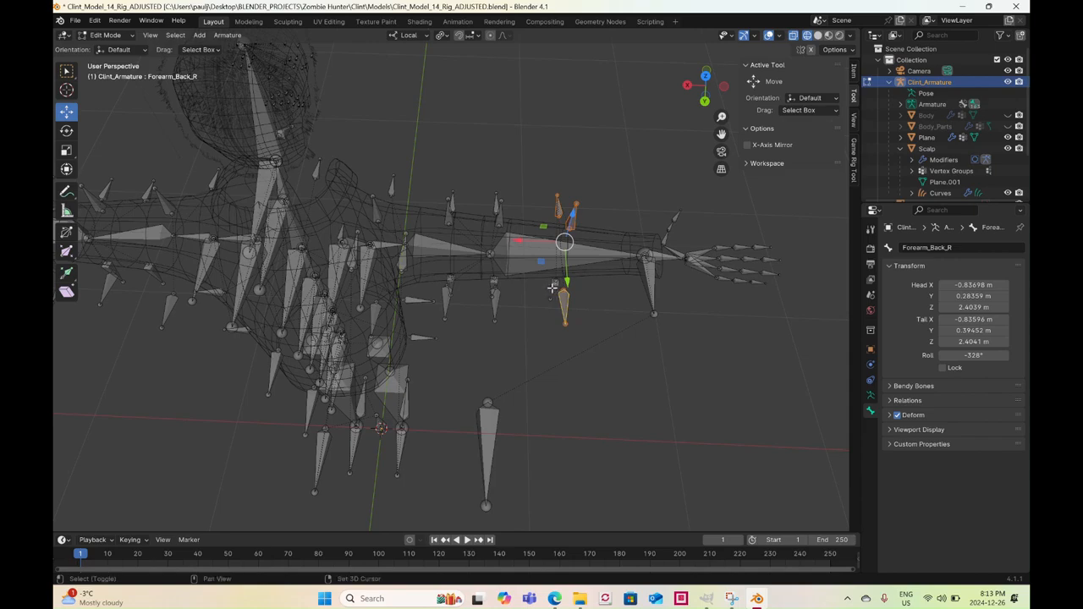
left_click(552, 290, "shift")
key("alt+p")
left_click(510, 288)
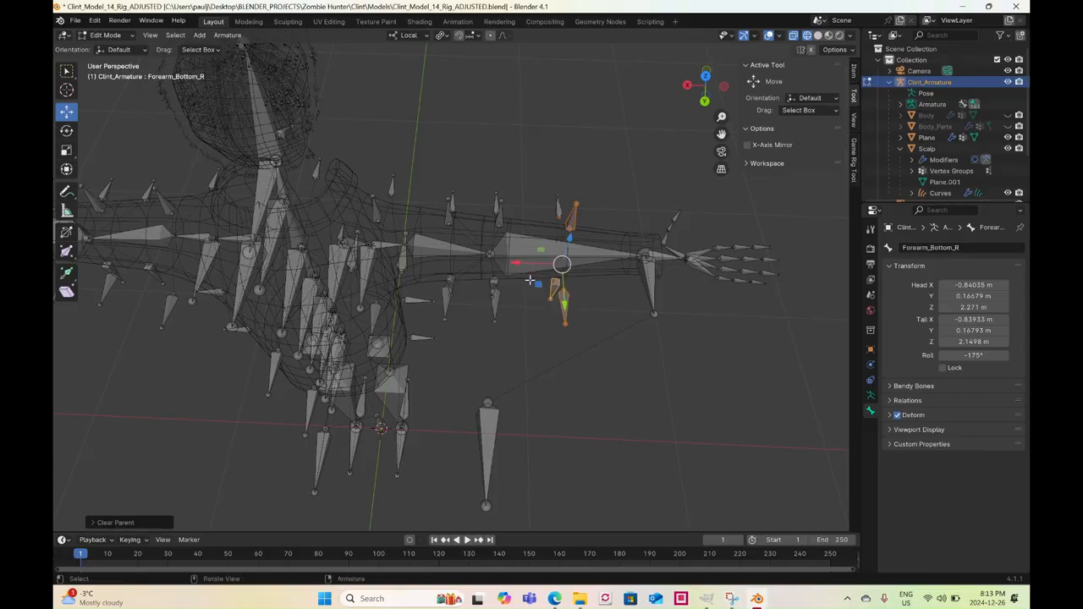
Parent the top, back and bottom right forearm helper bones to ForearmR with Keep Offset
left_click(531, 251, "shift")
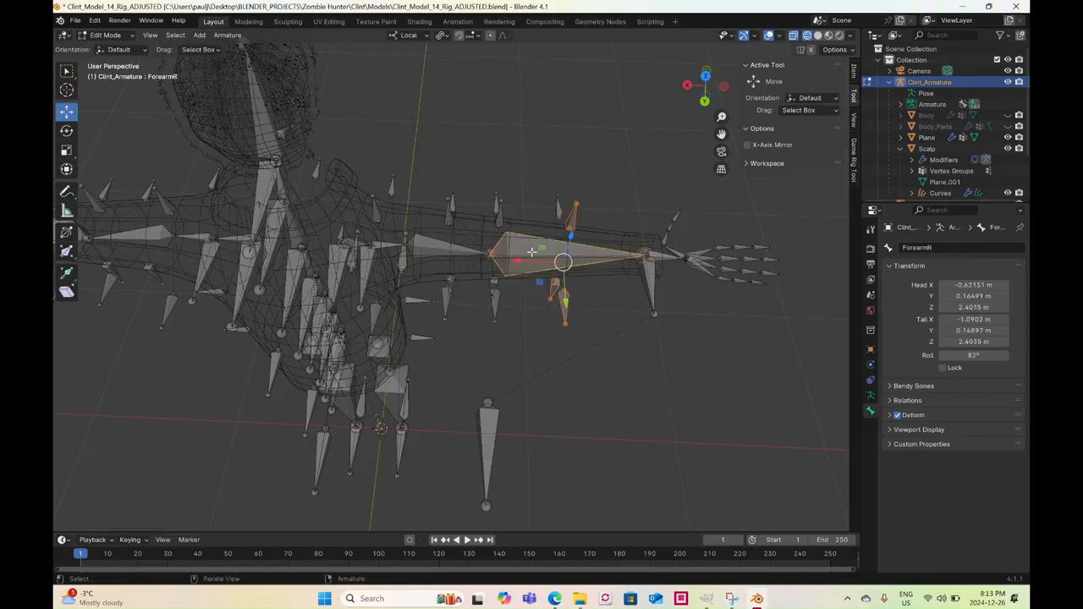
key("ctrl+p")
left_click(531, 251)
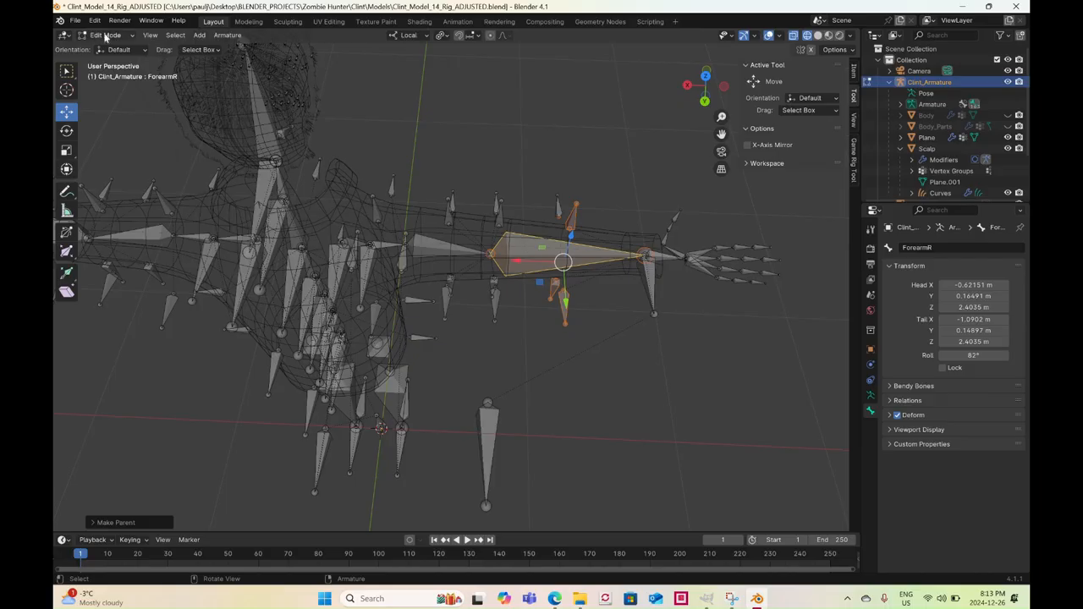
Test the new forearm parenting in Pose Mode by moving WristR_Ctrl slightly, and undo the move
left_click(106, 35)
left_click(110, 71)
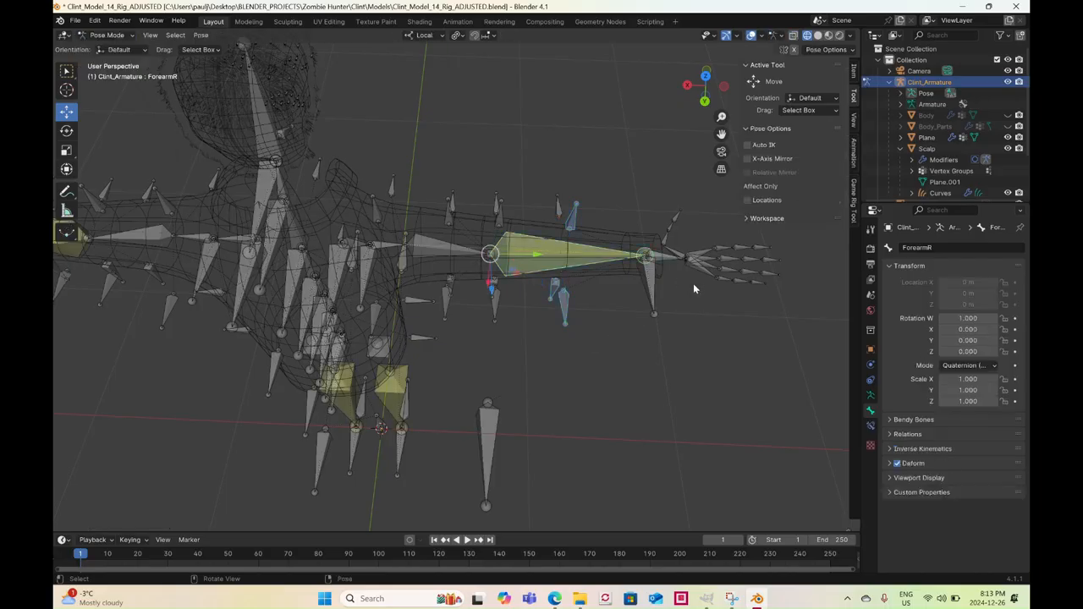
left_click(651, 286)
left_click_drag(646, 262, 634, 265)
key("ctrl+z")
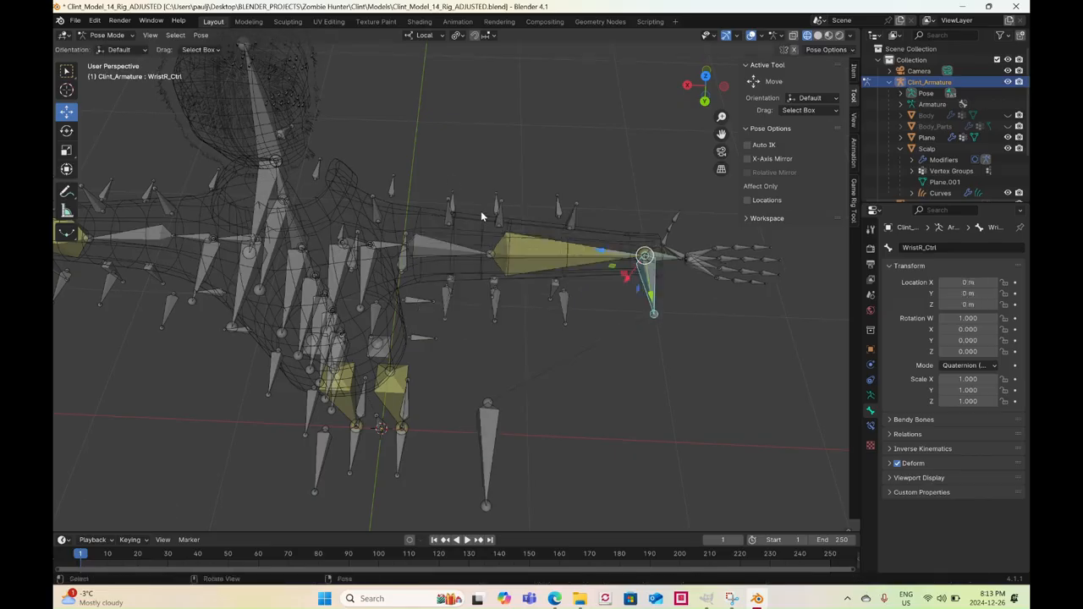
In Edit Mode, parent Forearm_Front_R to ForearmR with Keep Offset and return to Pose Mode
left_click(106, 35)
left_click(107, 60)
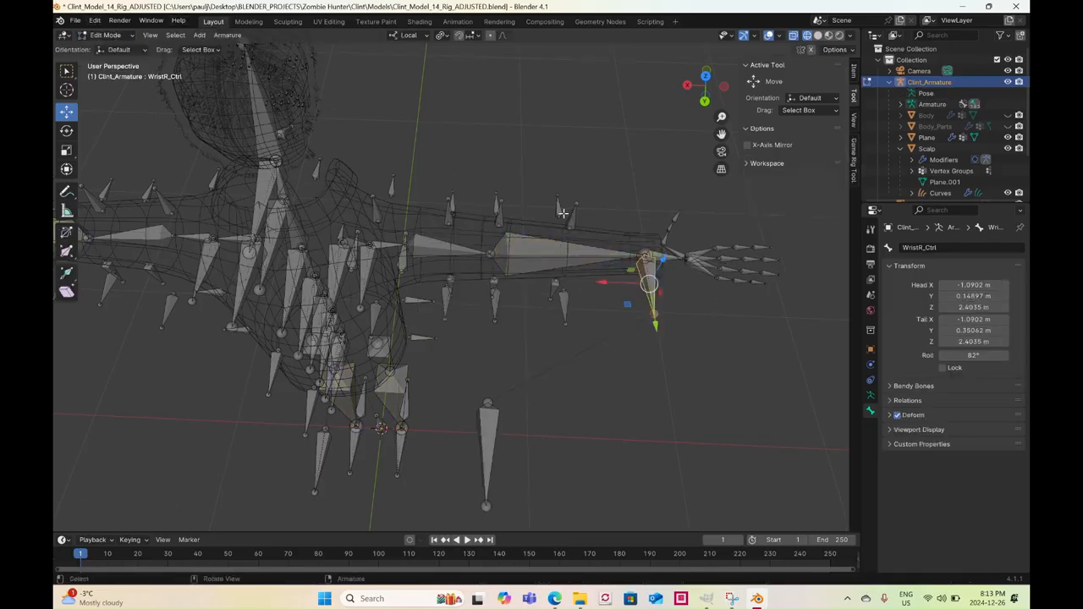
left_click(519, 254)
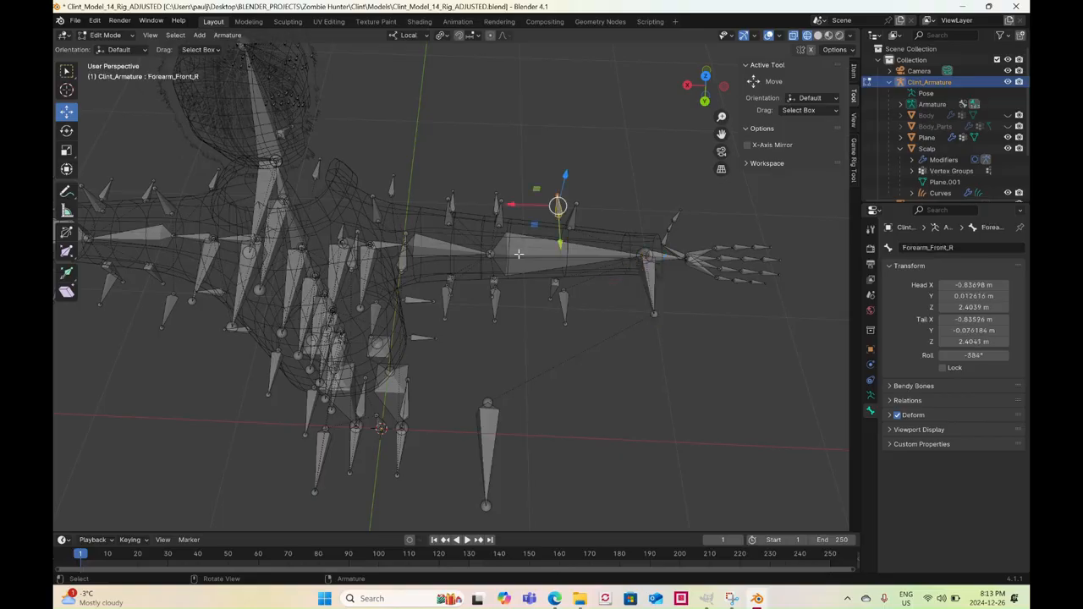
left_click(517, 252, "shift")
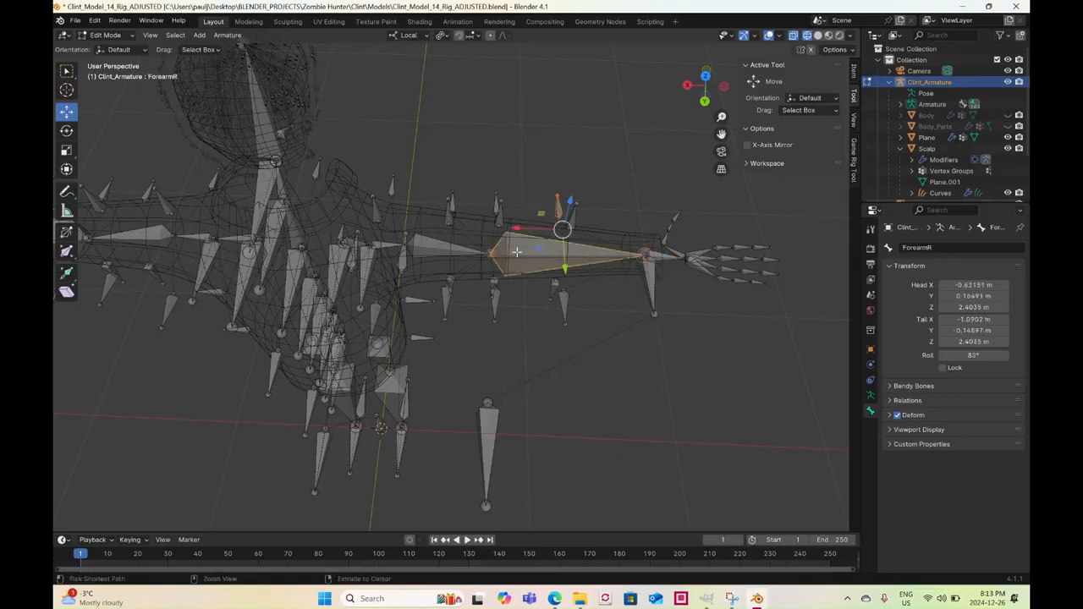
key("ctrl+p")
left_click(473, 252)
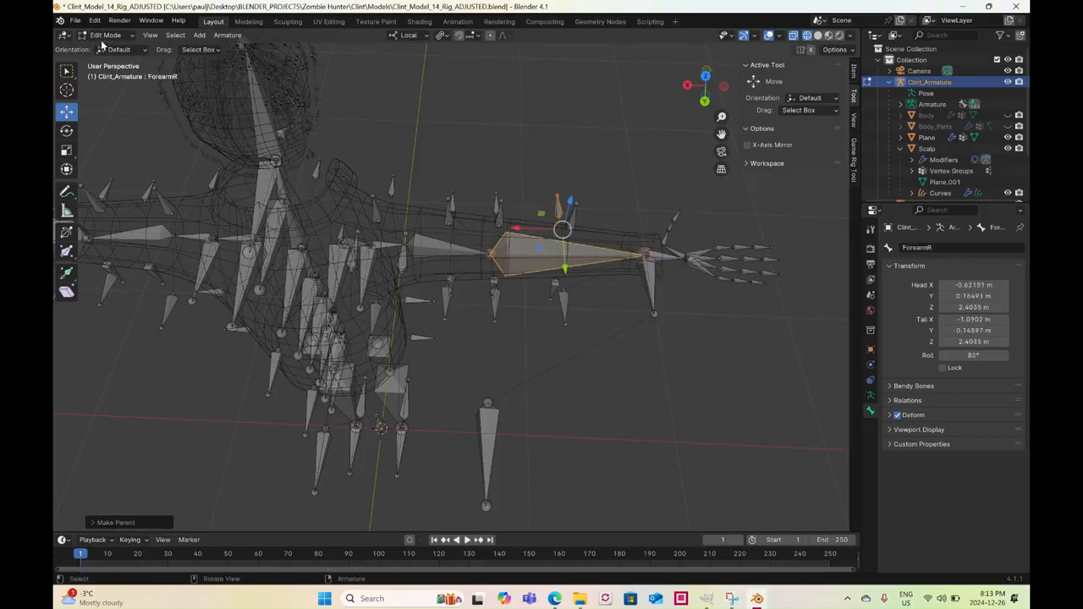
left_click(105, 35)
left_click(108, 72)
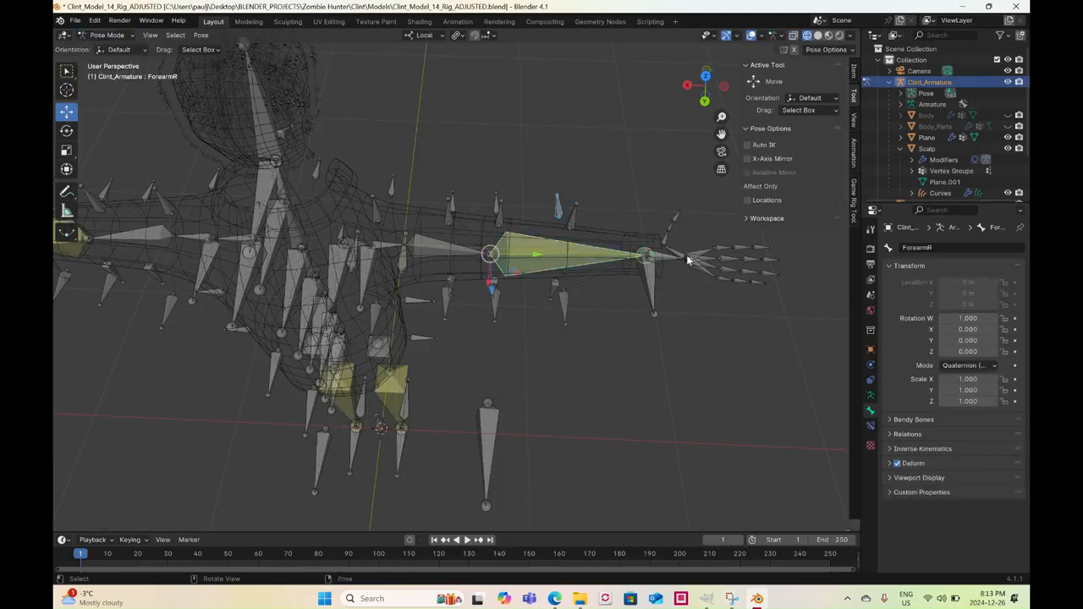
Test how the right forearm helper bones follow by moving WristR_Ctrl a little, and undo the move
left_click(650, 288)
mouse_move(644, 256)
left_mouse_down()
mouse_move(629, 268)
mouse_move(633, 250)
left_mouse_up()
key("ctrl+z")
Switch the armature to Object Mode, select the jacket mesh, and save the project over Clint_Model_14_Rig_ADJUSTED.blend
middle_click_drag(565, 267, 499, 283)
left_click(123, 38)
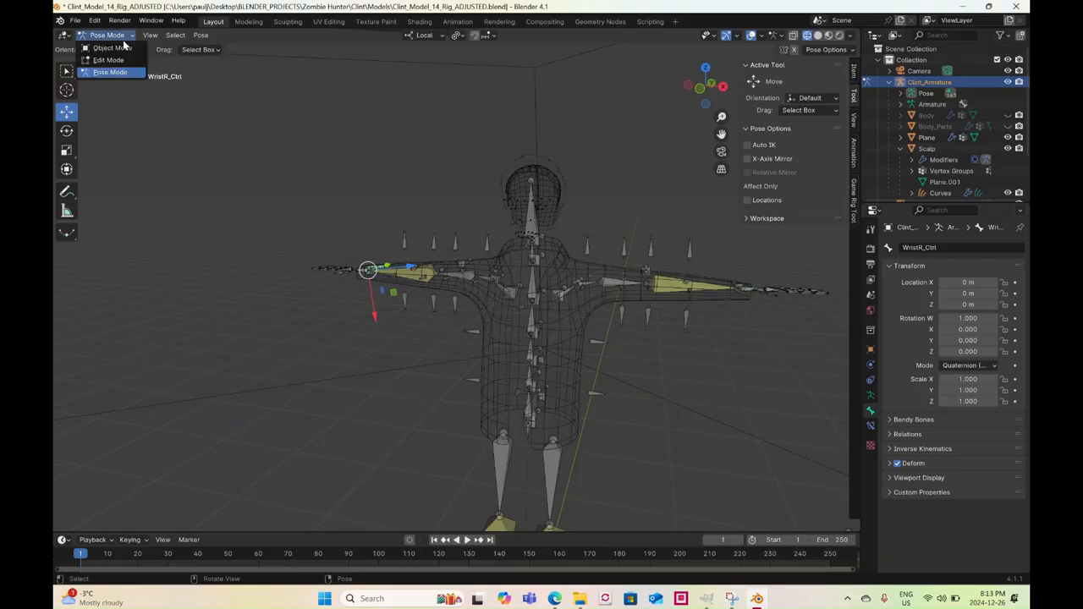
left_click(122, 45)
left_click(573, 329)
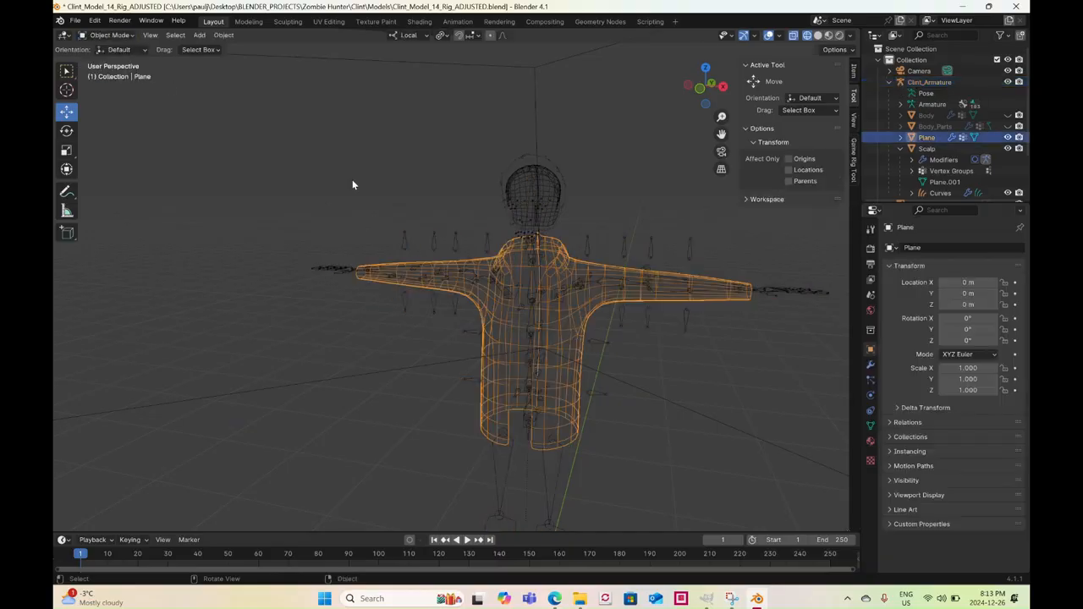
left_click(74, 20)
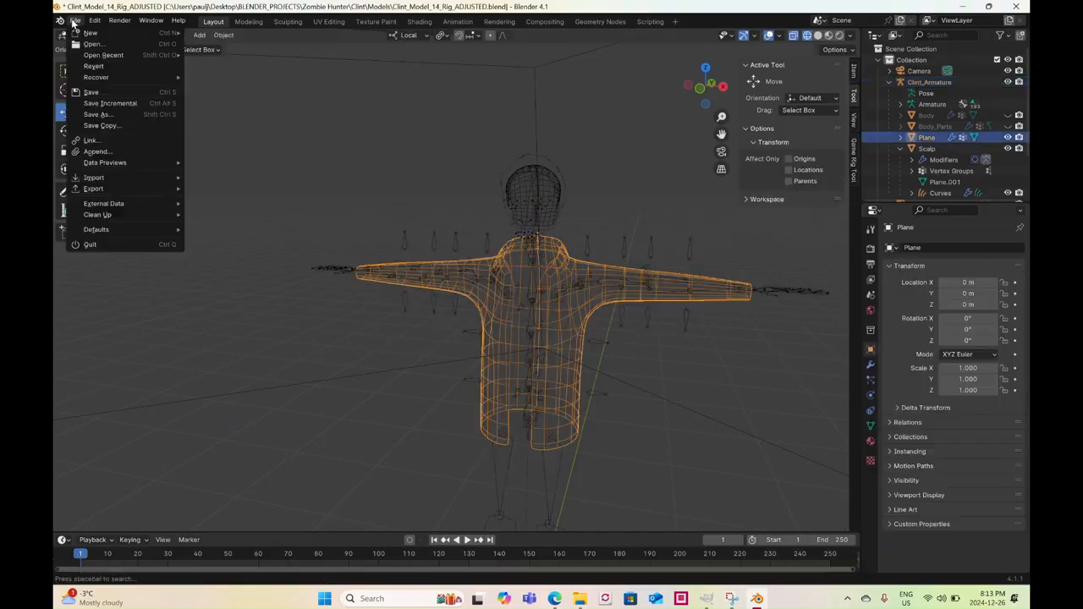
left_click(93, 108)
double_click(411, 327)
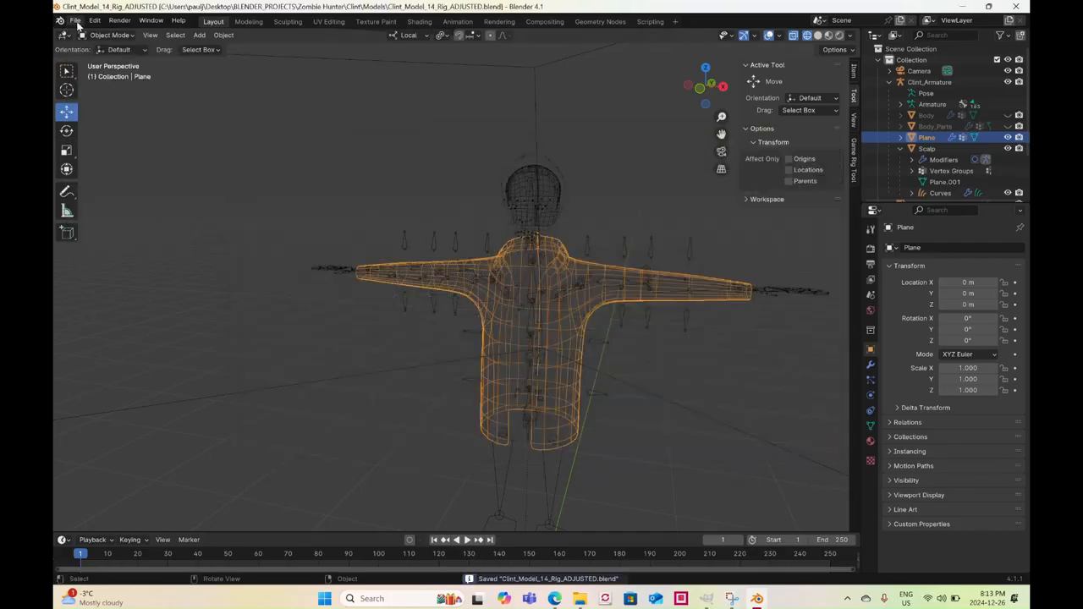
Put the jacket in Weight Paint mode and look through its vertex groups for the new jacket and sleeve helper bones
left_click(76, 20)
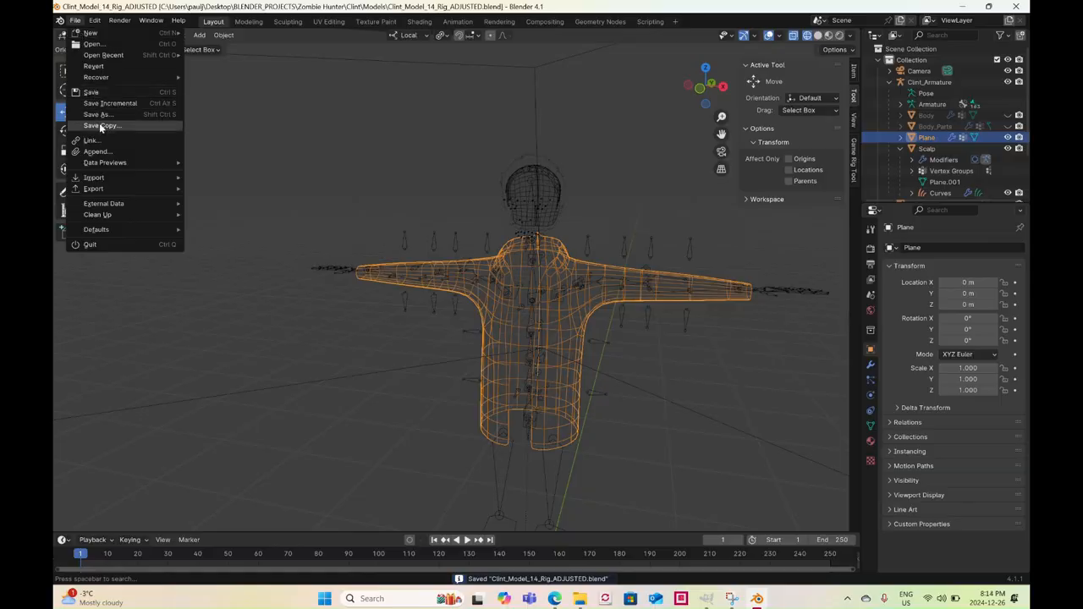
left_click(100, 37)
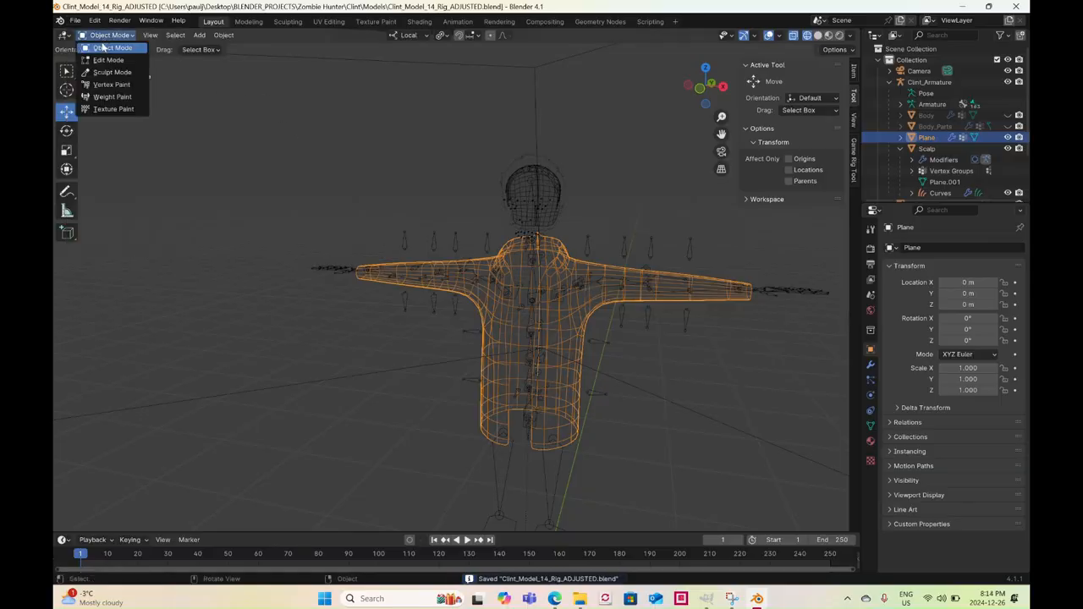
left_click(105, 98)
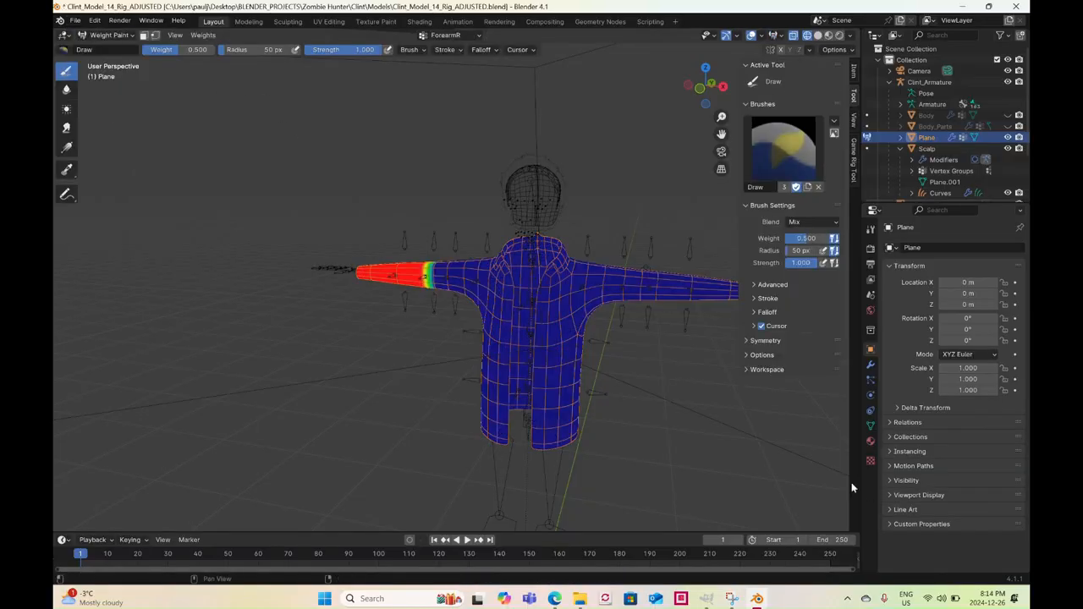
left_click(872, 431)
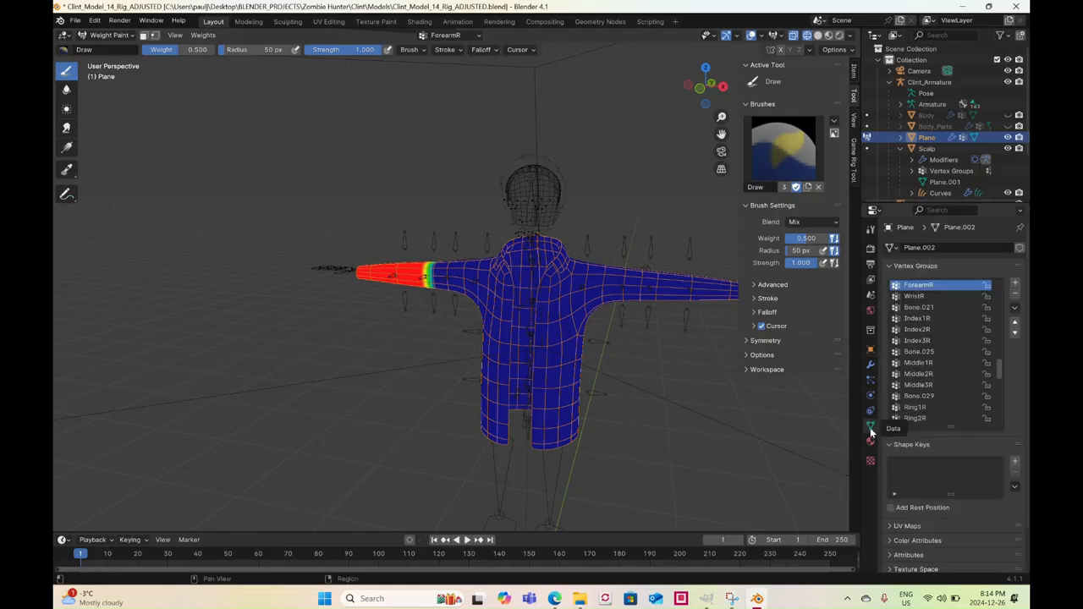
scroll(931, 372, "down", 5)
scroll(931, 372, "down", 8)
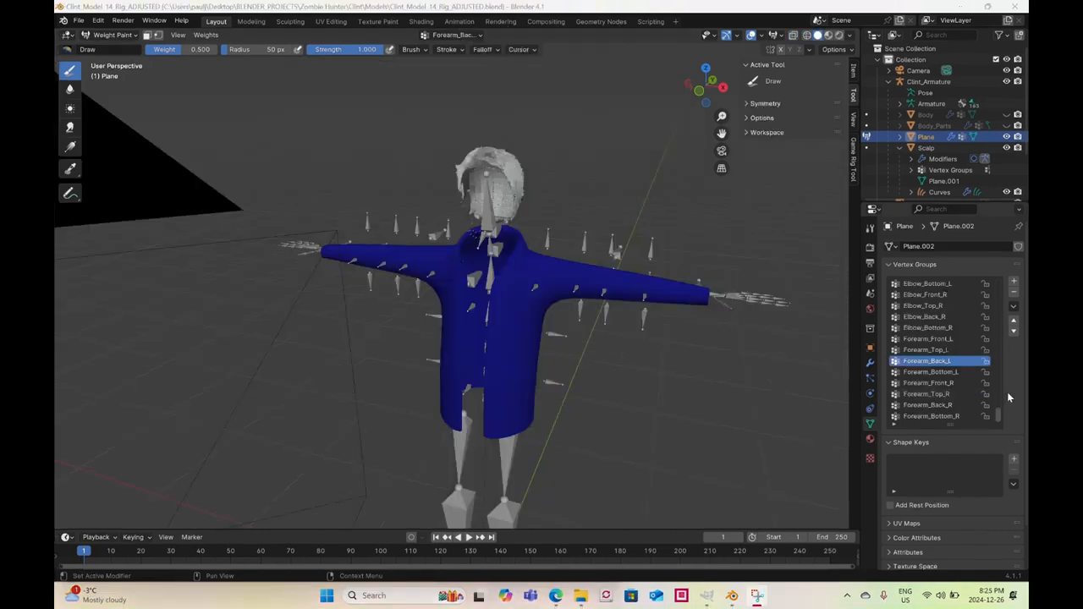
scroll(995, 410, "up", 5)
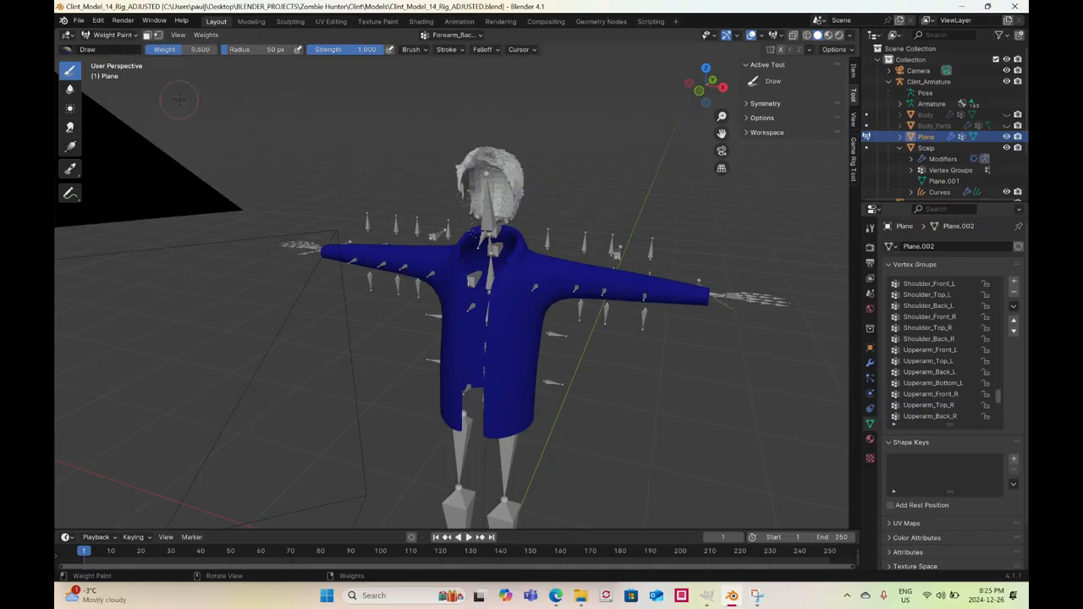
Return the jacket to Object Mode and set its Subdivision modifier's viewport level to 0
left_click(103, 35)
left_click(114, 54)
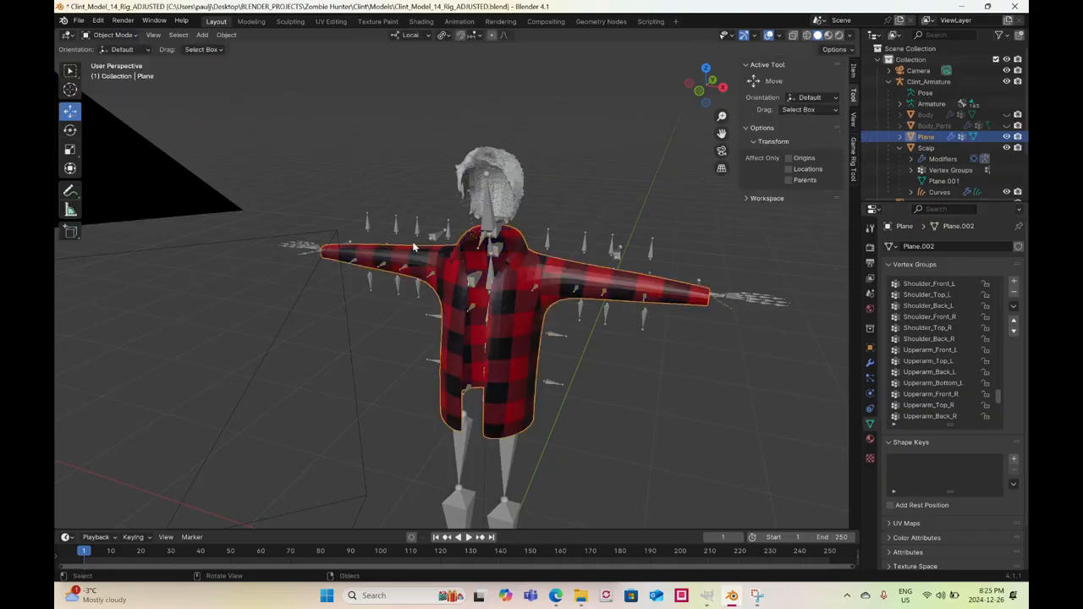
left_click(870, 362)
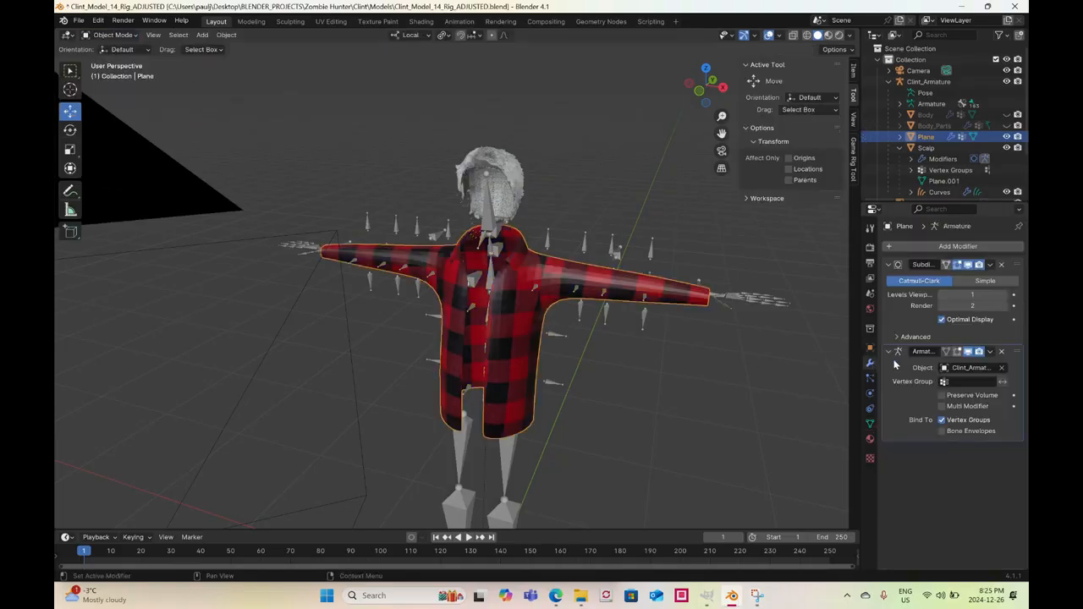
left_click(976, 295)
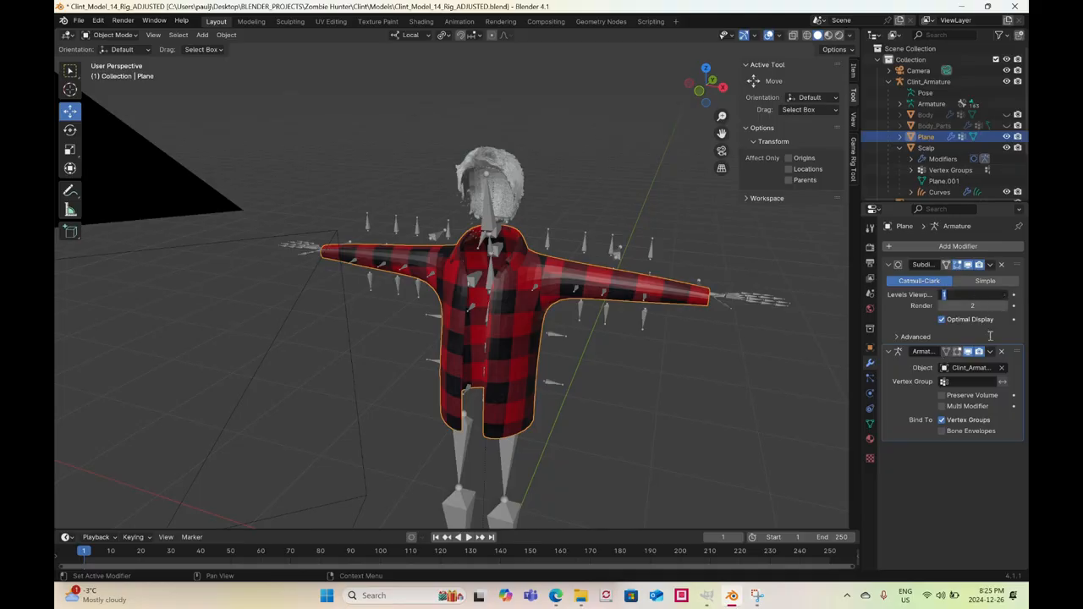
type("0")
key("Return")
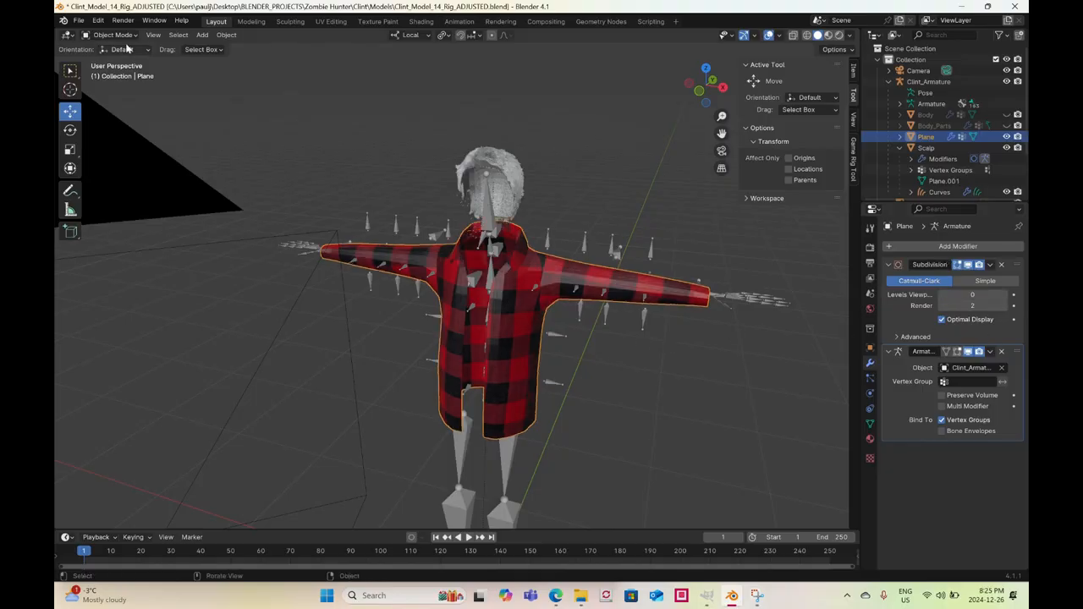
Change the viewport shading to Wireframe and put the jacket back in Weight Paint mode
key("z")
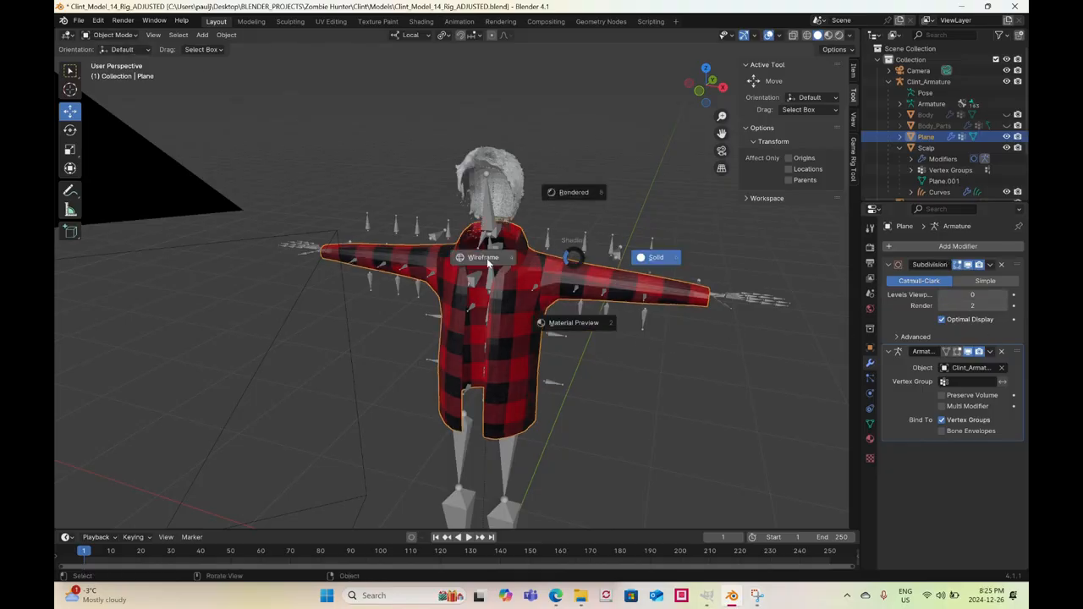
left_click(487, 273)
left_click(116, 36)
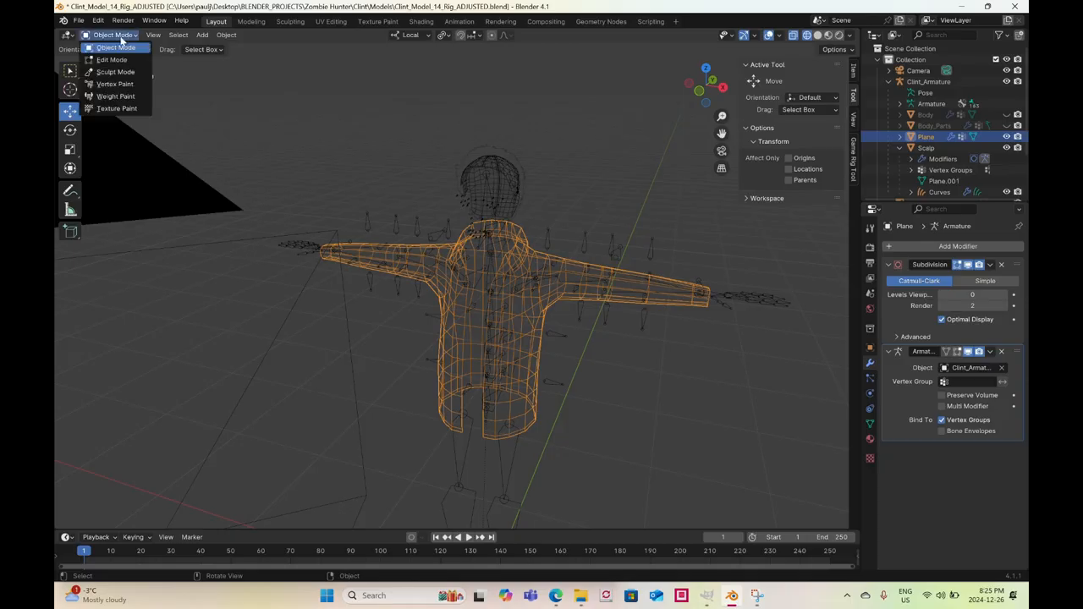
left_click(117, 96)
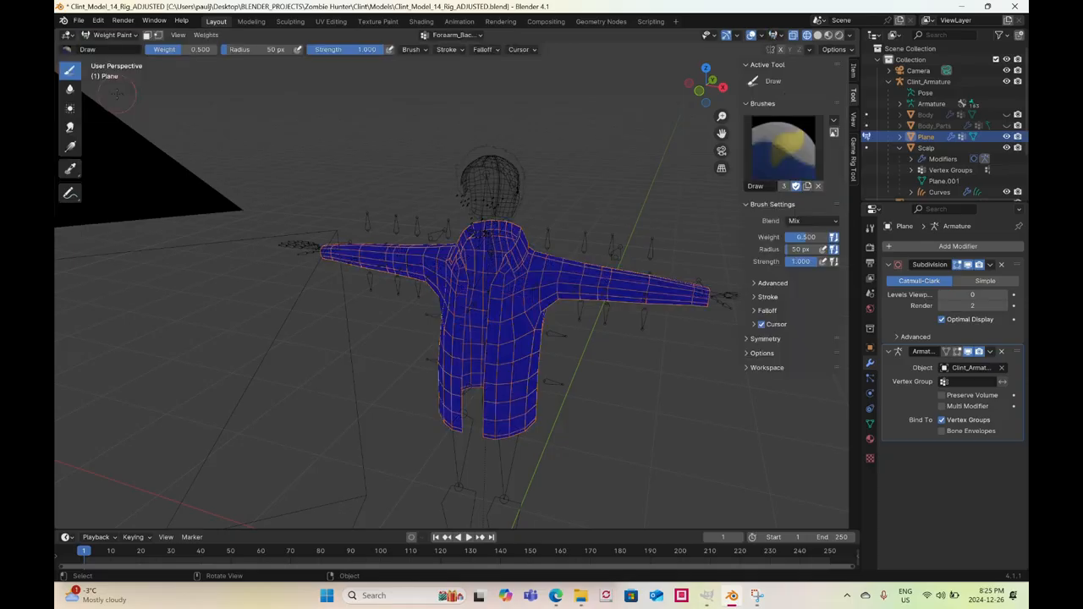
Activate the Jacket_Front_Upper vertex group, try a 0.5 weight stroke below the collar on the jacket's left front, and undo it
left_click(869, 424)
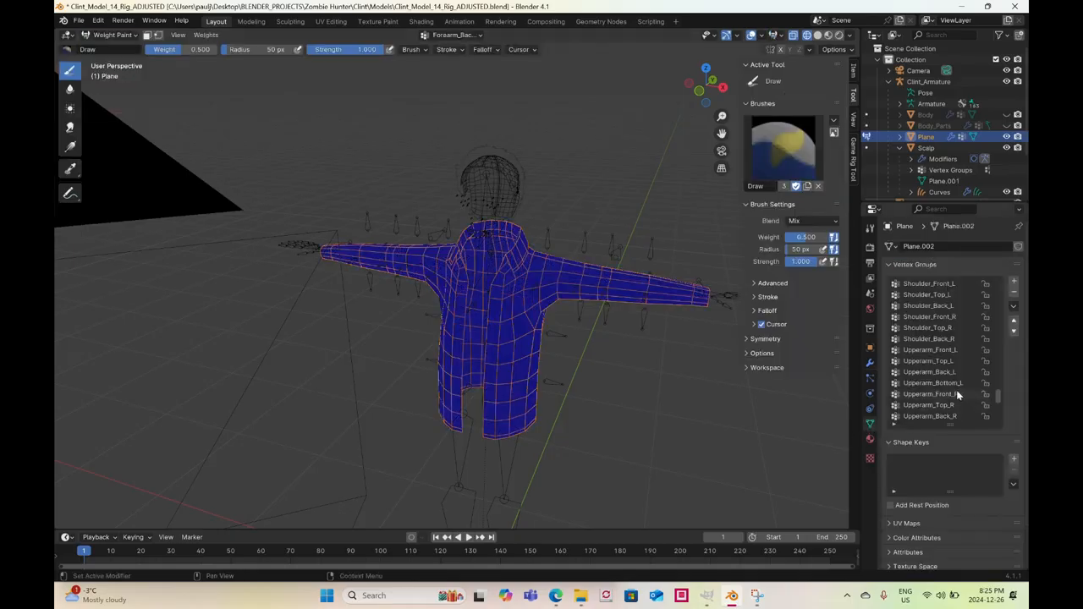
scroll(956, 389, "up", 6)
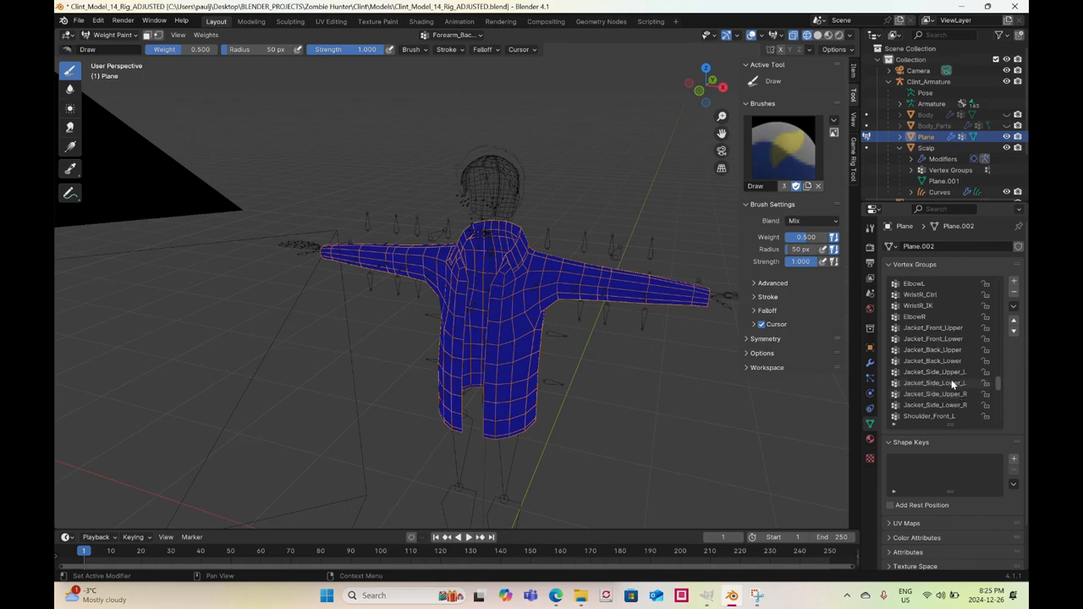
left_click(932, 327)
scroll(566, 361, "up", 4)
scroll(566, 361, "down", 5)
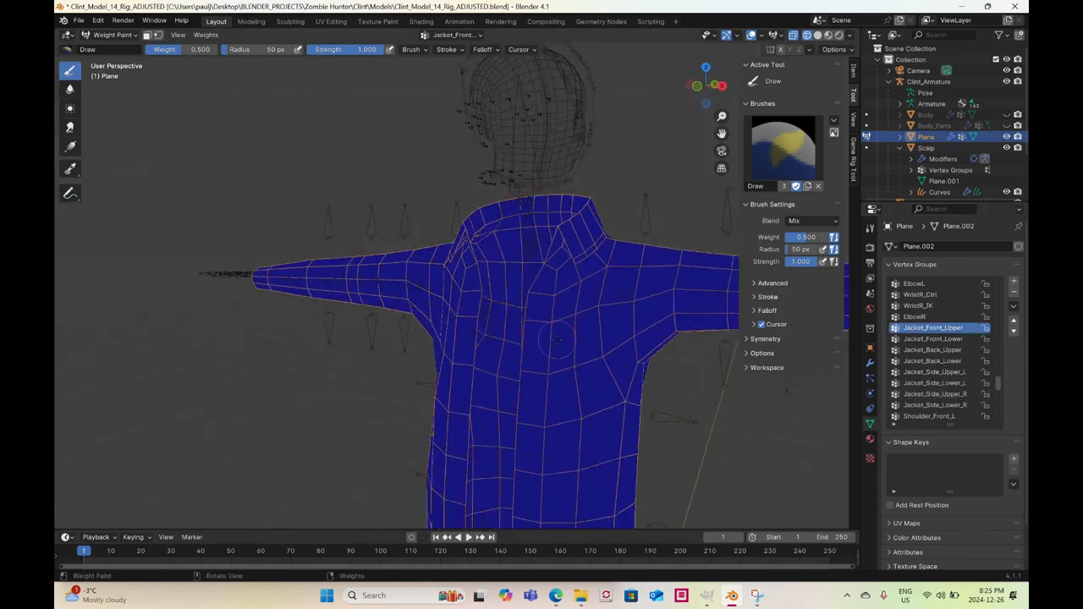
middle_click_drag(567, 362, 573, 311)
scroll(568, 323, "up", 2)
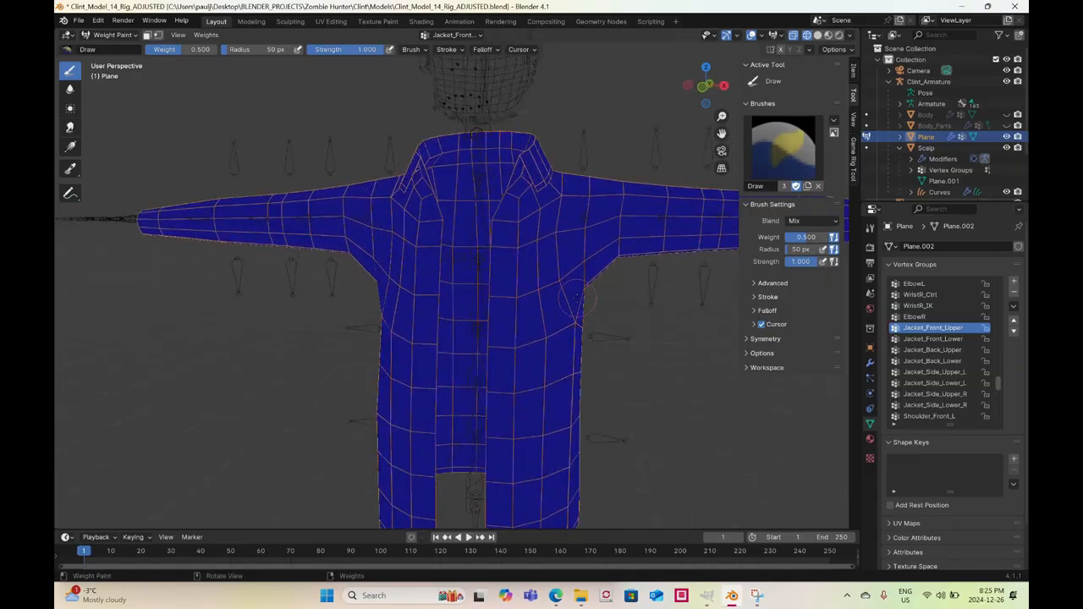
middle_click_drag(589, 297, 560, 292)
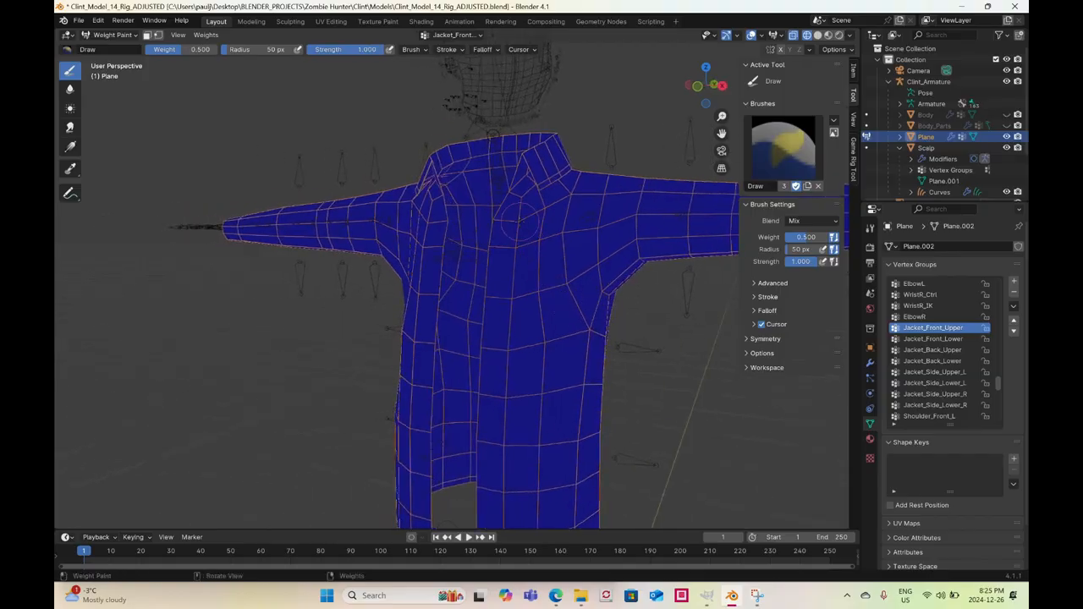
left_click_drag(529, 210, 498, 222)
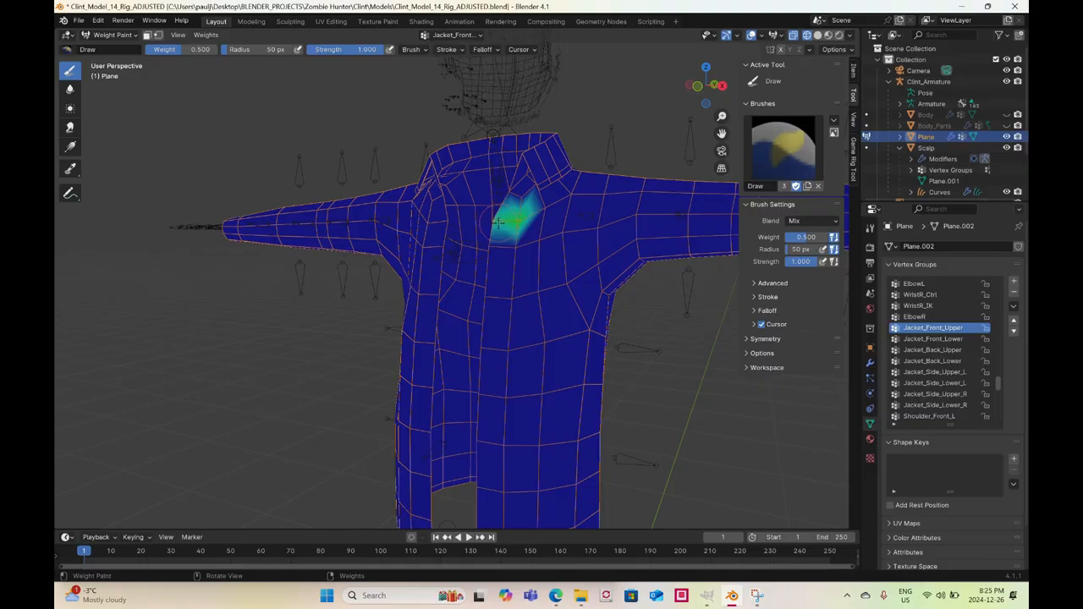
key("ctrl+z")
Set the brush weight to 1.000 and paint the upper chest area of the jacket's left front panel
left_click_drag(812, 238, 838, 238)
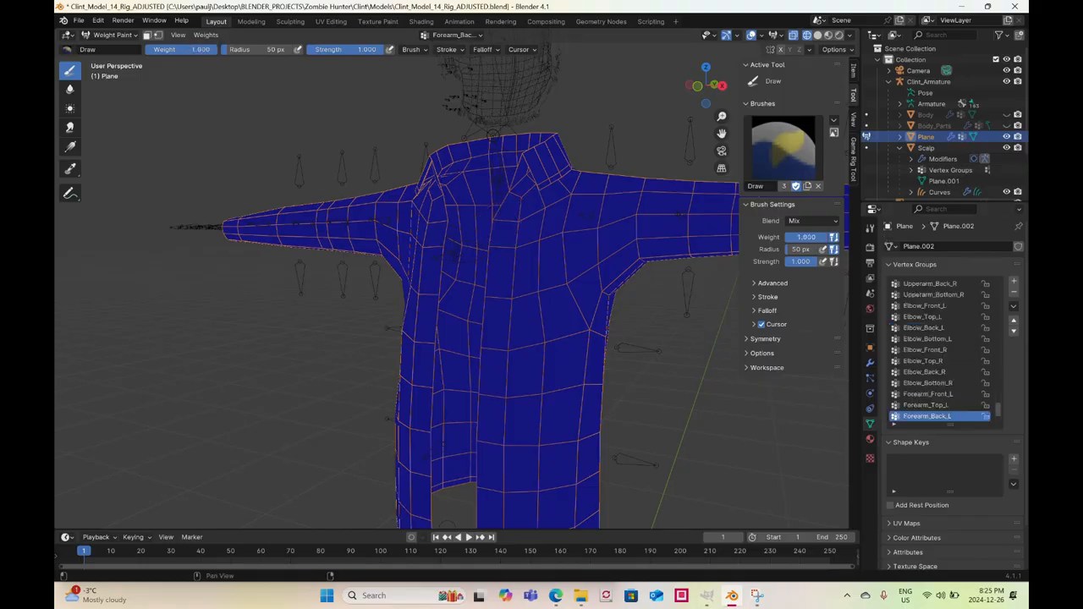
left_click_drag(520, 212, 499, 220)
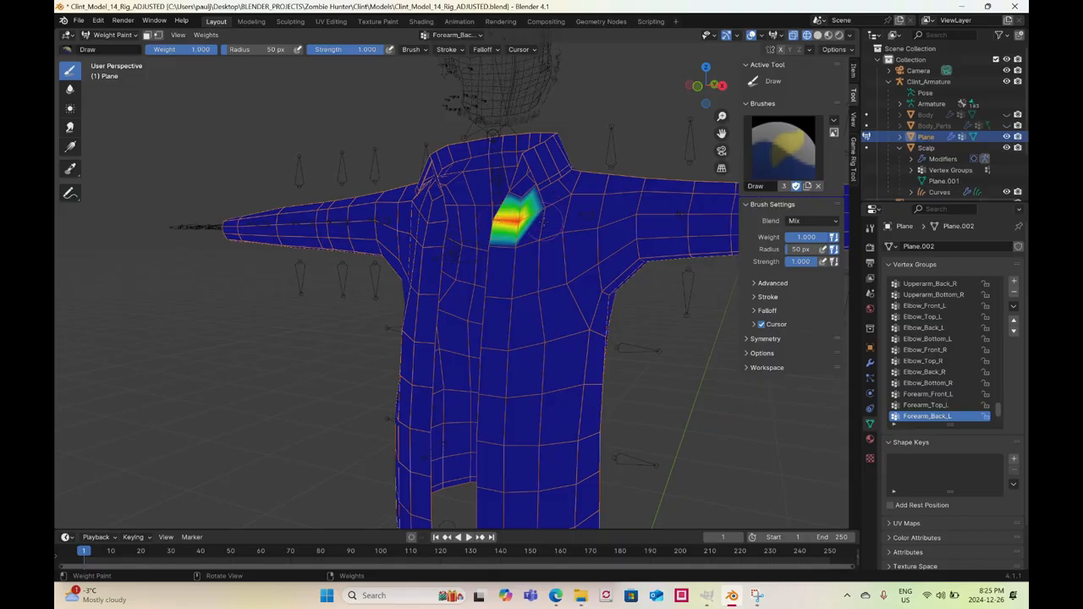
middle_click_drag(544, 223, 553, 221)
left_click_drag(544, 215, 568, 197)
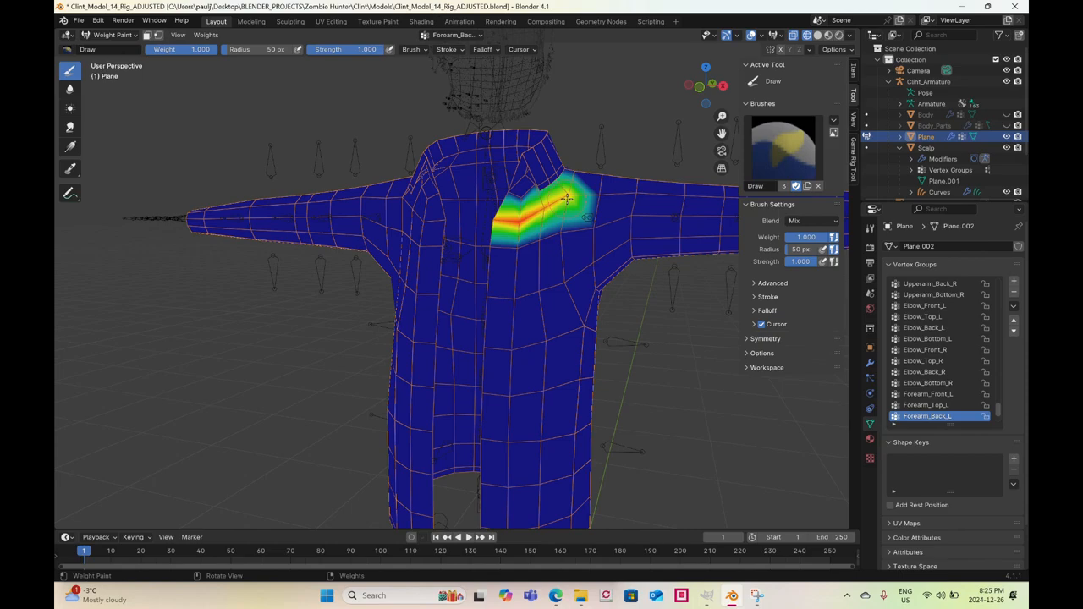
key("ctrl+z")
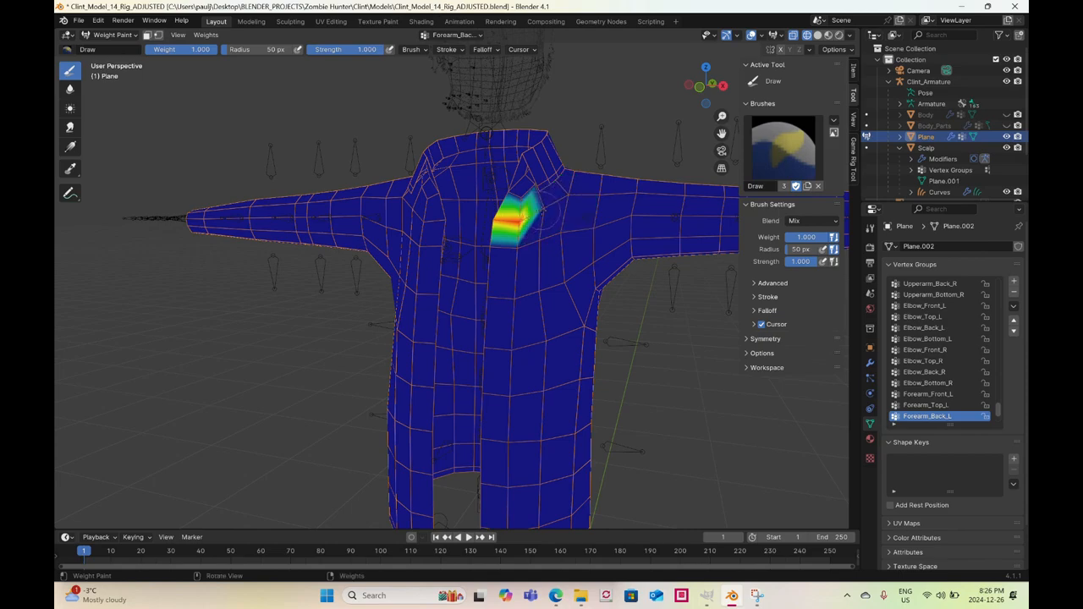
mouse_move(541, 212)
left_mouse_down()
mouse_move(550, 203)
mouse_move(537, 271)
mouse_move(516, 245)
mouse_move(491, 247)
mouse_move(532, 291)
mouse_move(494, 299)
left_mouse_up()
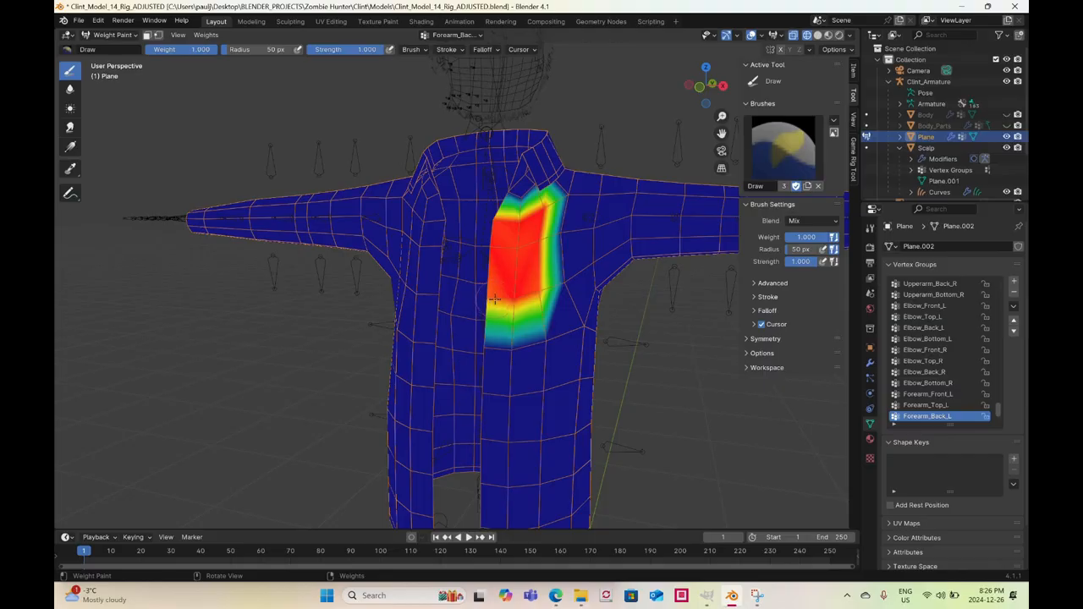
Paint the matching upper chest area on the jacket's right front panel at weight 1.000
middle_click_drag(504, 317, 540, 310)
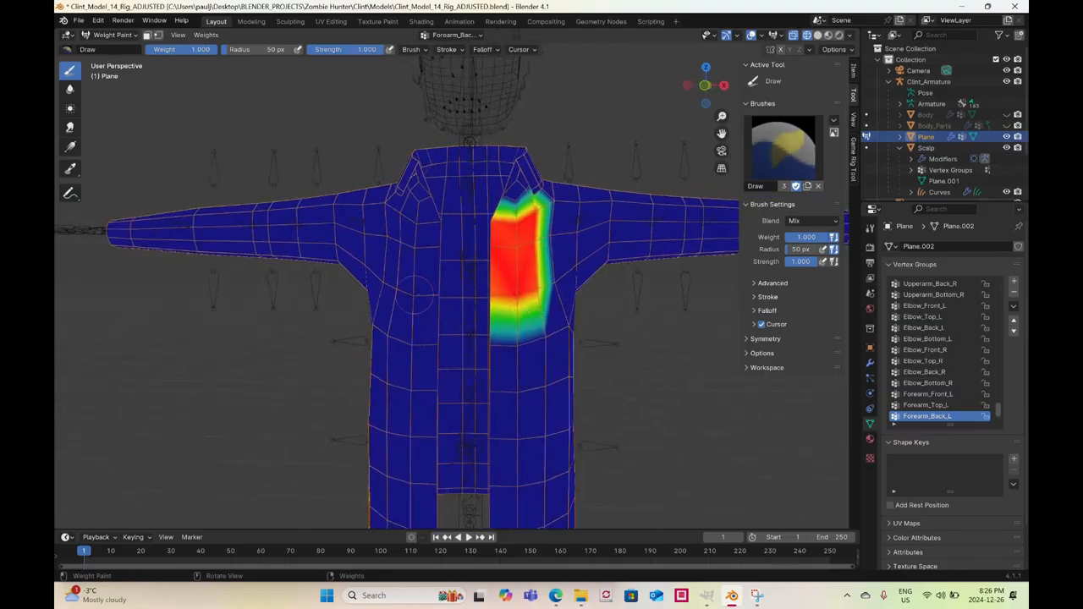
left_click_drag(397, 290, 435, 294)
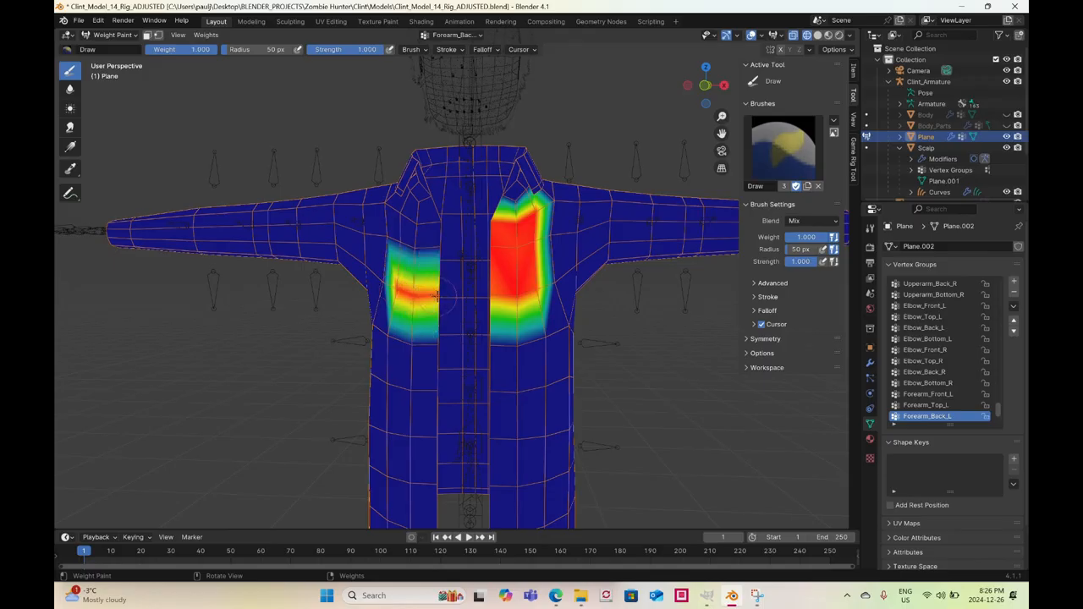
mouse_move(416, 258)
left_mouse_down()
mouse_move(427, 245)
mouse_move(448, 250)
mouse_move(439, 218)
mouse_move(396, 207)
mouse_move(399, 248)
left_mouse_up()
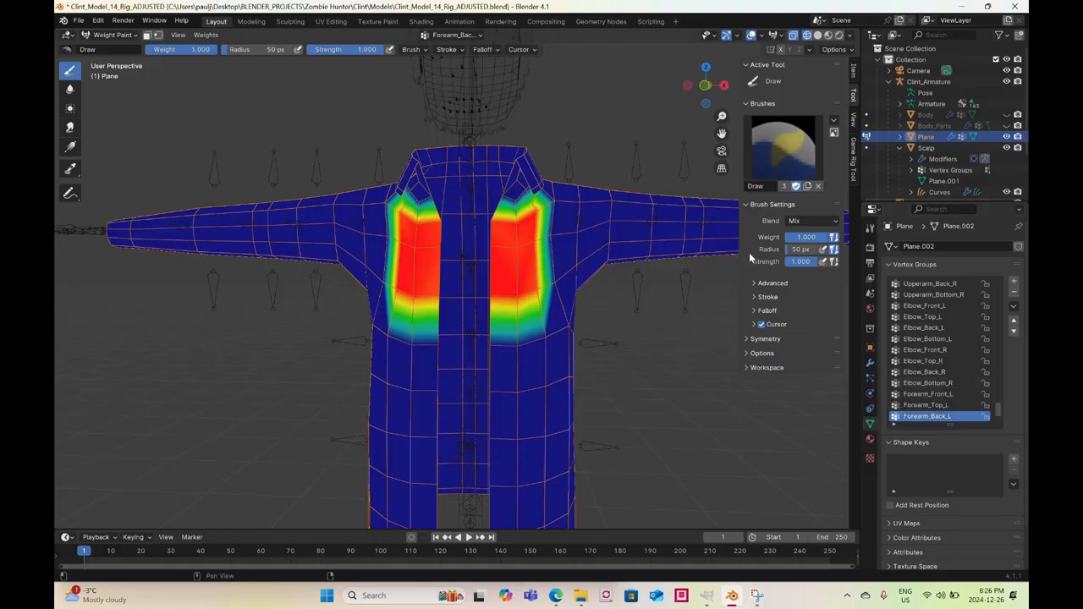
Set the brush blend to Subtract and erase the painted weights from both upper front panels of the jacket
left_click(802, 221)
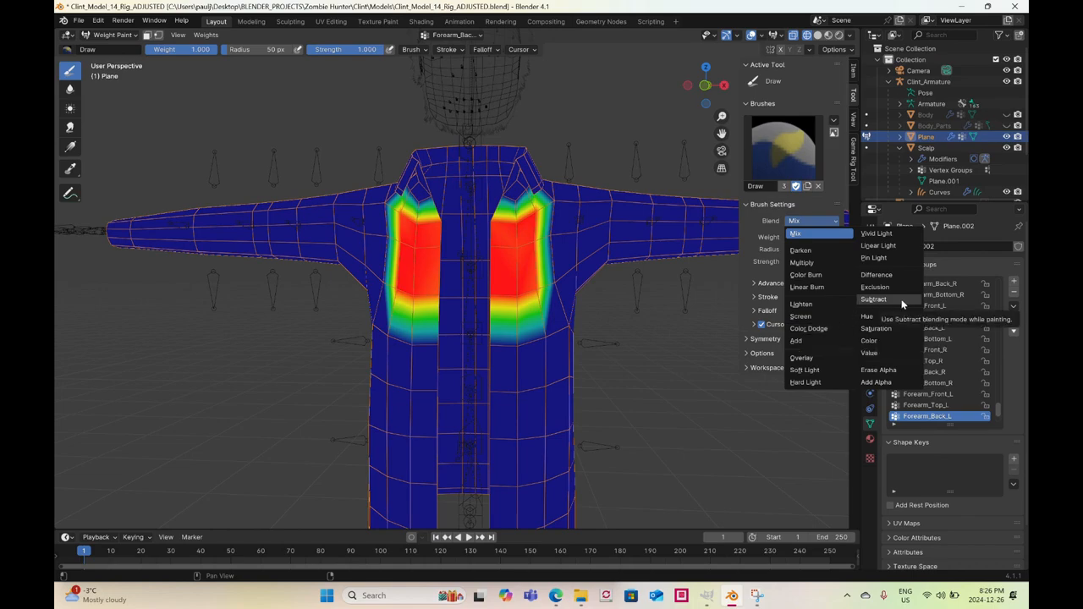
left_click(874, 299)
mouse_move(535, 211)
left_mouse_down()
mouse_move(497, 225)
mouse_move(543, 273)
mouse_move(501, 296)
mouse_move(484, 292)
mouse_move(550, 288)
mouse_move(511, 245)
mouse_move(410, 220)
mouse_move(427, 232)
left_mouse_up()
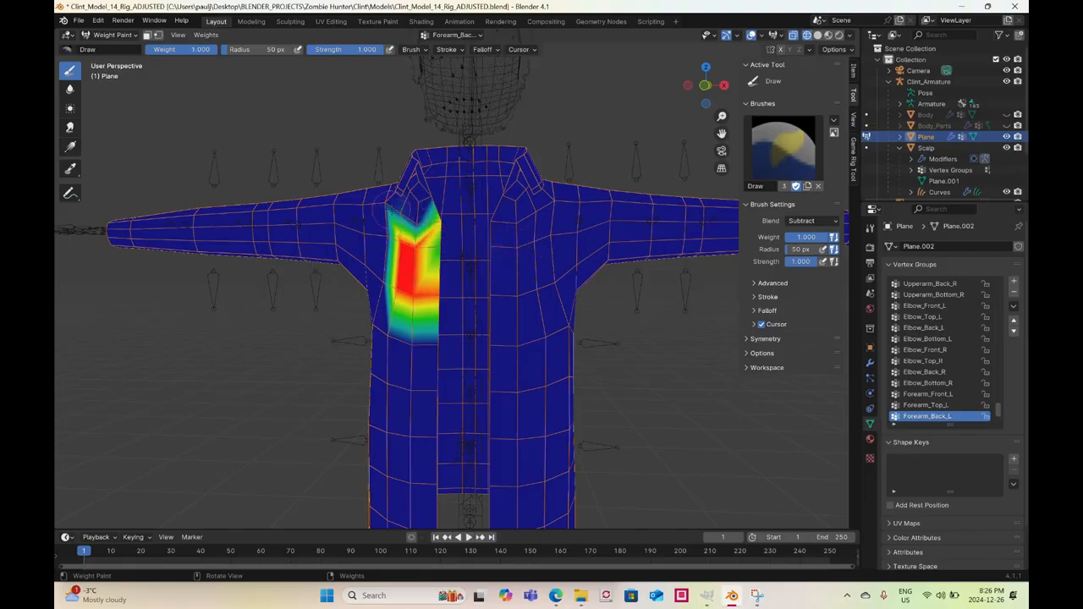
mouse_move(516, 245)
left_mouse_down()
mouse_move(451, 223)
mouse_move(380, 230)
mouse_move(461, 247)
left_mouse_up()
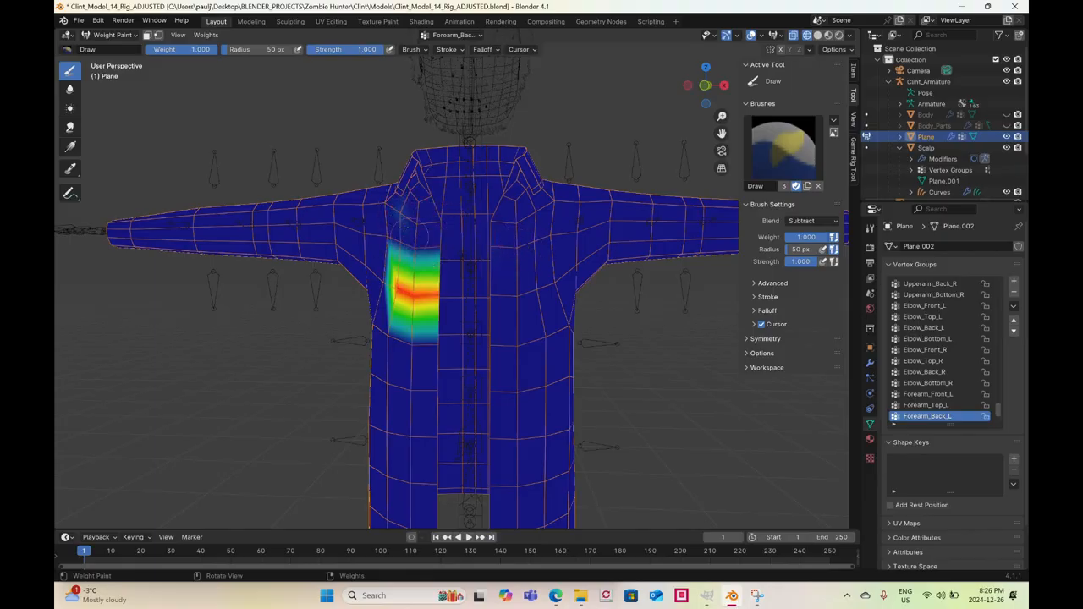
mouse_move(395, 253)
left_mouse_down()
mouse_move(408, 309)
mouse_move(434, 291)
mouse_move(398, 292)
mouse_move(423, 313)
mouse_move(415, 288)
mouse_move(418, 296)
left_mouse_up()
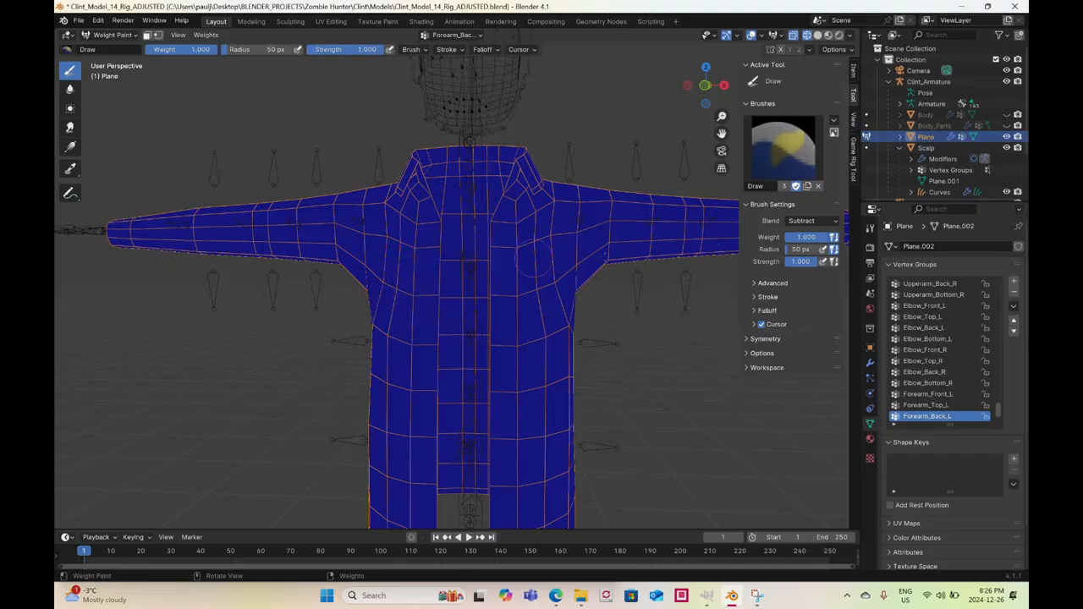
Set the brush blend to Mix and activate the Jacket_Front_Upper vertex group
left_click(820, 221)
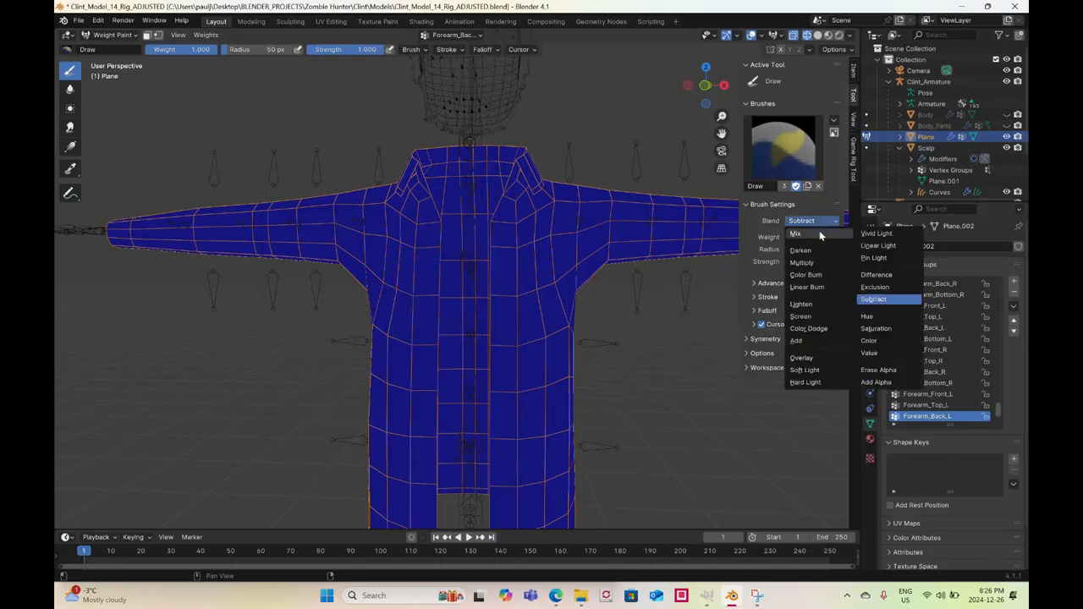
left_click(819, 233)
scroll(957, 340, "up", 5)
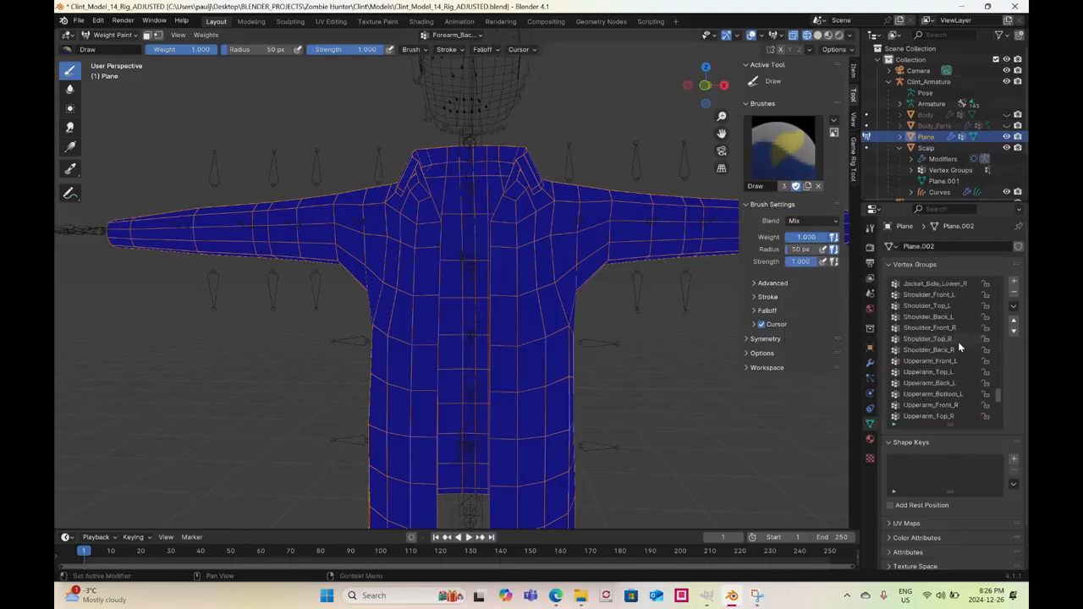
scroll(958, 340, "up", 6)
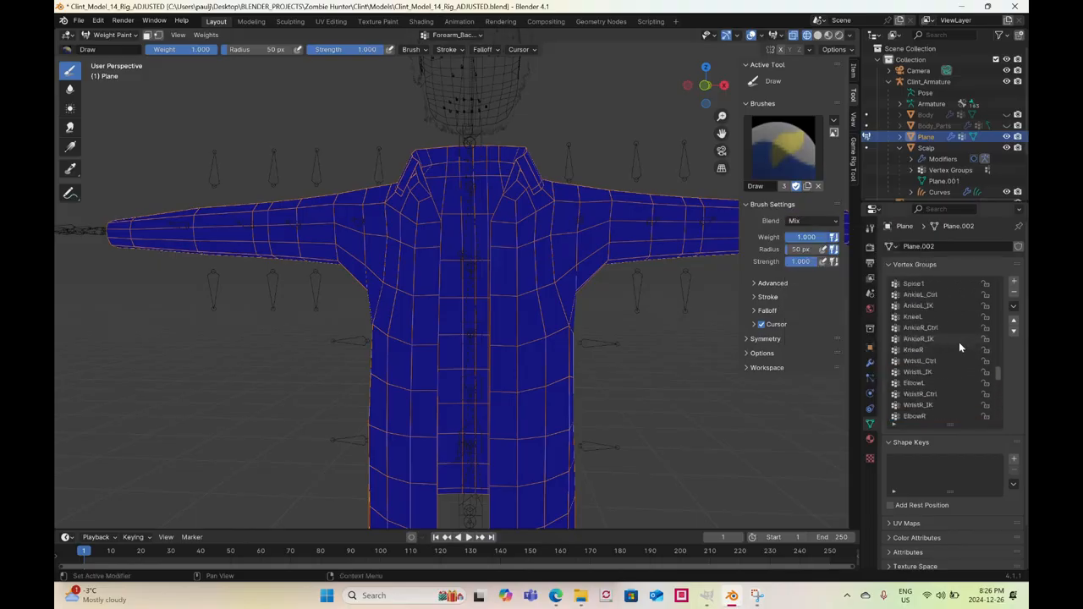
scroll(958, 342, "down", 2)
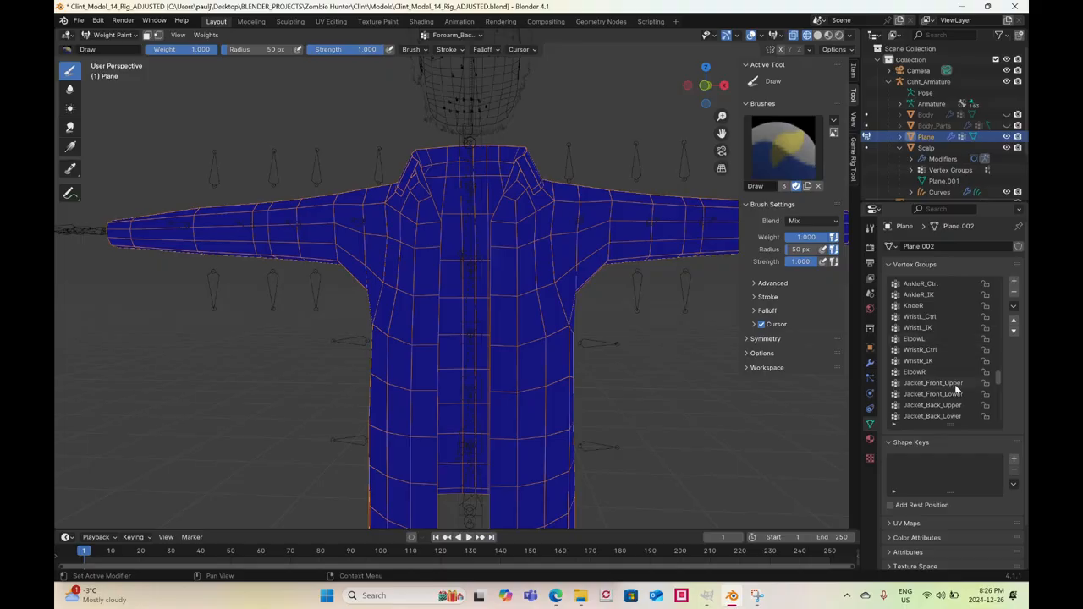
left_click(956, 386)
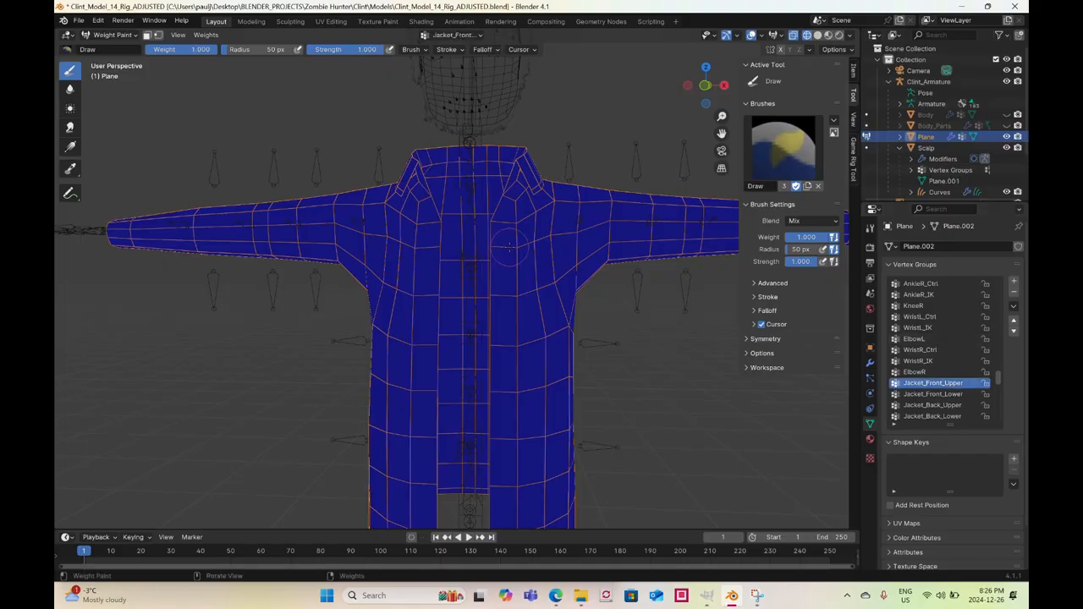
Paint below the collar on the jacket's left front panel at weight 1.000, then try the right panel and undo that stroke
left_click_drag(497, 239, 491, 220)
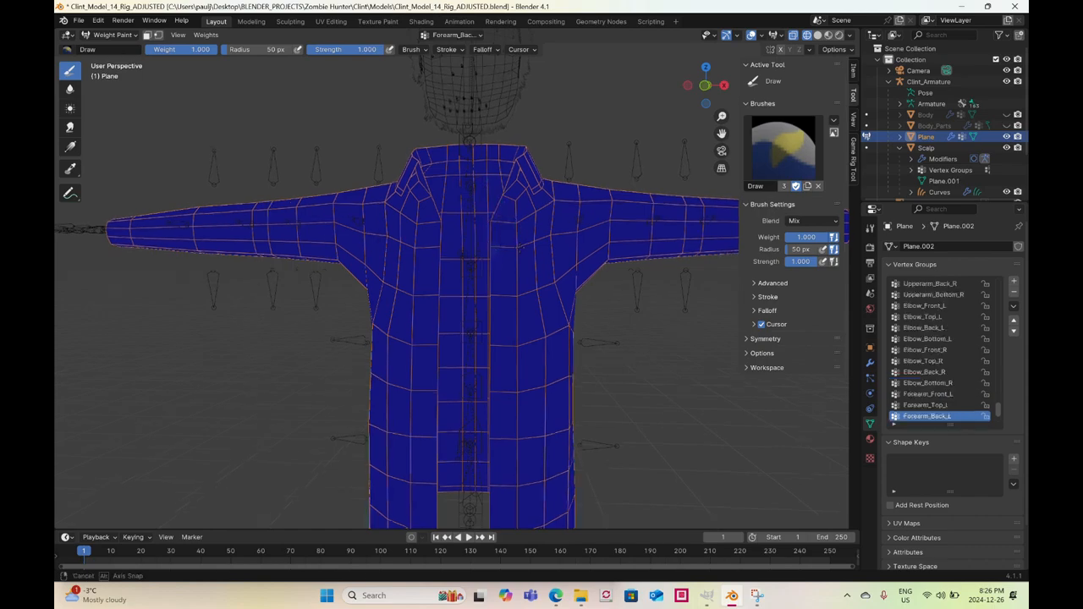
middle_click_drag(522, 236, 515, 251)
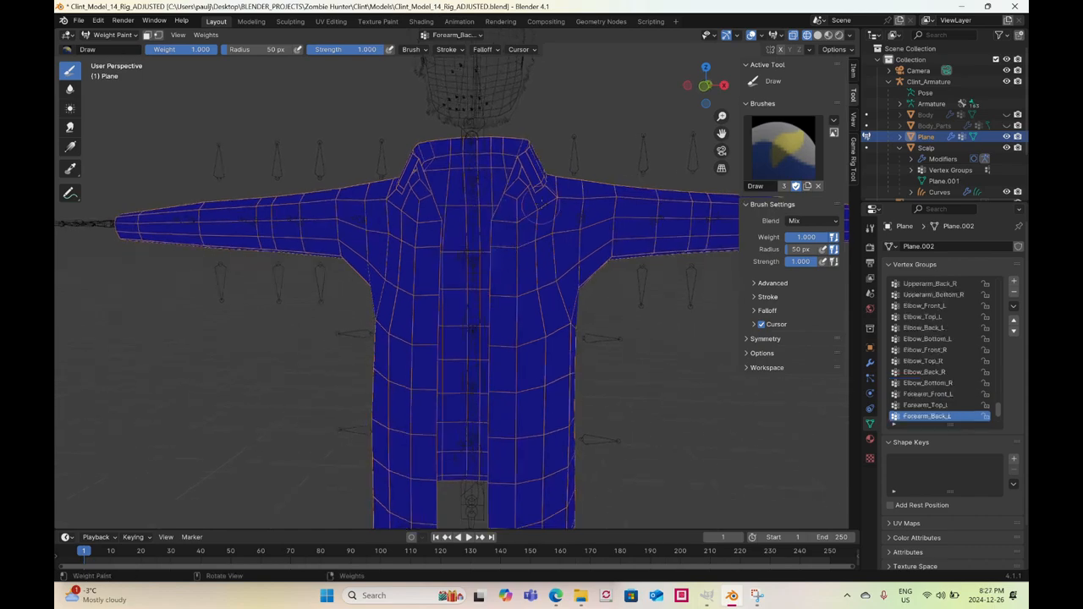
left_click_drag(541, 203, 493, 222)
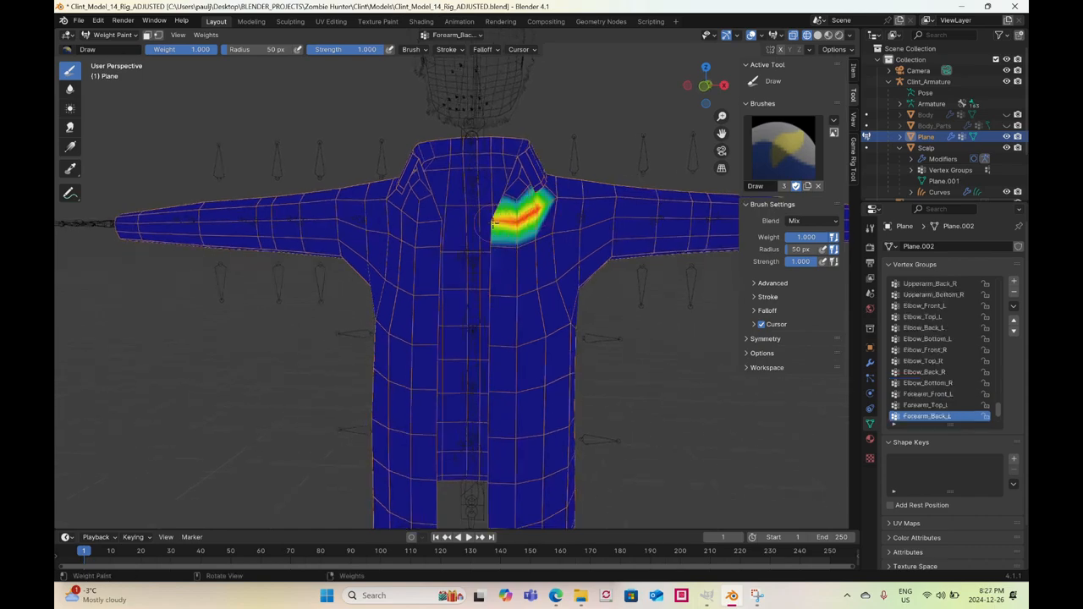
mouse_move(389, 216)
left_mouse_down()
mouse_move(439, 222)
mouse_move(429, 275)
mouse_move(399, 237)
mouse_move(443, 247)
left_mouse_up()
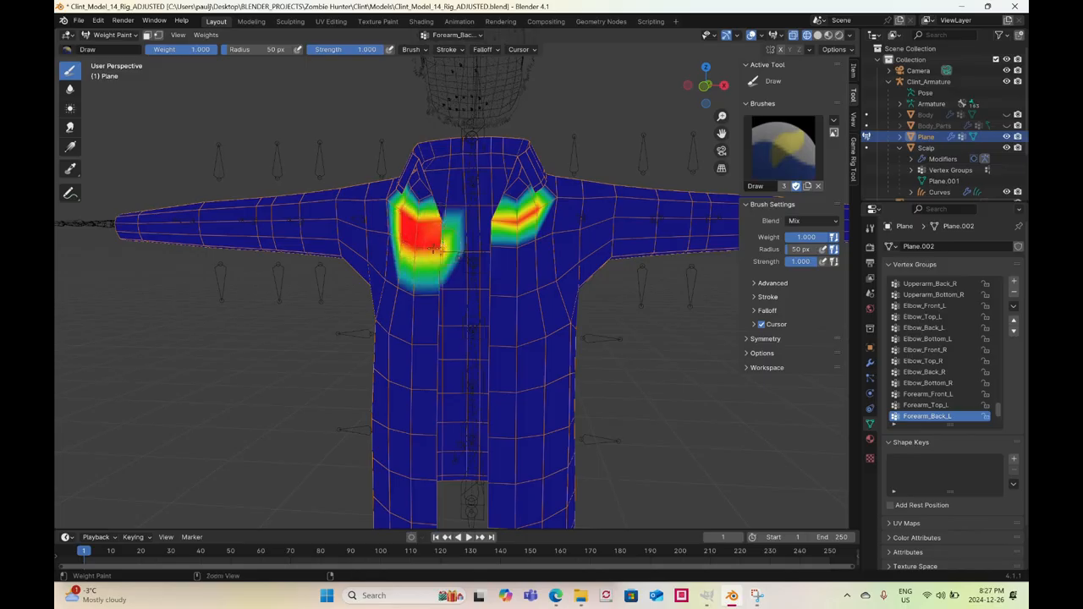
key("ctrl+z")
key("ctrl+z")
key("ctrl+z")
Paint the upper chest area below the collar on the right front panel and match it on the left panel at weight 1.000
left_click_drag(389, 210, 434, 225)
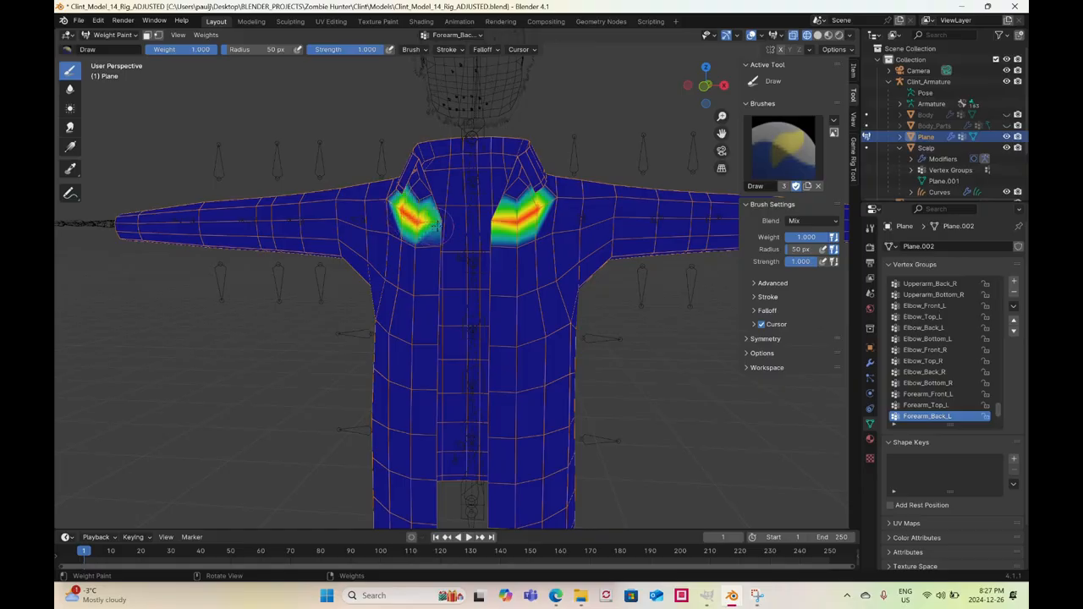
middle_click_drag(436, 233, 438, 241)
mouse_move(418, 254)
left_mouse_down()
mouse_move(413, 280)
mouse_move(439, 240)
mouse_move(390, 234)
left_mouse_up()
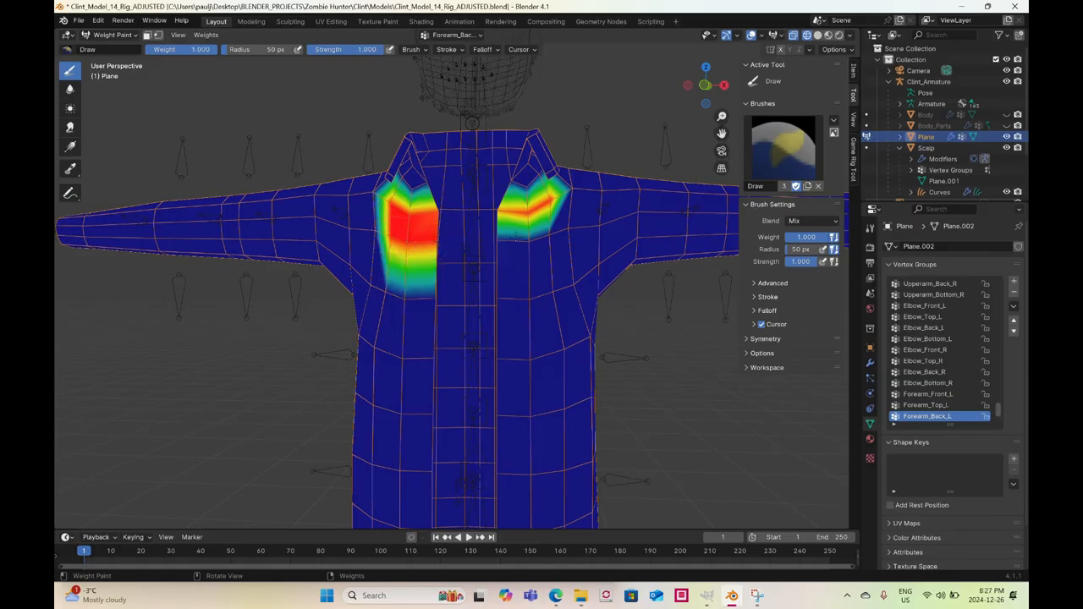
left_click_drag(558, 237, 499, 235)
middle_click_drag(502, 228, 500, 216)
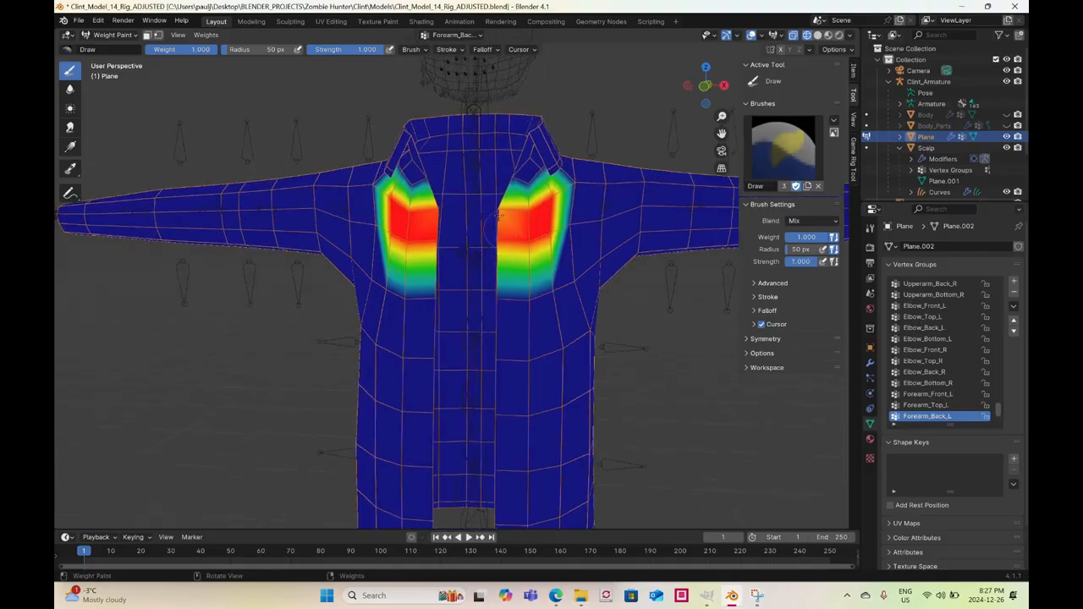
Extend the painted weights down to mid-chest on both front panels of the jacket
middle_click_drag(554, 296, 550, 301)
mouse_move(550, 301)
left_mouse_down()
mouse_move(533, 322)
mouse_move(520, 302)
mouse_move(498, 296)
left_mouse_up()
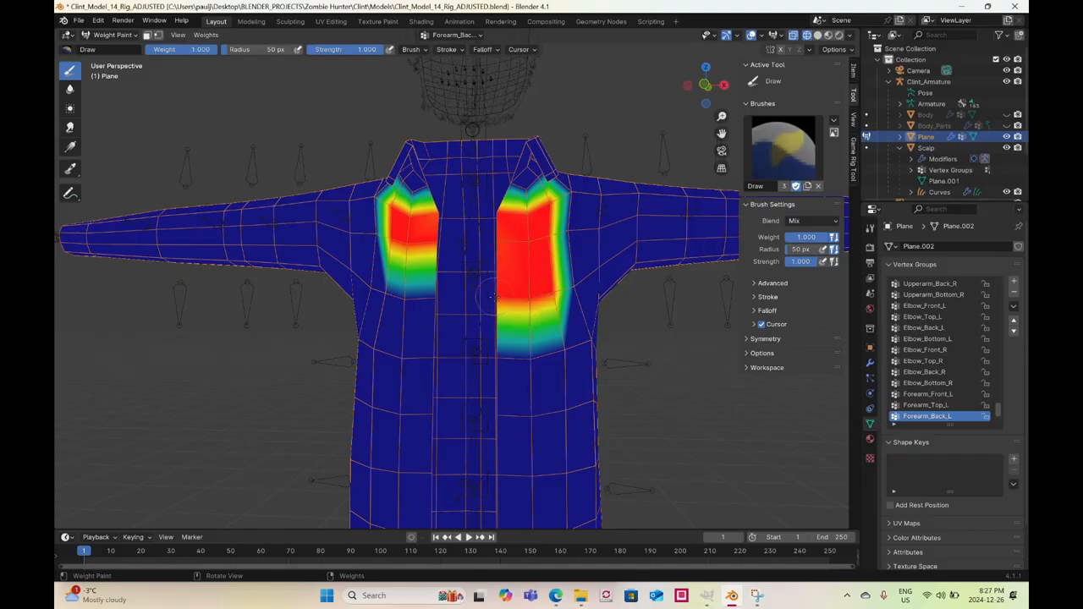
left_click_drag(392, 295, 446, 290)
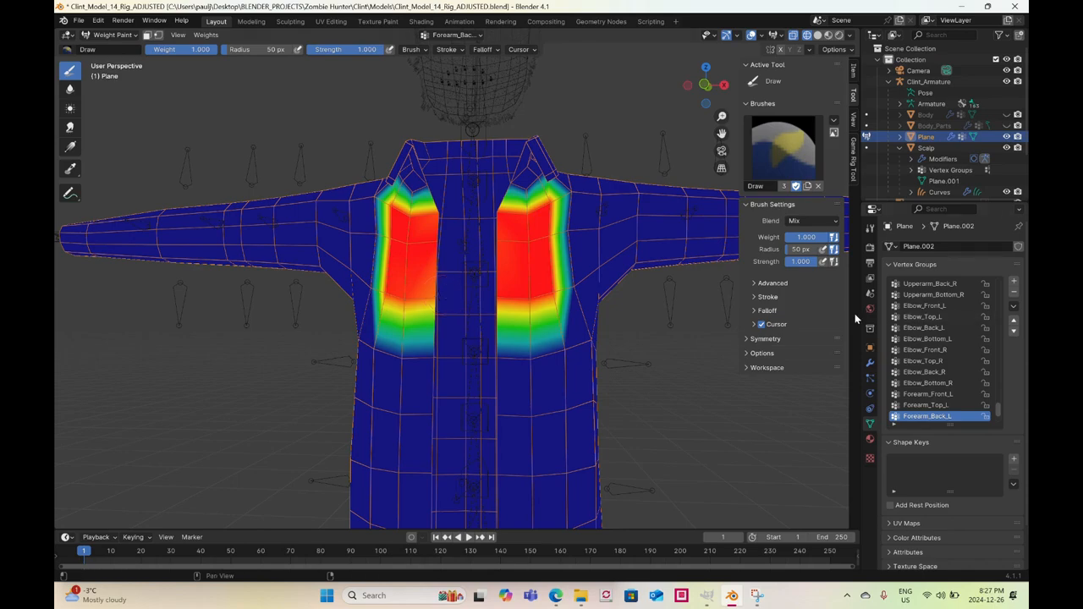
left_click(431, 295)
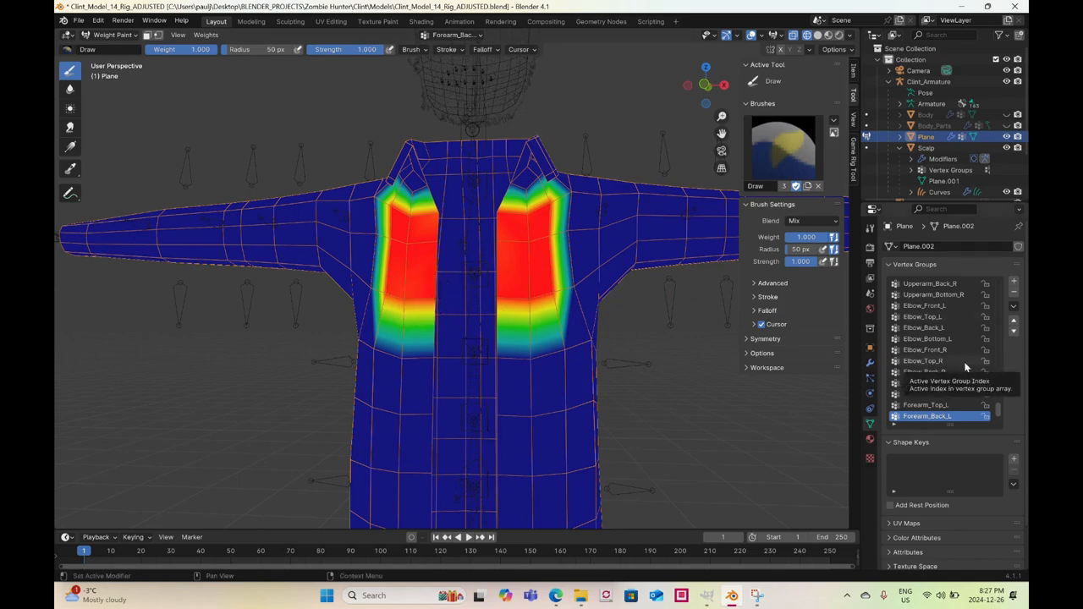
scroll(965, 366, "down", 3)
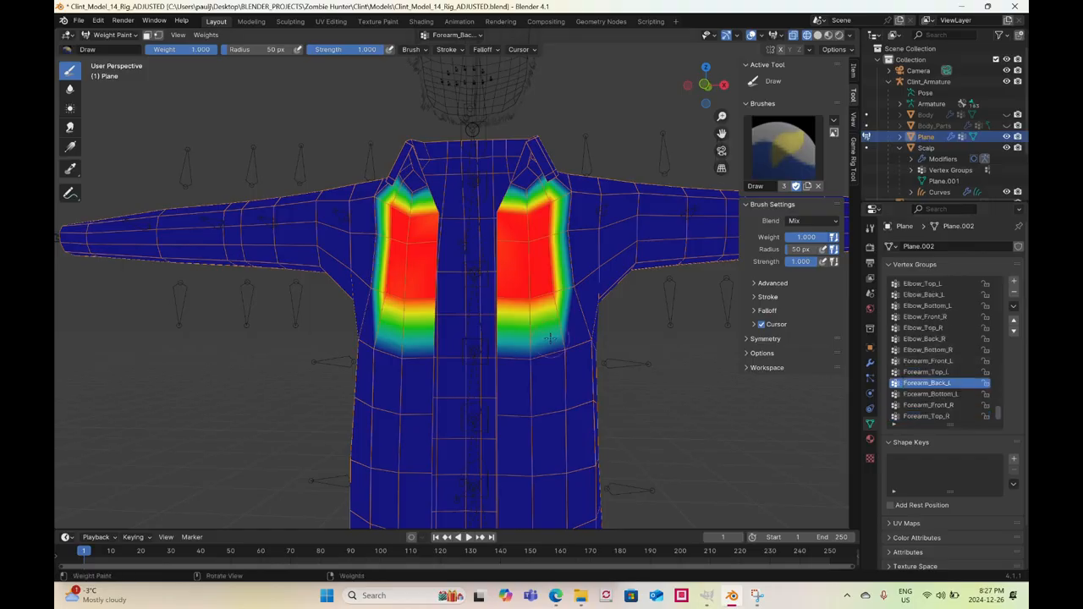
Undo all the chest strokes on both front panels of the jacket
key("ctrl+z")
key("ctrl+z")
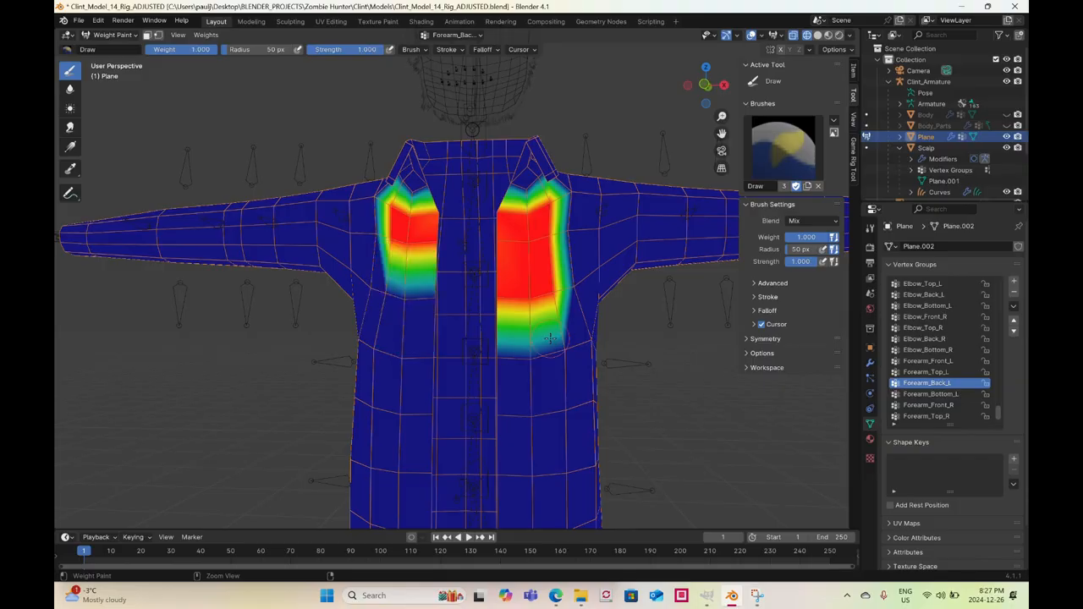
key("ctrl+z")
key("ctrl+z")
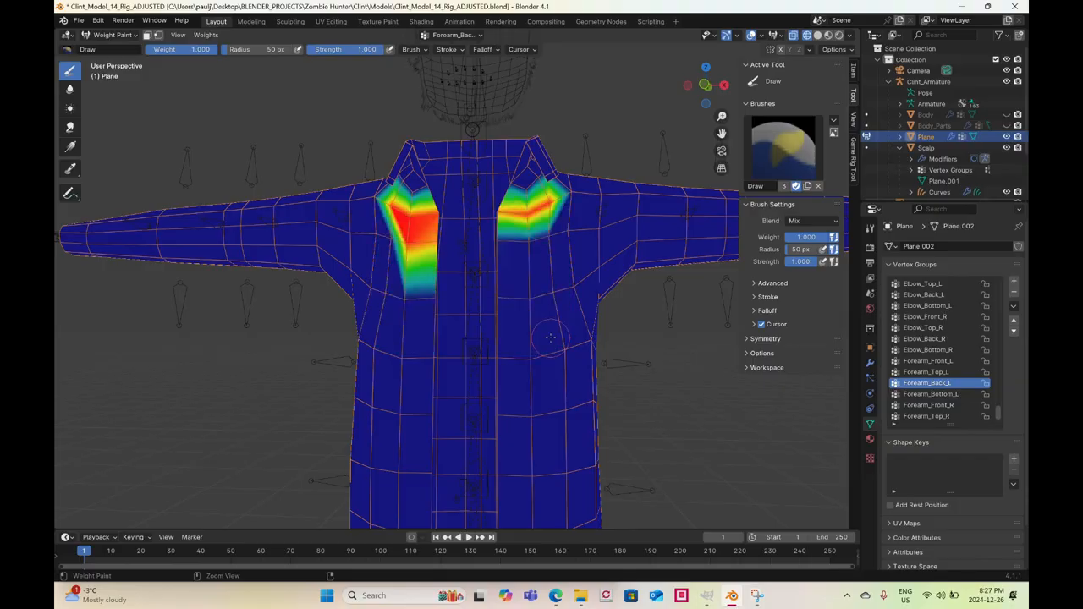
key("ctrl+z")
key("ctrl+z")
key("ctrl+z")
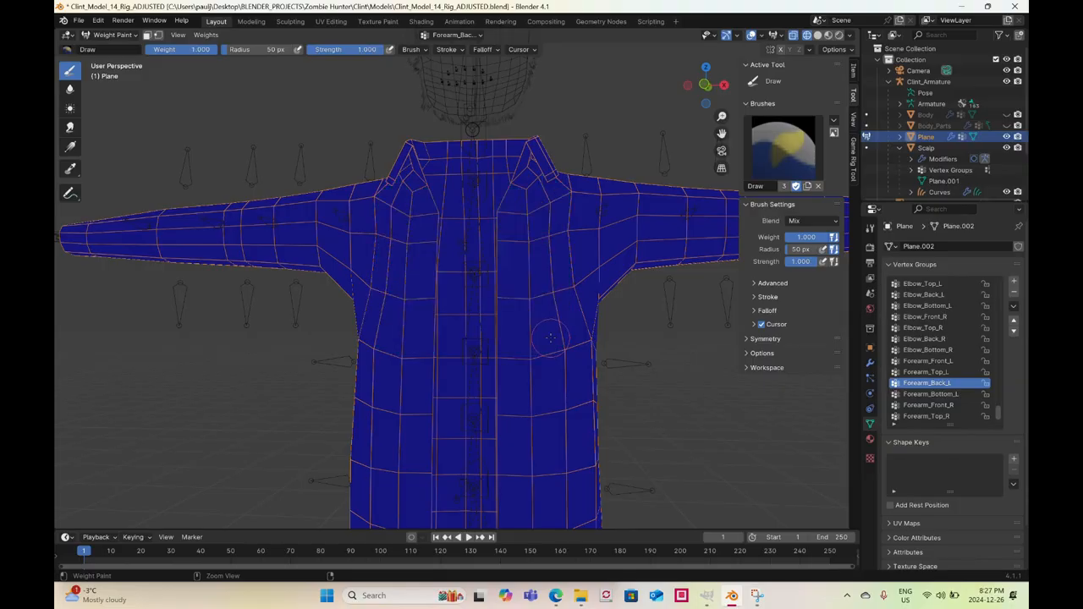
Activate the Jacket_Front_Upper vertex group for the jacket mesh
scroll(919, 364, "down", 2)
scroll(919, 364, "up", 6)
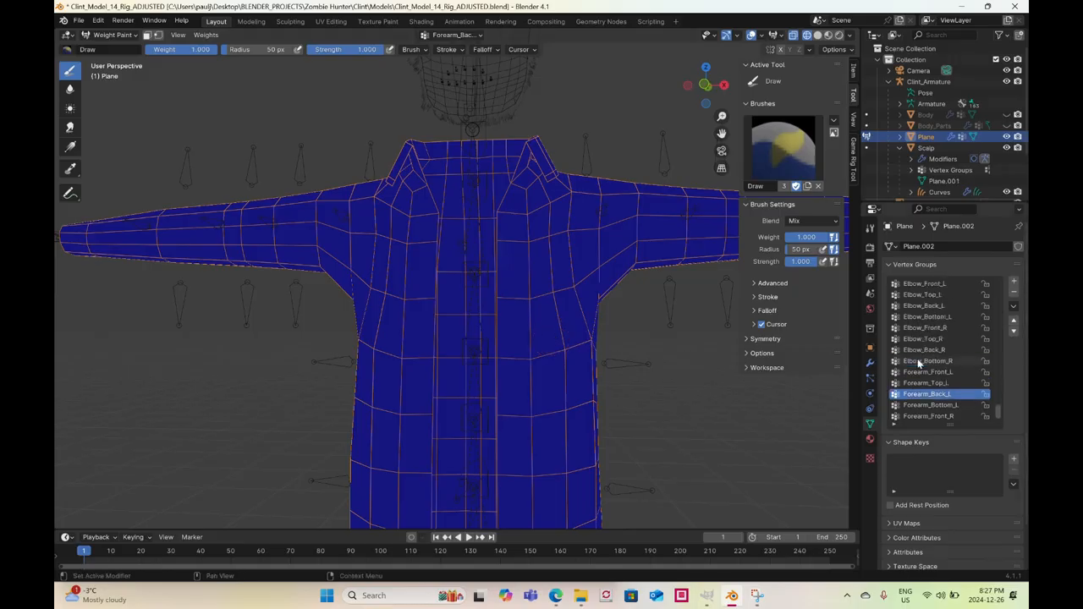
scroll(918, 364, "up", 2)
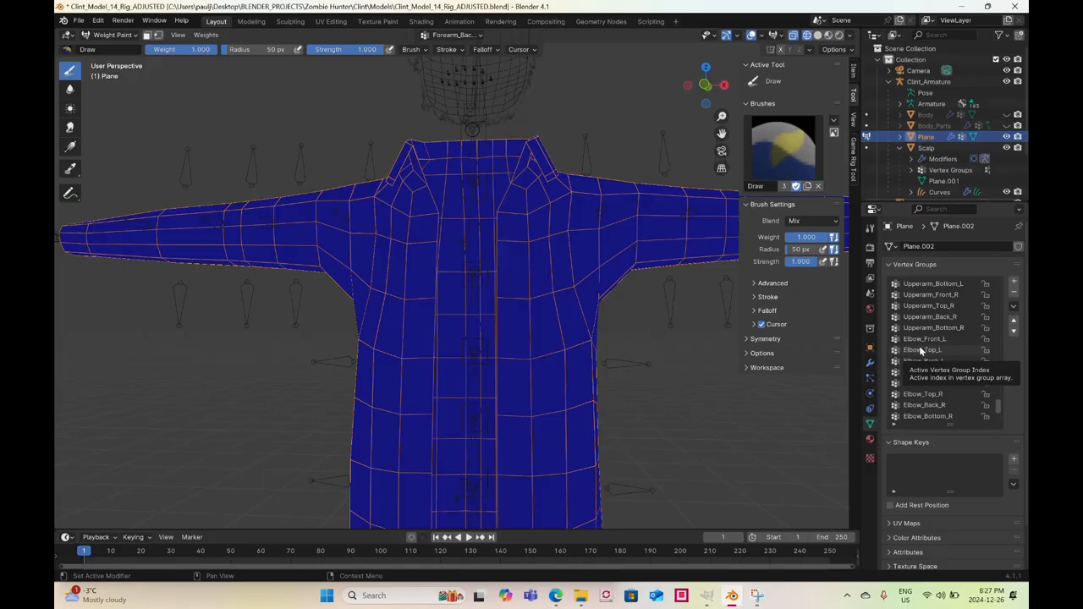
scroll(920, 347, "down", 8)
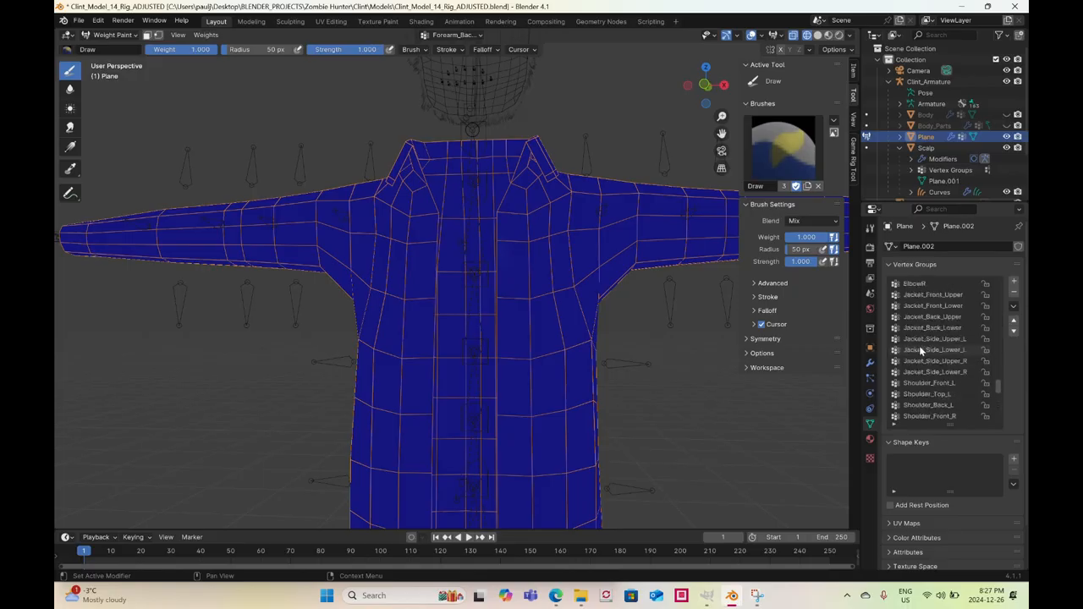
scroll(919, 347, "down", 1)
scroll(919, 362, "up", 1)
left_click(934, 293)
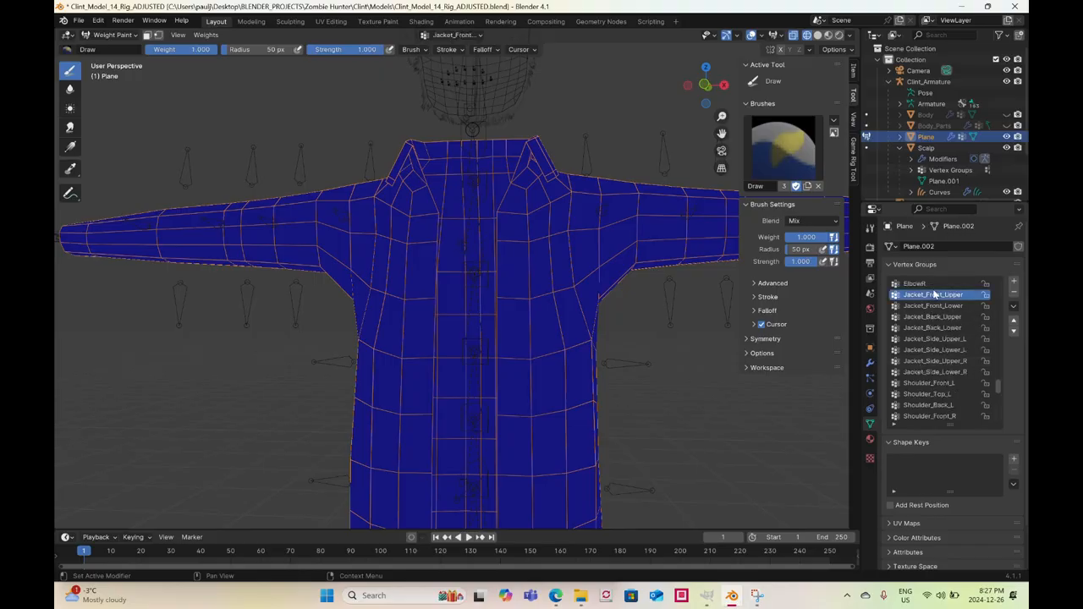
Paint the left front panel from the shoulder edge across the upper chest to the jacket opening at weight 1.000
left_click(572, 195)
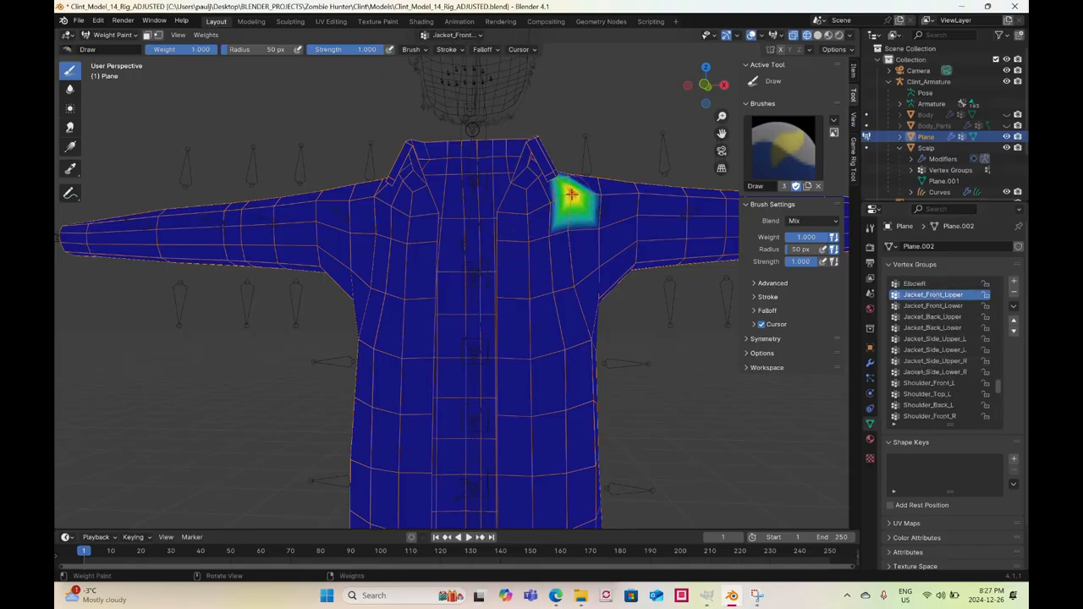
left_click_drag(567, 196, 510, 213)
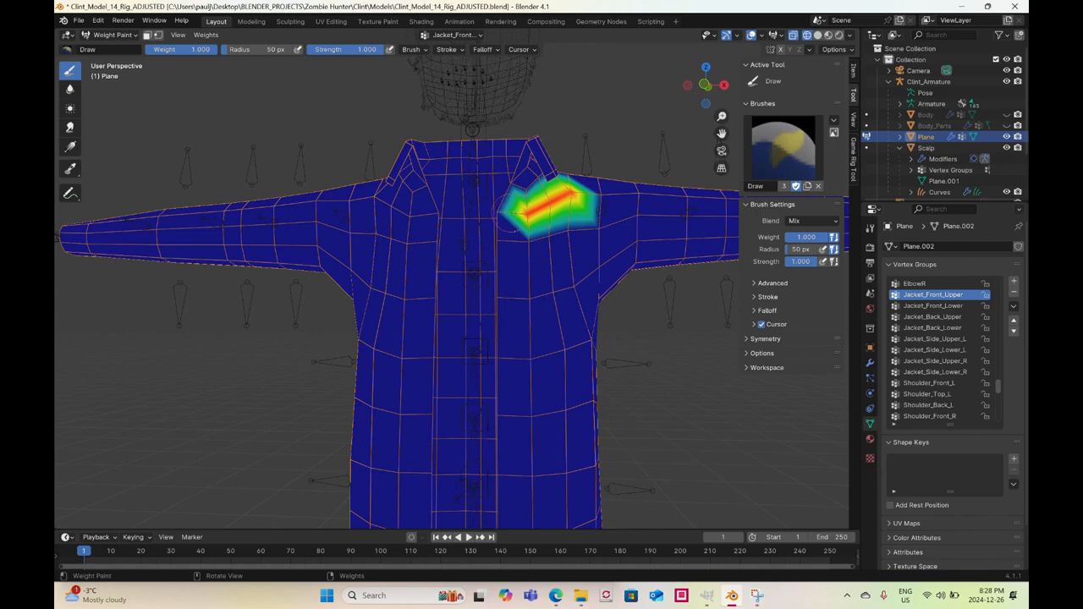
middle_click_drag(510, 214, 489, 208)
left_click_drag(498, 212, 505, 214)
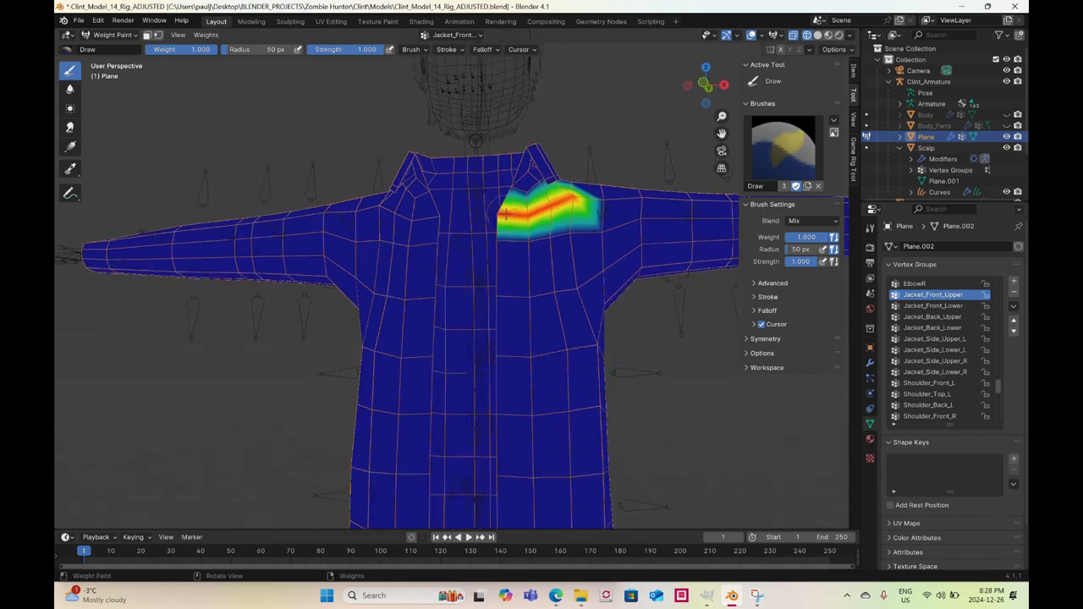
mouse_move(568, 229)
left_mouse_down()
mouse_move(565, 254)
mouse_move(525, 237)
mouse_move(499, 241)
left_mouse_up()
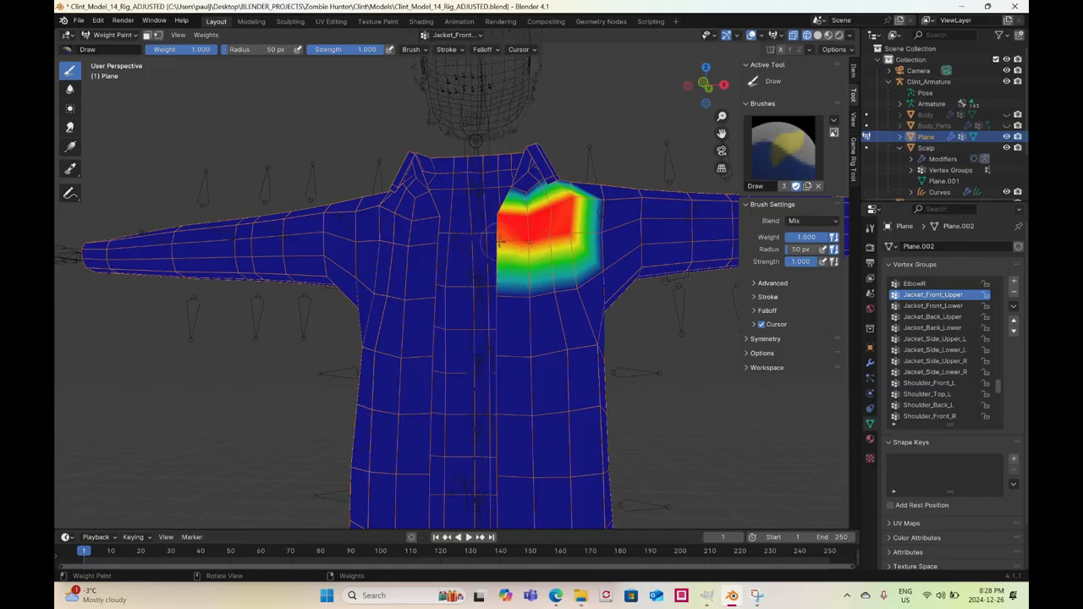
middle_click_drag(554, 292, 556, 316)
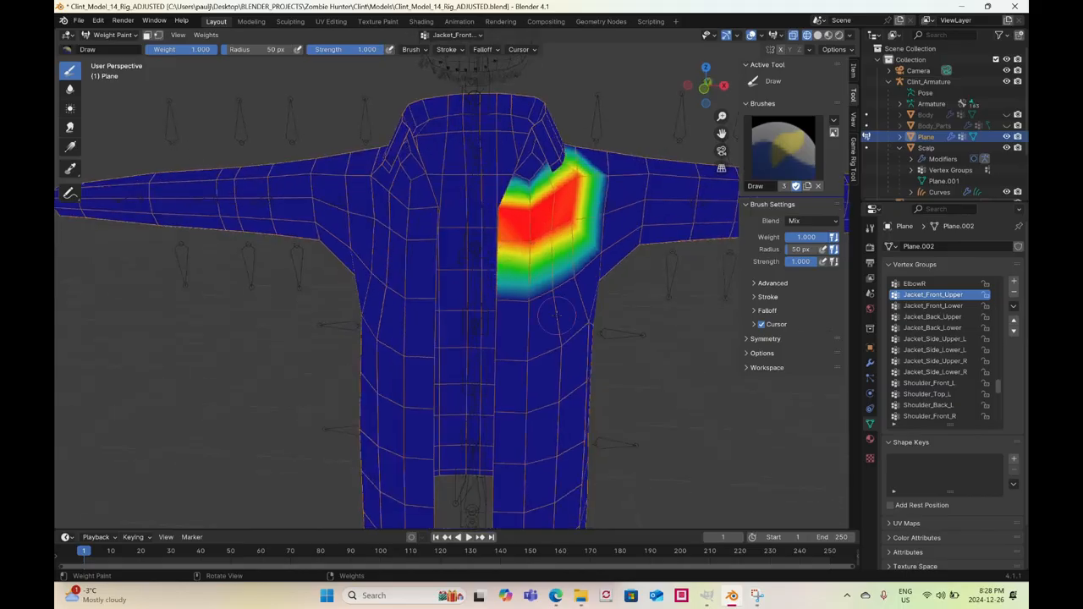
Undo the strokes on the left front panel's upper chest
key("ctrl+z")
key("ctrl+z")
key("ctrl+z")
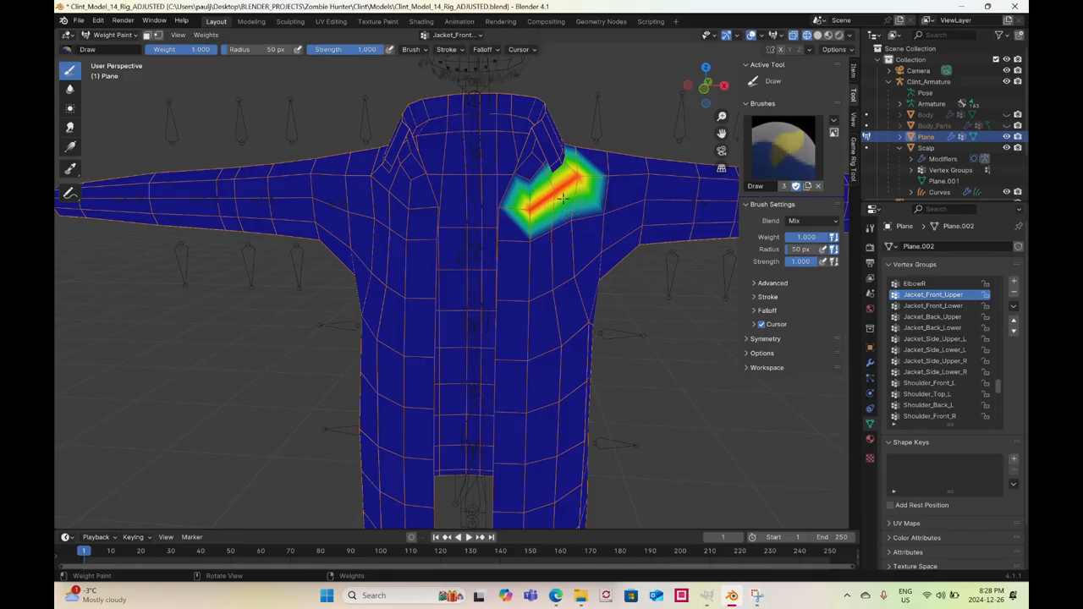
key("ctrl+z")
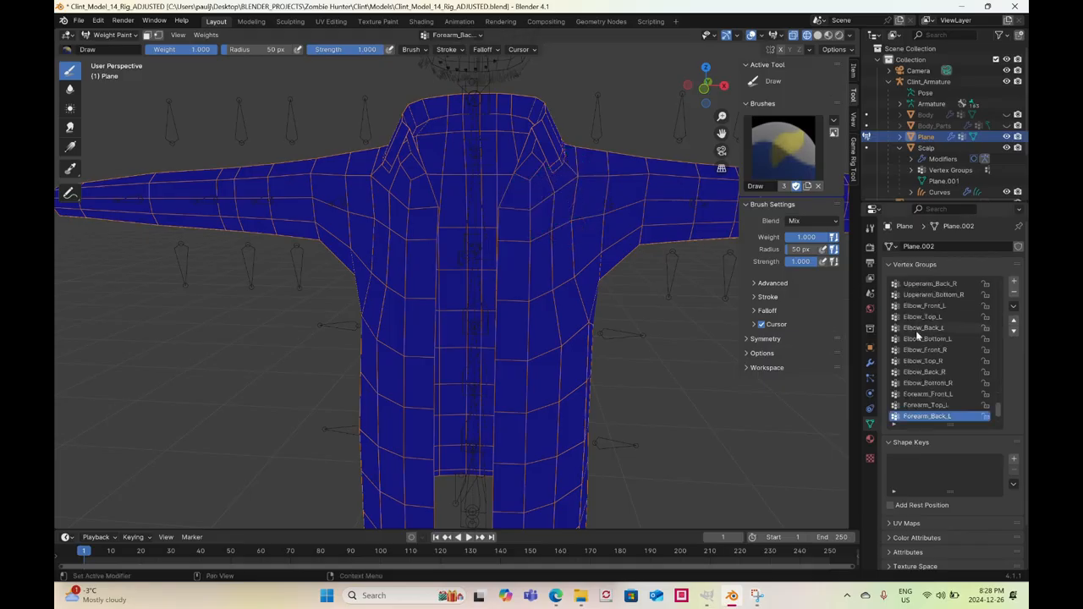
Activate the Jacket_Front_Upper vertex group and paint the left front panel's chest area out to the jacket opening at weight 1.000
scroll(915, 330, "up", 10)
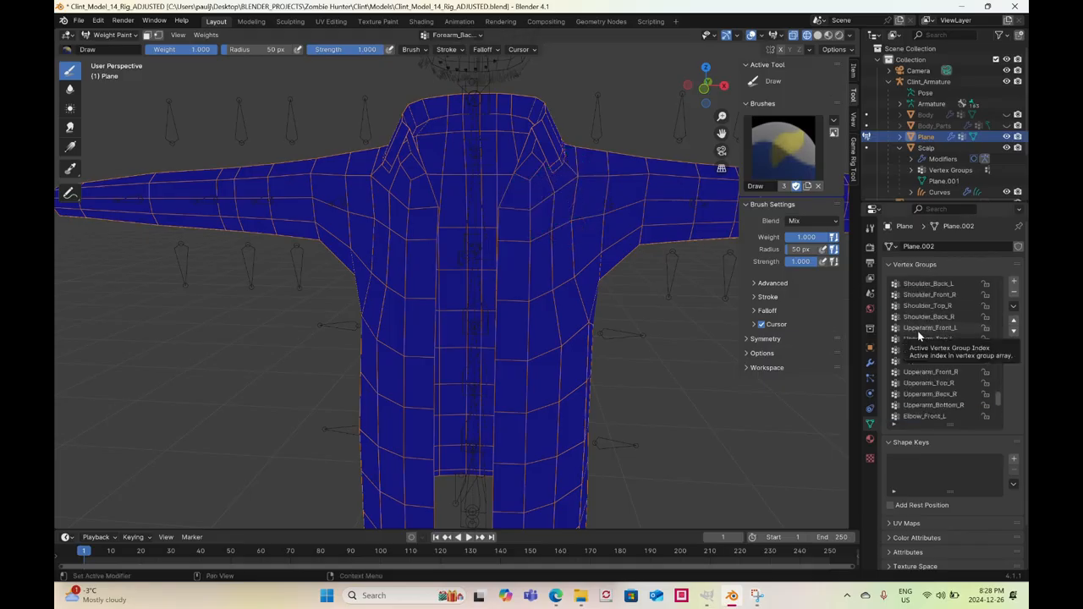
scroll(918, 336, "up", 3)
scroll(919, 336, "up", 8)
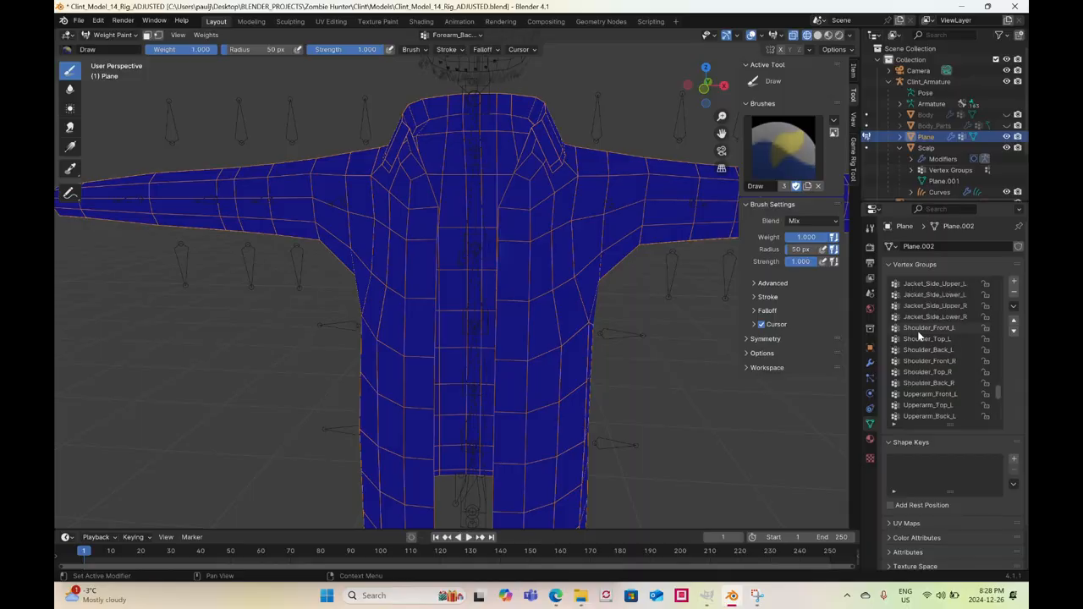
left_click(926, 295)
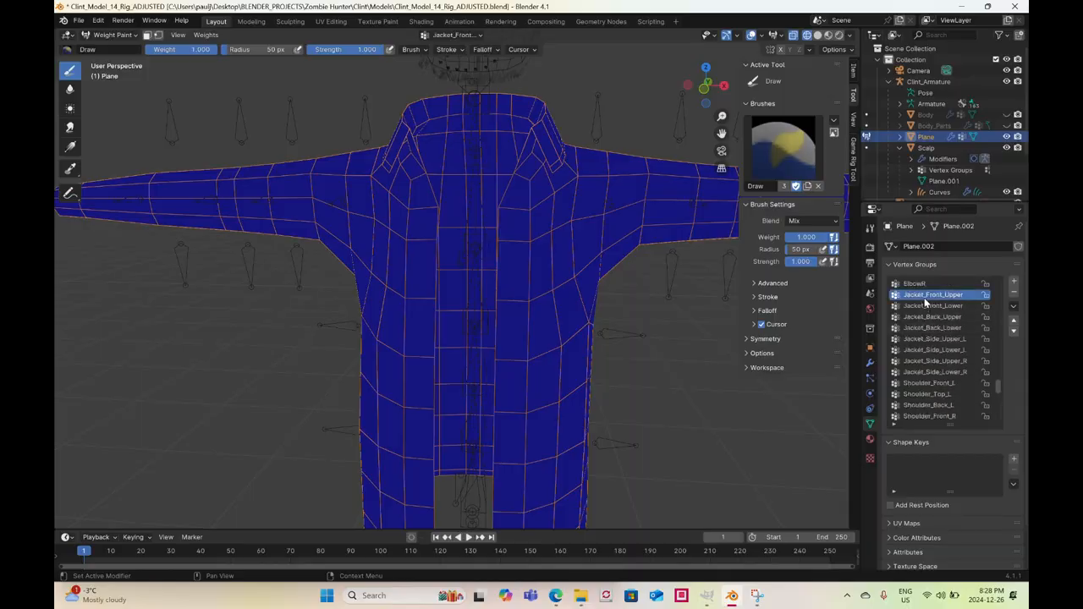
left_click_drag(556, 195, 555, 236)
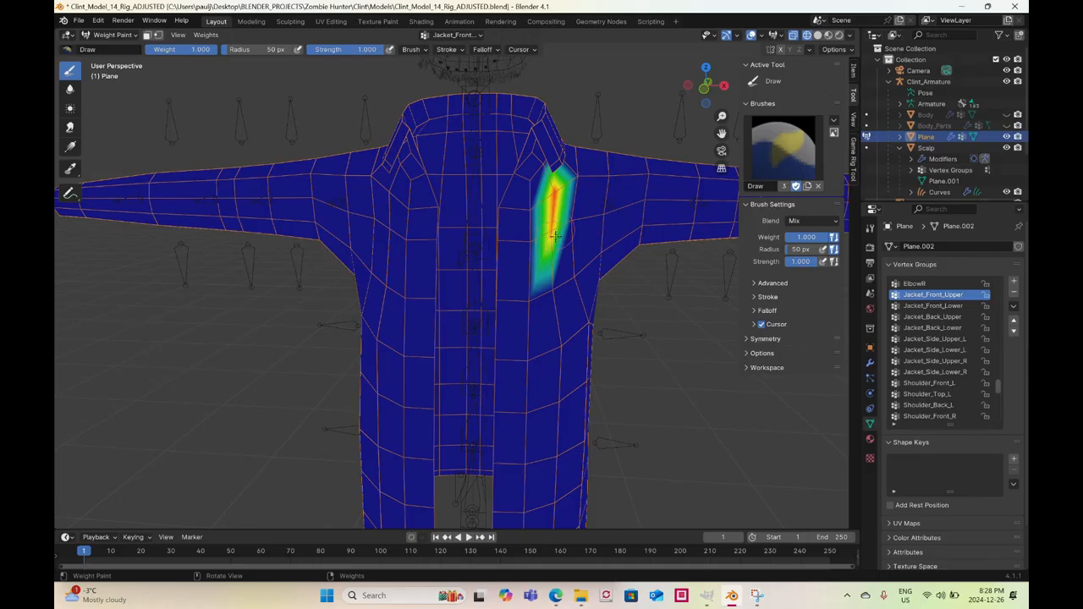
mouse_move(558, 286)
left_mouse_down()
mouse_move(537, 342)
mouse_move(523, 292)
mouse_move(530, 301)
left_mouse_up()
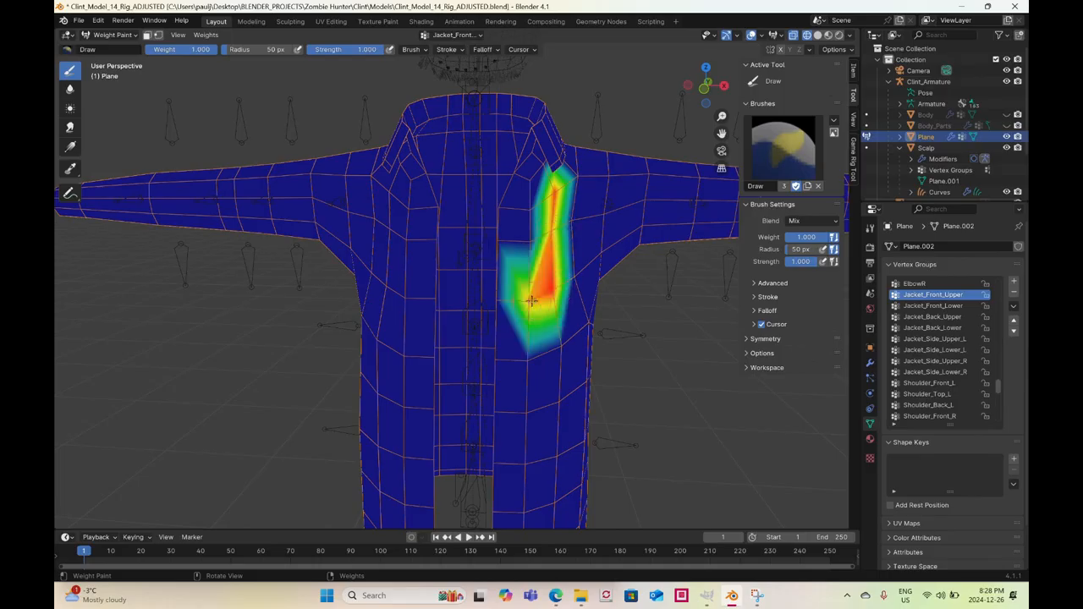
middle_click_drag(546, 303, 438, 297)
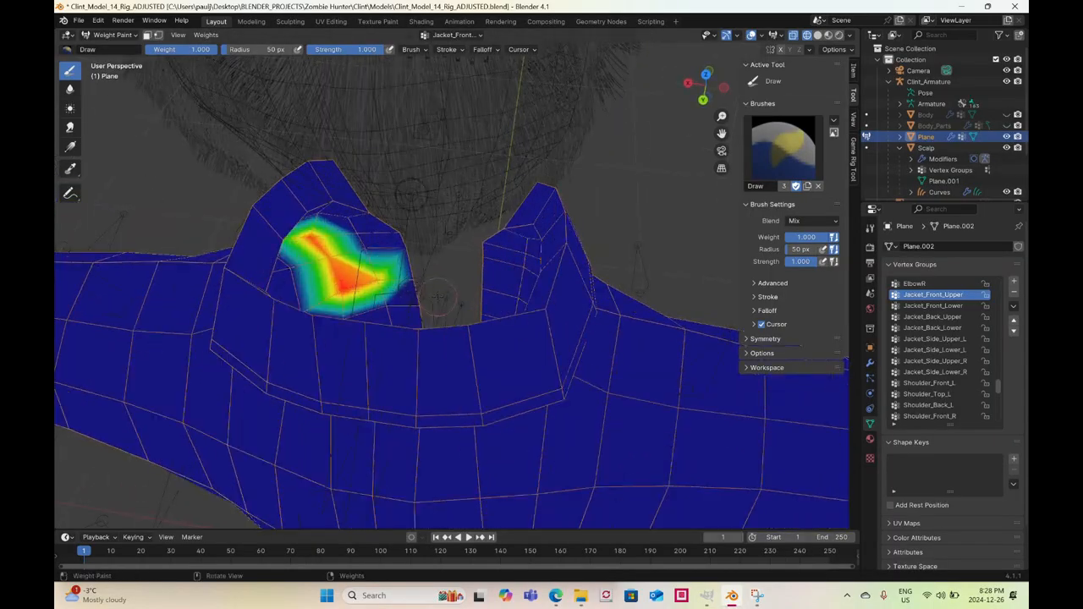
mouse_move(375, 273)
left_mouse_down()
mouse_move(411, 288)
mouse_move(385, 246)
mouse_move(408, 290)
left_mouse_up()
mouse_move(408, 245)
left_mouse_down()
mouse_move(382, 222)
mouse_move(325, 251)
left_mouse_up()
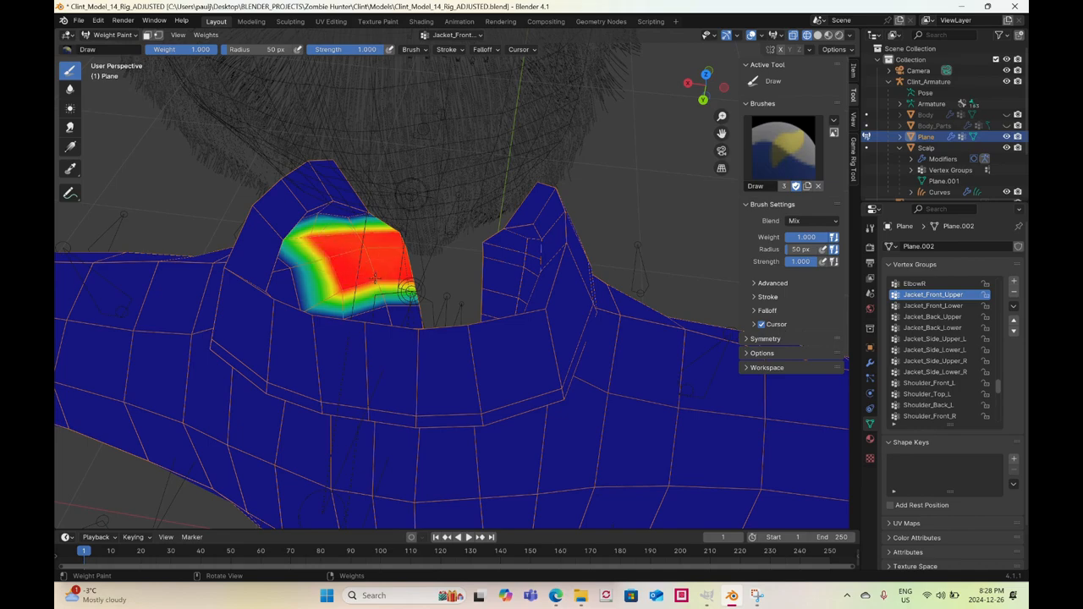
Paint the matching chest area of the right front panel at weight 1.000, filling it to the jacket opening
middle_click_drag(439, 295, 516, 292)
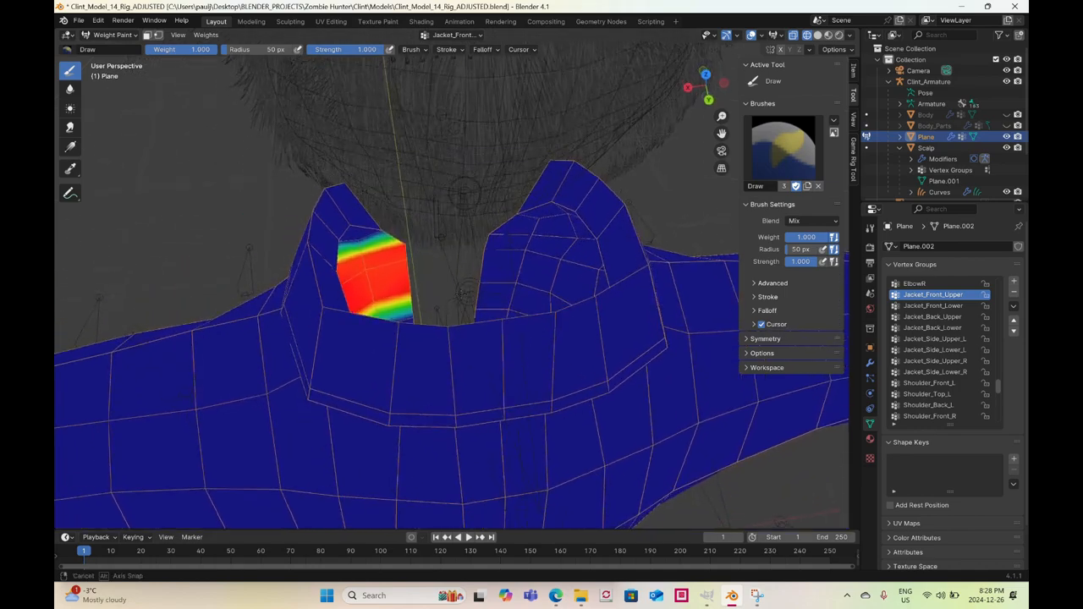
left_click_drag(560, 292, 480, 288)
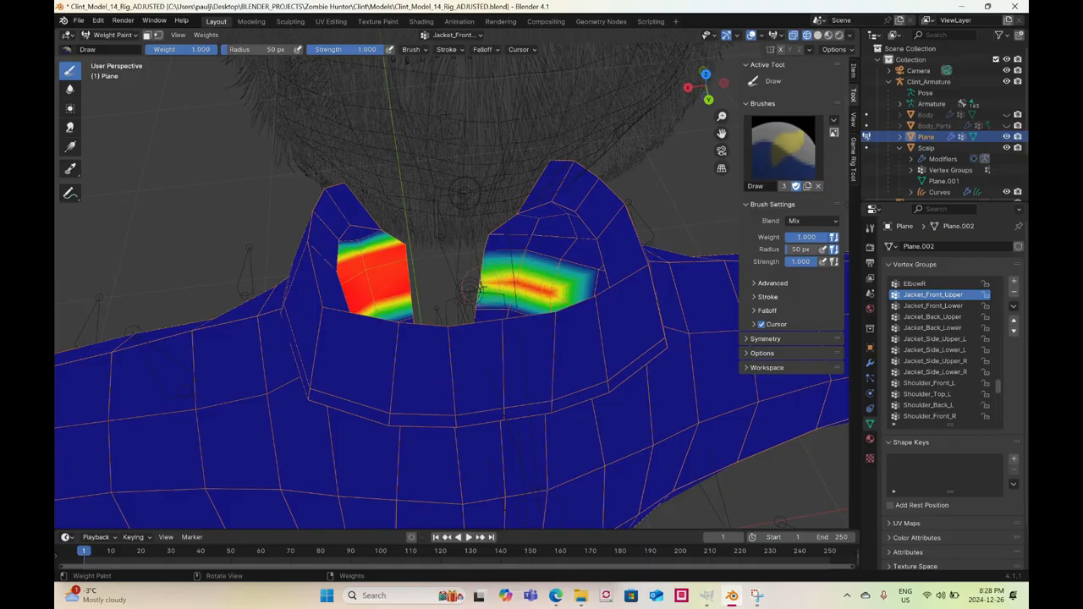
mouse_move(543, 274)
left_mouse_down()
mouse_move(572, 241)
mouse_move(506, 234)
left_mouse_up()
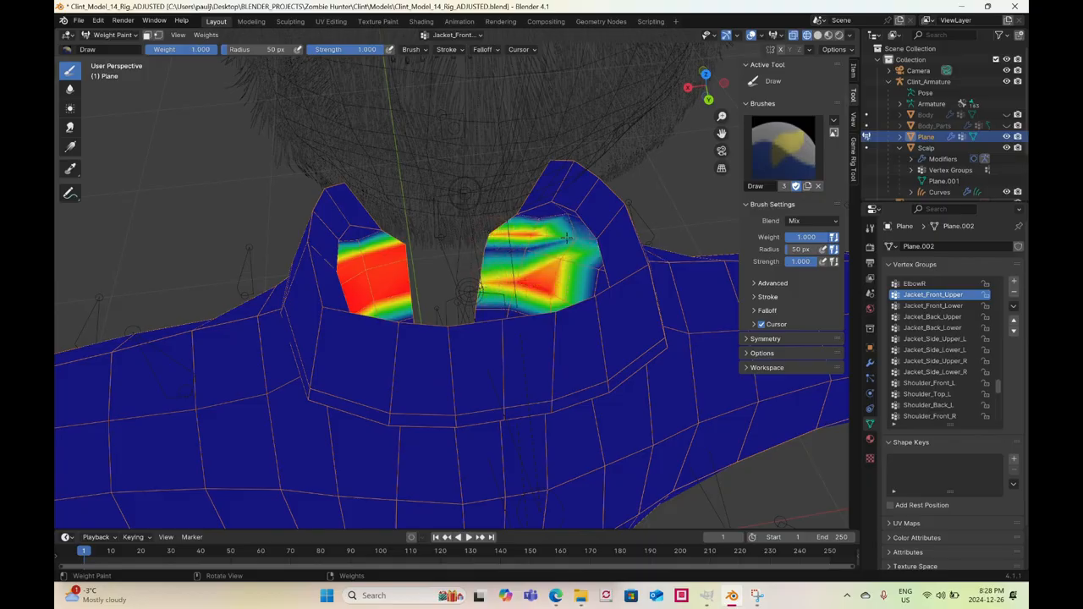
mouse_move(566, 238)
left_mouse_down()
mouse_move(584, 246)
mouse_move(558, 266)
mouse_move(480, 252)
mouse_move(492, 242)
mouse_move(486, 230)
mouse_move(467, 251)
left_mouse_up()
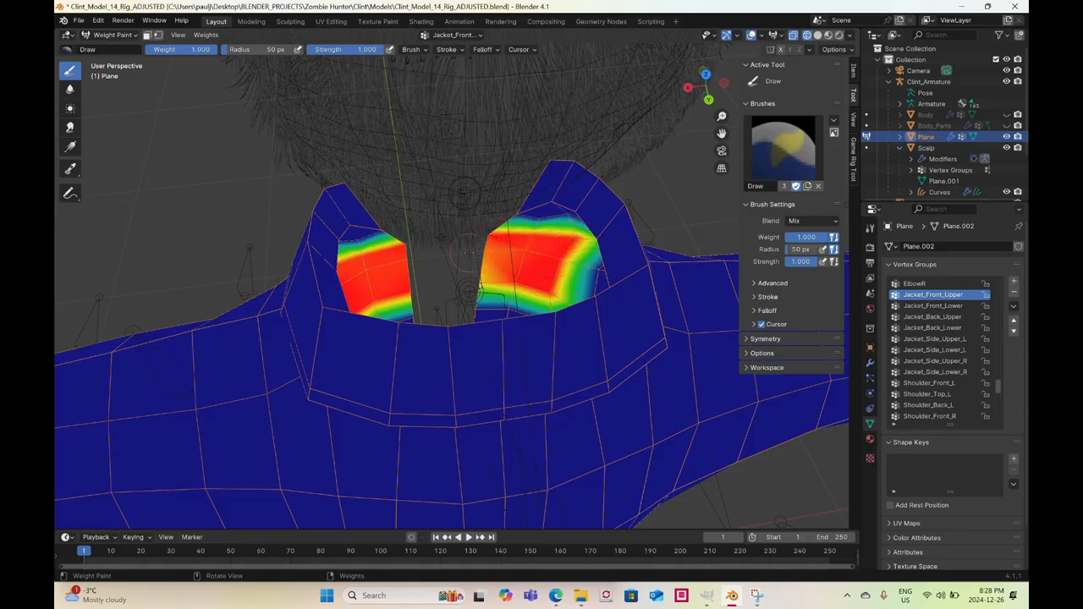
left_click_drag(483, 287, 493, 246)
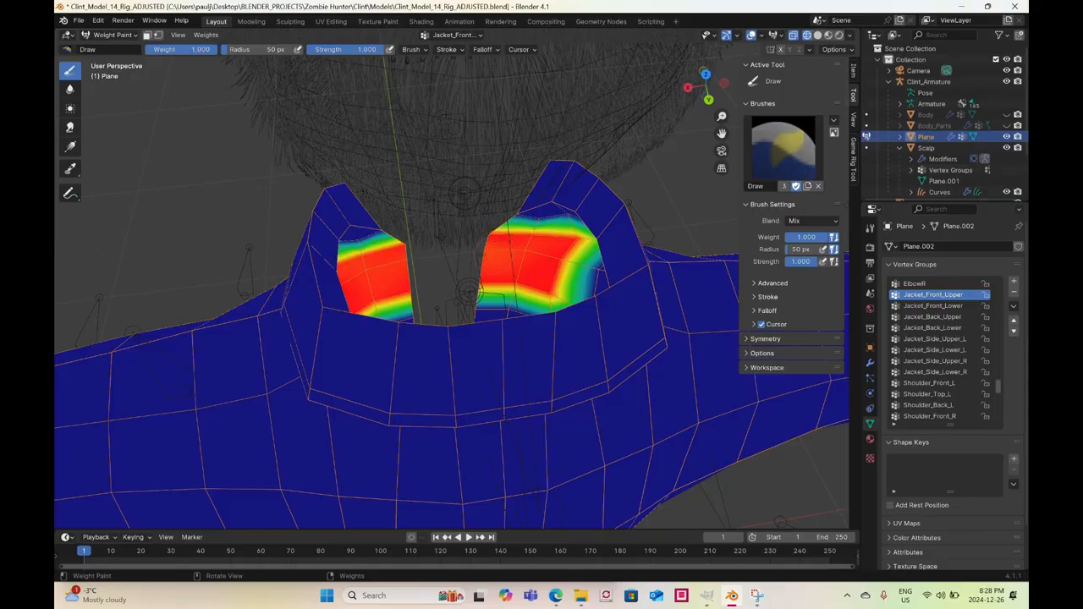
Activate the Jacket_Front_Lower vertex group and paint a weight 1.000 band below the chest across both front panels
middle_click_drag(511, 269, 386, 212)
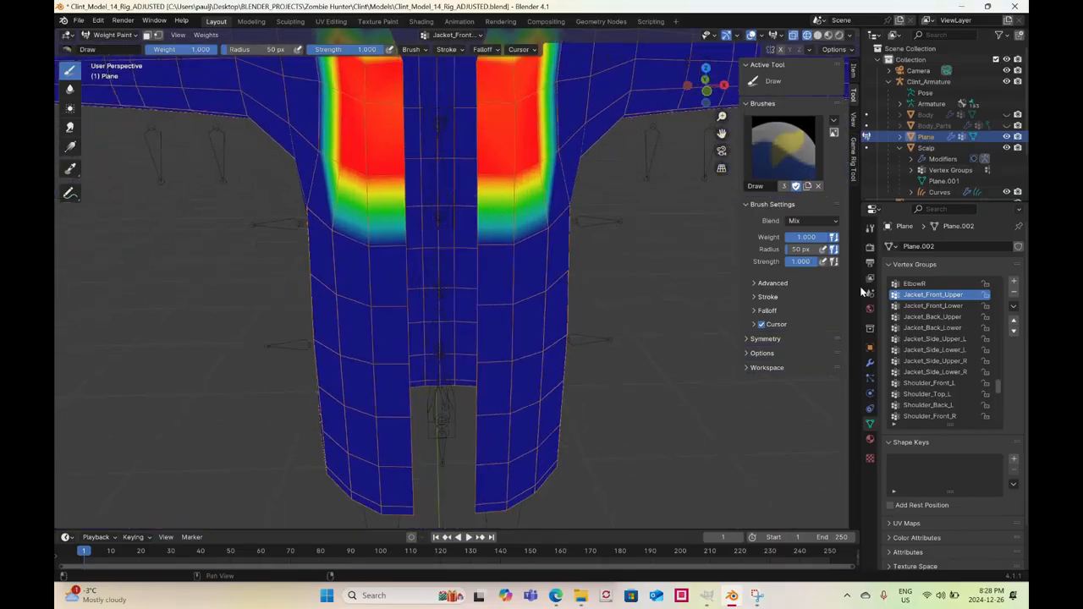
left_click(935, 306)
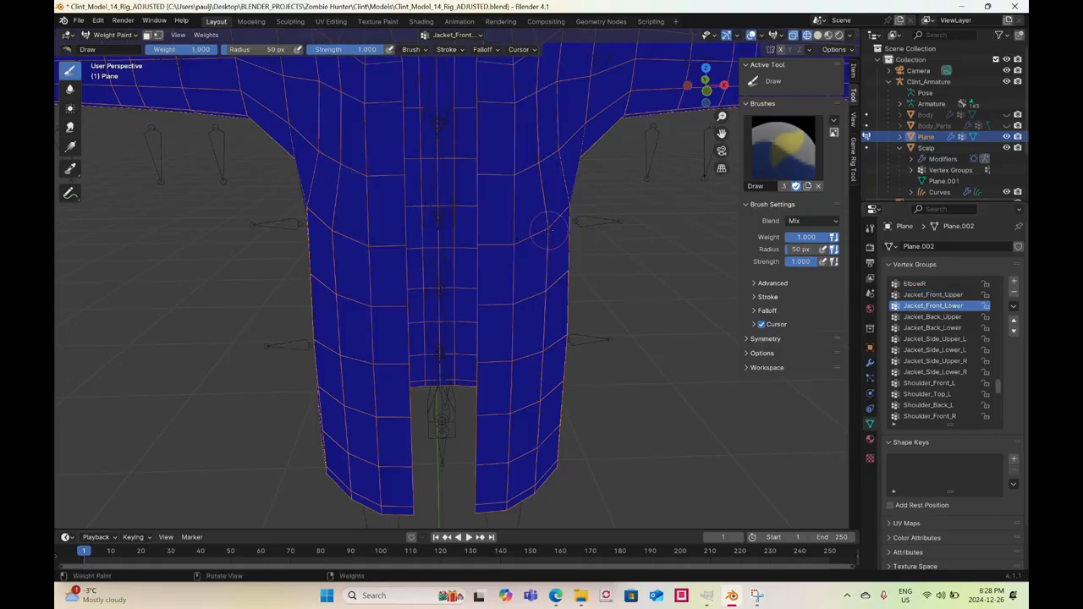
left_click_drag(549, 229, 489, 245)
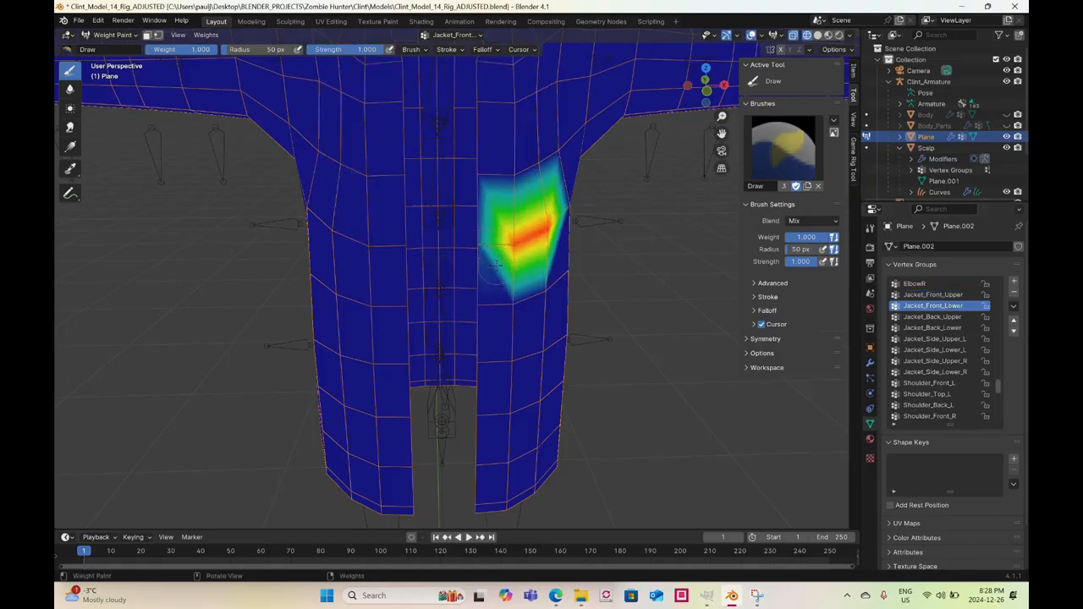
middle_click_drag(495, 265, 490, 245)
left_click(482, 246)
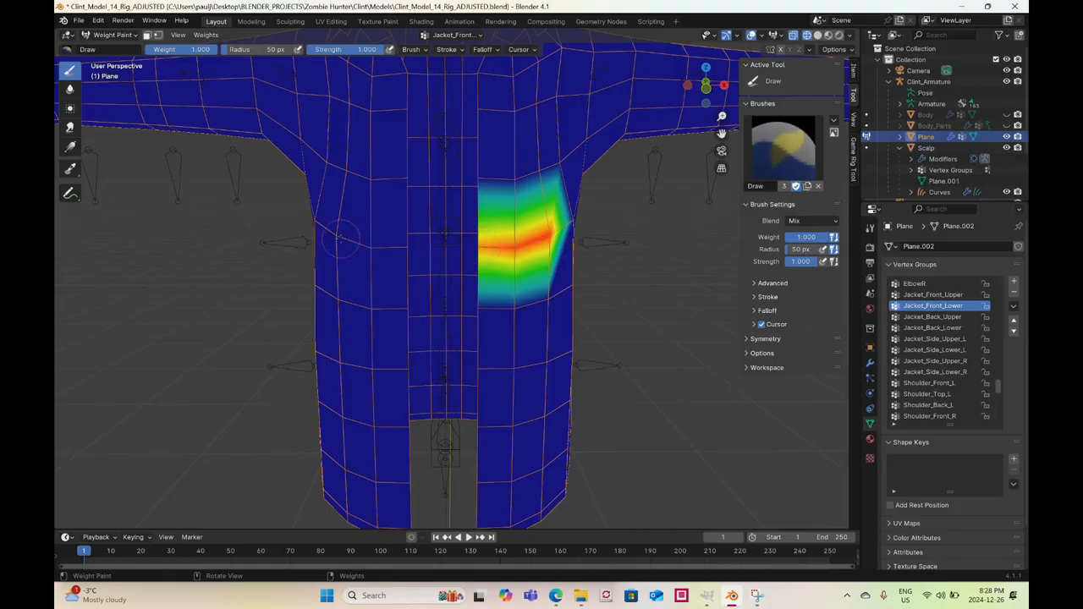
mouse_move(341, 238)
left_mouse_down()
mouse_move(404, 246)
mouse_move(359, 244)
mouse_move(343, 326)
mouse_move(346, 408)
left_mouse_up()
Paint weight 1.000 strips down the outer sides of both lower front panels to the hem
middle_click_drag(381, 379, 391, 278, "shift")
scroll(391, 278, "down", 1)
scroll(391, 278, "down", 2)
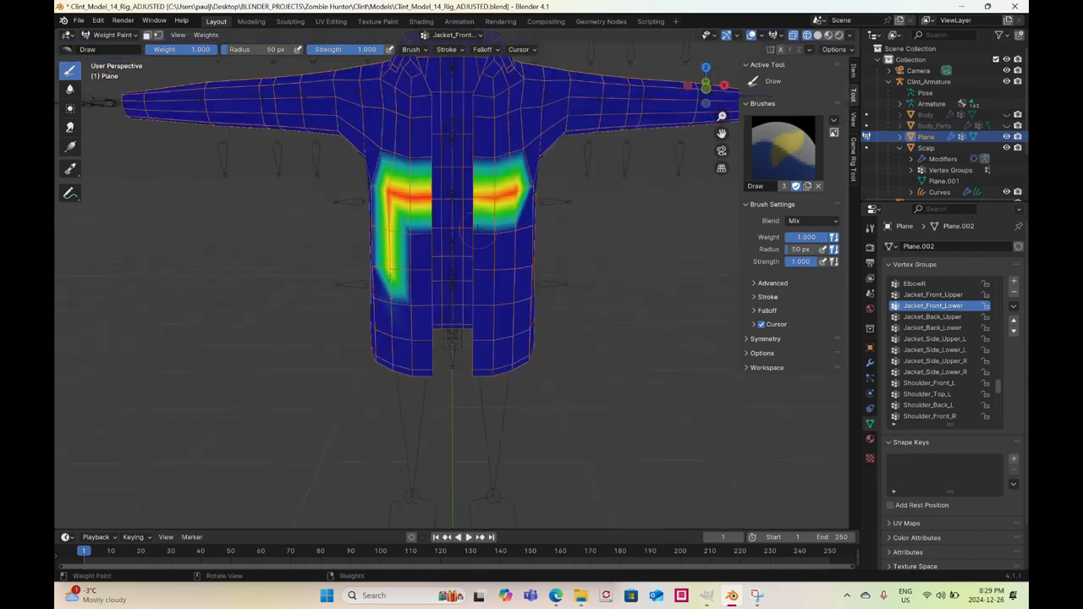
mouse_move(513, 224)
left_mouse_down()
mouse_move(508, 378)
mouse_move(515, 305)
left_mouse_up()
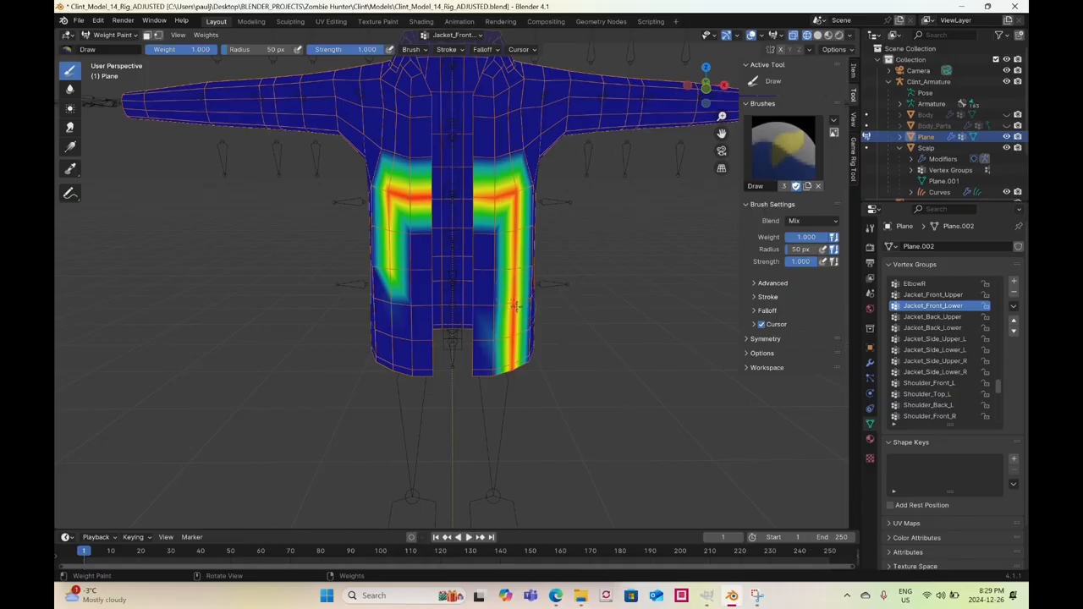
left_click_drag(391, 305, 391, 225)
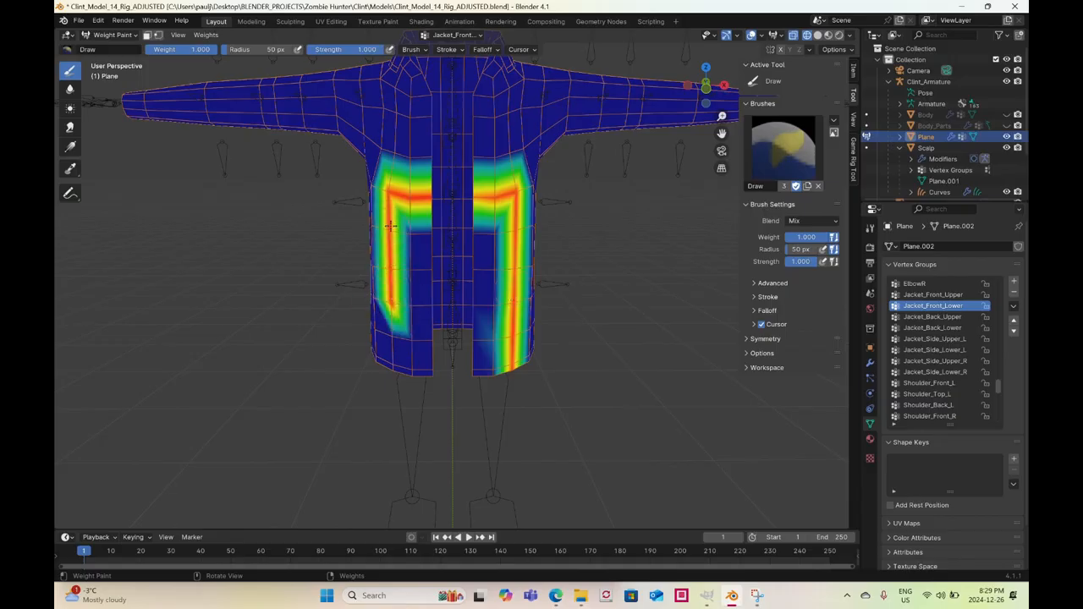
left_click_drag(395, 324, 393, 383)
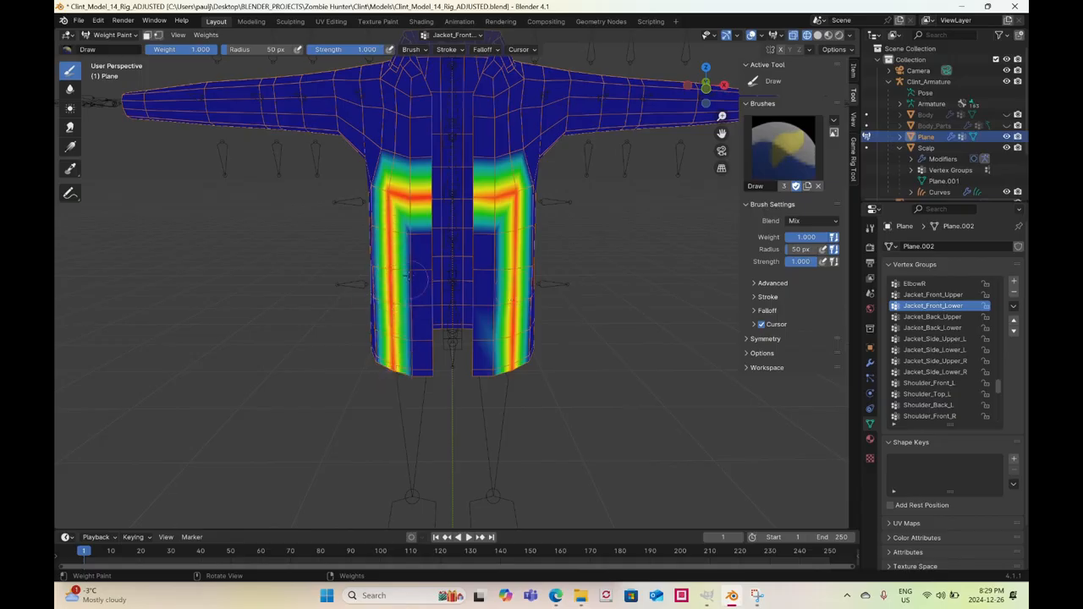
Fill the remaining inner areas of both lower front panels with weight 1.000, from the band to the hem and opening
middle_click_drag(409, 266, 402, 330)
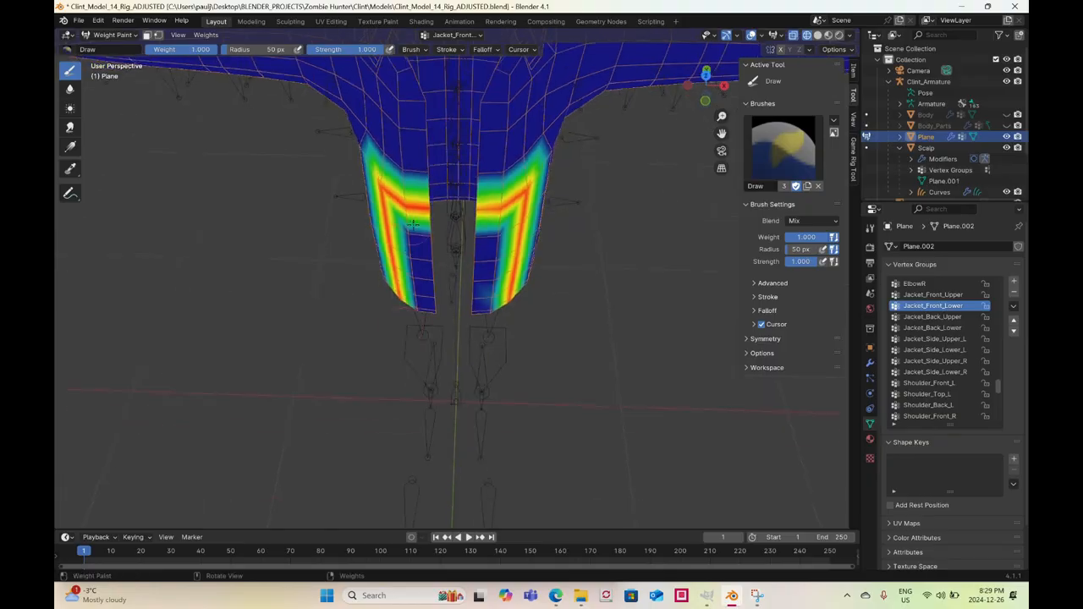
left_click_drag(403, 232, 507, 234)
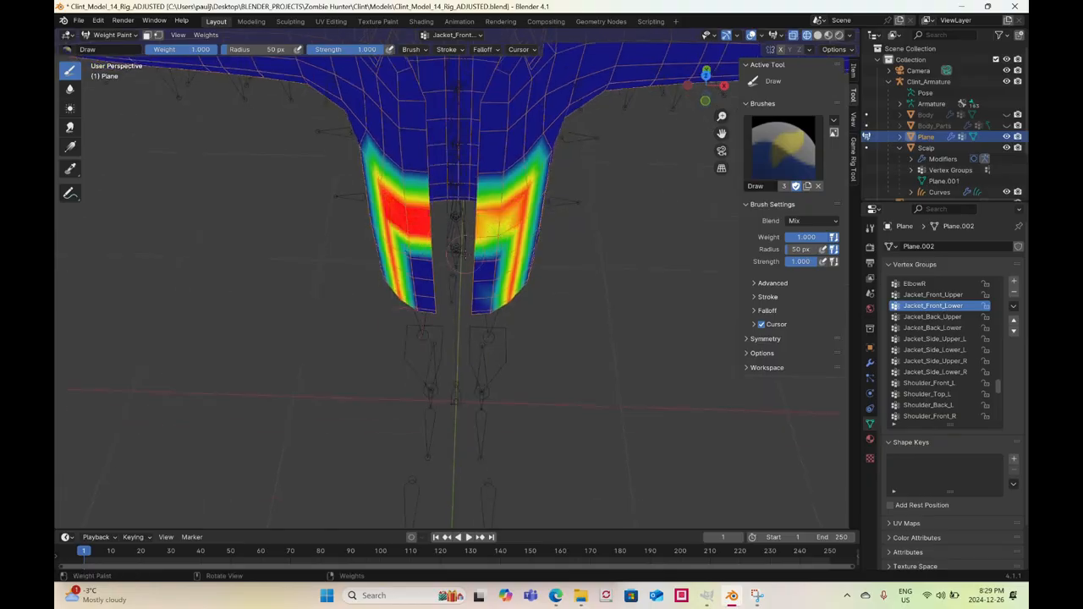
mouse_move(457, 258)
left_mouse_down()
mouse_move(414, 253)
mouse_move(414, 304)
mouse_move(444, 269)
mouse_move(440, 322)
left_mouse_up()
mouse_move(482, 271)
left_mouse_down()
mouse_move(493, 253)
mouse_move(493, 303)
mouse_move(499, 230)
mouse_move(470, 309)
mouse_move(480, 280)
mouse_move(475, 206)
left_mouse_up()
left_click_drag(496, 292, 496, 313)
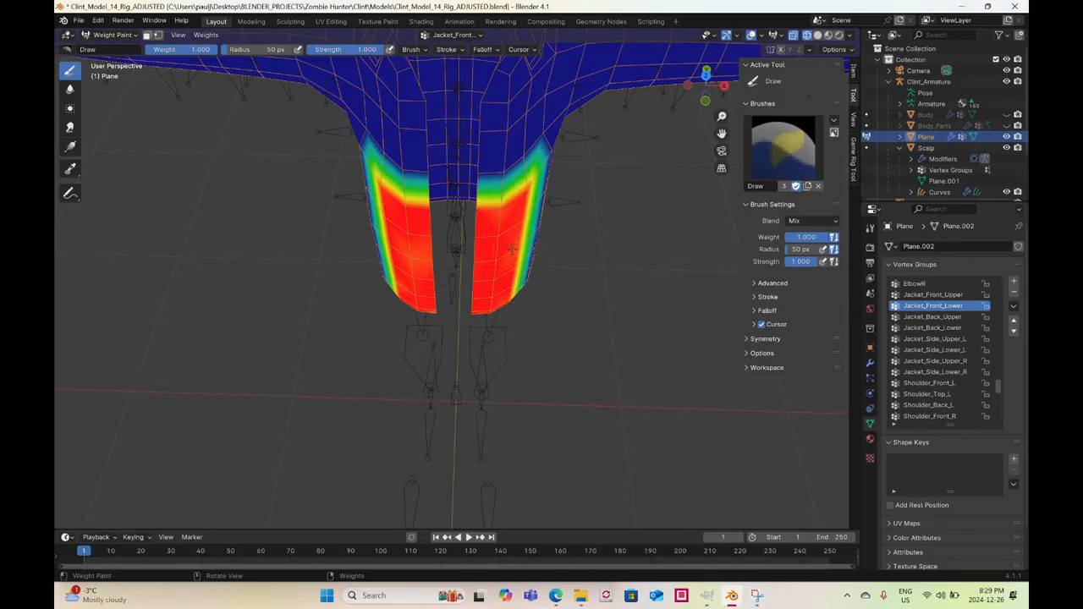
left_click_drag(401, 256, 413, 264)
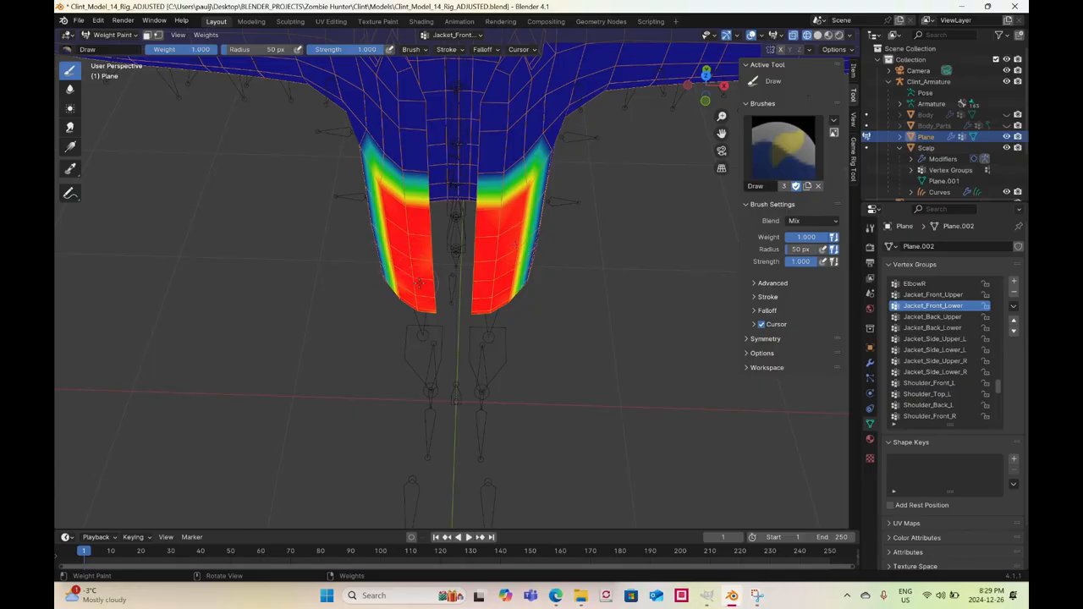
Activate the Jacket_Back_Upper vertex group and fill the jacket's upper back from the collar to below the shoulder blades at weight 1.000
mouse_move(488, 273)
middle_mouse_down()
mouse_move(503, 227)
mouse_move(508, 252)
middle_mouse_up()
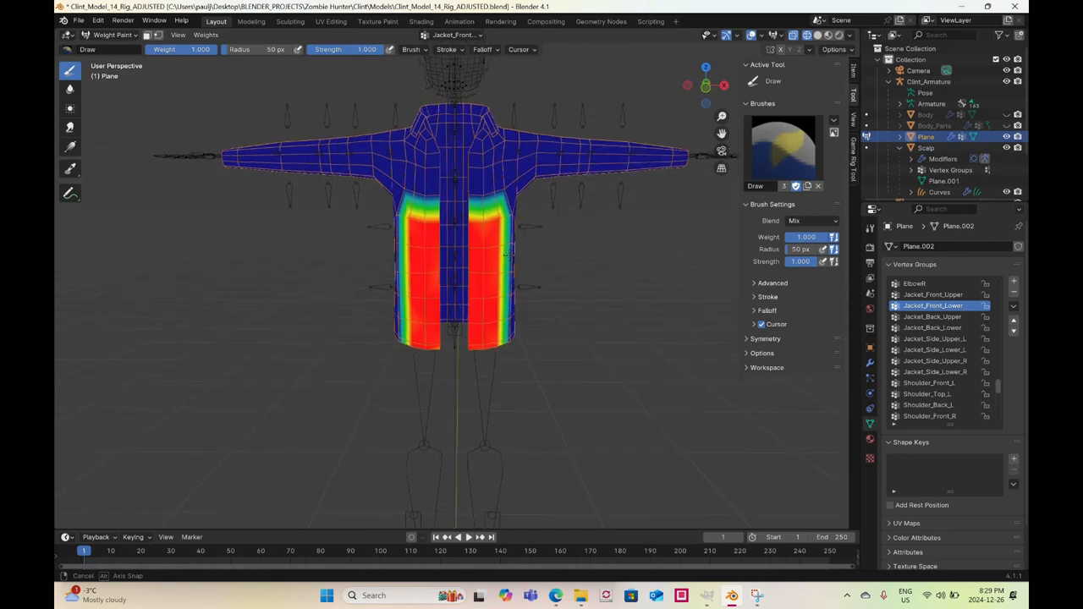
left_click(955, 317)
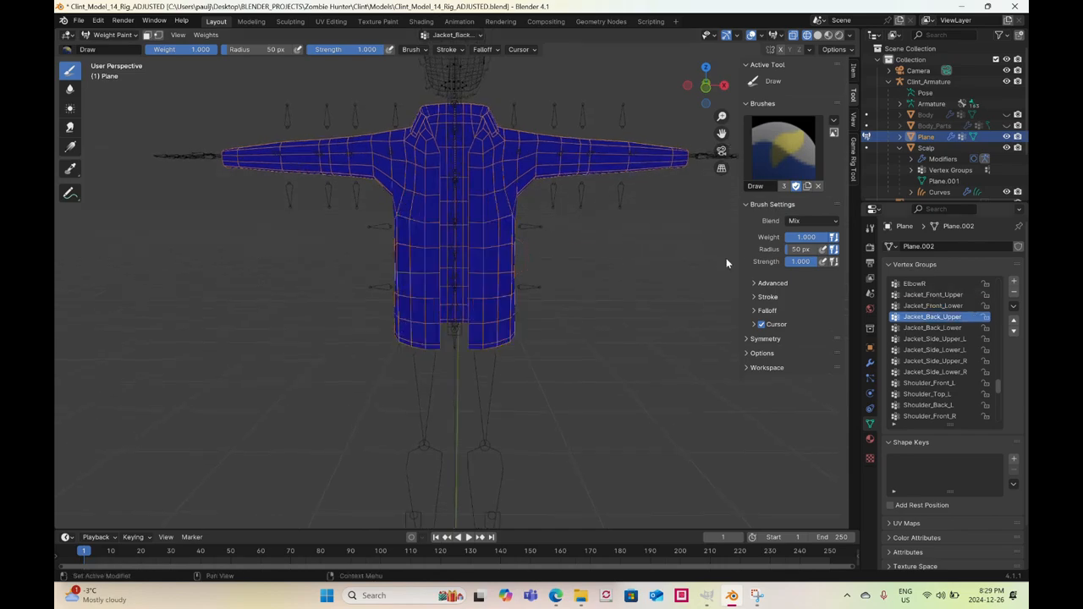
mouse_move(446, 204)
left_mouse_down()
mouse_move(447, 213)
mouse_move(448, 201)
left_mouse_up()
mouse_move(448, 201)
middle_mouse_down()
mouse_move(368, 242)
mouse_move(572, 228)
mouse_move(478, 203)
middle_mouse_up()
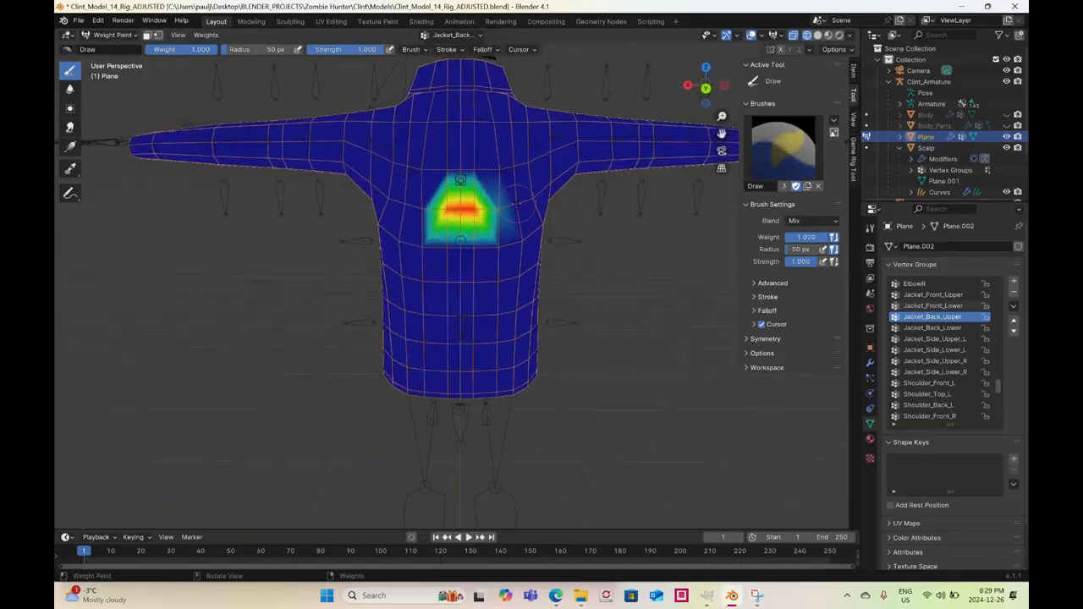
left_click_drag(518, 203, 405, 205)
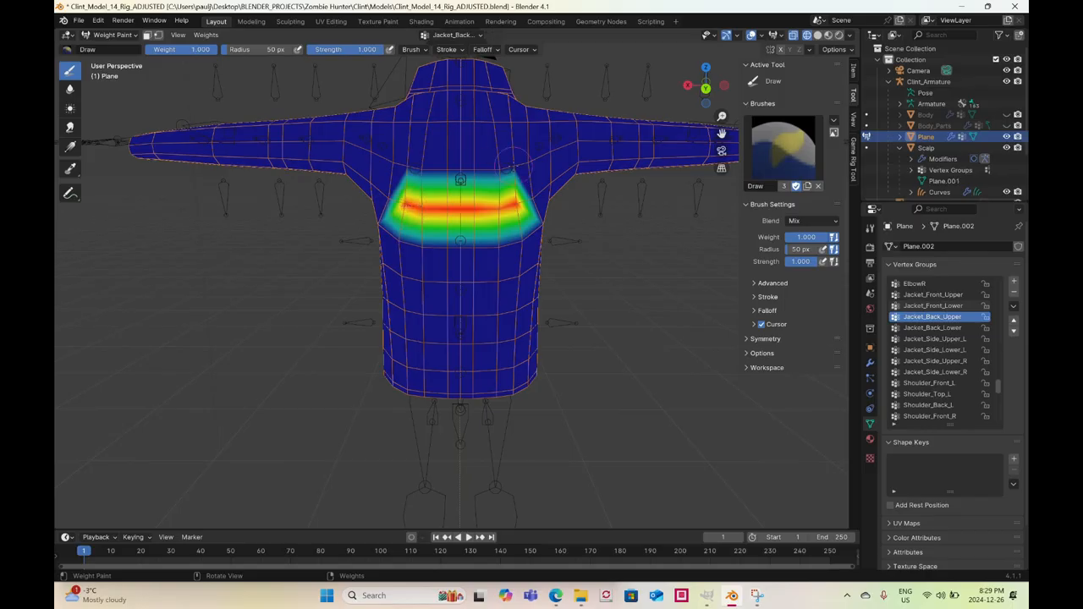
mouse_move(514, 158)
left_mouse_down()
mouse_move(503, 207)
mouse_move(506, 178)
mouse_move(406, 168)
left_mouse_up()
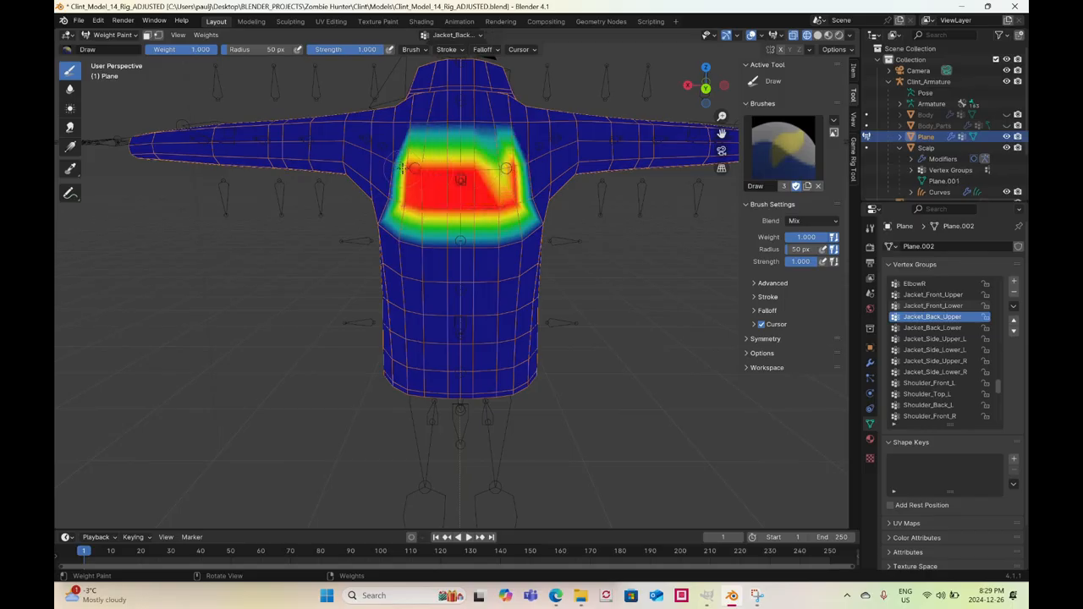
mouse_move(486, 167)
left_mouse_down()
mouse_move(502, 163)
mouse_move(513, 108)
mouse_move(473, 103)
mouse_move(413, 118)
mouse_move(444, 124)
mouse_move(500, 169)
left_mouse_up()
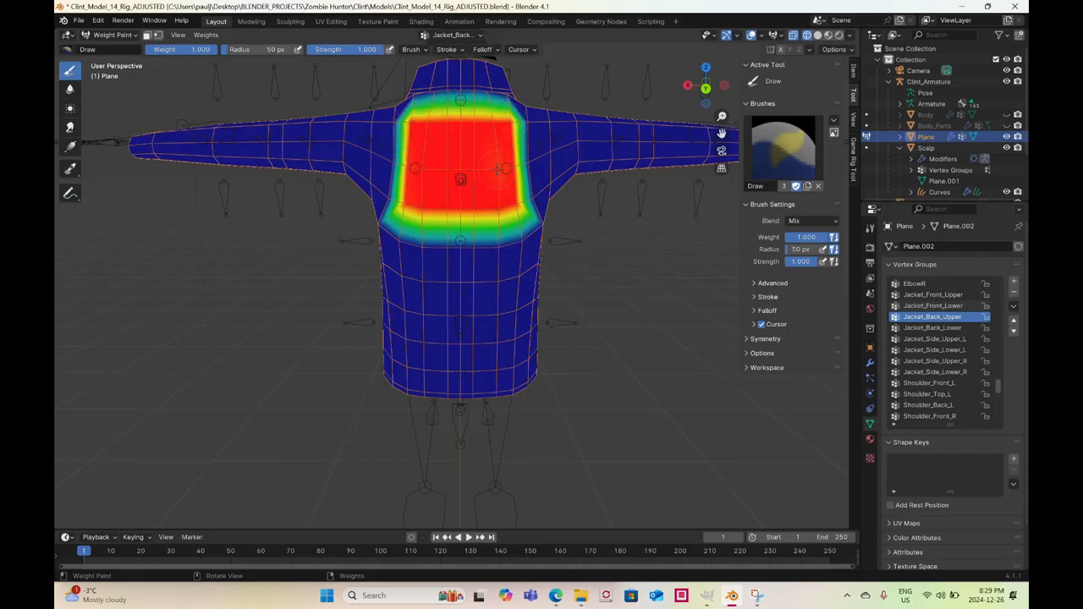
Activate the Jacket_Back_Lower vertex group and fill the jacket's lower back down to the hem at weight 1.000
left_click(942, 329)
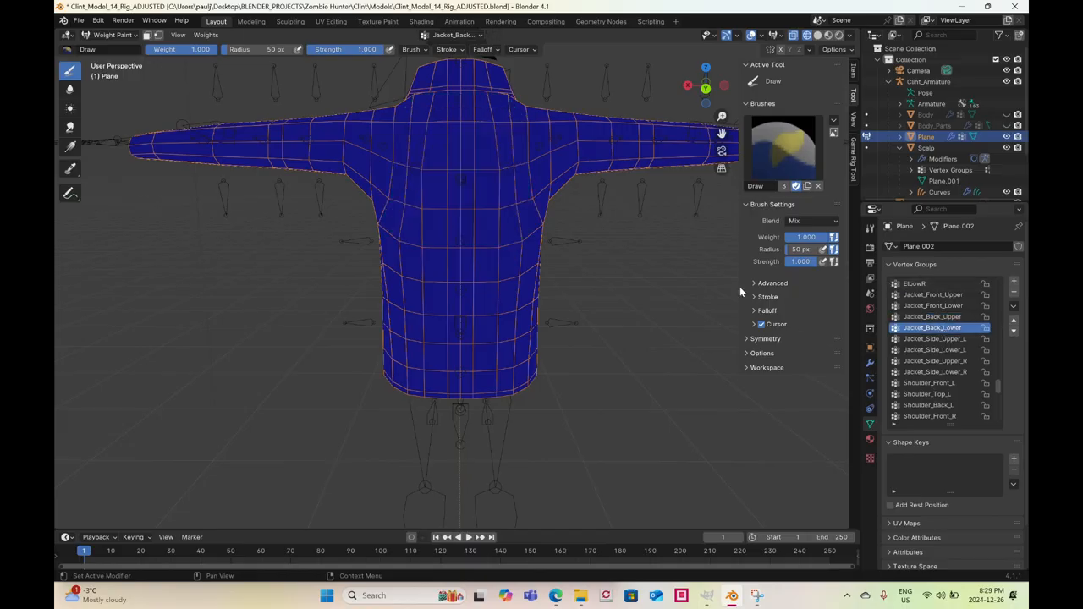
left_click(924, 318)
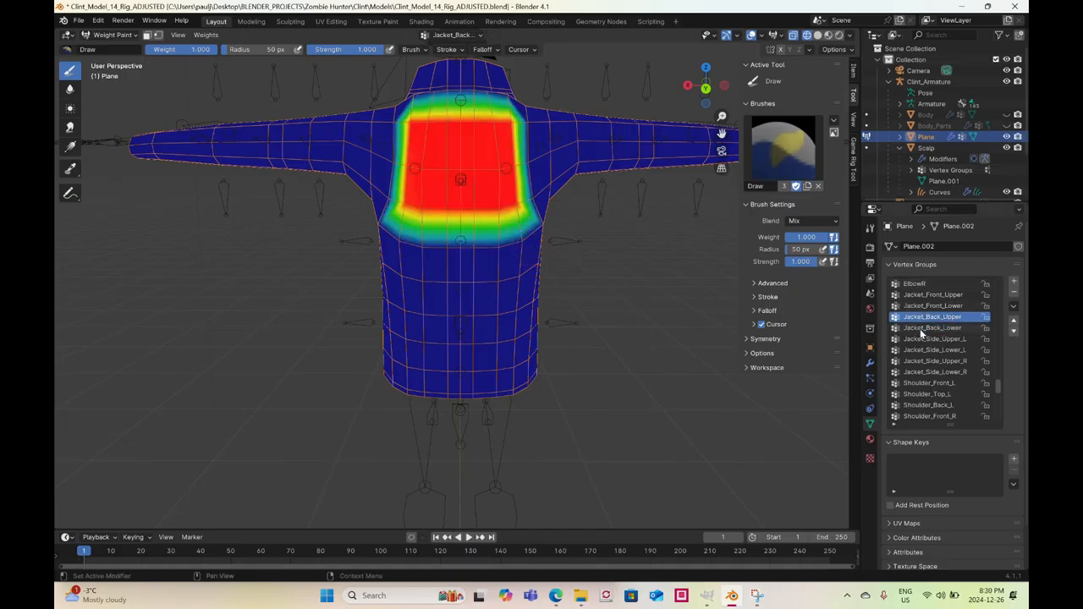
left_click(930, 328)
mouse_move(525, 239)
left_mouse_down()
mouse_move(395, 245)
mouse_move(407, 390)
left_mouse_up()
mouse_move(519, 269)
left_mouse_down()
mouse_move(516, 388)
mouse_move(465, 407)
mouse_move(414, 389)
mouse_move(483, 388)
mouse_move(495, 365)
mouse_move(421, 373)
mouse_move(438, 347)
mouse_move(495, 347)
mouse_move(499, 305)
mouse_move(427, 313)
mouse_move(515, 342)
mouse_move(444, 355)
mouse_move(426, 390)
mouse_move(508, 288)
mouse_move(427, 284)
mouse_move(486, 281)
left_mouse_up()
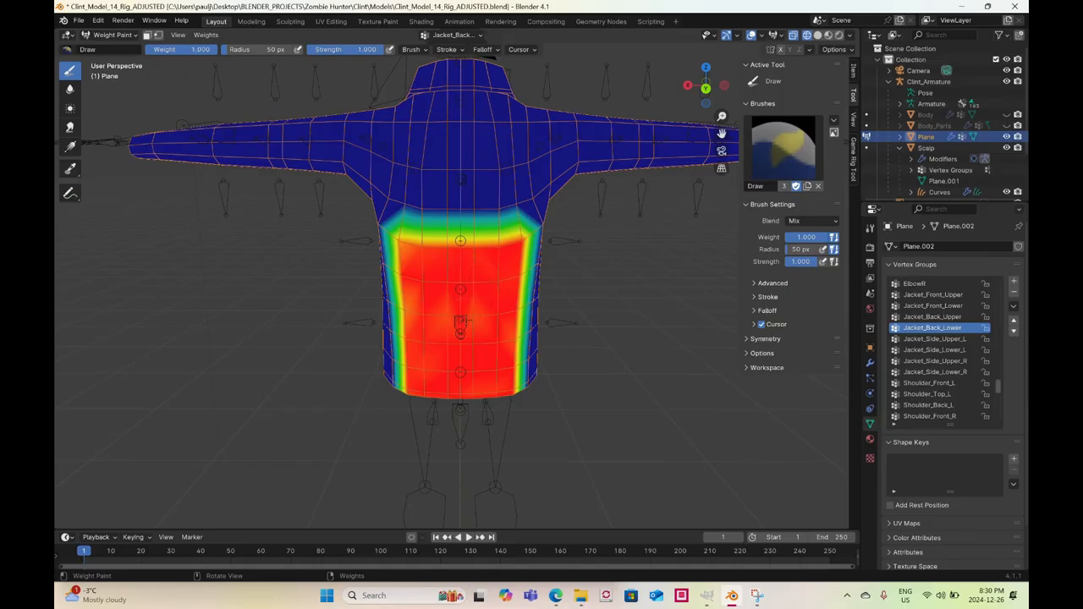
mouse_move(466, 320)
left_mouse_down()
mouse_move(409, 304)
mouse_move(400, 241)
left_mouse_up()
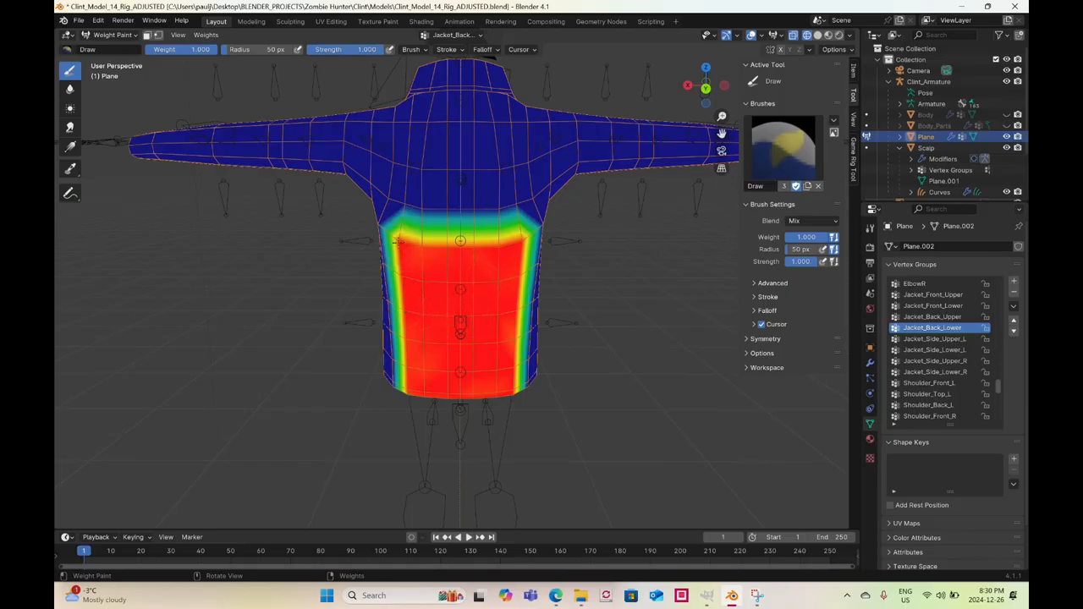
Activate the Jacket_Side_Upper_L vertex group and fill the jacket's upper left side below the armpit at weight 1.000
left_click(939, 340)
middle_click_drag(461, 271, 558, 258)
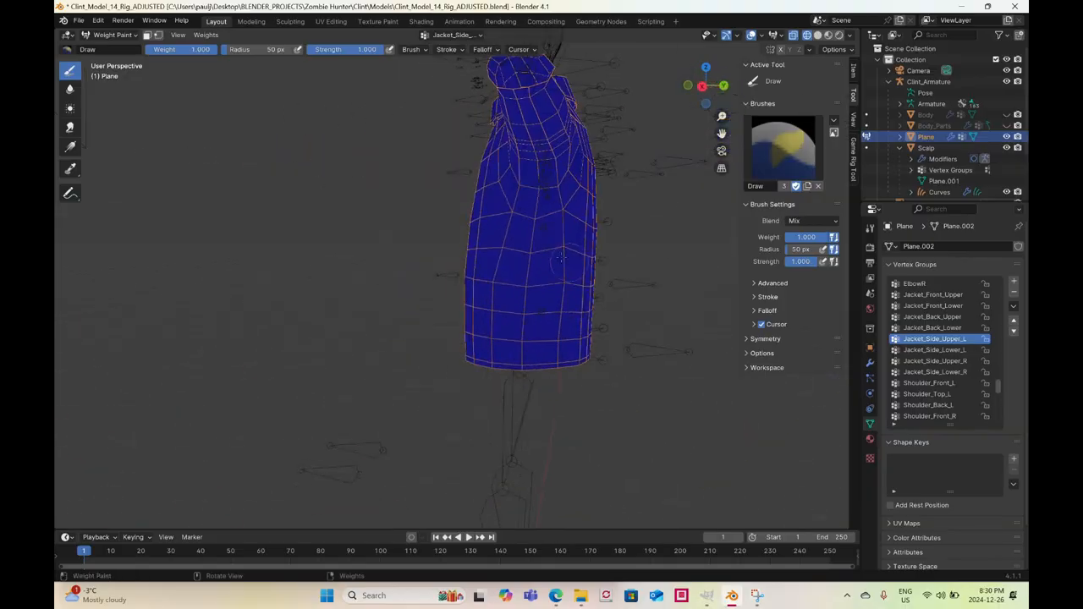
mouse_move(564, 213)
left_mouse_down()
mouse_move(499, 218)
mouse_move(522, 219)
left_mouse_up()
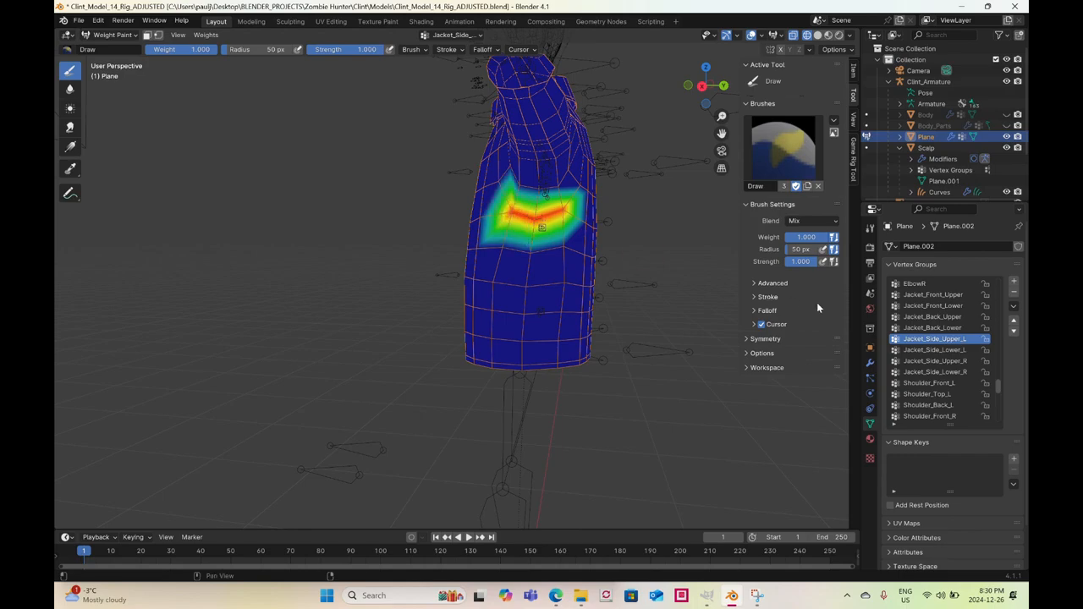
left_click(932, 349)
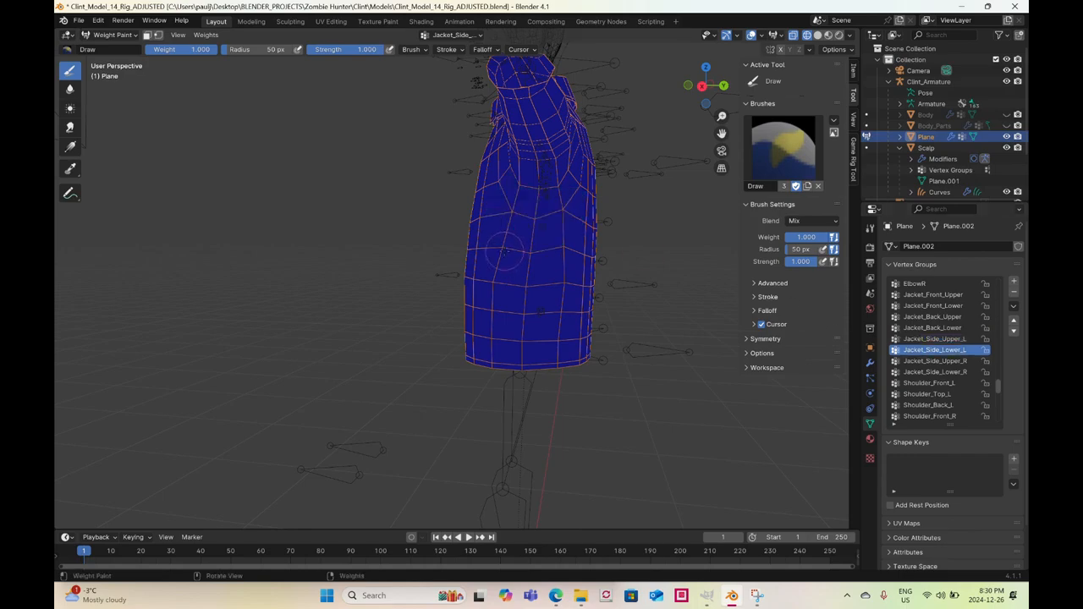
left_click(932, 339)
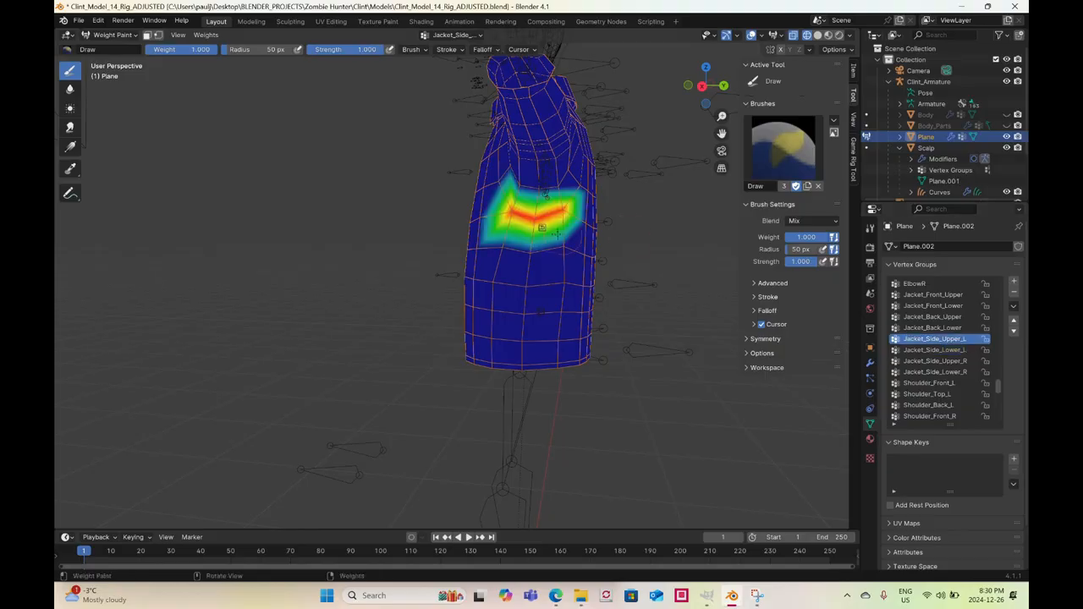
mouse_move(577, 255)
left_mouse_down()
mouse_move(550, 233)
mouse_move(498, 247)
left_mouse_up()
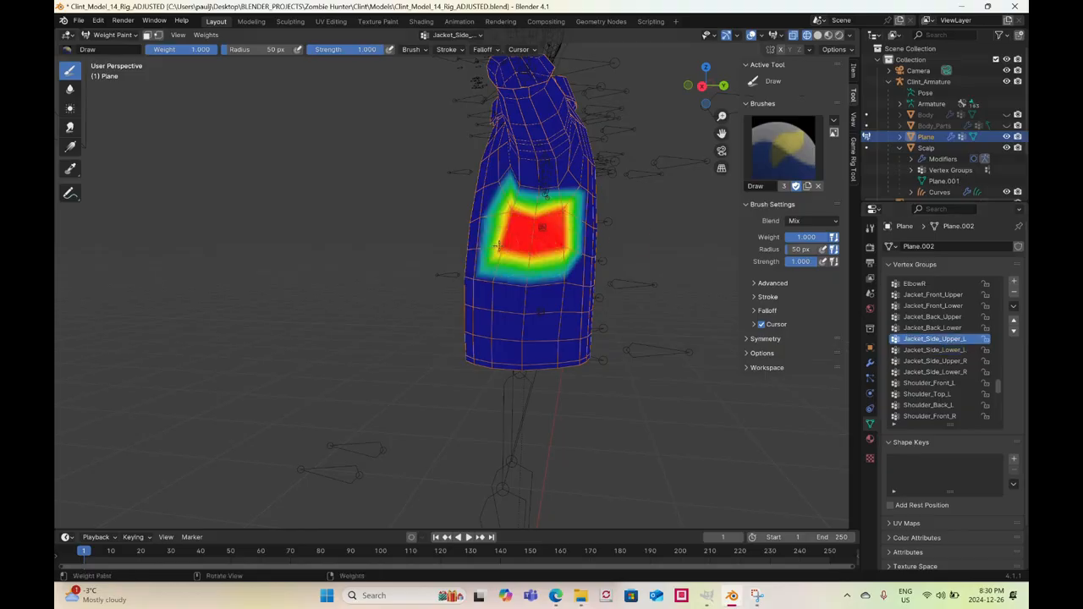
Activate the Jacket_Side_Lower_L vertex group and fill the jacket's lower left side down to the hem at weight 1.000
left_click(954, 349)
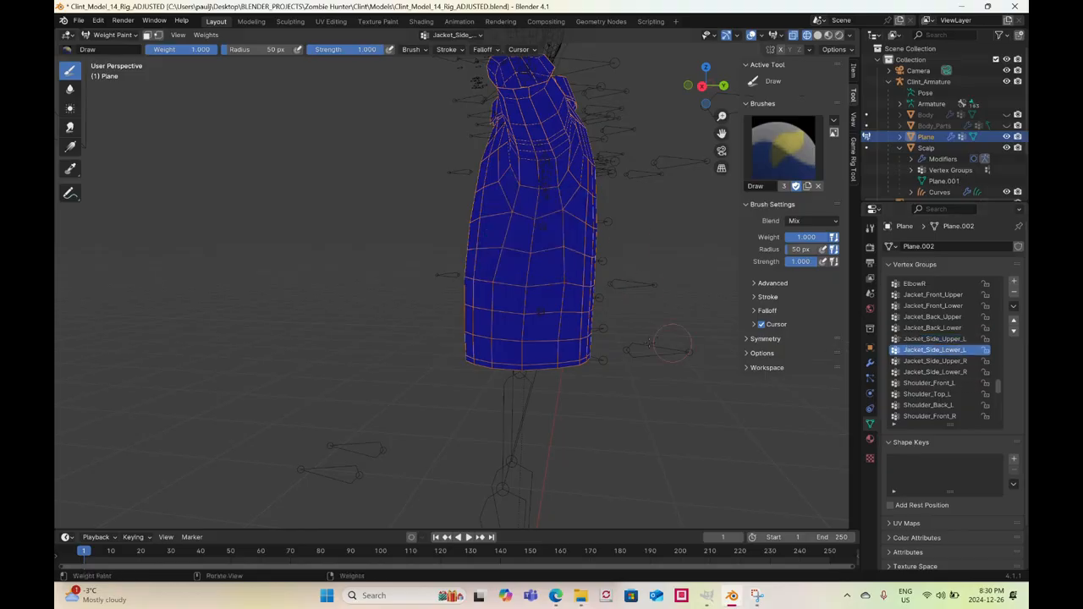
mouse_move(494, 278)
left_mouse_down()
mouse_move(563, 281)
mouse_move(541, 370)
mouse_move(501, 296)
mouse_move(528, 334)
mouse_move(518, 372)
mouse_move(560, 318)
mouse_move(556, 289)
left_mouse_up()
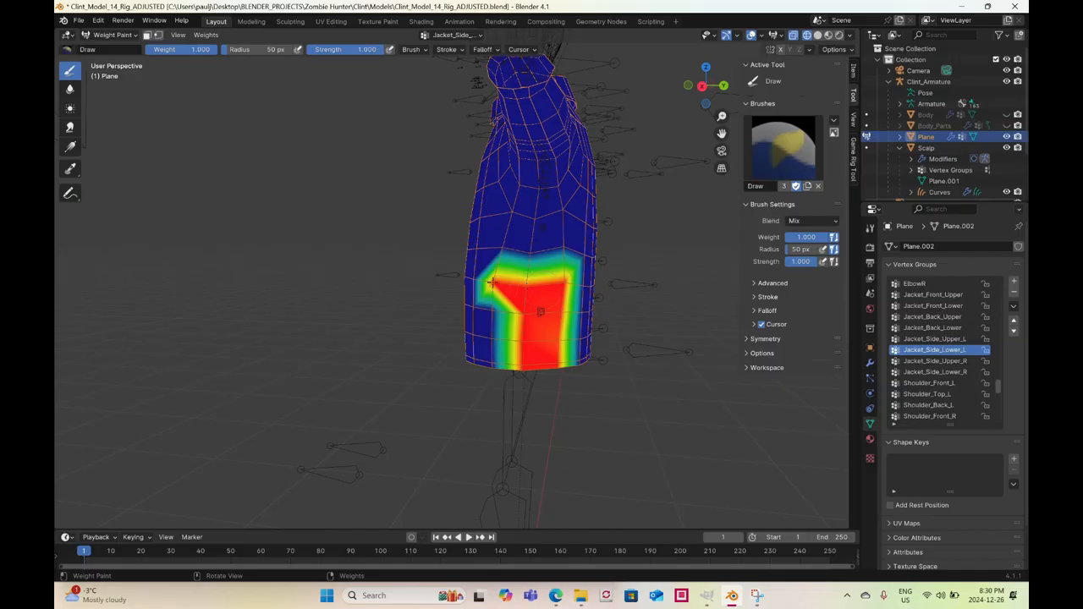
left_click_drag(492, 282, 489, 375)
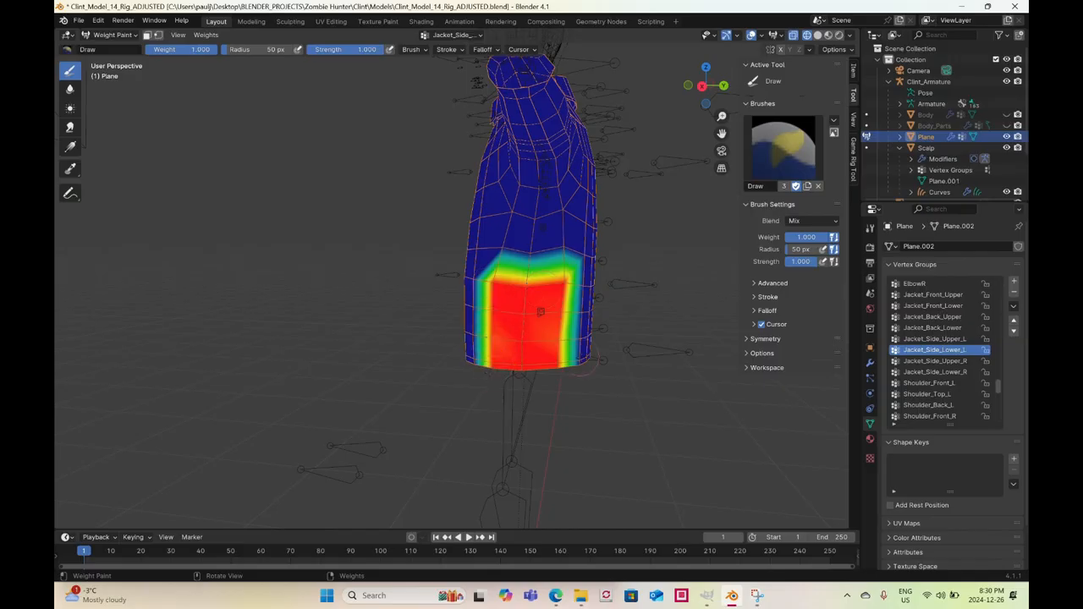
middle_click_drag(580, 357, 363, 358)
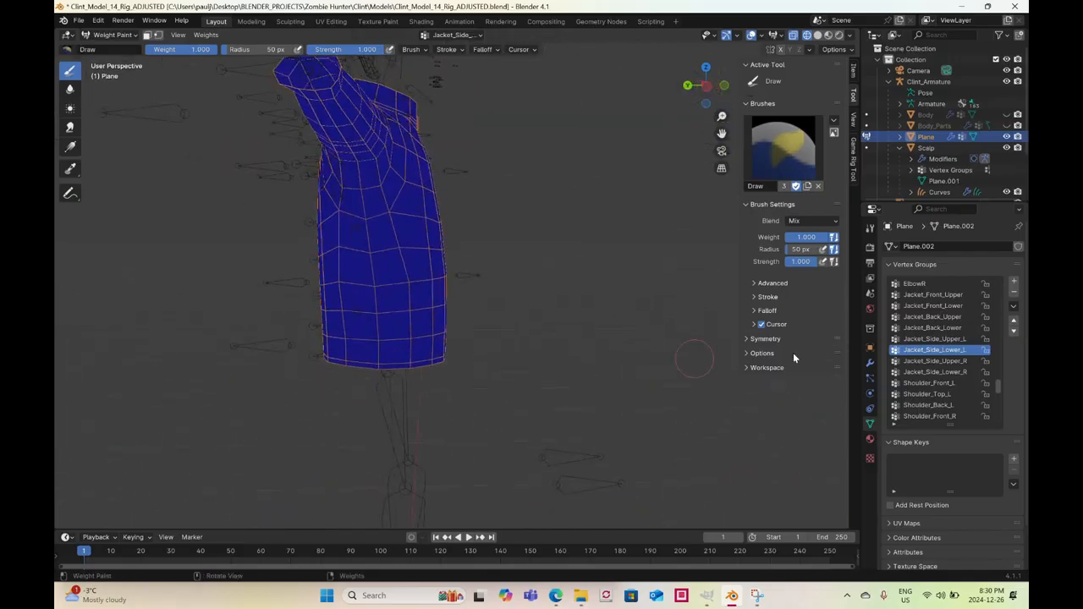
left_click(931, 362)
mouse_move(337, 216)
left_mouse_down()
mouse_move(389, 207)
mouse_move(407, 279)
mouse_move(362, 286)
mouse_move(343, 241)
mouse_move(362, 256)
mouse_move(337, 266)
mouse_move(343, 207)
mouse_move(372, 222)
mouse_move(372, 288)
mouse_move(339, 283)
left_mouse_up()
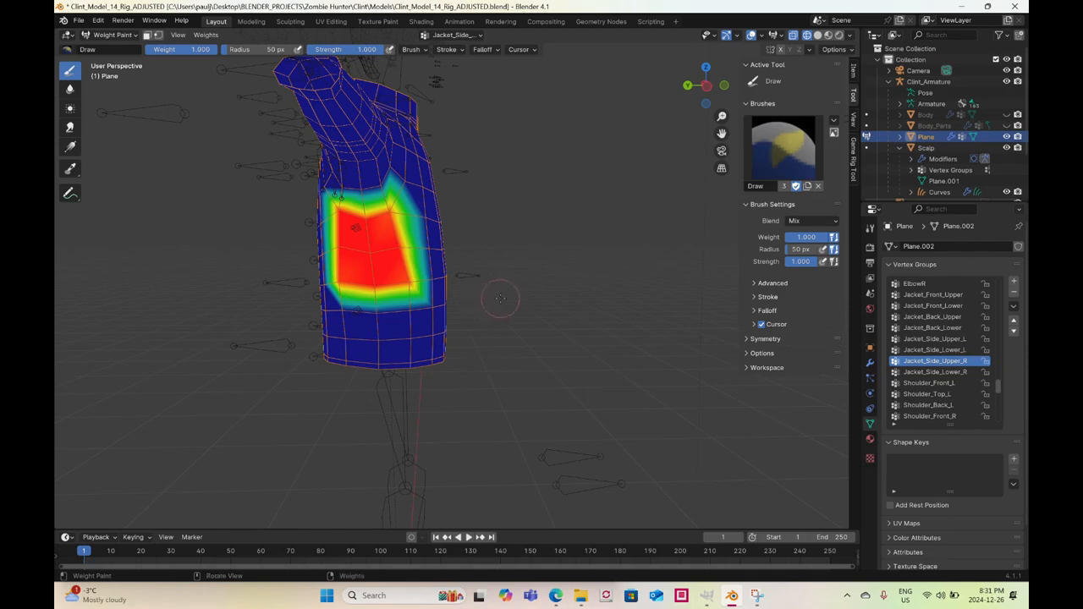
middle_click_drag(500, 298, 518, 303)
key("ctrl+z")
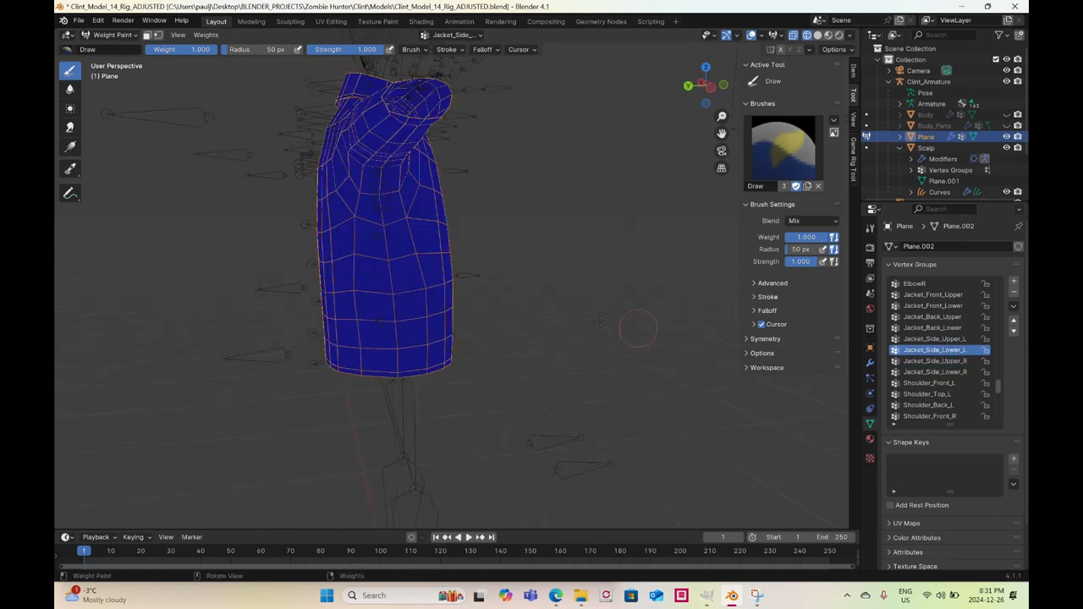
Activate the Jacket_Side_Upper_R vertex group and fill the jacket's upper right side below the armpit at weight 1.000
left_click(940, 361)
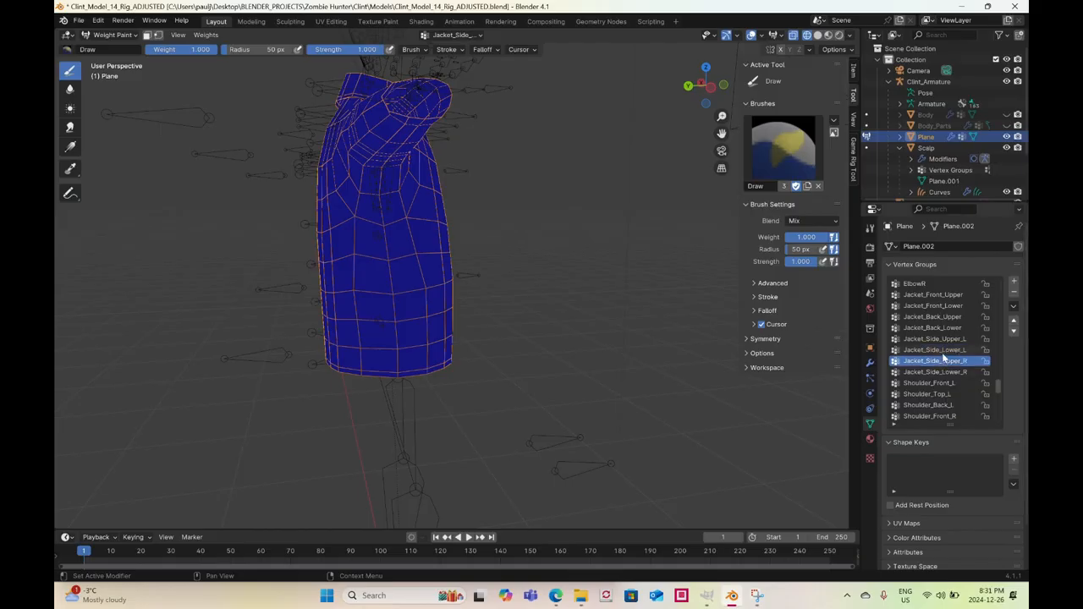
left_click(942, 351)
middle_click_drag(503, 316, 372, 323)
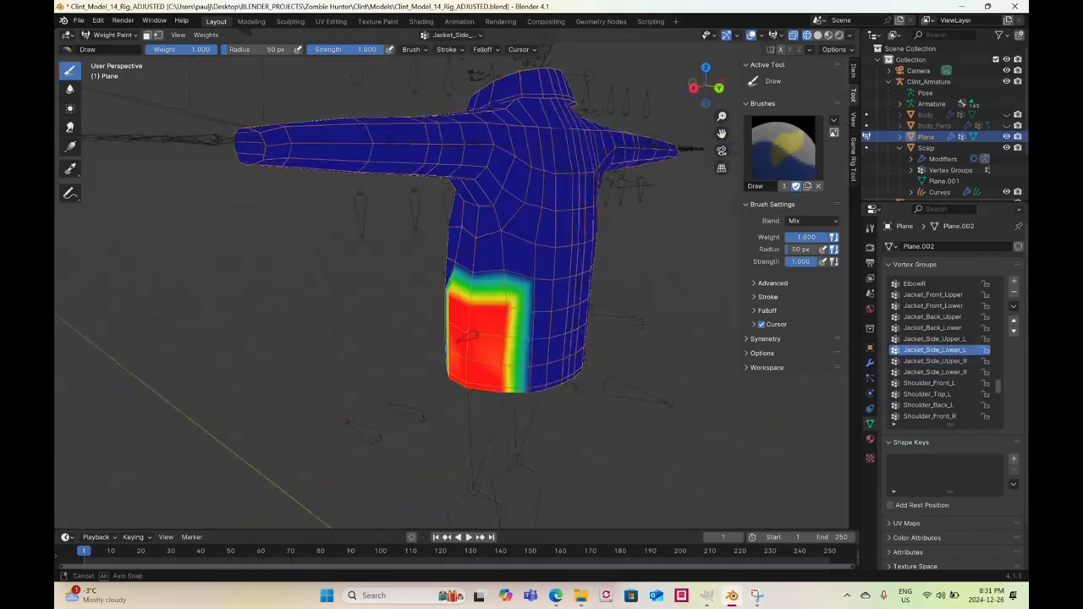
left_click(939, 339)
left_click(963, 360)
middle_click_drag(474, 321, 397, 323)
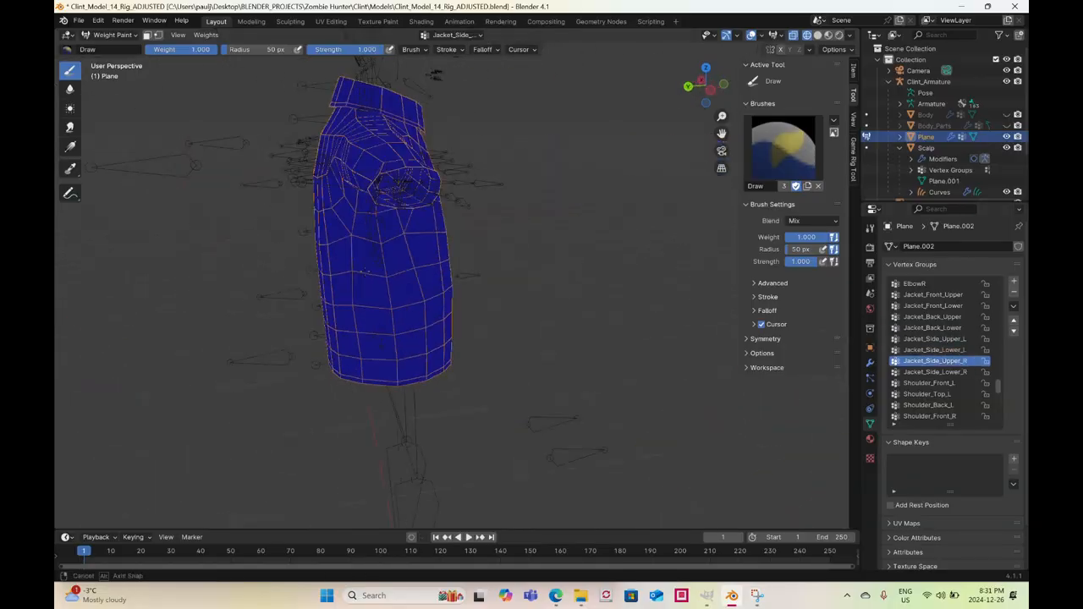
middle_click_drag(363, 270, 380, 245)
mouse_move(342, 225)
left_mouse_down()
mouse_move(397, 212)
mouse_move(410, 269)
mouse_move(376, 260)
mouse_move(357, 238)
mouse_move(353, 252)
mouse_move(395, 263)
left_mouse_up()
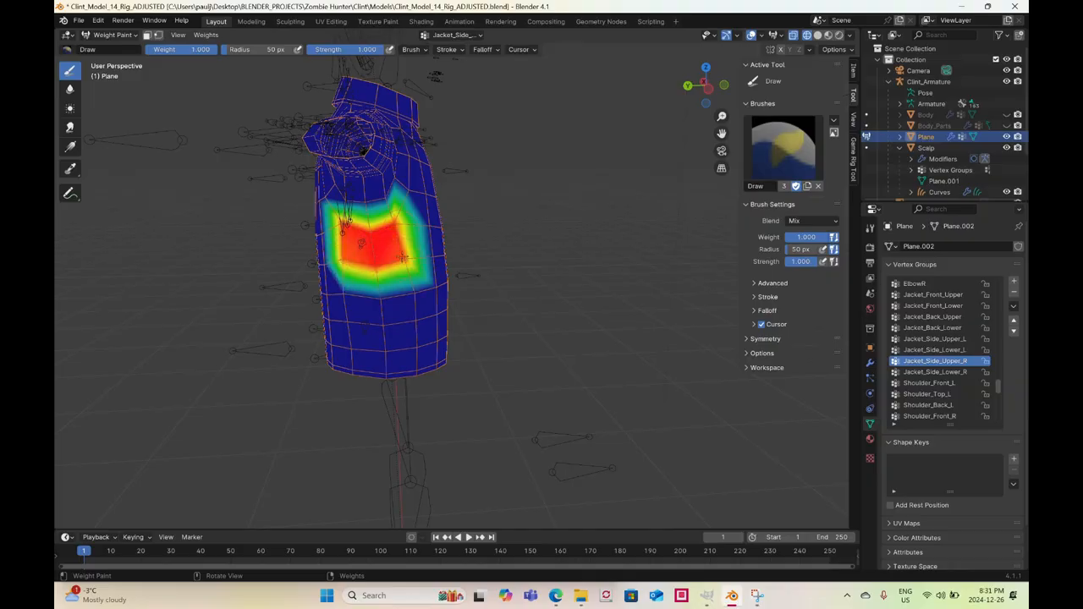
Activate the Jacket_Side_Lower_R vertex group and fill the jacket's lower right side down to the hem at weight 1.000
left_click(932, 373)
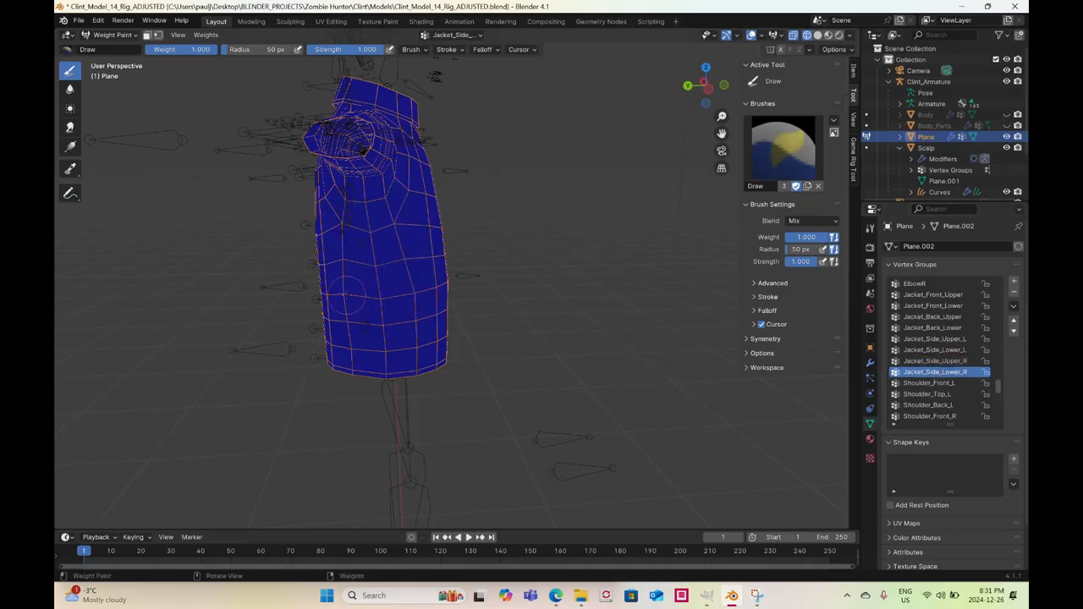
left_click_drag(343, 294, 416, 297)
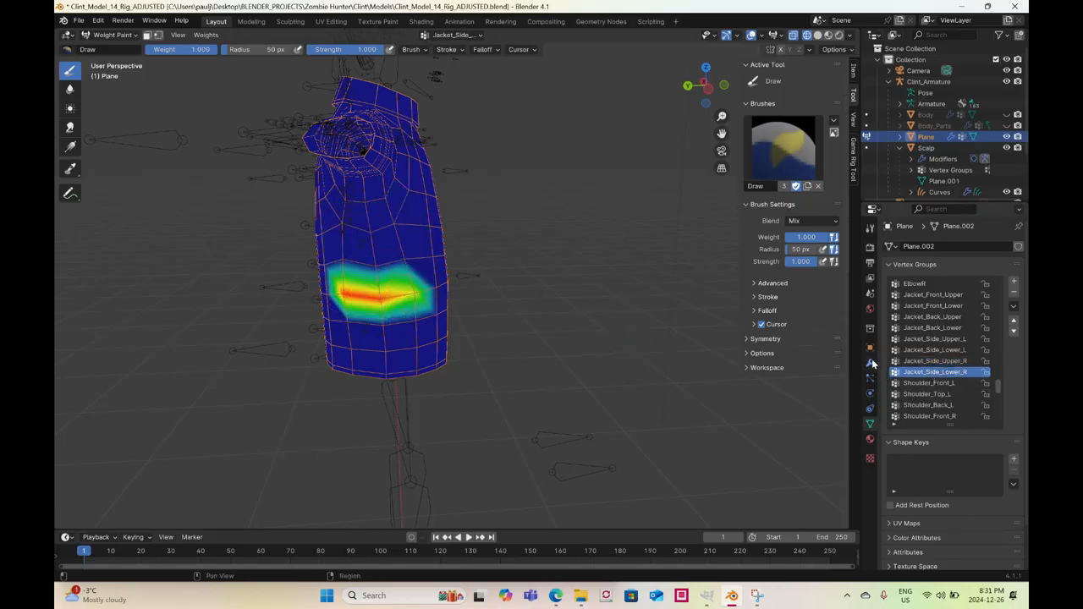
left_click(930, 361)
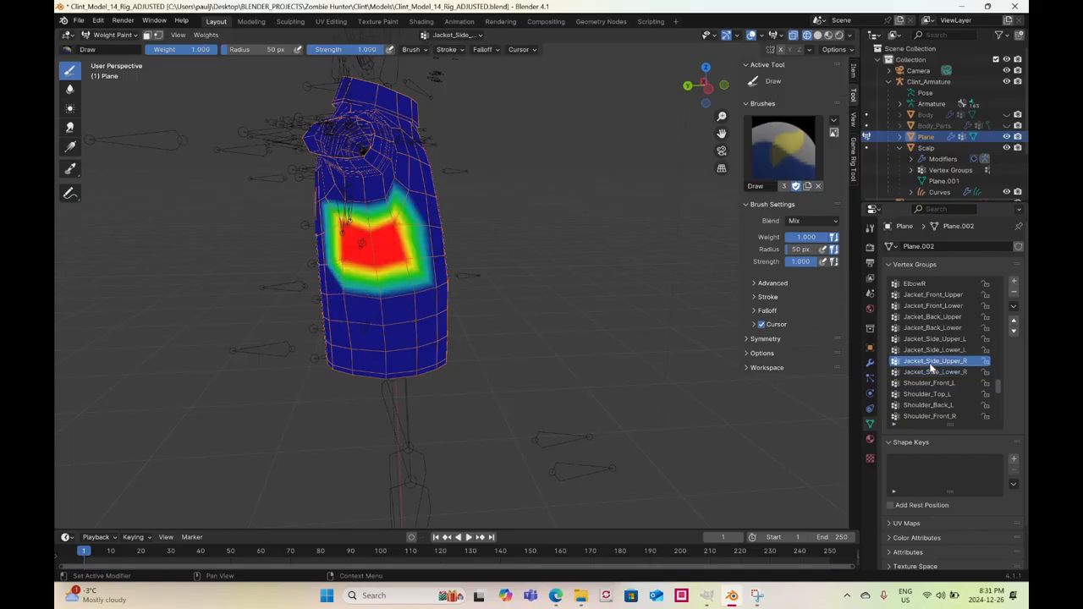
left_click(933, 339)
mouse_move(397, 279)
middle_mouse_down()
mouse_move(432, 305)
mouse_move(456, 298)
mouse_move(406, 293)
mouse_move(392, 296)
mouse_move(395, 306)
middle_mouse_up()
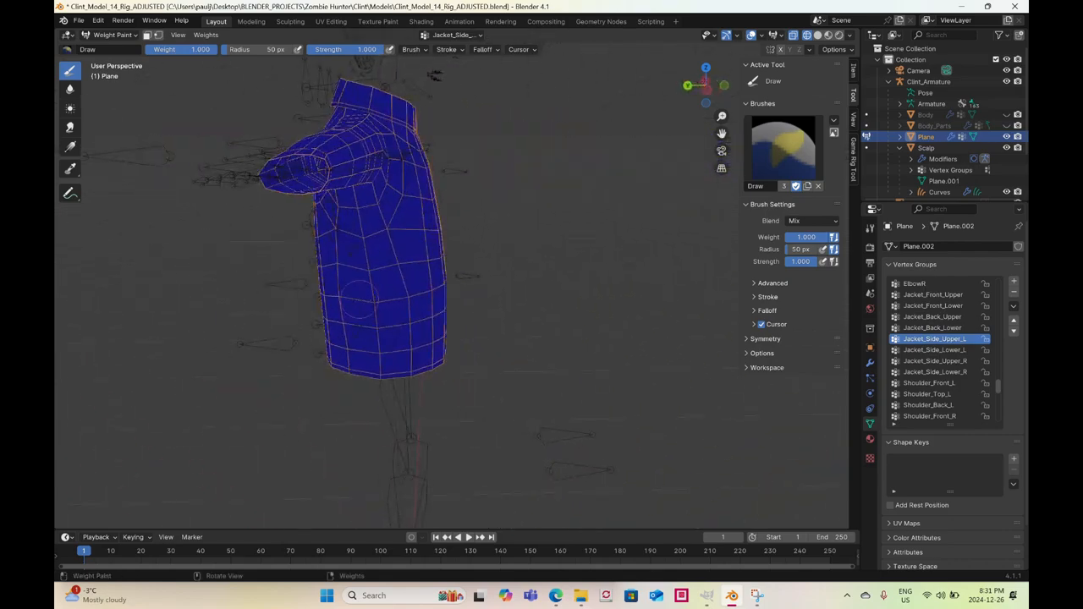
left_click(925, 363)
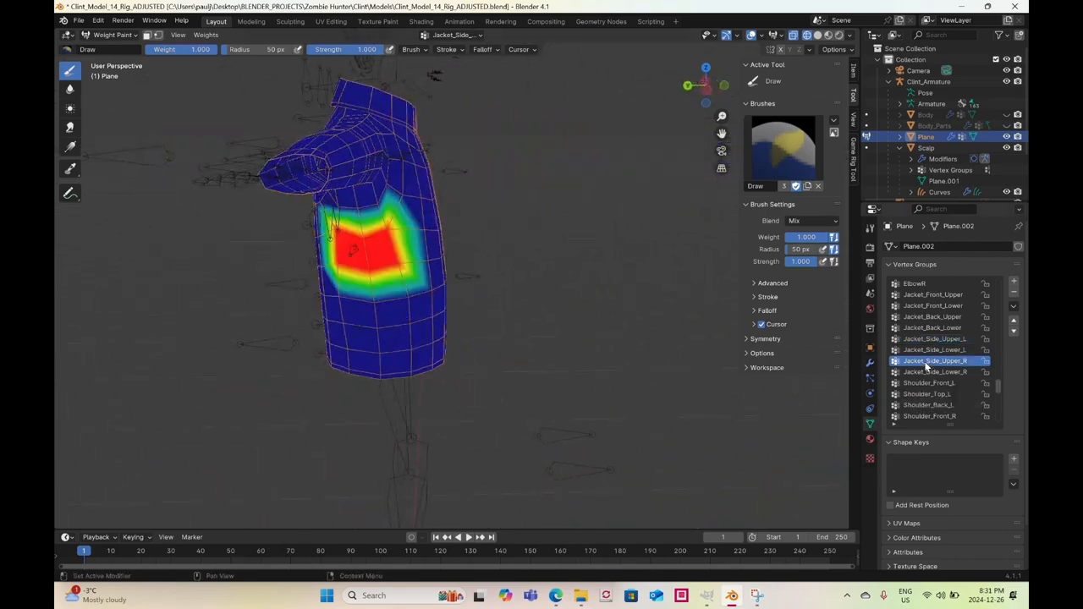
left_click(927, 372)
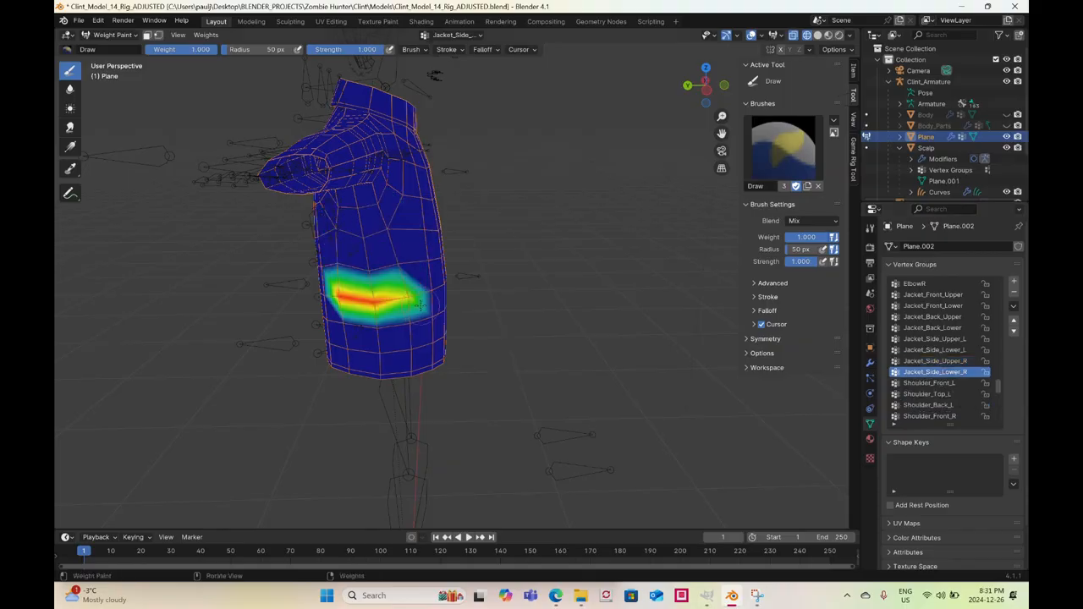
left_click_drag(416, 296, 411, 387)
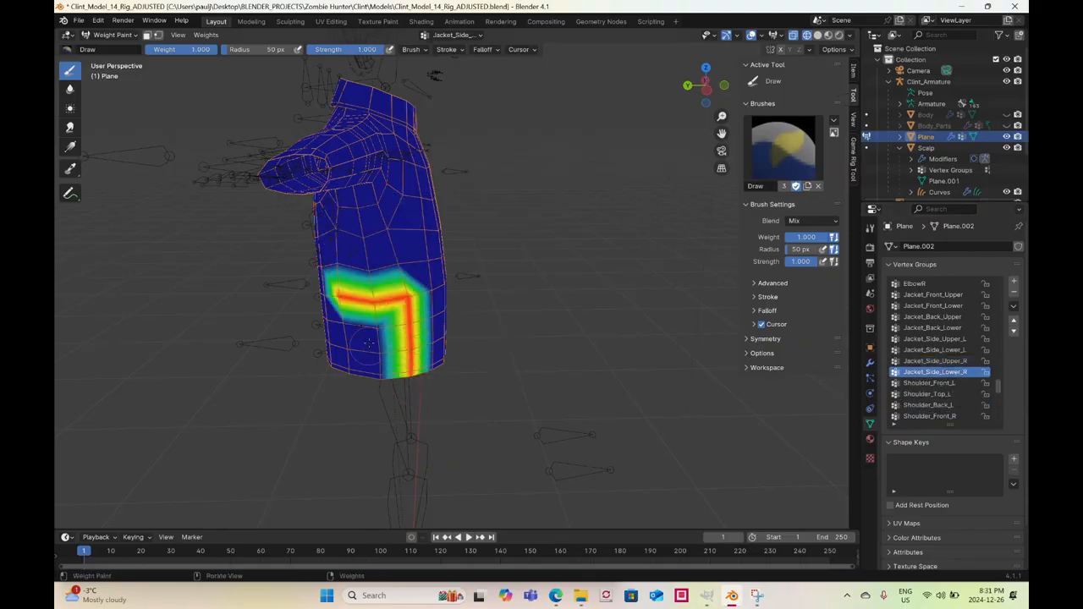
left_click_drag(376, 328, 381, 379)
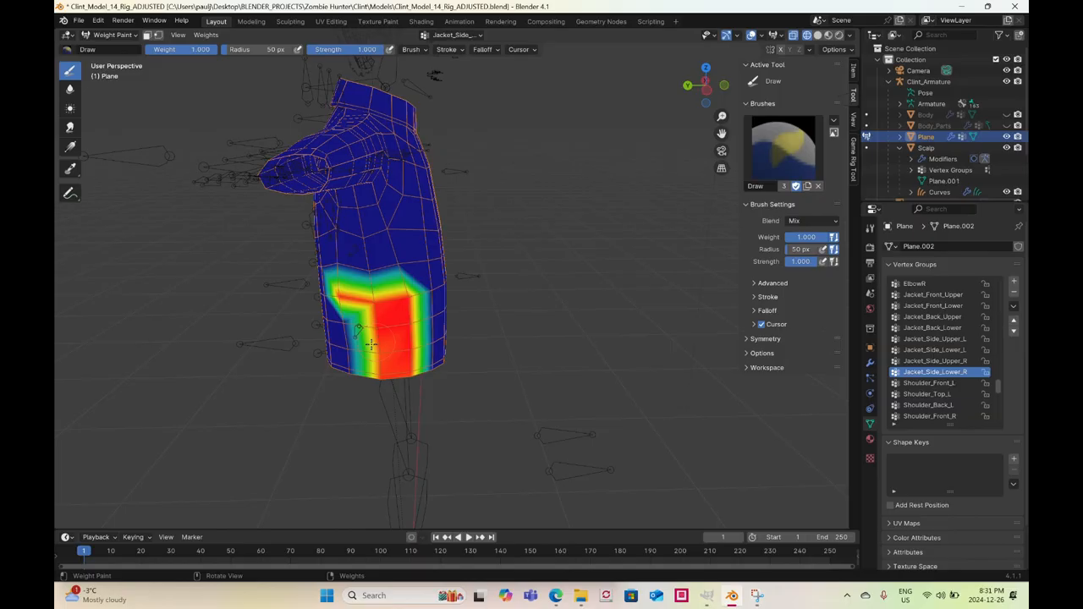
mouse_move(358, 325)
left_mouse_down()
mouse_move(340, 319)
mouse_move(353, 387)
mouse_move(387, 339)
left_mouse_up()
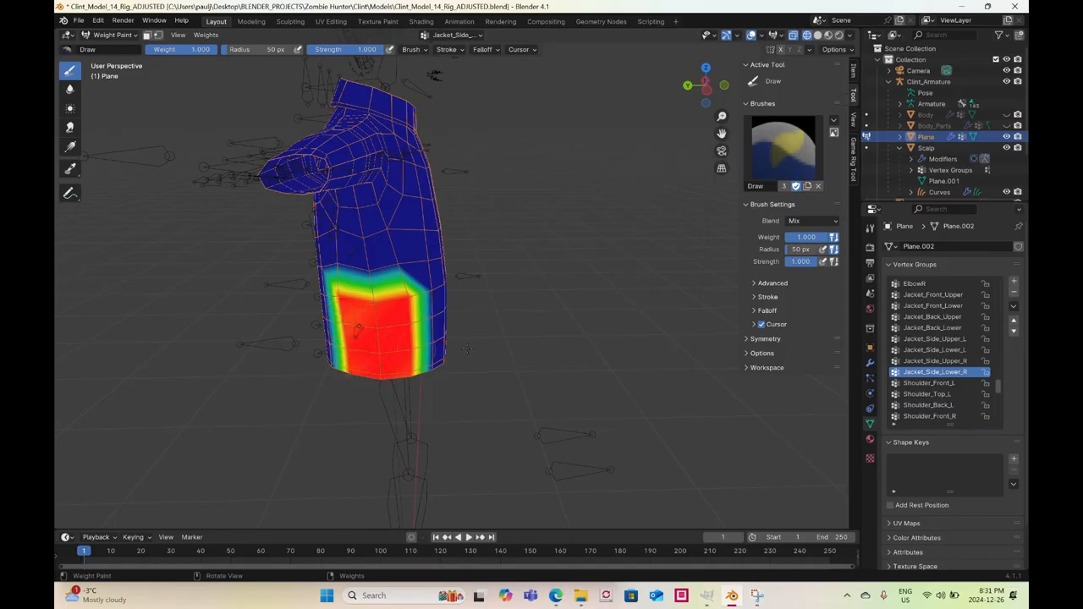
Return to Object Mode with Solid viewport shading and unhide the Body mesh
left_click(113, 38)
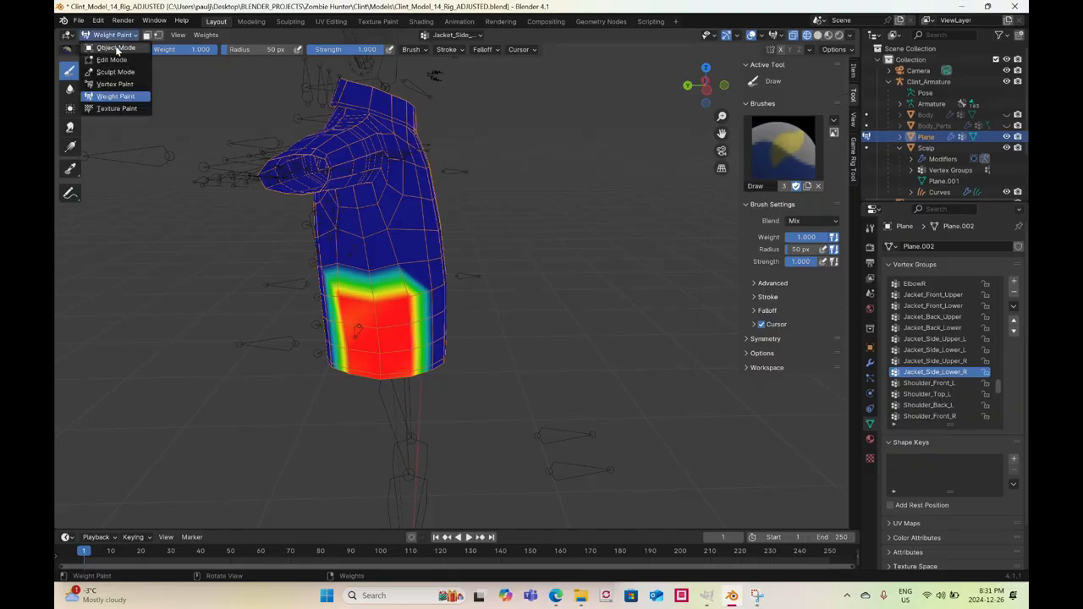
left_click(114, 49)
middle_click_drag(353, 178, 419, 230)
key("z")
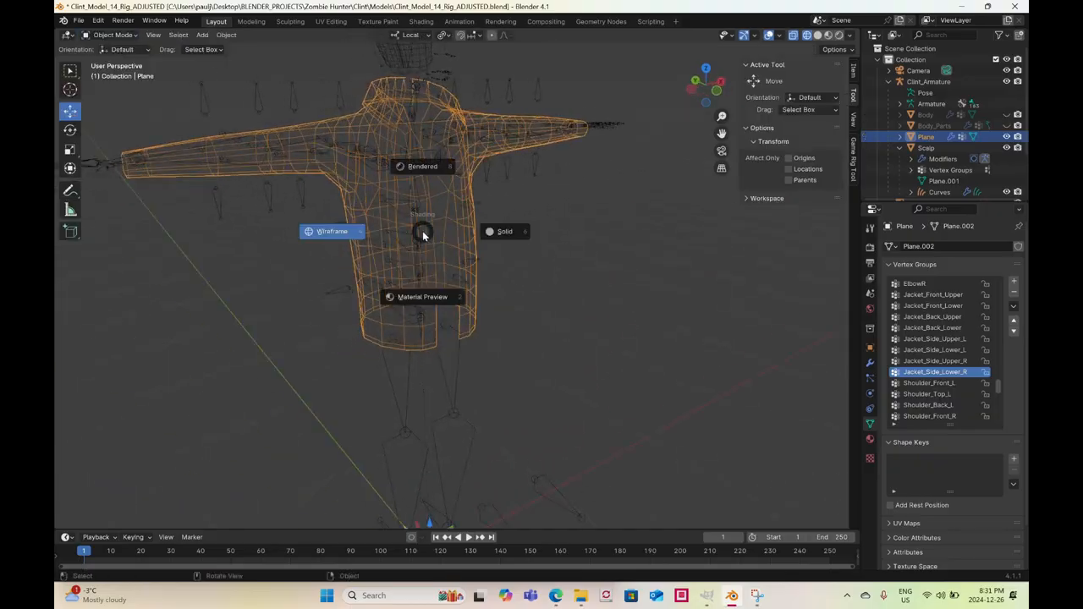
left_click(509, 230)
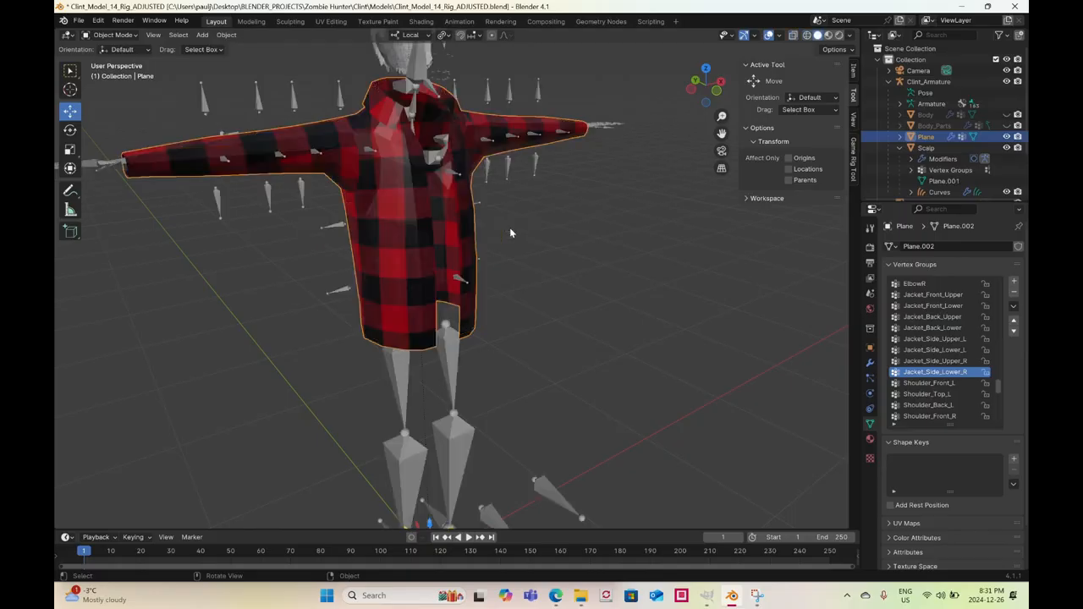
left_click(1005, 114)
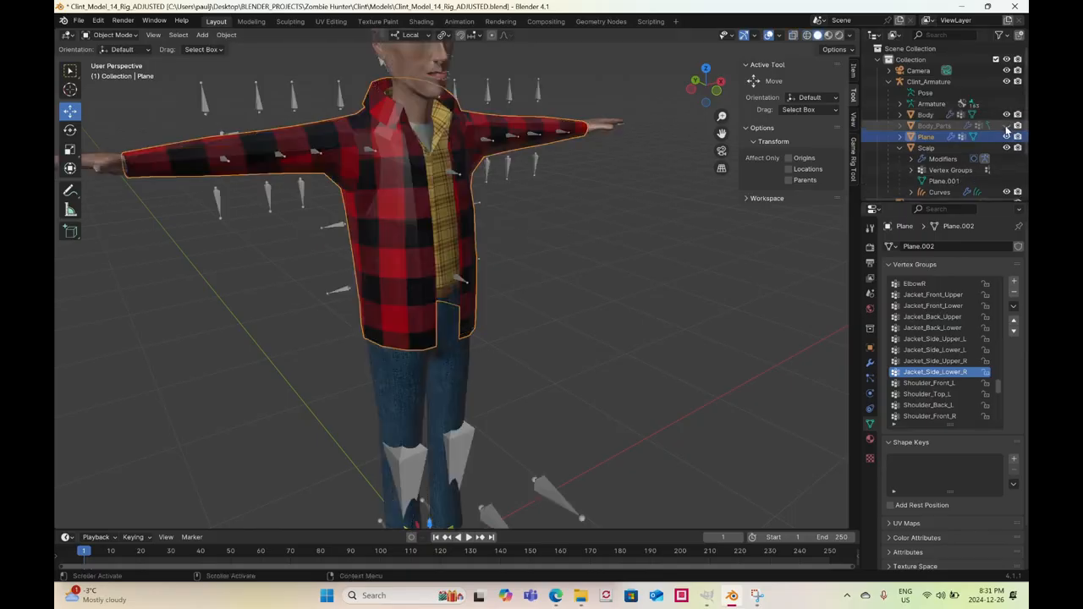
middle_click_drag(431, 203, 476, 253)
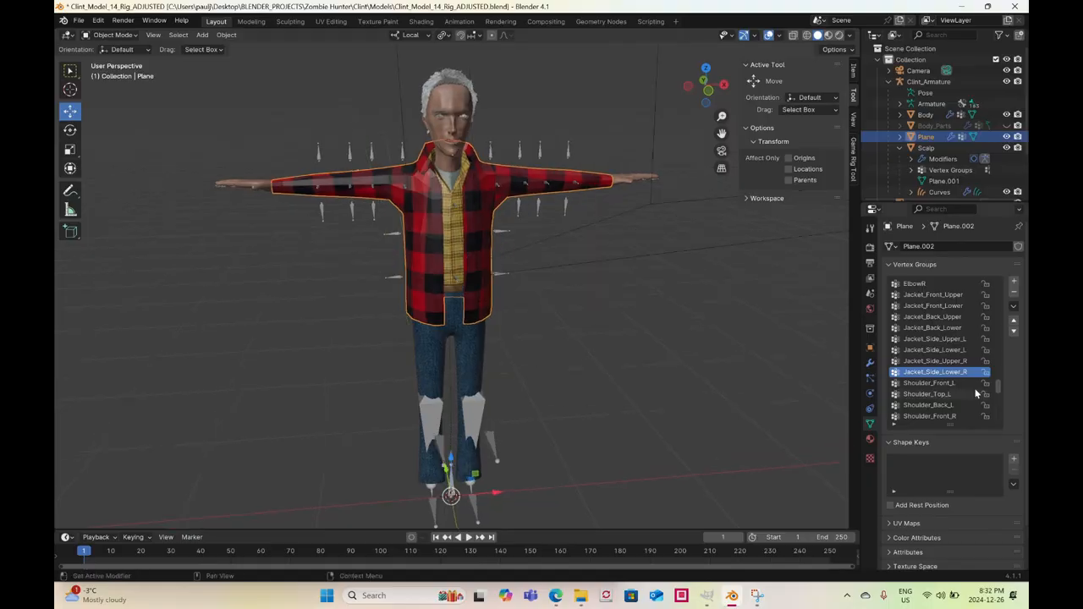
Set the viewport level of the jacket's Subdivision modifier to 1
left_click(870, 362)
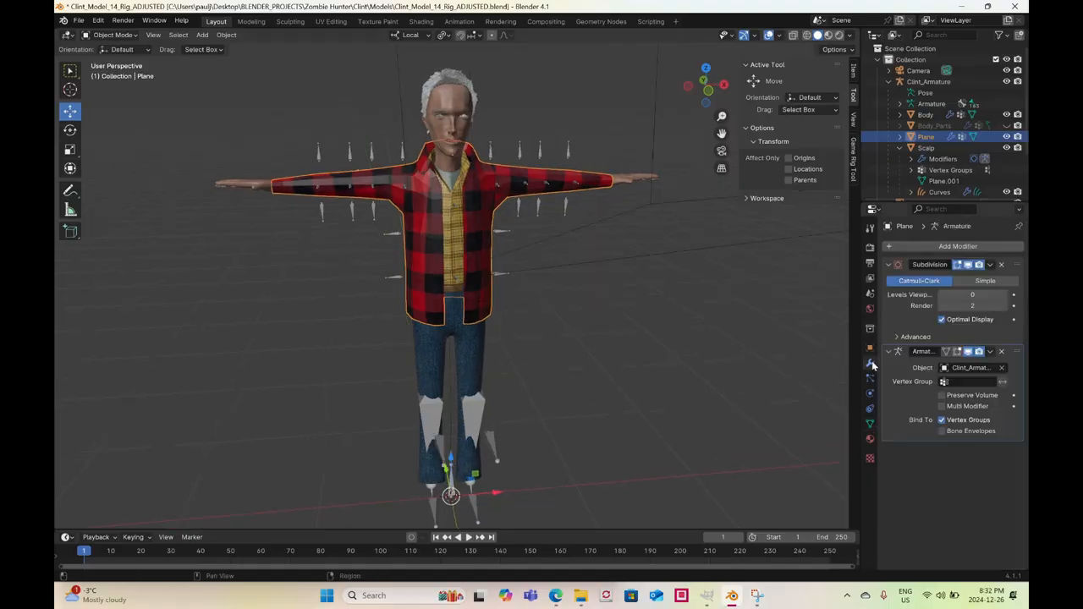
left_click(965, 295)
type("1")
key("Return")
scroll(434, 224, "up", 3)
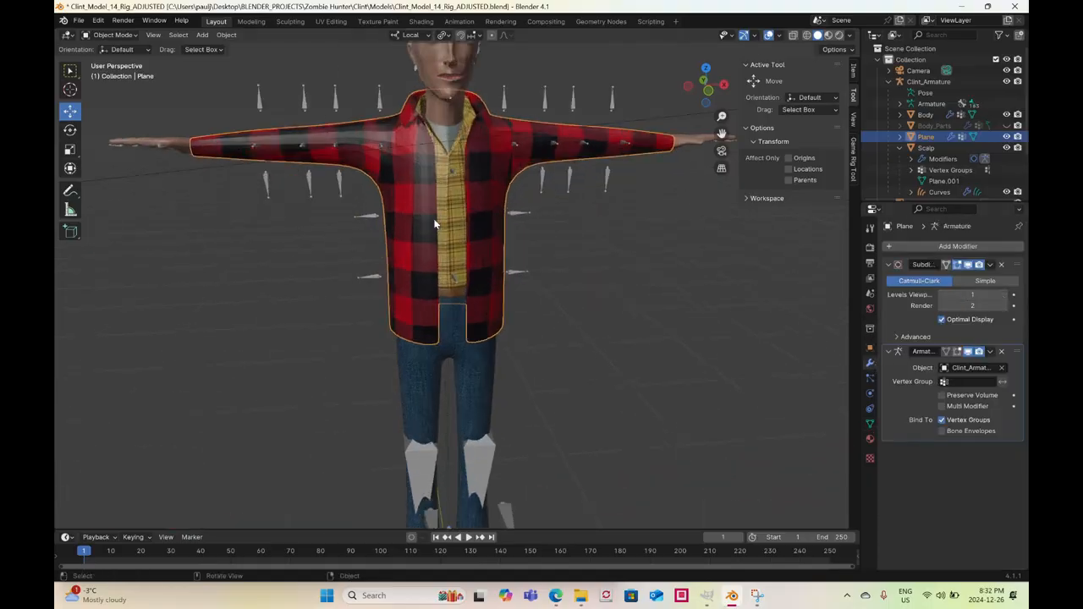
Select Clint_Armature and switch it to Pose Mode
left_click(522, 216)
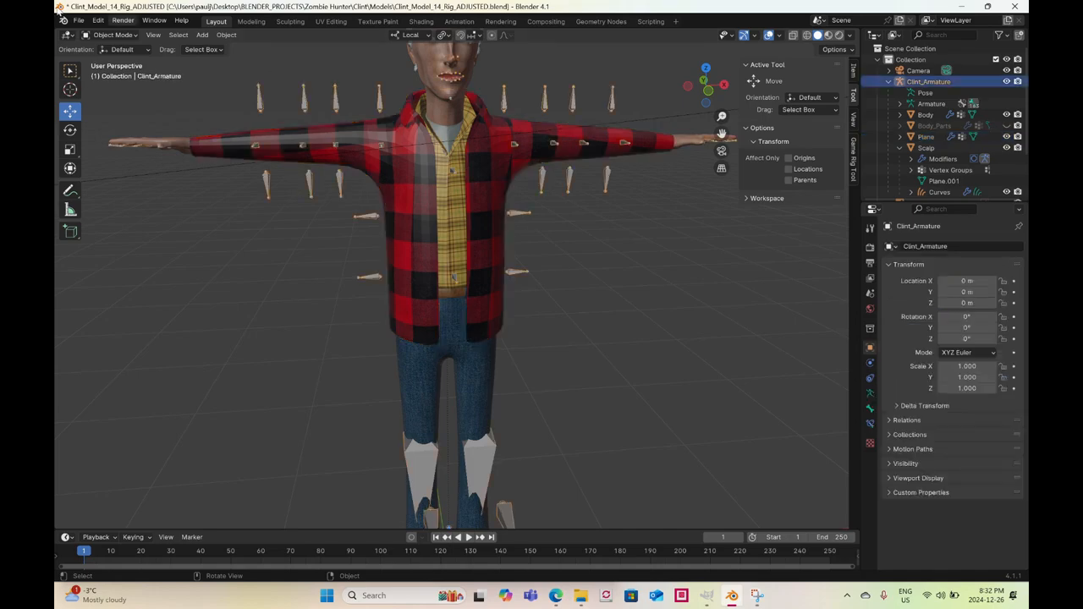
left_click(110, 34)
left_click(109, 72)
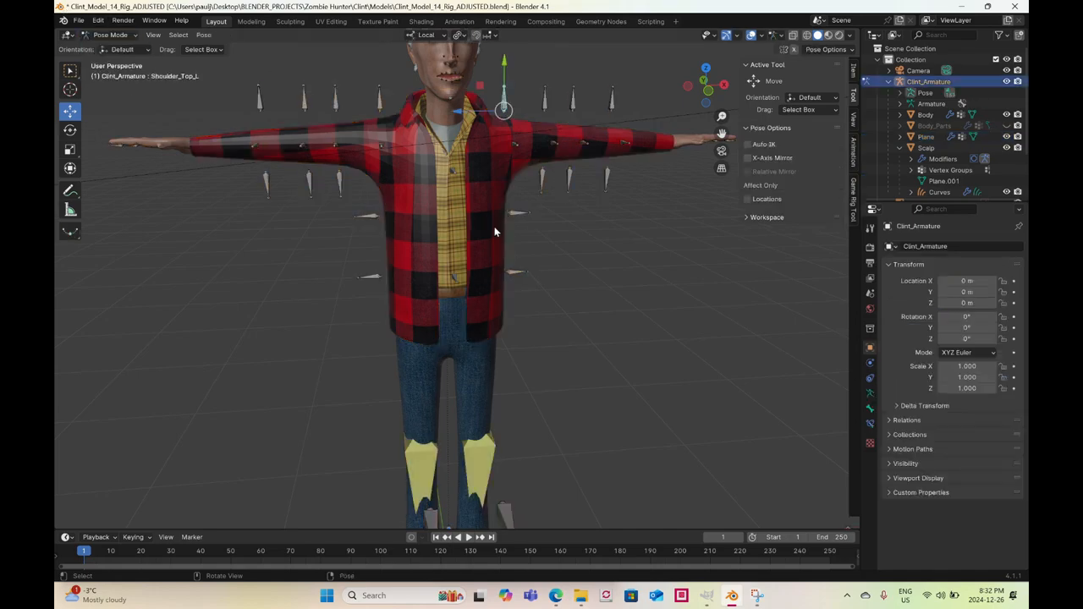
Select the armature's spine and chest bones and rotate them to bend the torso forward as a jacket deformation test
middle_click_drag(495, 231, 511, 297)
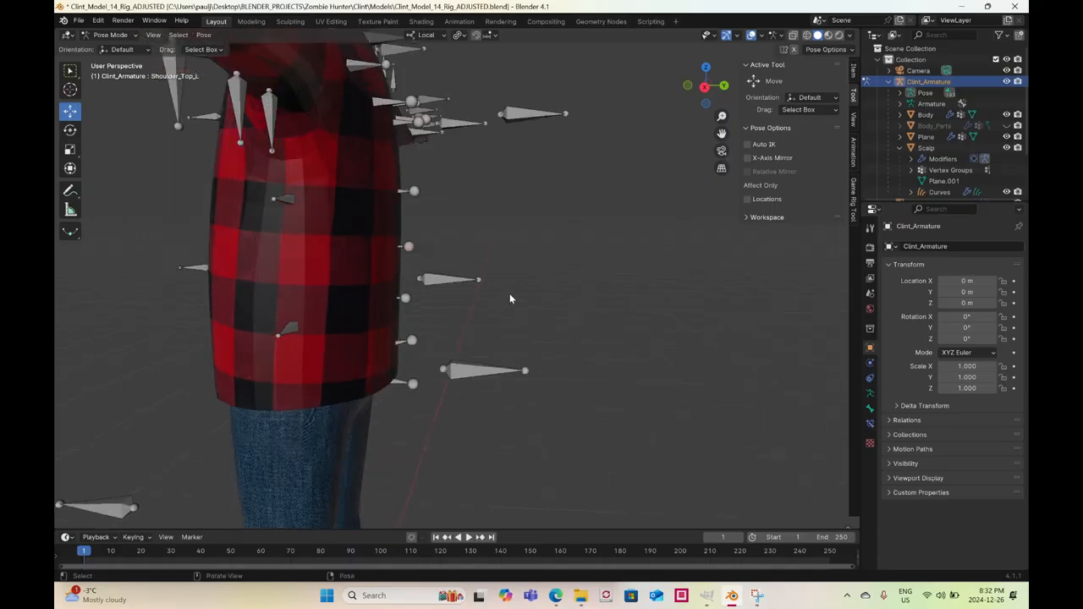
left_click_drag(414, 343, 406, 290)
left_click_drag(419, 186, 410, 247)
middle_click_drag(431, 227, 451, 271)
left_click(440, 273, "shift")
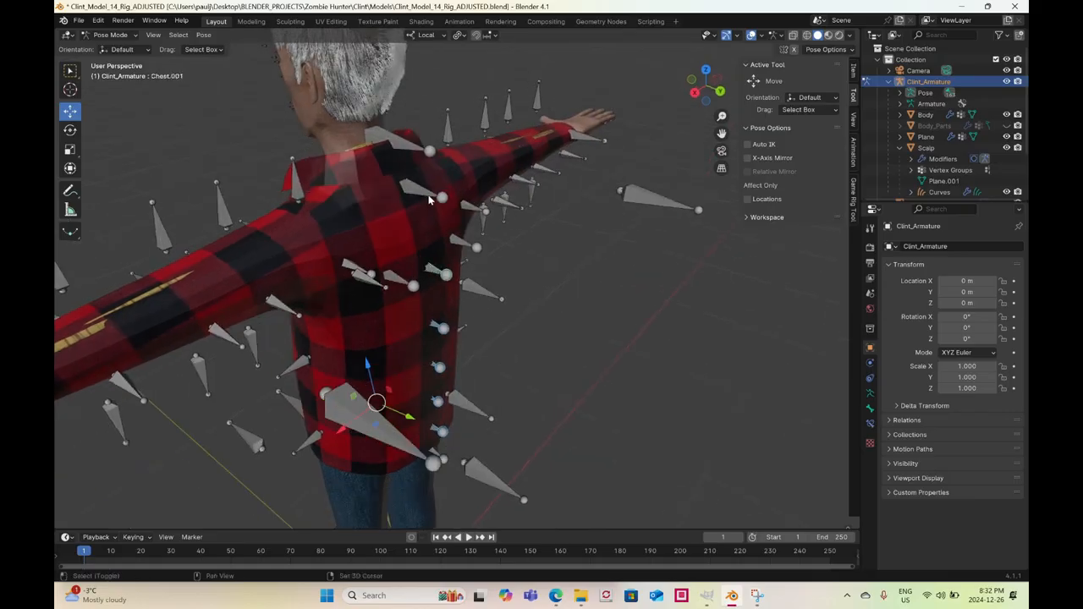
left_click(72, 131)
middle_click_drag(422, 398, 454, 389)
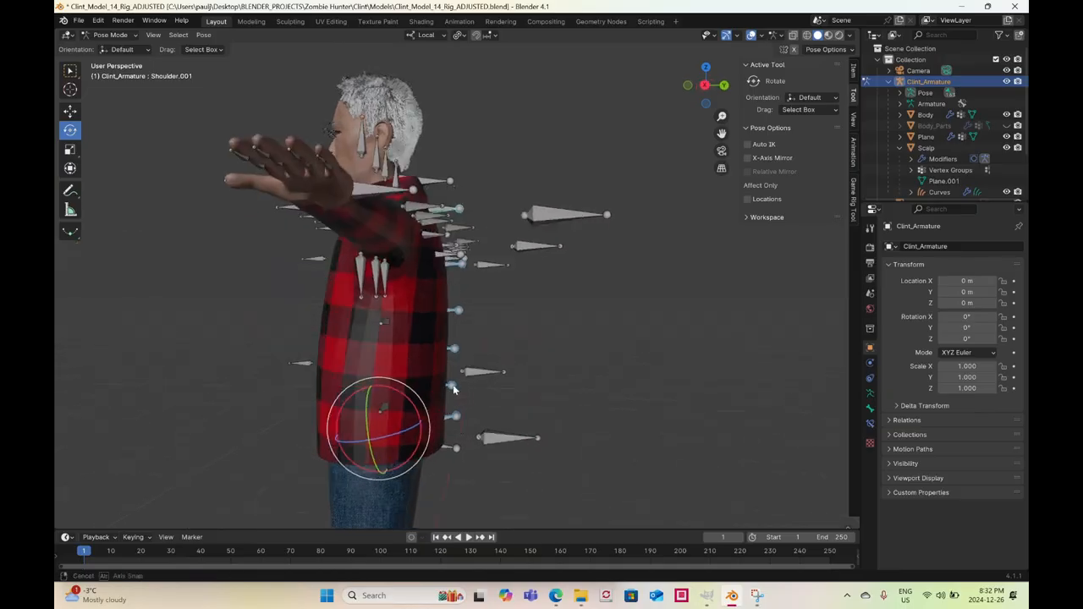
left_click_drag(415, 403, 479, 269)
left_click_drag(383, 388, 385, 388)
Move the Jacket_Front_Lower and Jacket_Front_Upper bones outward from the bent torso to test covering the exposed shirt
middle_click_drag(385, 388, 305, 406)
left_click(388, 344)
left_click(73, 113)
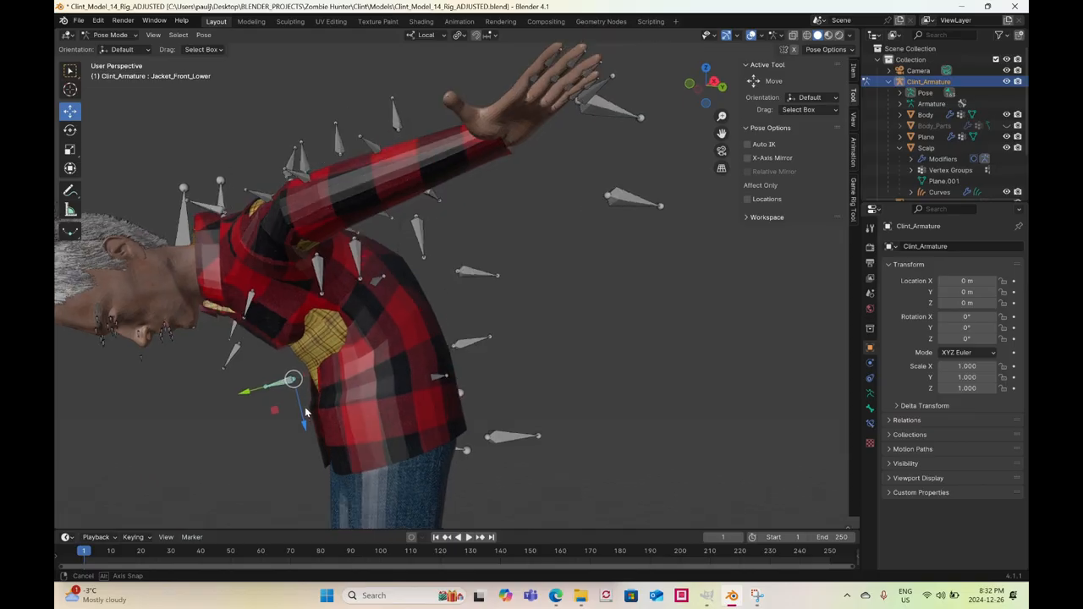
left_click_drag(291, 385, 272, 397)
left_click(240, 352)
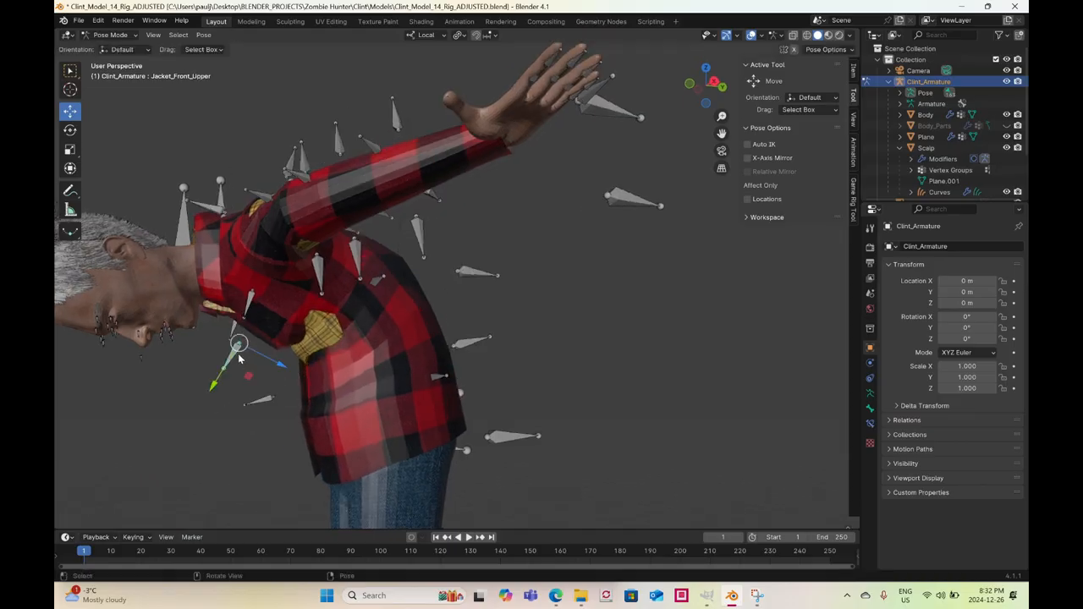
left_click_drag(238, 343, 221, 361)
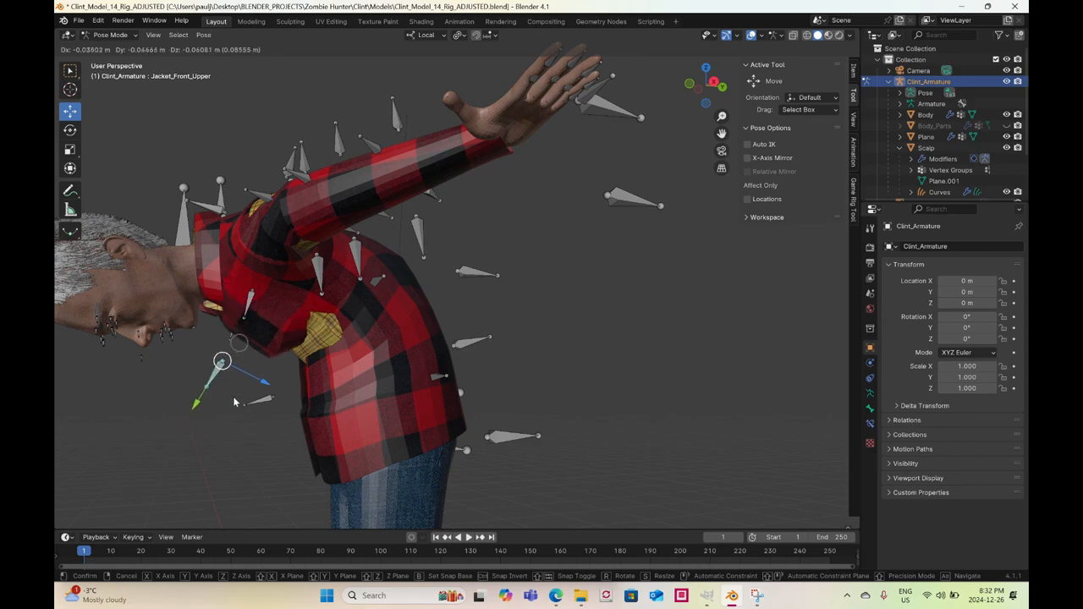
Pull the Jacket_Front_Lower bone farther outward and down so the jacket front clears the bent torso
left_click(262, 402)
left_click_drag(273, 397, 236, 413)
scroll(357, 386, "down", 2)
middle_click_drag(359, 386, 296, 389)
left_click_drag(312, 366, 310, 393)
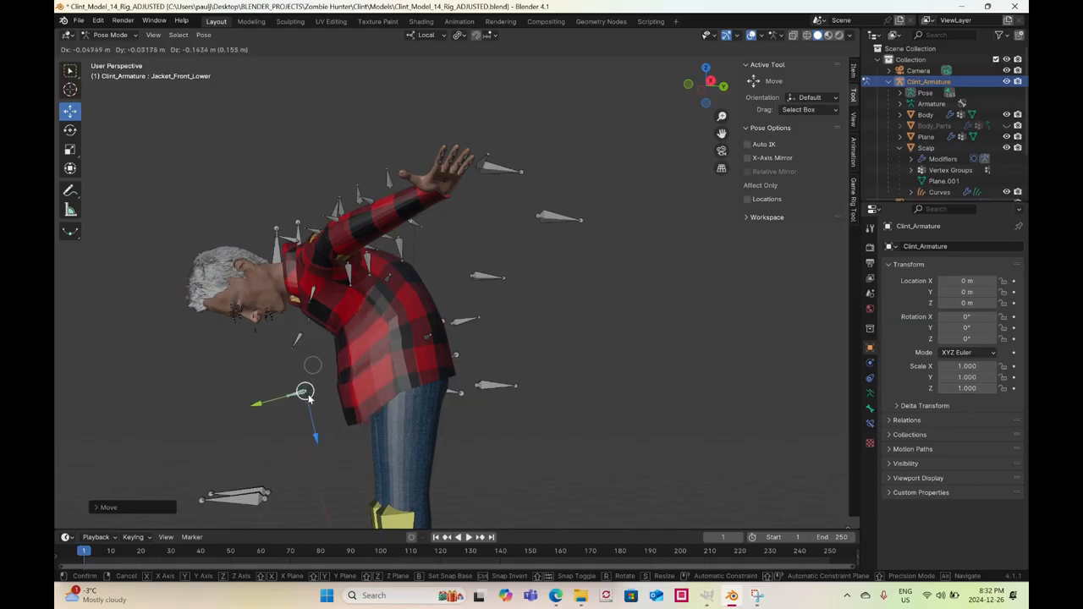
Undo the front jacket bone moves and the forward bend
middle_click_drag(310, 394, 379, 403)
key("ctrl+z")
key("ctrl+z")
key("ctrl+z")
key("ctrl+z")
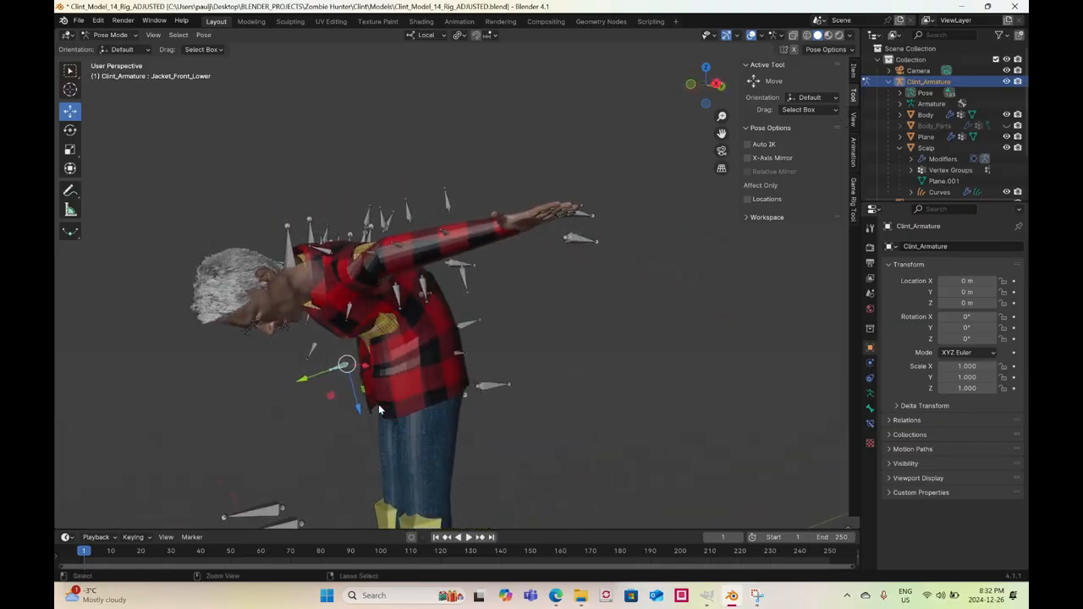
key("ctrl+z")
key("ctrl+z")
key("ctrl+z")
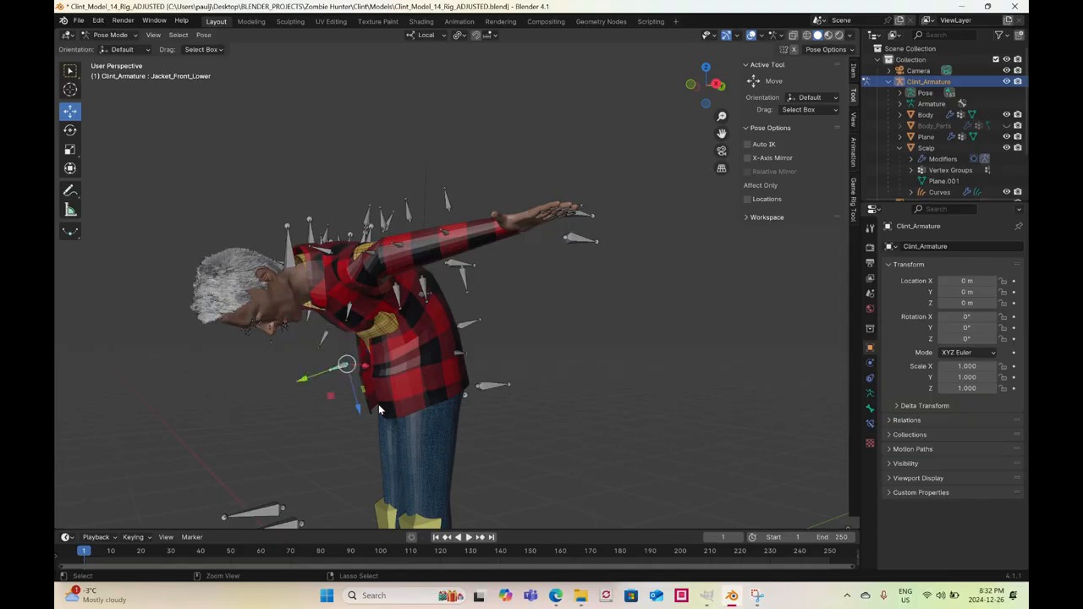
key("ctrl+z")
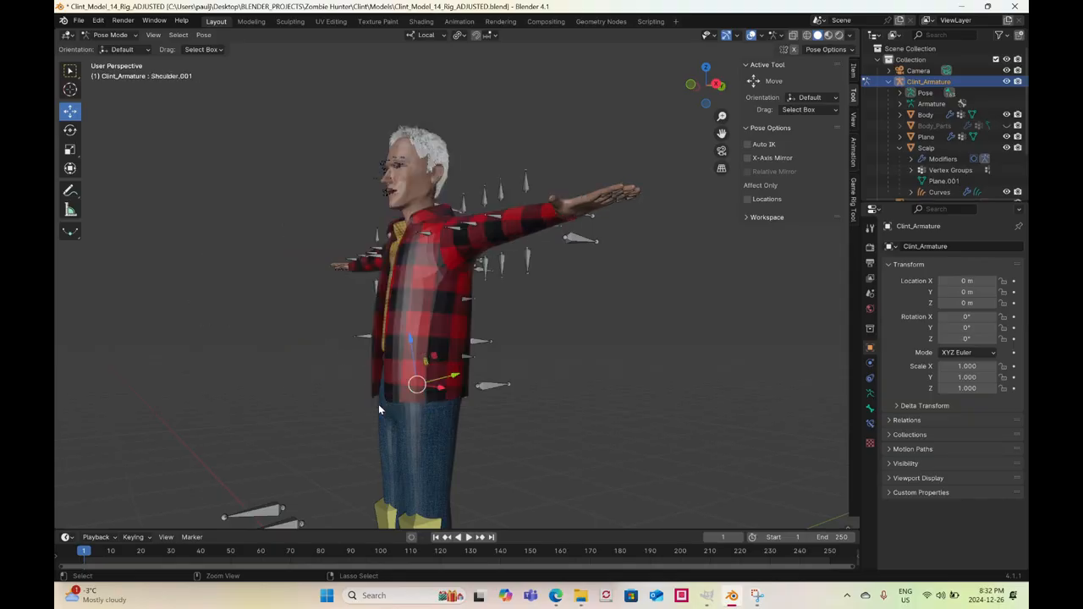
Rotate the selected spine and chest bones to bend the torso backward and inspect the jacket's back
middle_click_drag(378, 403, 61, 128)
left_click(69, 129)
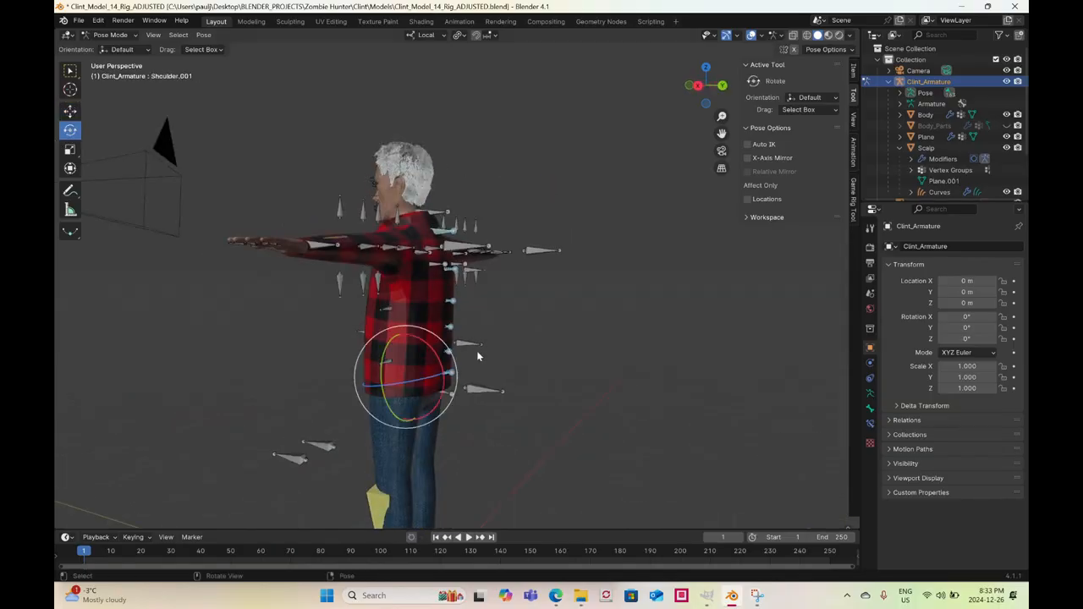
left_click_drag(431, 351, 490, 372)
middle_click_drag(524, 351, 544, 321)
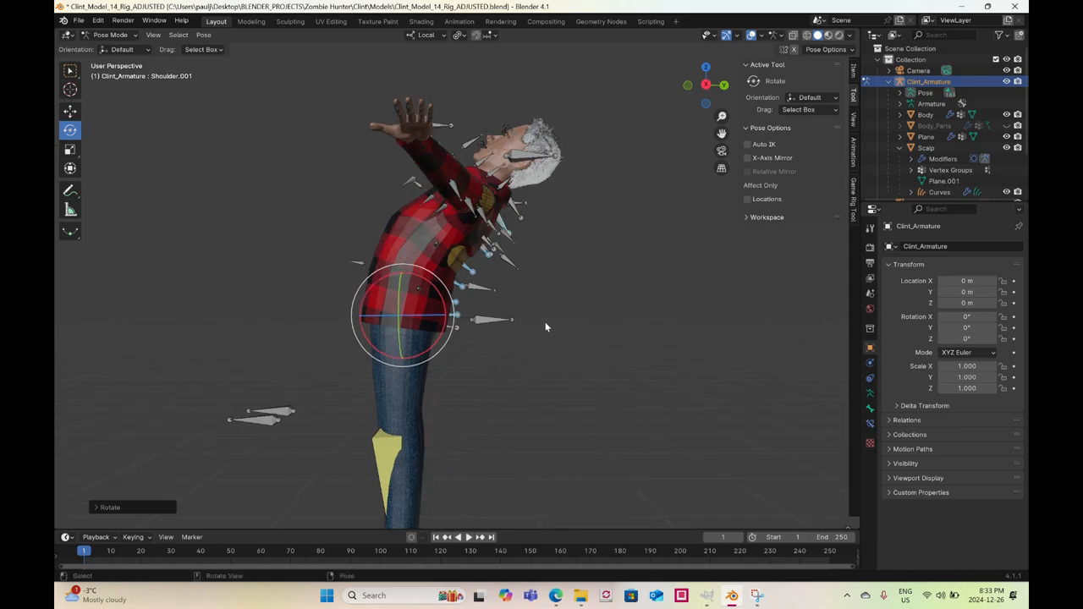
scroll(545, 321, "up", 3)
Move the Jacket_Back_Lower bone outward and down to cover the shirt exposed at the lower back
left_click(506, 295)
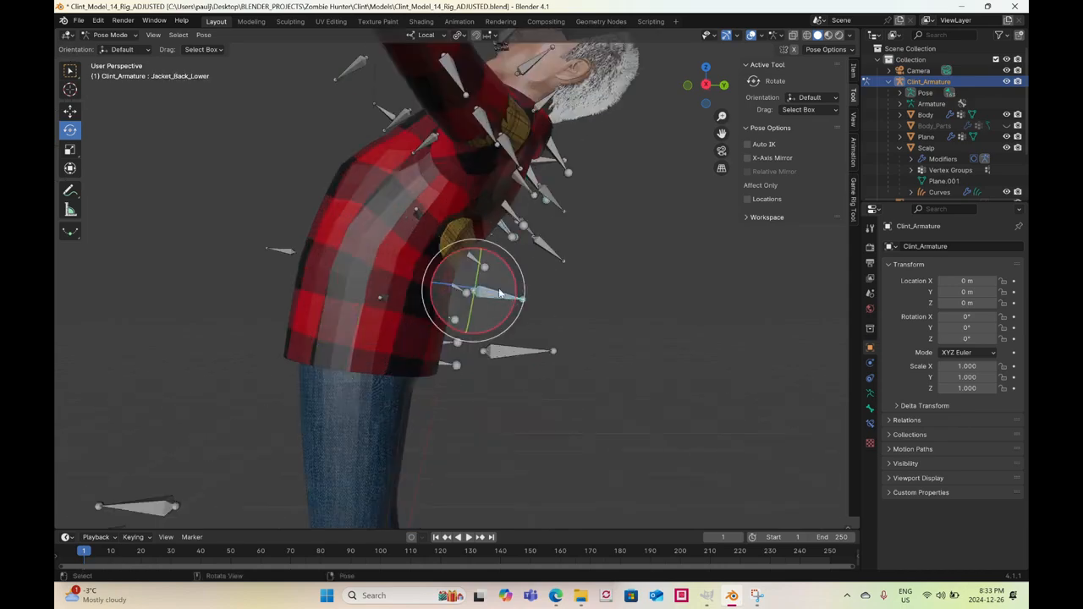
key("shift+space")
key("g")
left_click_drag(474, 293, 508, 314)
middle_click_drag(584, 371, 461, 372)
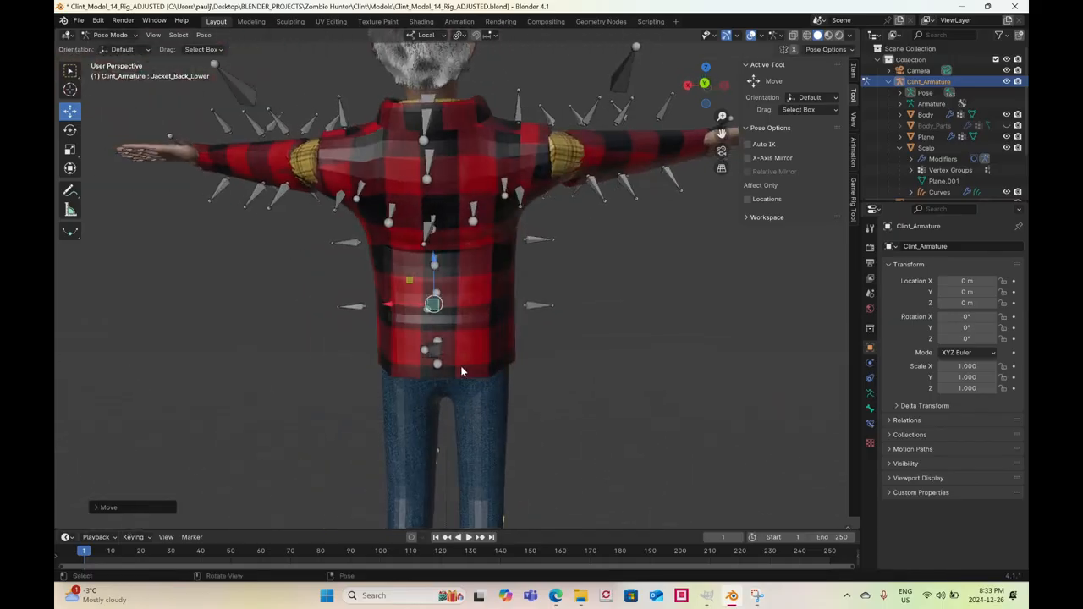
Undo the Jacket_Back_Lower move and the backward bend
key("ctrl+z")
key("ctrl+z")
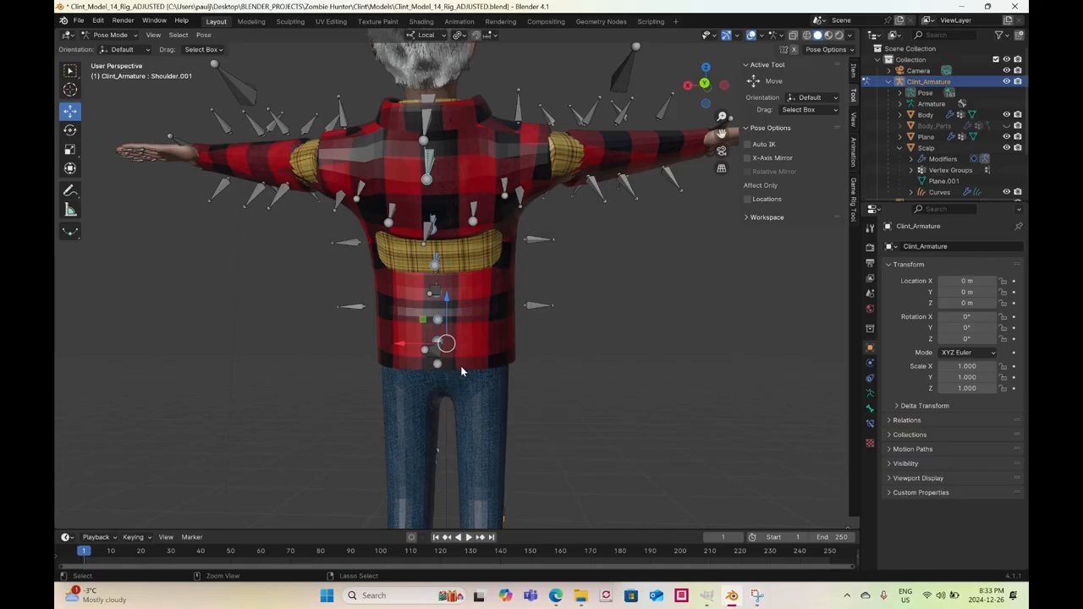
scroll(513, 375, "up", 1)
middle_click_drag(515, 375, 592, 378)
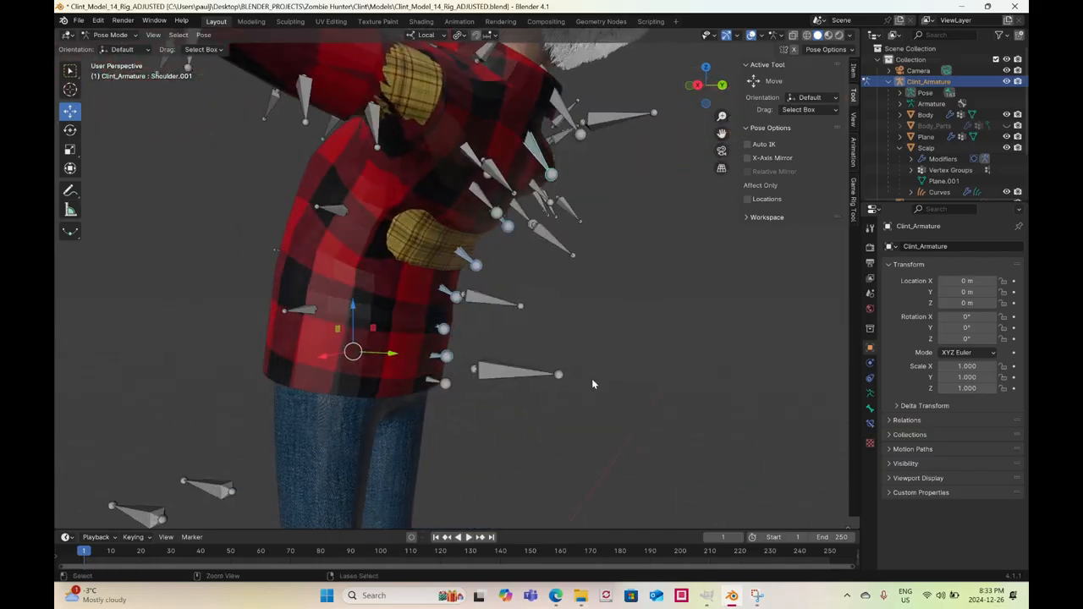
key("ctrl+z")
scroll(517, 337, "down", 3)
middle_click_drag(513, 334, 424, 356)
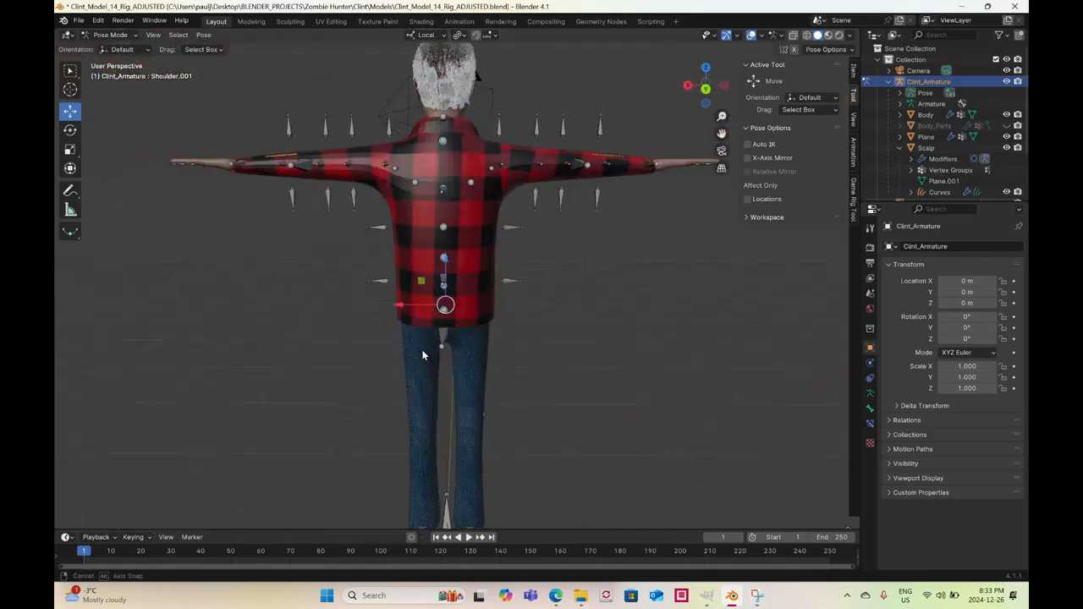
Rotate the selected spine and chest bones to bend the torso toward the character's left side
left_click(70, 131)
left_click_drag(483, 285, 468, 270)
middle_click_drag(462, 278, 497, 286)
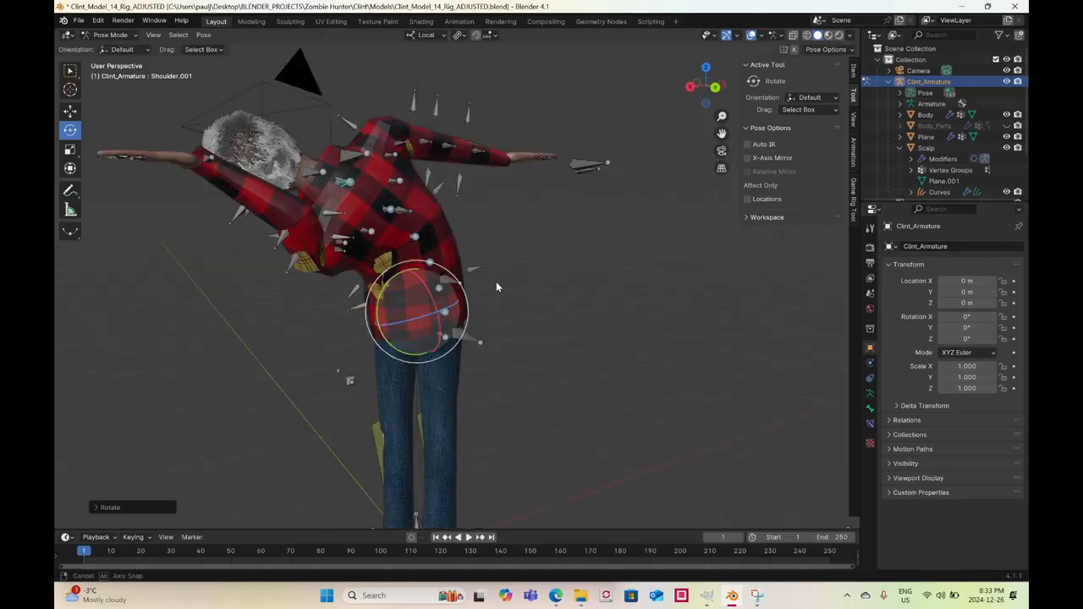
scroll(494, 287, "up", 2)
middle_click_drag(401, 300, 283, 313)
Move the Jacket_Side_Lower_L bone outward, and use Jacket_Side_Upper_L too, to cover the shirt exposed at the waist
left_click(275, 331)
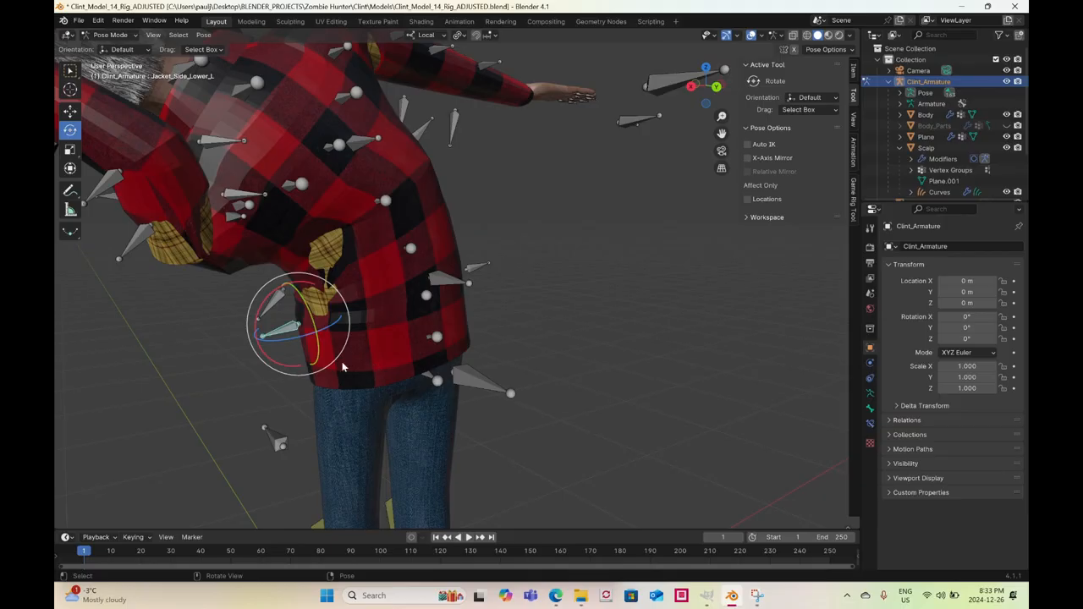
middle_click_drag(342, 364, 309, 359)
left_click(72, 114)
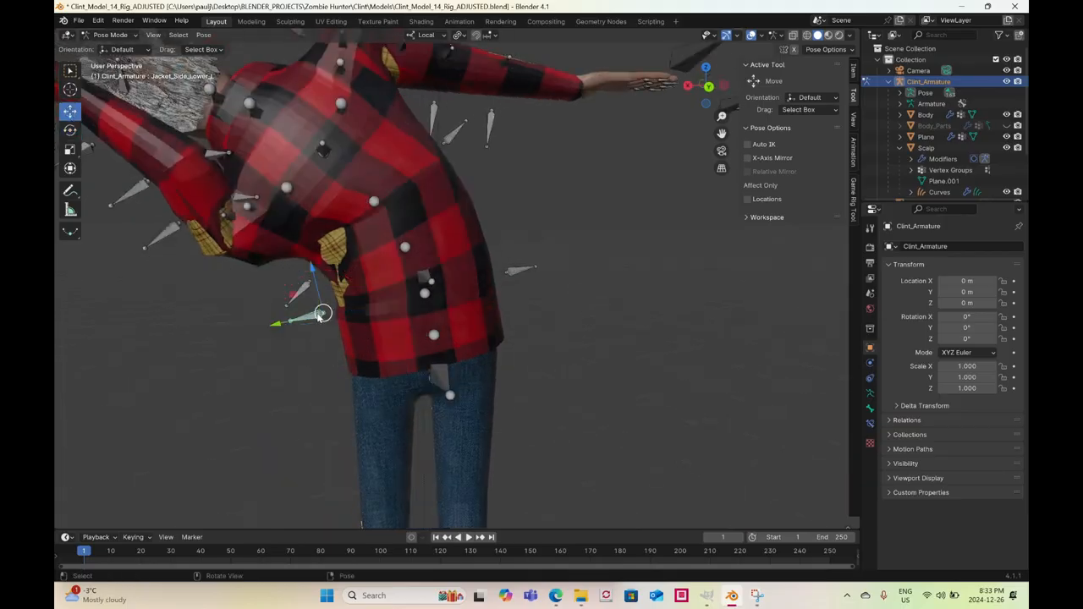
left_click_drag(320, 315, 284, 296)
left_click(291, 313)
Adjust the Jacket_Back_Upper and Jacket_Back_Lower bones to close the remaining gap on the jacket's back
middle_click_drag(385, 322, 456, 272)
left_click(462, 129)
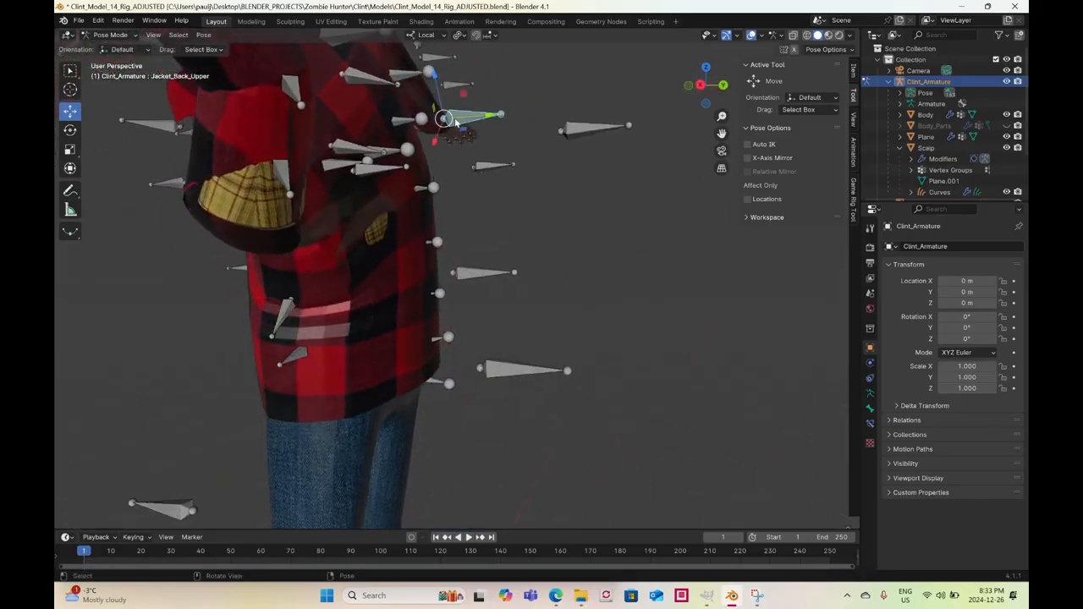
left_click_drag(455, 122, 476, 277)
left_click(474, 272)
Move the Jacket_Front_Lower bone slightly forward along its local Y axis on the sideways-bent pose
scroll(476, 296, "down", 5)
middle_click_drag(494, 331, 474, 321)
left_click(362, 271)
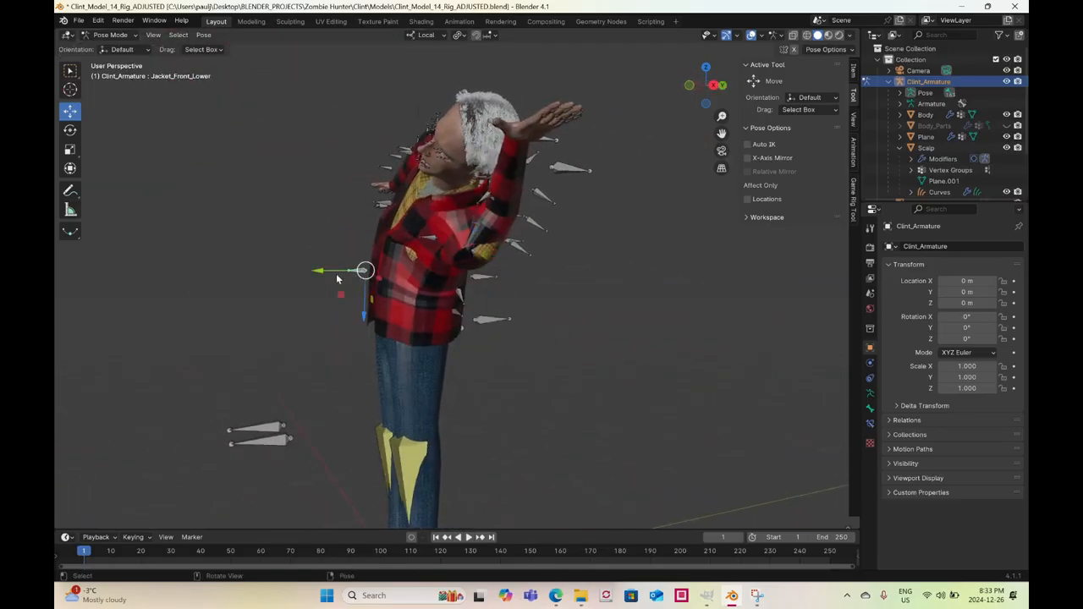
left_click_drag(320, 270, 312, 270)
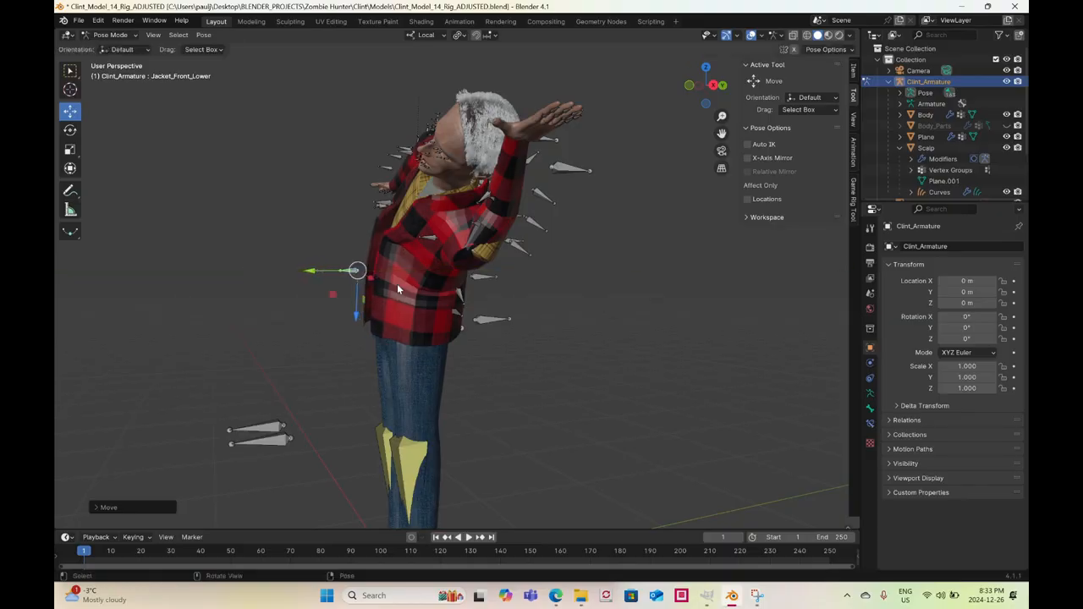
Undo the front, back and side jacket bone moves together with the sideways bend
middle_click_drag(397, 284, 420, 324)
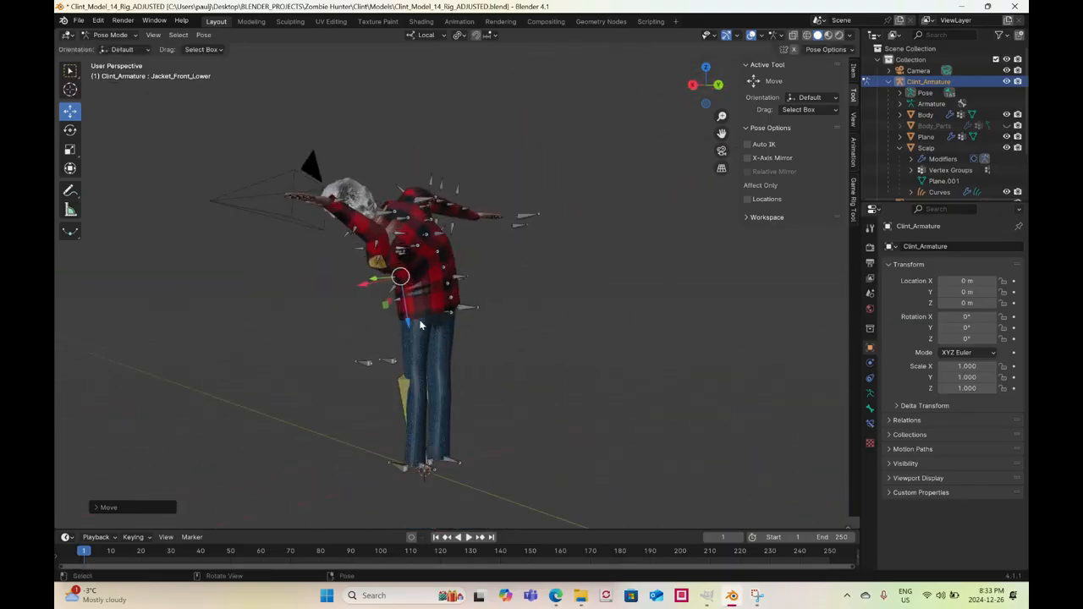
scroll(420, 324, "up", 5)
left_click(451, 332)
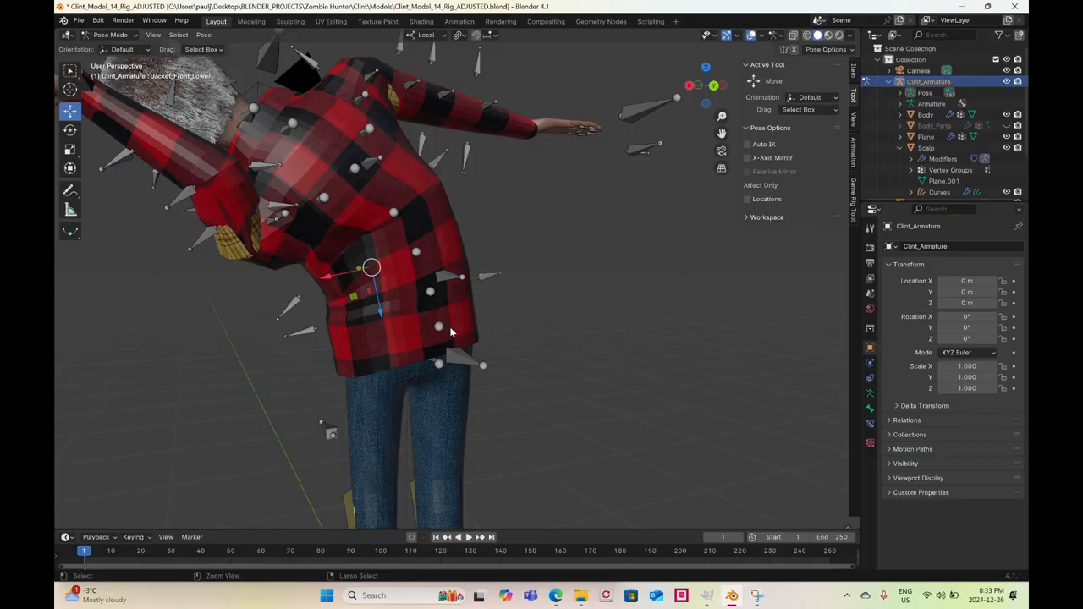
left_click(451, 333)
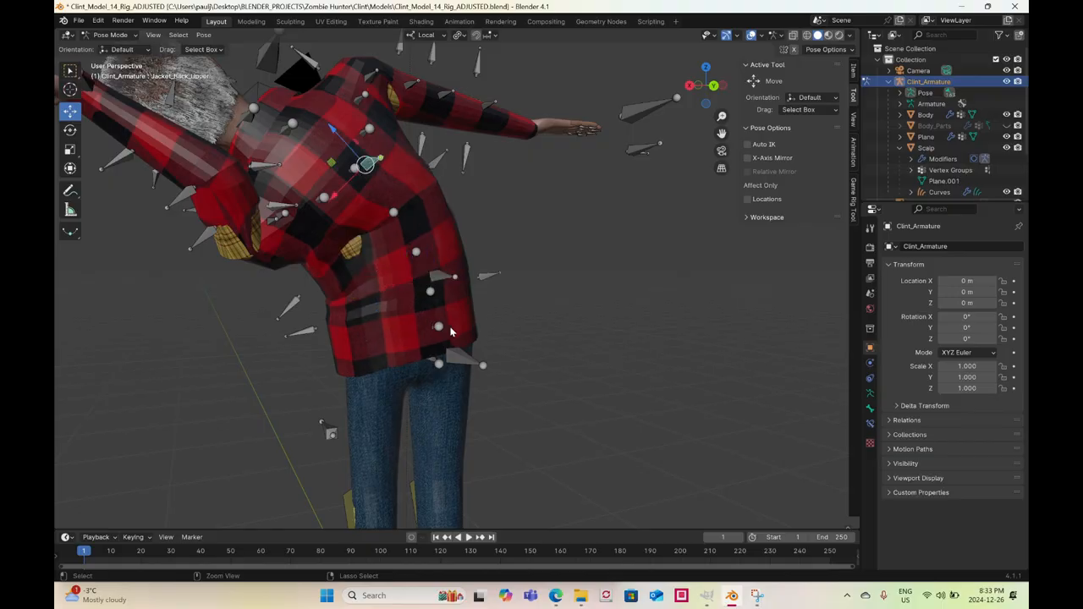
left_click(451, 332)
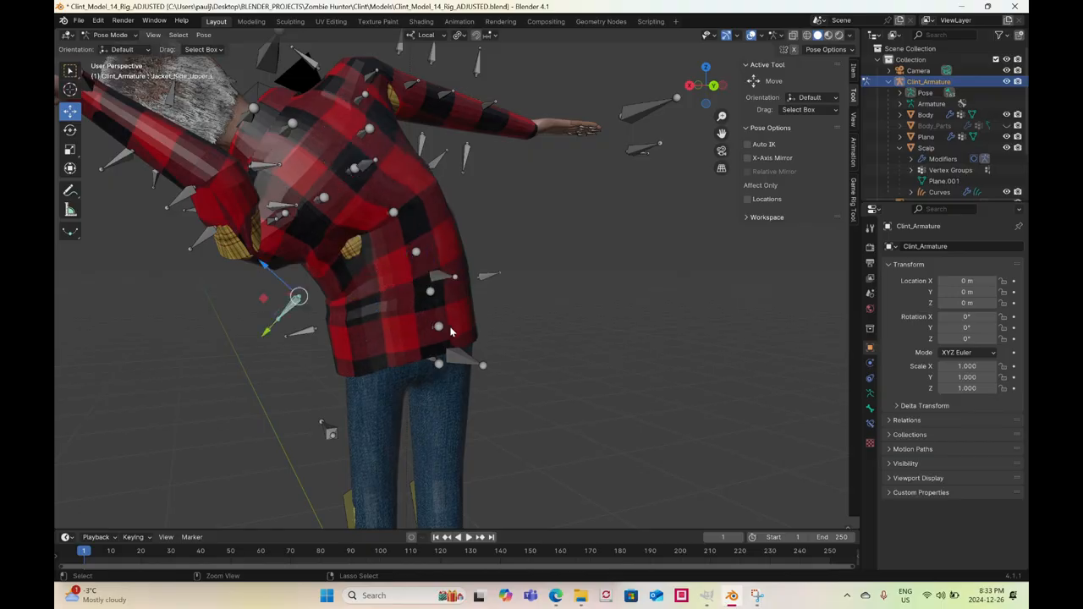
key("ctrl+z")
key("ctrl+z")
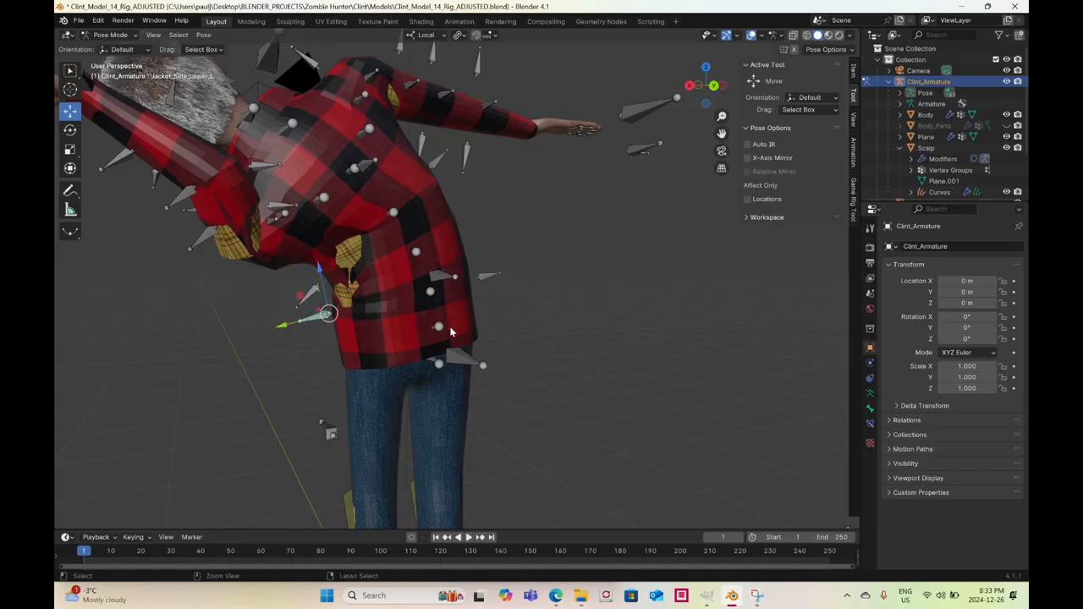
key("ctrl+z")
key("ctrl+z")
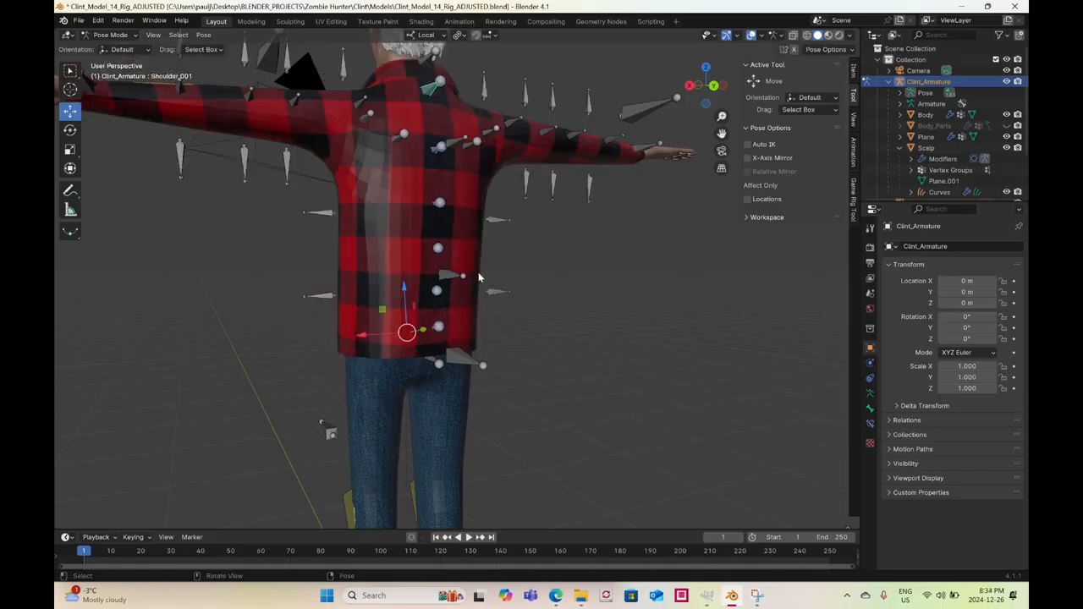
Hide the Body mesh, then return to Object Mode with the jacket mesh selected
middle_click_drag(478, 276, 787, 373)
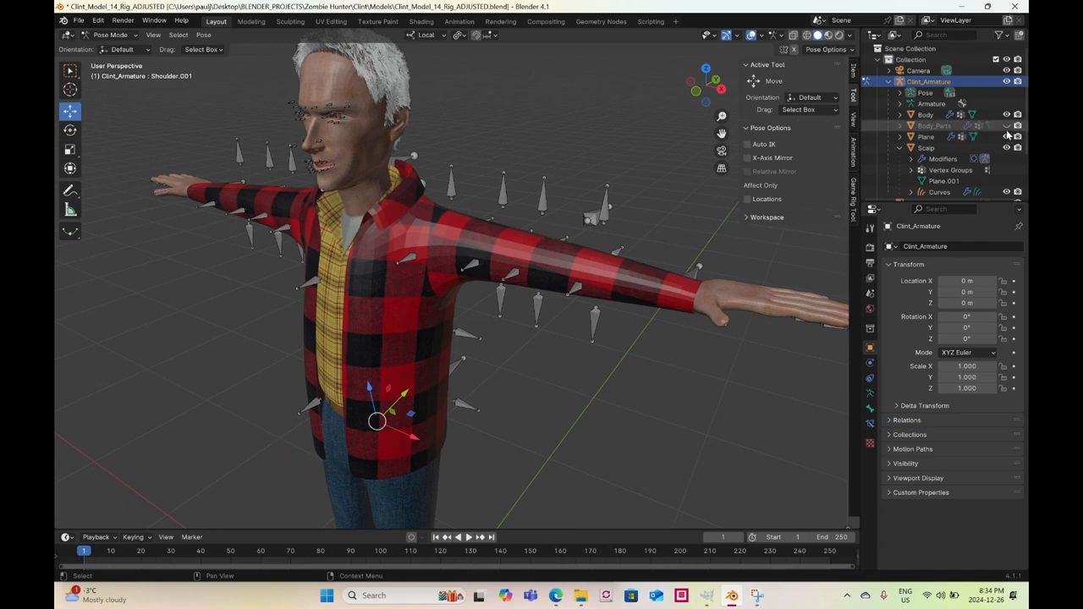
left_click(1006, 115)
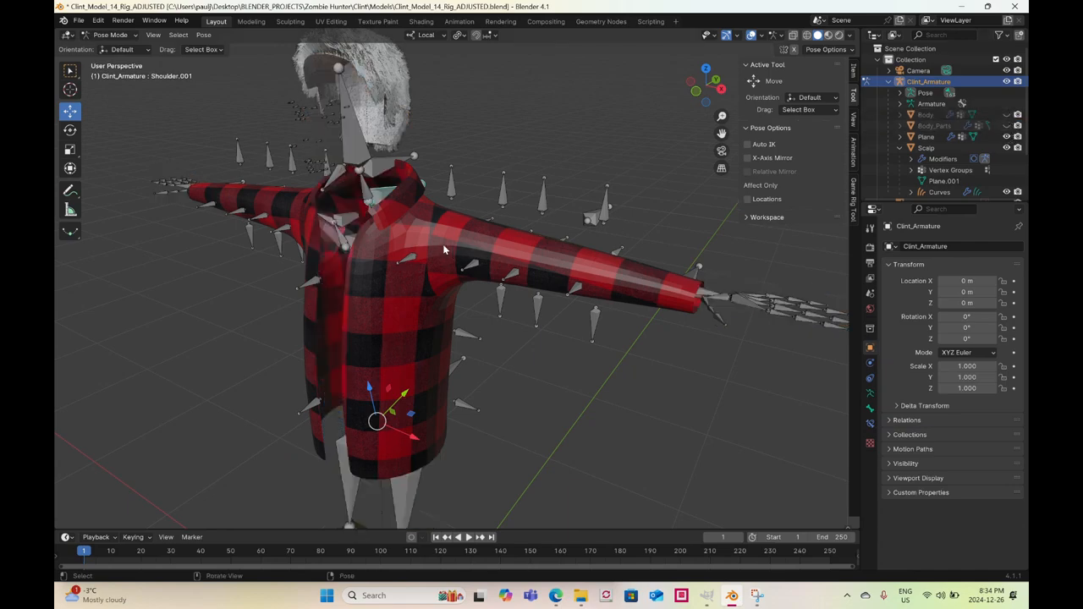
left_click(109, 35)
left_click(110, 47)
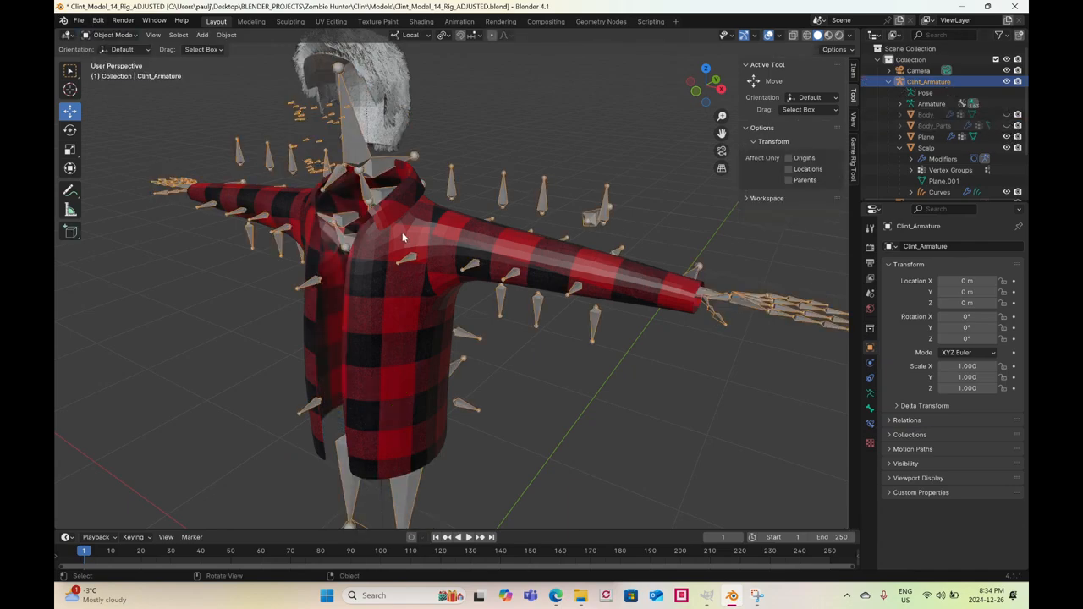
left_click(418, 232)
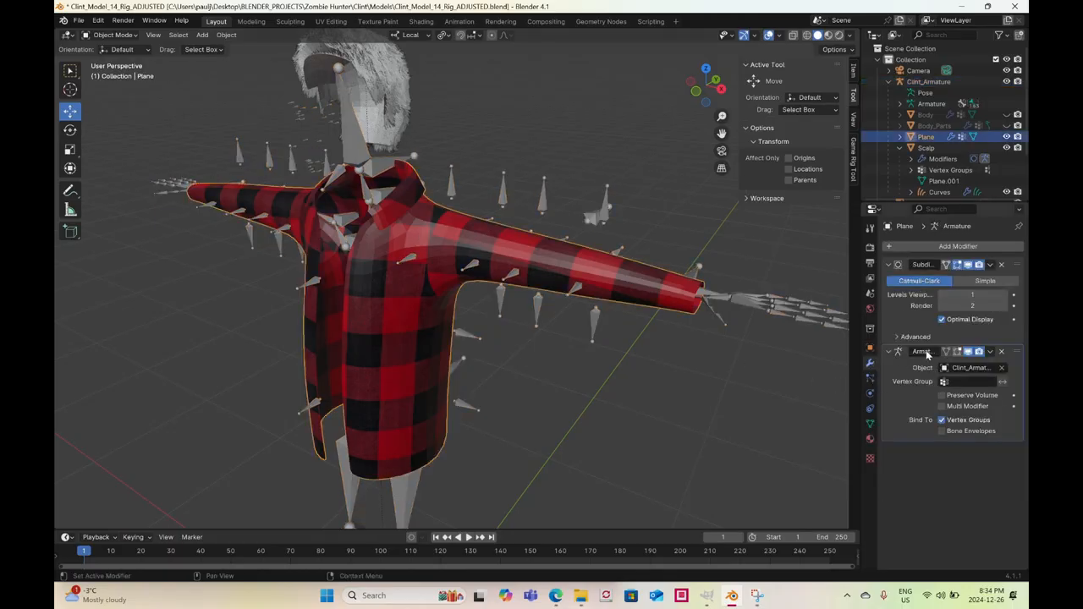
Examine the jacket weights of the upper-arm vertex groups one by one, from Upperarm_Front_L to Upperarm_Bottom_R
middle_click_drag(398, 212, 429, 207)
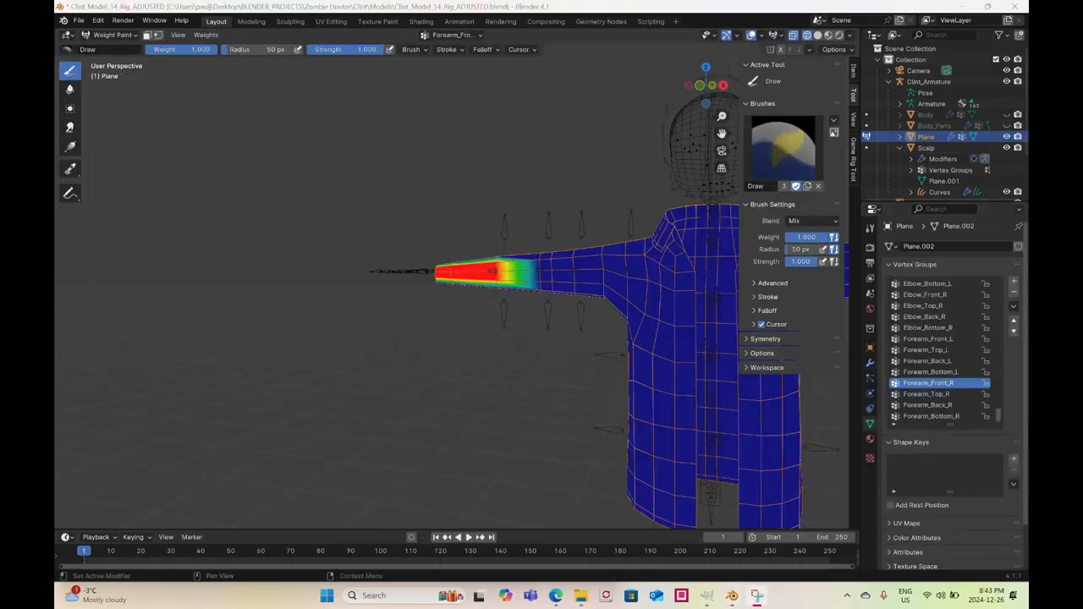
scroll(974, 383, "up", 7)
scroll(968, 362, "up", 11)
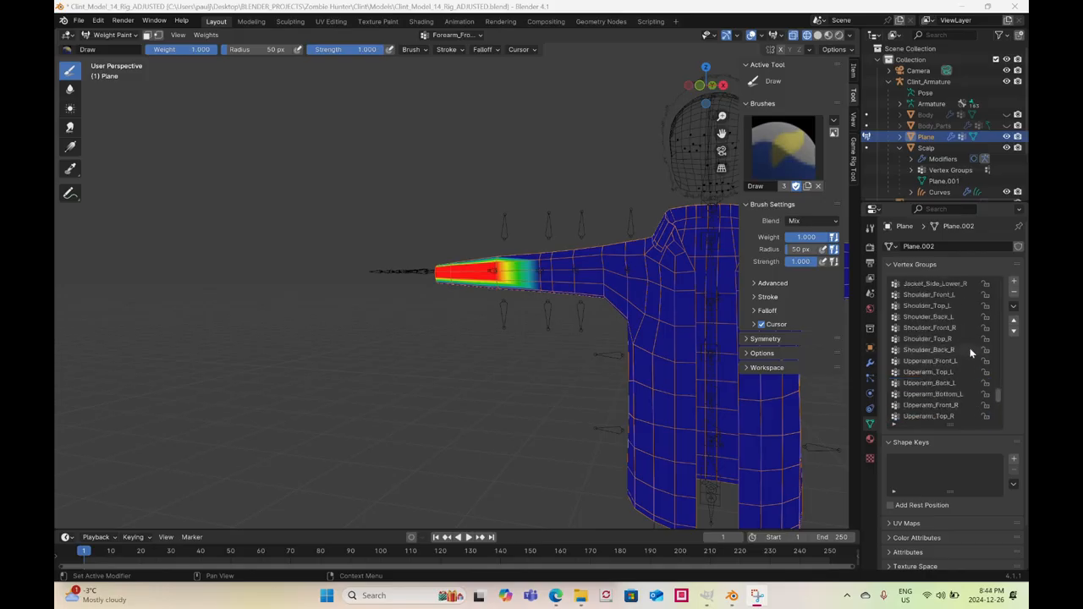
left_click(944, 361)
scroll(445, 316, "down", 5)
middle_click_drag(445, 316, 342, 313, "shift")
left_click(922, 372)
left_click(922, 383)
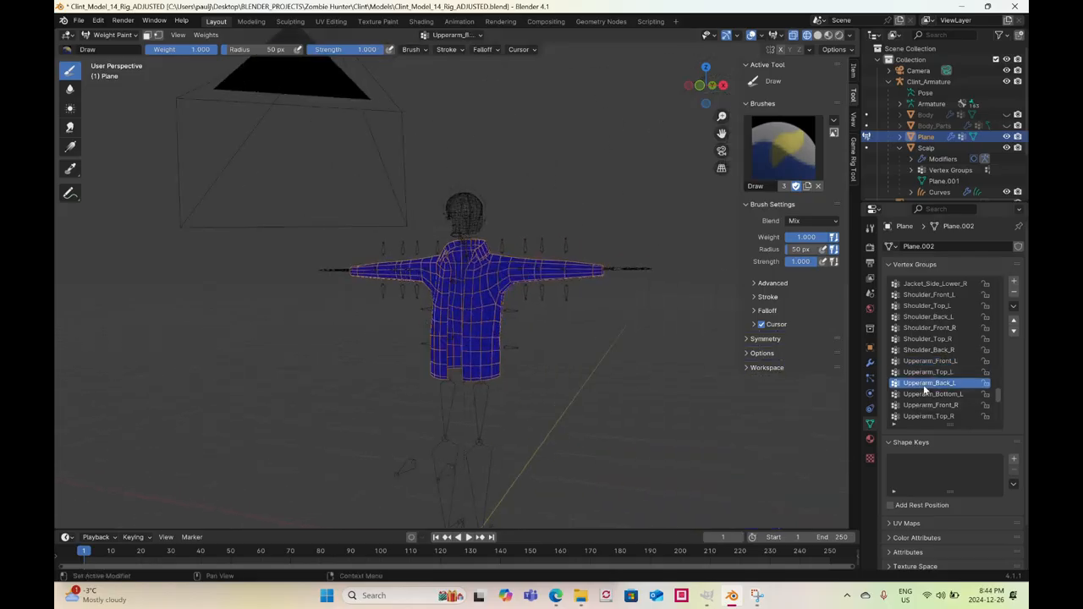
left_click(926, 395)
left_click(926, 405)
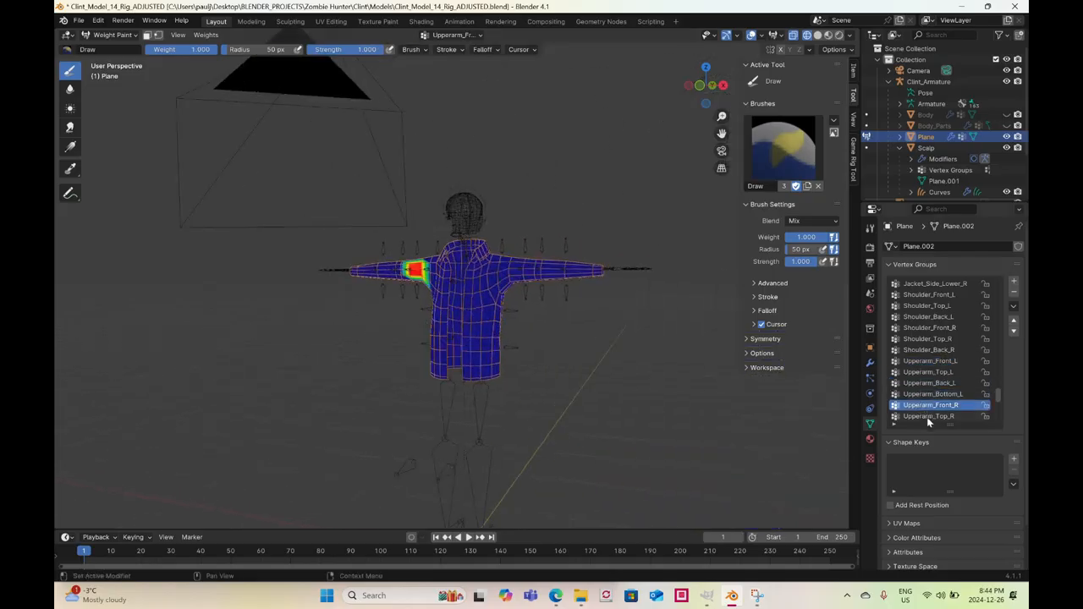
left_click(926, 417)
scroll(939, 392, "down", 5)
left_click(950, 373)
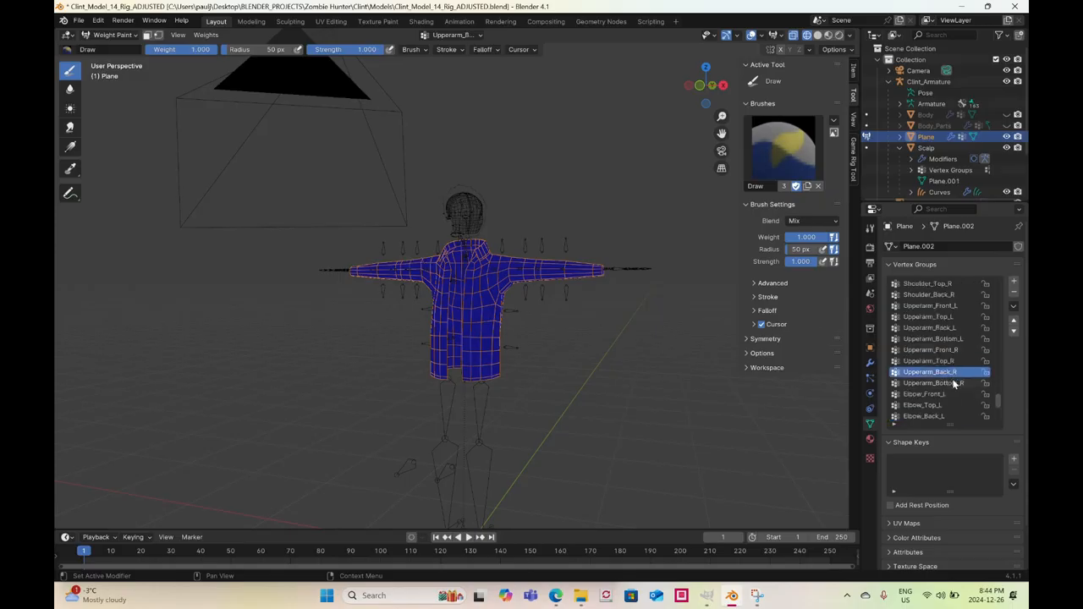
left_click(953, 382)
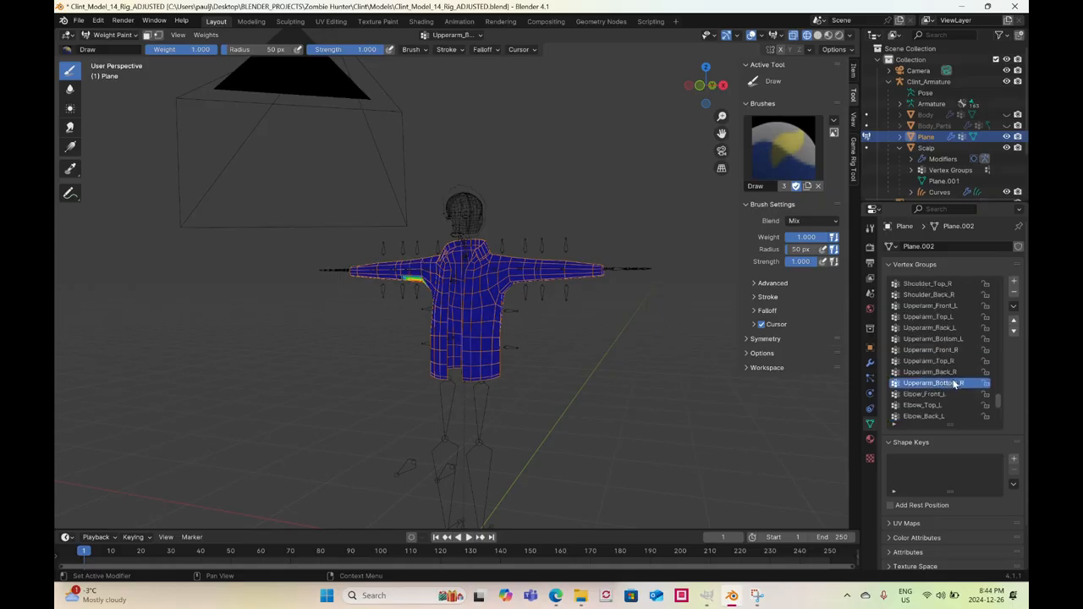
Return the jacket to Object Mode and save over the file Clint_Model_14_Rig_ADJUSTED.blend
left_click(116, 36)
left_click(119, 51)
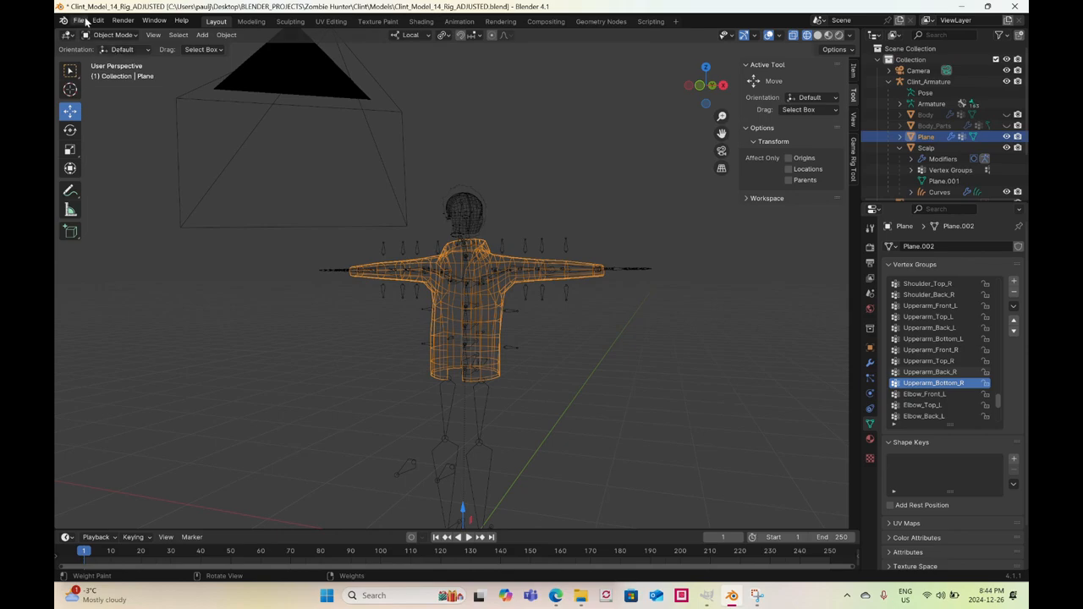
left_click(85, 21)
left_click(102, 114)
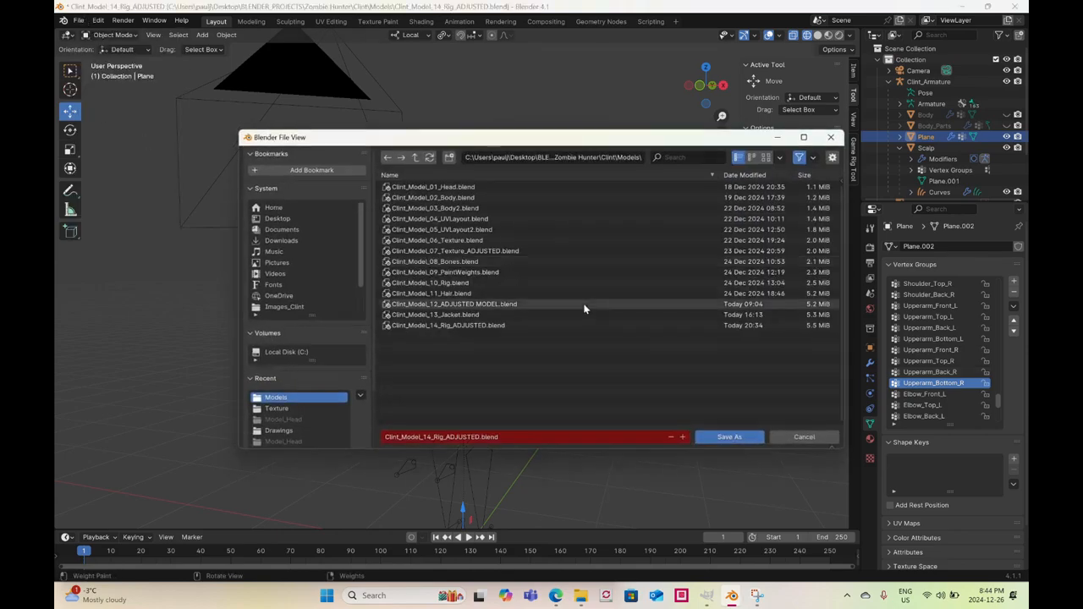
double_click(459, 325)
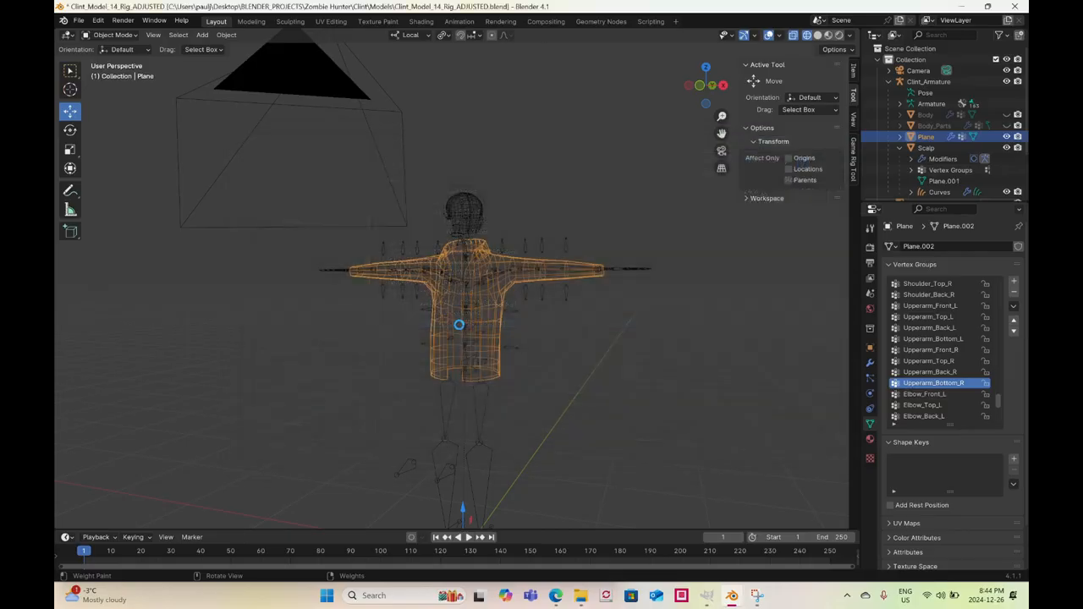
Set the viewport level of the jacket's Subdivision modifier to 1
left_click(868, 362)
left_click(964, 296)
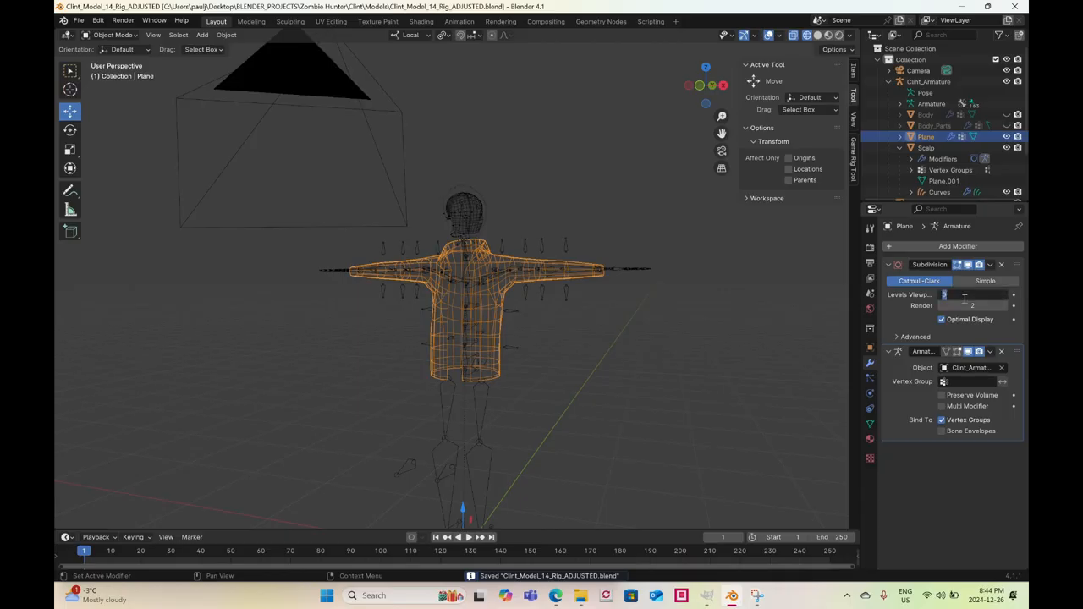
key("Return")
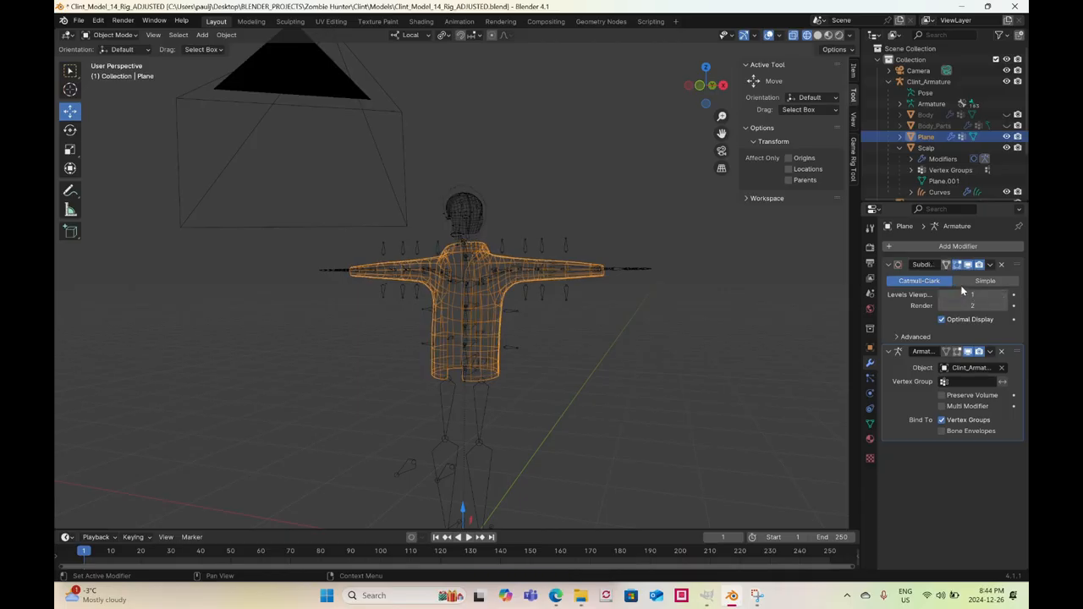
Switch the viewport to solid shading and unhide the Body and Body_Parts meshes
key("z")
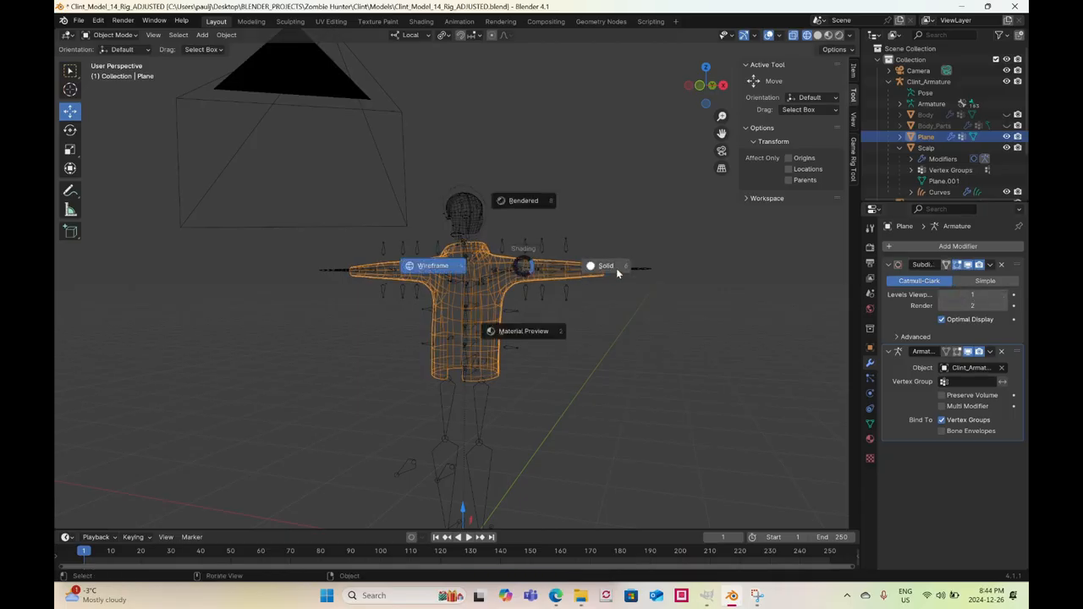
key("2")
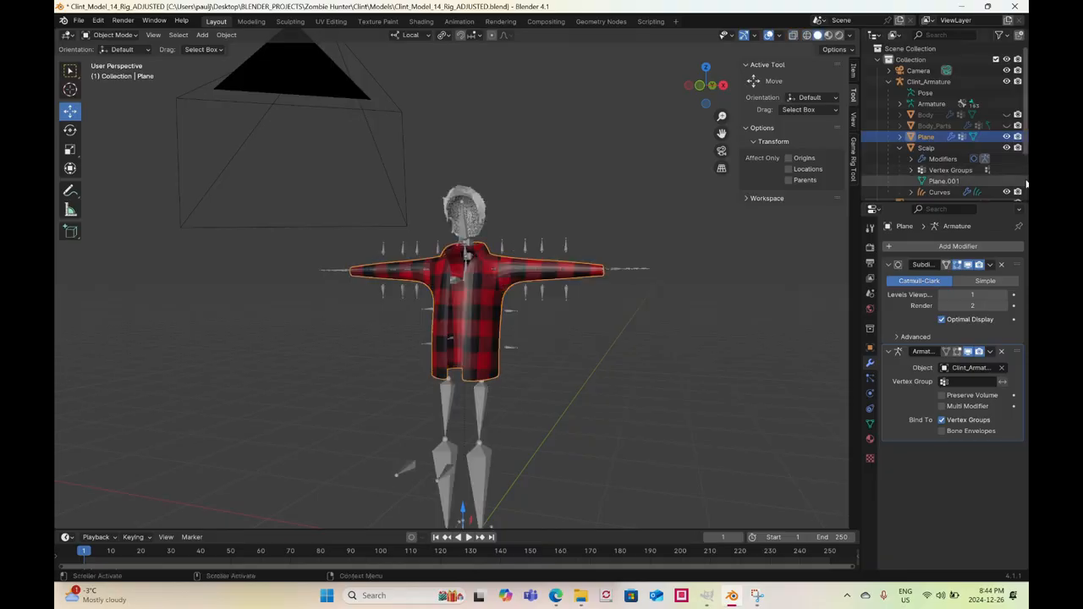
left_click(1006, 115)
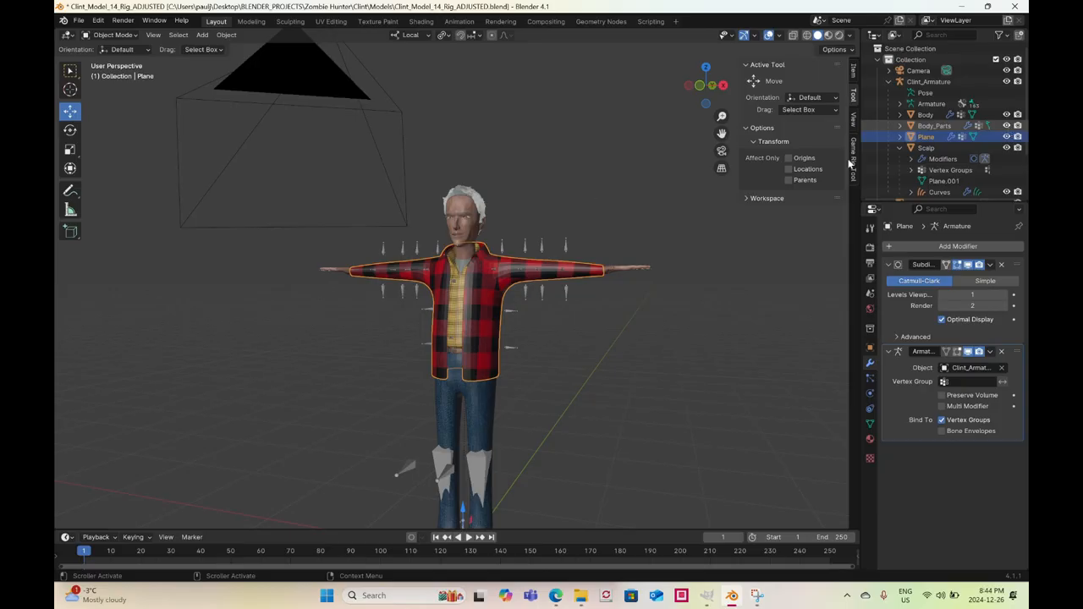
middle_click_drag(565, 211, 572, 258)
scroll(571, 260, "up", 3)
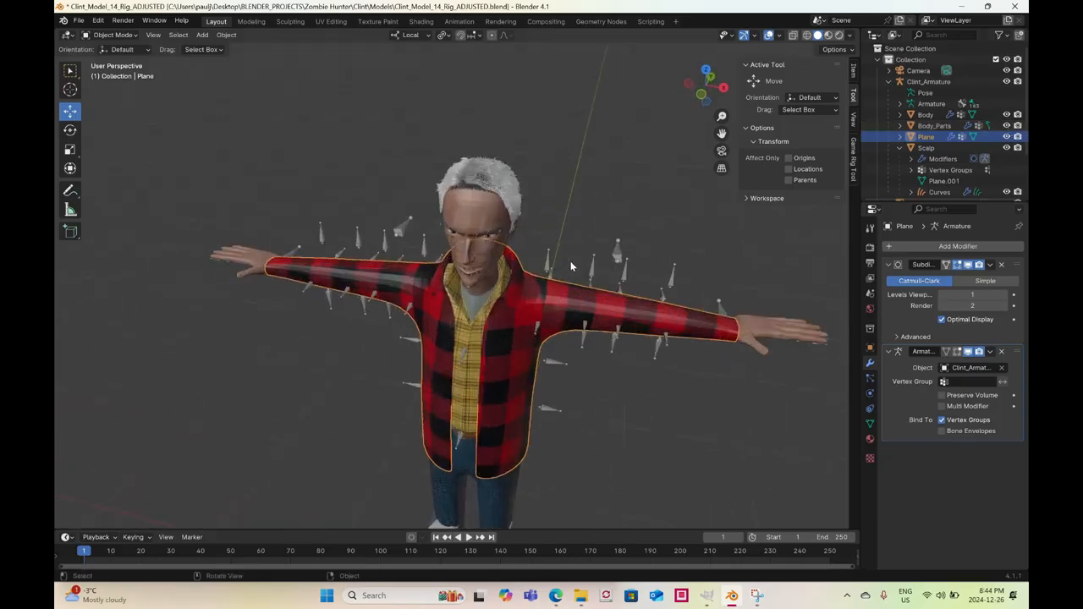
Select Clint_Armature and put it into Pose Mode
left_click(624, 277)
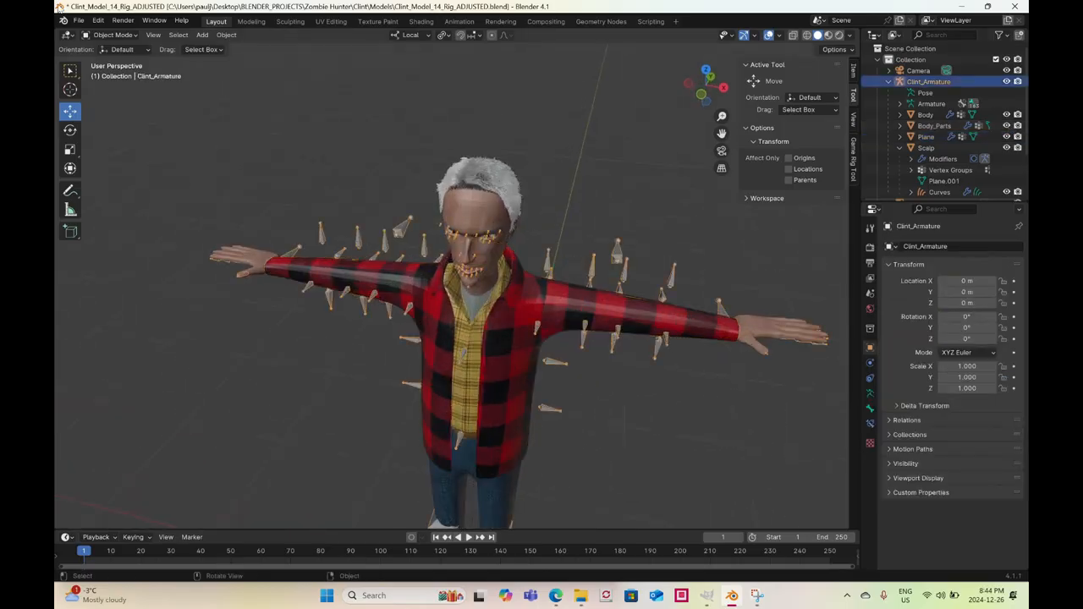
left_click(110, 35)
left_click(114, 74)
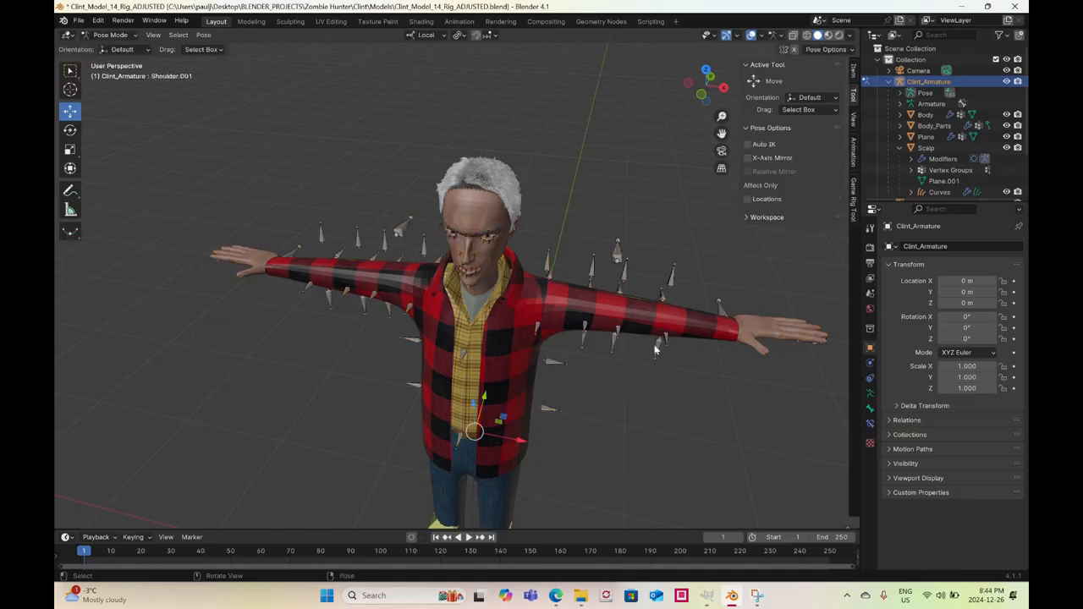
Bend the character's left arm at the elbow by moving the WristL_Ctrl bone in toward the body
left_click(724, 340)
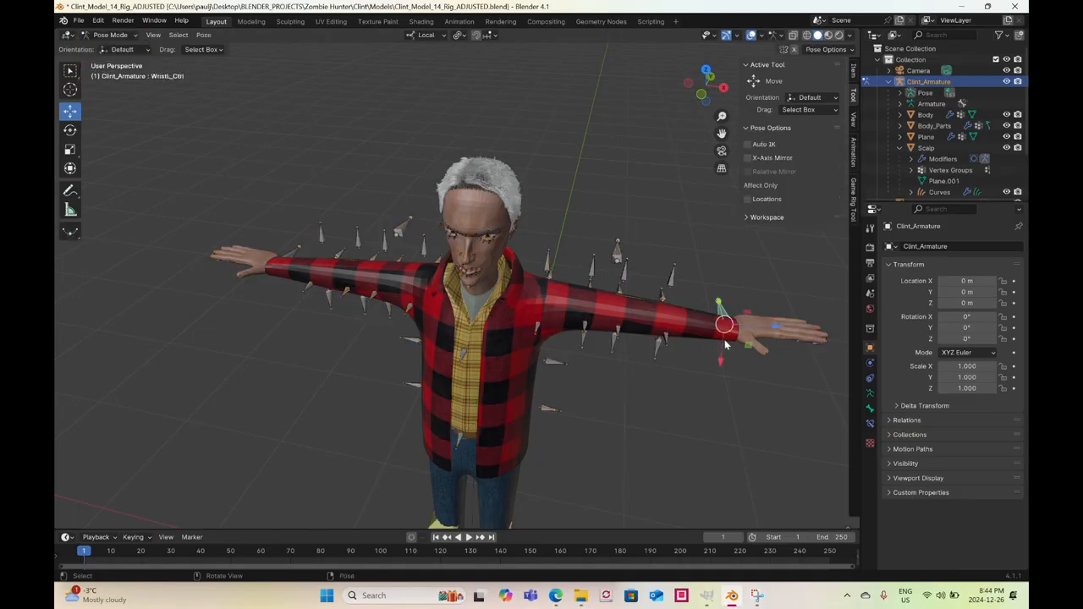
left_click_drag(728, 332, 654, 382)
middle_click_drag(654, 381, 575, 347)
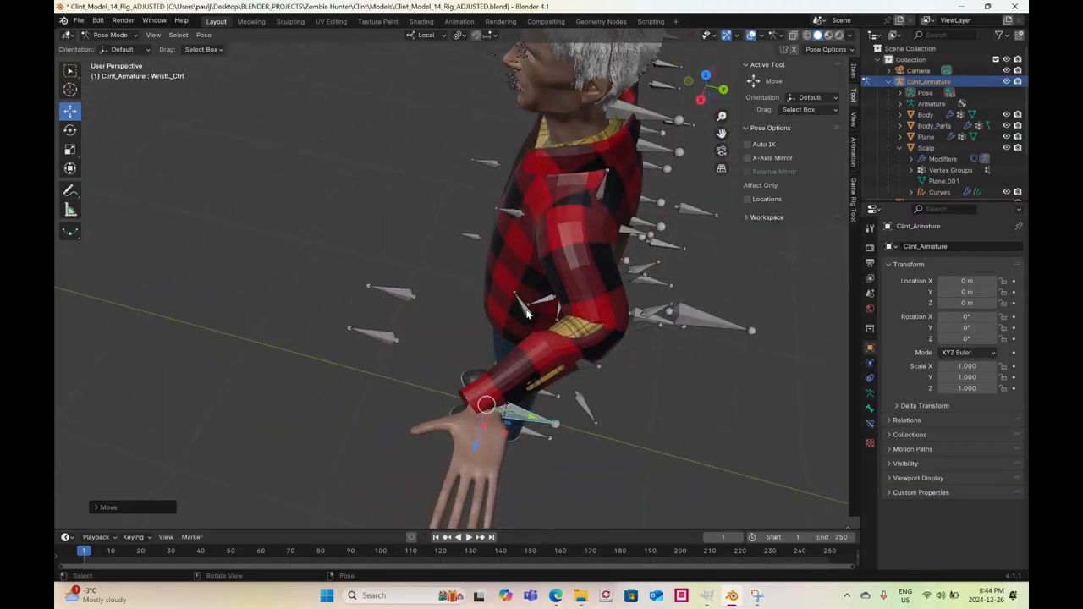
Move the Forearm_Front_L and Upperarm_Front_L bones to try covering the shirt showing through at the inner elbow
left_click(526, 313)
left_click_drag(529, 317, 526, 313)
middle_click_drag(541, 304, 492, 296)
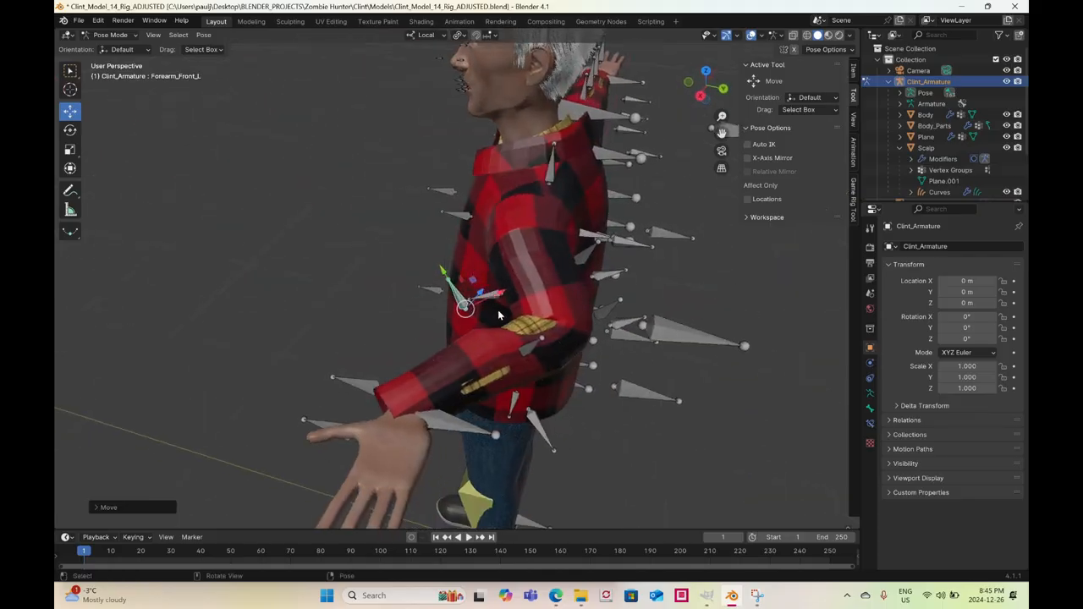
left_click(499, 315)
middle_click_drag(505, 326, 526, 334)
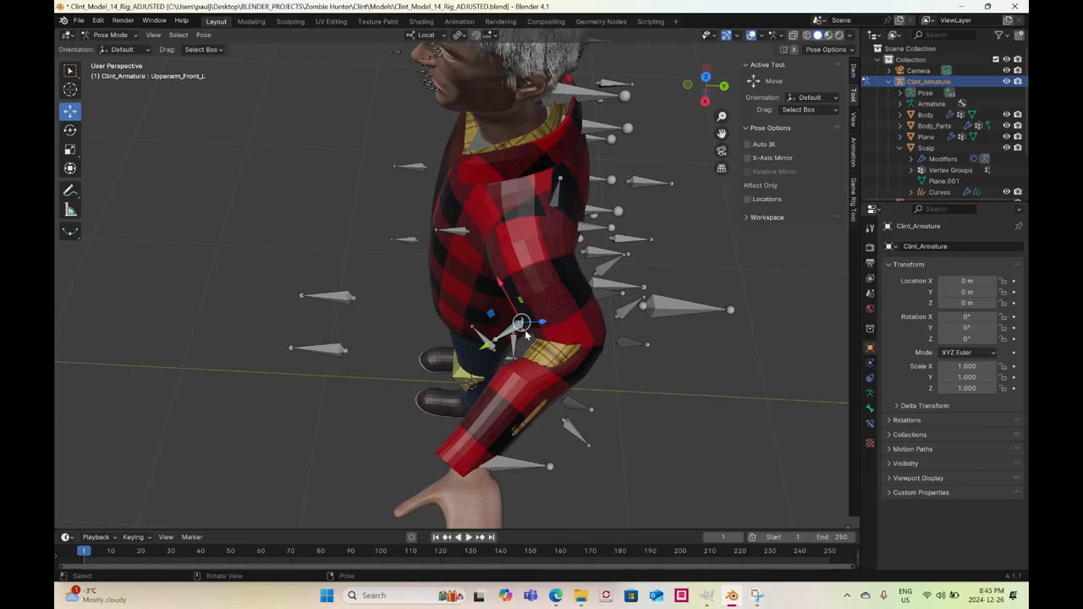
left_click_drag(521, 325, 509, 325)
mouse_move(568, 380)
middle_mouse_down()
mouse_move(540, 313)
mouse_move(589, 349)
mouse_move(592, 374)
mouse_move(564, 367)
middle_mouse_up()
Select the Elbow_Front_L bone with the help of wireframe shading, return to solid shading and try moving the bone
key("z")
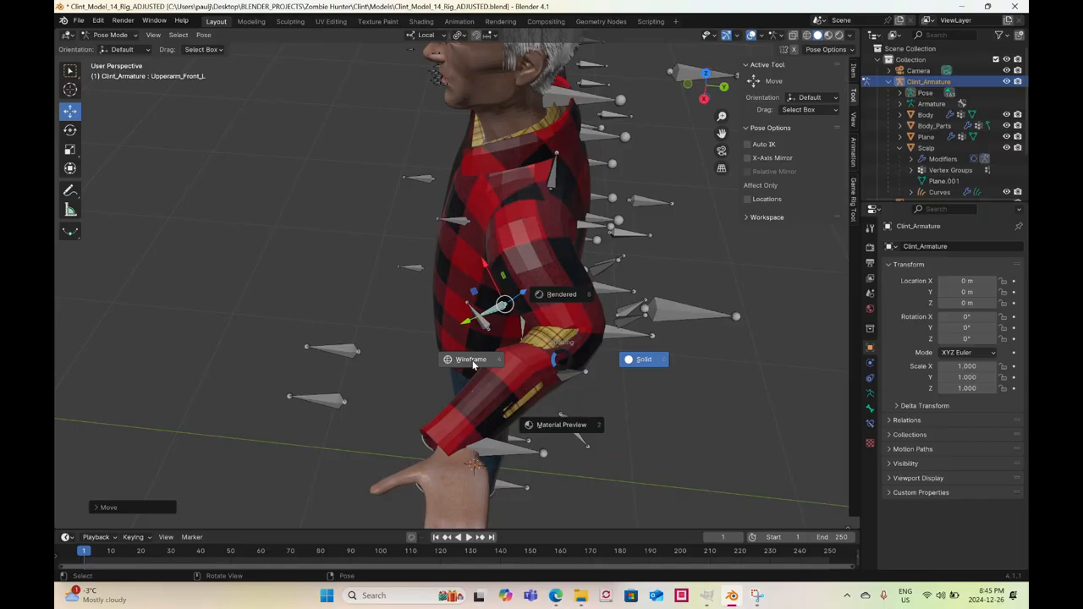
left_click(472, 362)
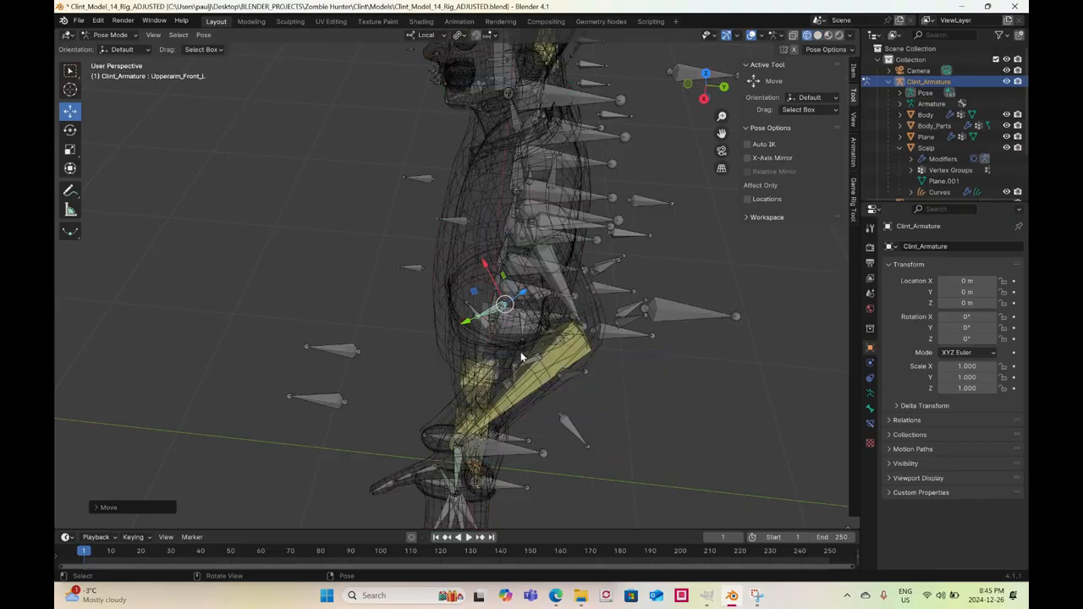
mouse_move(520, 351)
middle_mouse_down()
mouse_move(464, 330)
mouse_move(428, 300)
mouse_move(493, 341)
mouse_move(455, 346)
middle_mouse_up()
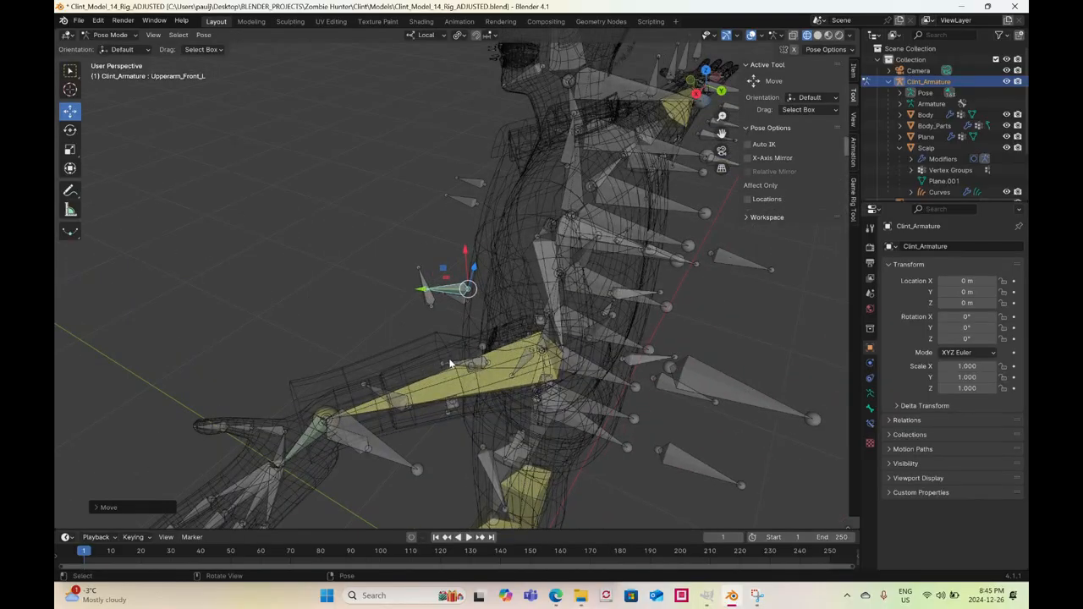
left_click(449, 364)
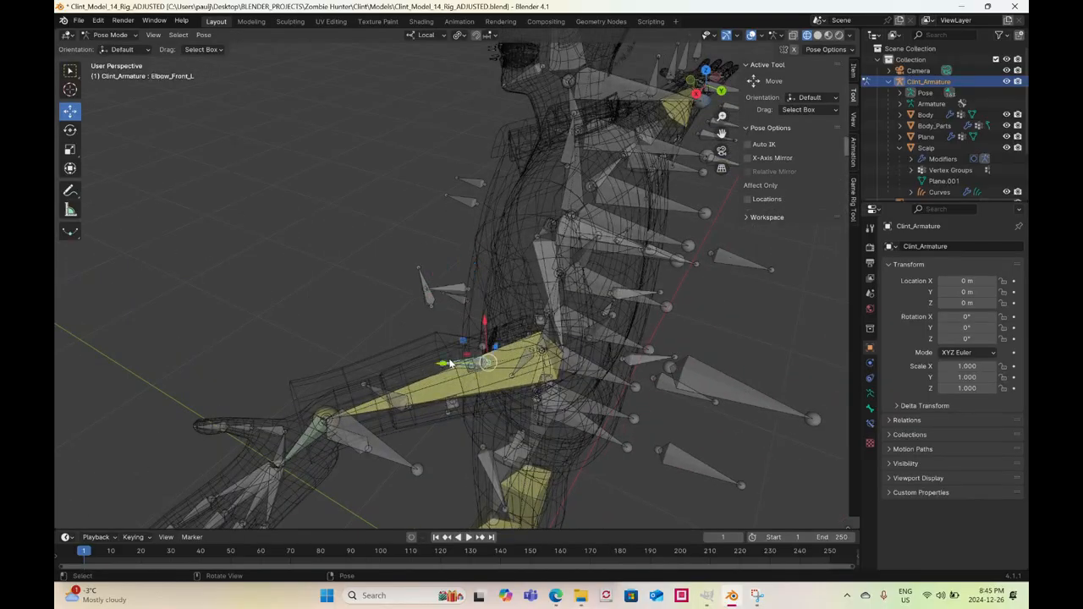
key("z")
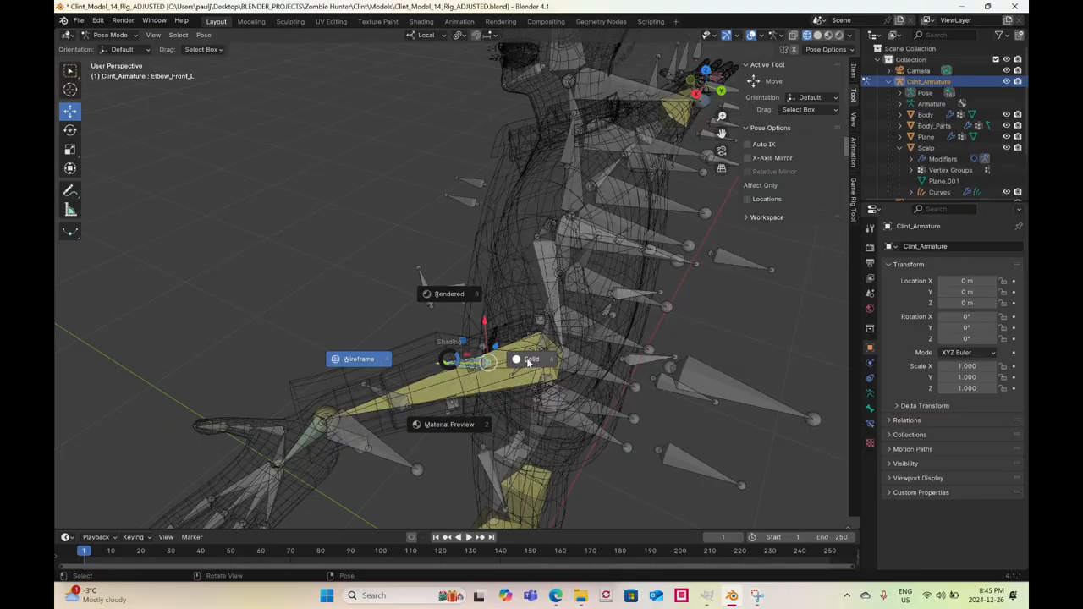
left_click(528, 359)
mouse_move(526, 356)
middle_mouse_down()
mouse_move(560, 395)
mouse_move(541, 381)
middle_mouse_up()
key("g")
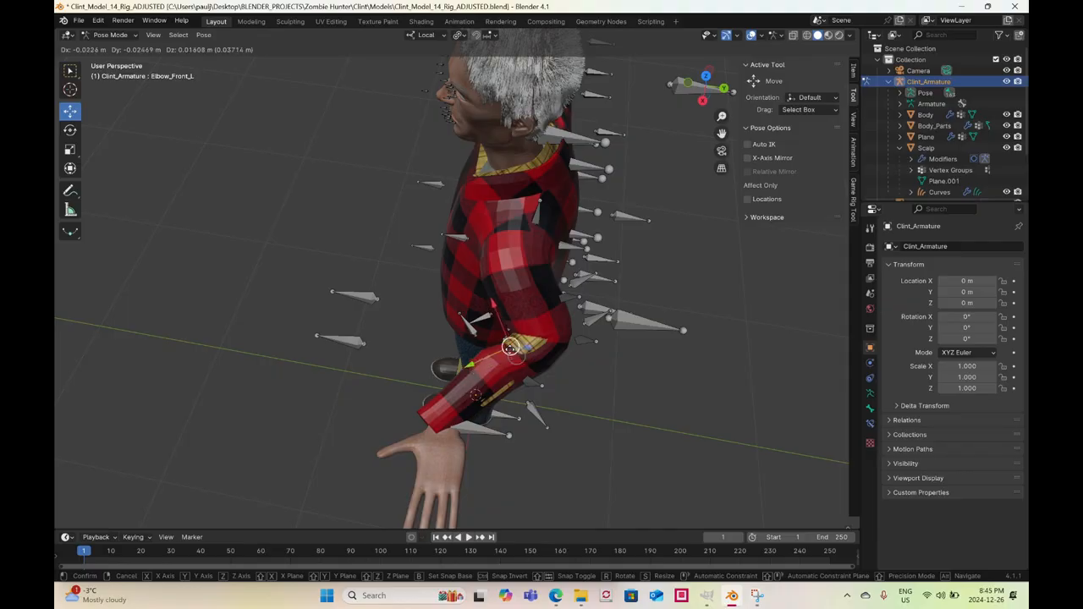
left_click(511, 356)
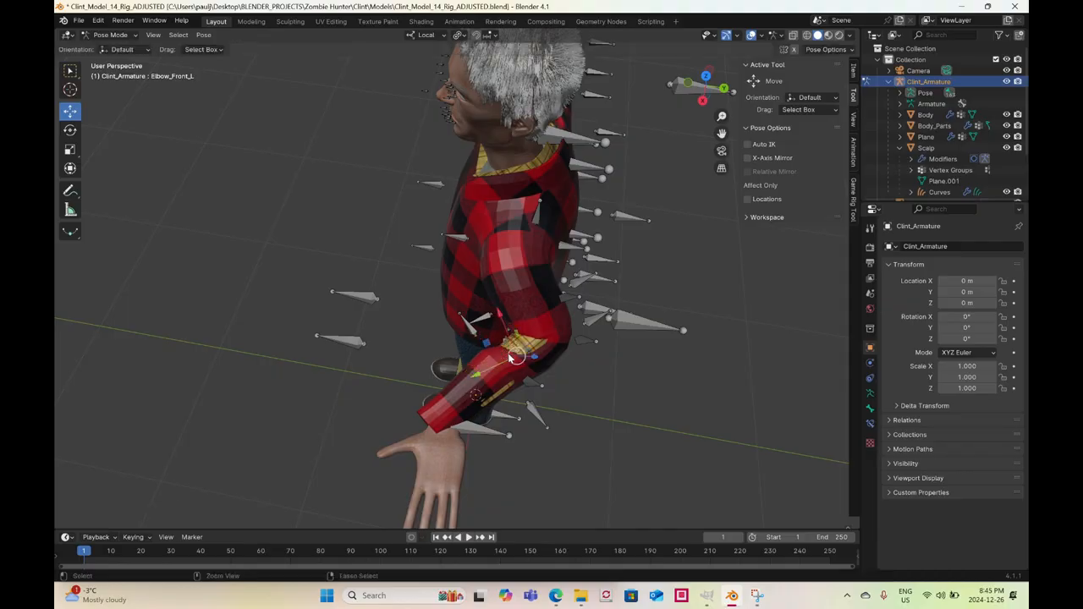
Undo the sleeve bone moves and the wrist control move to restore the straight-arm pose
left_click(508, 354)
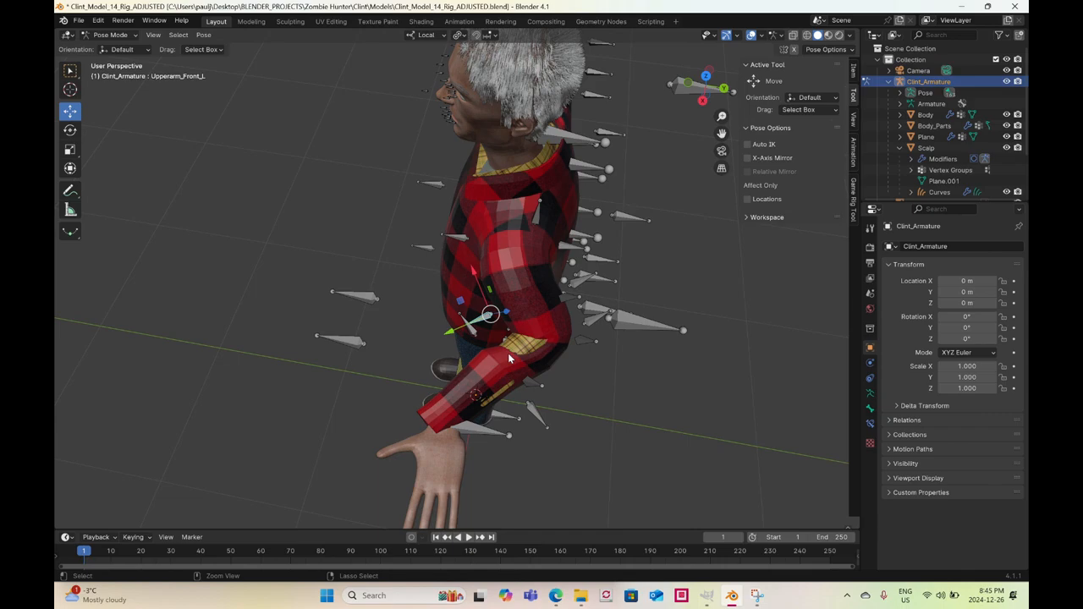
left_click(508, 353)
left_click(508, 353)
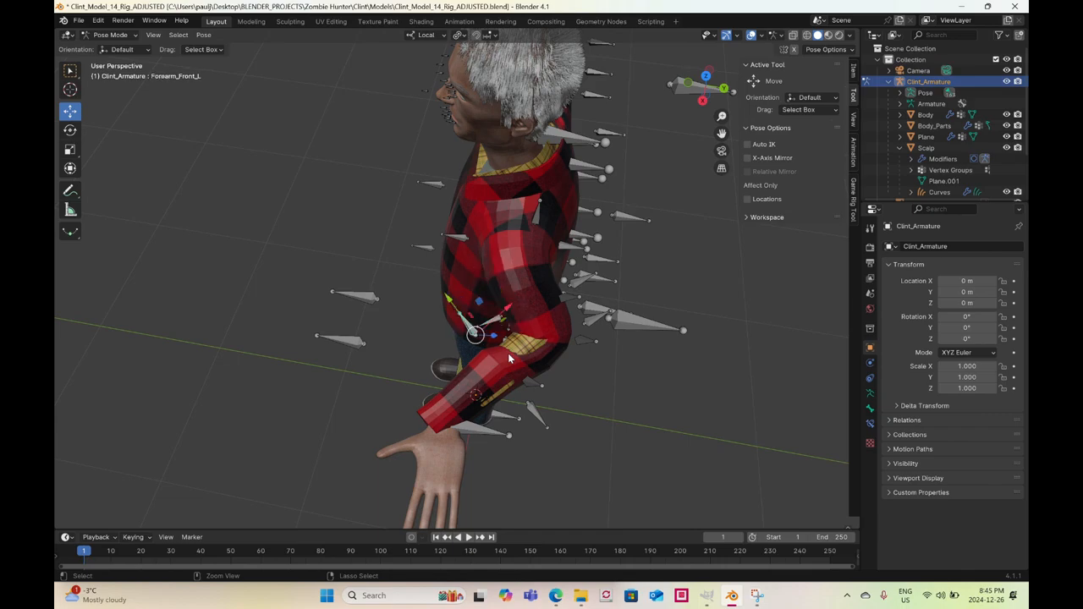
key("ctrl+z")
left_click(507, 353)
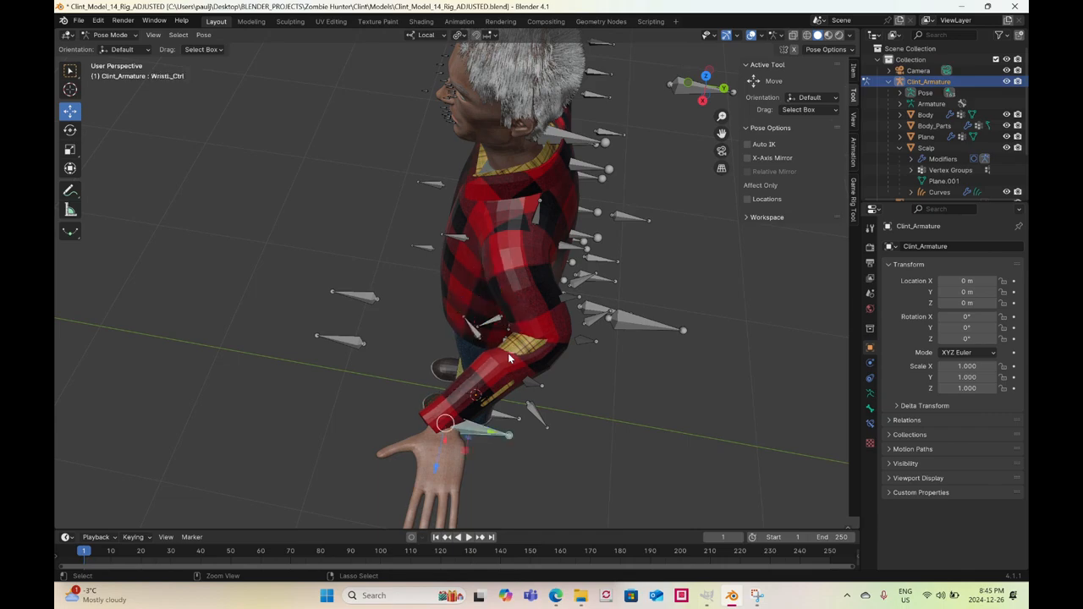
key("ctrl+z")
middle_click_drag(508, 344, 676, 309)
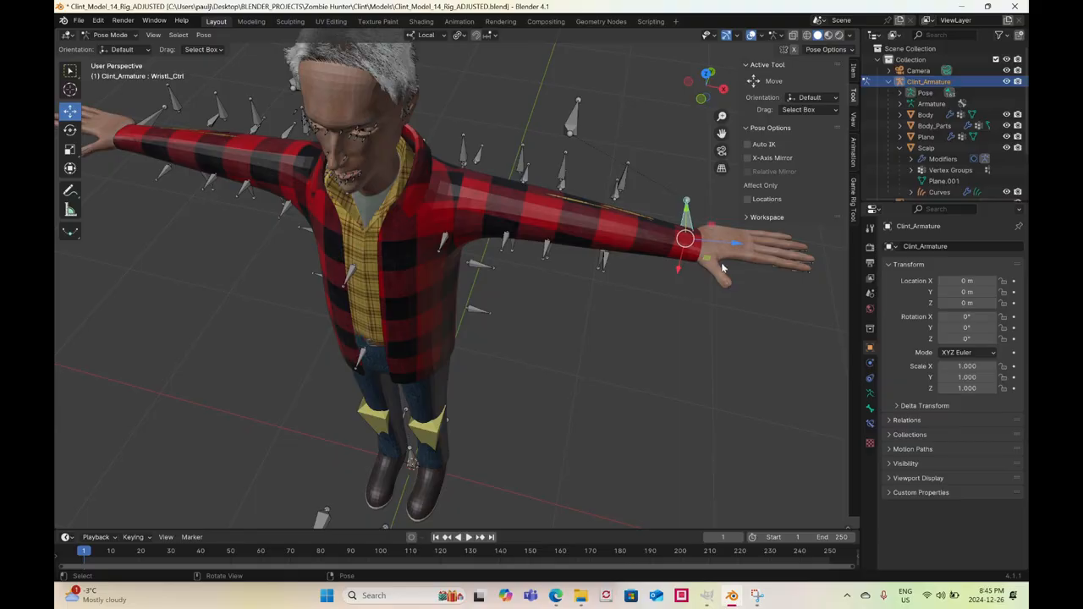
Bend the left arm slightly by moving the WristL_Ctrl bone along its local Z axis toward the body
left_click_drag(739, 245, 607, 235)
scroll(607, 235, "up", 2)
middle_click_drag(606, 242, 542, 292, "shift")
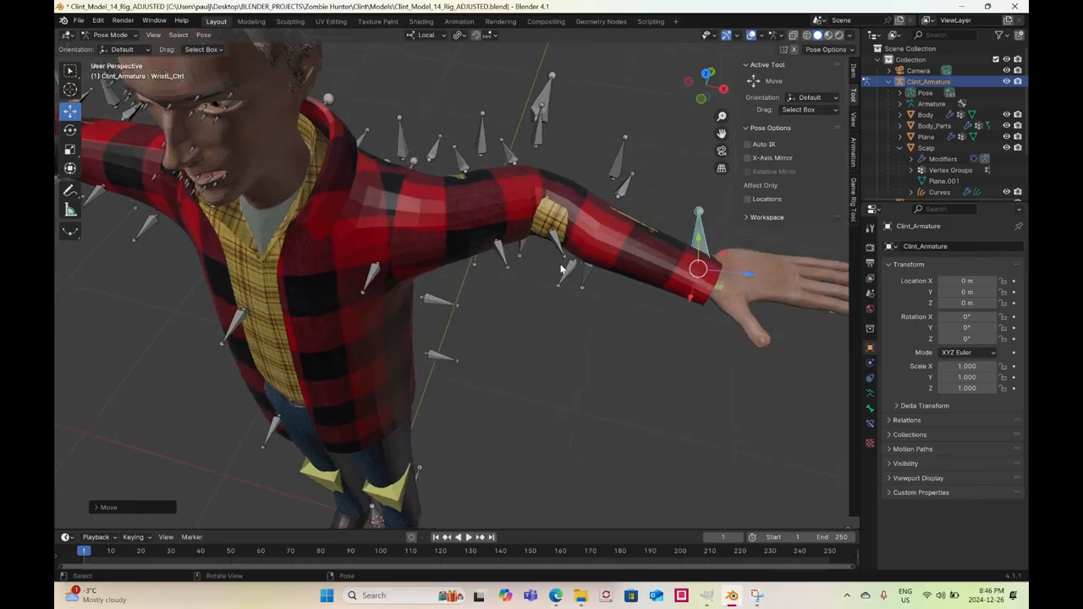
Move the Elbow_Front_L bone slightly forward so the sleeve covers the shirt at the inner elbow
middle_click_drag(560, 276, 554, 309)
left_click(551, 240)
left_click_drag(551, 242, 549, 257)
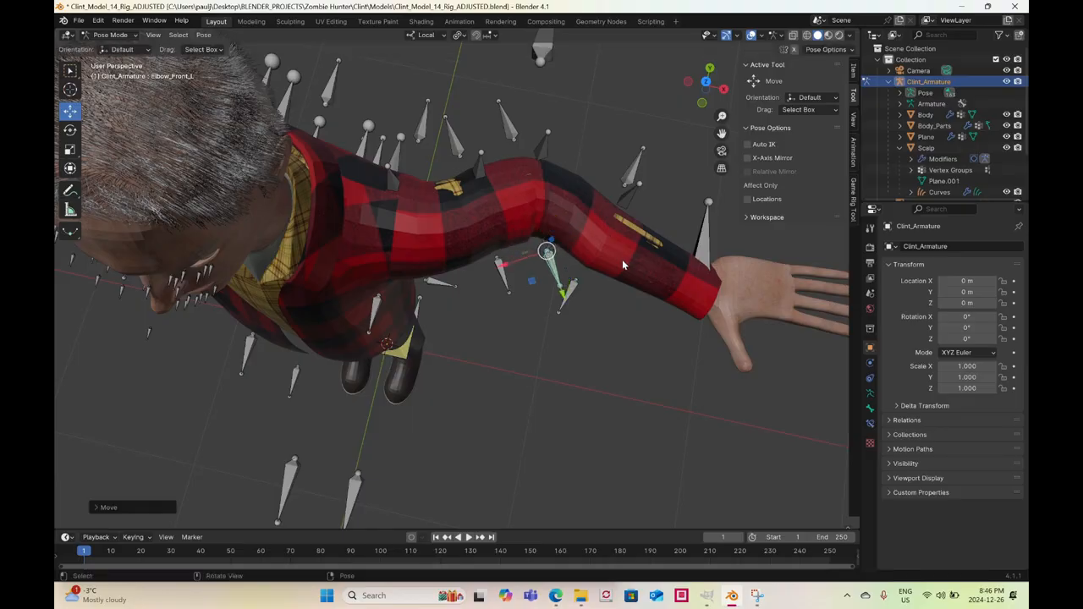
middle_click_drag(621, 259, 592, 240)
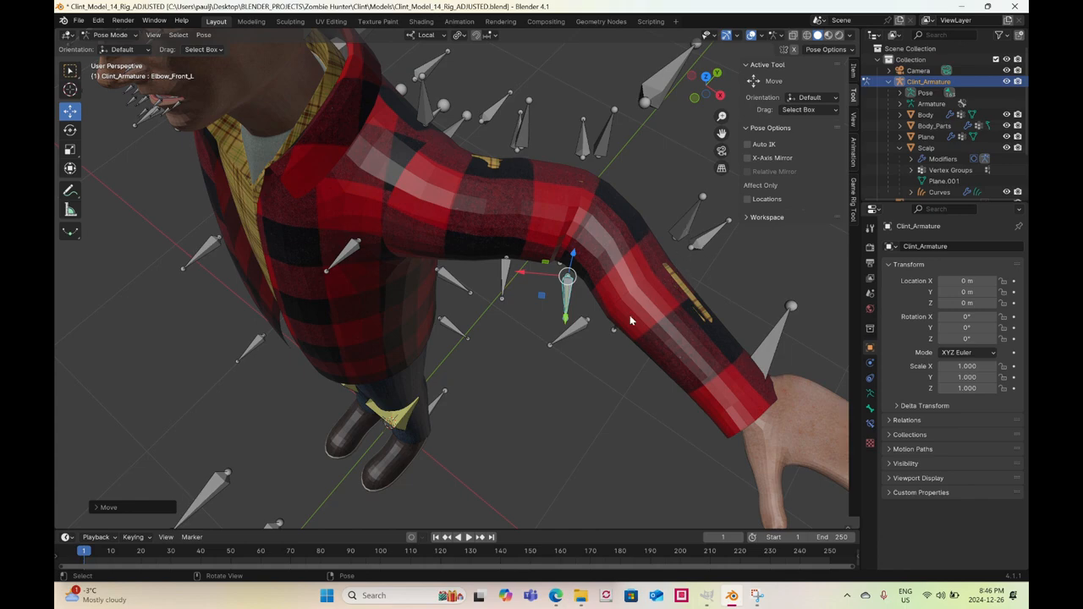
Move the Forearm_Top_L bone slightly outward along its local Y axis so the forearm sleeve covers the shirt
left_click(670, 228)
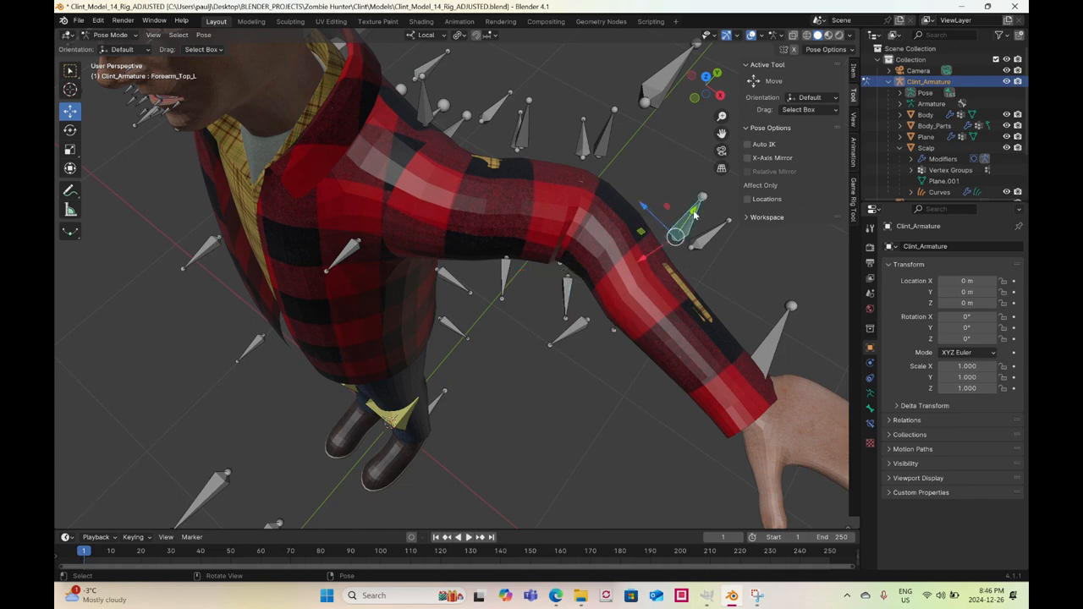
left_click_drag(694, 211, 697, 207)
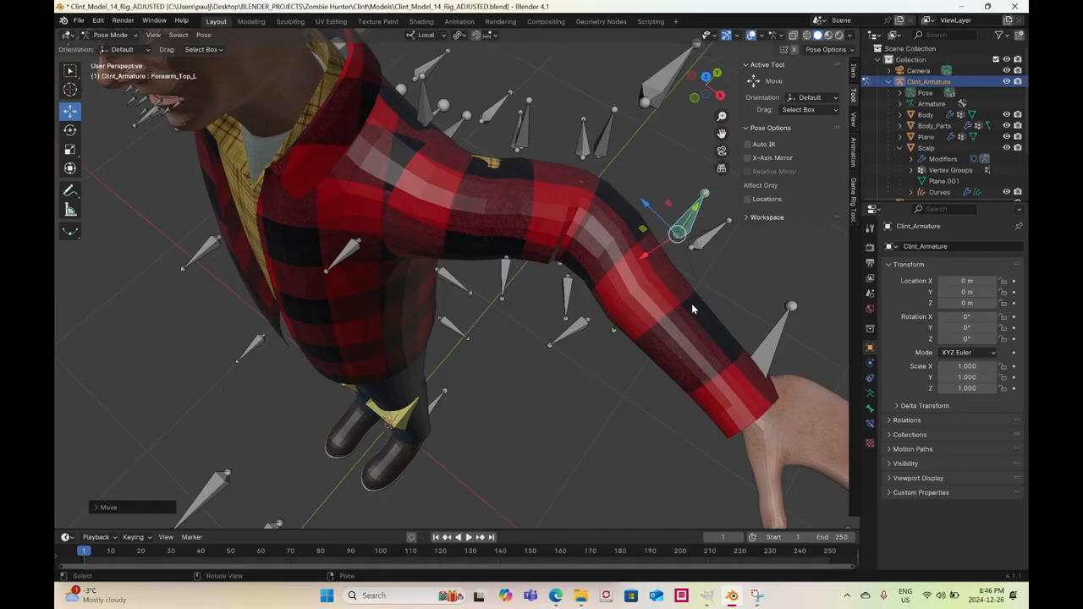
middle_click_drag(691, 305, 461, 362)
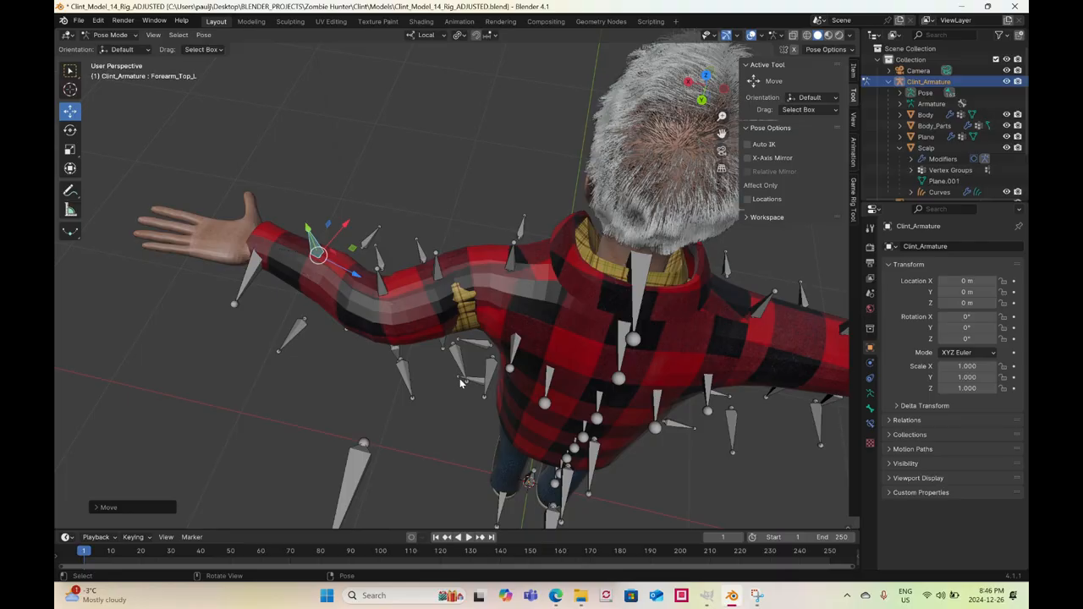
Move the Upperarm_Back_L and Upperarm_Top_L bones slightly outward so the jacket covers the shirt on the back of the left upper arm
left_click(465, 366)
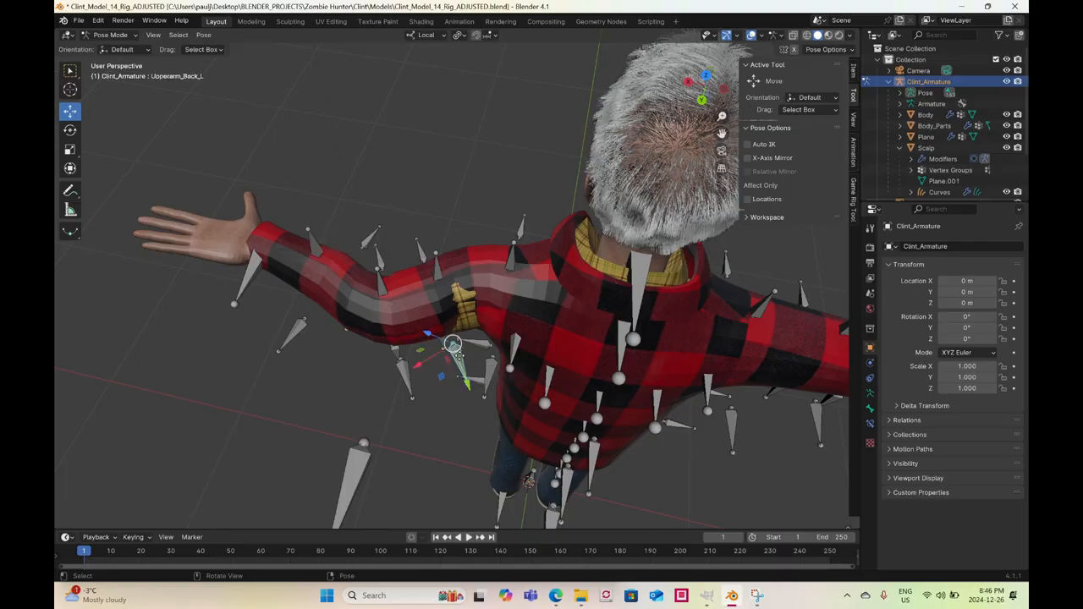
left_click_drag(457, 356, 469, 380)
middle_click_drag(469, 381, 414, 196)
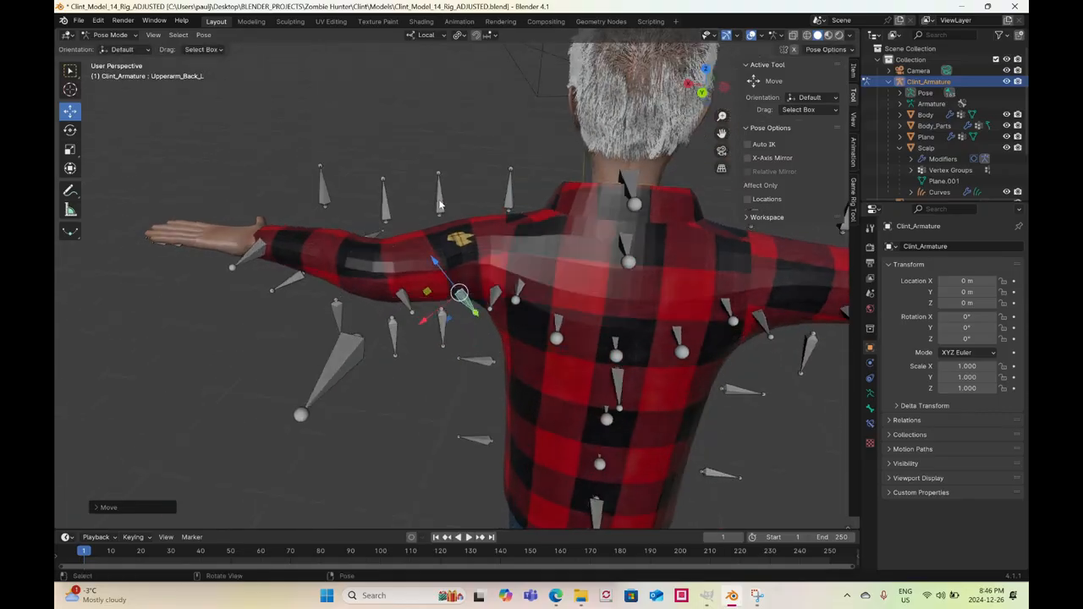
left_click(439, 205)
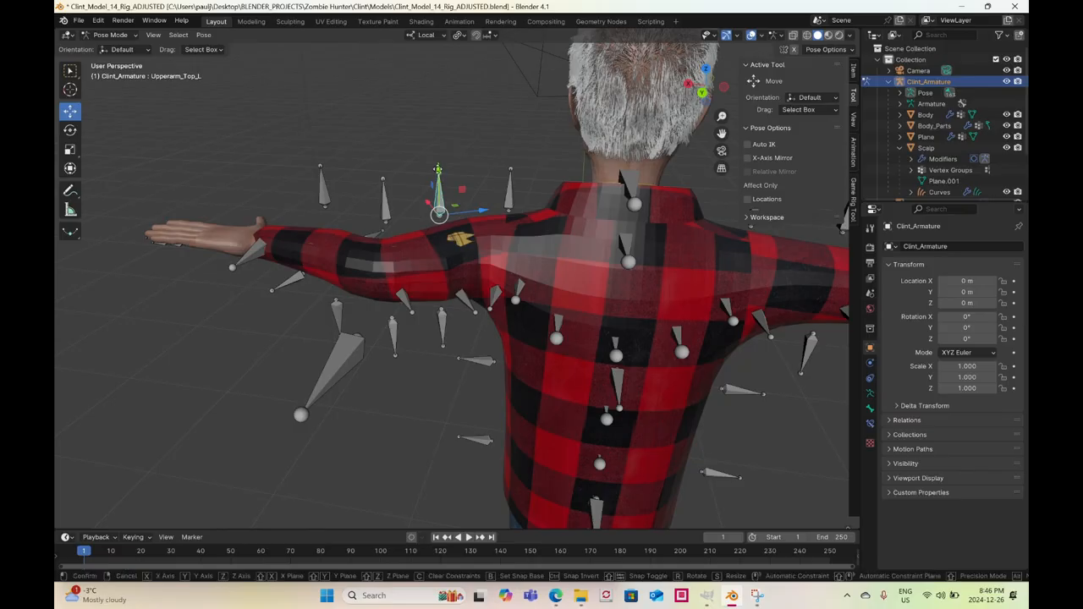
left_click_drag(438, 168, 438, 165)
scroll(443, 269, "down", 3)
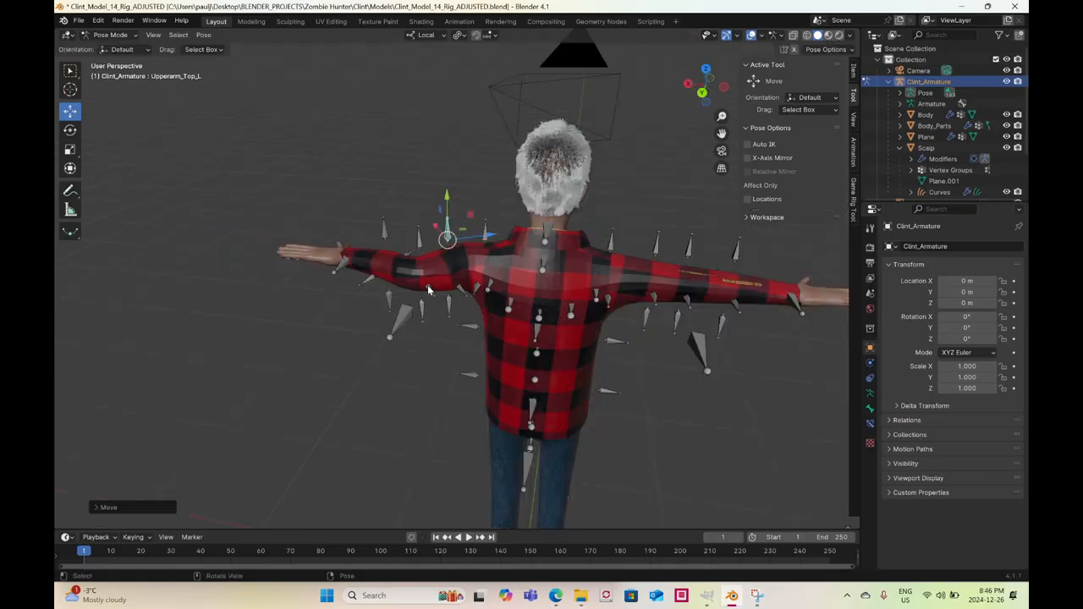
middle_click_drag(447, 301, 681, 289)
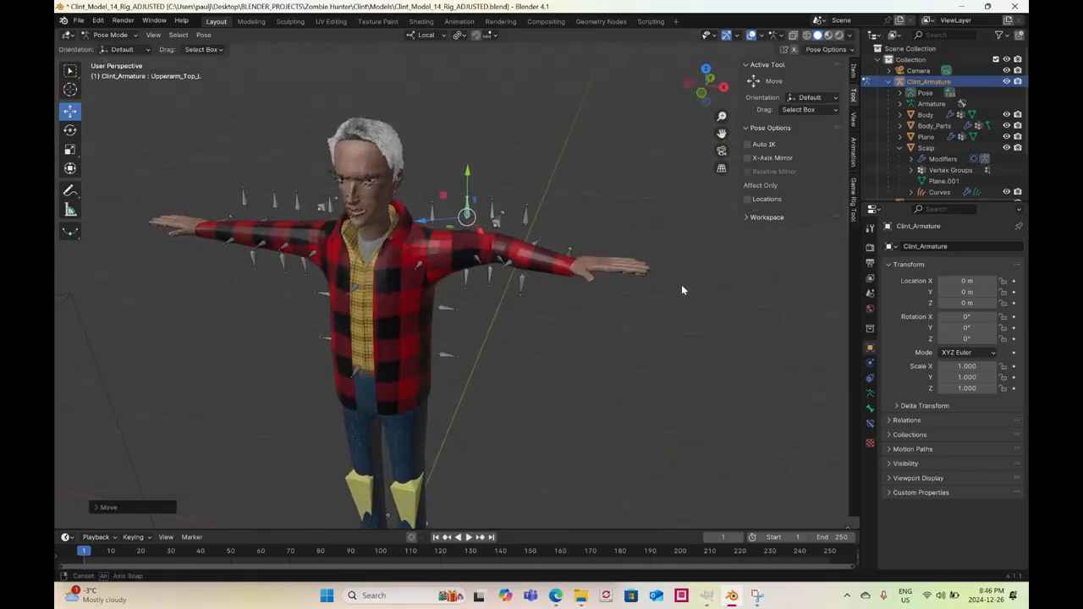
Undo the sleeve helper bone moves and the WristL_Ctrl move to return the left arm to its straight pose
key("ctrl+z")
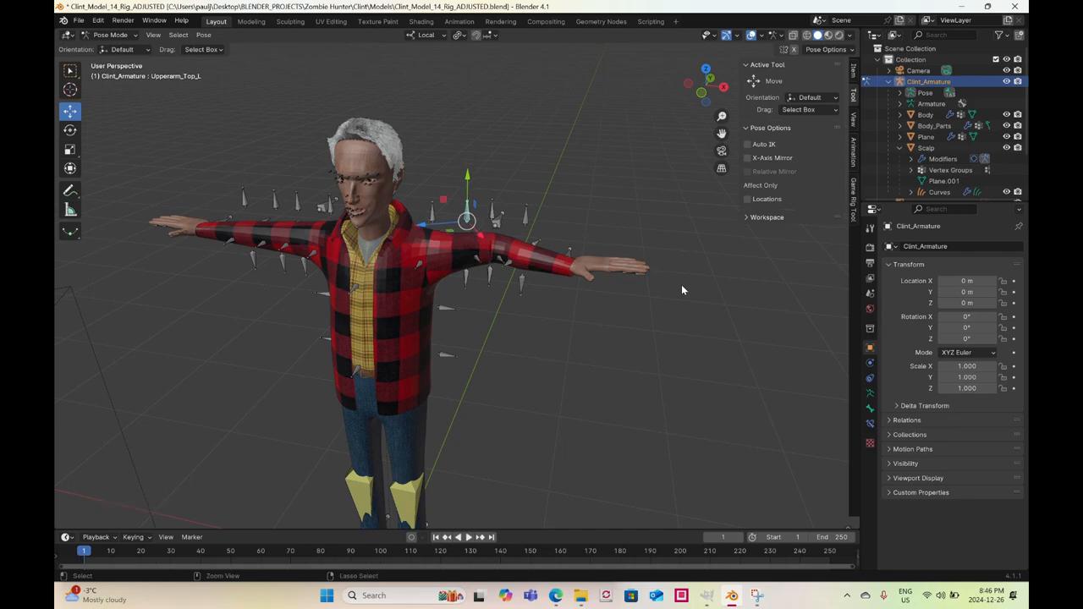
key("ctrl+z")
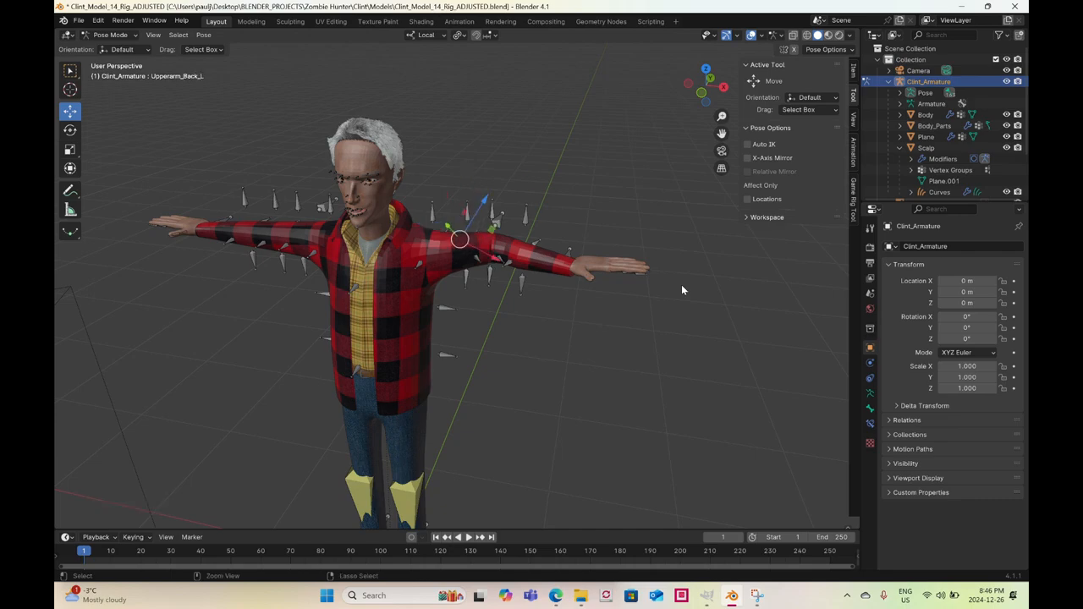
key("ctrl+z")
key("ctrl+z")
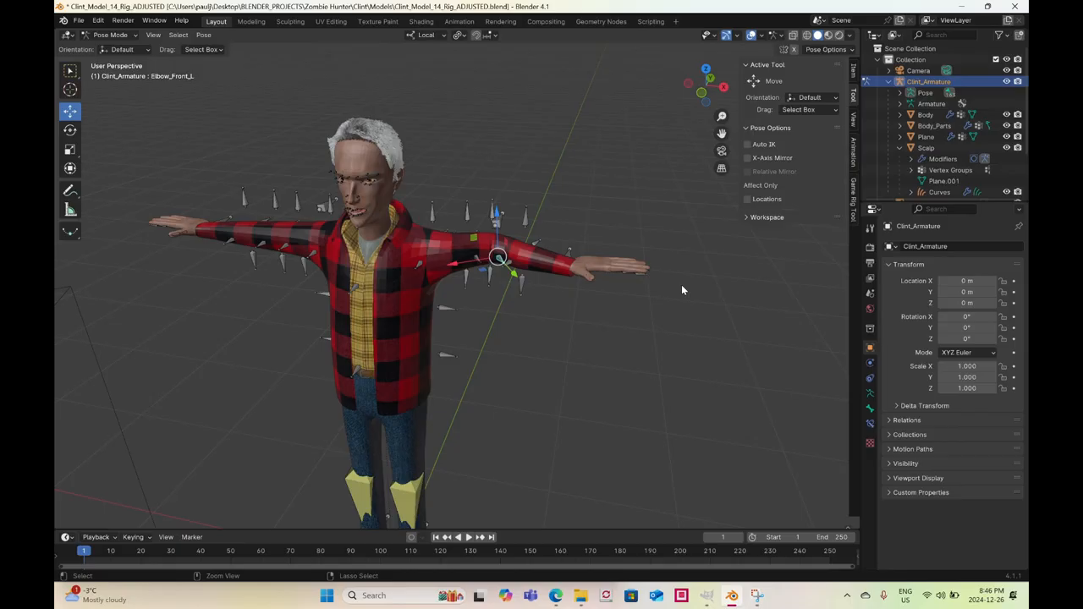
key("ctrl+z")
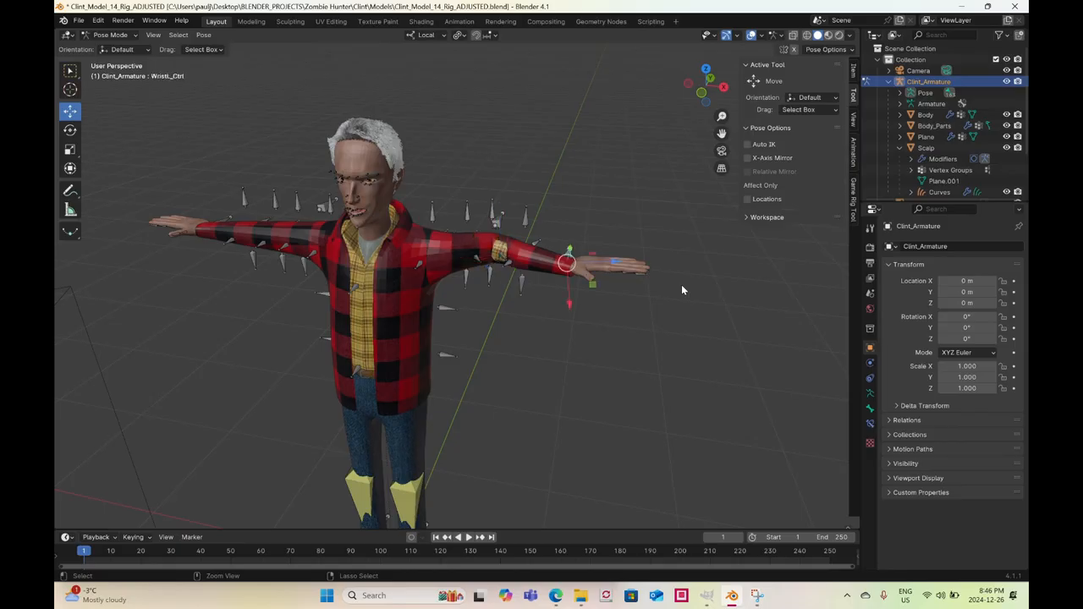
key("ctrl+z")
key("ctrl+z")
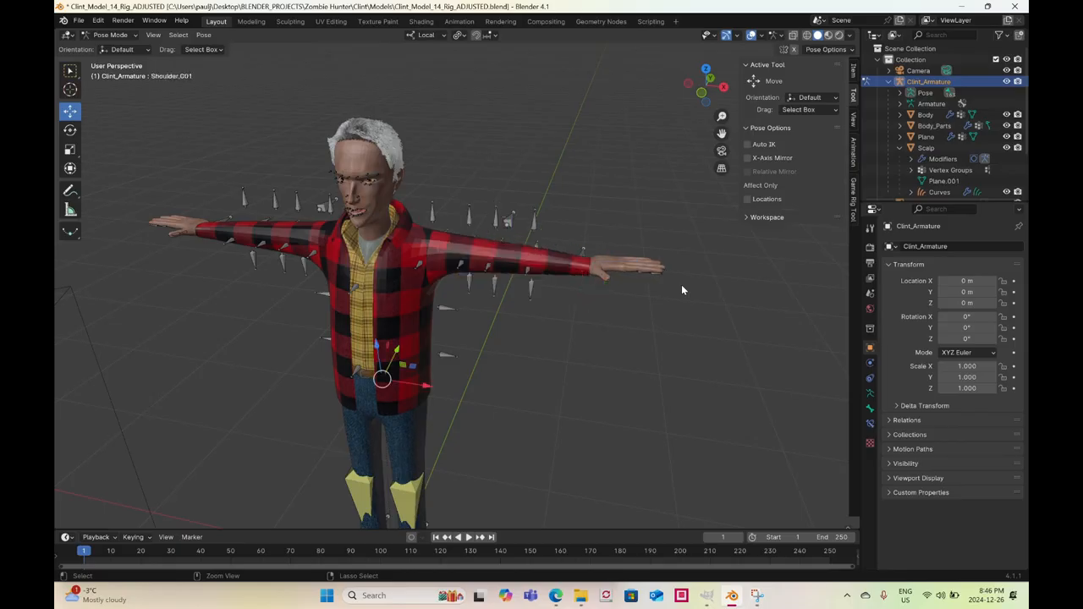